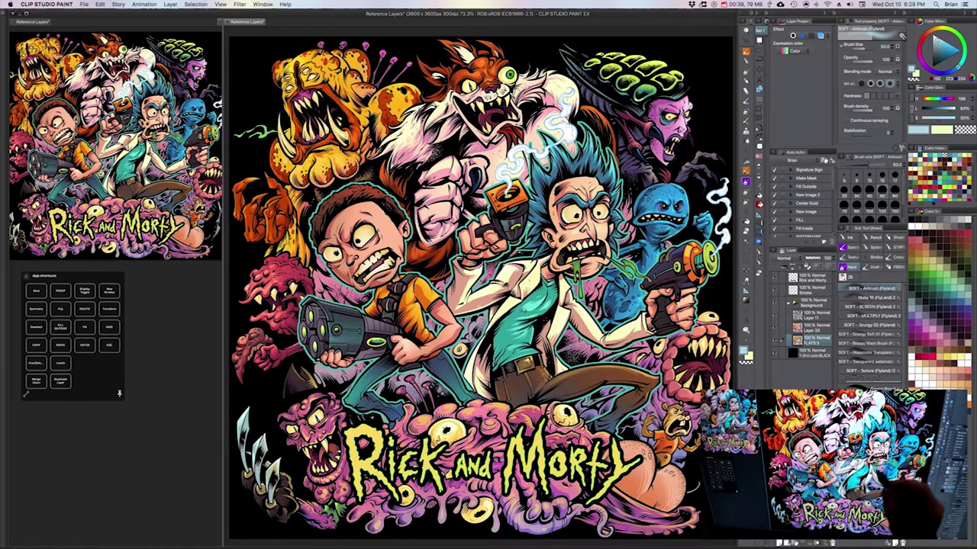
Hide and show Layer 33 to compare its shading with the flats, and duplicate the layer.
click(776, 338)
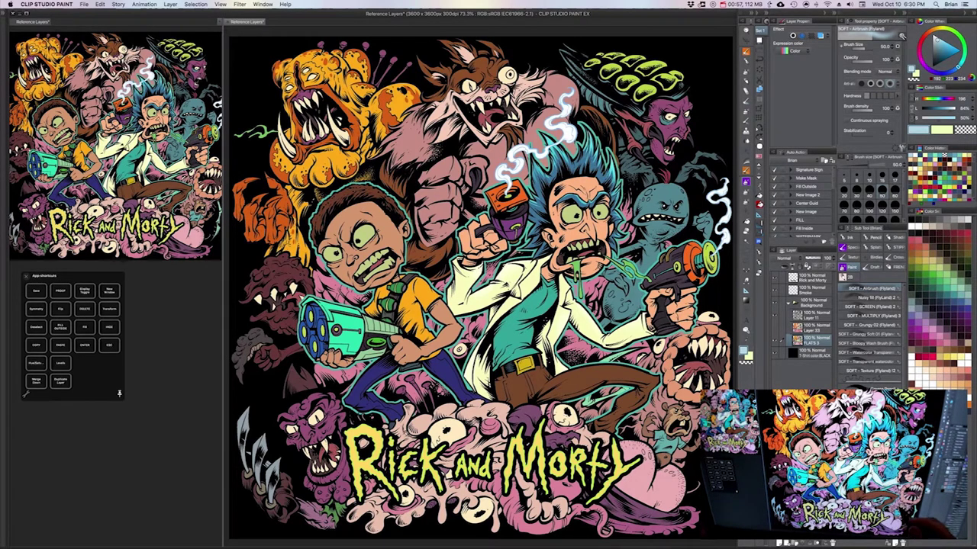
click(775, 329)
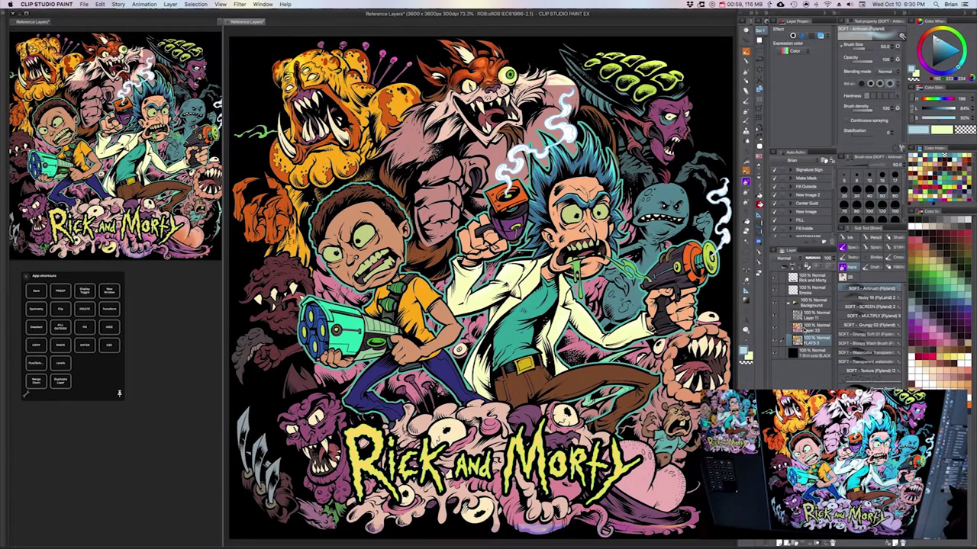
click(803, 328)
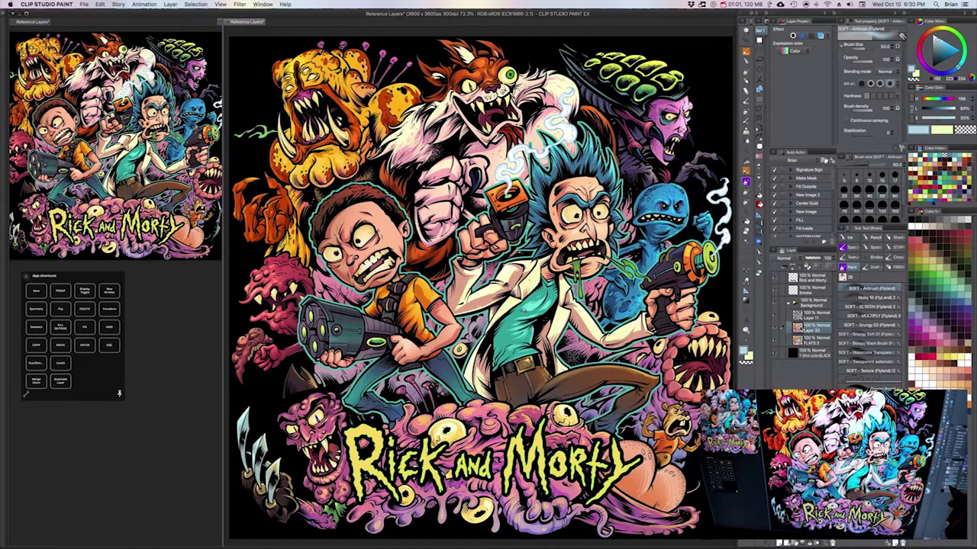
key(super+j)
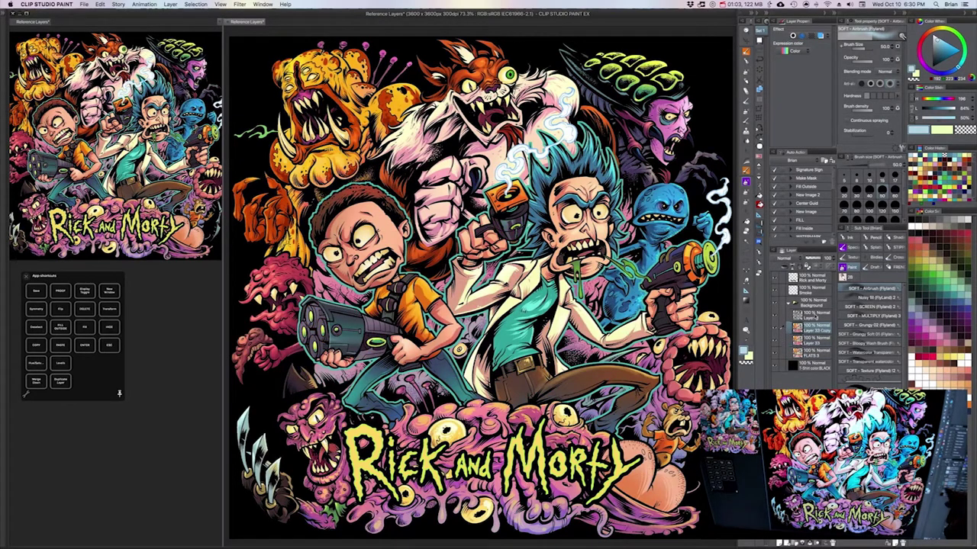
Lock the transparent pixels of the Layer 33 copy and fill its artwork with a muted blue.
click(960, 296)
click(966, 301)
key(slash)
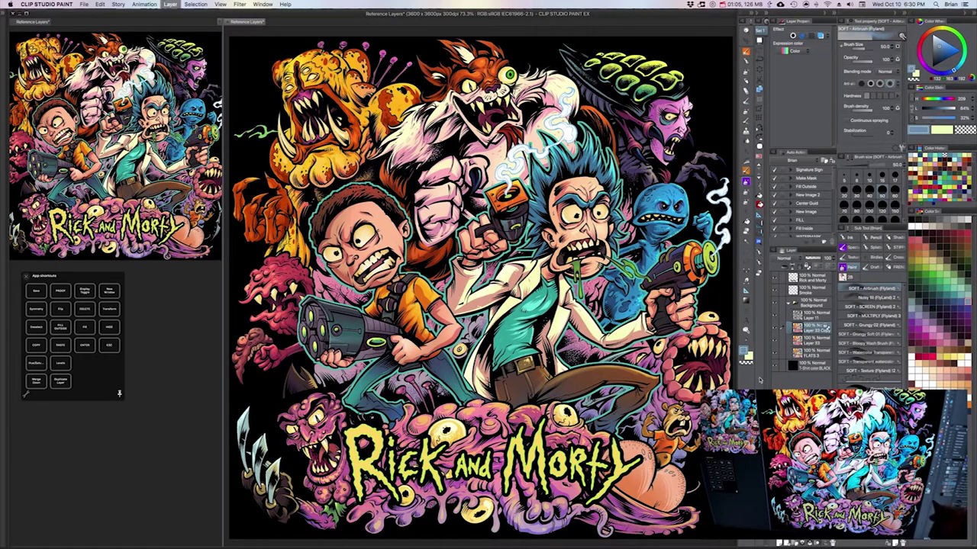
key(alt+Delete)
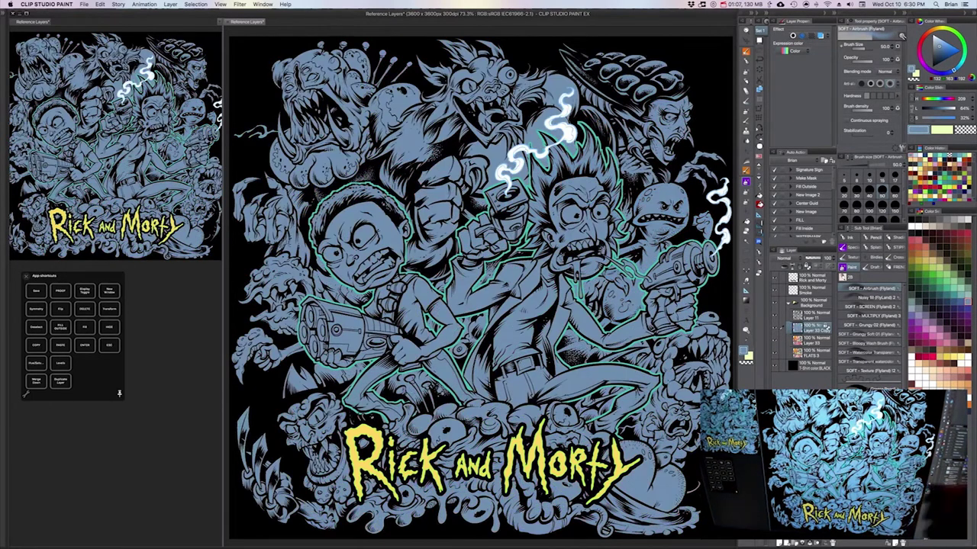
Lower the saturation of the blue fill on the Layer 33 copy to -42.
key(super+u)
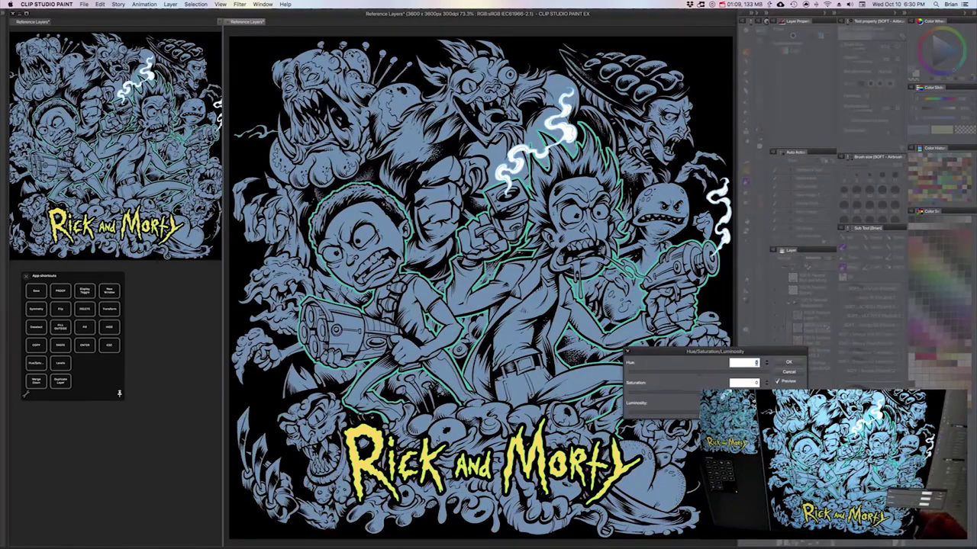
mouse_move(698, 413)
mouse_down()
mouse_move(711, 413)
mouse_move(697, 392)
mouse_move(669, 394)
mouse_up()
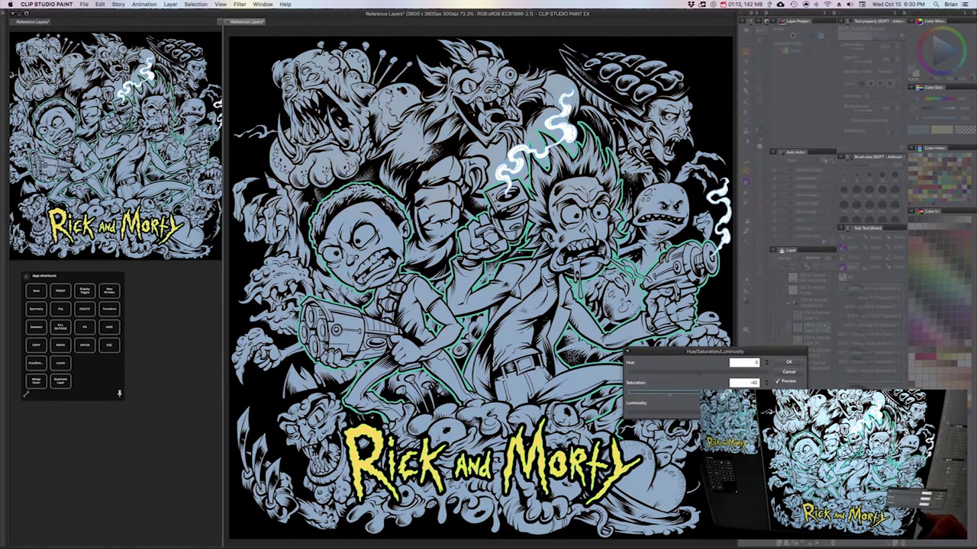
click(788, 363)
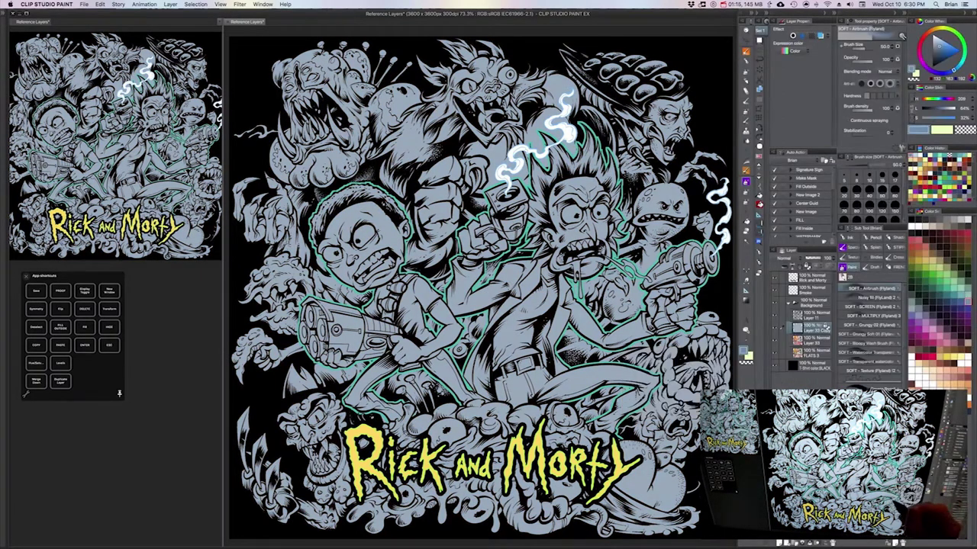
Try the Auto select option that references only the editing layer, switching between FLATS 3 and the Layer 33 copy.
drag(625, 361, 621, 375)
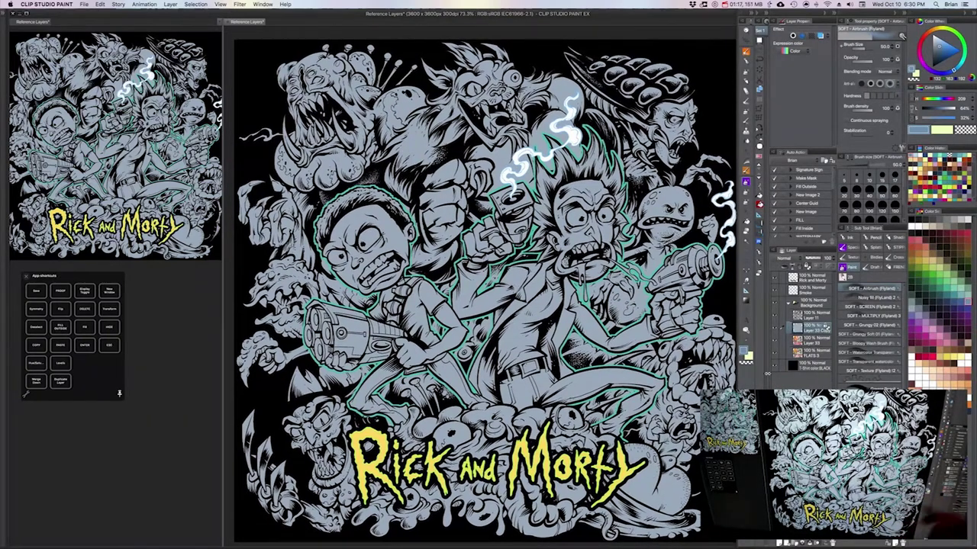
key(w)
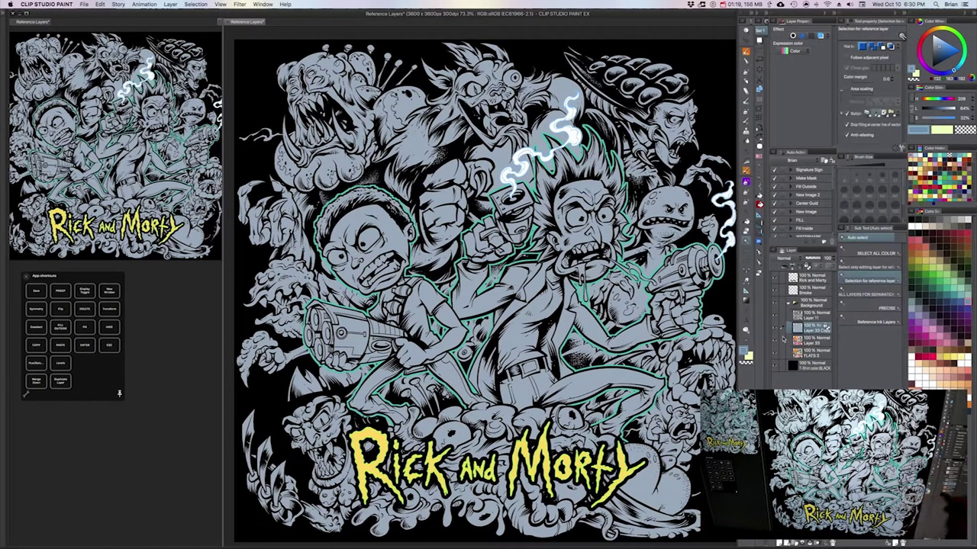
click(813, 354)
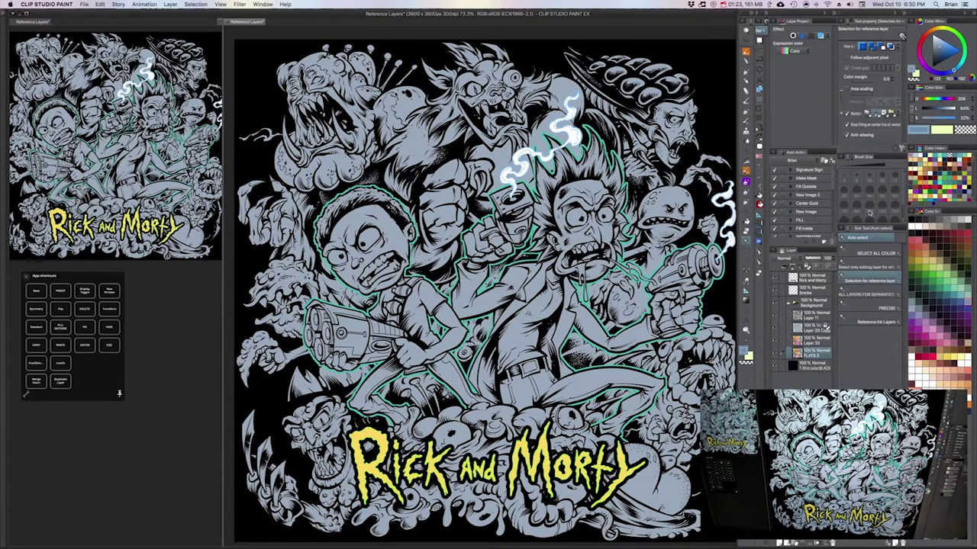
click(866, 267)
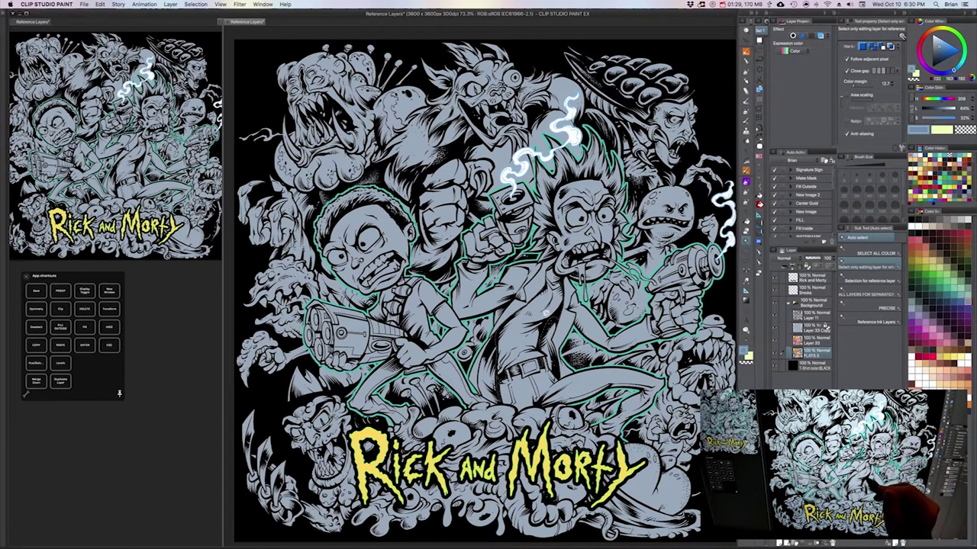
click(824, 326)
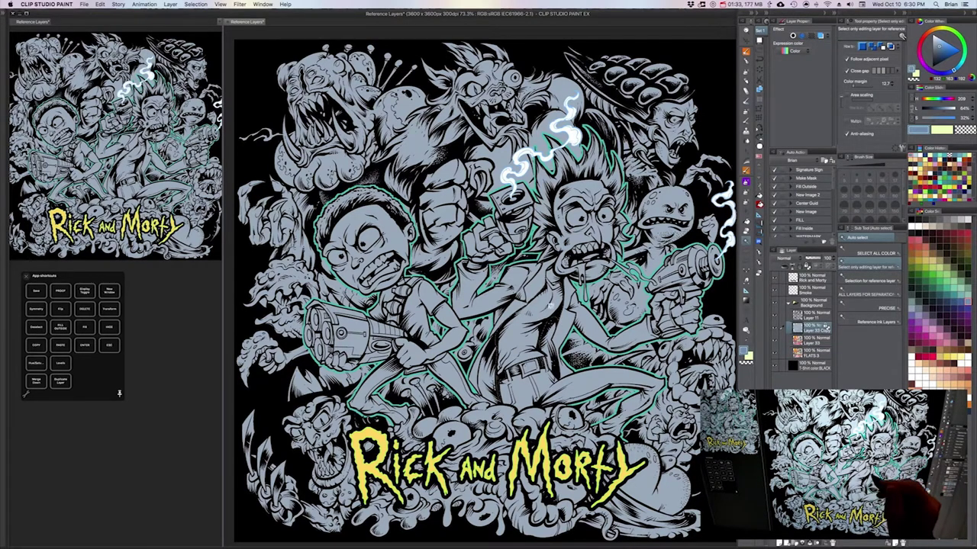
click(803, 353)
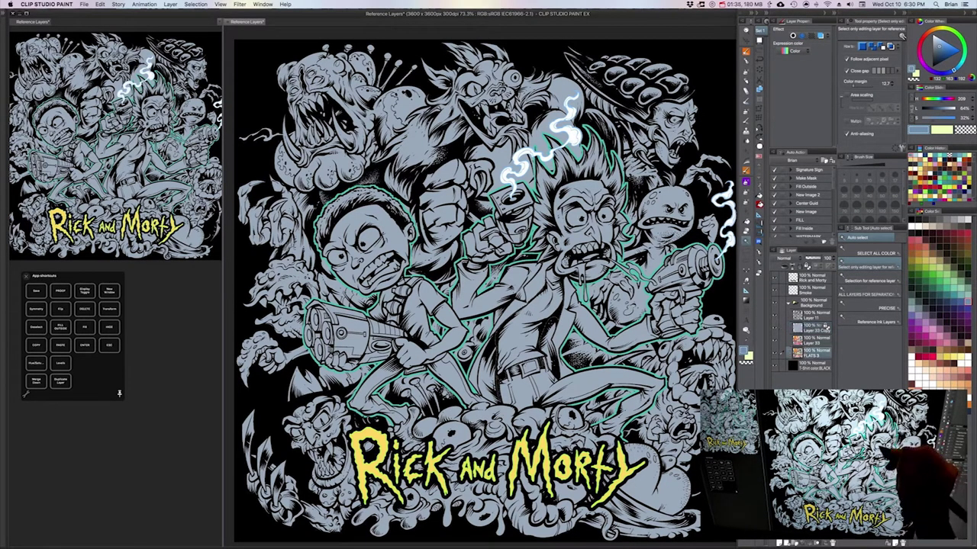
click(810, 328)
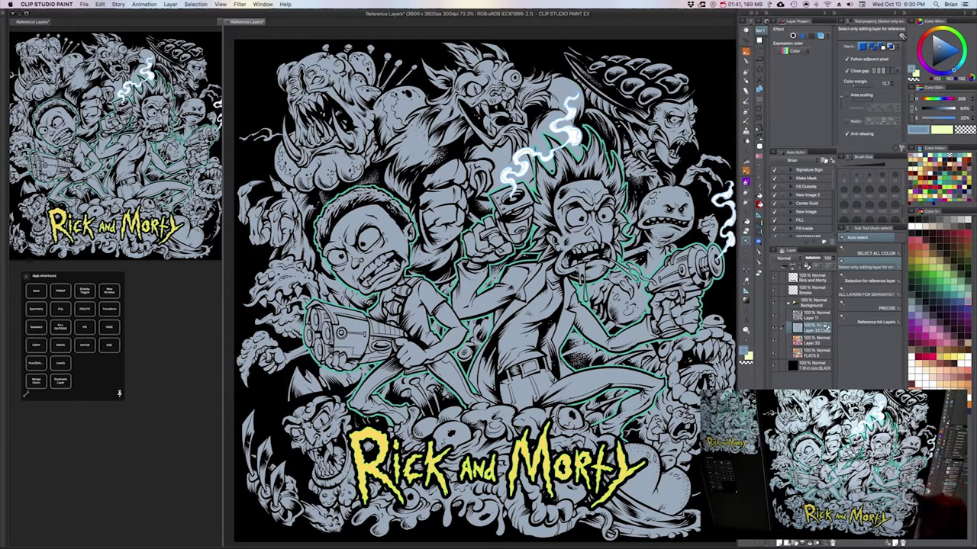
click(803, 355)
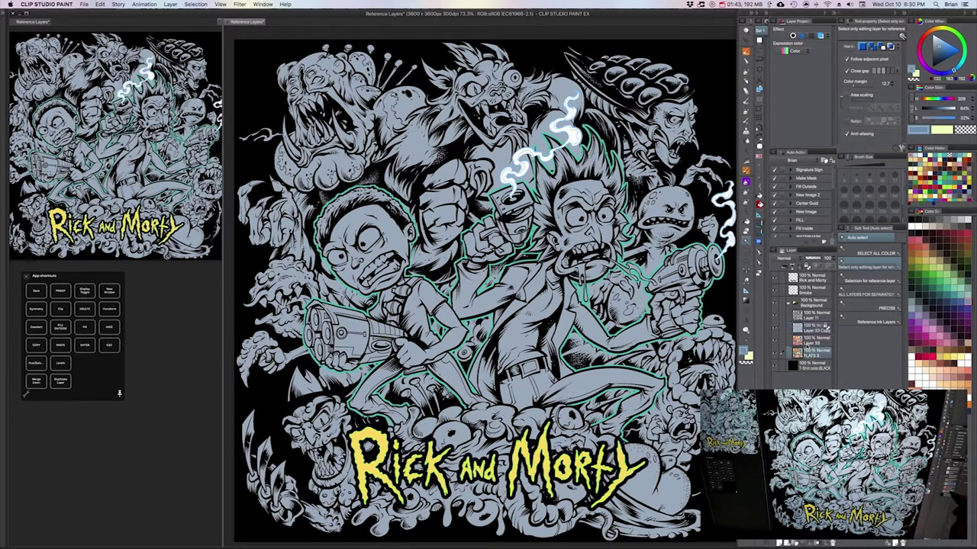
Set FLATS 3 as the reference layer and choose Selection for reference layer with the Layer 33 copy active.
click(775, 330)
click(775, 340)
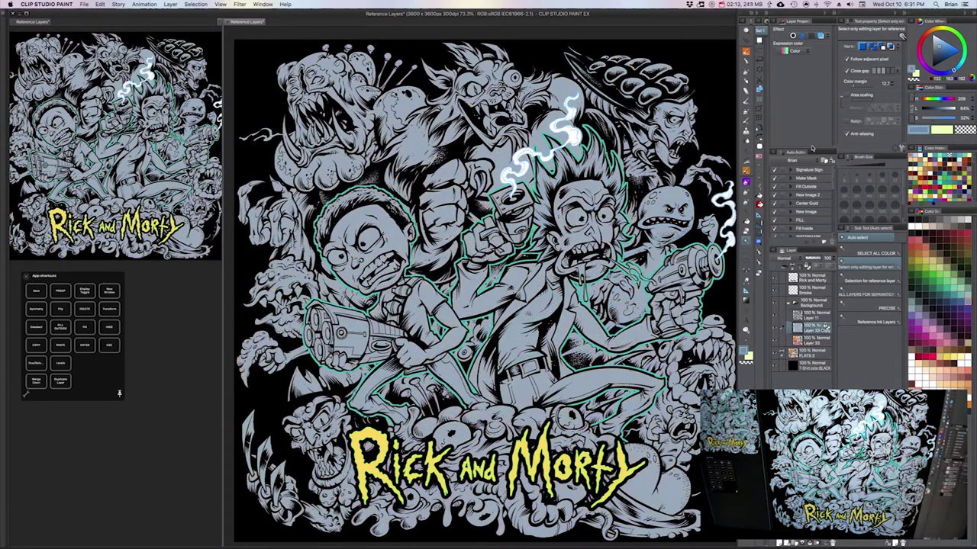
click(861, 281)
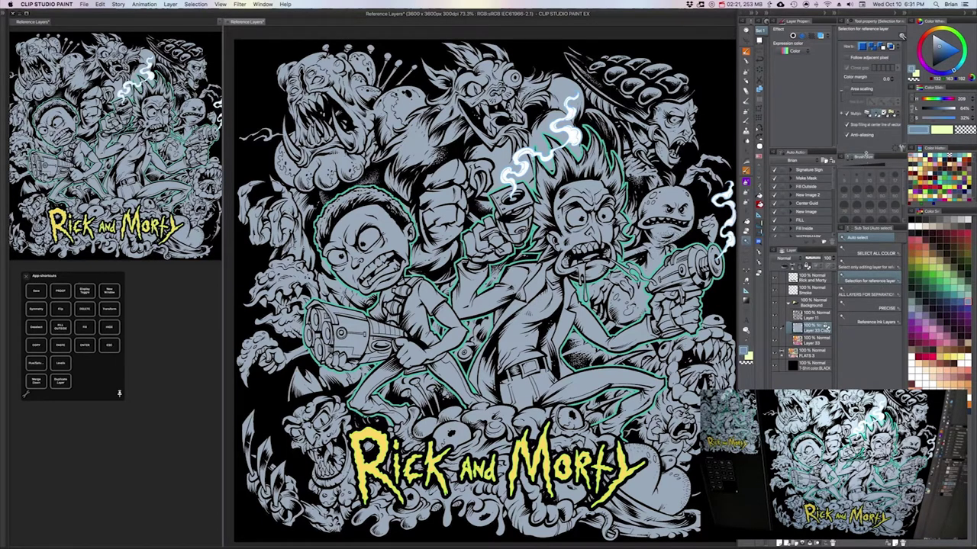
Enlarge the selection tool's settings area and expand its layer-reference options, switching the multiple-layer reference off and back on.
drag(864, 161, 864, 173)
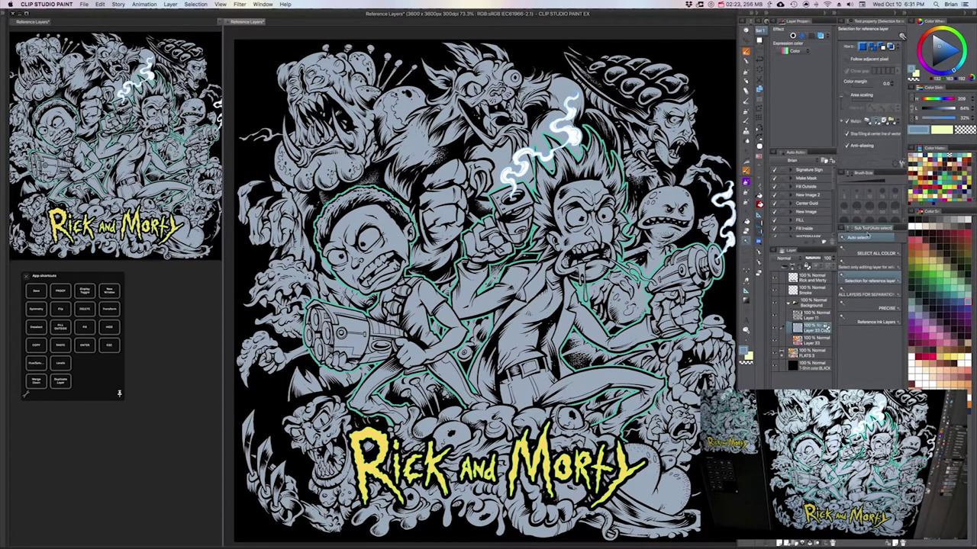
drag(869, 223, 870, 258)
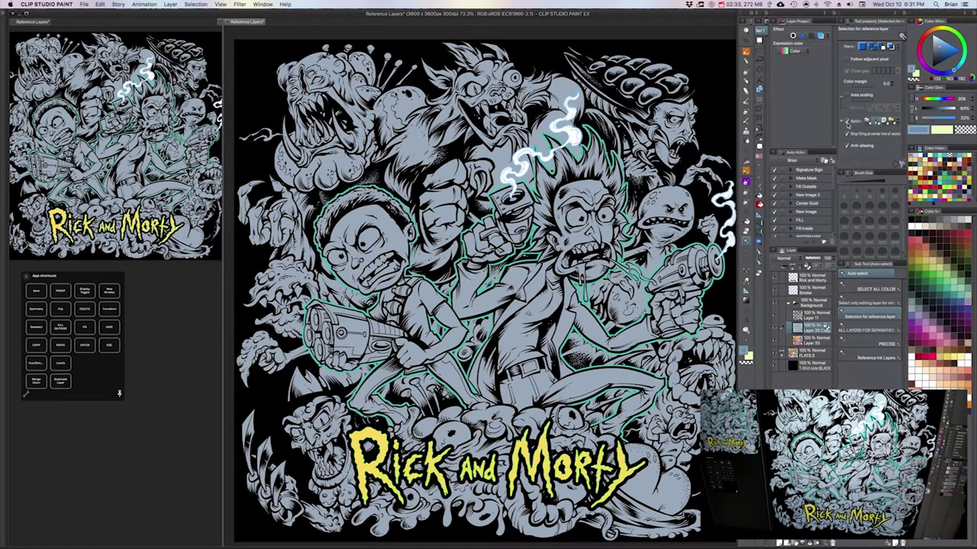
click(841, 122)
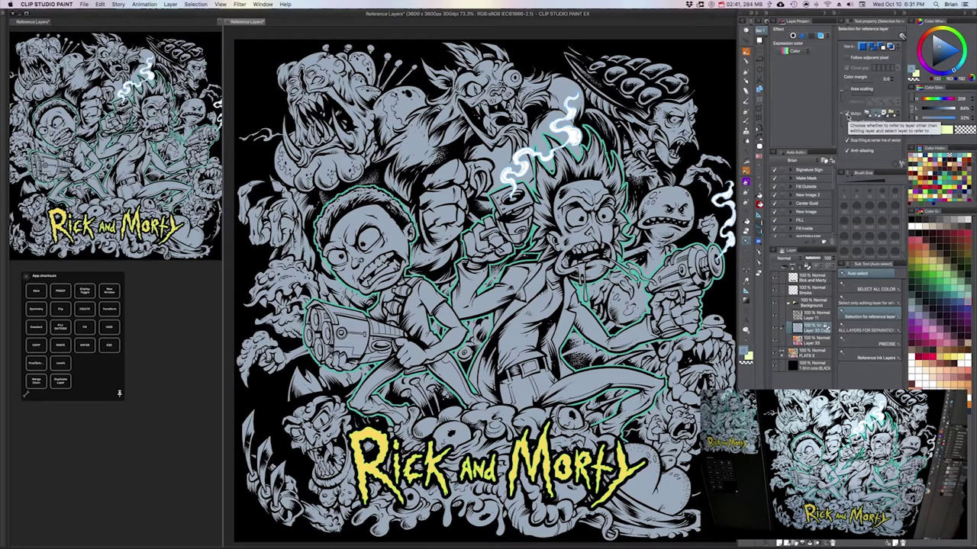
click(848, 114)
click(848, 114)
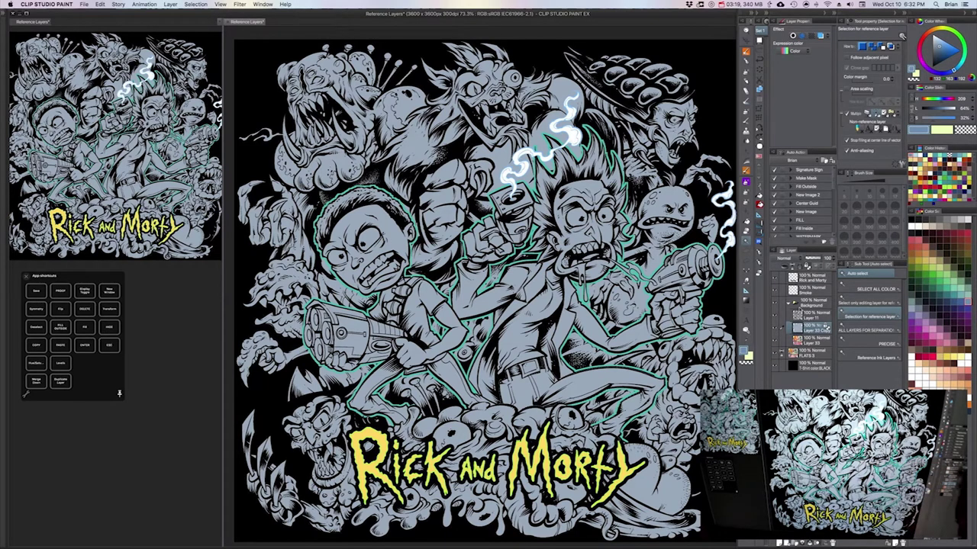
Activate FLATS 3 and temporarily hide the layers covering it to examine its flat colours.
click(798, 355)
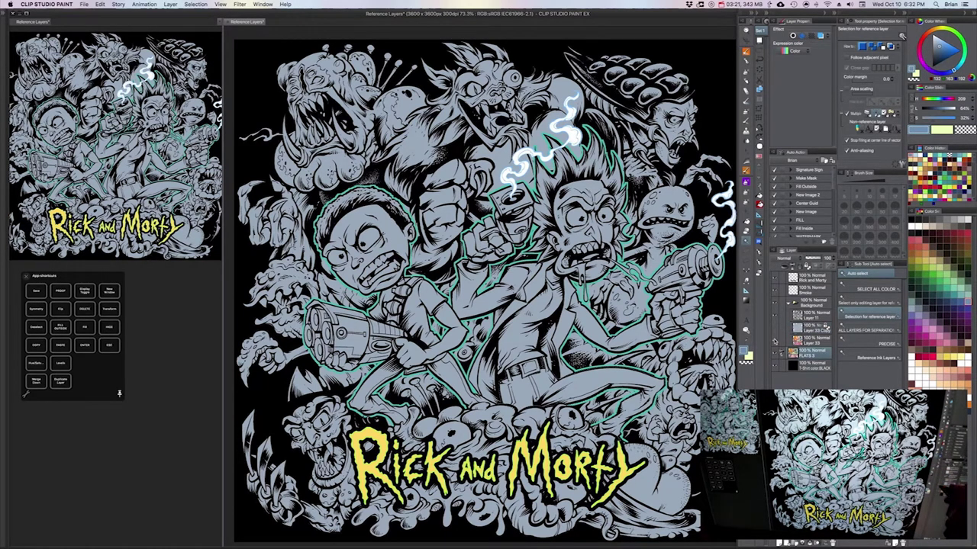
click(774, 328)
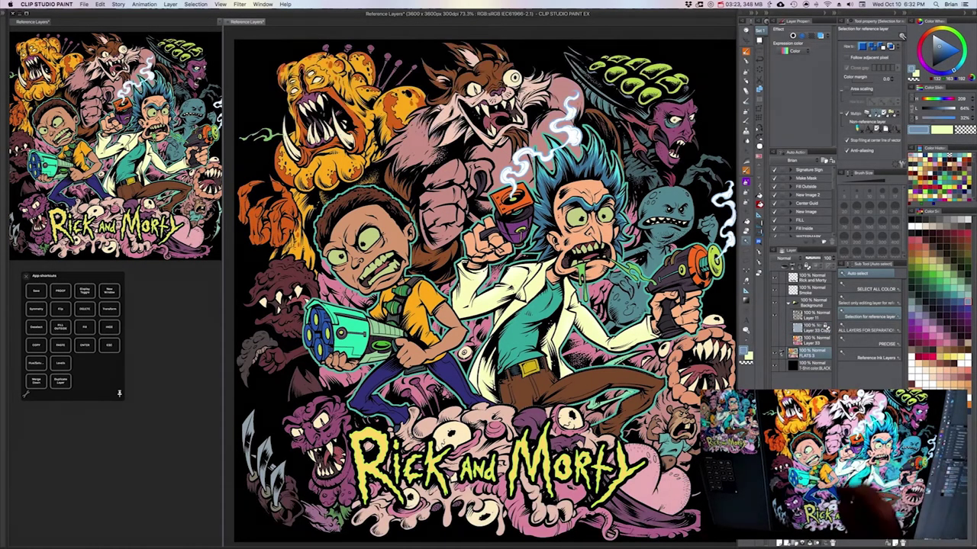
click(774, 328)
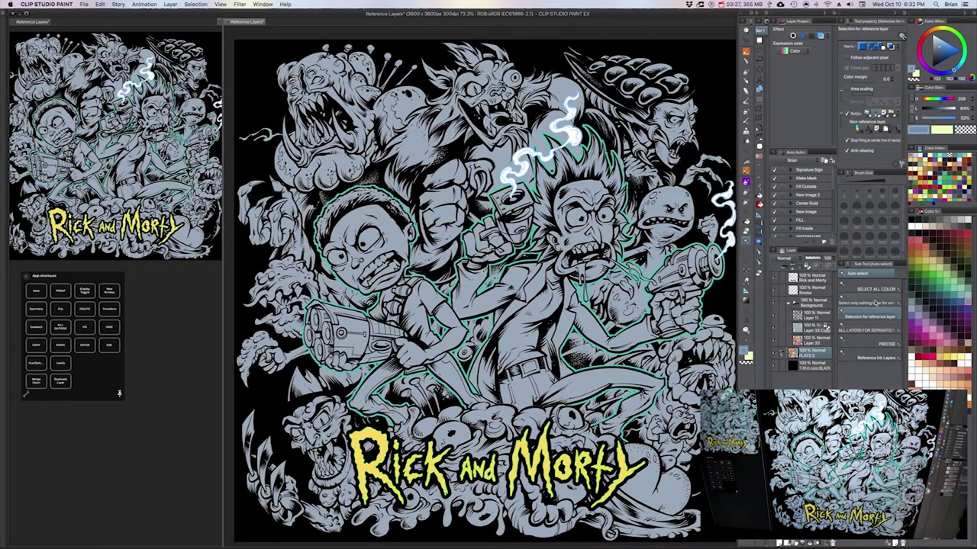
Paint Rick's eyes and teeth yellow on the Layer 33 copy with the soft airbrush at size 450.
drag(585, 249, 589, 276)
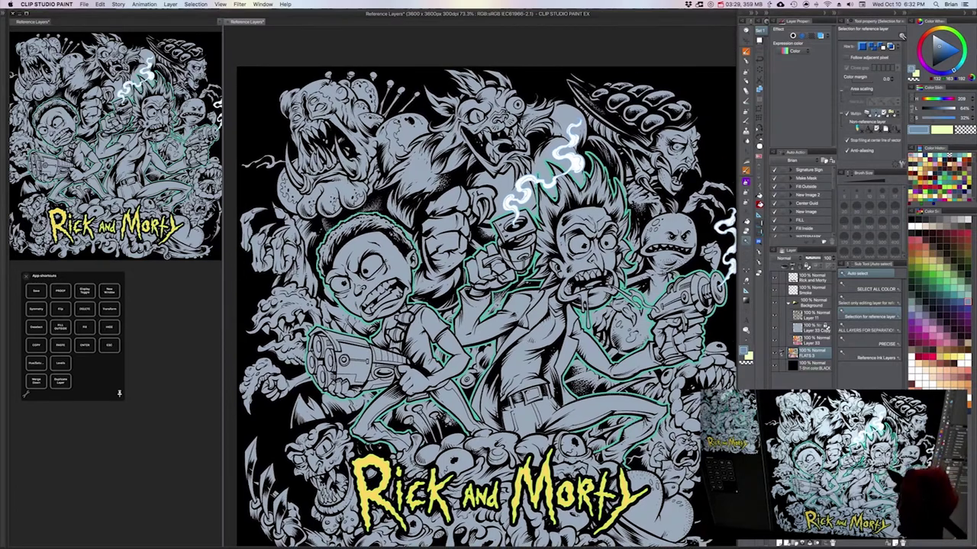
scroll(642, 263, up, 2)
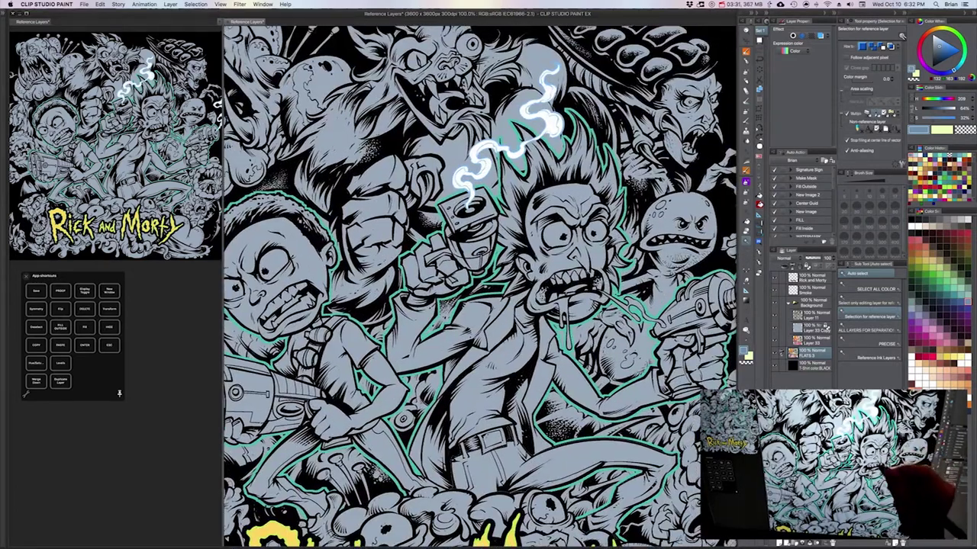
scroll(481, 287, down, 1)
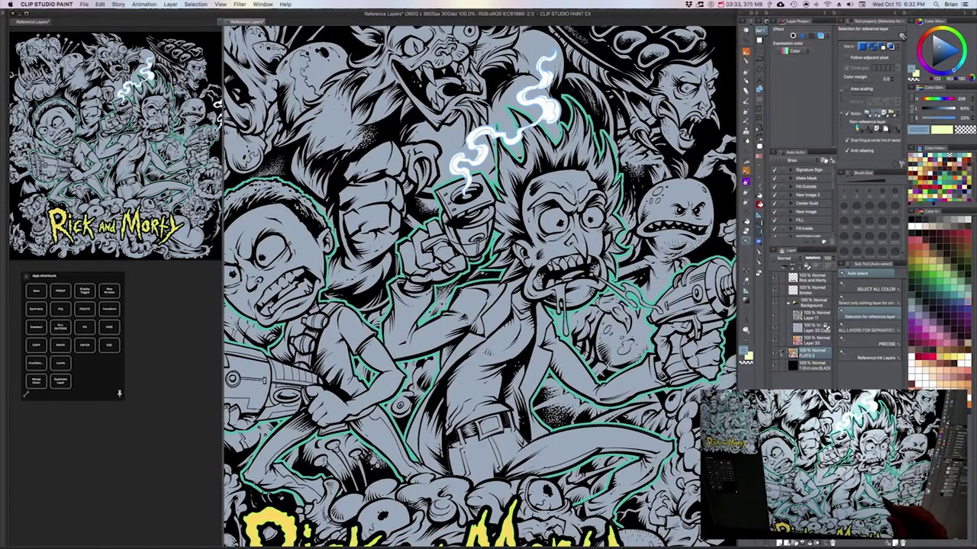
scroll(480, 286, down, 1)
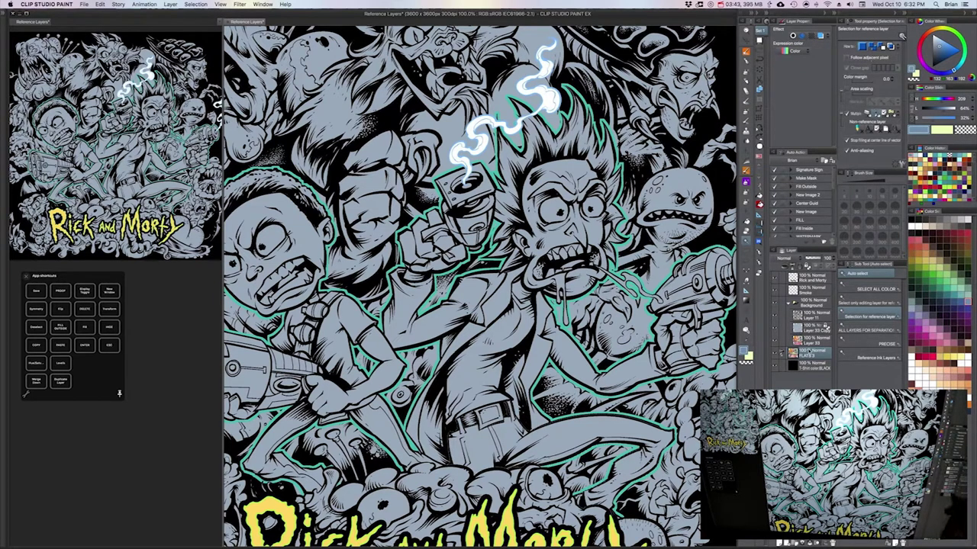
drag(624, 346, 632, 347)
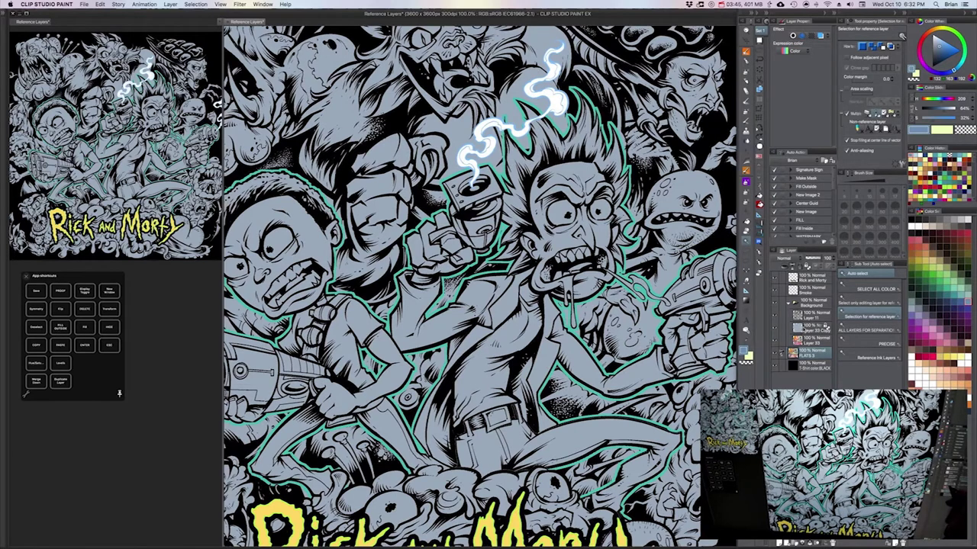
click(809, 329)
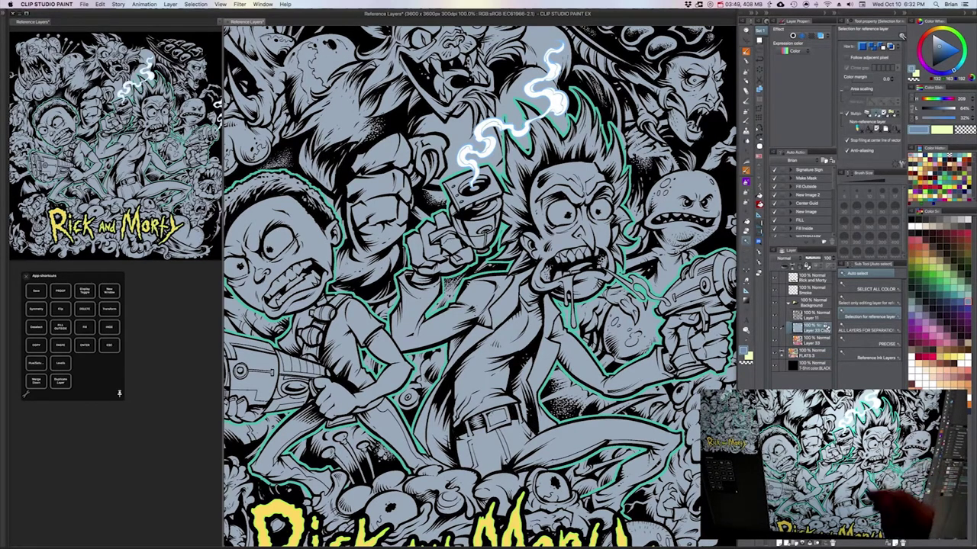
key(b)
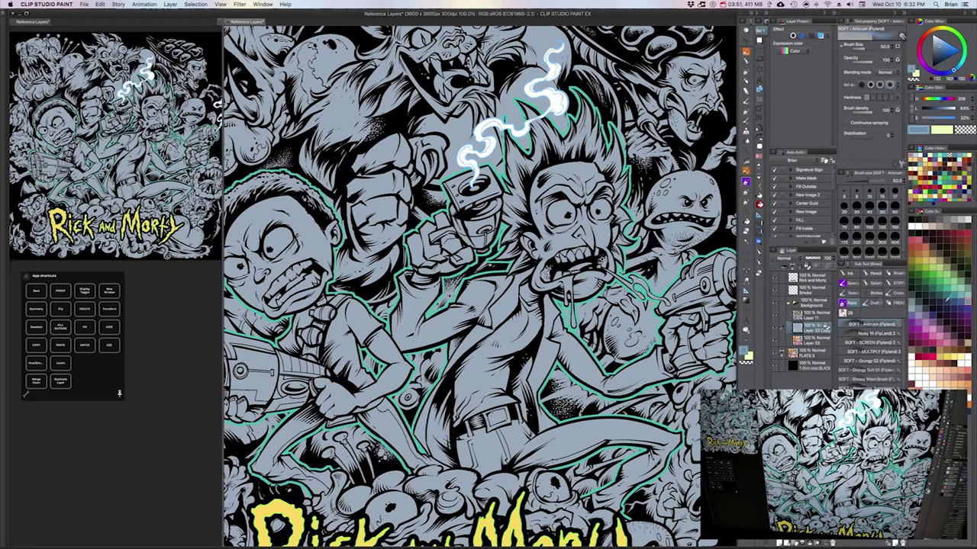
click(957, 366)
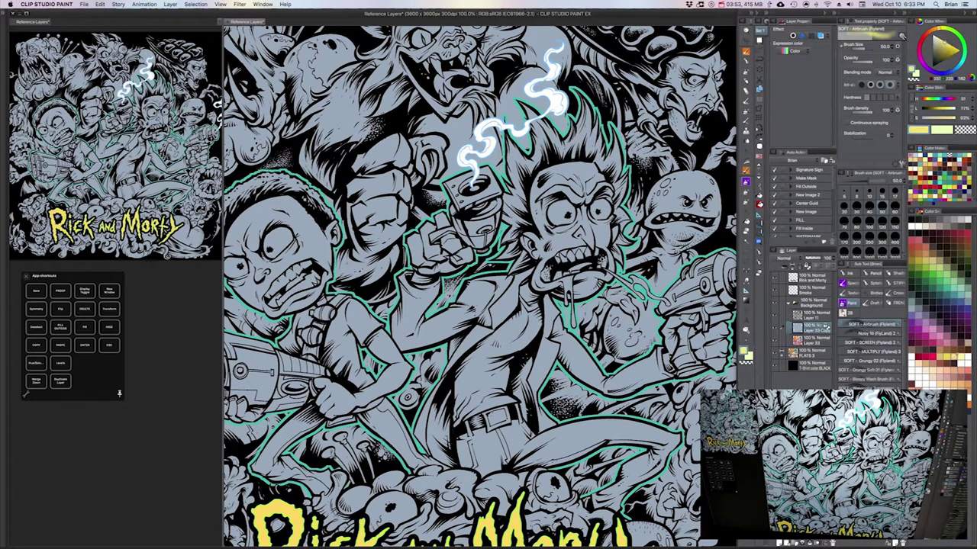
key(bracketright)
key(bracketright)
key(bracketright)
key(bracketright)
mouse_move(562, 213)
mouse_down()
mouse_move(601, 210)
mouse_move(583, 257)
mouse_up()
drag(517, 296, 582, 284)
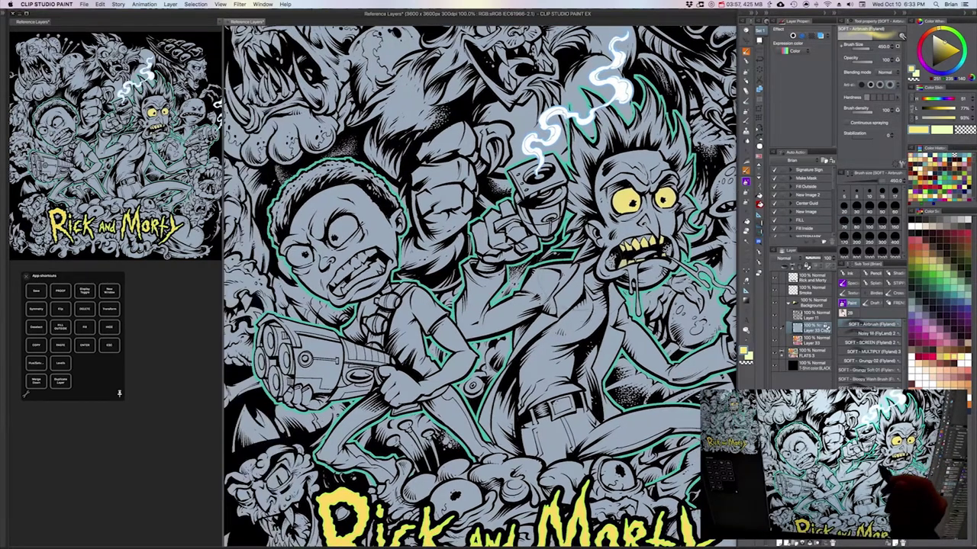
Paint Morty's eyes and teeth yellow on the Layer 33 copy with the soft airbrush at size 300.
key(bracketleft)
key(bracketleft)
key(bracketleft)
key(bracketleft)
key(bracketleft)
key(bracketleft)
key(bracketleft)
key(bracketleft)
key(bracketleft)
key(bracketleft)
key(bracketleft)
key(bracketright)
key(bracketright)
key(bracketright)
key(bracketright)
key(bracketright)
key(bracketright)
key(bracketright)
key(bracketright)
key(bracketright)
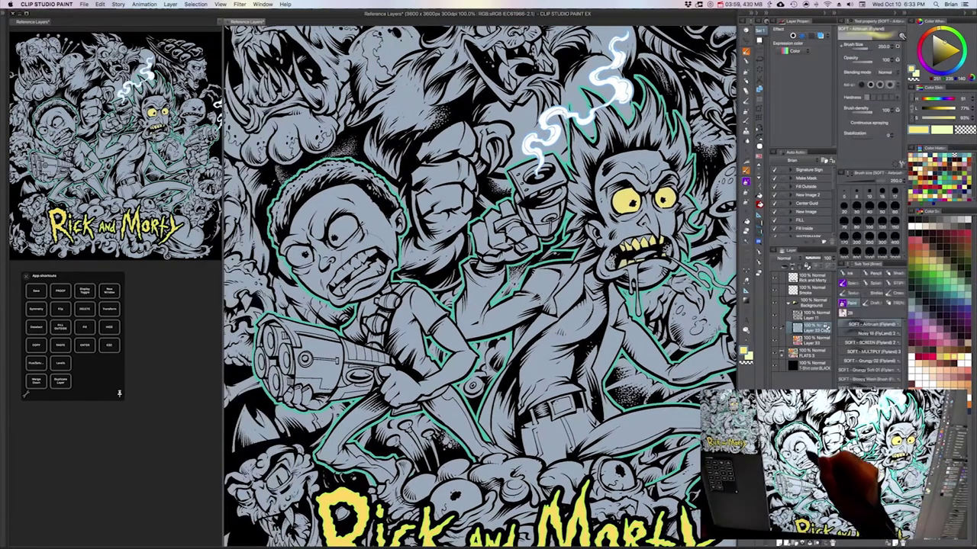
drag(337, 227, 347, 235)
drag(303, 262, 294, 255)
drag(344, 285, 376, 264)
drag(350, 220, 353, 232)
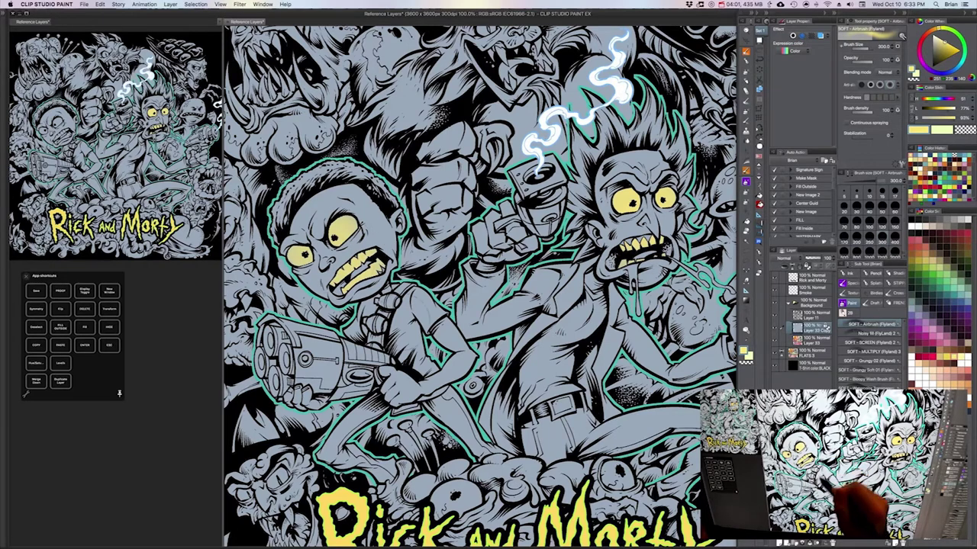
Paint the eyes and teeth of the screaming ridge-headed monster behind Rick yellow with the airbrush at size 125.
drag(686, 345, 606, 369)
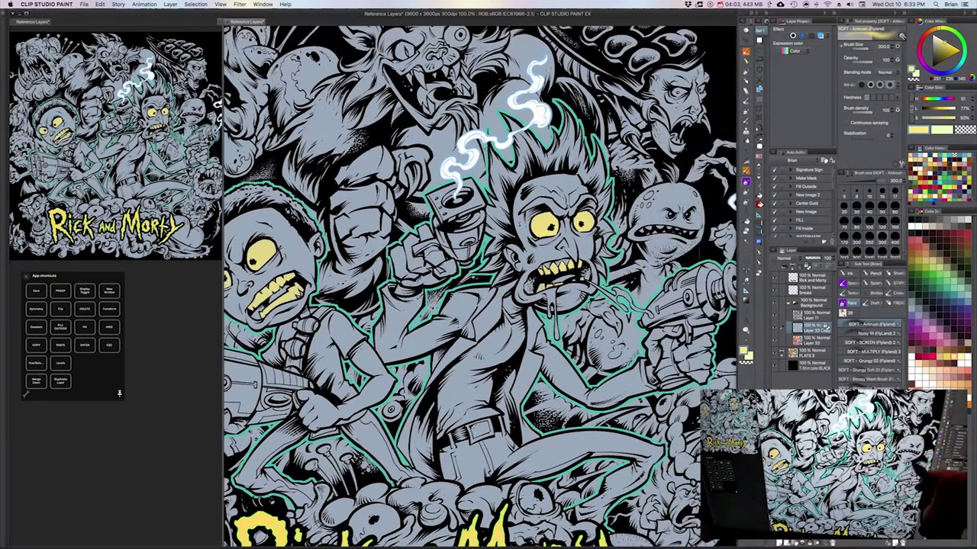
key(w)
drag(679, 176, 675, 222)
key(b)
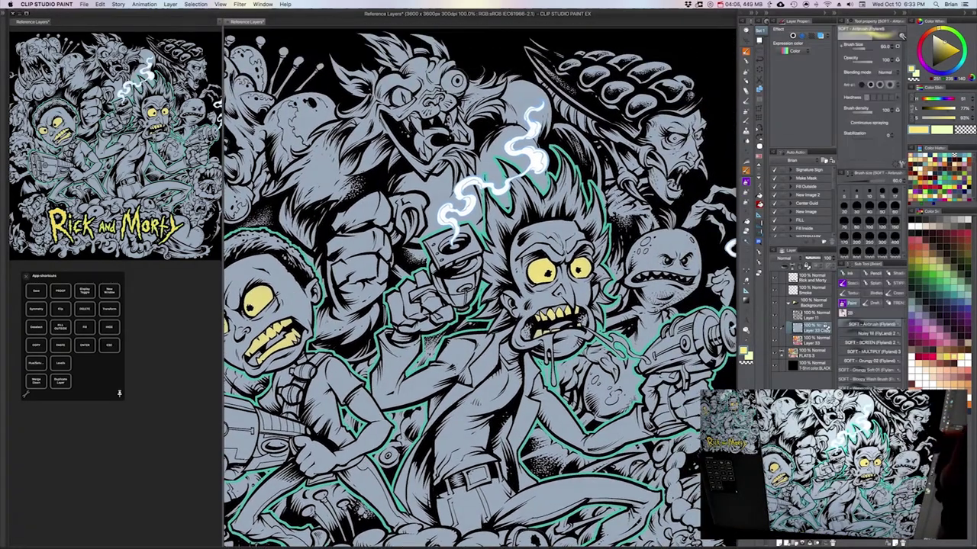
key(bracketright)
drag(674, 138, 678, 139)
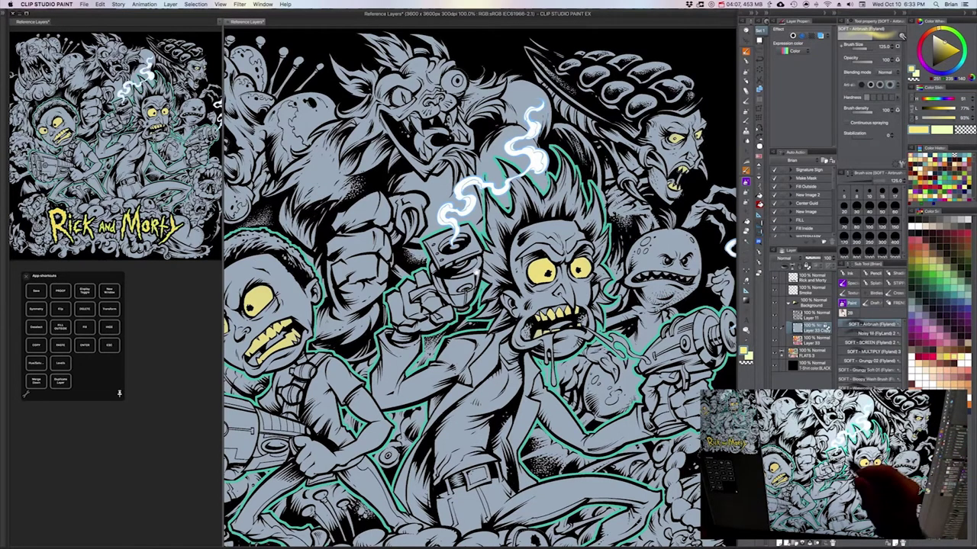
Paint the furry fanged creature's eyes and teeth yellow with the airbrush at size 175.
drag(476, 272, 560, 254)
key(bracketright)
key(bracketright)
mouse_move(483, 76)
mouse_down()
mouse_move(543, 66)
mouse_move(527, 103)
mouse_up()
drag(501, 105, 512, 141)
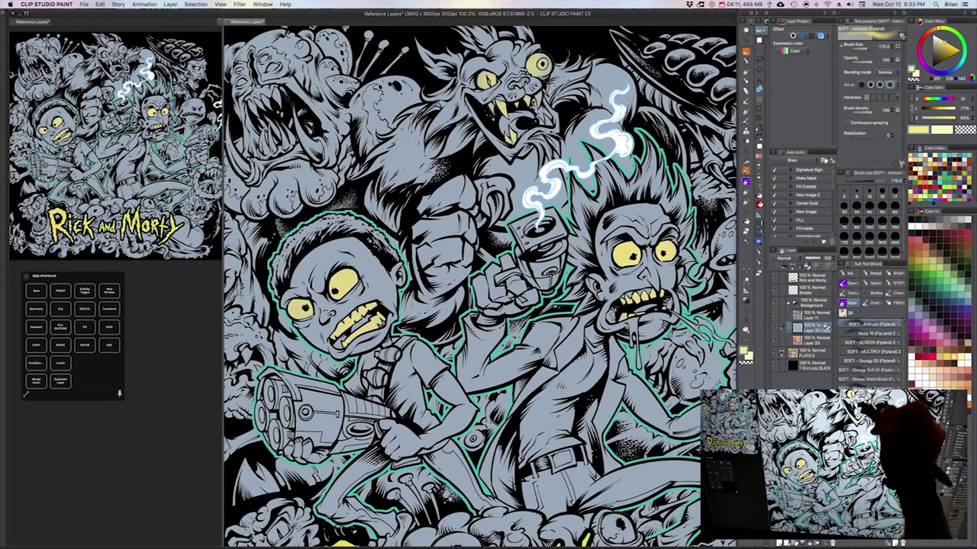
Try filling all the selected eyes and teeth with yellow at once, and undo the fill.
drag(458, 305, 523, 331)
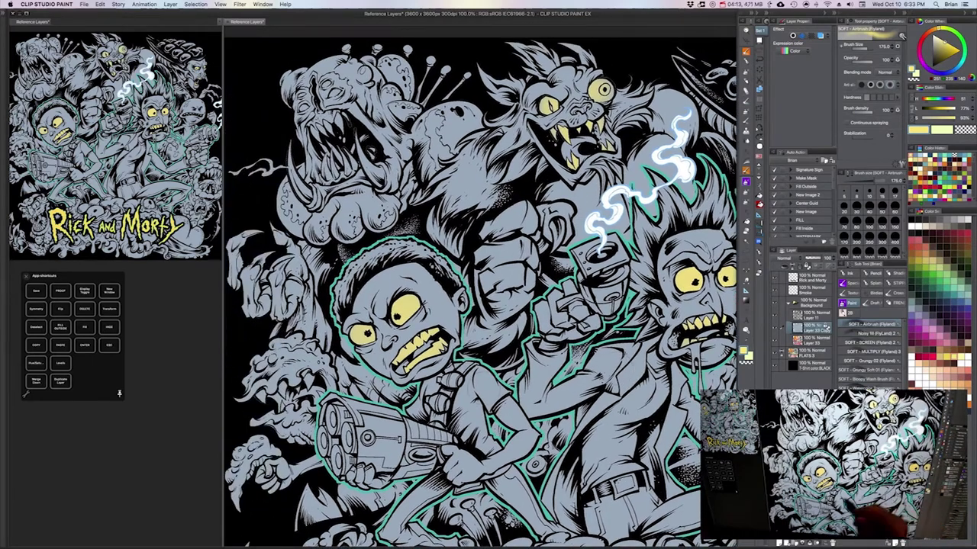
key(alt+Delete)
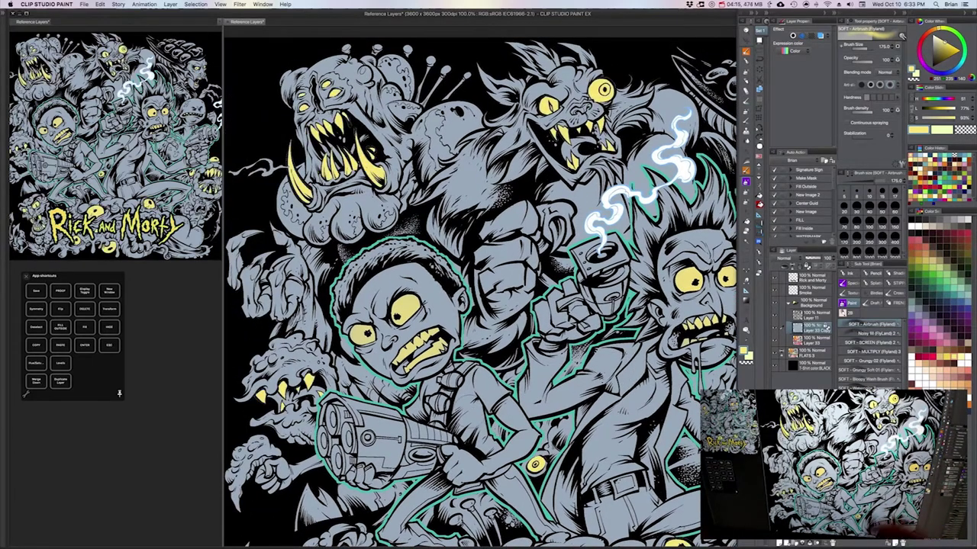
key(super+z)
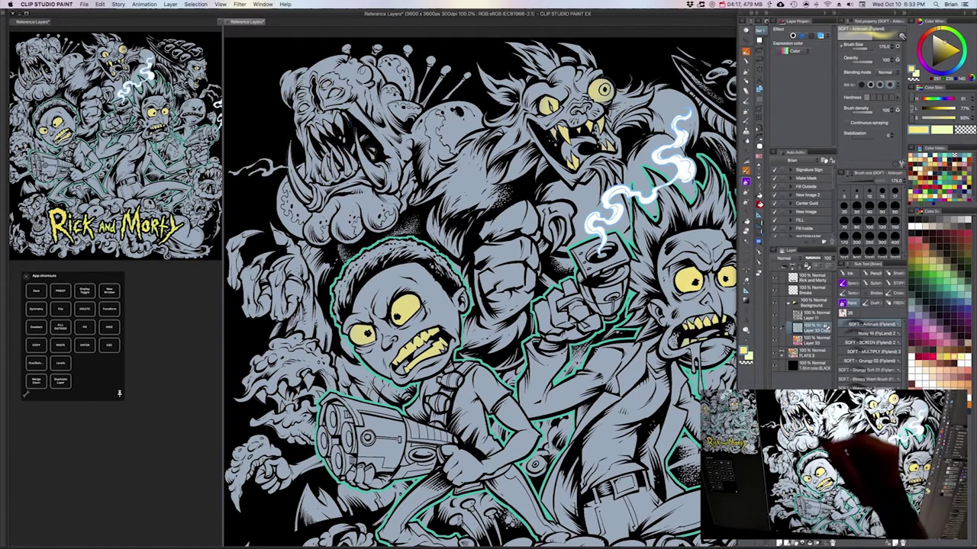
Paint the big tusked monster's inner teeth yellow with the airbrush at size 300, and its eyes with a smaller brush.
key(bracketright)
key(bracketright)
key(bracketright)
mouse_move(324, 137)
mouse_down()
mouse_move(333, 164)
mouse_move(349, 165)
mouse_up()
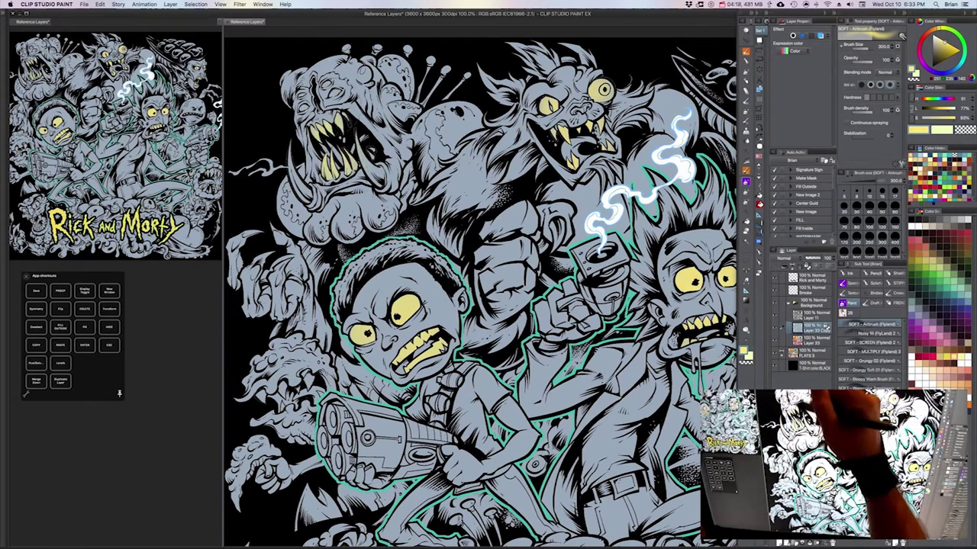
key(bracketleft)
key(bracketleft)
mouse_move(303, 97)
mouse_down()
mouse_move(301, 106)
mouse_move(334, 93)
mouse_up()
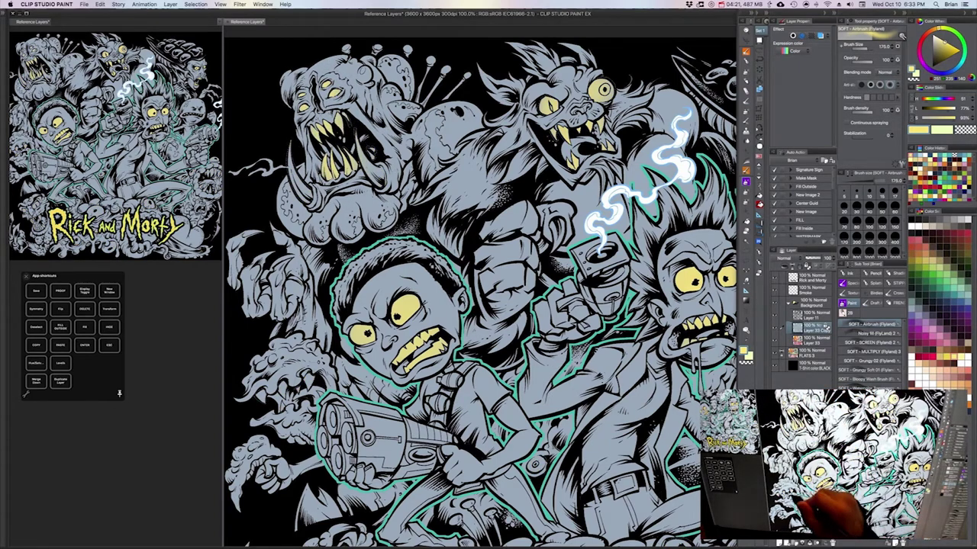
Paint the teeth of the small creature behind Morty's gun yellow with a reduced airbrush.
key(bracketleft)
key(bracketleft)
mouse_move(283, 384)
mouse_down()
mouse_move(283, 394)
mouse_move(264, 401)
mouse_up()
drag(310, 376, 308, 387)
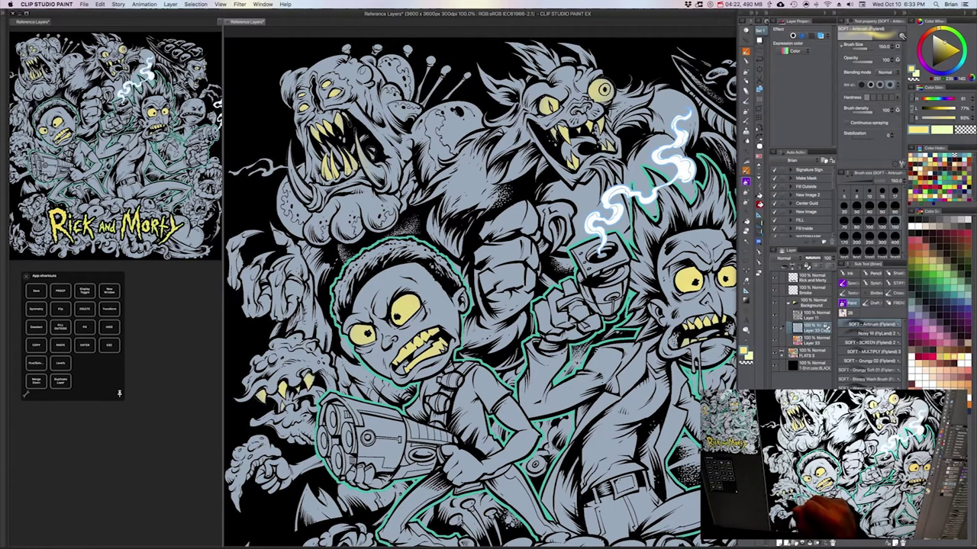
Fill Rick's shirt with teal green using Reference Fill on the Layer 33 copy.
drag(576, 364, 558, 356)
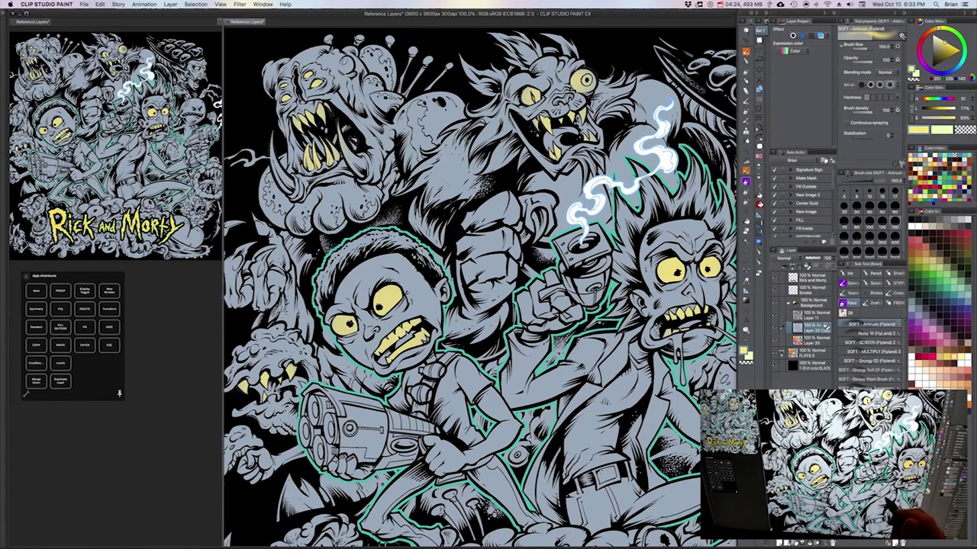
scroll(583, 369, down, 1)
drag(595, 382, 562, 360)
scroll(603, 366, up, 1)
key(w)
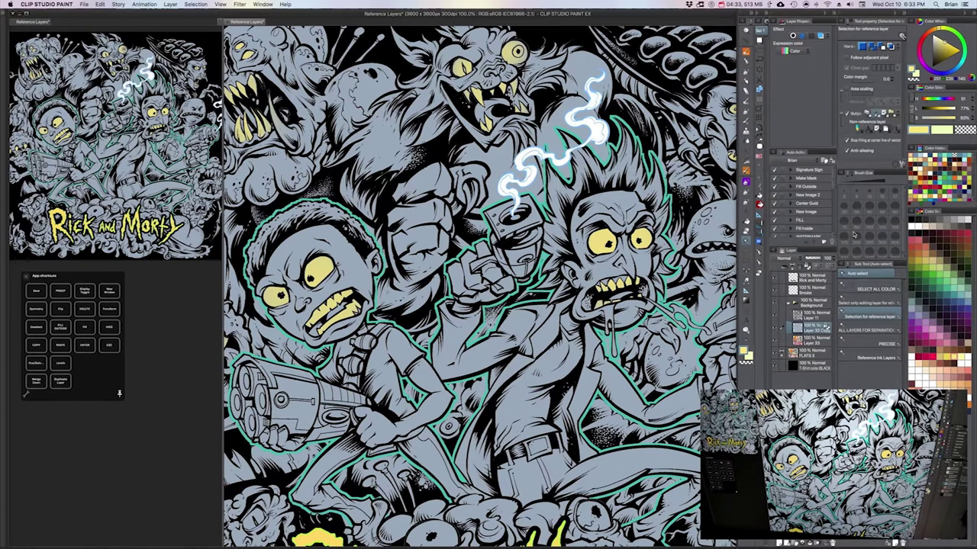
click(751, 223)
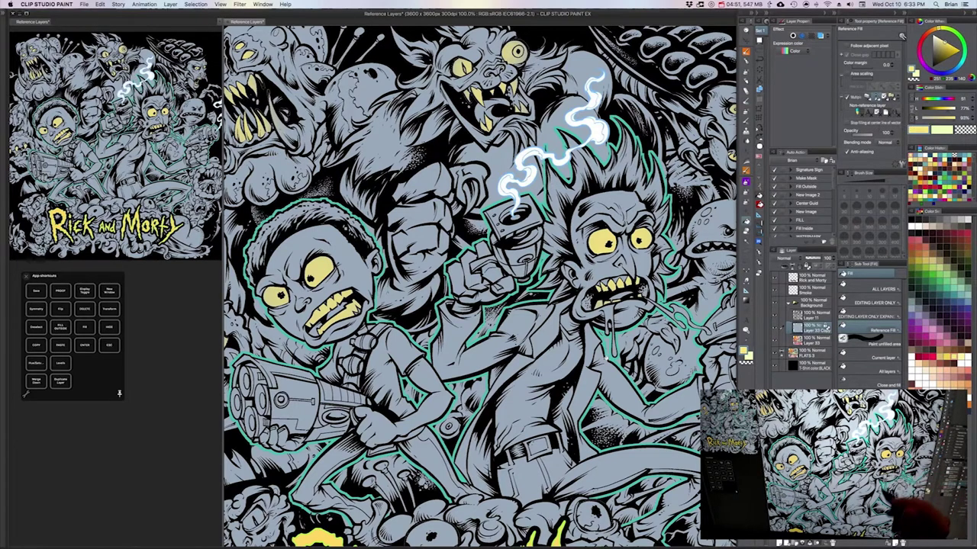
click(912, 162)
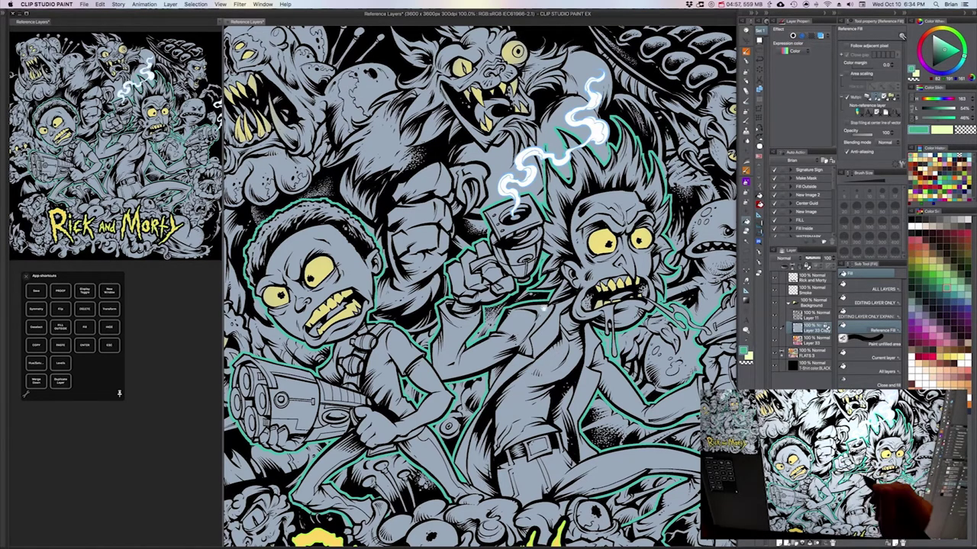
drag(544, 308, 533, 301)
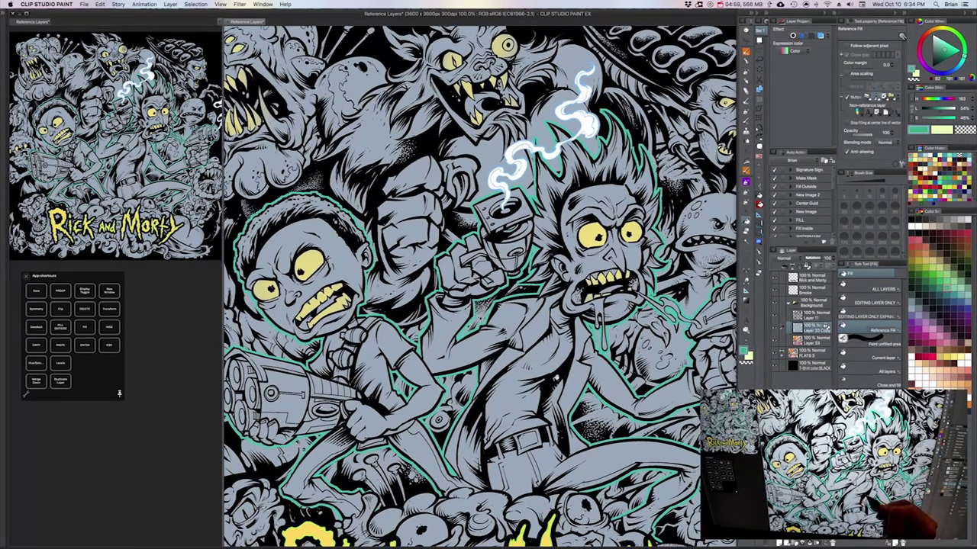
click(545, 341)
drag(545, 287, 554, 304)
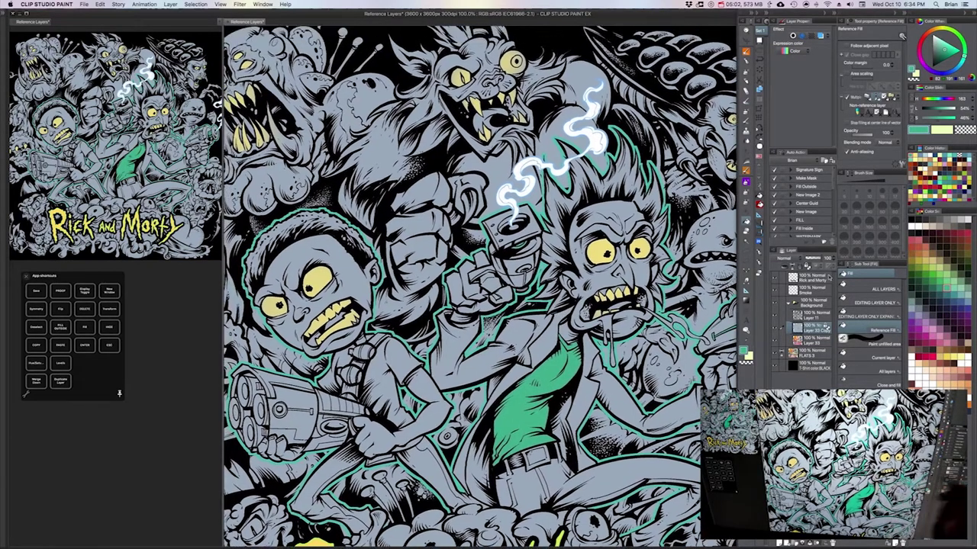
Fill Rick's hair and eyebrow with dark blue using Reference Fill.
click(955, 296)
click(952, 303)
click(651, 219)
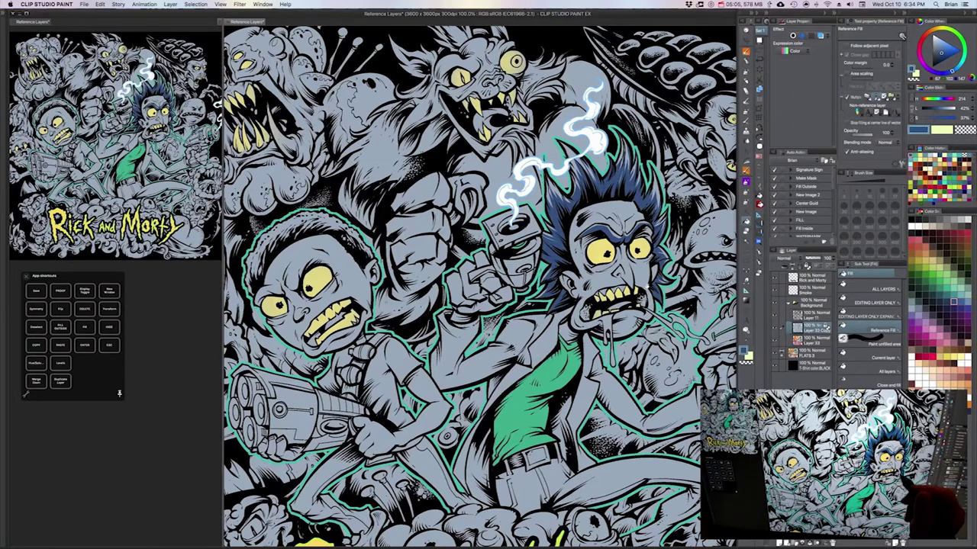
Fill Rick's and Morty's skin areas with a light orange skin tone.
drag(647, 285, 685, 235)
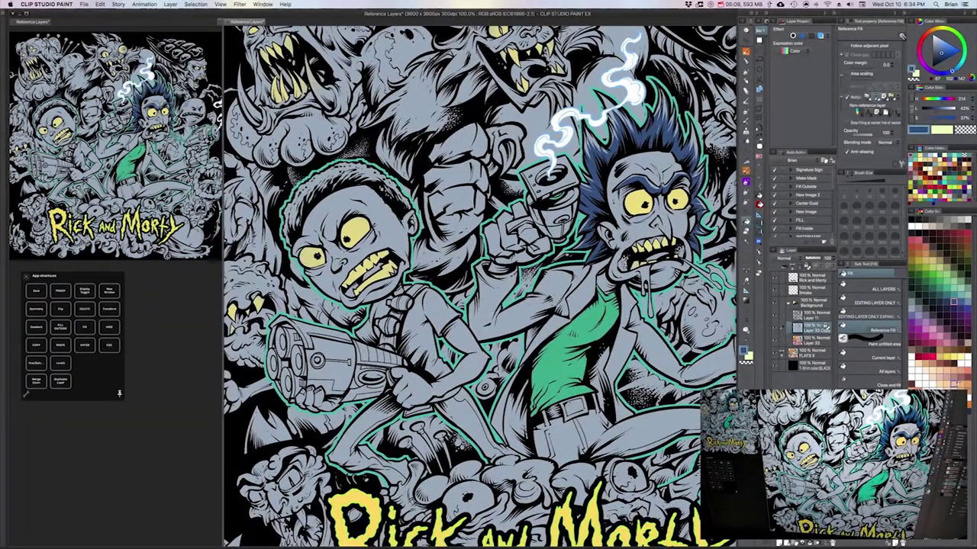
click(955, 383)
click(614, 290)
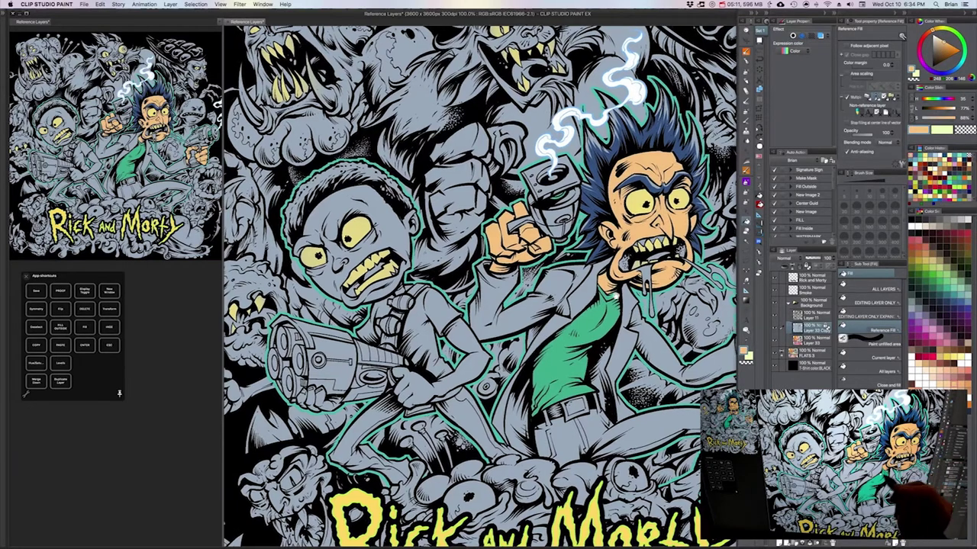
drag(616, 296, 686, 292)
click(536, 334)
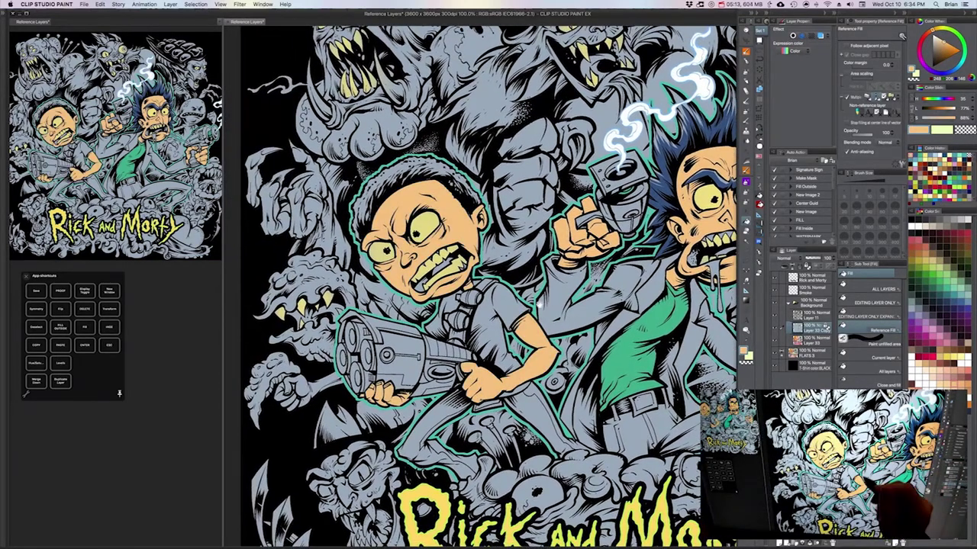
Fill Morty's hair with dark brown and the characters' tongues with purple.
drag(539, 304, 525, 316)
click(932, 246)
click(452, 205)
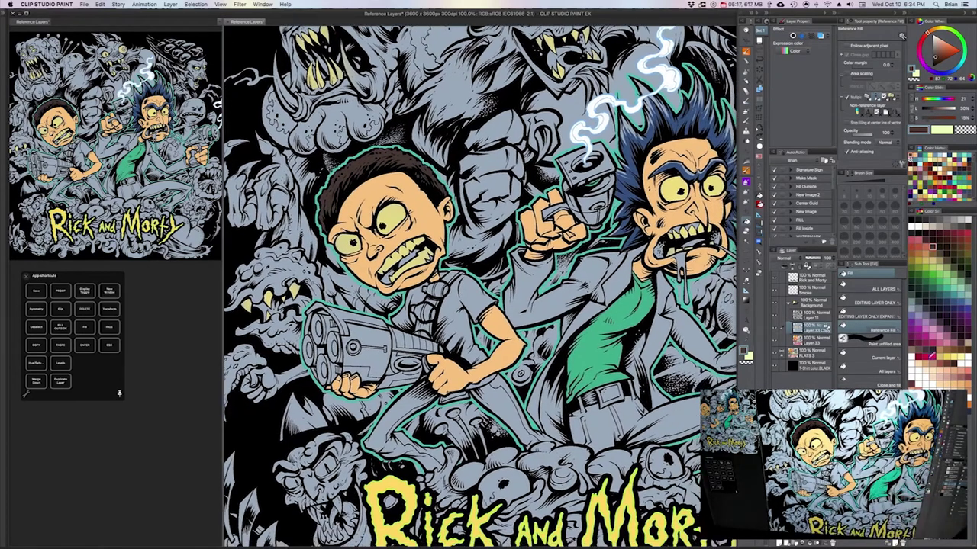
click(918, 323)
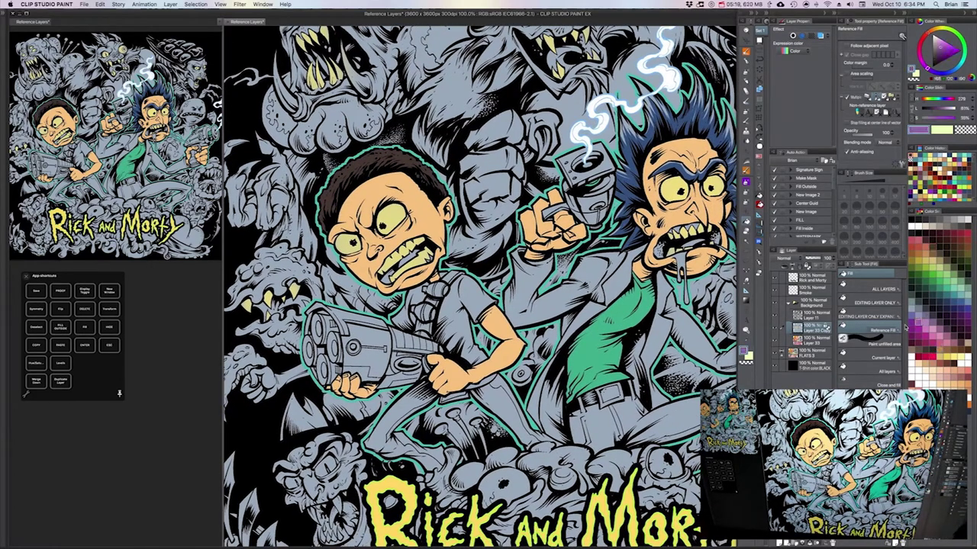
click(414, 260)
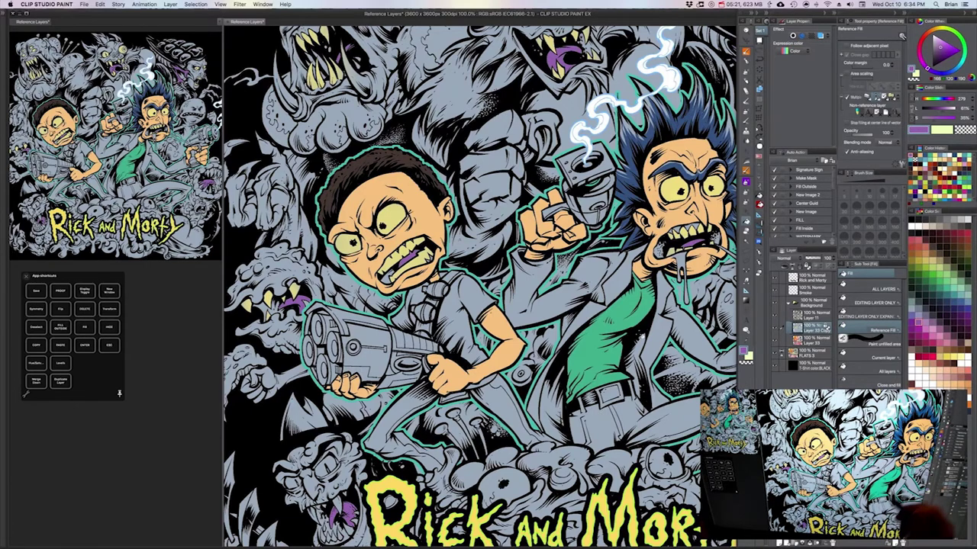
Fill Rick's trousers with brown and his belt buckle with dark gold.
mouse_move(642, 336)
mouse_down()
mouse_move(616, 360)
mouse_move(642, 345)
mouse_up()
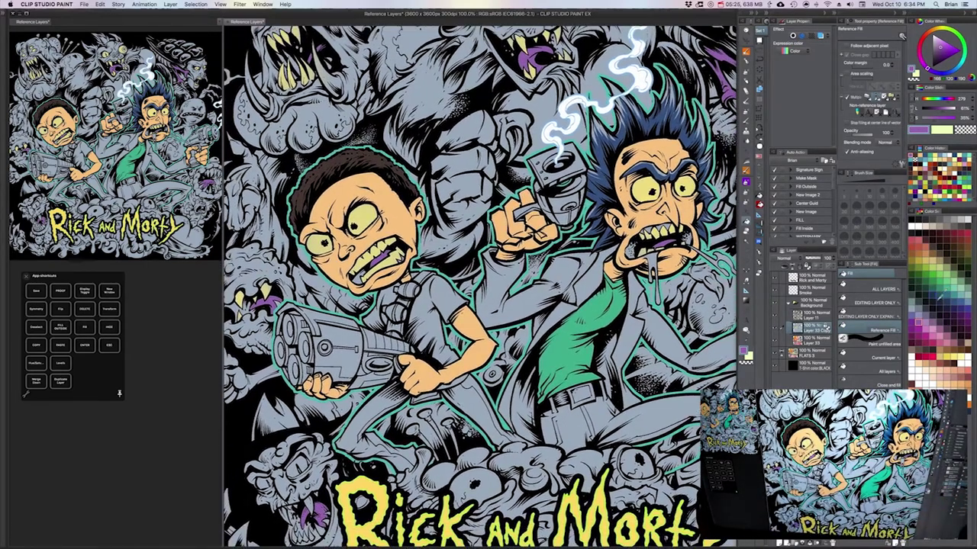
click(675, 424)
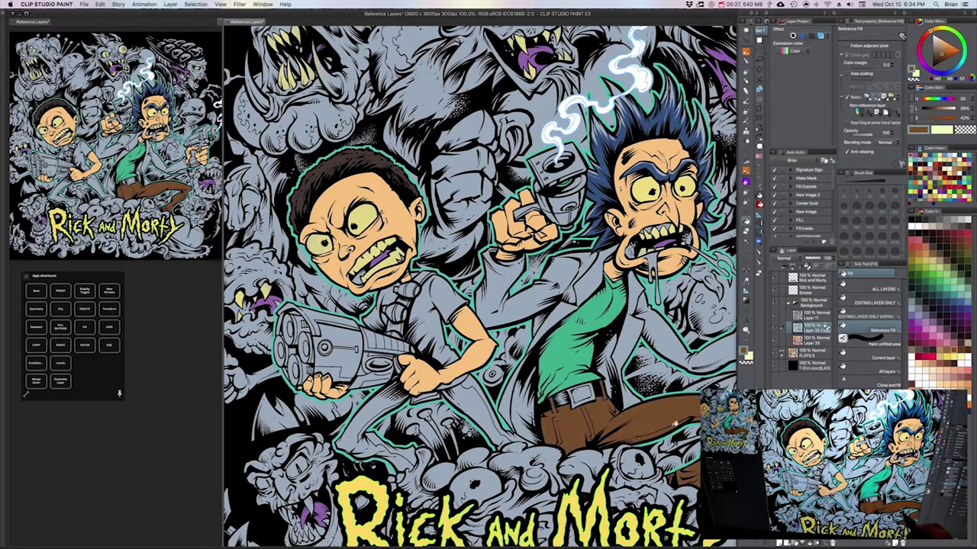
drag(640, 403, 616, 393)
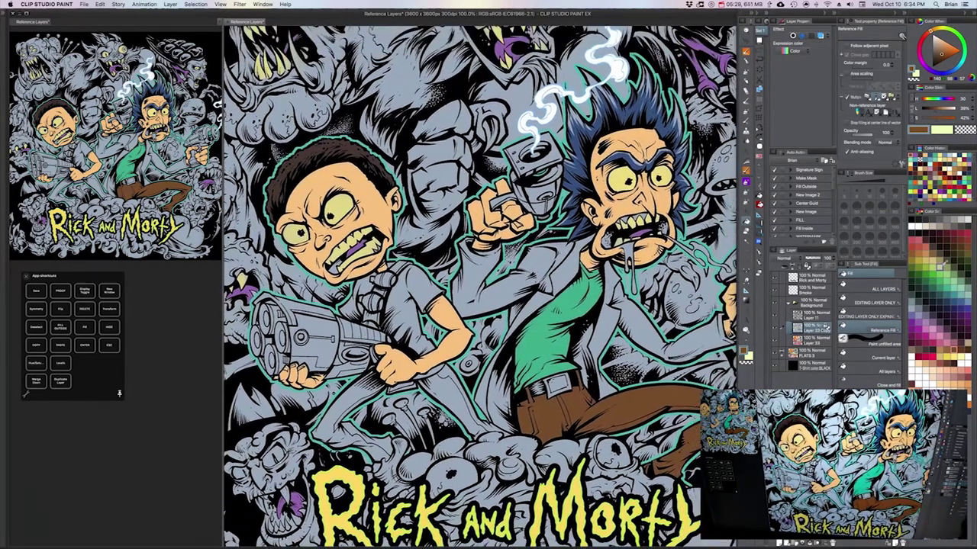
key(x)
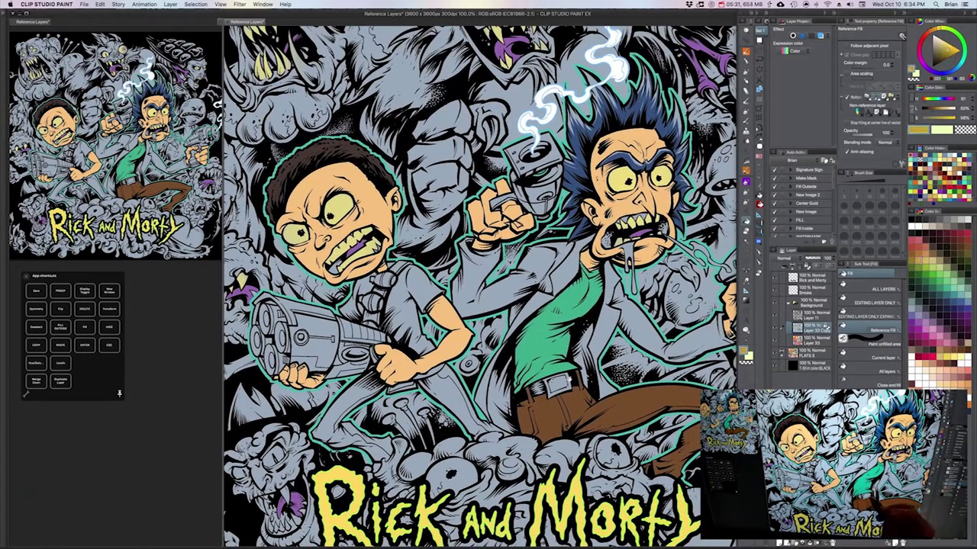
click(569, 380)
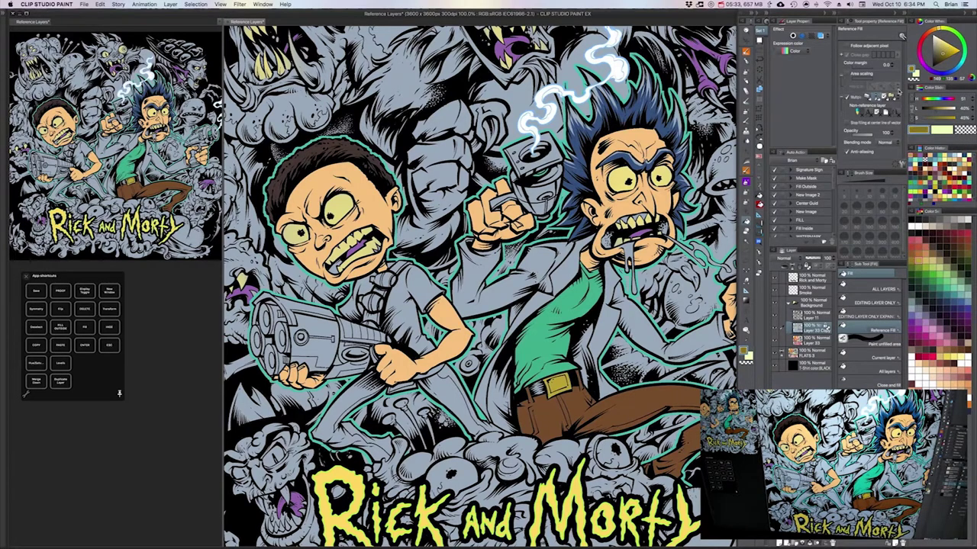
Try filling Rick's coat with a lighter version of the skin tone, and undo the fill.
scroll(595, 366, up, 2)
drag(627, 347, 635, 379)
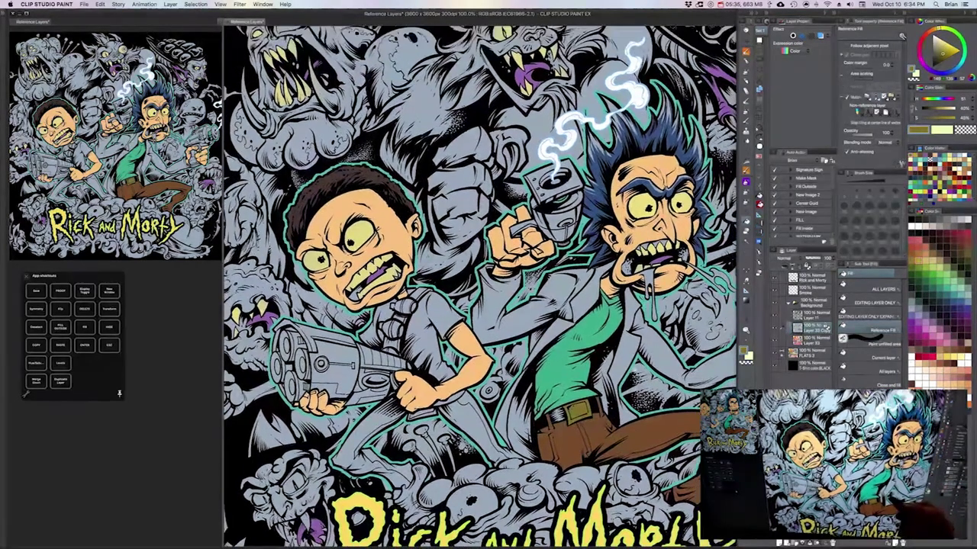
click(958, 288)
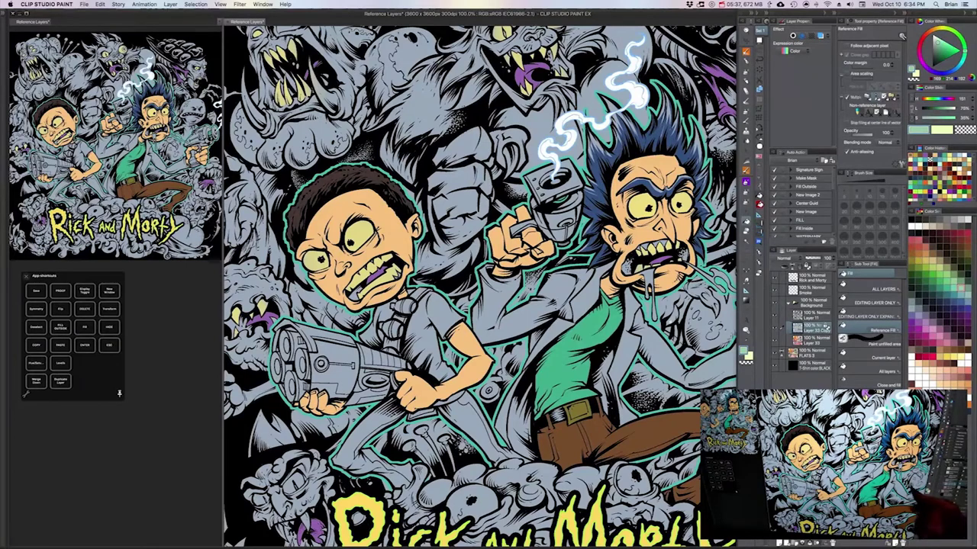
click(929, 158)
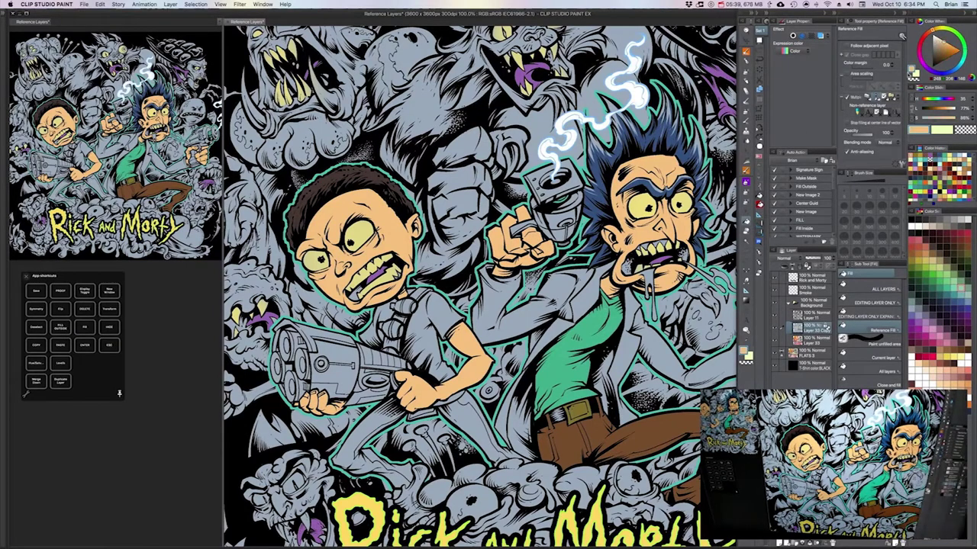
click(940, 39)
click(615, 372)
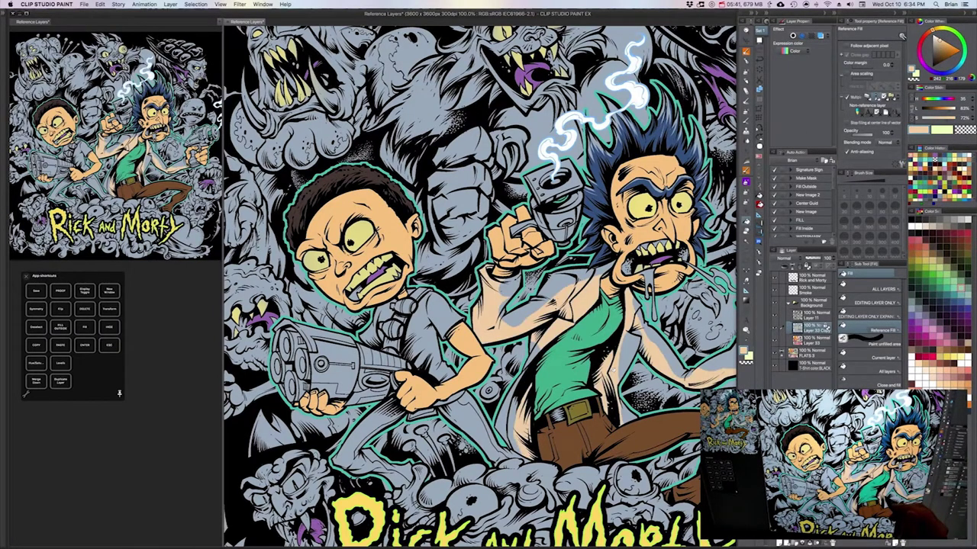
key(super+z)
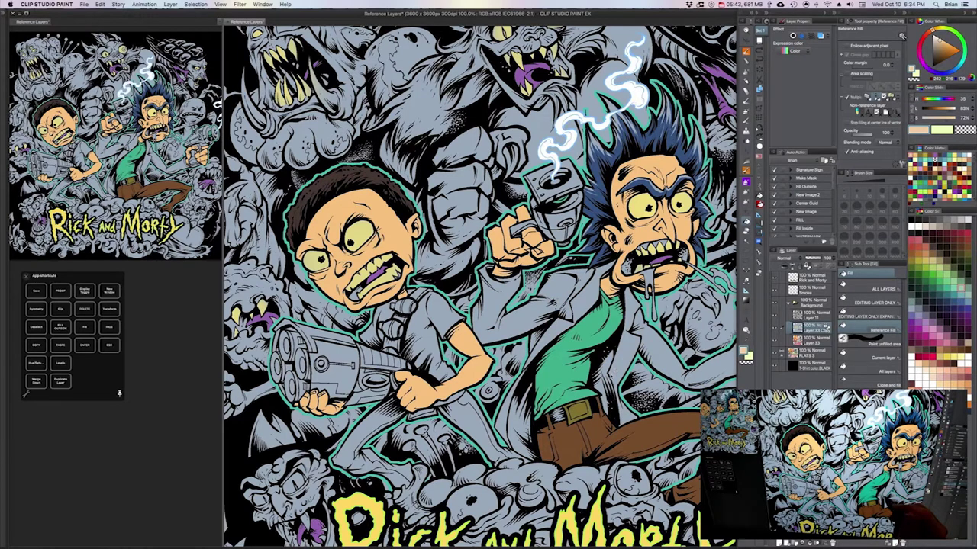
Hide the flat-colour fill layer and view the whole Rick and Morty illustration in its finished colours.
scroll(610, 372, down, 1)
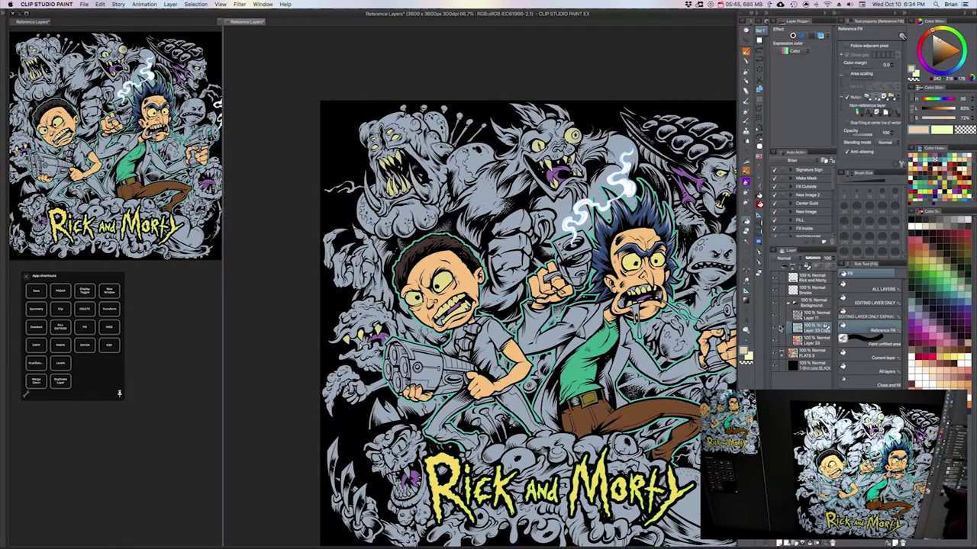
scroll(733, 320, right, 1)
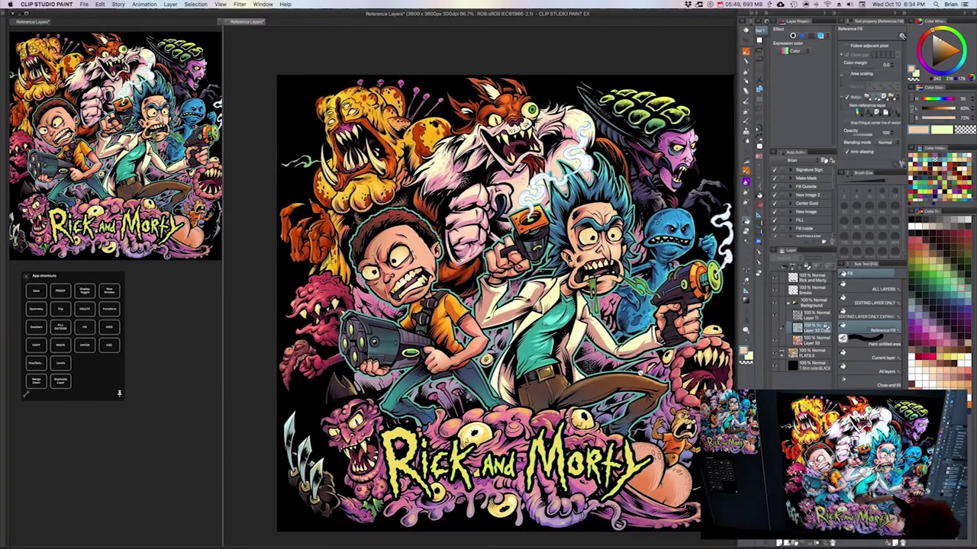
scroll(652, 400, up, 2)
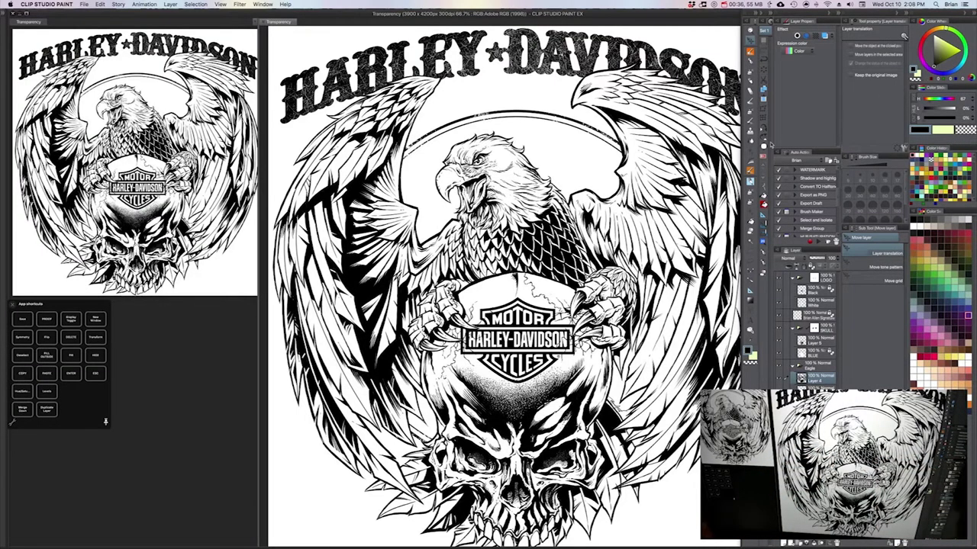
Select the PEN - Pencil (MS4) brush and frame the eagle's head and chest in the Harley-Davidson artwork.
key(p)
scroll(544, 278, up, 2)
drag(556, 275, 554, 280)
scroll(540, 275, down, 5)
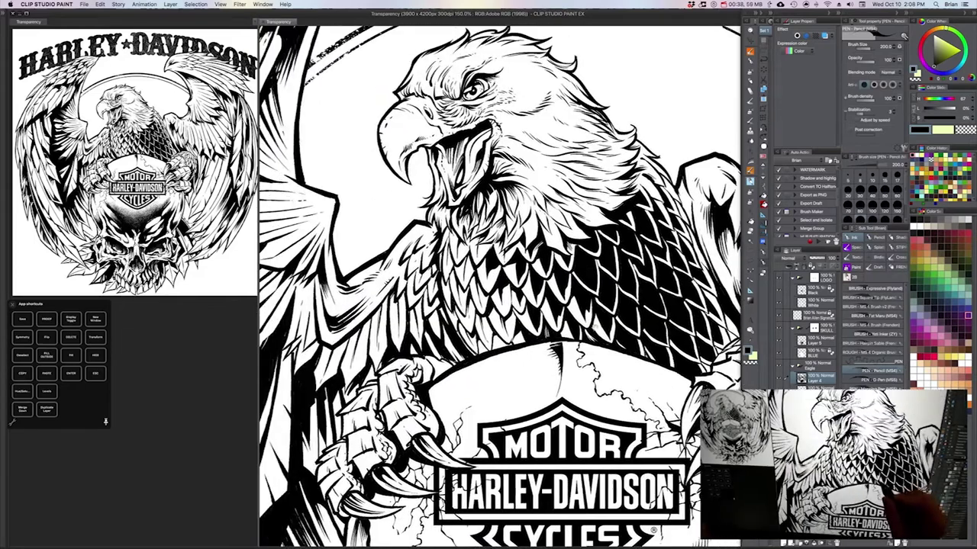
scroll(540, 276, up, 5)
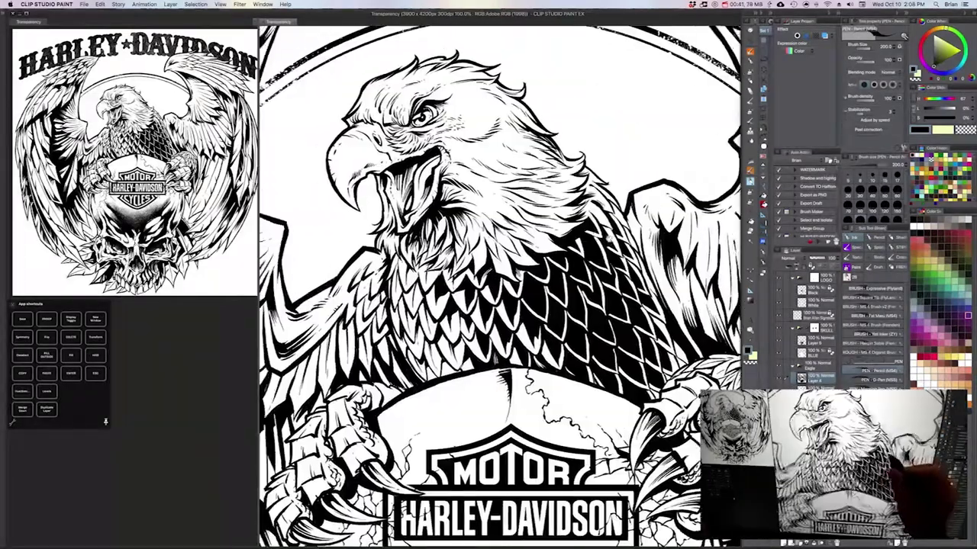
drag(609, 238, 624, 234)
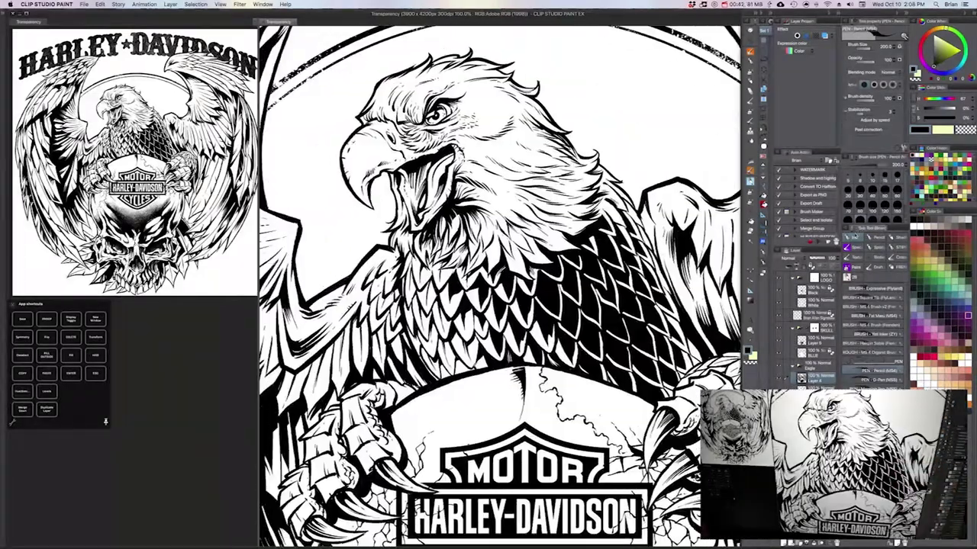
drag(610, 416, 639, 403)
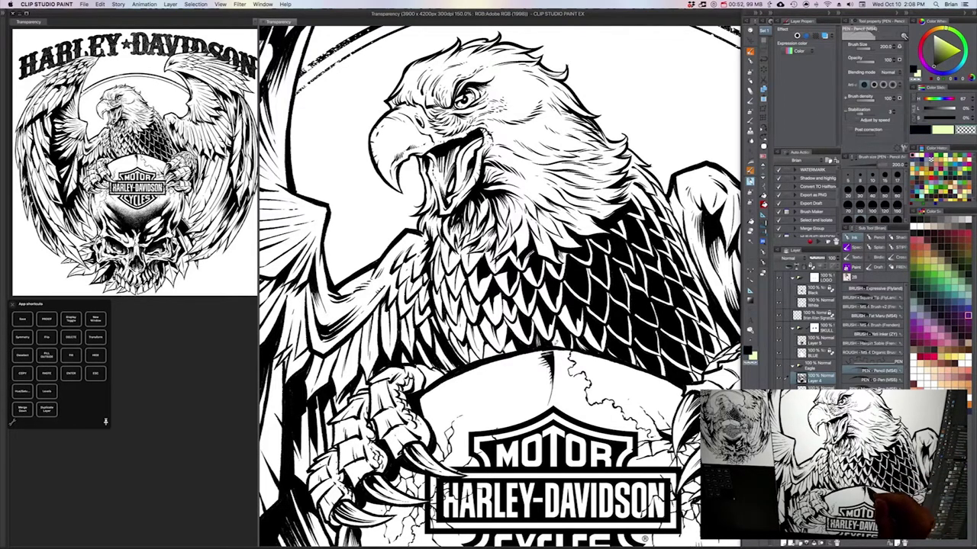
drag(539, 313, 514, 312)
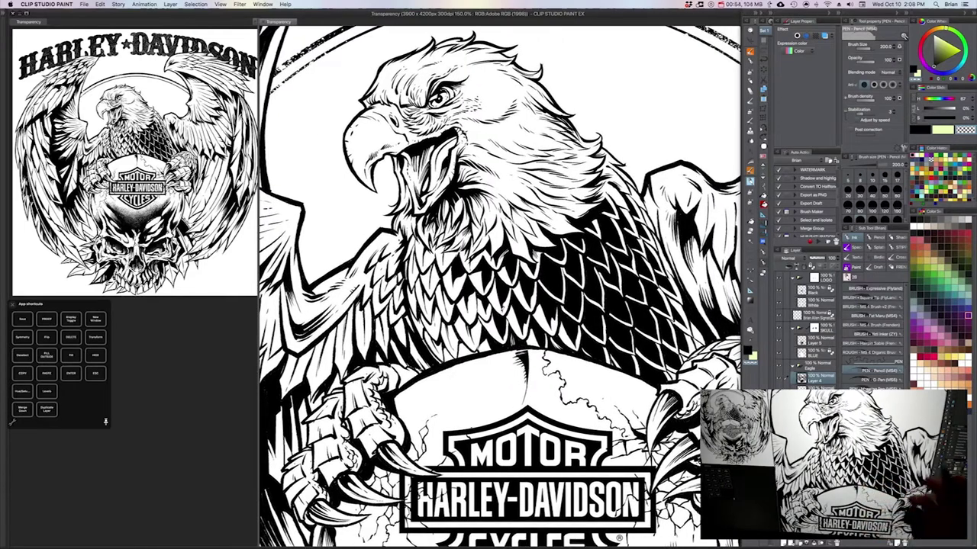
Switch the pencil brush's drawing colour back and forth between black and transparent.
key(c)
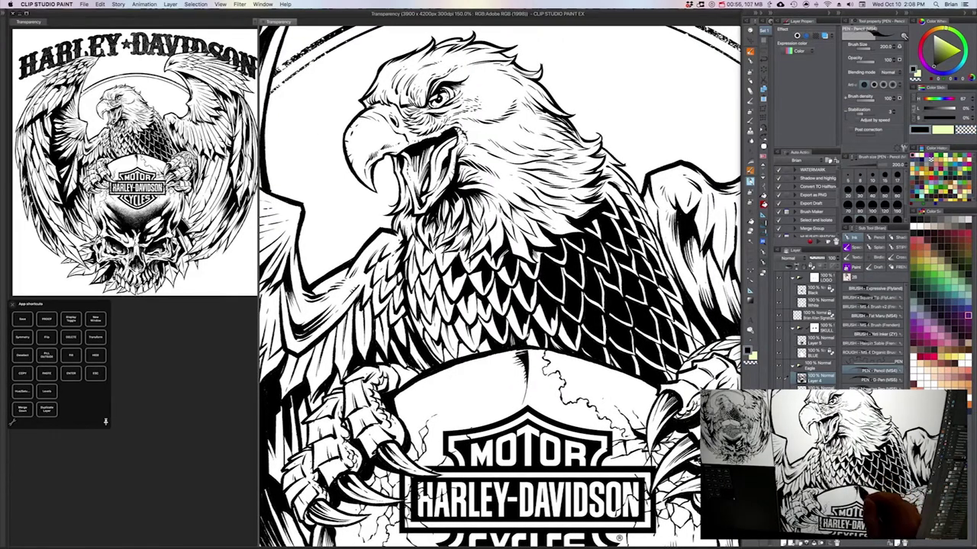
key(c)
click(749, 362)
click(748, 351)
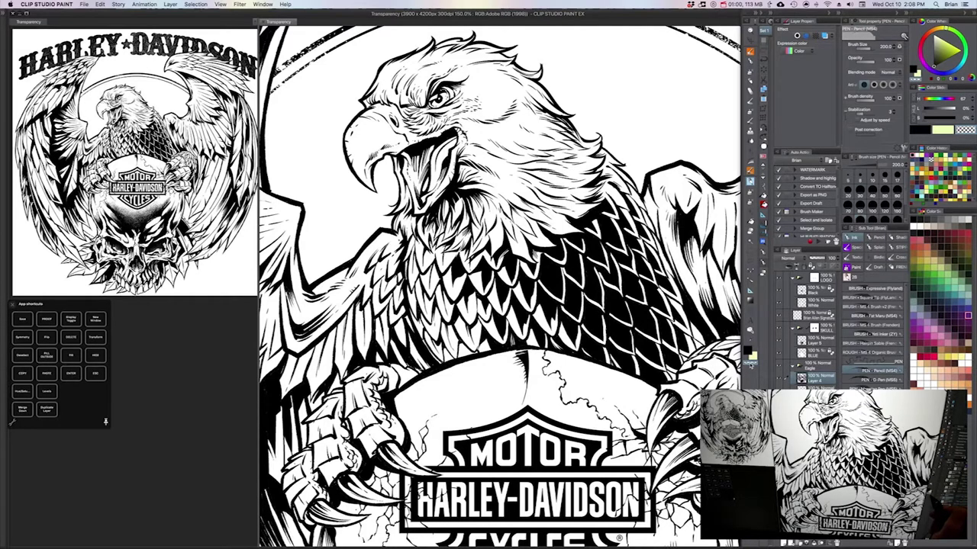
click(748, 352)
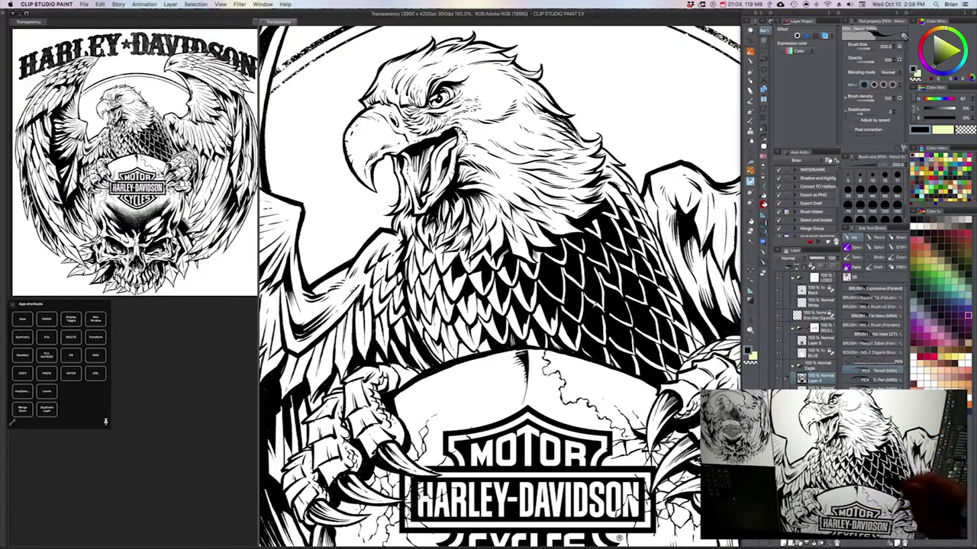
Try pencil strokes in the blank area beside the eagle's head, and undo them.
mouse_move(615, 102)
mouse_down()
mouse_move(635, 147)
mouse_move(649, 132)
mouse_up()
drag(652, 121, 694, 133)
key(super+z)
key(super+z)
key(super+z)
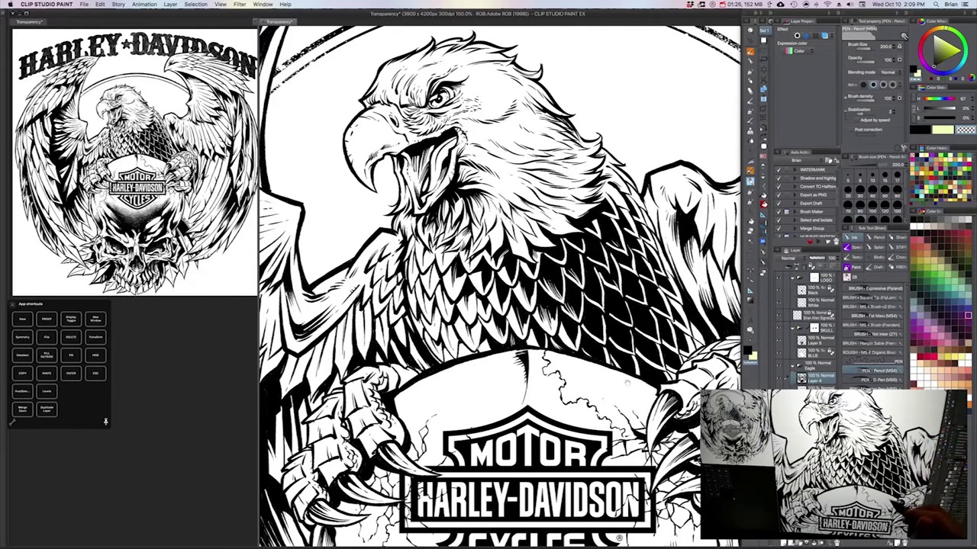
Choose the STIPPLING - Mechanical brush and frame the stippled forehead of the skull below the logo.
drag(616, 328, 596, 312)
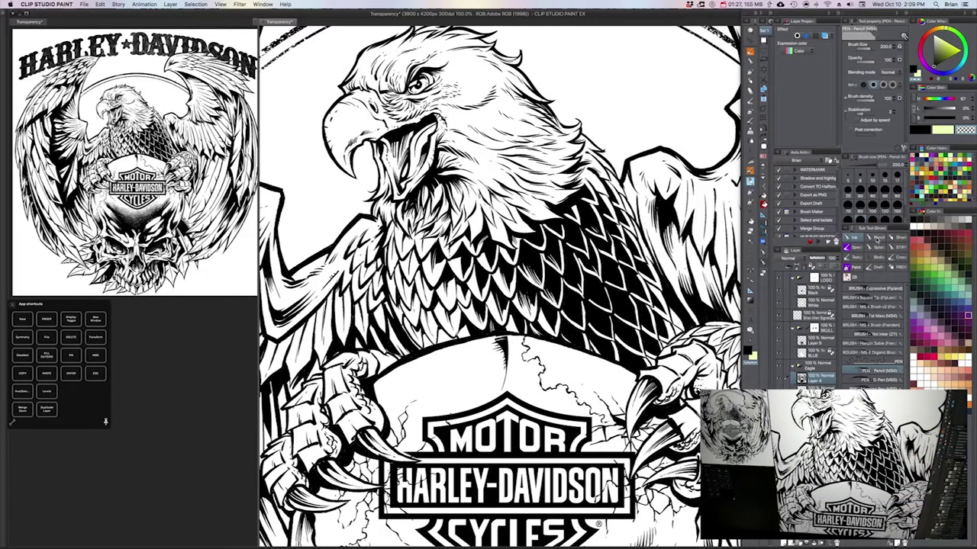
click(903, 266)
click(900, 248)
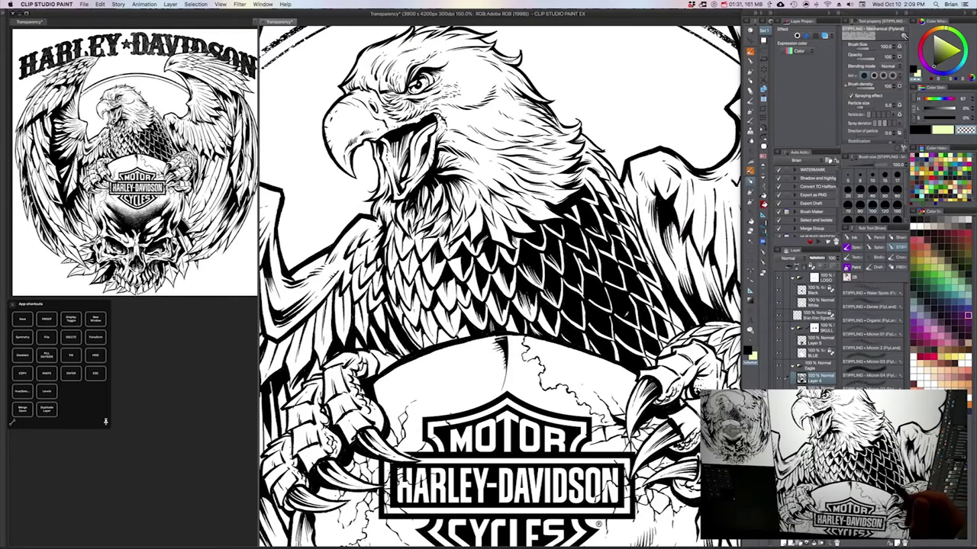
drag(549, 390, 655, 153)
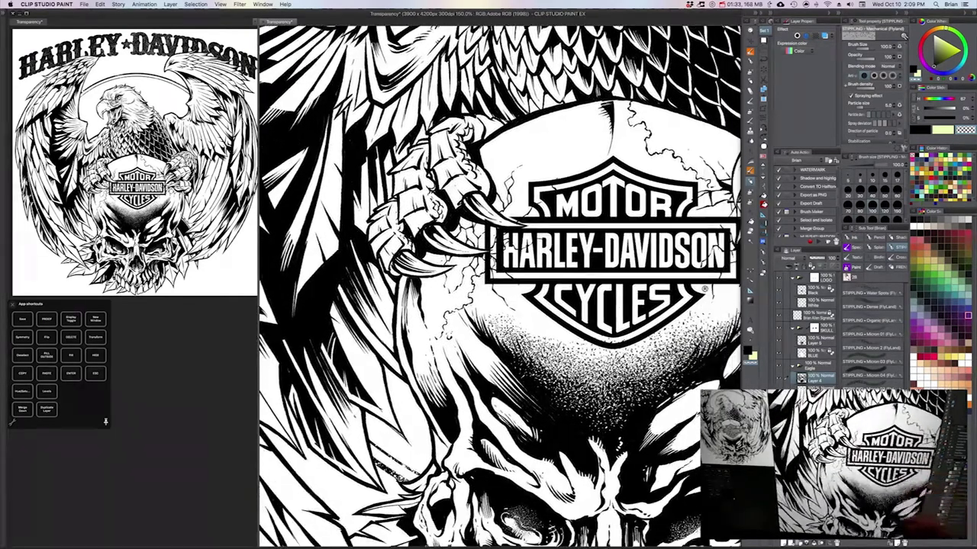
drag(646, 418, 599, 407)
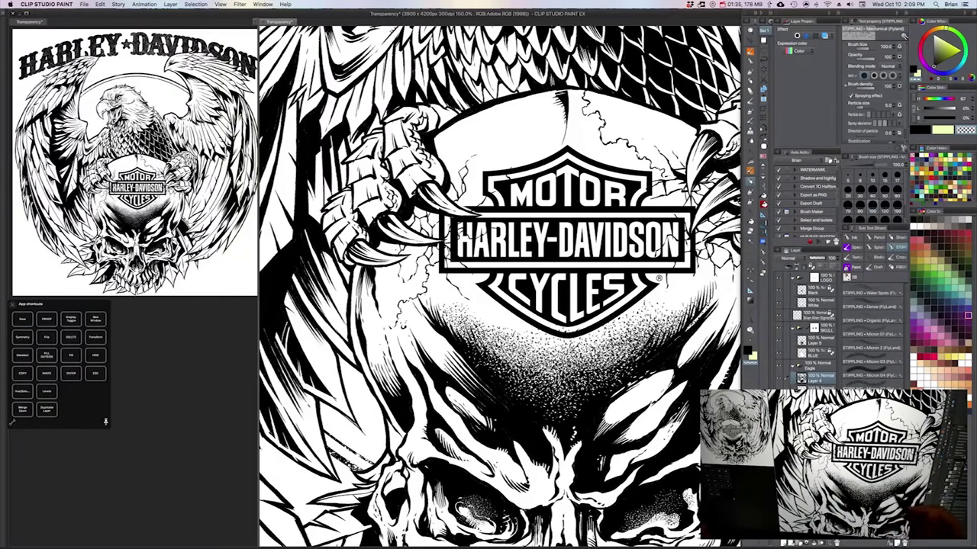
Lasso-fill the lower part of the skull forehead's stippled shading with black on the skull's line art layer.
key(u)
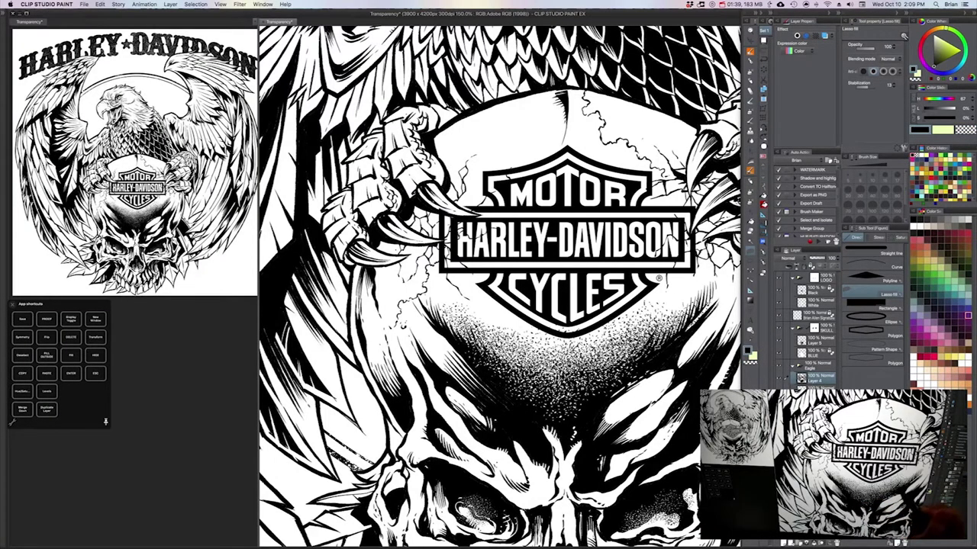
shift+super+click(588, 408)
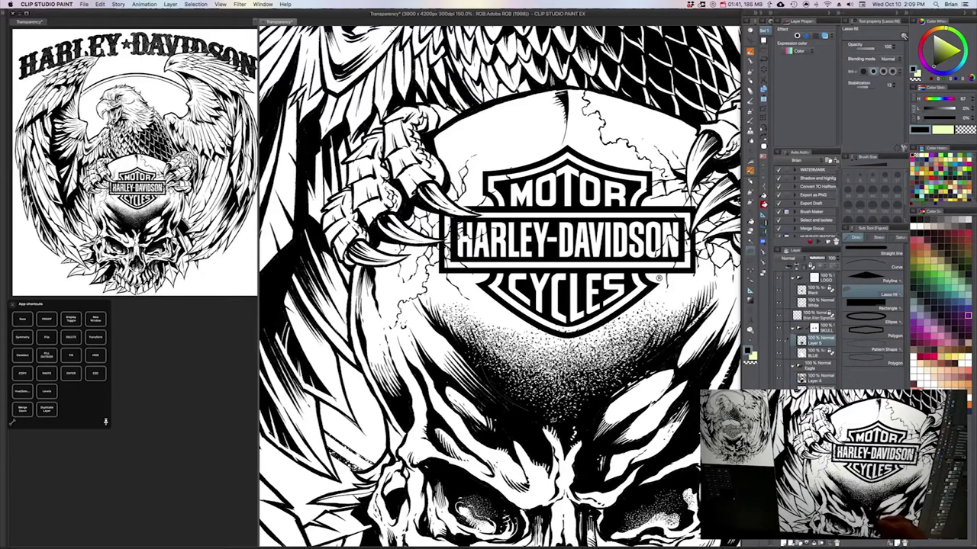
drag(553, 421, 619, 373)
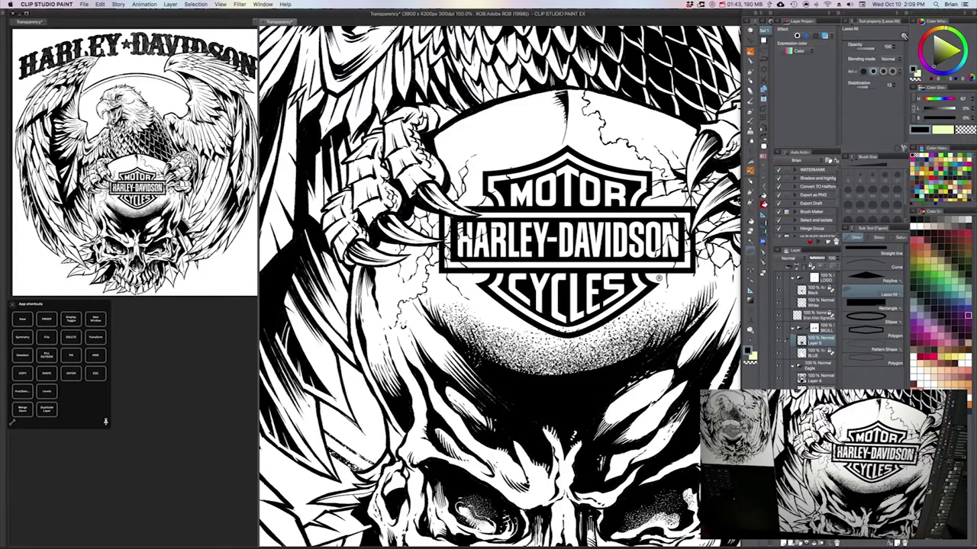
Soften the black fill's hard edge with transparent dots from the STIPPLING - Mechanical brush, and set its size to 125.
key(b)
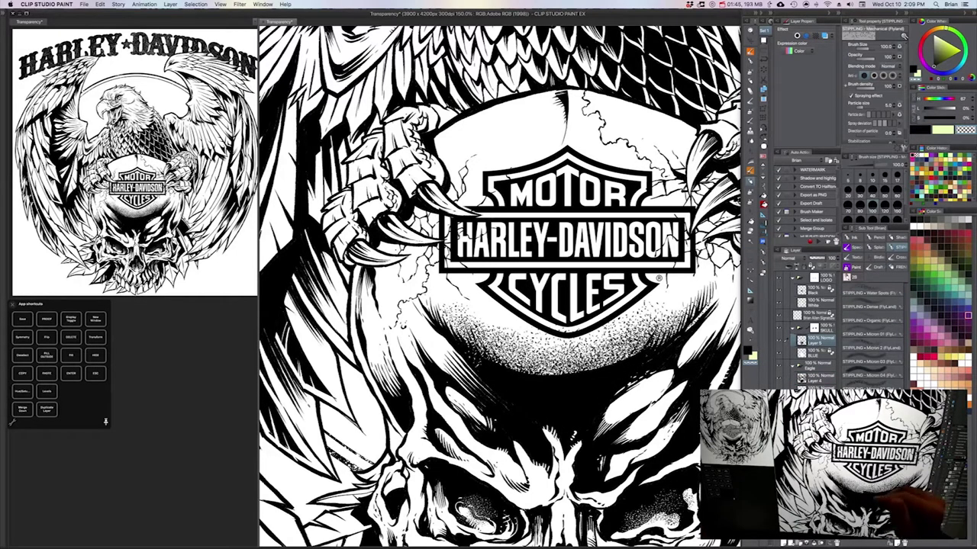
mouse_move(574, 367)
mouse_down()
mouse_move(533, 376)
mouse_move(509, 368)
mouse_move(555, 382)
mouse_move(592, 370)
mouse_up()
key(])
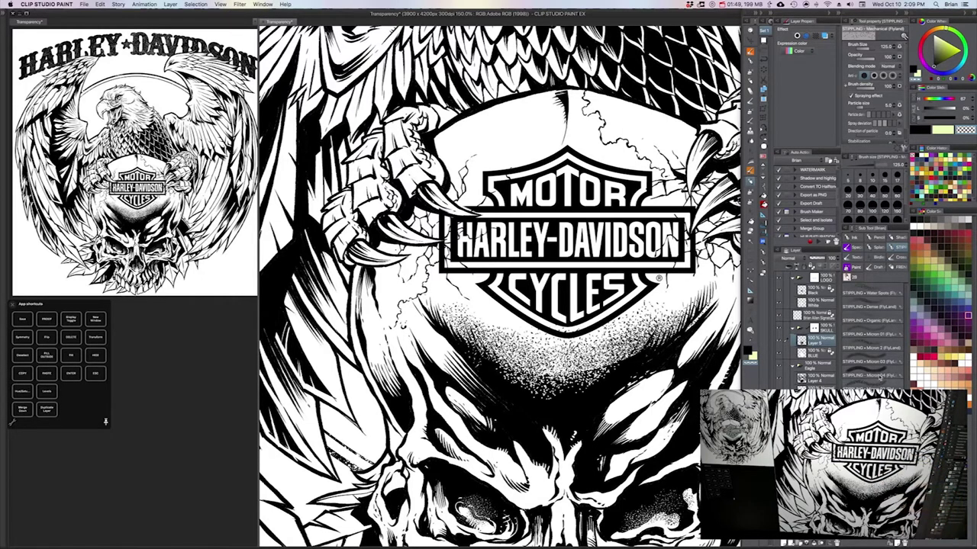
Stipple transparent dots across the forehead's black shading with the STIPPLING - Micron 01 brush at size 300.
click(868, 333)
click(602, 378)
key(super+z)
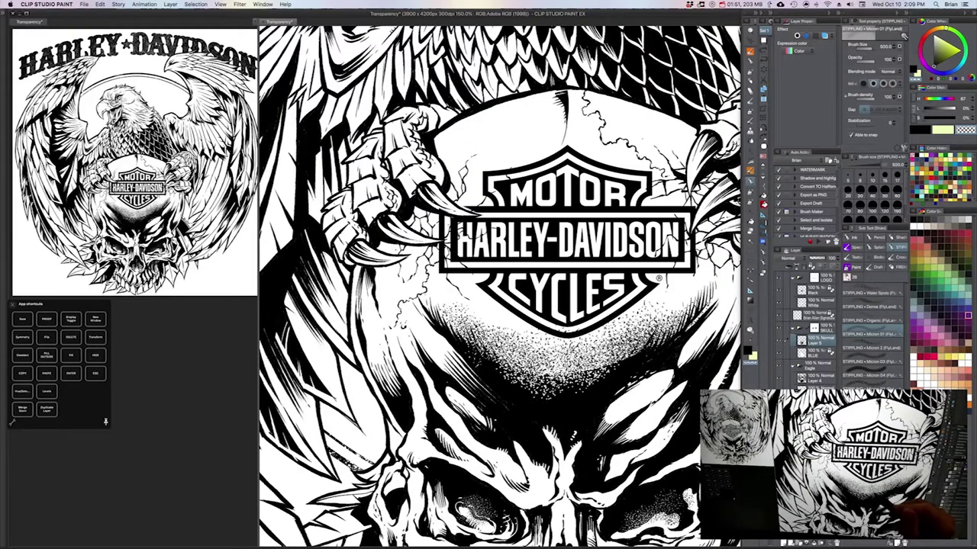
click(569, 386)
key([)
drag(591, 372, 504, 353)
drag(622, 356, 638, 351)
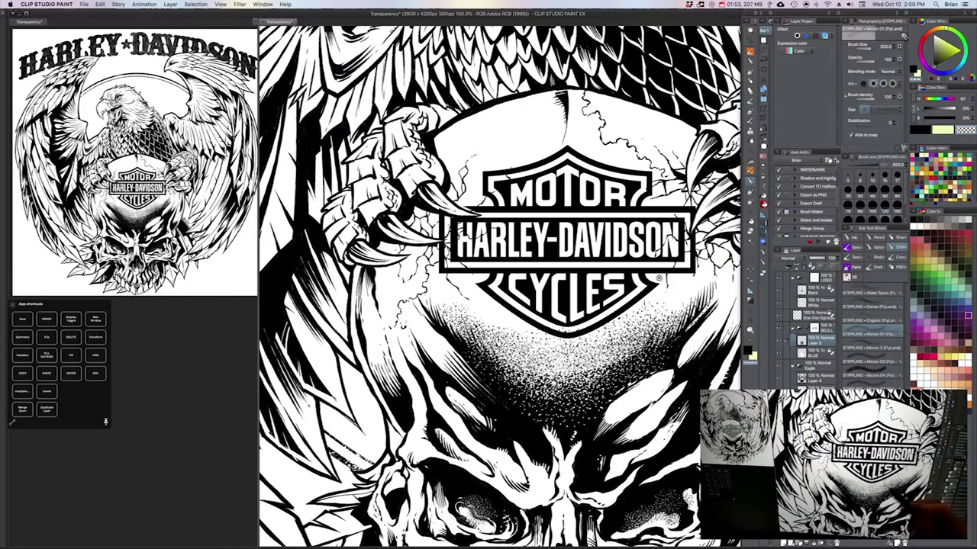
Refine the forehead's stippled gradient with Micron 01 dots at size 200, alternating between black and transparent.
key(c)
key([)
mouse_move(567, 383)
mouse_down()
mouse_move(591, 377)
mouse_move(551, 382)
mouse_up()
click(553, 395)
key(c)
mouse_move(611, 363)
mouse_down()
mouse_move(632, 351)
mouse_move(509, 367)
mouse_move(486, 346)
mouse_move(588, 353)
mouse_move(532, 359)
mouse_move(543, 354)
mouse_up()
key(super+minus)
drag(610, 440, 608, 448)
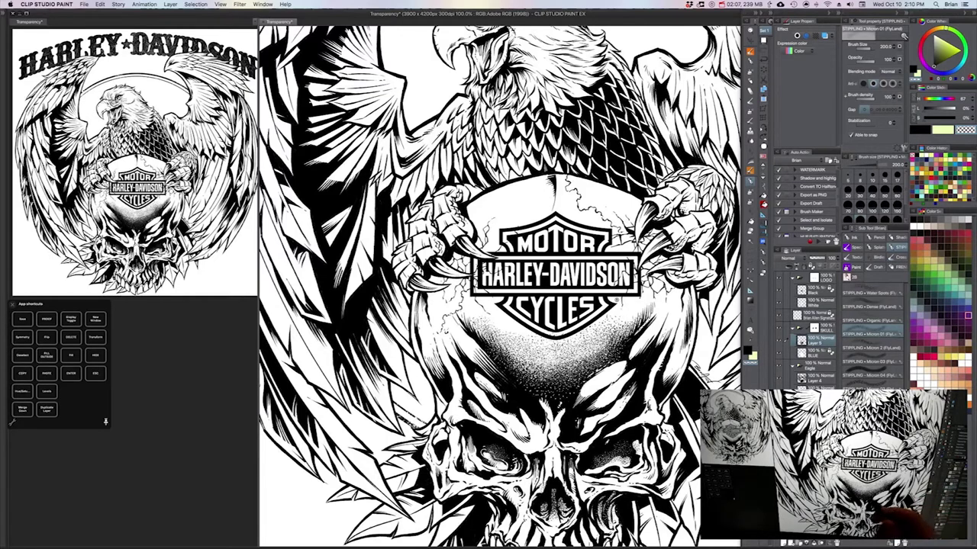
Hide the white background layer beneath the eagle and skull artwork.
drag(580, 412, 582, 434)
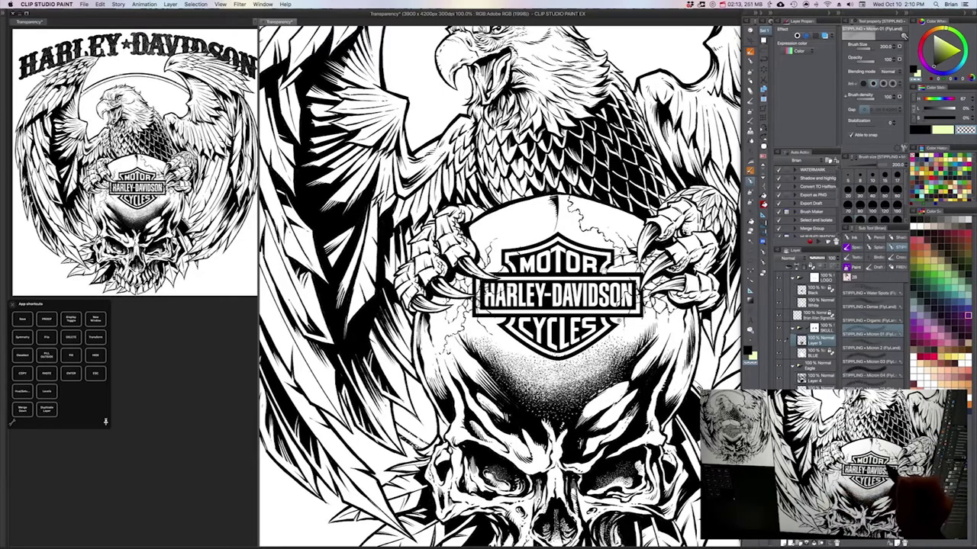
drag(617, 302, 550, 441)
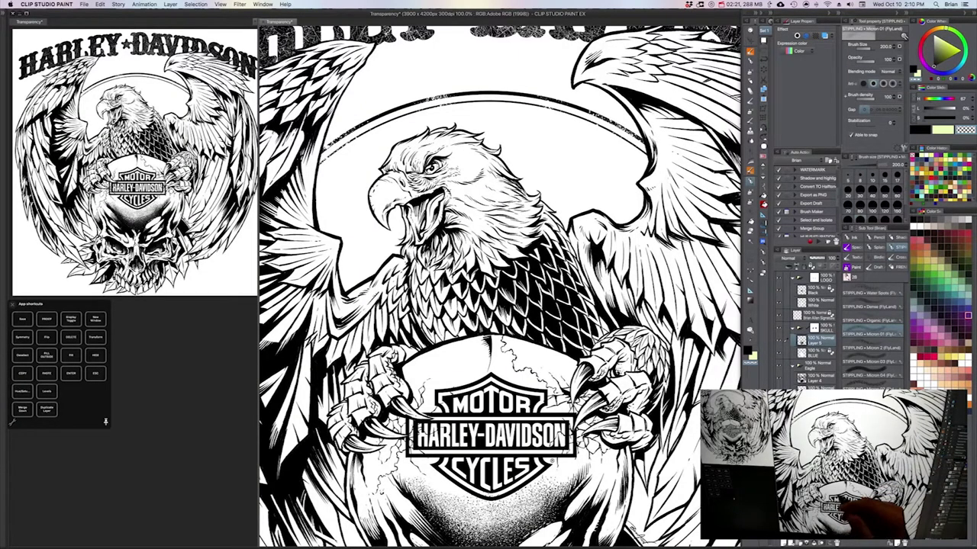
drag(510, 454, 542, 418)
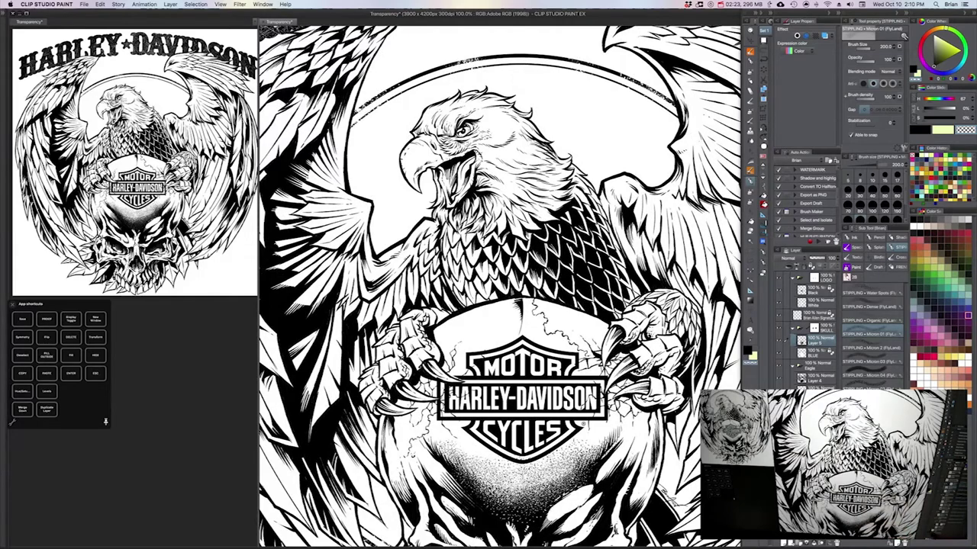
click(778, 441)
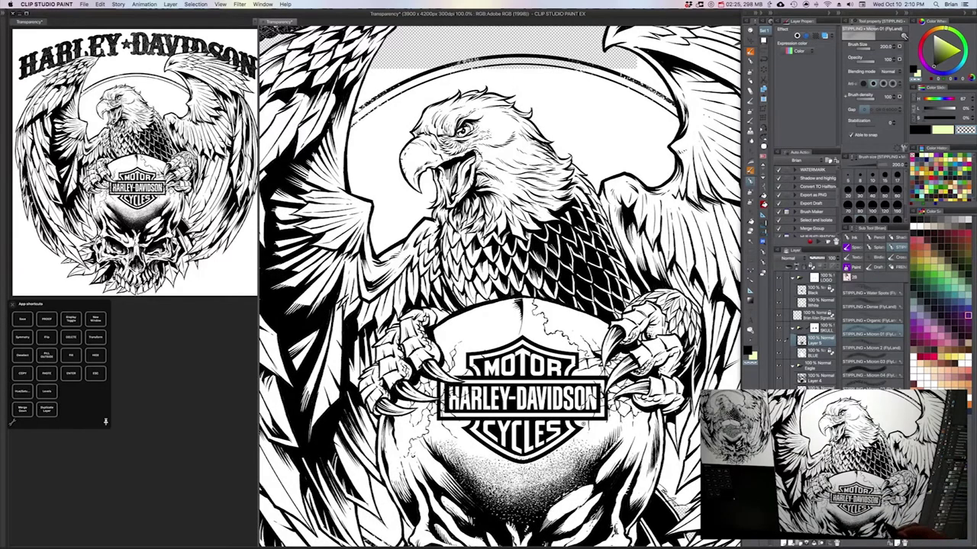
Hide the BLUE layer and the other fill layers under the skull and eagle, and inspect the line art over transparency.
drag(612, 470, 637, 508)
drag(534, 305, 476, 412)
click(778, 416)
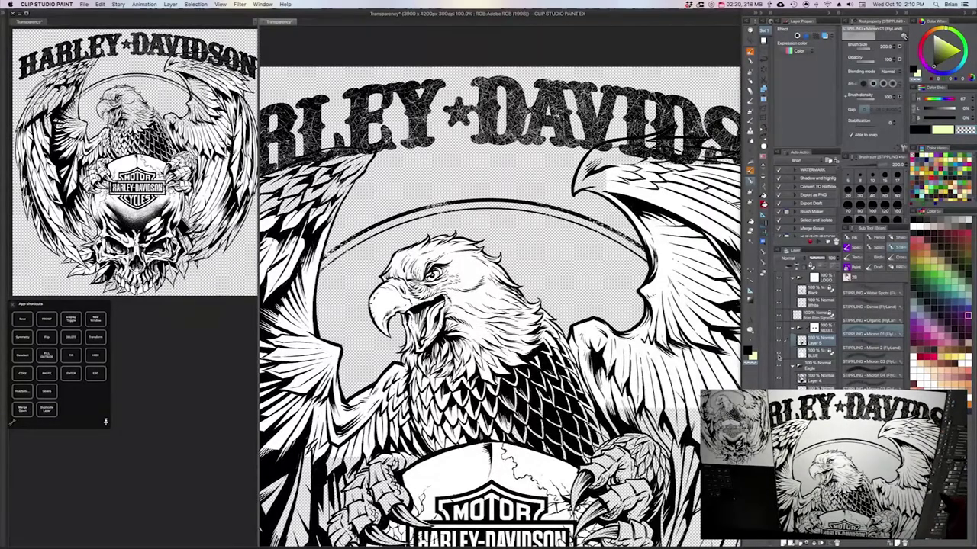
click(778, 391)
click(778, 353)
drag(489, 457, 525, 318)
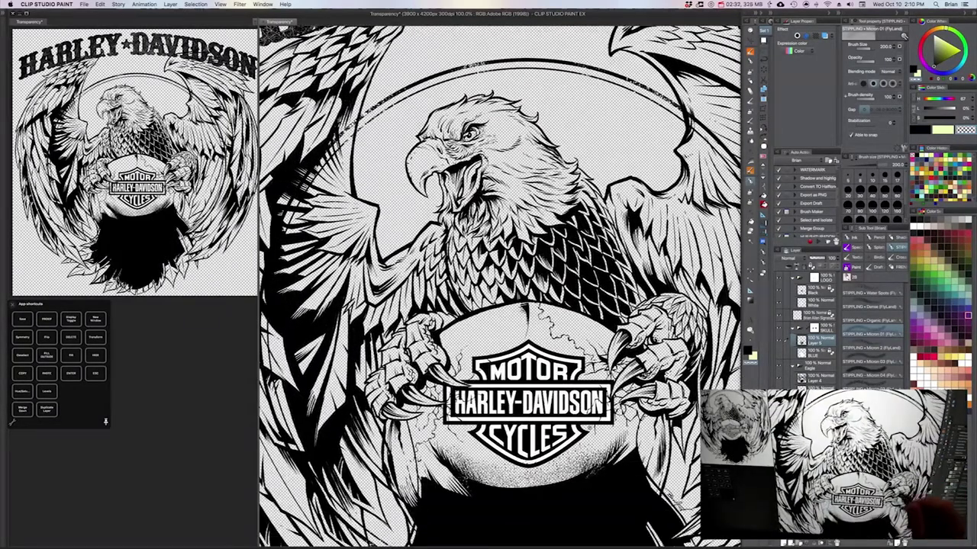
key(super+plus)
drag(626, 359, 619, 414)
scroll(664, 355, up, 1)
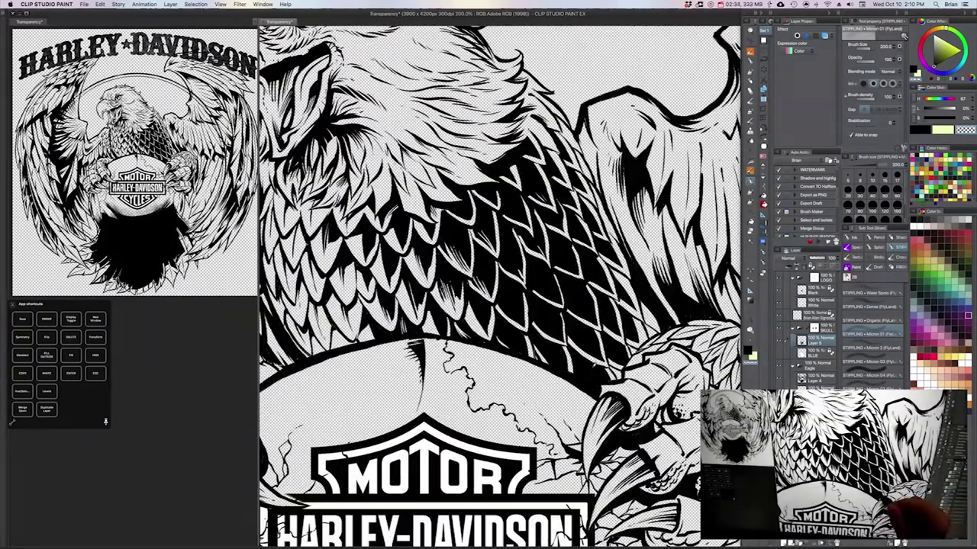
scroll(664, 354, down, 4)
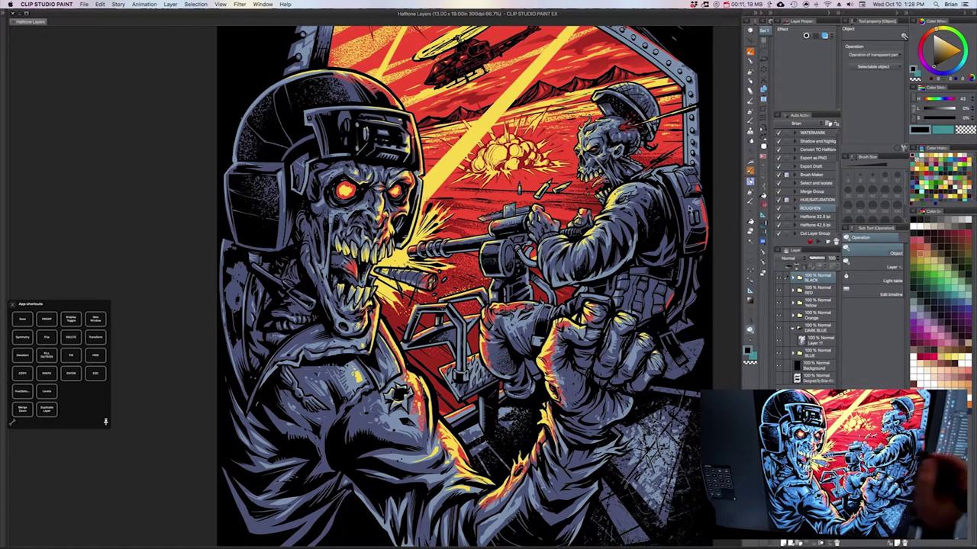
drag(640, 220, 646, 262)
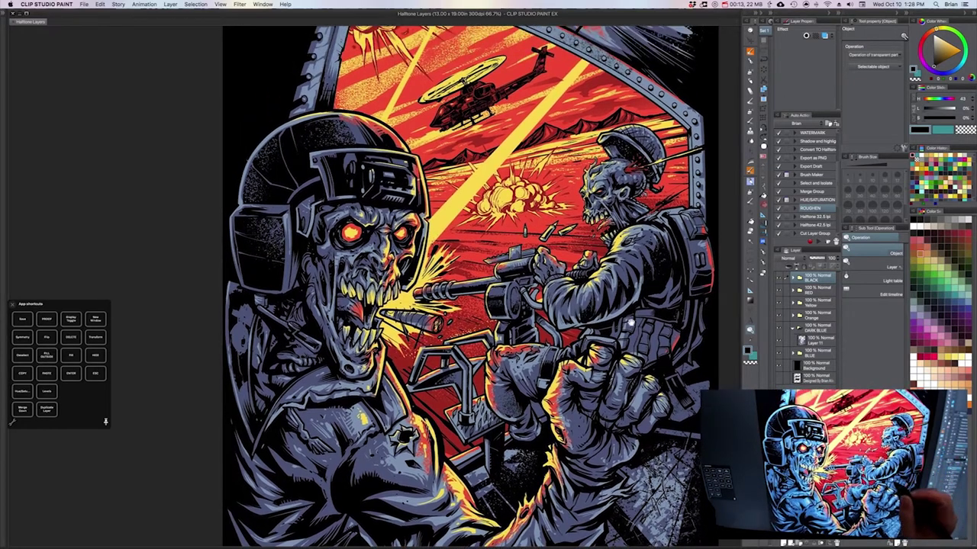
mouse_move(635, 323)
mouse_down()
mouse_move(643, 345)
mouse_move(641, 324)
mouse_up()
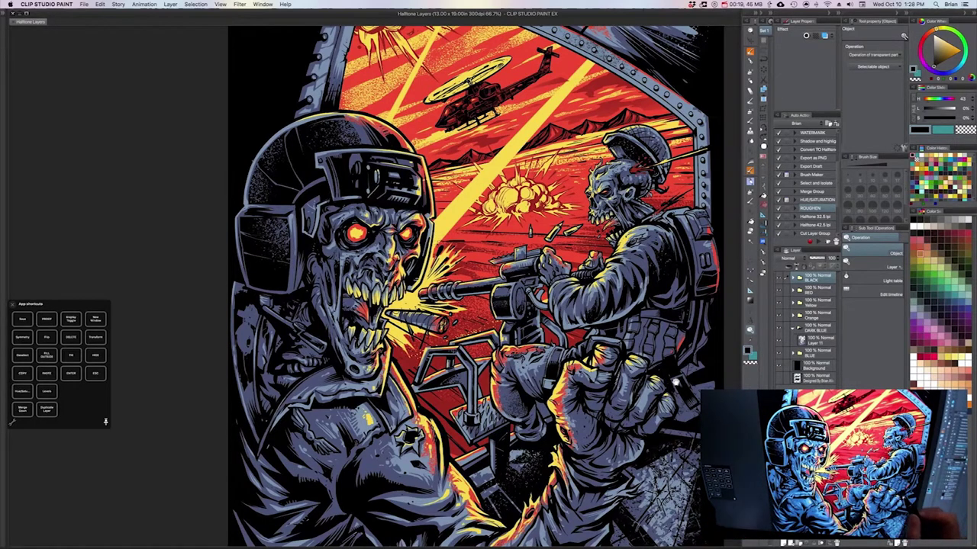
drag(641, 395, 641, 391)
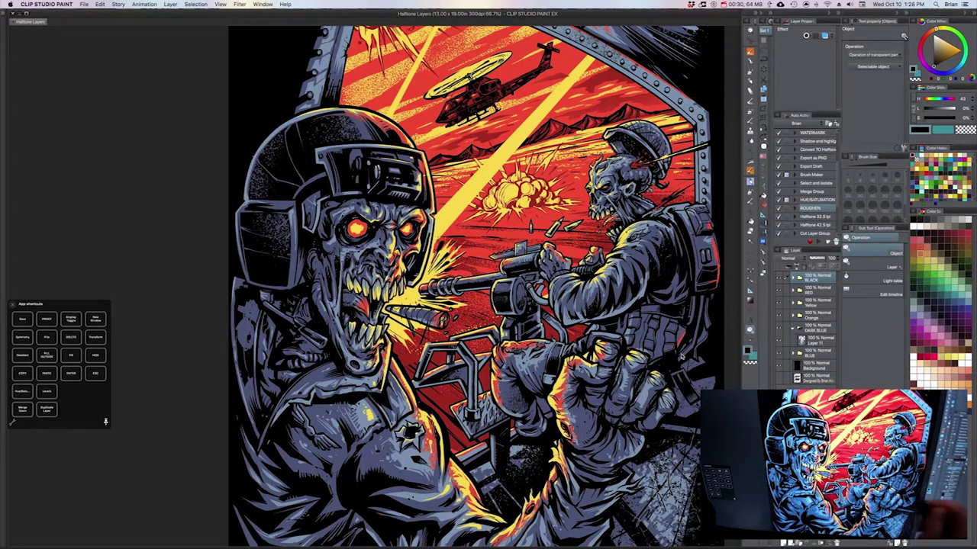
Toggle the Orange, Yellow and DARK BLUE folders off and on to examine each colour's contribution to the artwork.
drag(649, 363, 650, 365)
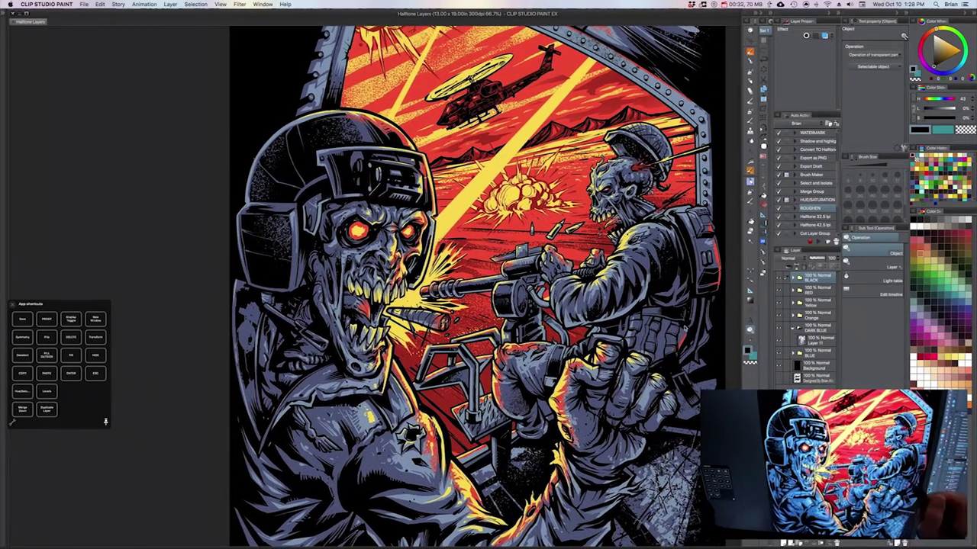
drag(655, 317, 652, 324)
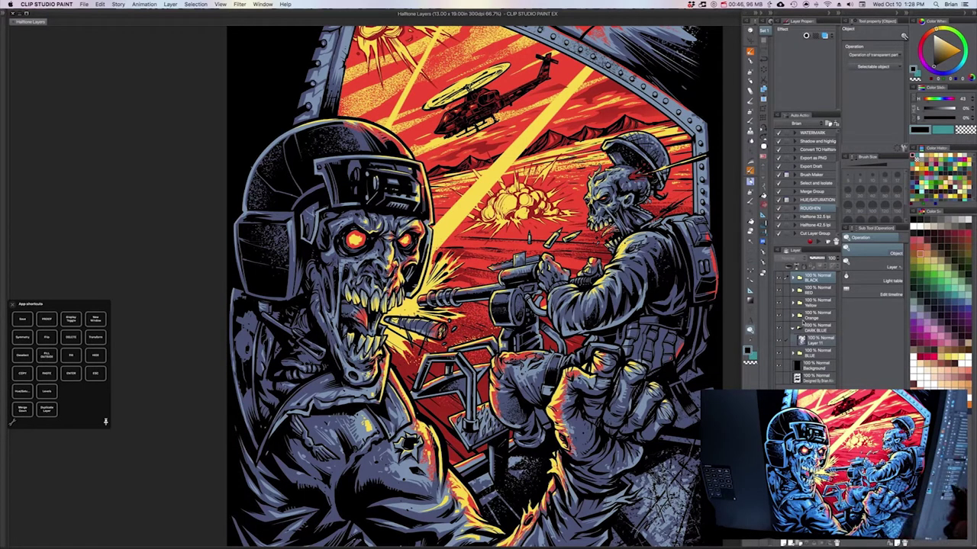
click(815, 336)
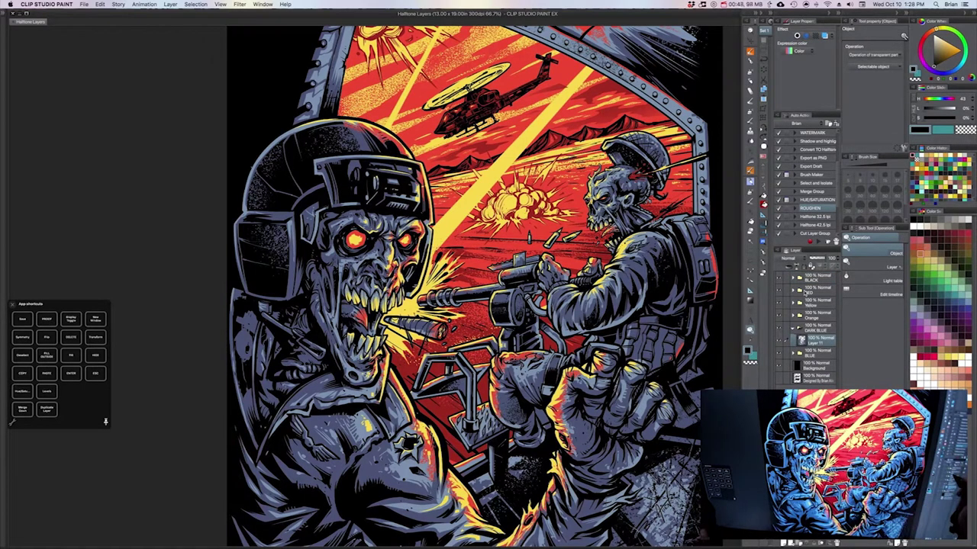
click(779, 316)
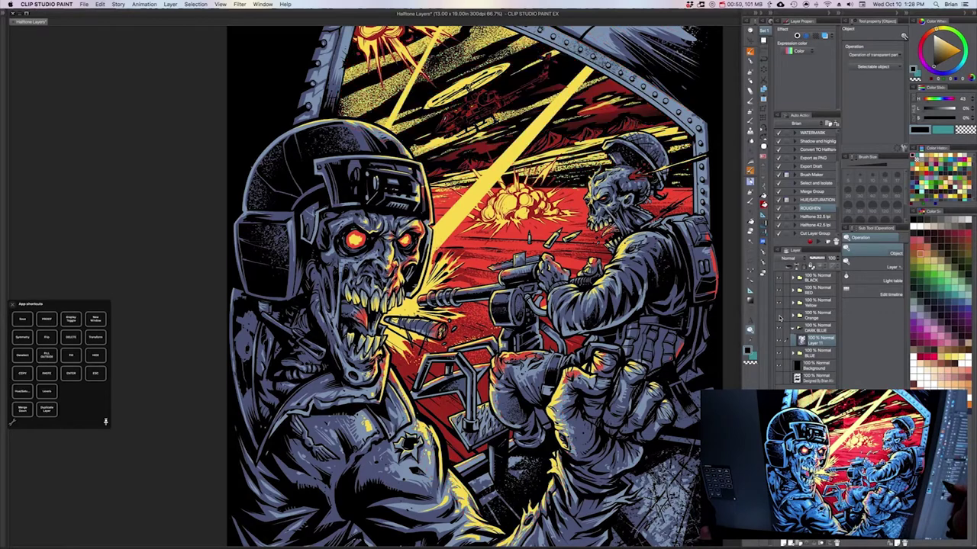
click(779, 317)
click(779, 304)
click(779, 303)
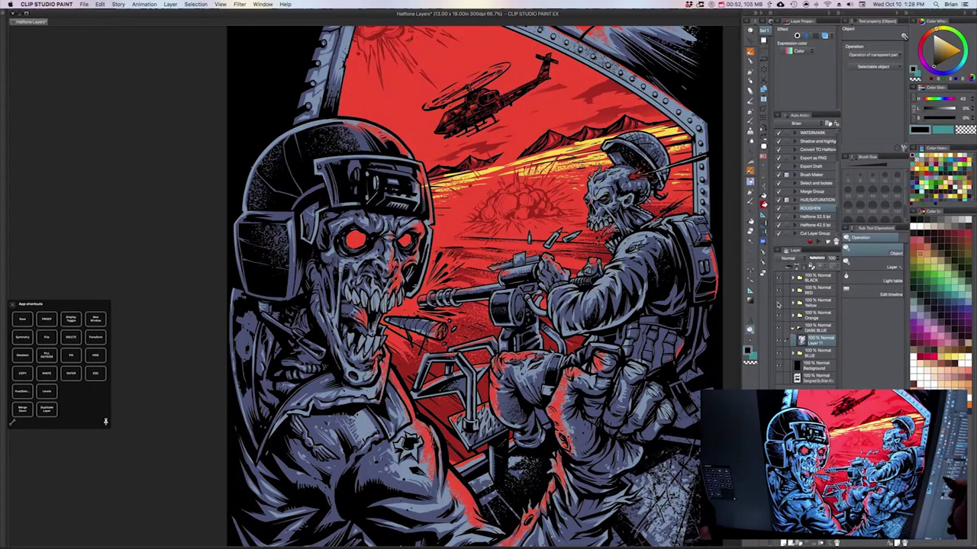
click(779, 303)
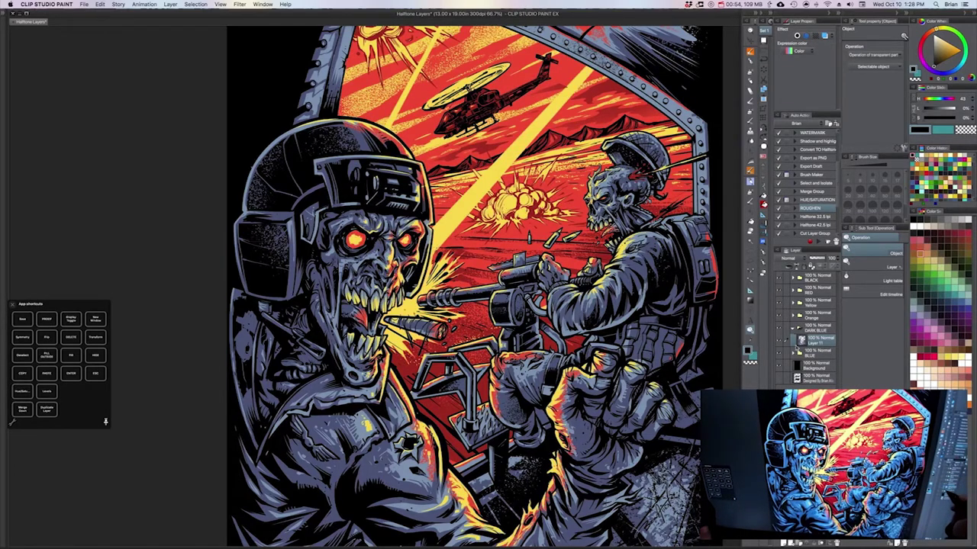
click(778, 329)
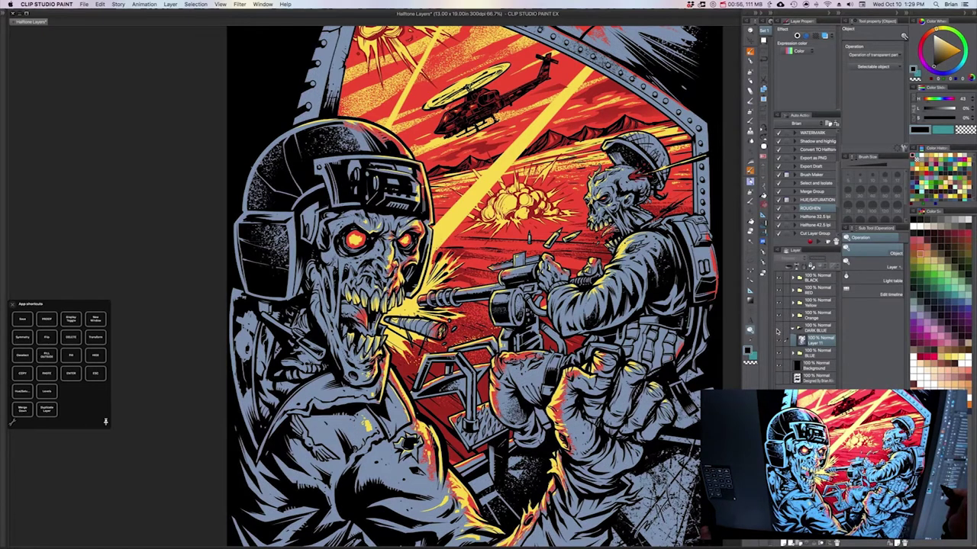
click(778, 330)
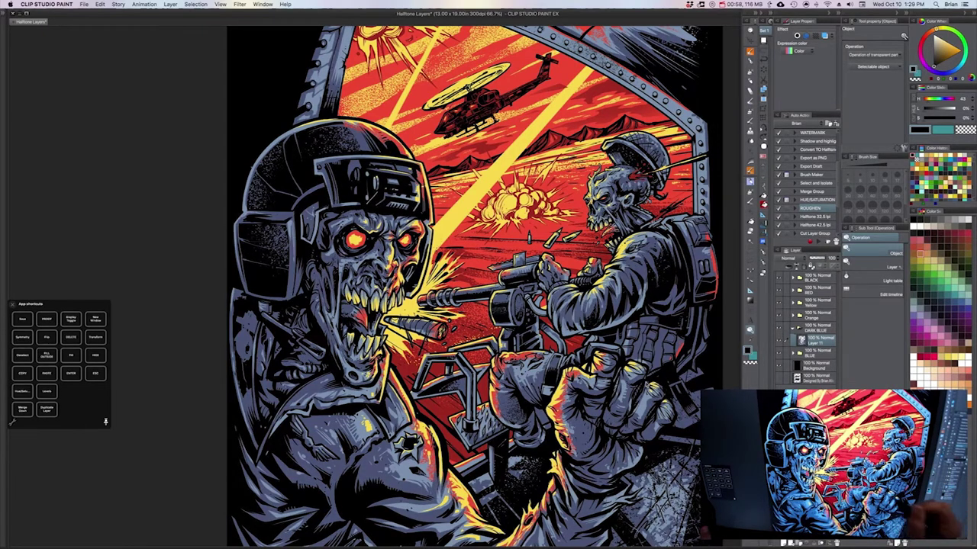
Fill the shading layer in the DARK BLUE folder with black and lower its opacity to 40%.
scroll(663, 308, up, 1)
drag(597, 348, 552, 366)
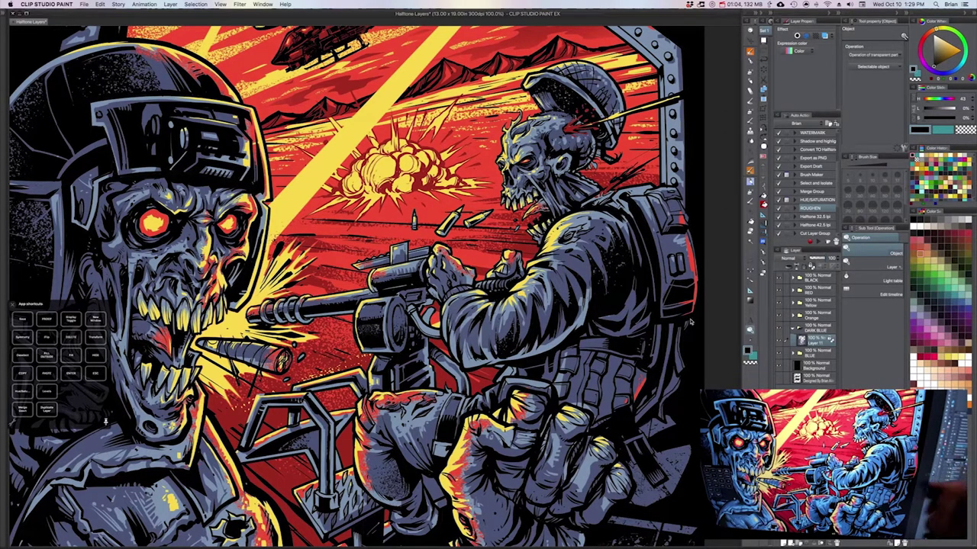
key(alt+Delete)
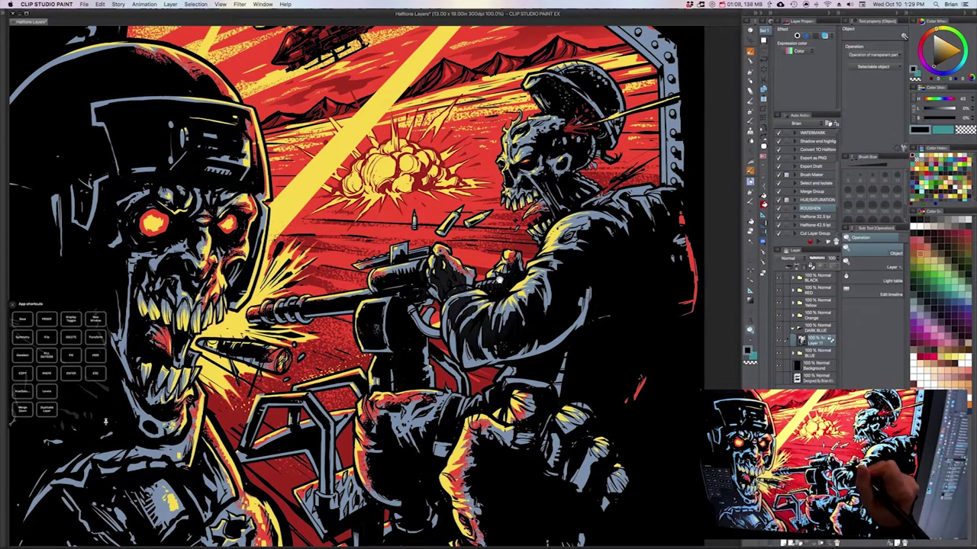
drag(499, 280, 532, 275)
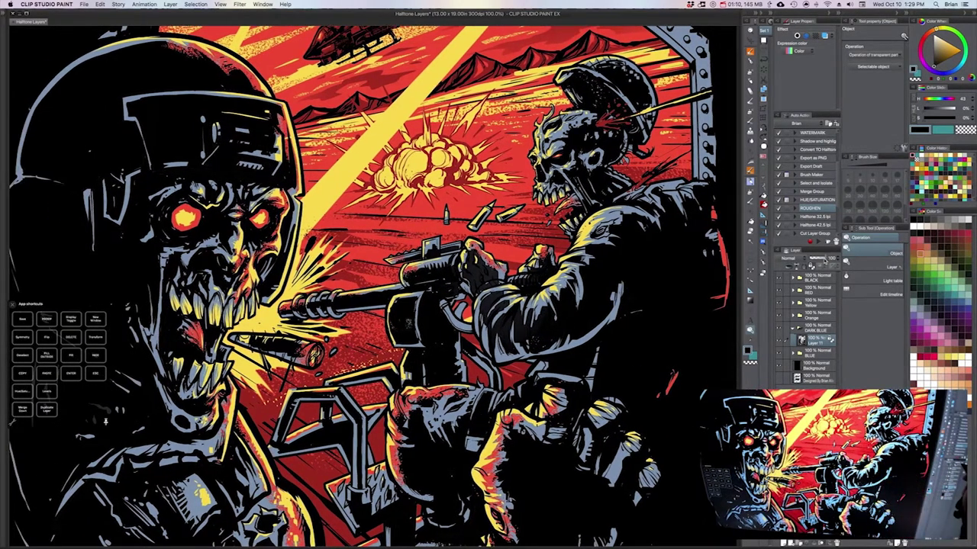
drag(823, 260, 818, 262)
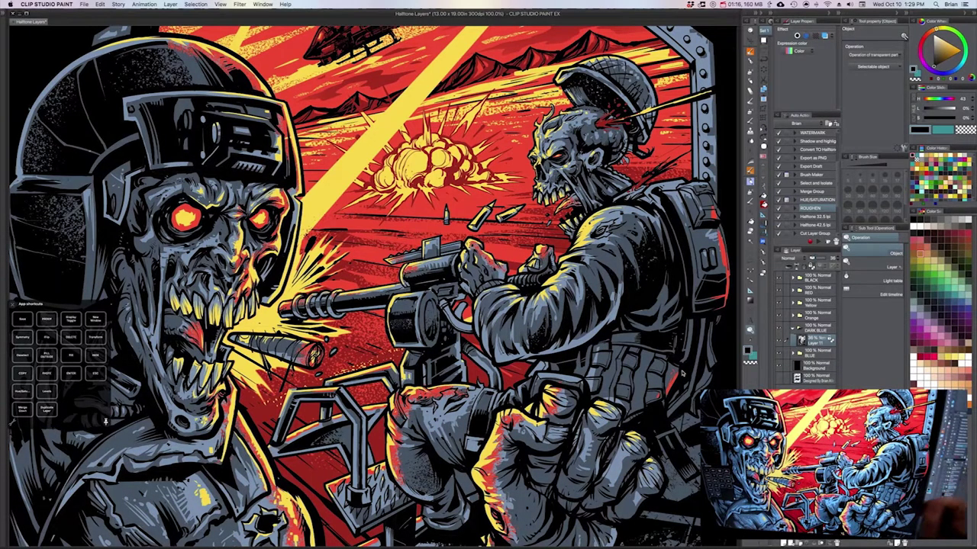
drag(549, 308, 615, 336)
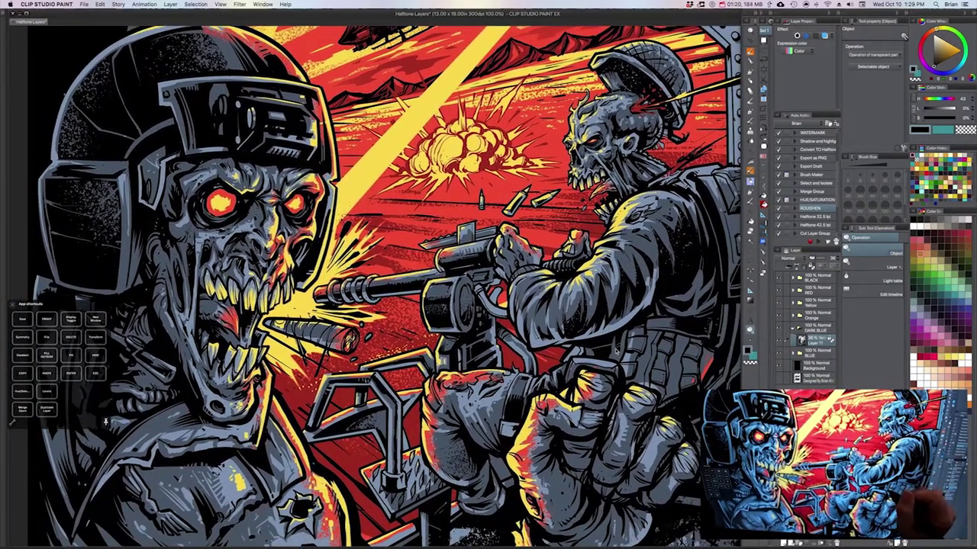
scroll(615, 335, down, 2)
scroll(653, 359, up, 2)
key(ctrl+minus)
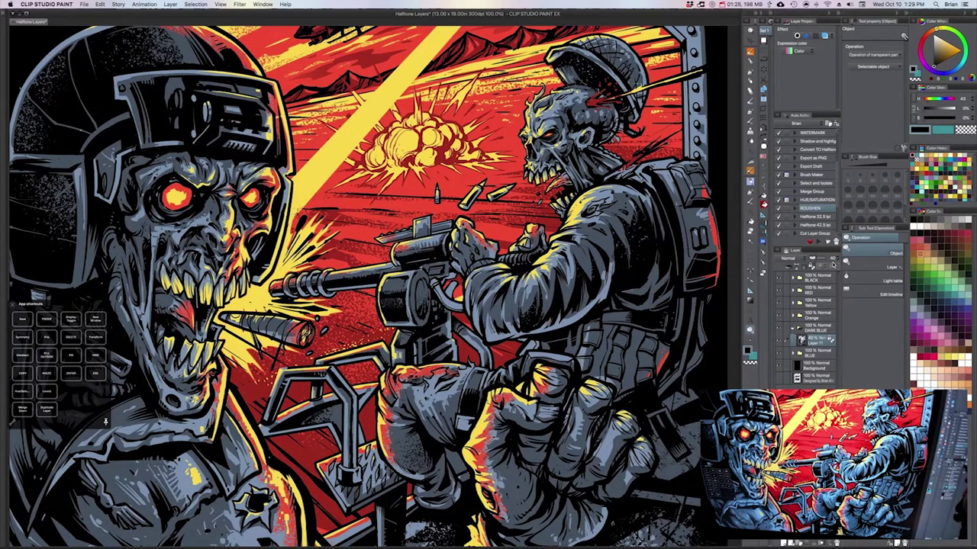
drag(627, 334, 629, 368)
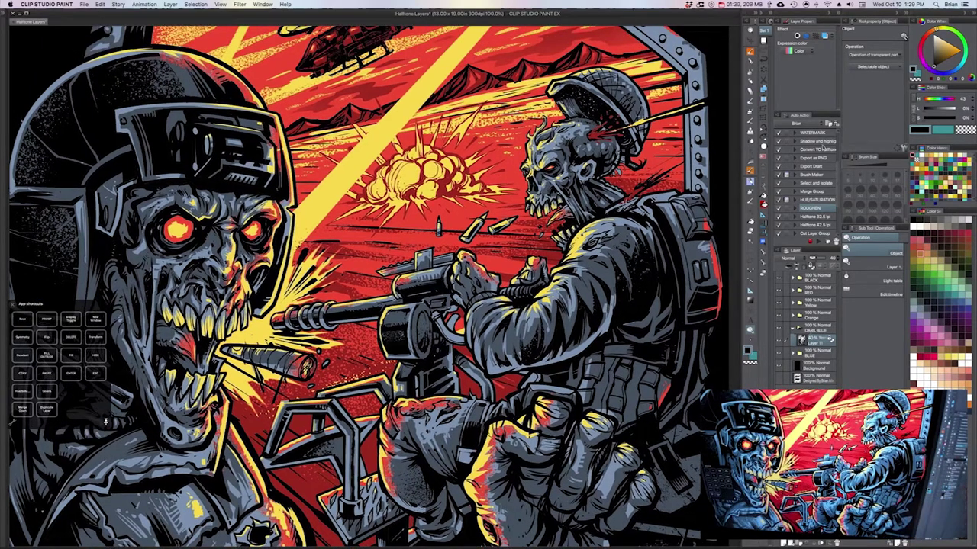
Apply the Tone effect to the DARK BLUE folder's shading layer and inspect the dots on the gunner's sleeve.
click(815, 36)
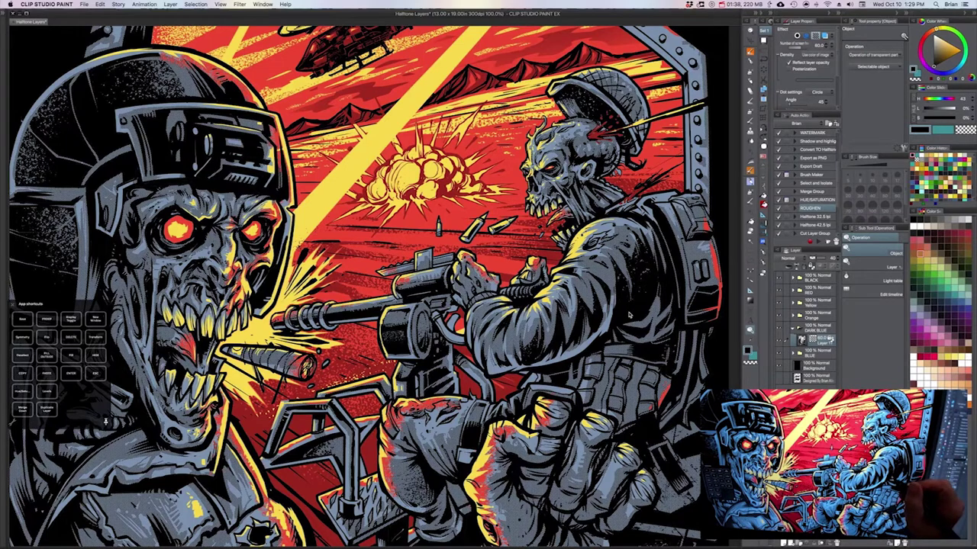
scroll(631, 313, up, 3)
scroll(632, 313, up, 3)
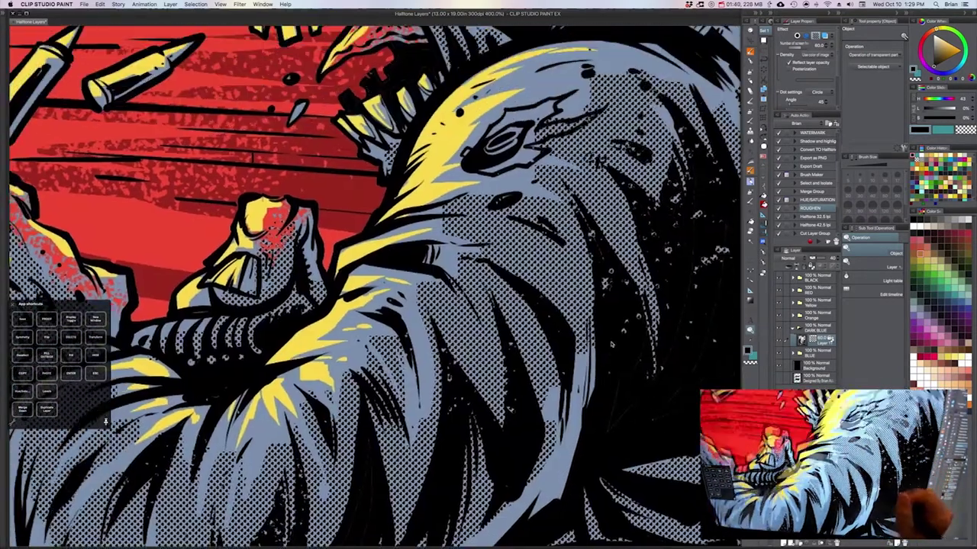
drag(612, 344, 615, 355)
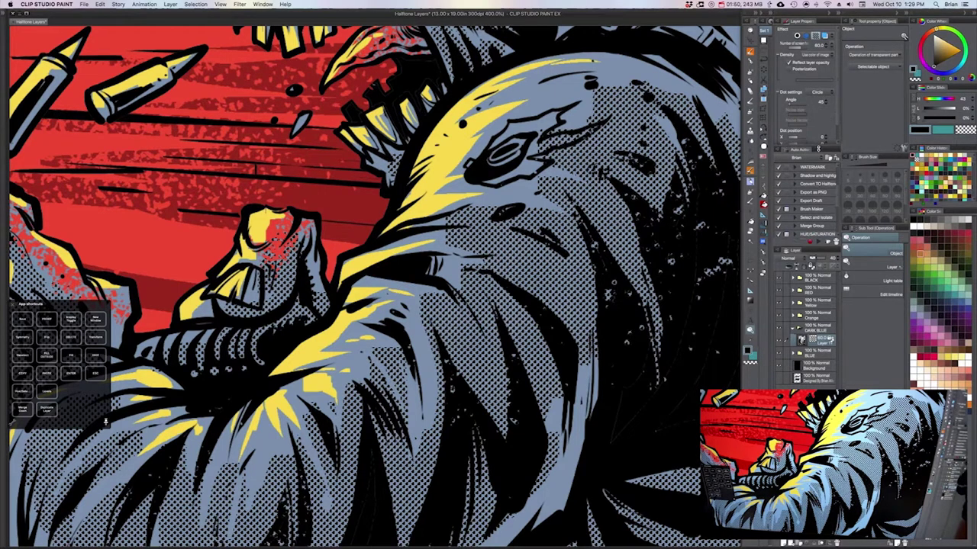
Try the Line dot shape for the shading layer's halftone and inspect it on the gunner.
click(822, 92)
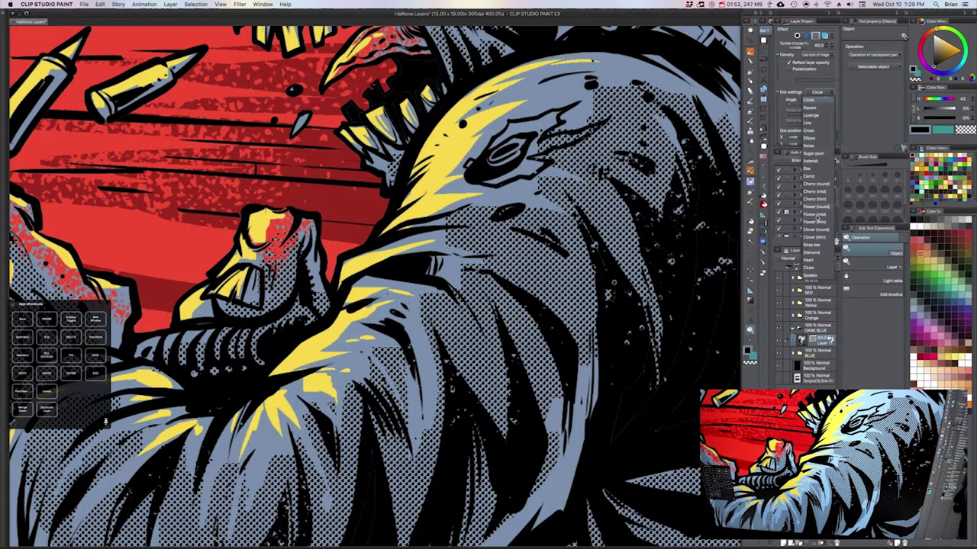
click(809, 123)
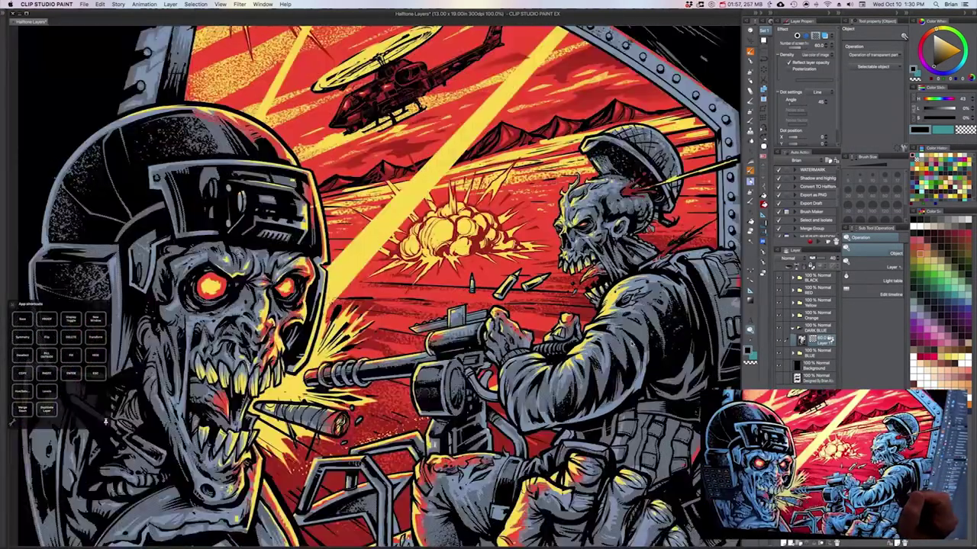
key(super+plus)
key(super+plus)
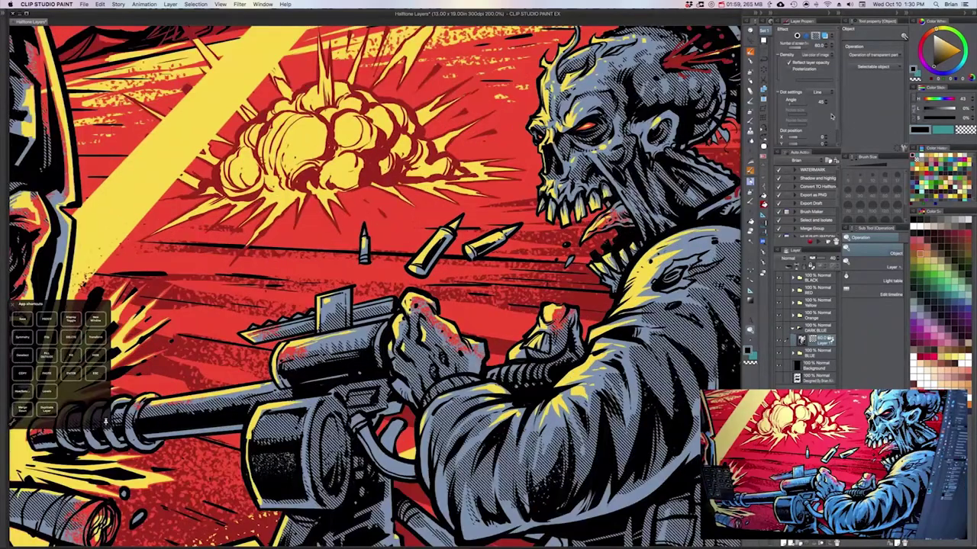
Set the shading layer's halftone dot shape to Diamond and check the pattern both close up and across the whole artwork.
click(831, 93)
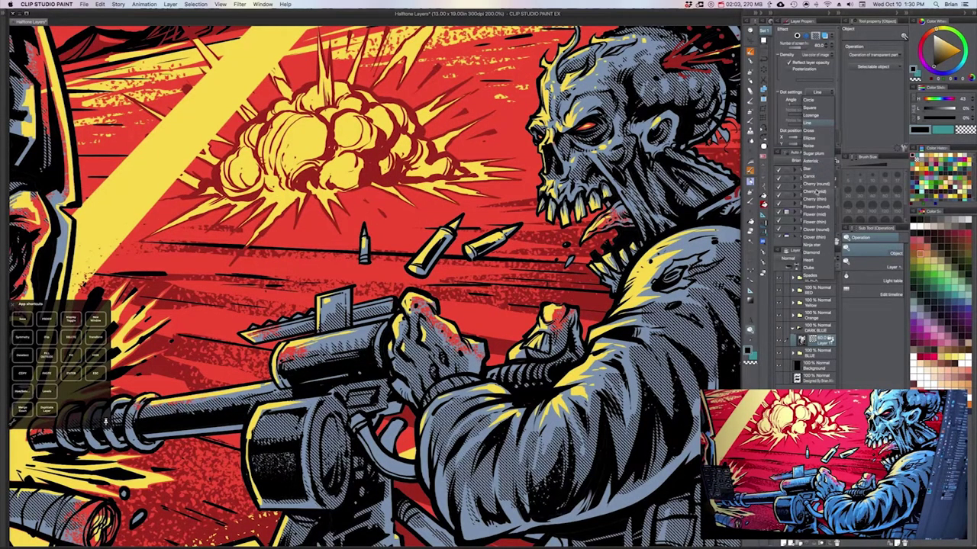
click(815, 252)
mouse_move(646, 362)
mouse_down()
mouse_move(643, 319)
mouse_move(640, 370)
mouse_up()
scroll(641, 349, down, 1)
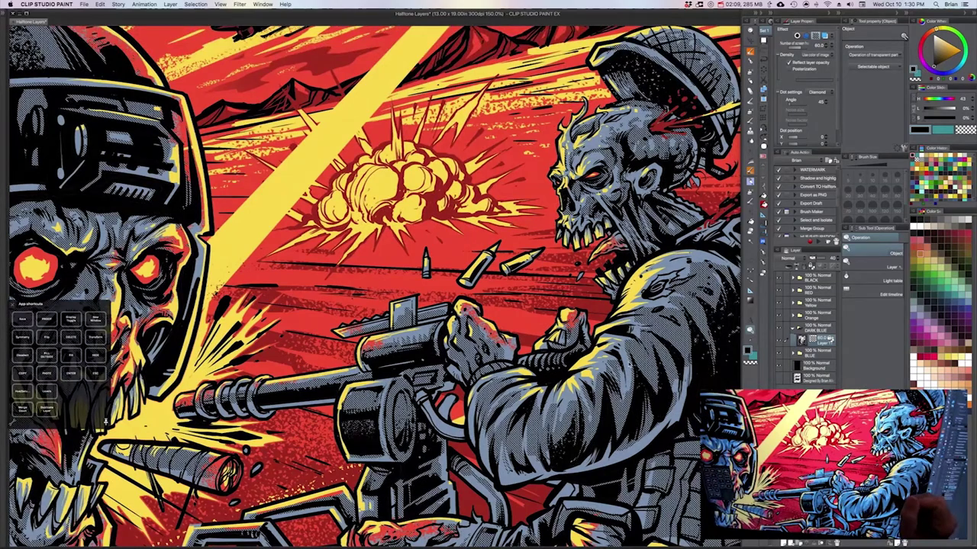
scroll(374, 287, down, 2)
scroll(374, 287, up, 3)
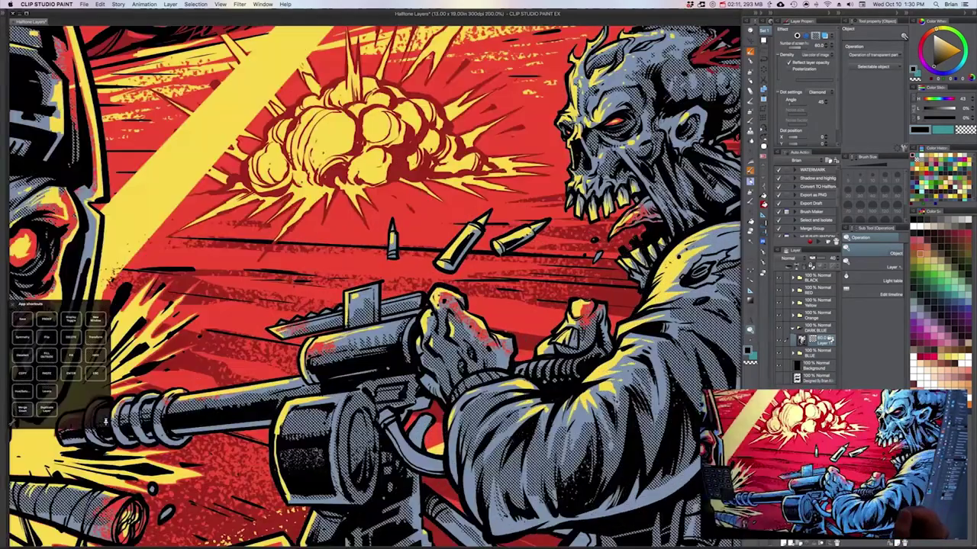
scroll(374, 286, up, 1)
scroll(374, 287, down, 4)
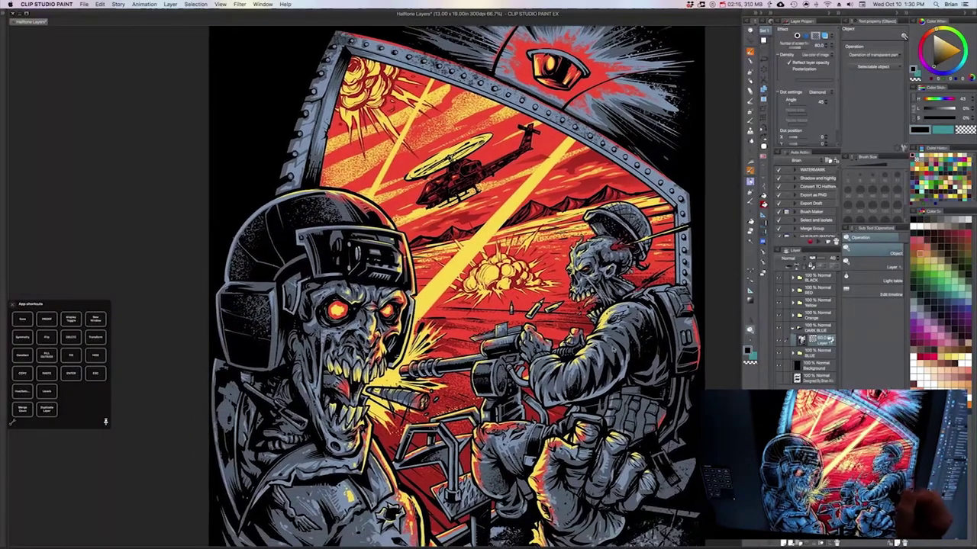
scroll(637, 338, down, 1)
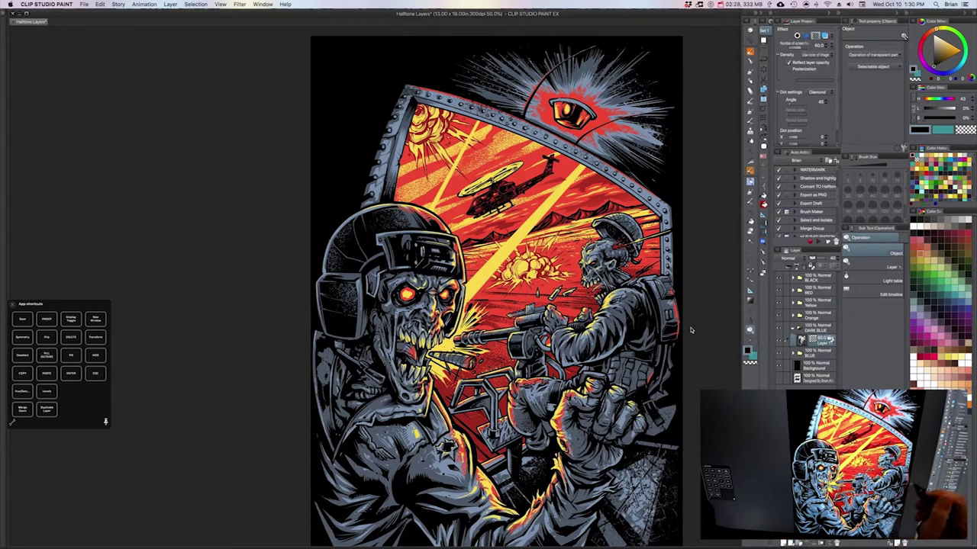
Set the shading layer's halftone frequency to 55.0 and check the pattern on the gunner and the full artwork.
scroll(653, 383, up, 3)
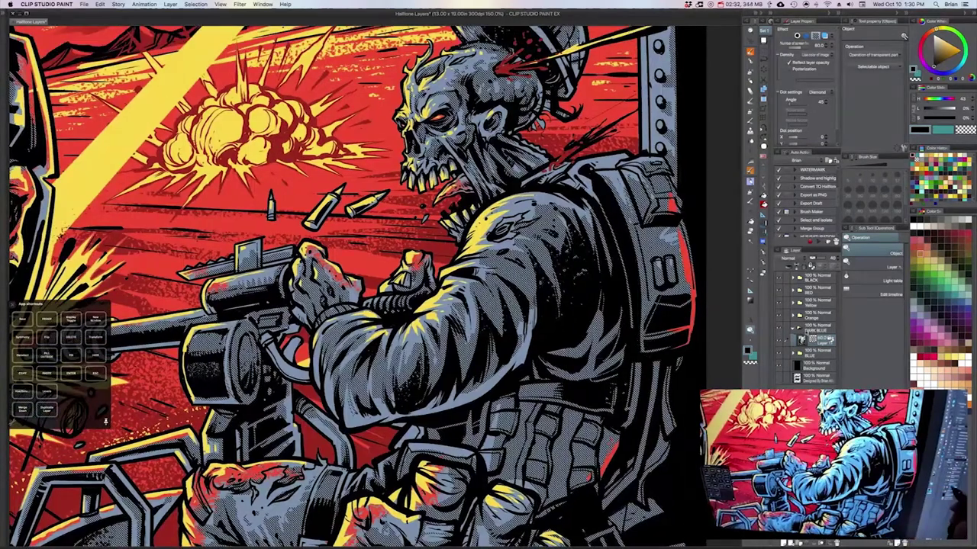
drag(631, 293, 629, 316)
click(831, 47)
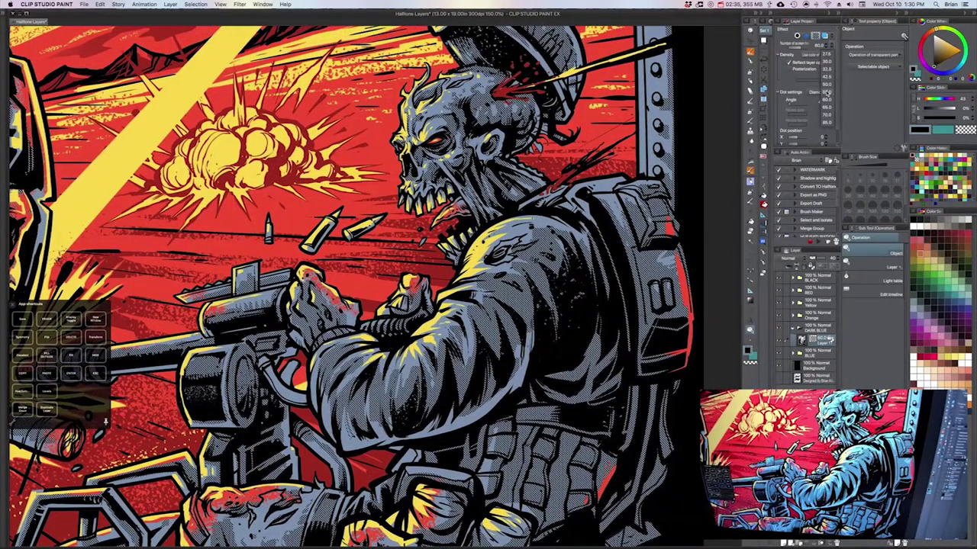
click(826, 91)
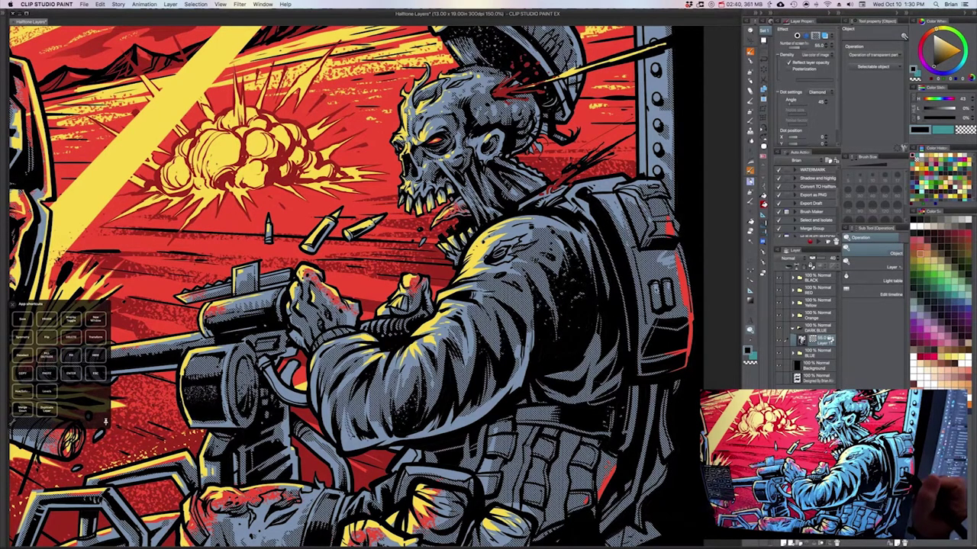
scroll(578, 313, down, 3)
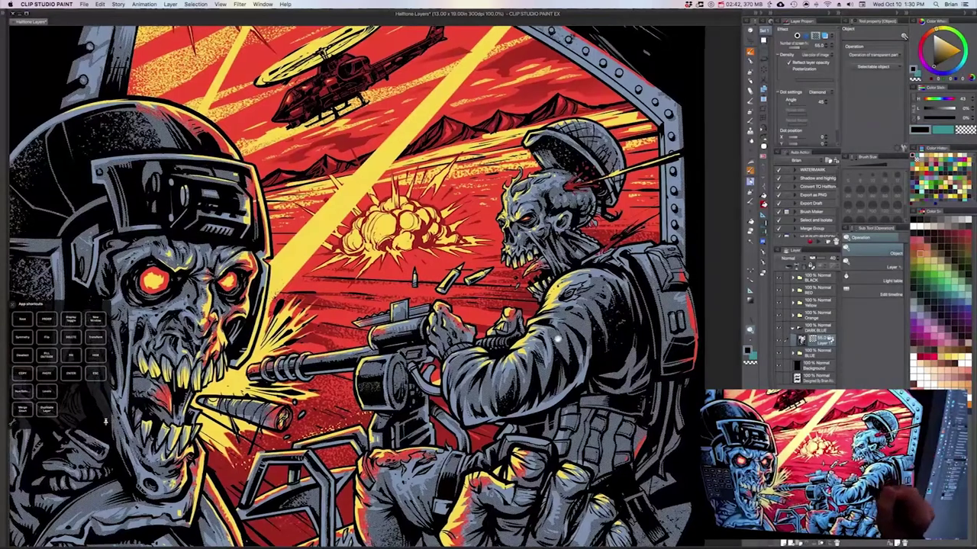
scroll(578, 313, down, 3)
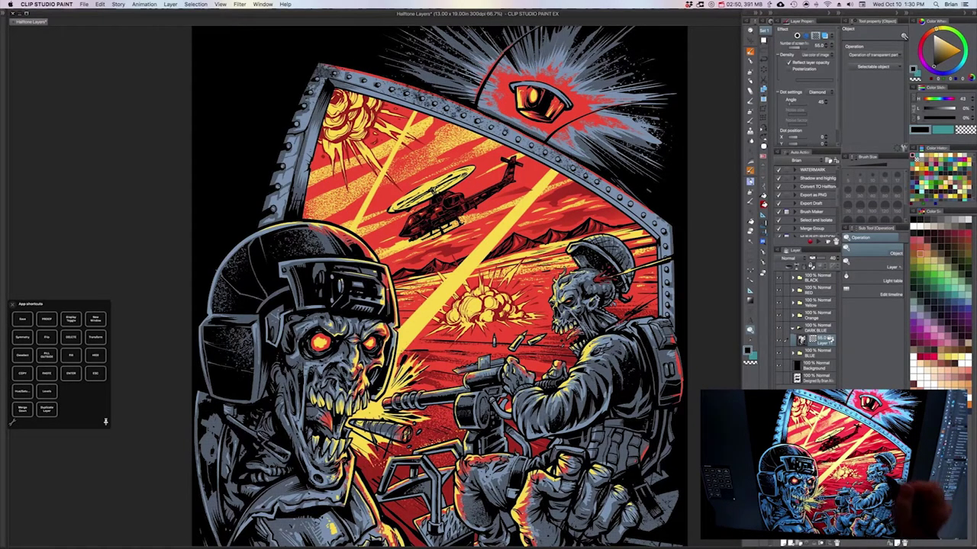
Remove the halftone shading from the blue rays around the warning light using Lasso fill with transparent colour.
scroll(577, 300, up, 5)
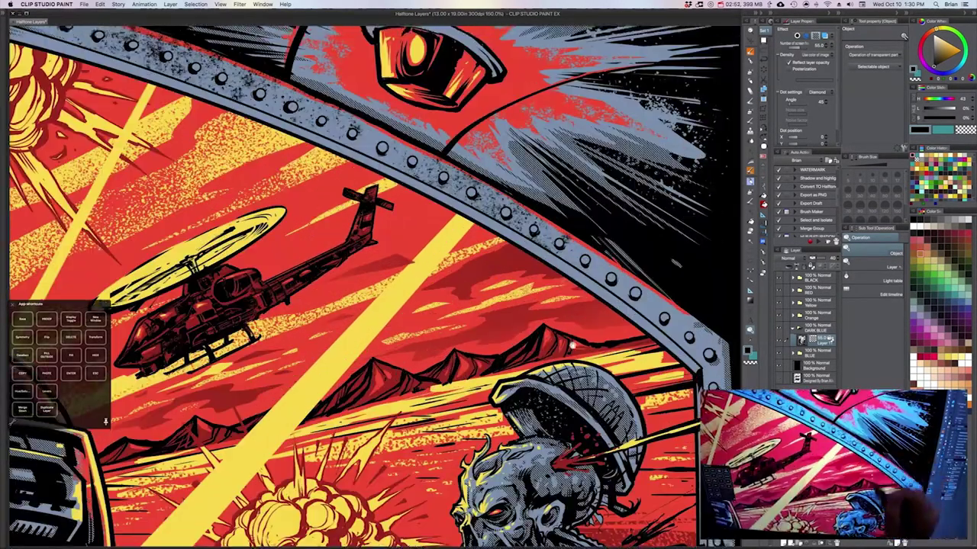
drag(565, 197, 563, 373)
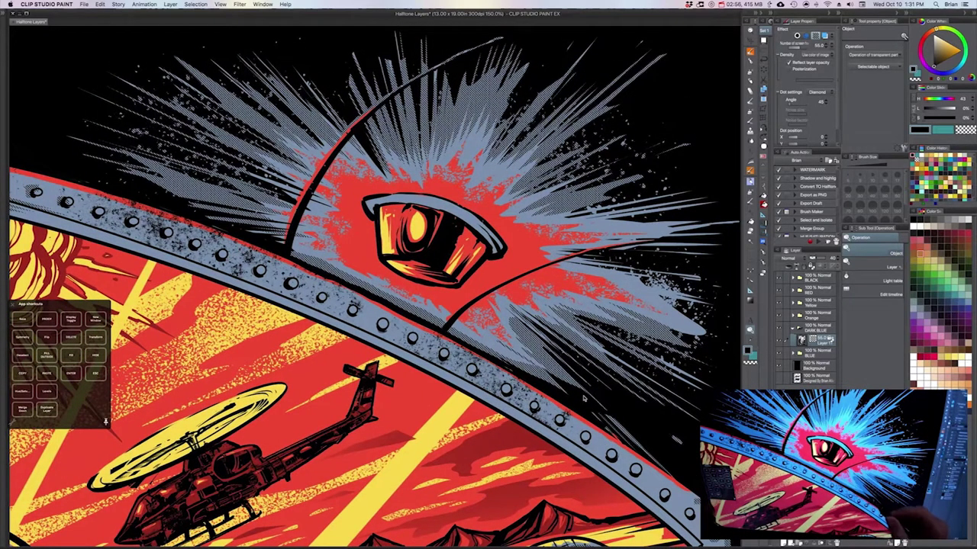
key(u)
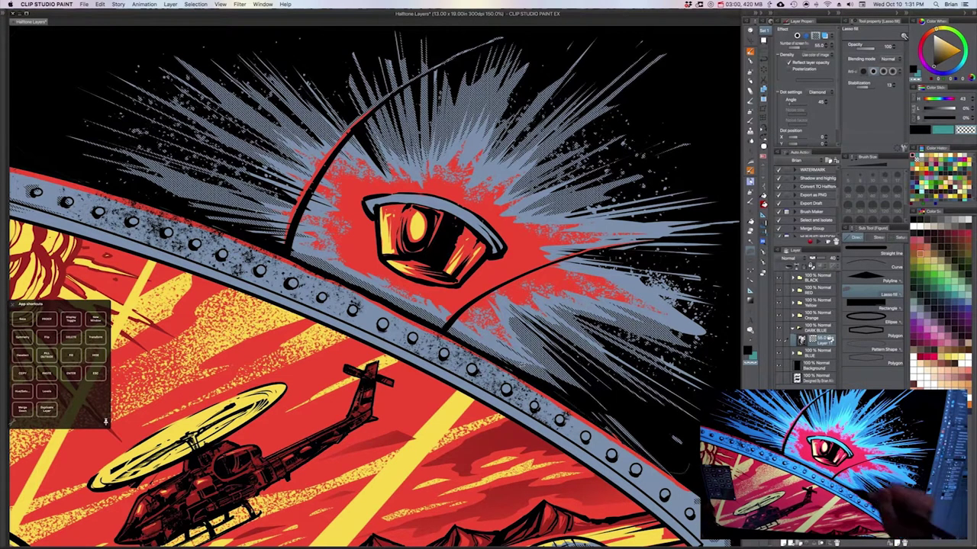
mouse_move(566, 415)
mouse_down()
mouse_move(708, 201)
mouse_move(704, 213)
mouse_up()
drag(623, 310, 610, 356)
mouse_move(679, 413)
mouse_down()
mouse_move(670, 106)
mouse_move(397, 70)
mouse_move(104, 91)
mouse_move(45, 195)
mouse_move(275, 283)
mouse_up()
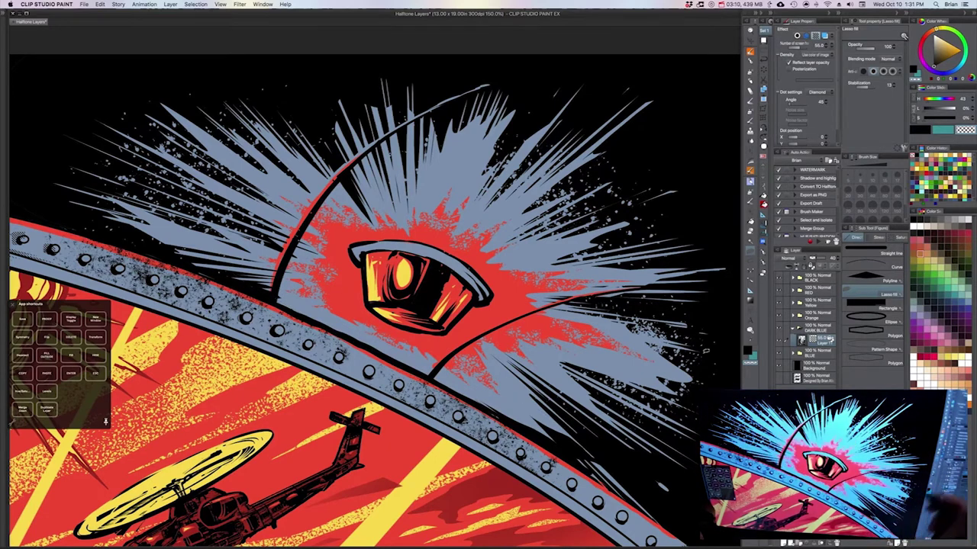
Select the area around the warning light's rays with the Lasso selection, following the outer edge of the window frame.
key(m)
key(super+minus)
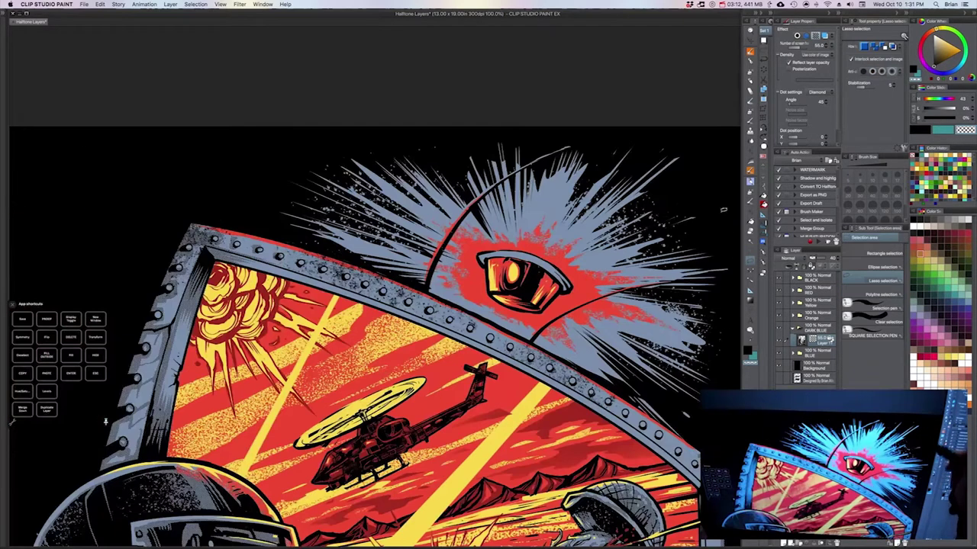
drag(718, 197, 738, 373)
mouse_move(549, 358)
mouse_down()
mouse_move(397, 286)
mouse_move(351, 141)
mouse_move(705, 152)
mouse_up()
scroll(686, 313, right, 2)
scroll(686, 313, right, 1)
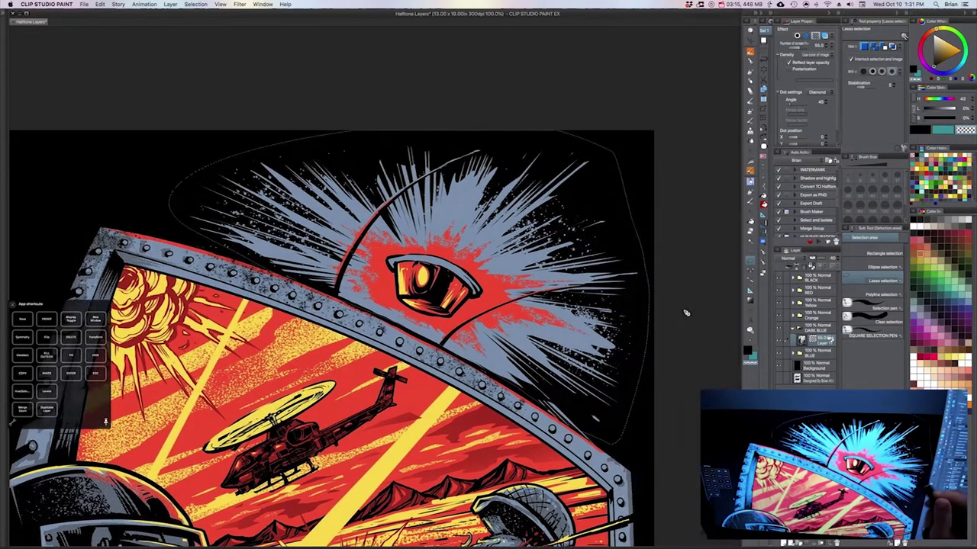
Shade the lower-right rays of the warning light with halftone using the SOFT - Airbrush at size 600.
key(b)
key(super+plus)
click(873, 288)
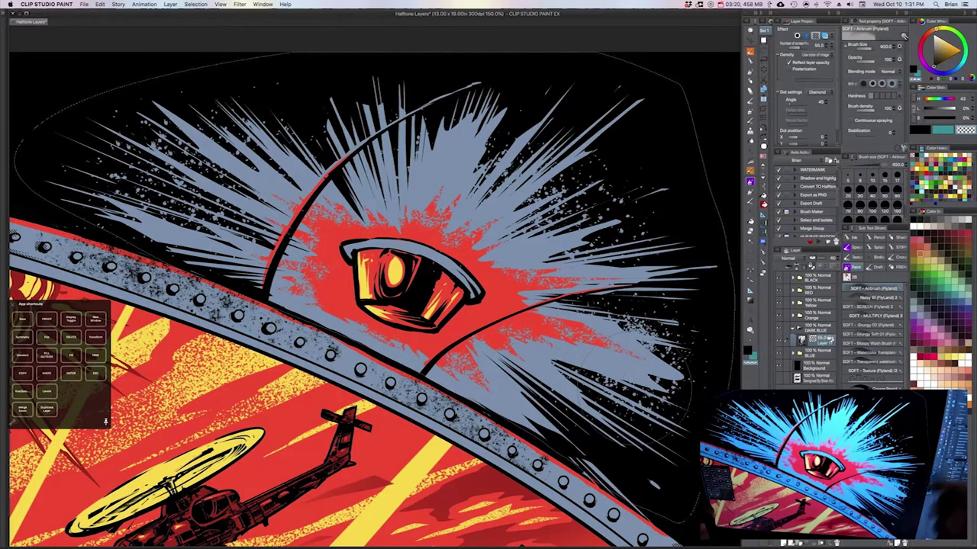
key(c)
key(])
key(])
key(])
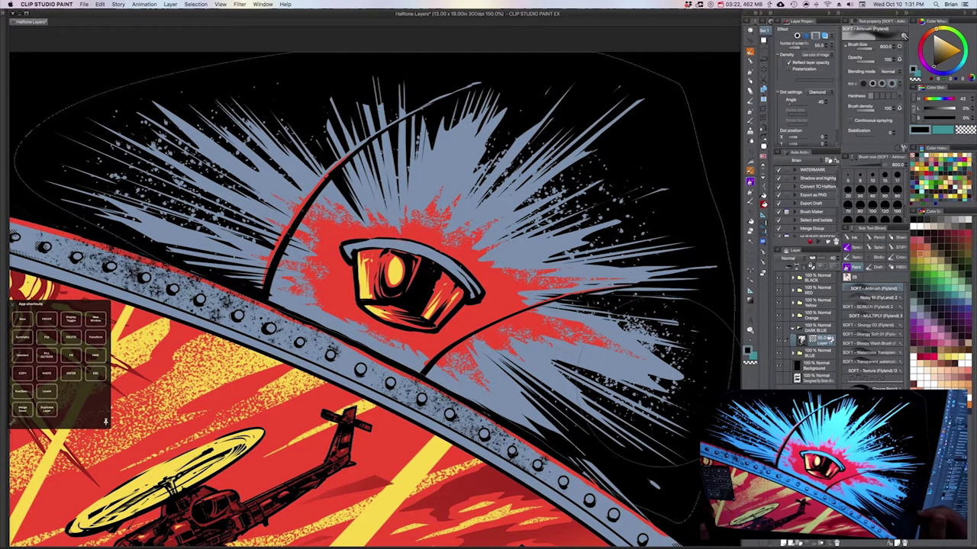
drag(679, 338, 620, 280)
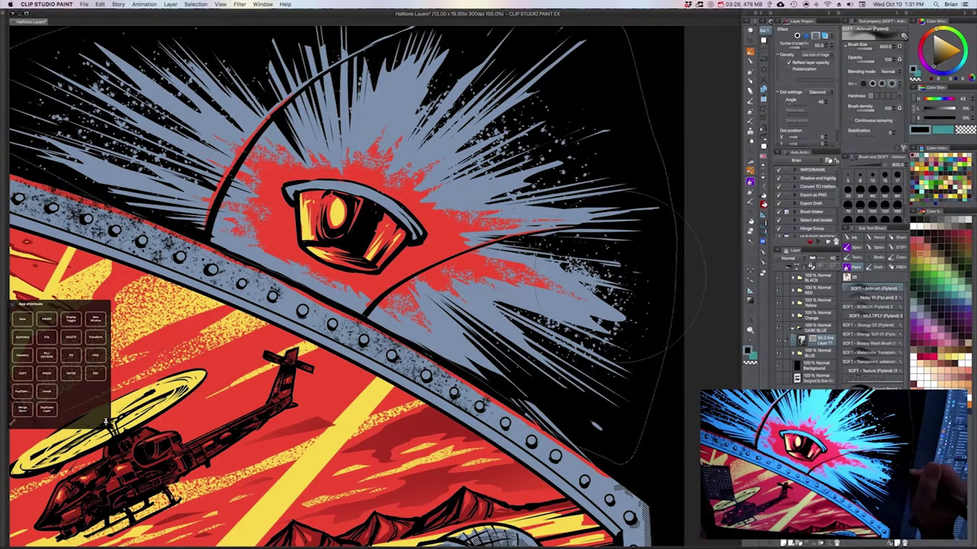
mouse_move(653, 294)
mouse_down()
mouse_move(646, 317)
mouse_move(563, 359)
mouse_move(502, 408)
mouse_up()
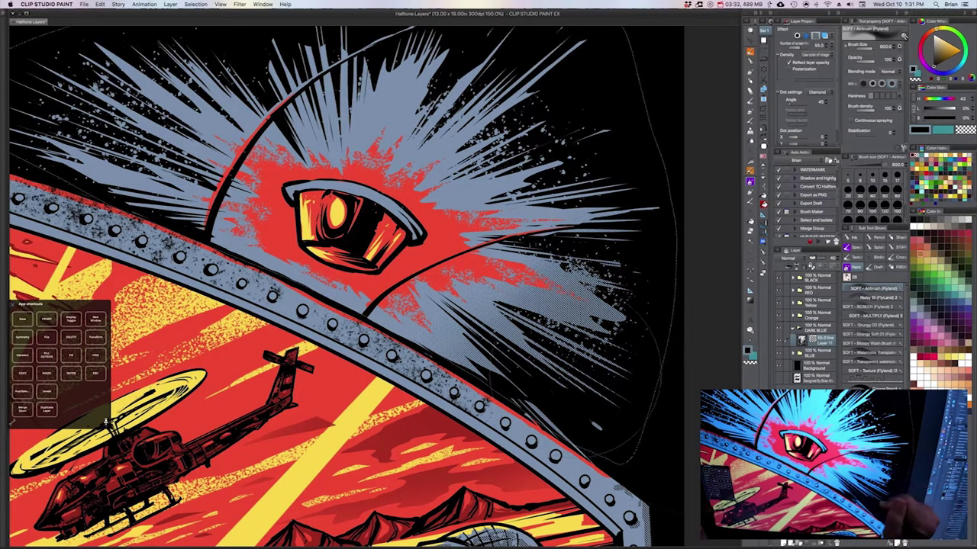
drag(605, 349, 594, 432)
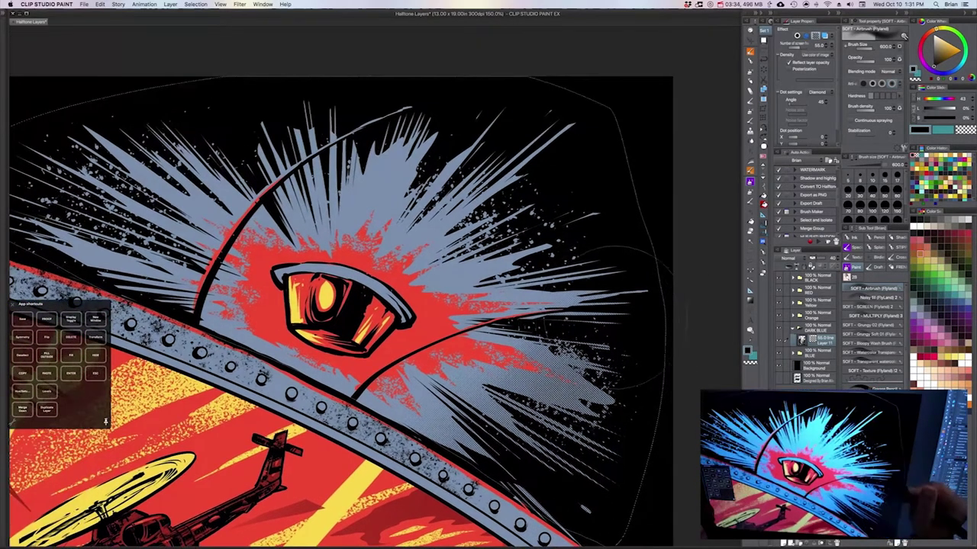
Extend the halftone shading over the upper and left rays with the airbrush at size 500.
mouse_move(611, 256)
mouse_down()
mouse_move(585, 267)
mouse_move(512, 191)
mouse_move(509, 151)
mouse_up()
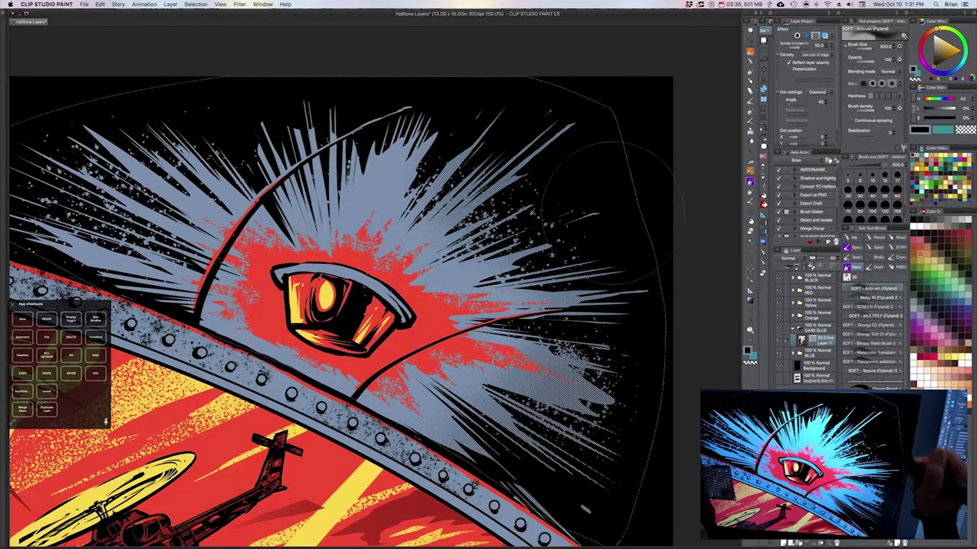
drag(591, 298, 698, 320)
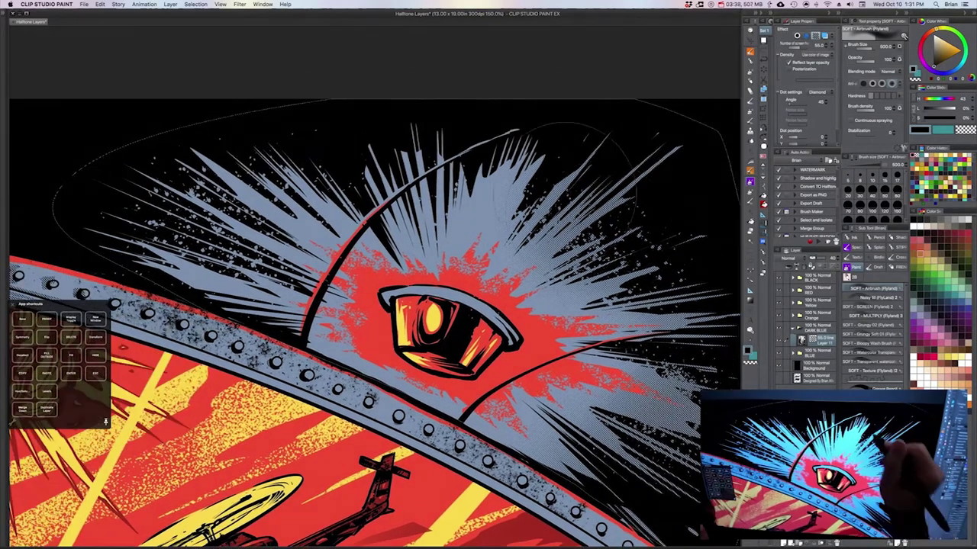
drag(511, 183, 502, 155)
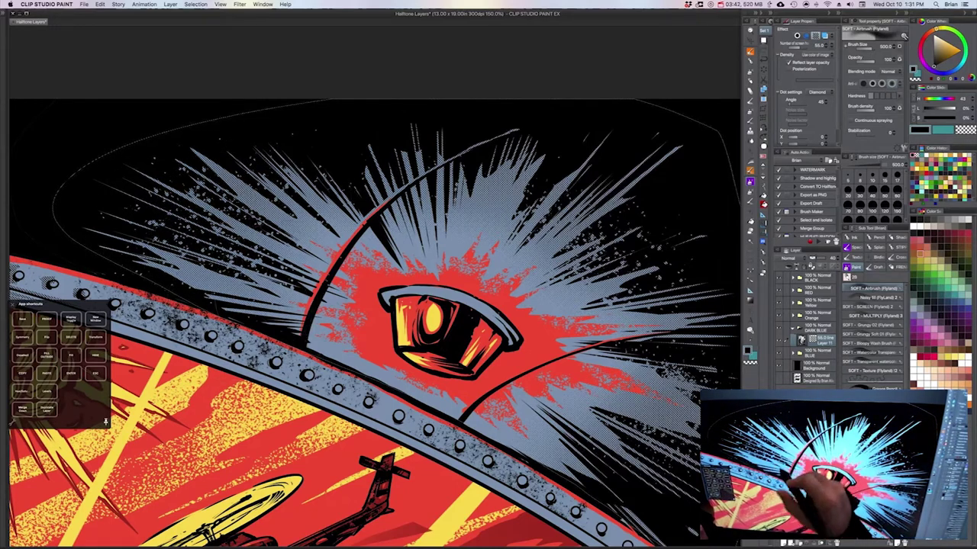
Refine the halftone shading on the outer rays with the airbrush at sizes 400 and 500, checking it against the whole artwork.
key(bracketleft)
key(bracketleft)
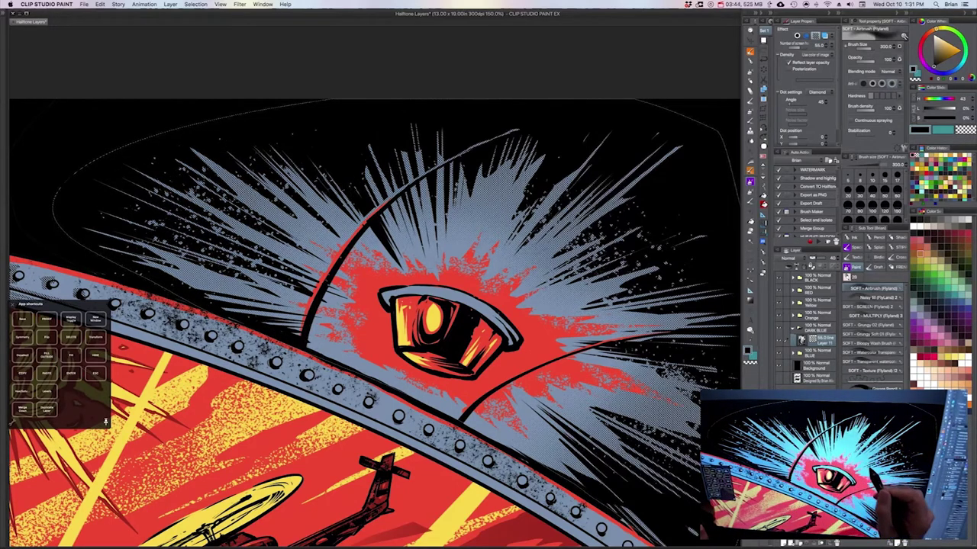
key(bracketright)
key(bracketright)
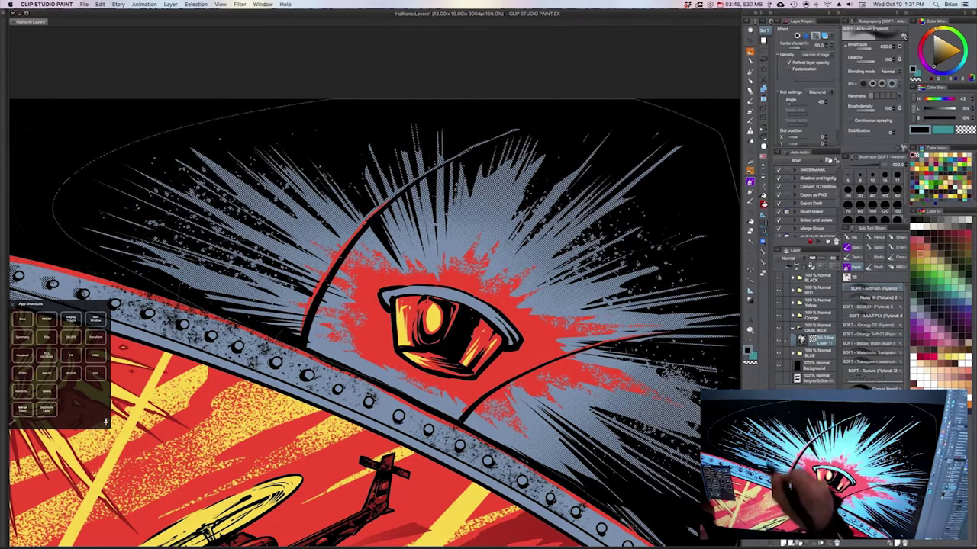
drag(714, 319, 644, 269)
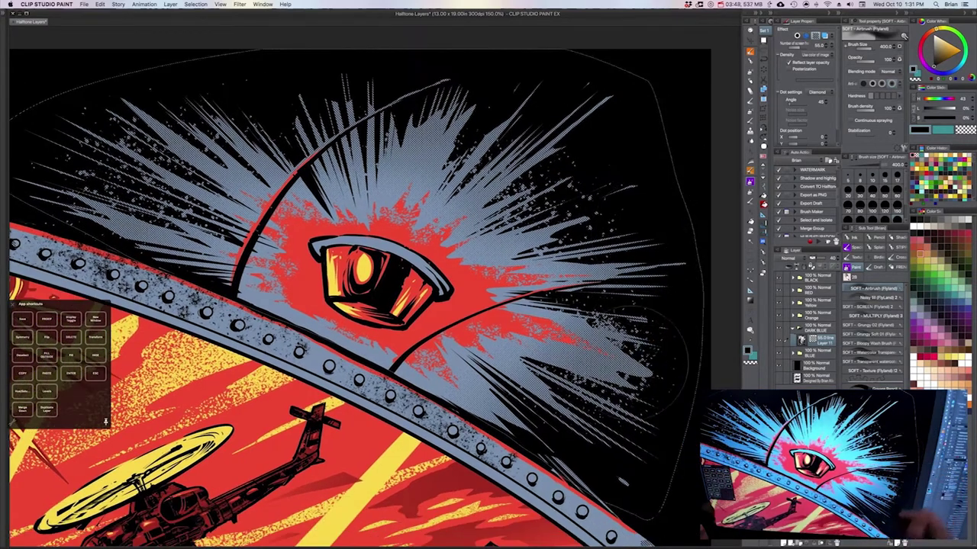
key(super+minus)
key(super+minus)
drag(638, 391, 628, 360)
key(super+minus)
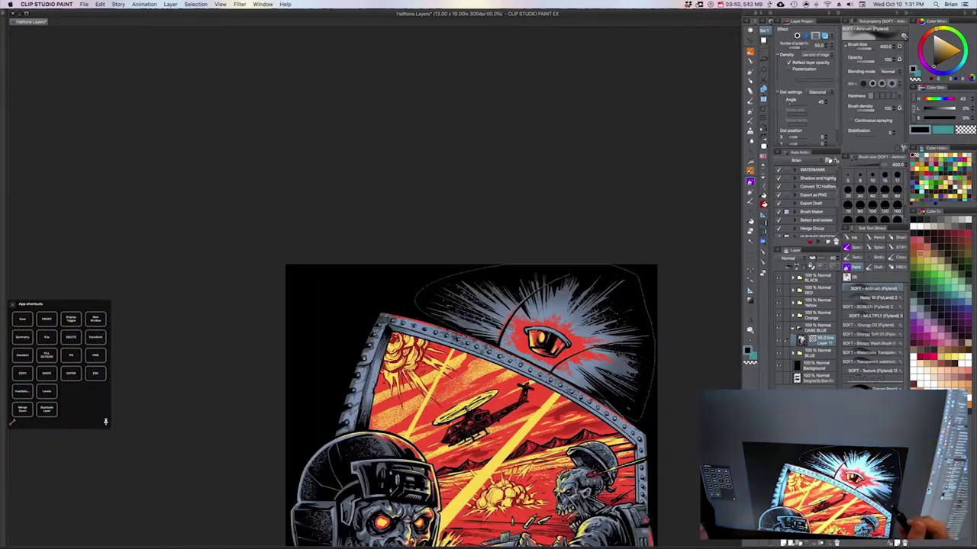
key(super+plus)
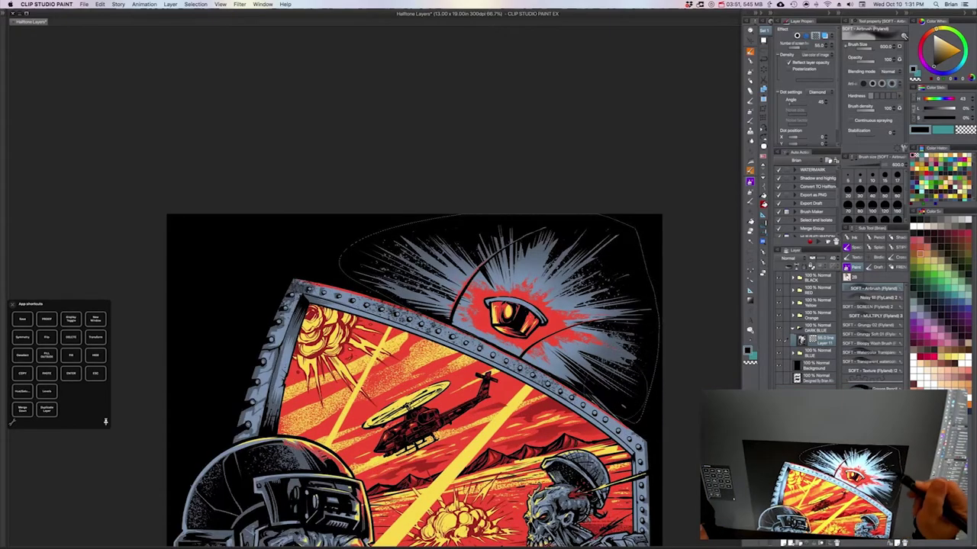
key(bracketright)
key(super+plus)
mouse_move(675, 368)
mouse_down()
mouse_move(610, 386)
mouse_move(614, 408)
mouse_up()
key(super+plus)
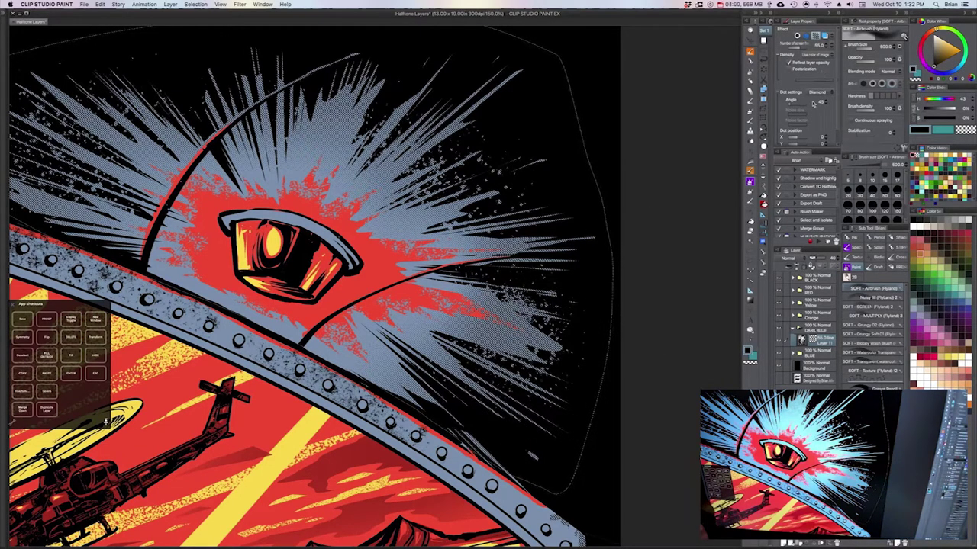
Set the shading layer's halftone dot shape to Square and check the pattern across the artwork.
scroll(839, 99, down, 2)
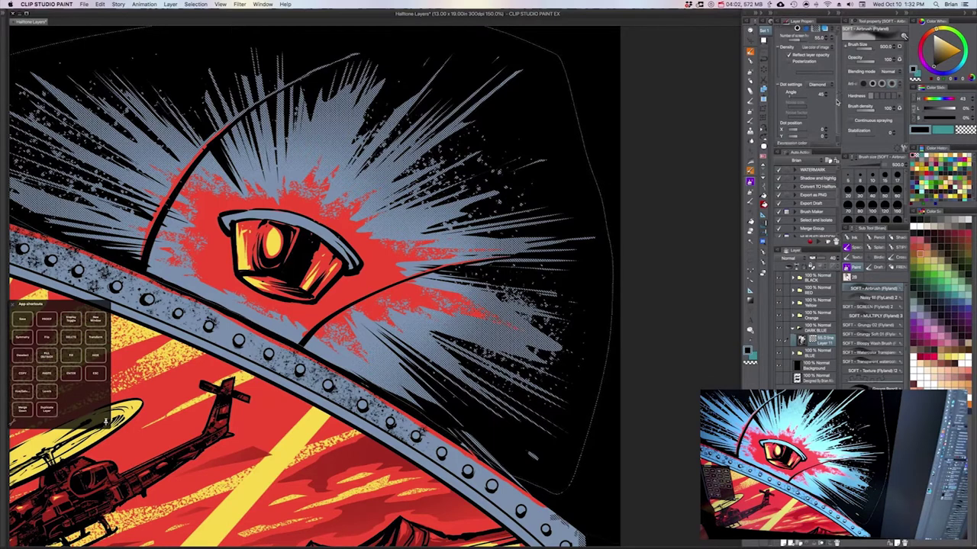
scroll(836, 109, up, 2)
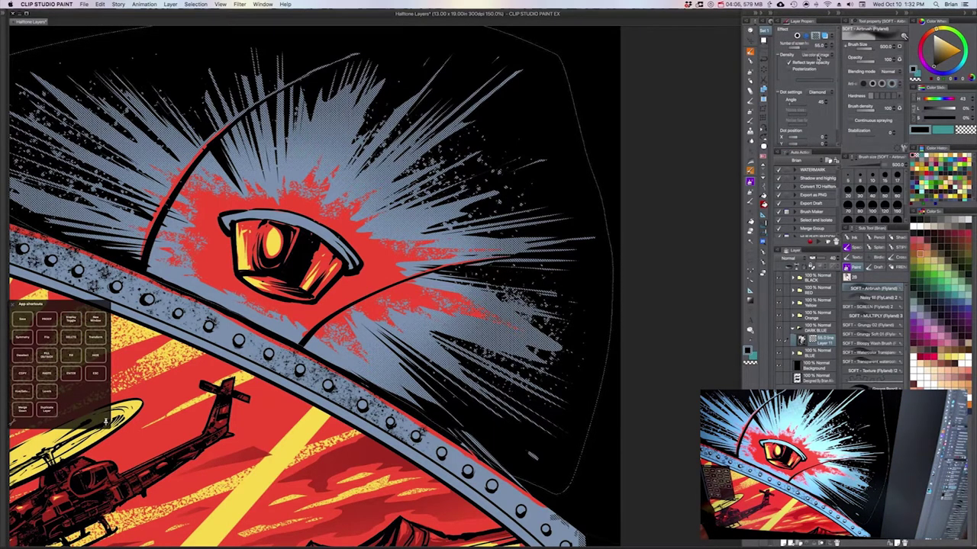
click(822, 93)
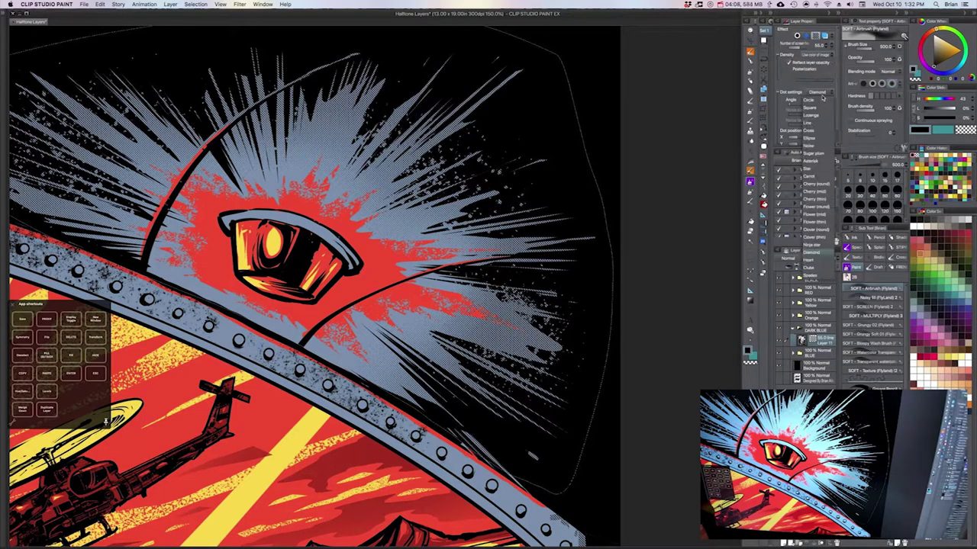
click(816, 108)
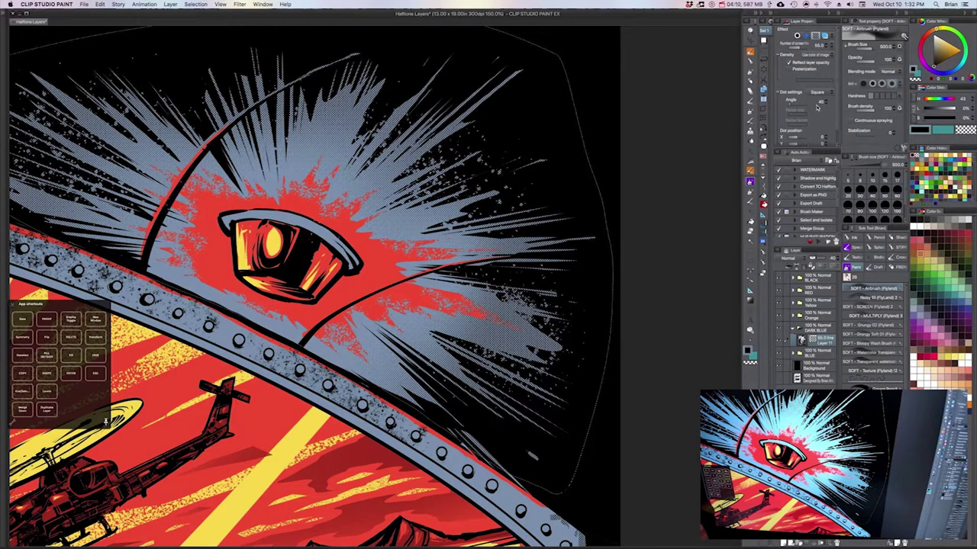
scroll(613, 371, down, 3)
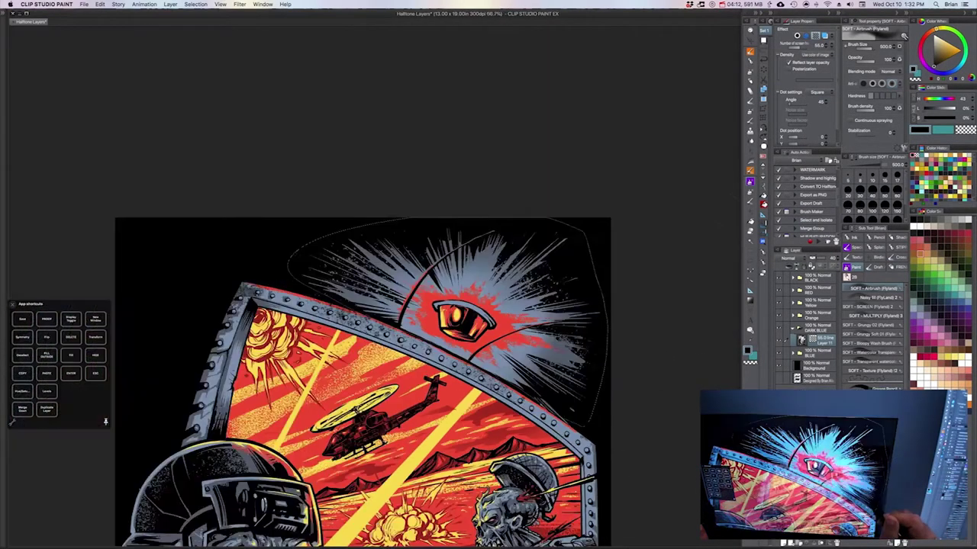
scroll(615, 331, down, 2)
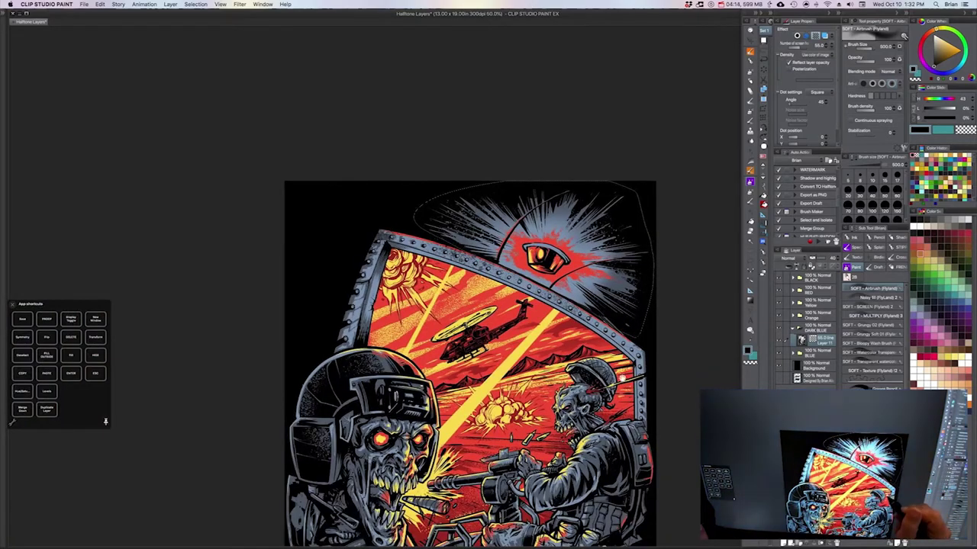
drag(627, 342, 630, 334)
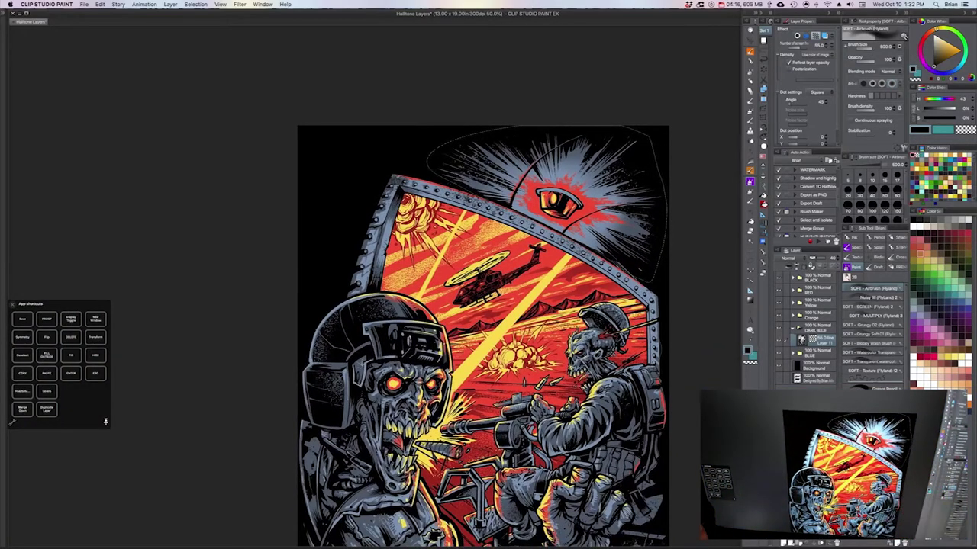
scroll(698, 281, up, 1)
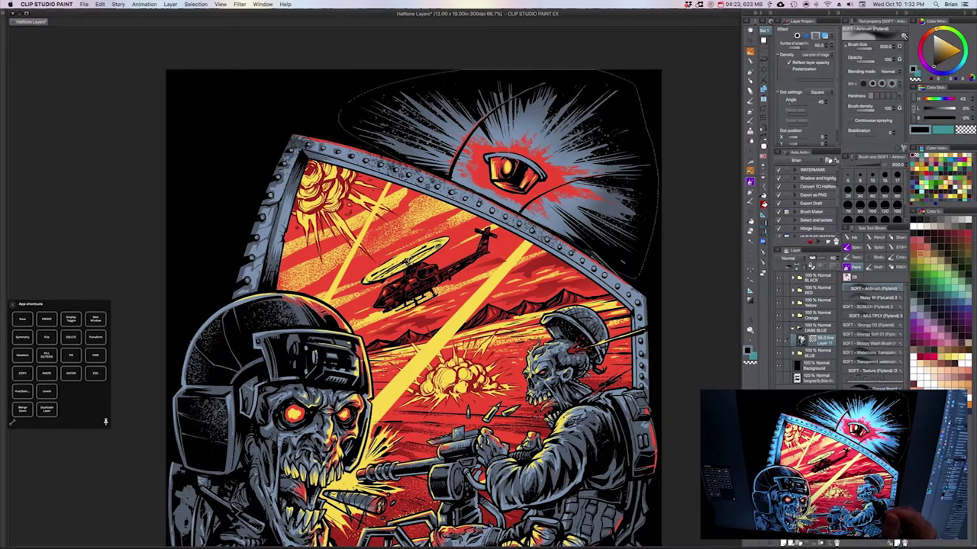
Clear the selection, rasterize the halftone shading layer and lock its transparent pixels.
key(super+d)
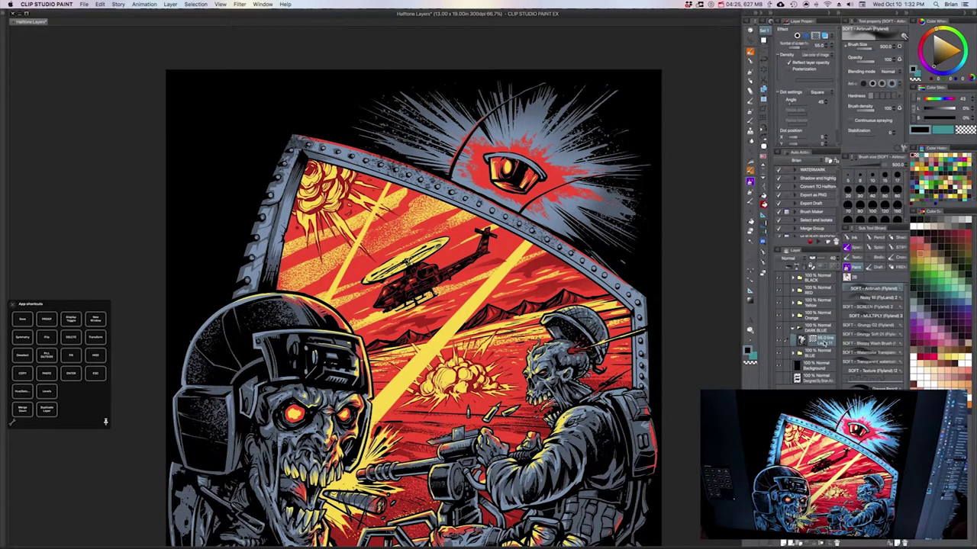
right_click(823, 343)
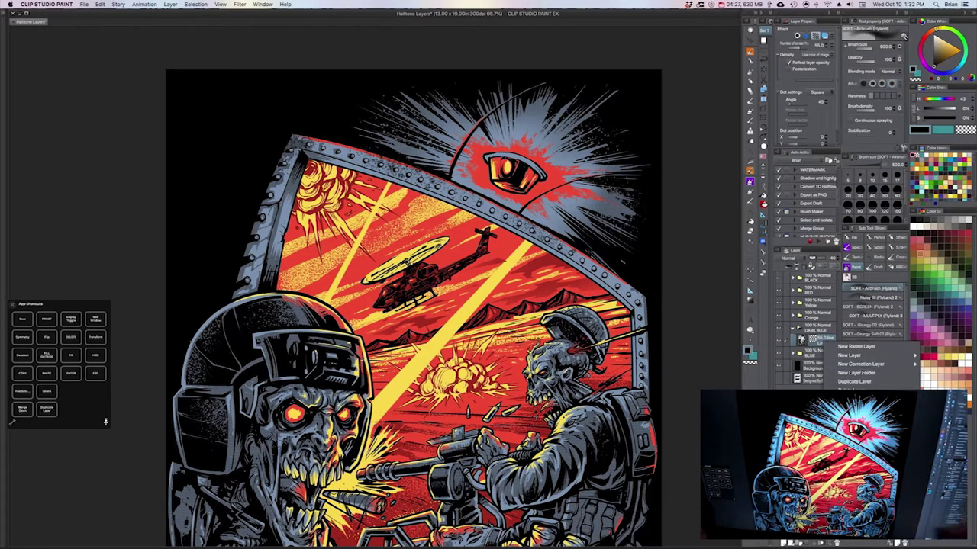
click(851, 422)
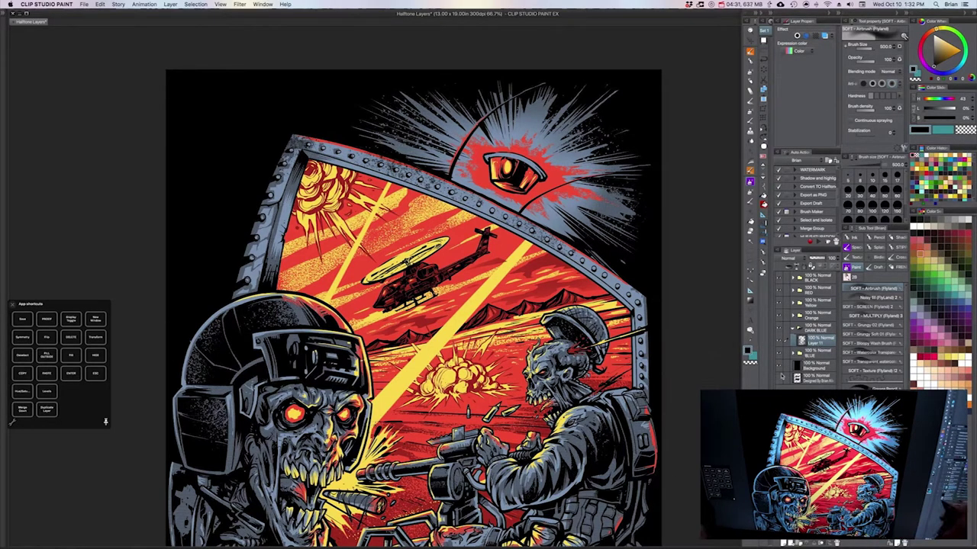
scroll(647, 386, up, 1)
drag(572, 255, 555, 417)
scroll(556, 417, up, 1)
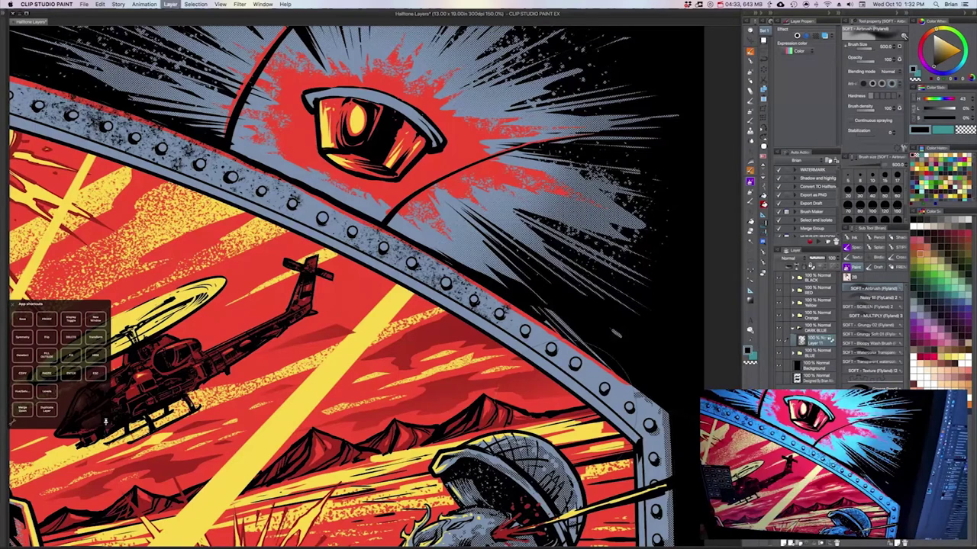
drag(545, 348, 537, 420)
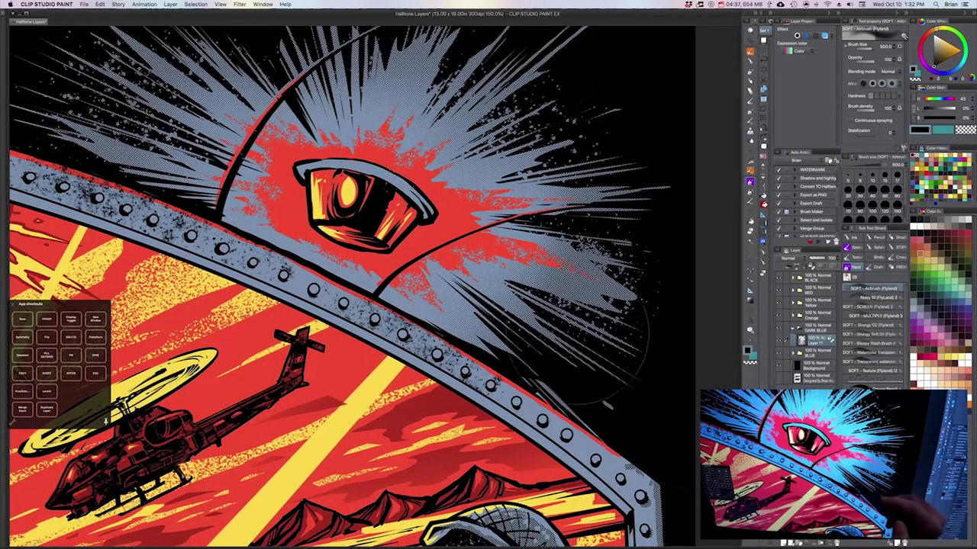
Try recoloring the rasterized halftone dots with a saturated dark blue of hue 243 and inspect them on the gunner.
key(i)
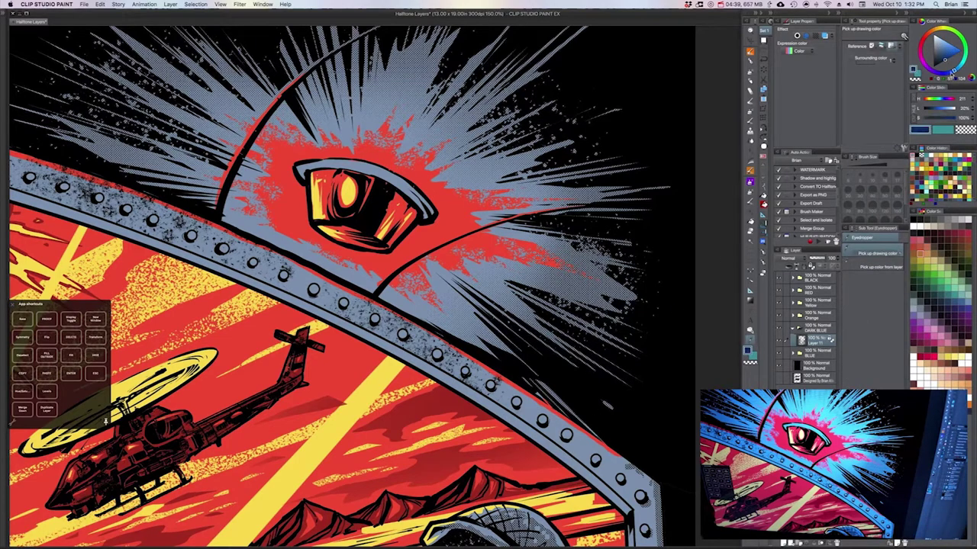
drag(952, 74, 941, 74)
key(alt+Delete)
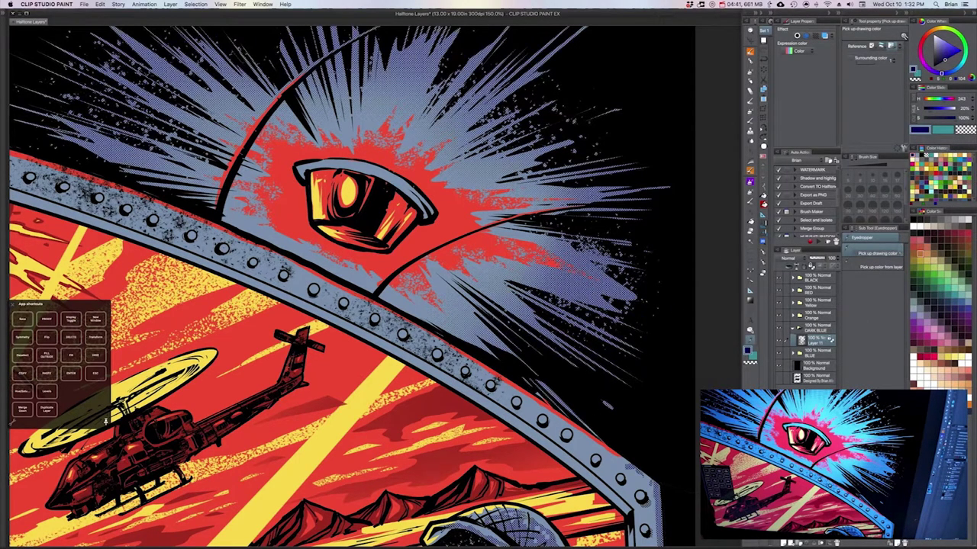
drag(568, 477, 619, 221)
key(super+plus)
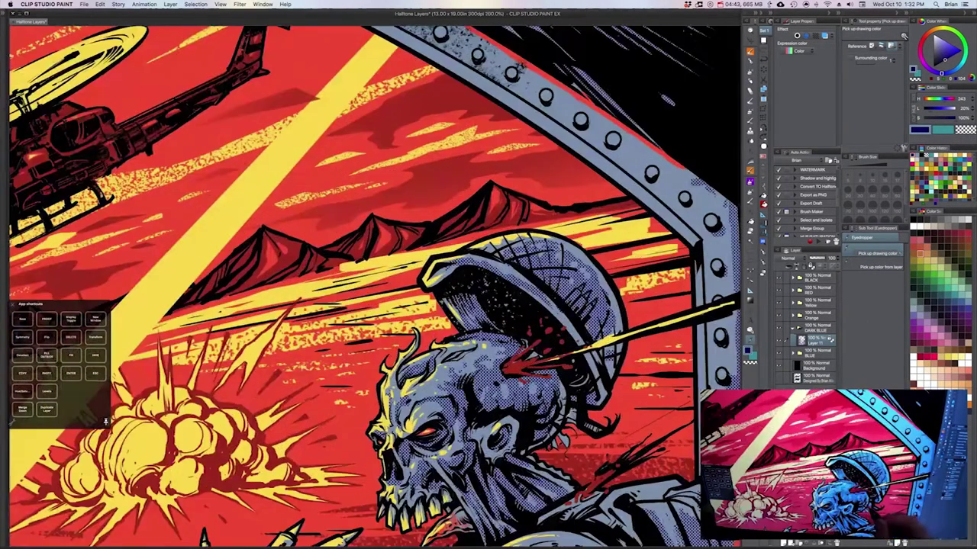
scroll(564, 428, up, 2)
scroll(540, 429, down, 4)
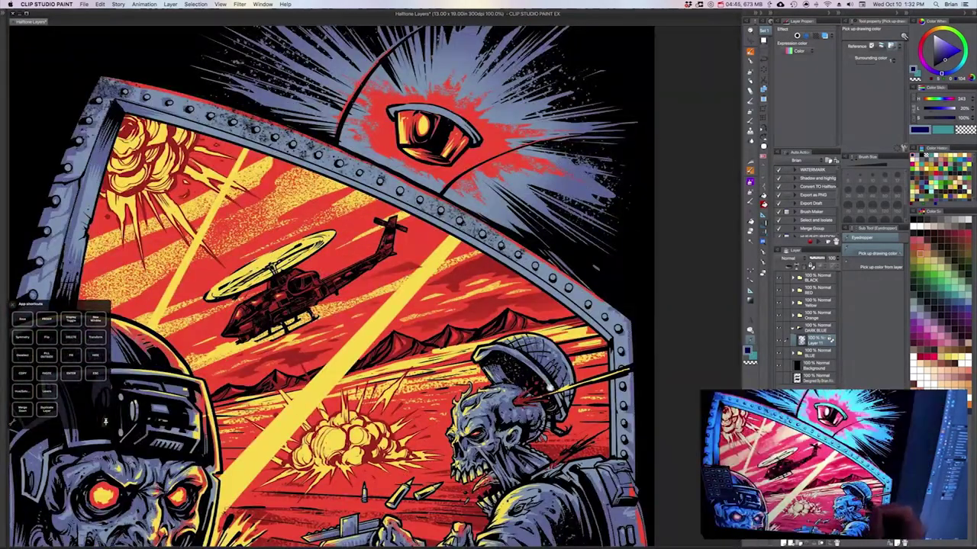
Turn on the layer color effect for the rasterized shading layer.
drag(565, 442, 557, 384)
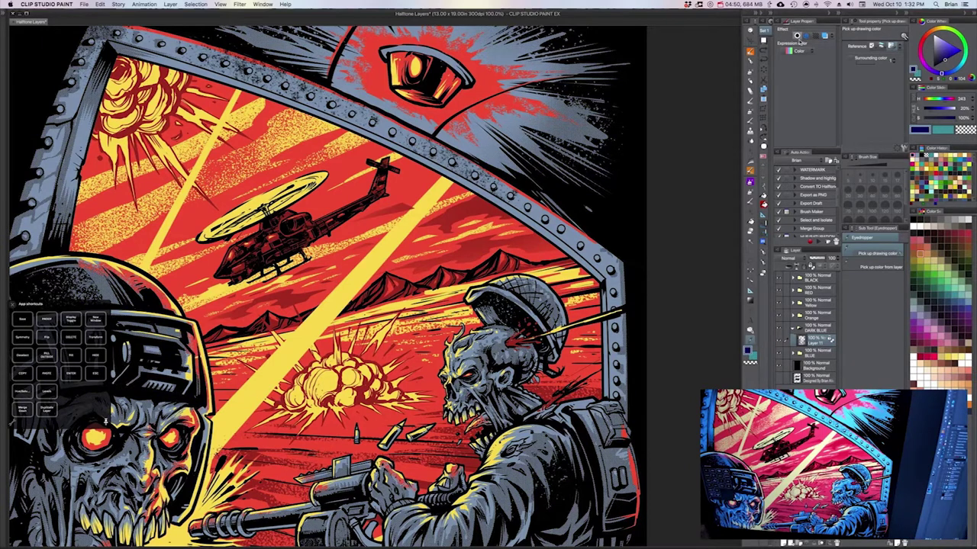
click(824, 36)
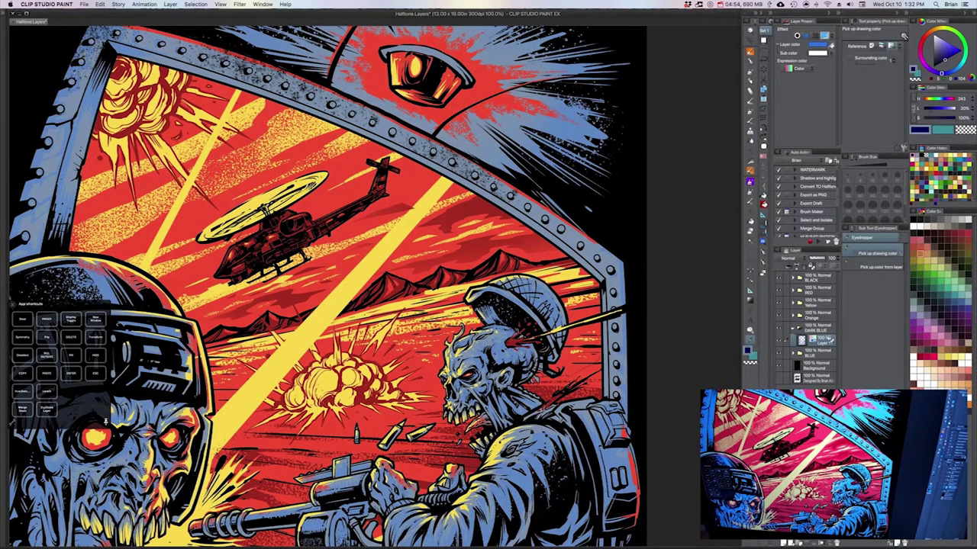
Try the dark blue drawing color as the halftone shading layer's color, change it to magenta-purple, and inspect the dots on the gunner.
click(831, 47)
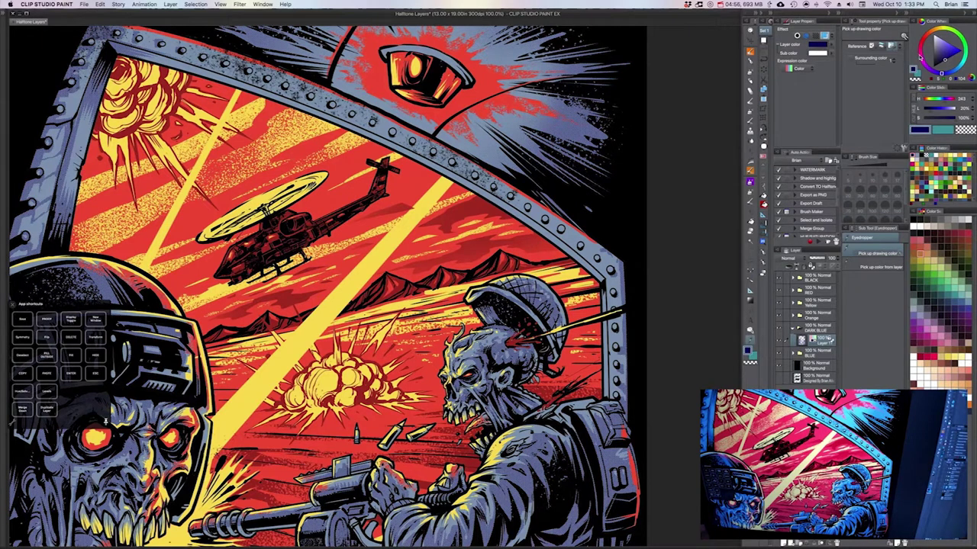
drag(919, 57, 921, 51)
click(831, 45)
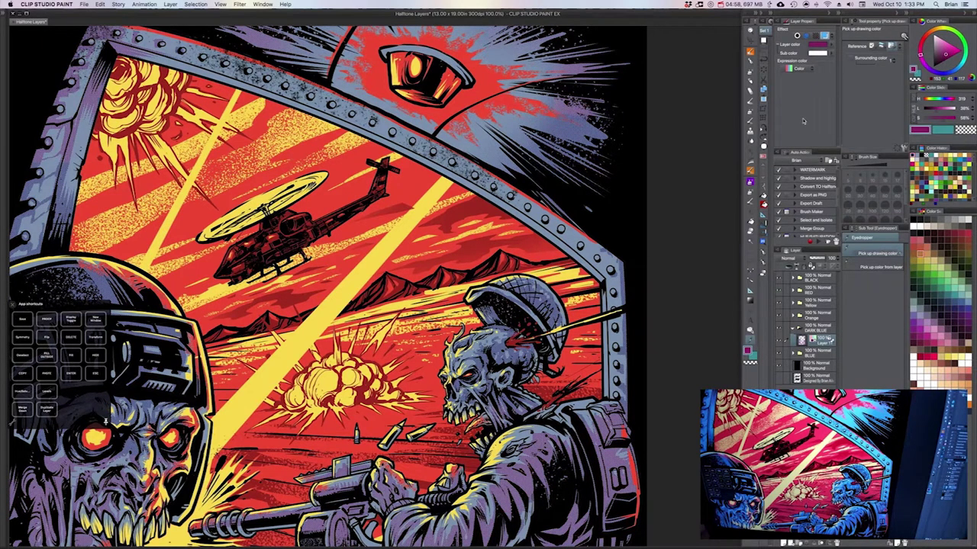
drag(612, 371, 643, 311)
scroll(644, 311, down, 4)
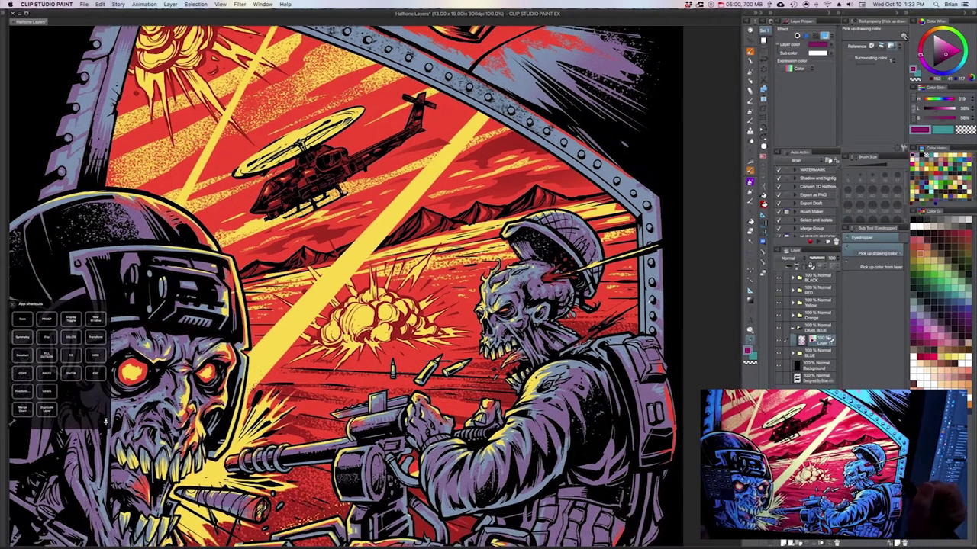
scroll(643, 310, up, 6)
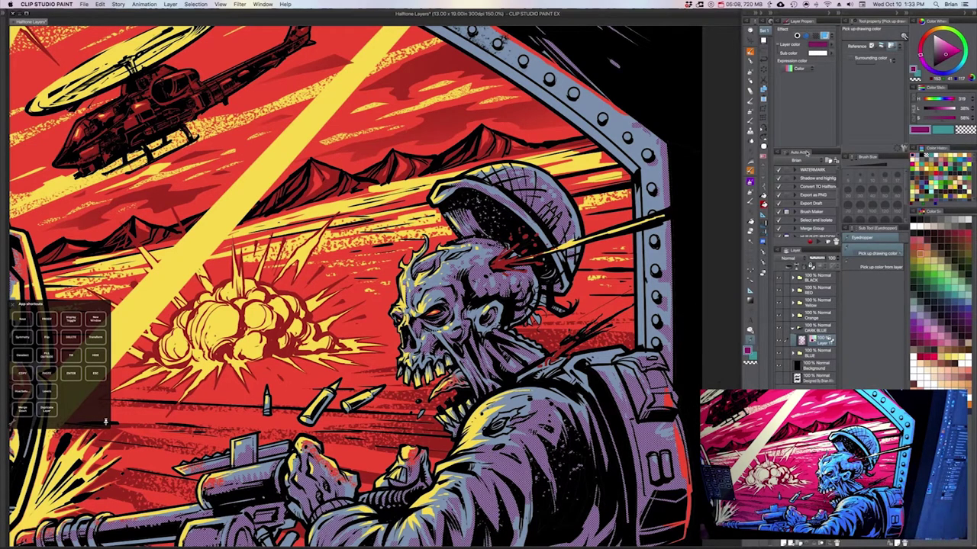
scroll(688, 396, down, 1)
key(super+minus)
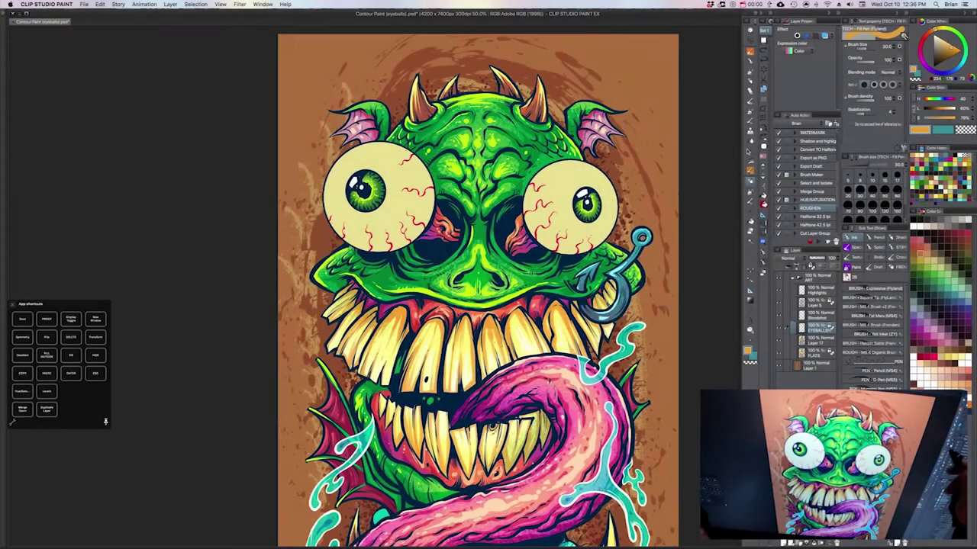
Bring up the Contour line paint tool's Normal paint settings and examine the monster's eyeballs up close.
click(751, 163)
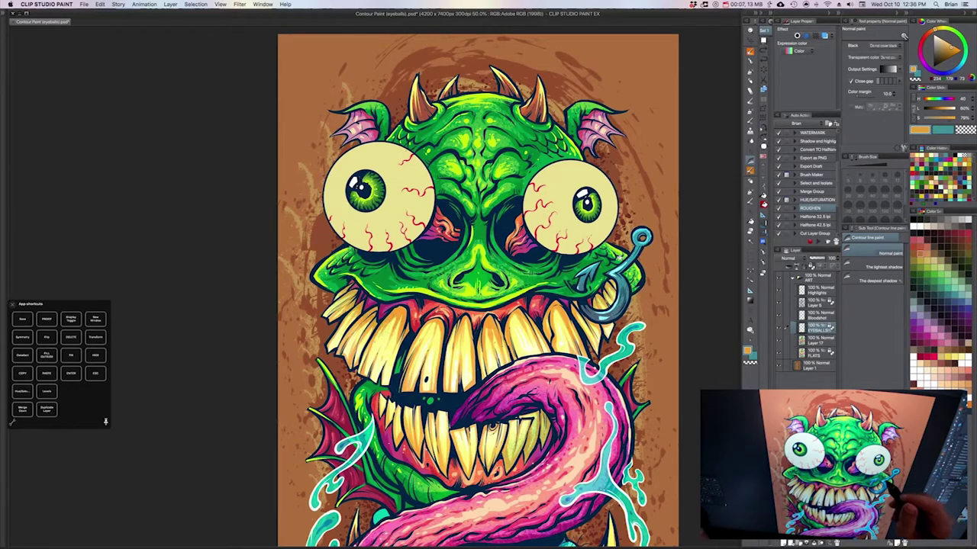
mouse_move(568, 242)
mouse_down()
mouse_move(584, 249)
mouse_move(579, 240)
mouse_up()
super+click(587, 218)
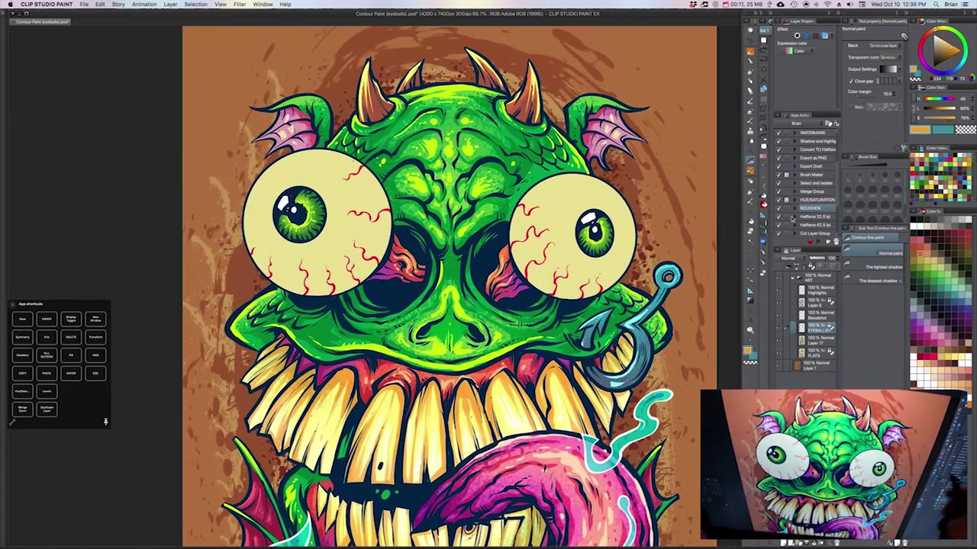
Paint a pale cream rim around the edges of both eyeballs with the Fill Pen at brush size 30.
key(p)
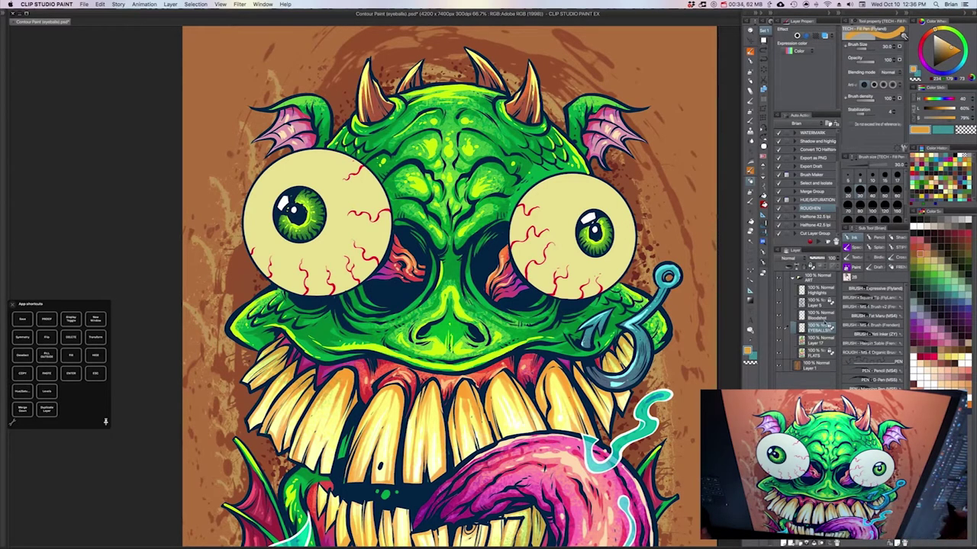
key(w)
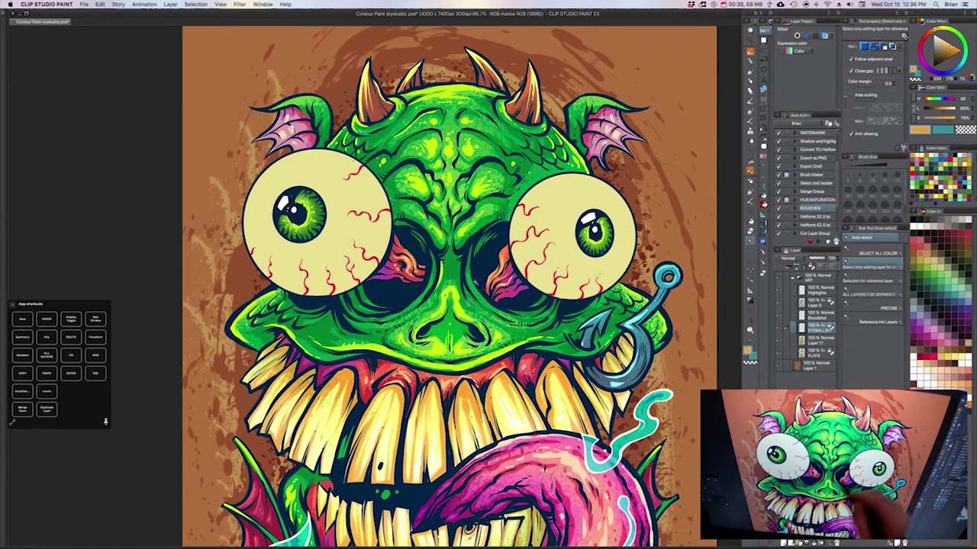
key(p)
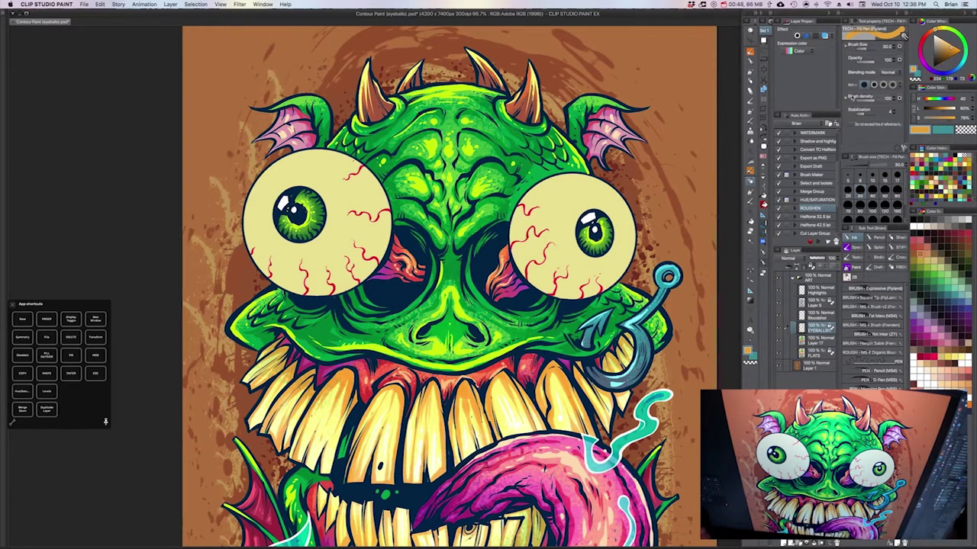
drag(942, 38, 938, 34)
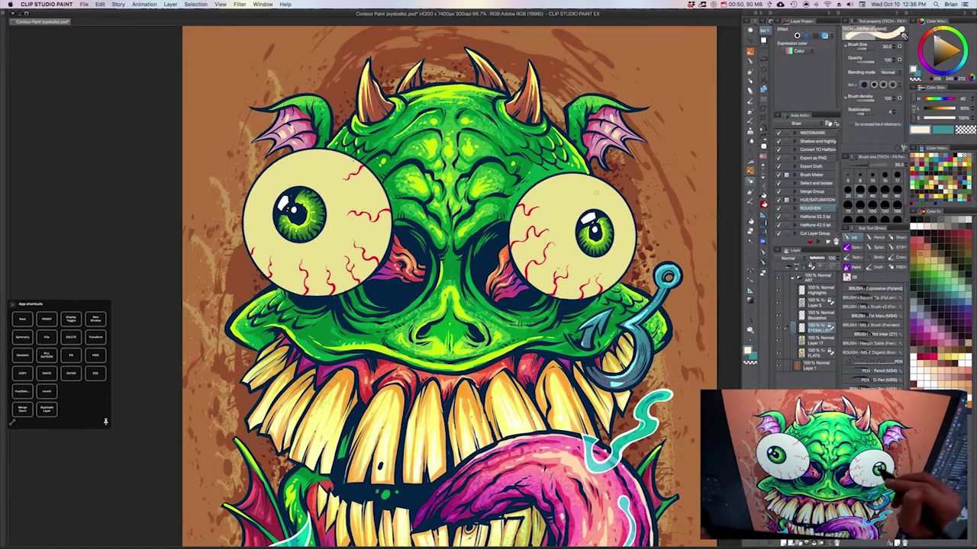
key(bracketright)
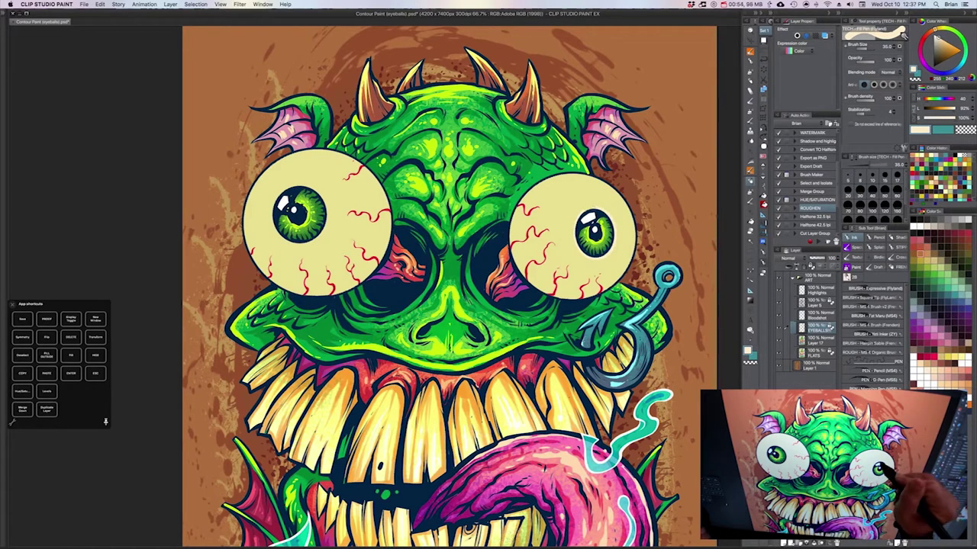
key(bracketleft)
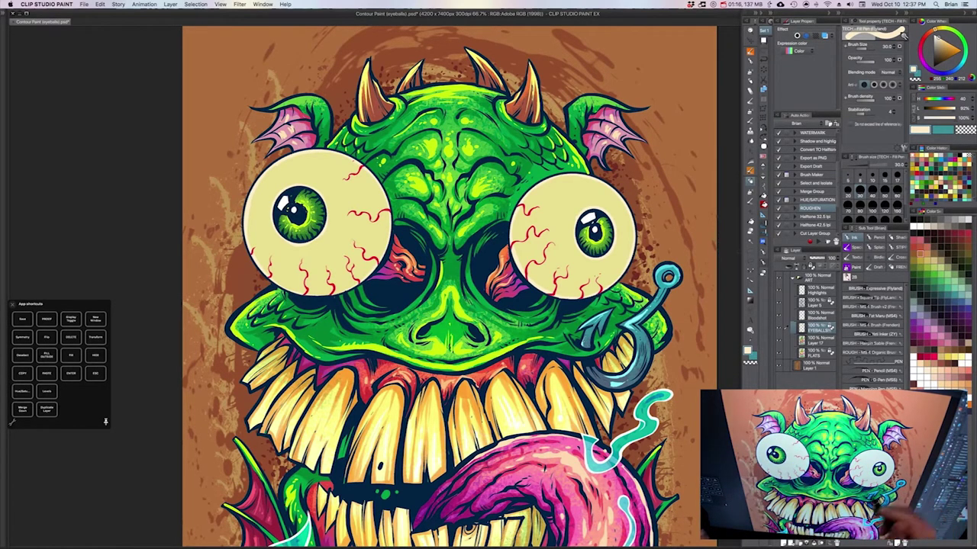
Sample a tan shade from the teeth and draw a contour ring inside each eyeball at brush size 12.5.
alt+click(503, 387)
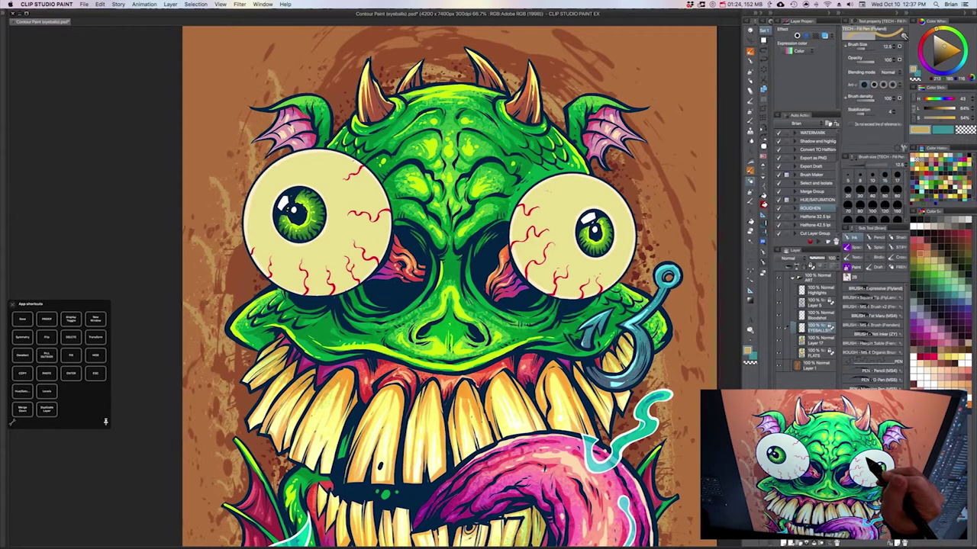
mouse_move(549, 190)
mouse_down()
mouse_move(530, 224)
mouse_move(532, 255)
mouse_up()
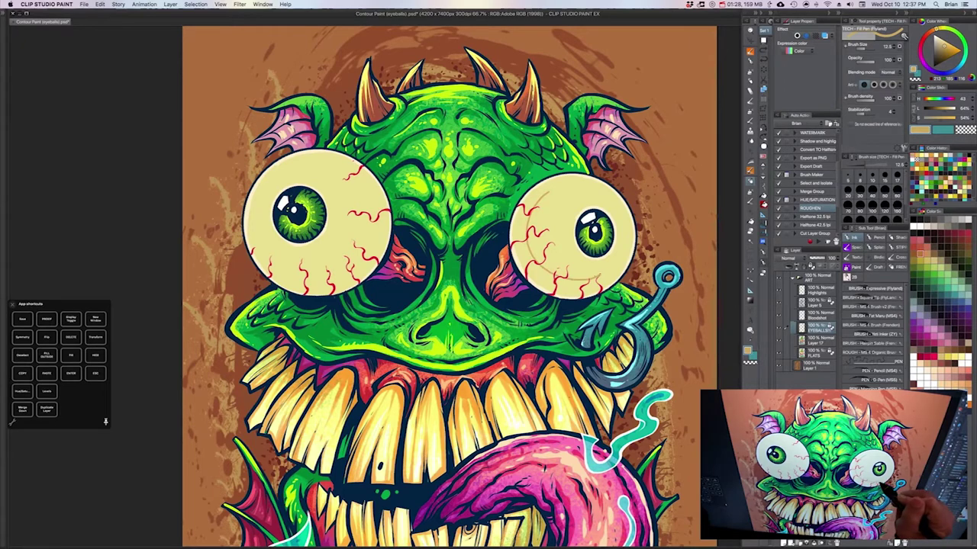
mouse_move(619, 263)
mouse_down()
mouse_move(624, 219)
mouse_move(597, 192)
mouse_move(568, 185)
mouse_up()
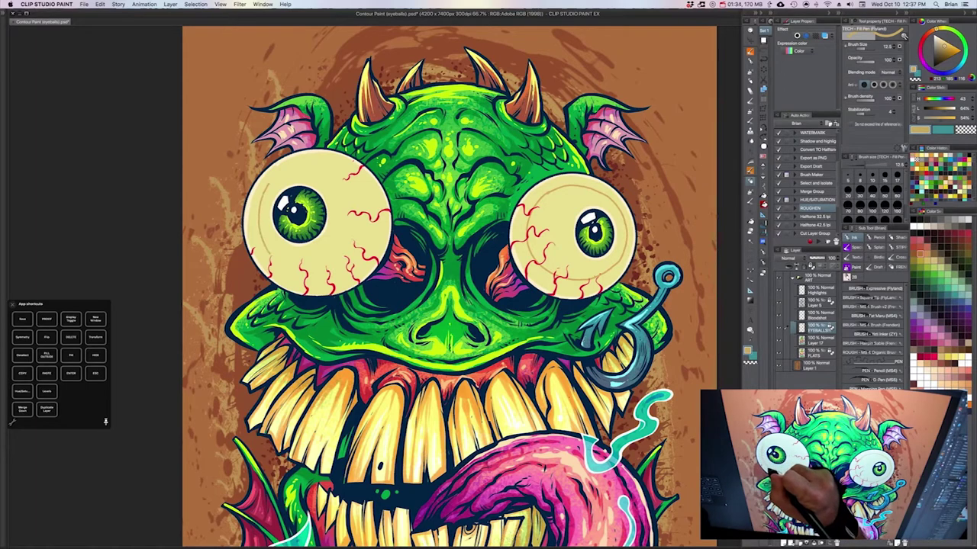
mouse_move(299, 273)
mouse_down()
mouse_move(325, 273)
mouse_move(361, 243)
mouse_move(367, 215)
mouse_move(357, 187)
mouse_move(326, 166)
mouse_move(294, 165)
mouse_move(268, 185)
mouse_up()
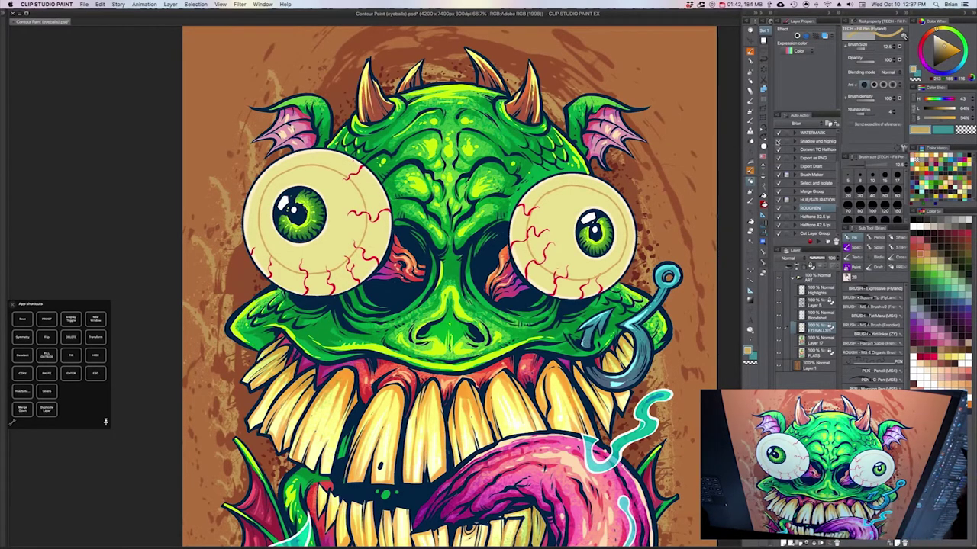
Review Normal paint's Output Settings curve and blend the contour bands on both eyeballs into smooth shading with Contour line paint.
click(750, 162)
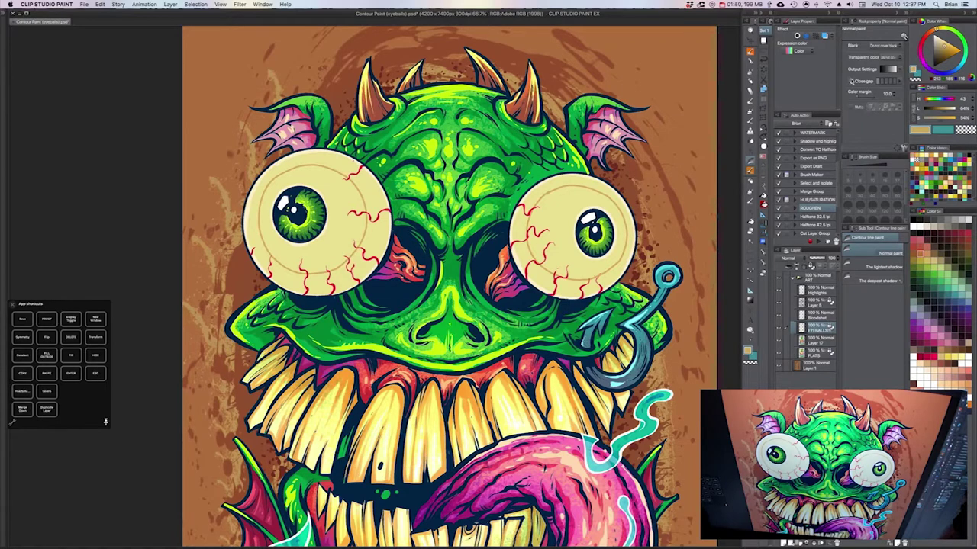
click(897, 70)
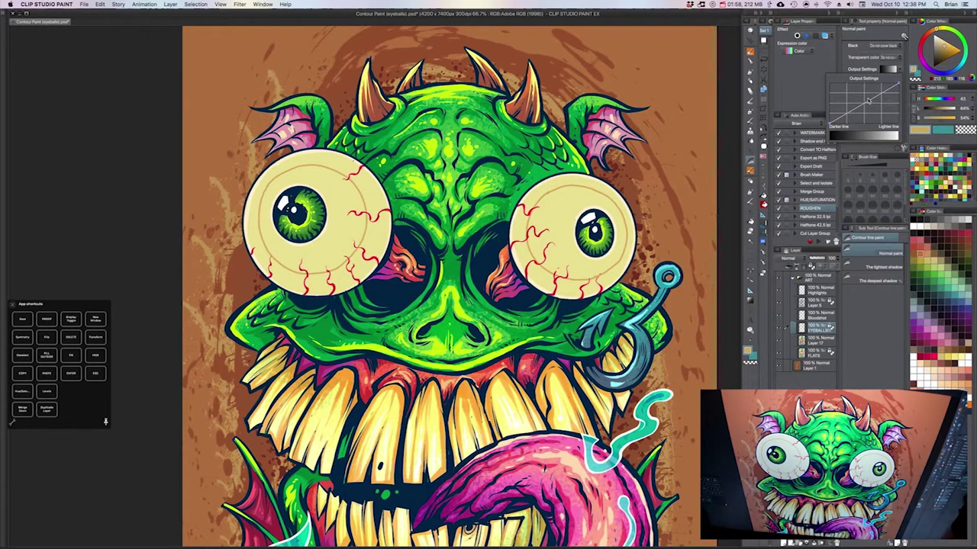
click(884, 69)
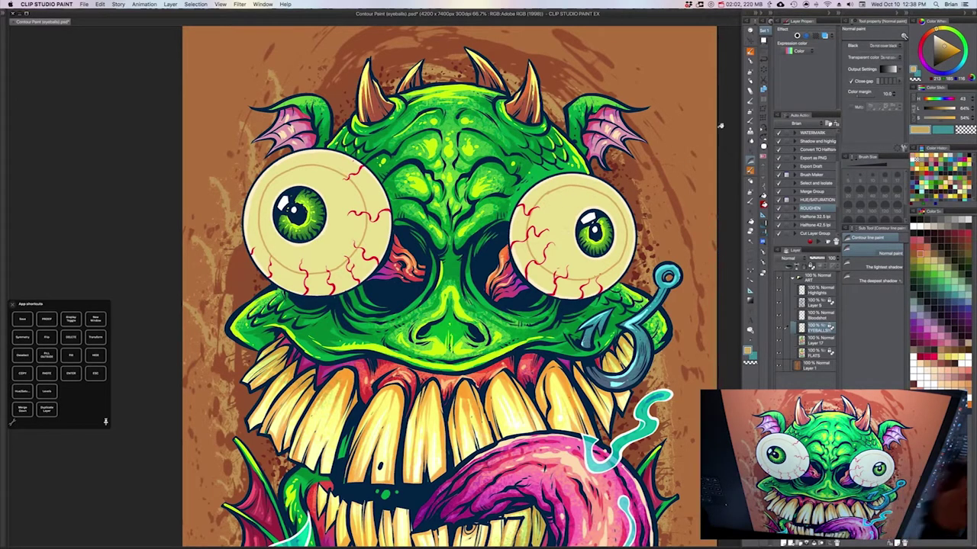
click(572, 213)
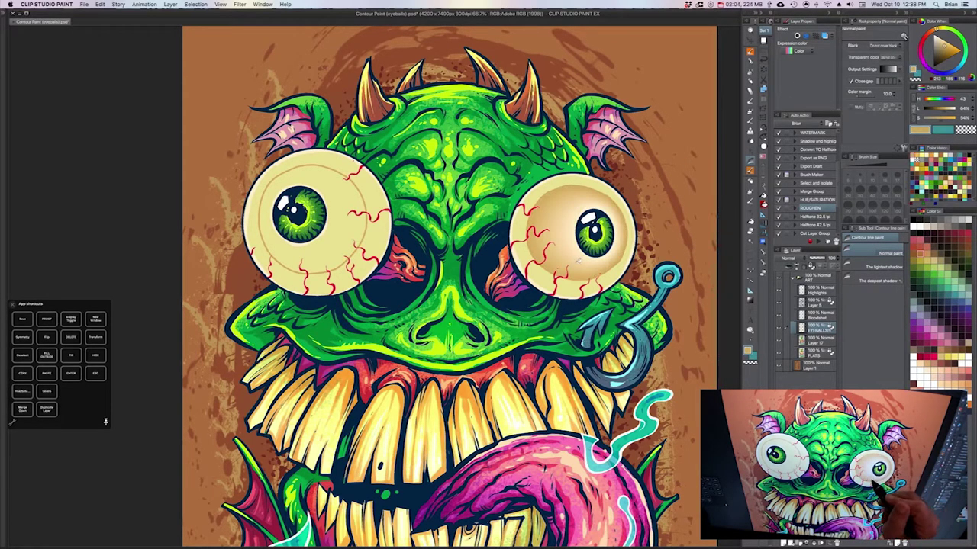
drag(578, 260, 548, 315)
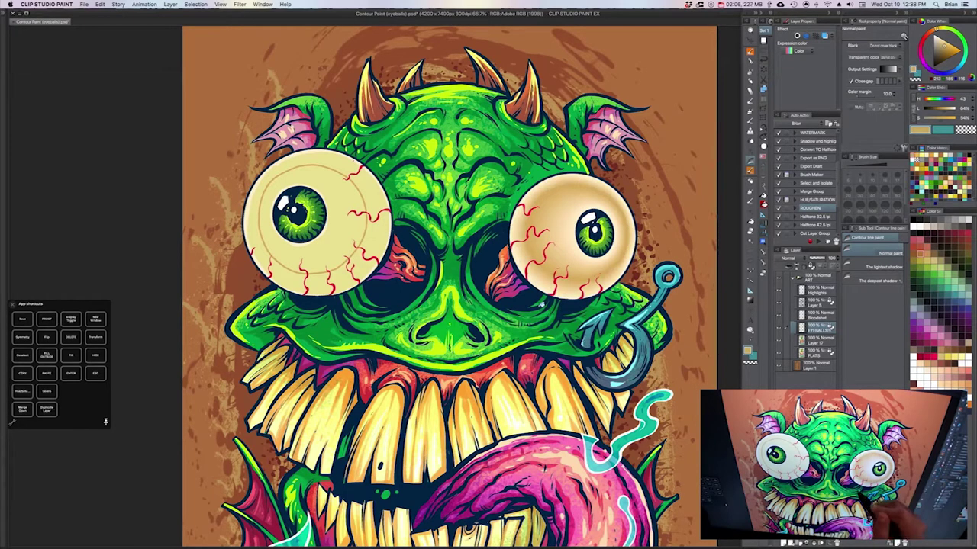
click(339, 256)
click(370, 258)
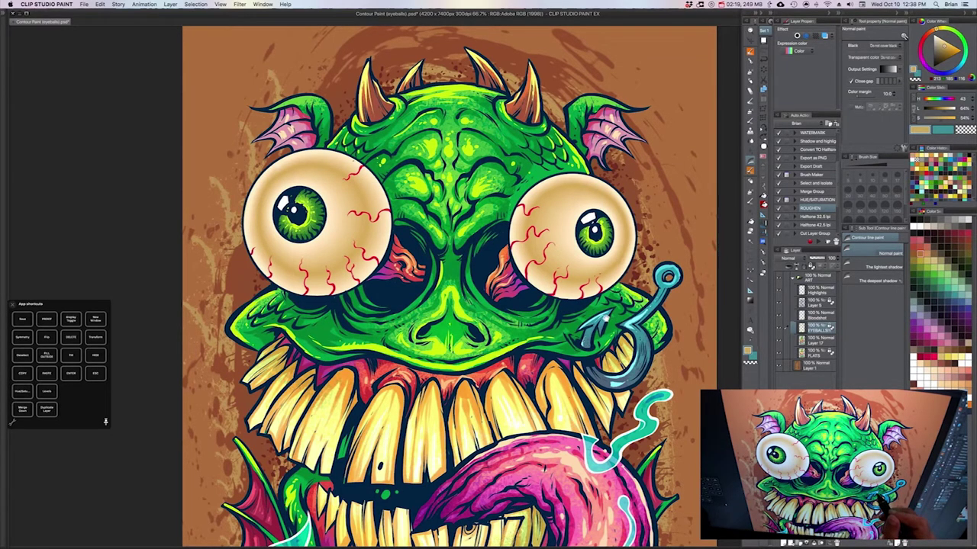
mouse_move(536, 401)
mouse_down()
mouse_move(555, 390)
mouse_move(544, 394)
mouse_up()
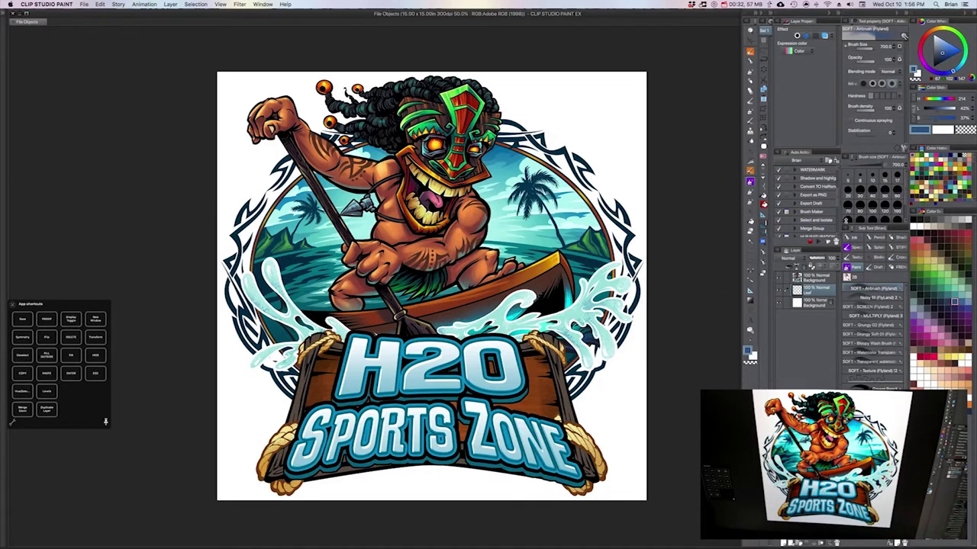
Move the Jungle Leaf (Flyland) foliage brush to the head of its list and set the drawing color to green of hue 138.
click(750, 183)
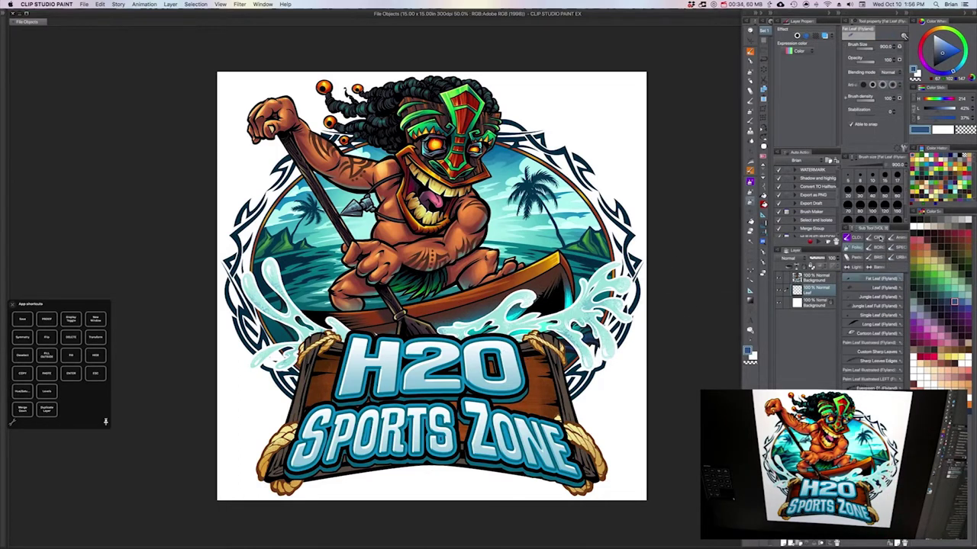
click(859, 258)
click(858, 248)
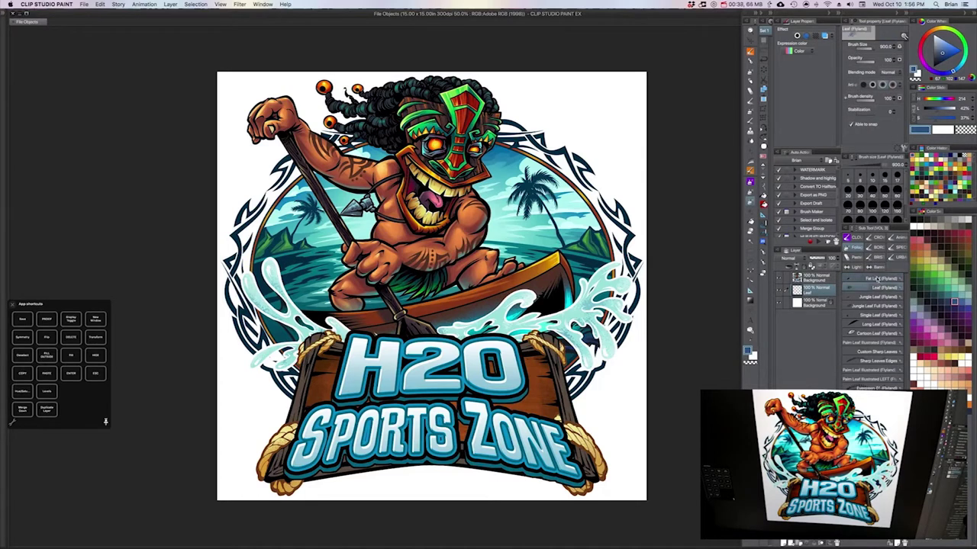
drag(870, 298, 872, 281)
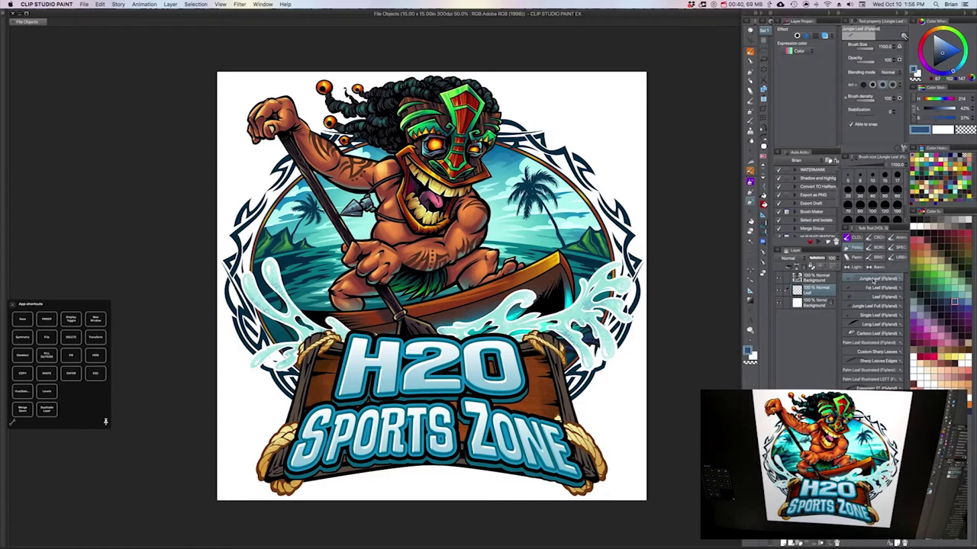
click(965, 48)
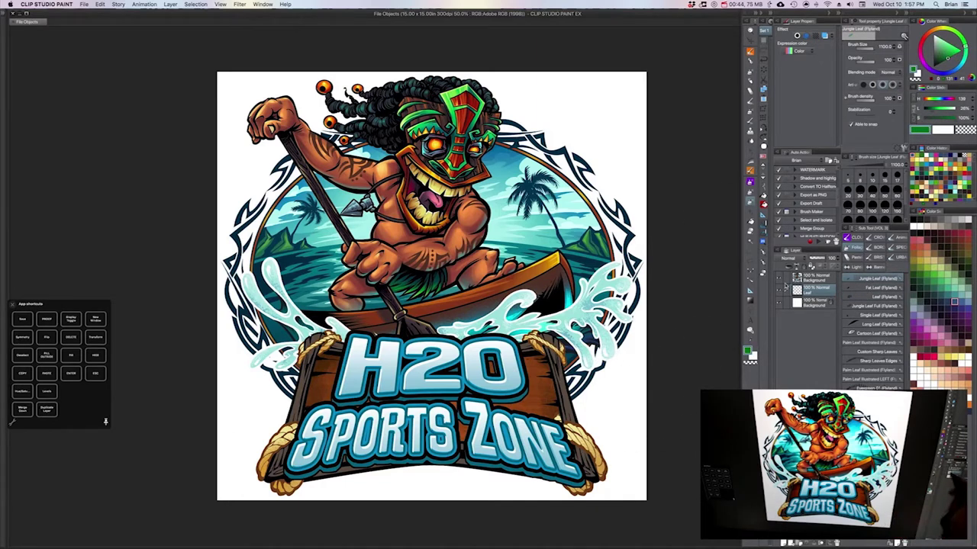
Try a Jungle Leaf stroke at the left side of the H2O Sports Zone sign and undo it.
key(bracketleft)
key(bracketleft)
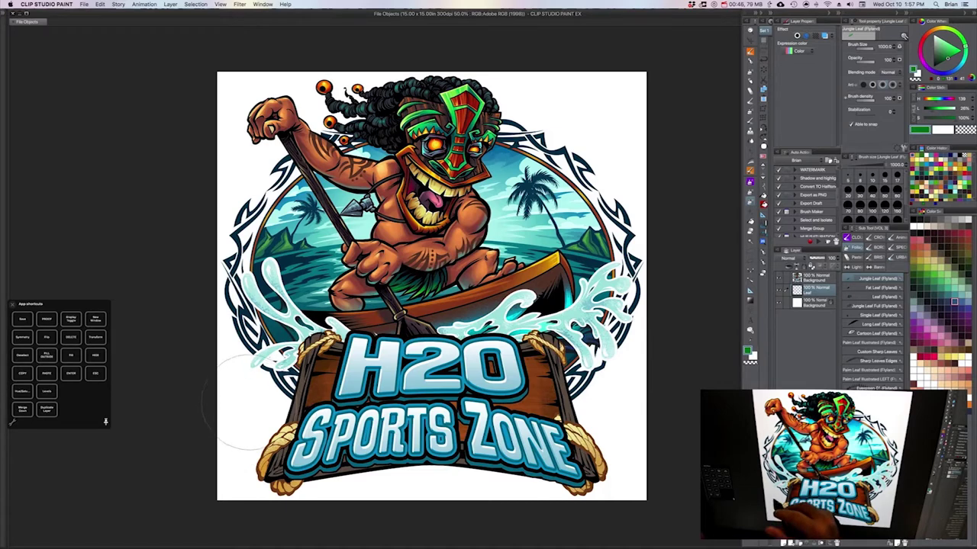
drag(245, 438, 281, 404)
key(super+z)
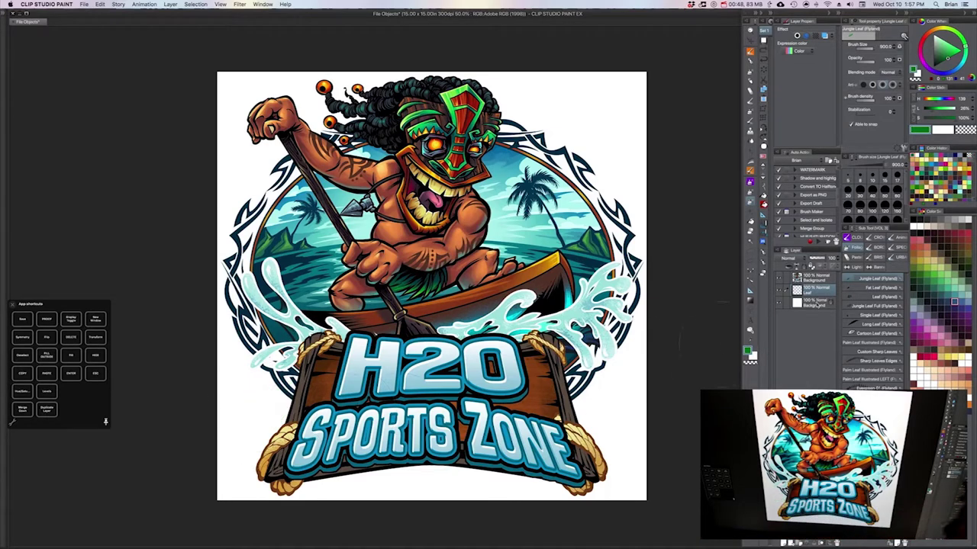
Move the Fat Leaf brush to the head of its list, test a leaf beside the sign, undo it and set the size to 700.
click(860, 289)
drag(856, 277, 856, 282)
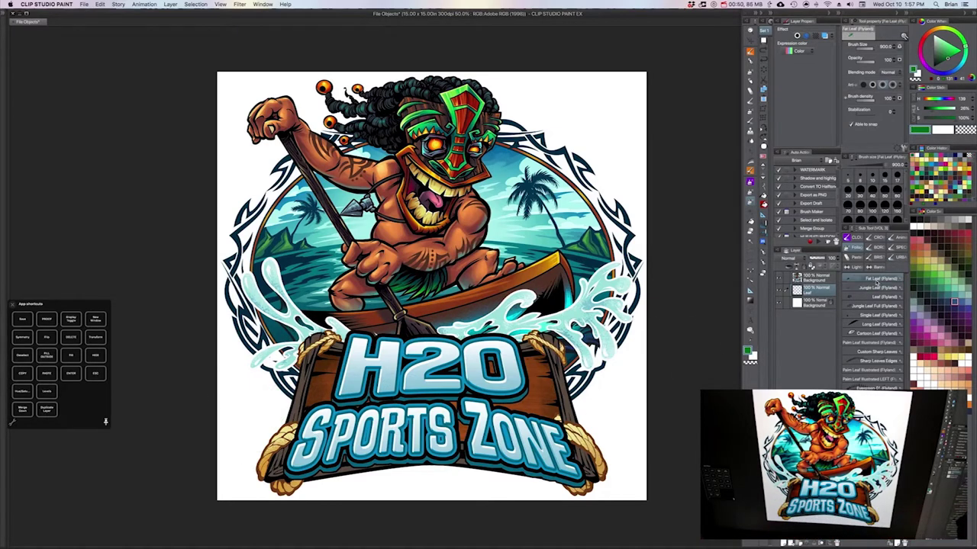
drag(261, 416, 285, 401)
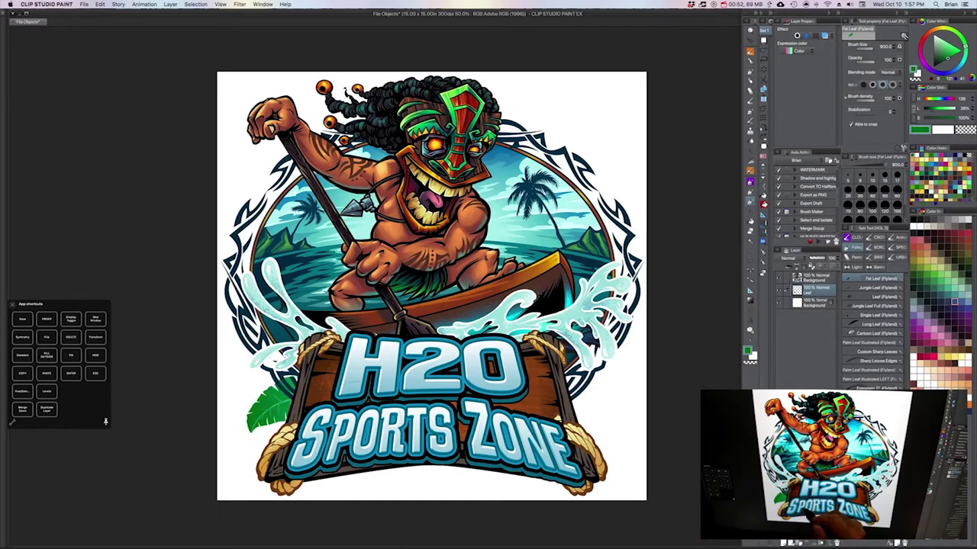
key(super+z)
key(bracketleft)
key(bracketleft)
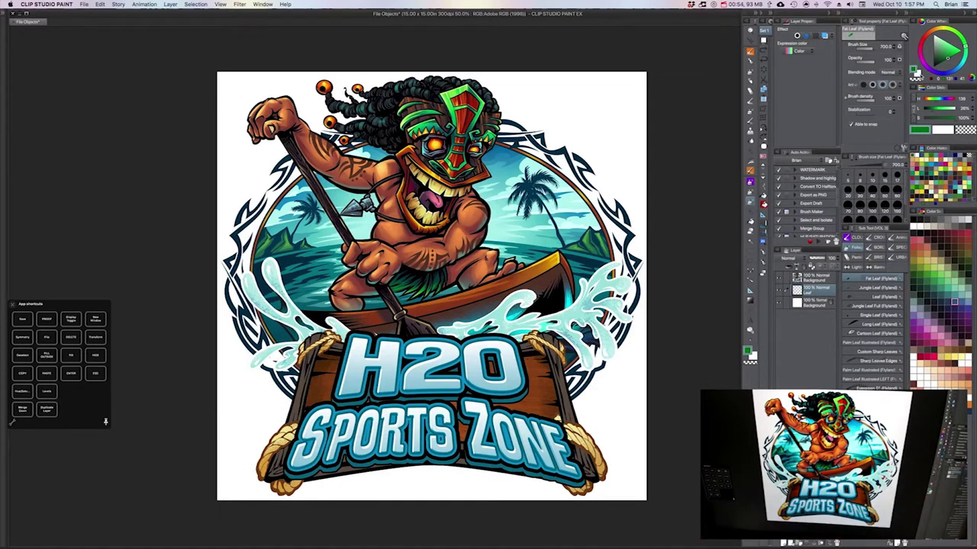
Test a Fat Leaf stroke with black as the sub color, undo it and set the sub color to pale yellow-green.
click(917, 74)
drag(936, 59, 924, 75)
drag(232, 438, 294, 389)
key(super+z)
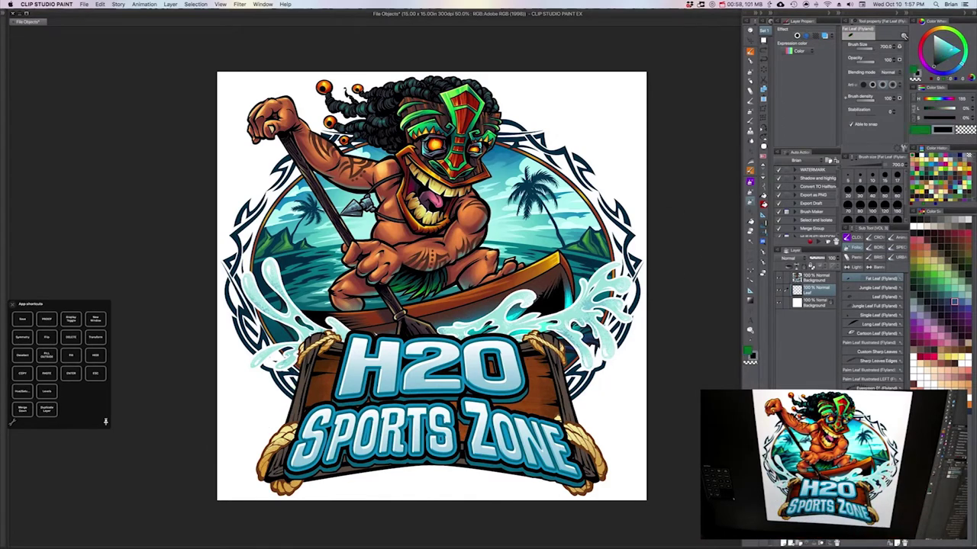
click(952, 38)
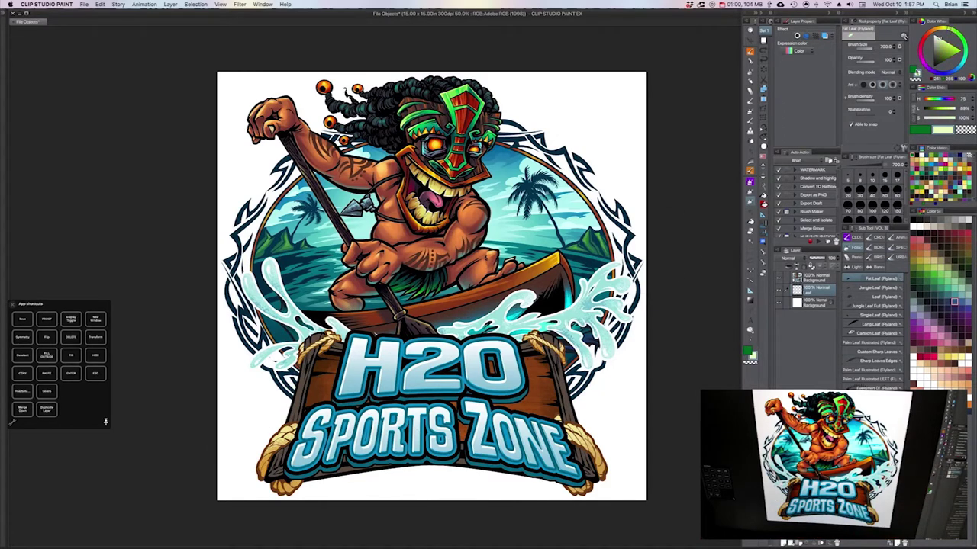
Paint a Fat Leaf left of the sign and convert its layer to a drawing-area file object saved as Leaf.clip, keeping the original layer.
drag(238, 441, 290, 391)
drag(242, 442, 282, 397)
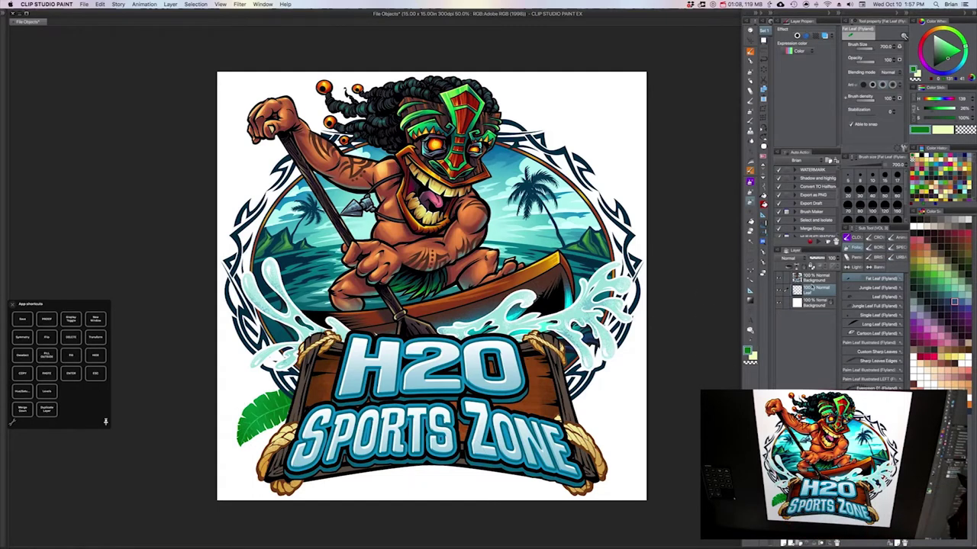
right_click(809, 293)
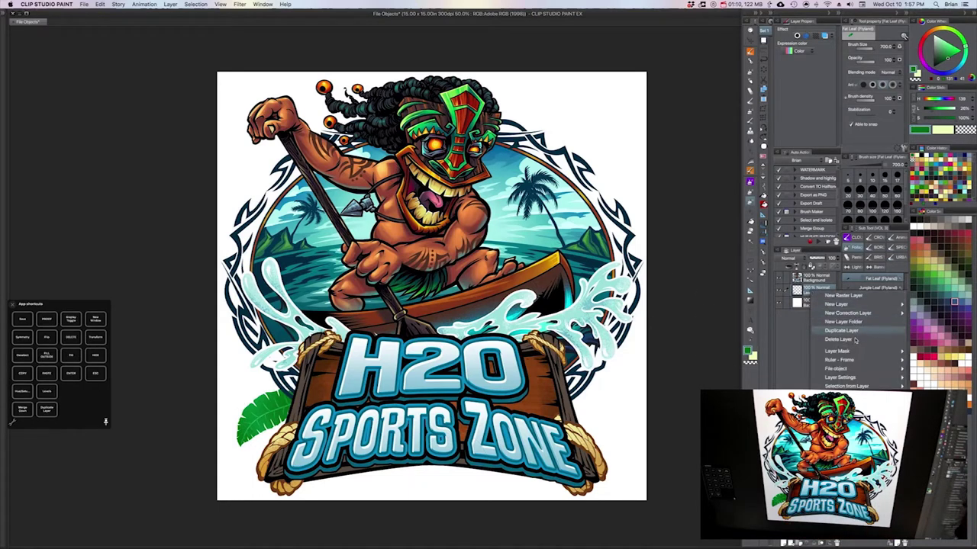
mouse_move(842, 370)
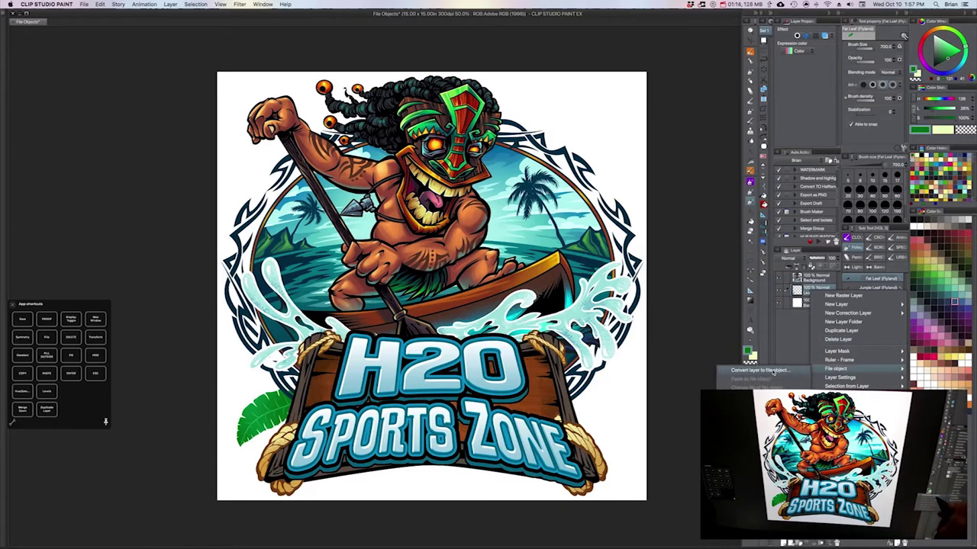
click(774, 371)
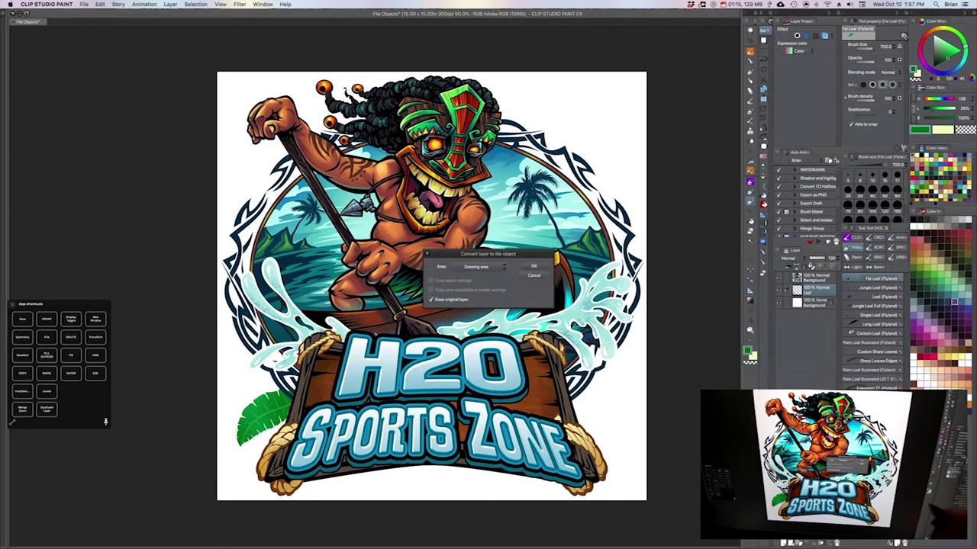
click(489, 269)
click(485, 282)
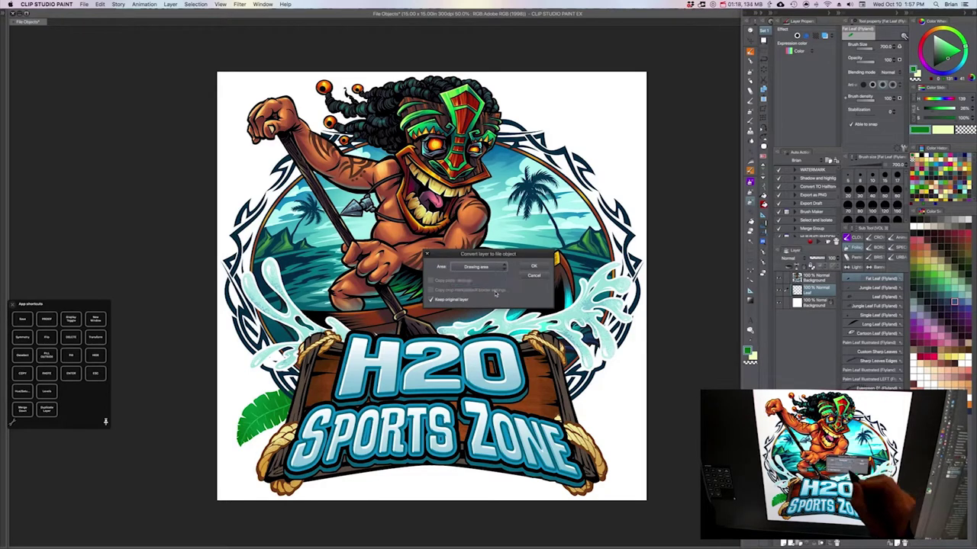
click(534, 266)
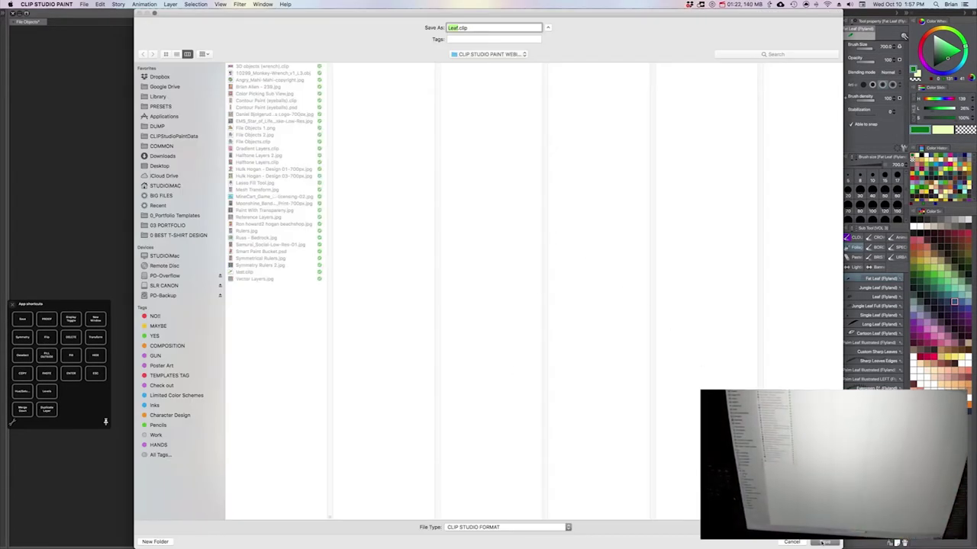
key(Return)
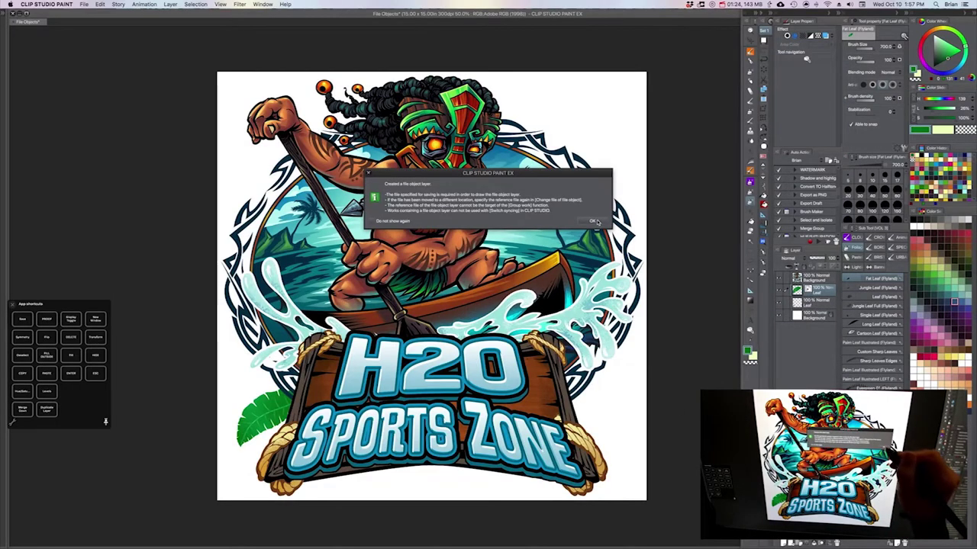
click(596, 221)
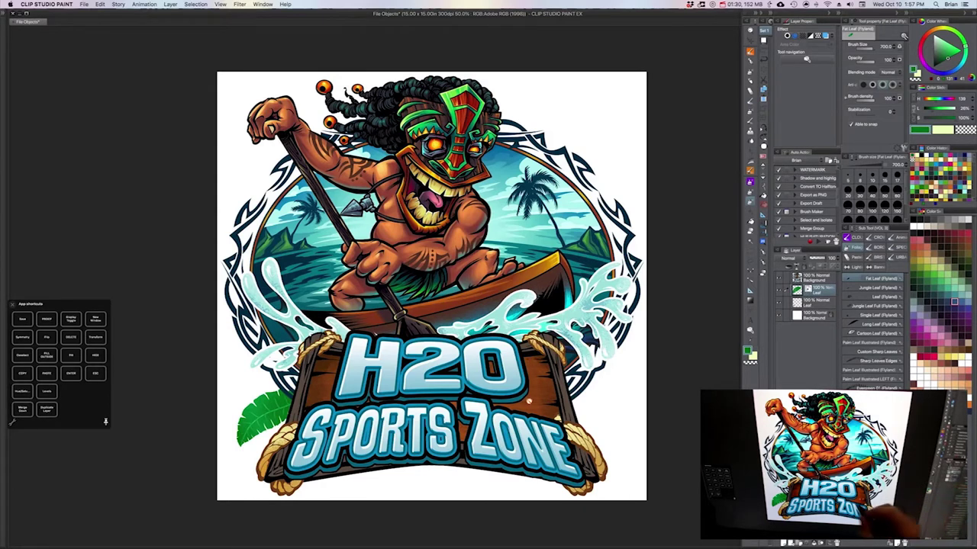
Duplicate the leaf file object, place the copy above the first leaf, shrink and rotate it, and set its opacity to 74%.
key(k)
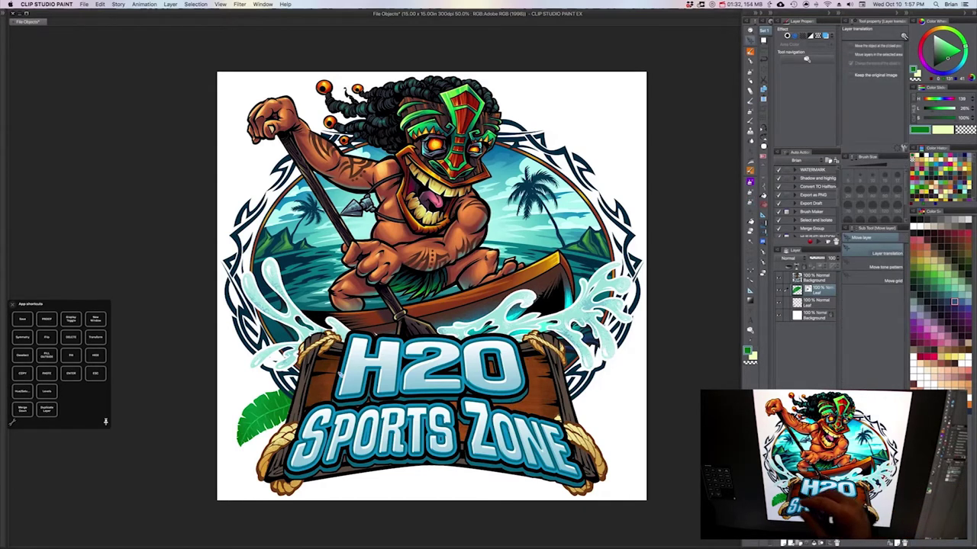
key(super+j)
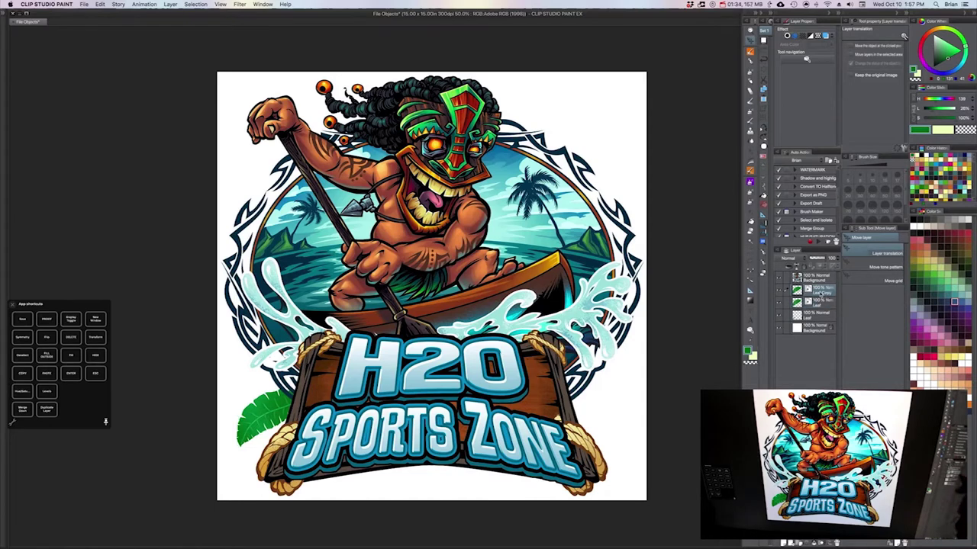
drag(282, 410, 276, 376)
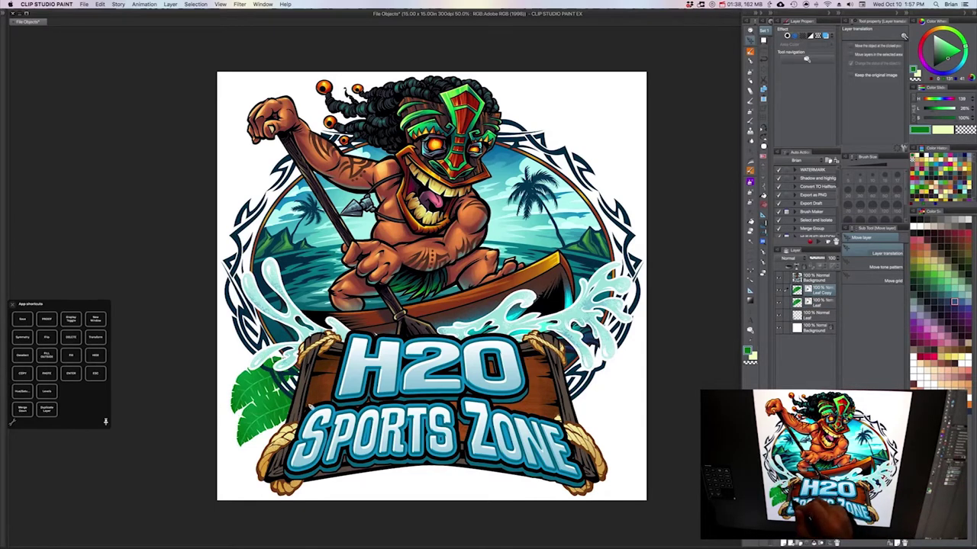
key(super+t)
drag(228, 415, 248, 401)
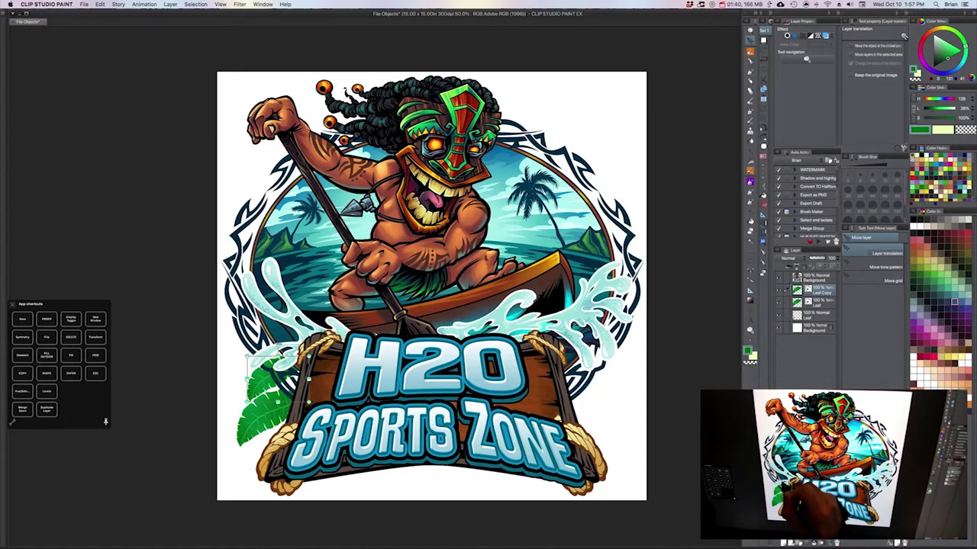
drag(267, 352, 285, 362)
key(Return)
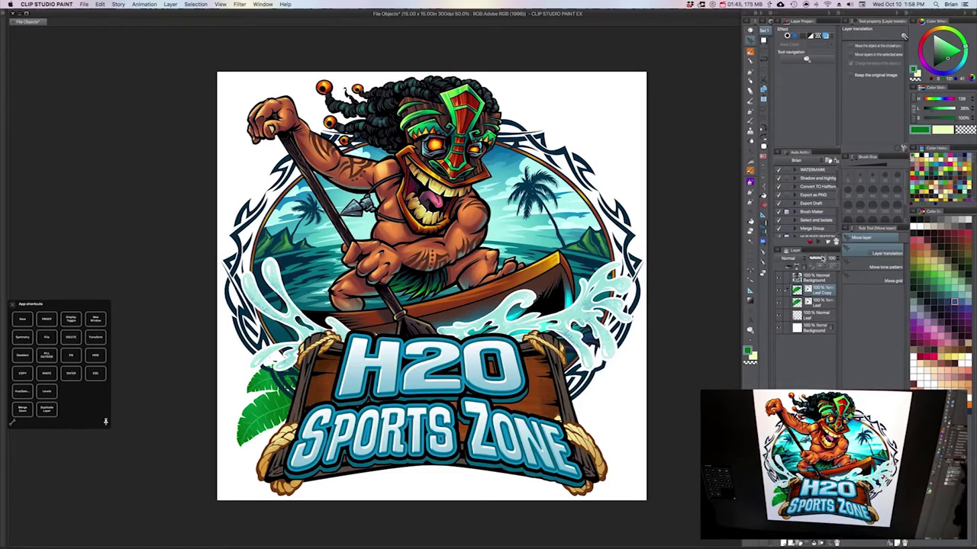
drag(822, 259, 819, 258)
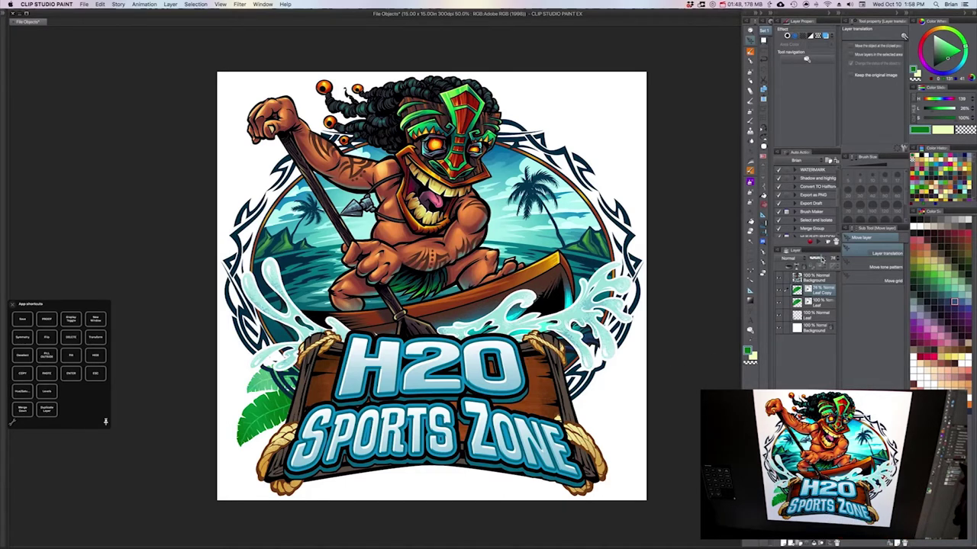
Copy the full-size leaf file object to the right side of the sign and mirror it so it points outward.
click(815, 301)
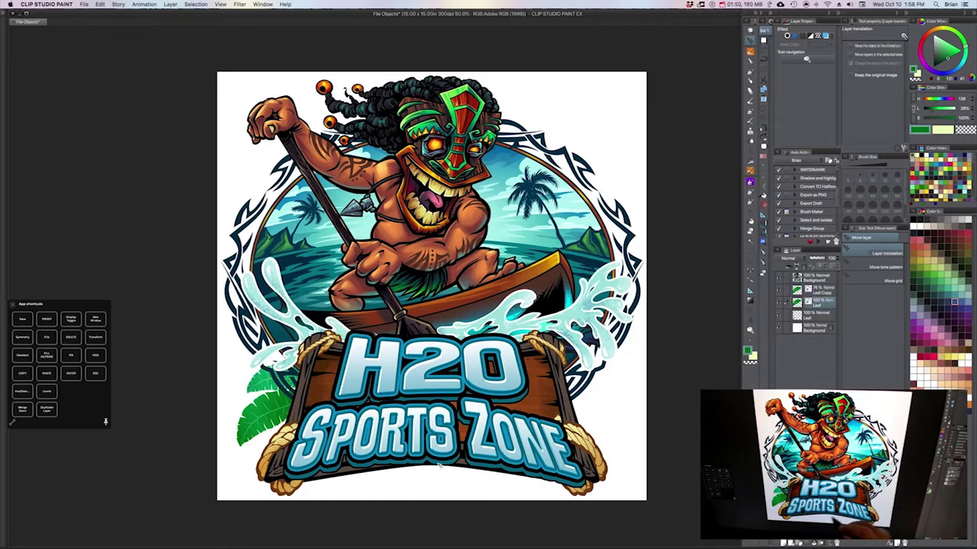
drag(276, 422, 600, 423)
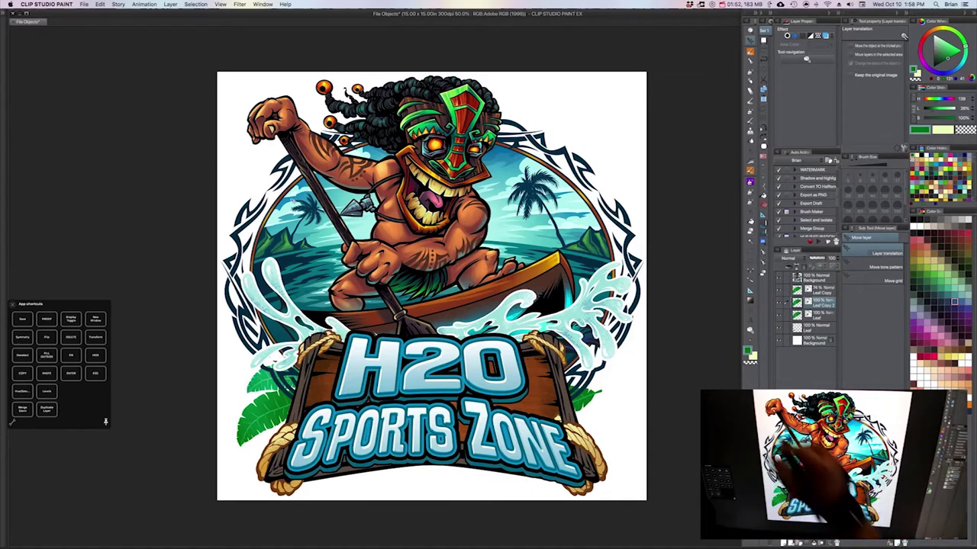
click(100, 4)
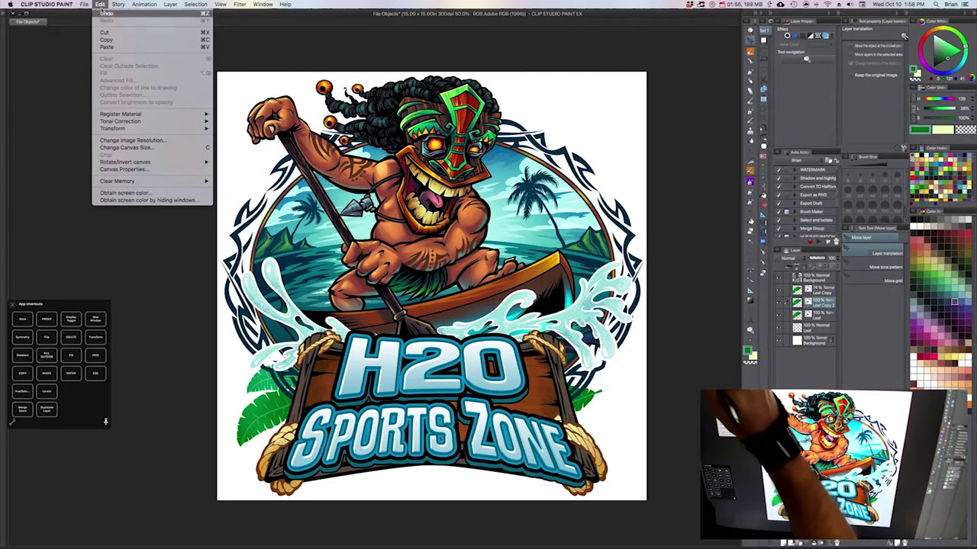
click(104, 13)
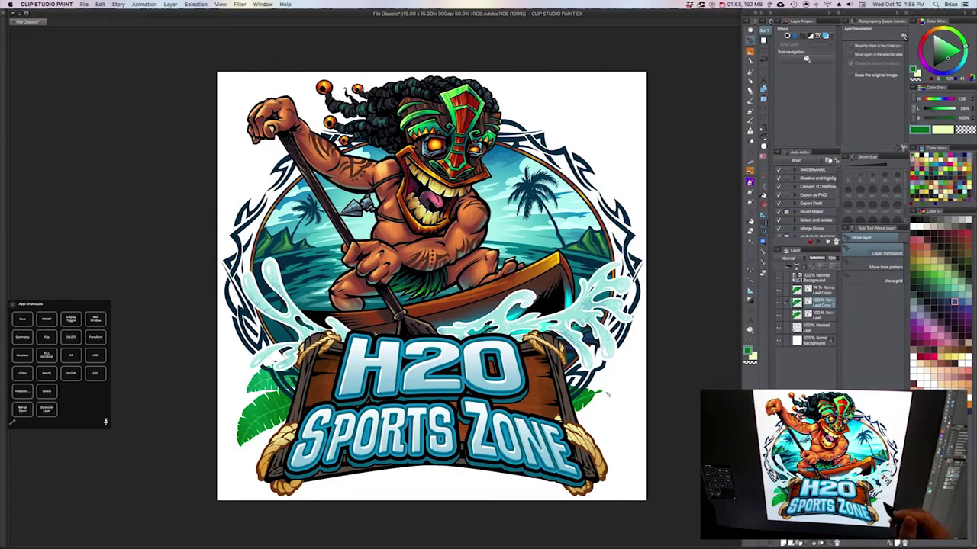
key(super+t)
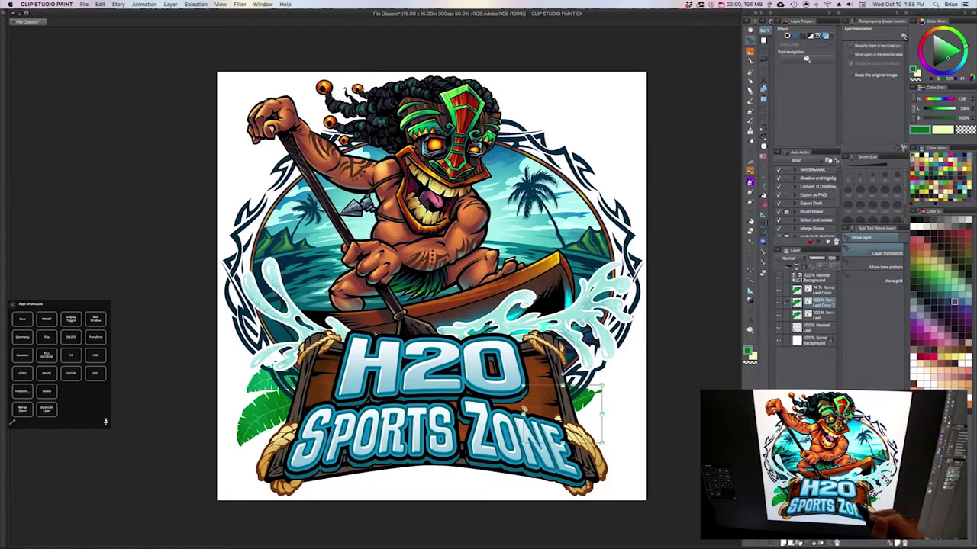
drag(523, 414, 644, 418)
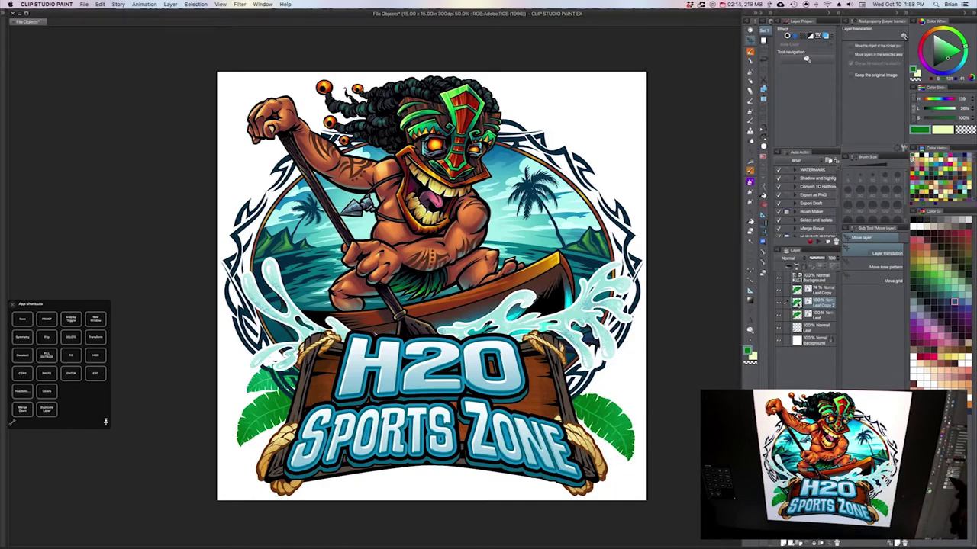
Duplicate the right leaf beneath the other leaf layers, move it up, shrink and rotate it, and set its opacity to 67%.
key(super+j)
drag(799, 305, 798, 334)
drag(609, 416, 614, 384)
key(super+t)
drag(640, 425, 635, 398)
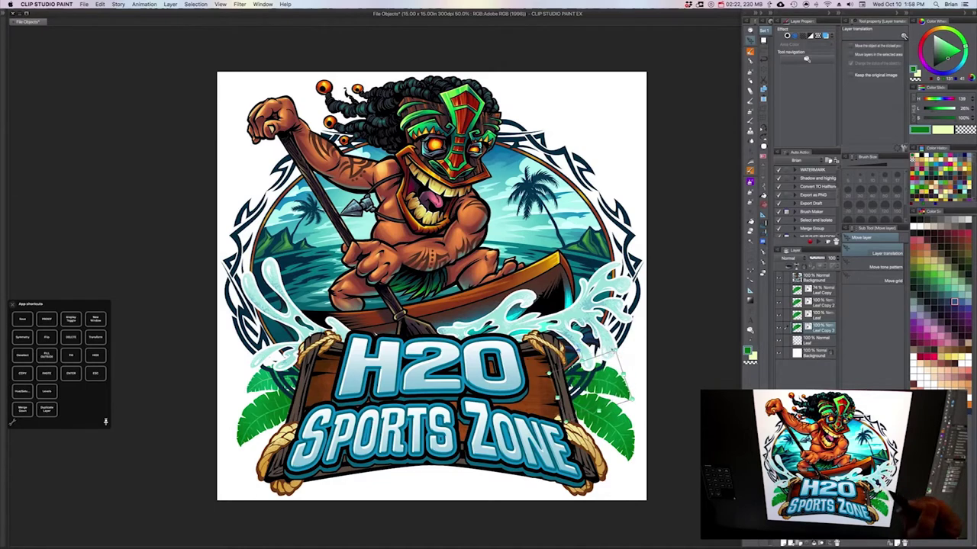
key(Return)
drag(666, 357, 691, 366)
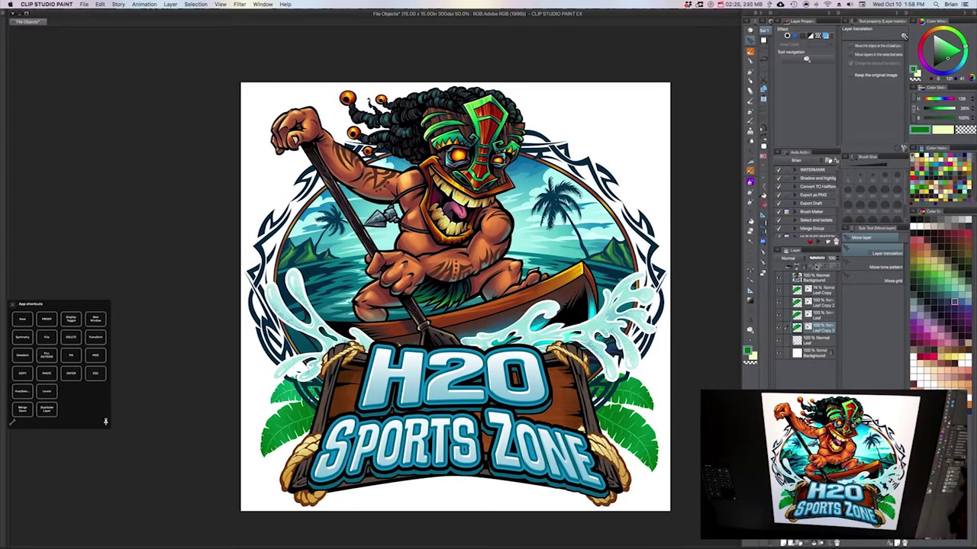
drag(820, 261, 820, 260)
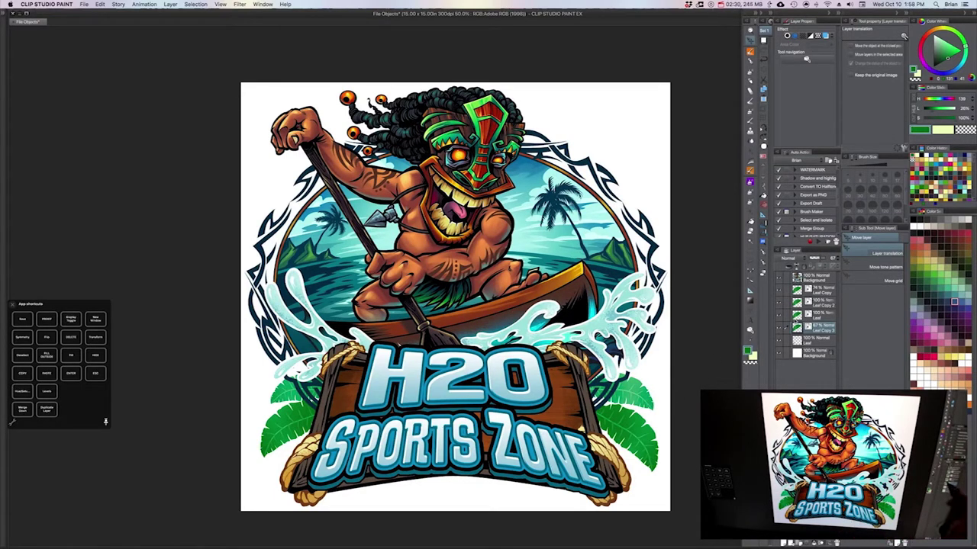
Open the source file of the Leaf Copy file object for editing.
click(810, 290)
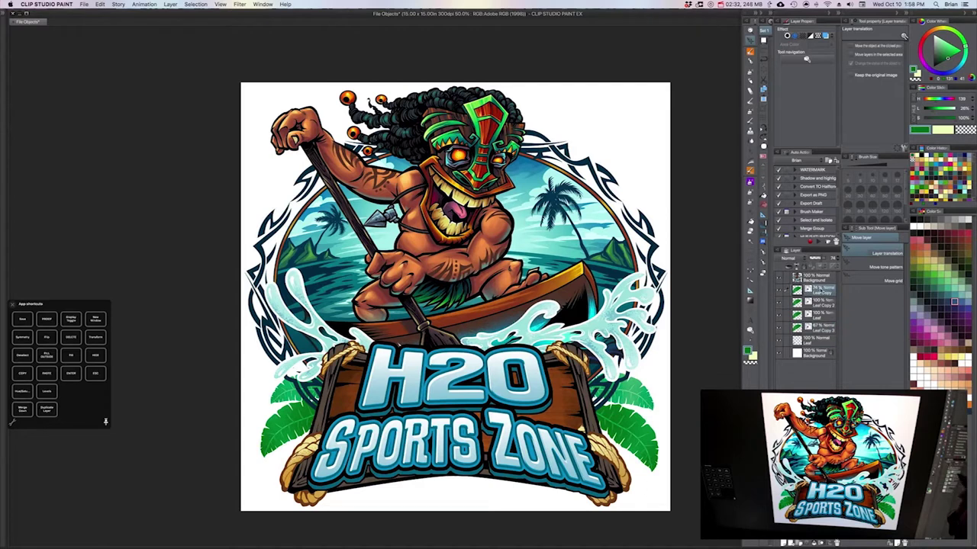
right_click(837, 291)
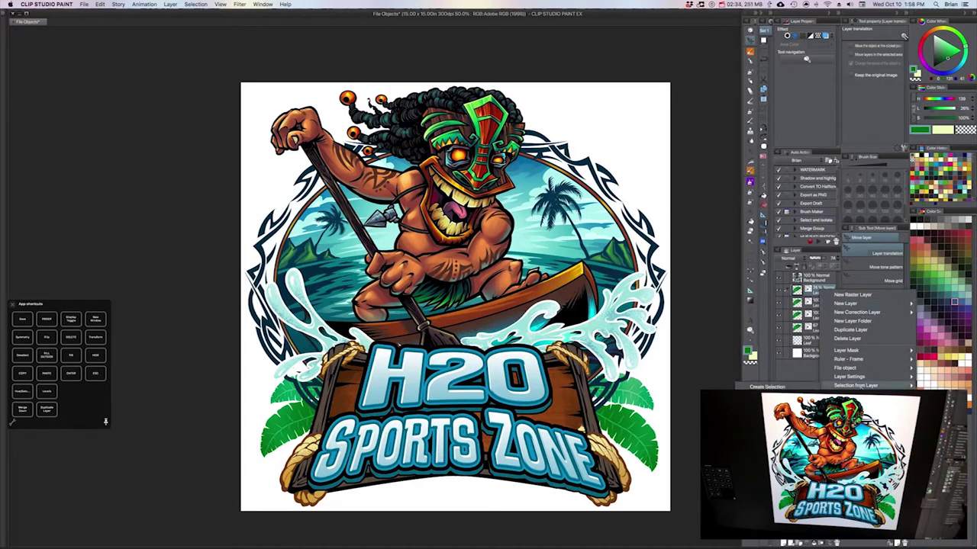
mouse_move(849, 373)
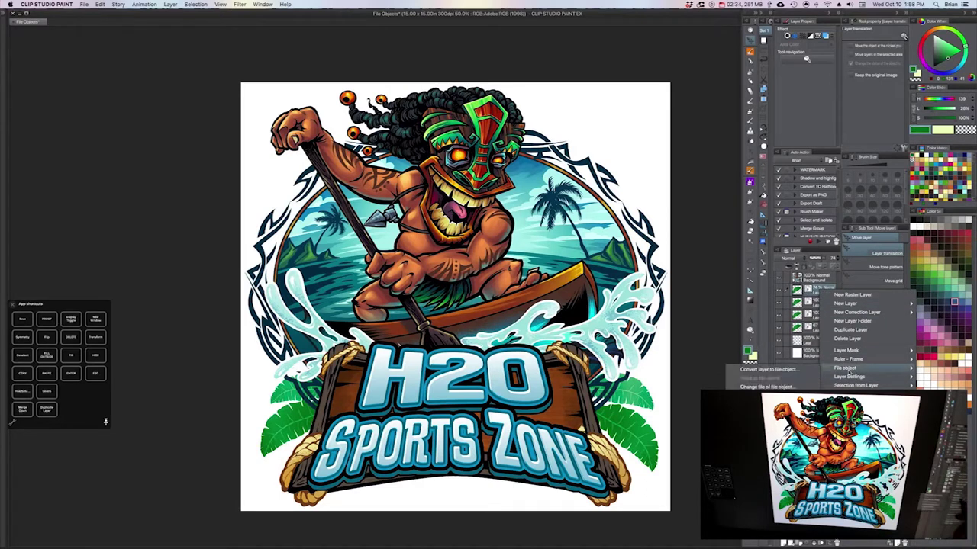
click(793, 372)
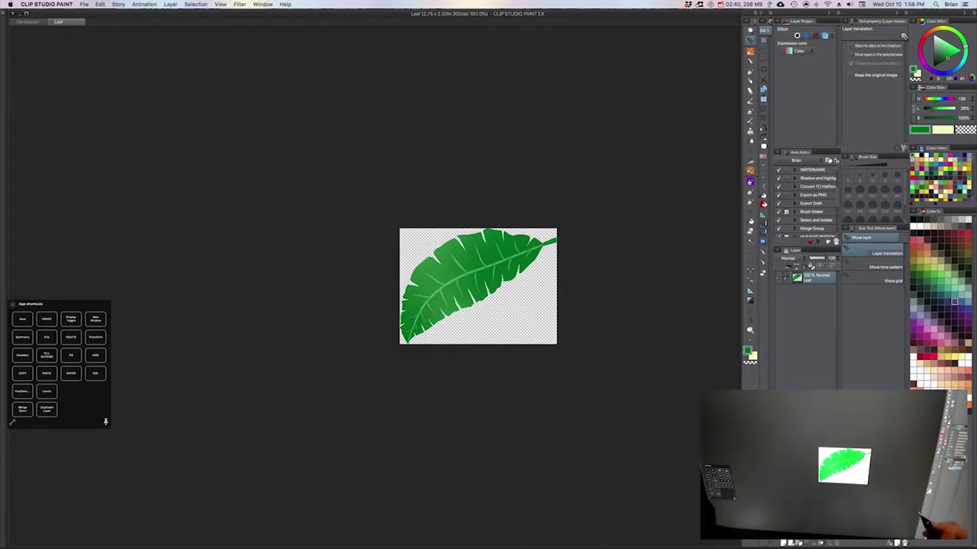
Lock the leaf's transparent pixels and airbrush yellow-green of hue 87 over its lower tip with SOFT - Airbrush (Flyland) at size 450.
key(b)
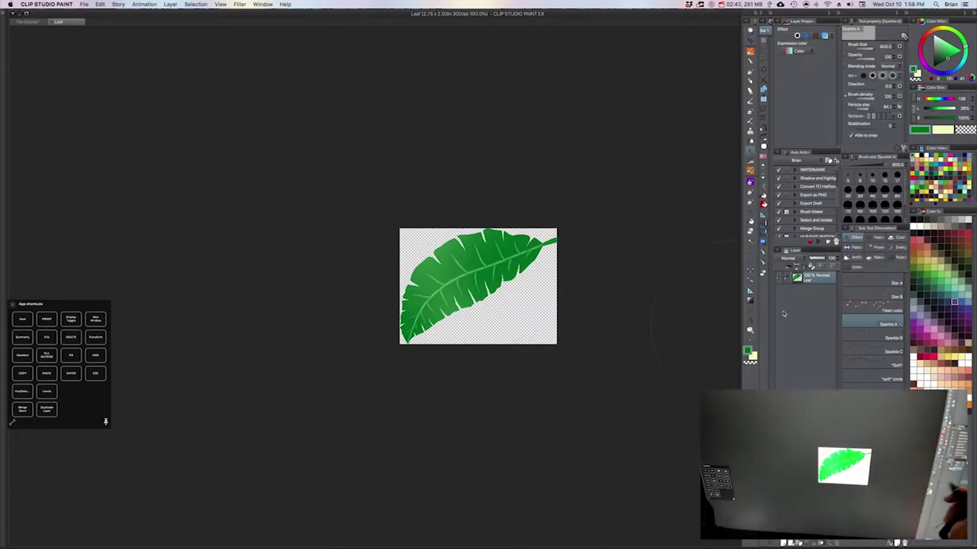
click(750, 183)
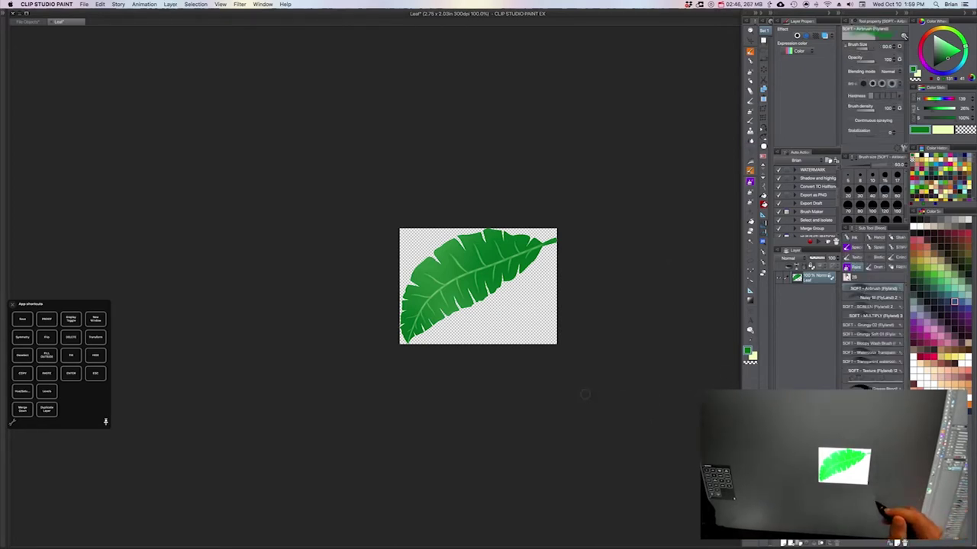
click(932, 271)
click(952, 42)
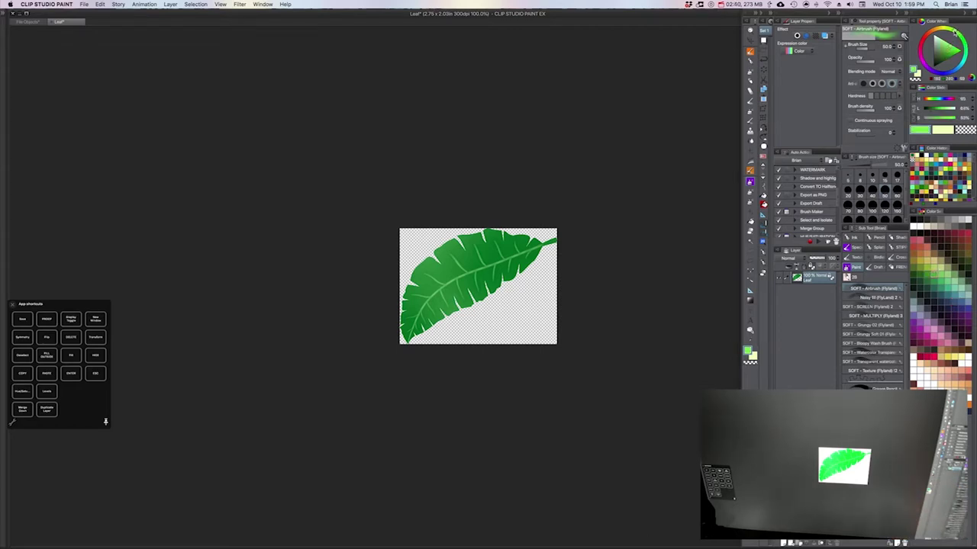
drag(954, 32, 953, 31)
key(bracketright)
key(bracketright)
key(bracketright)
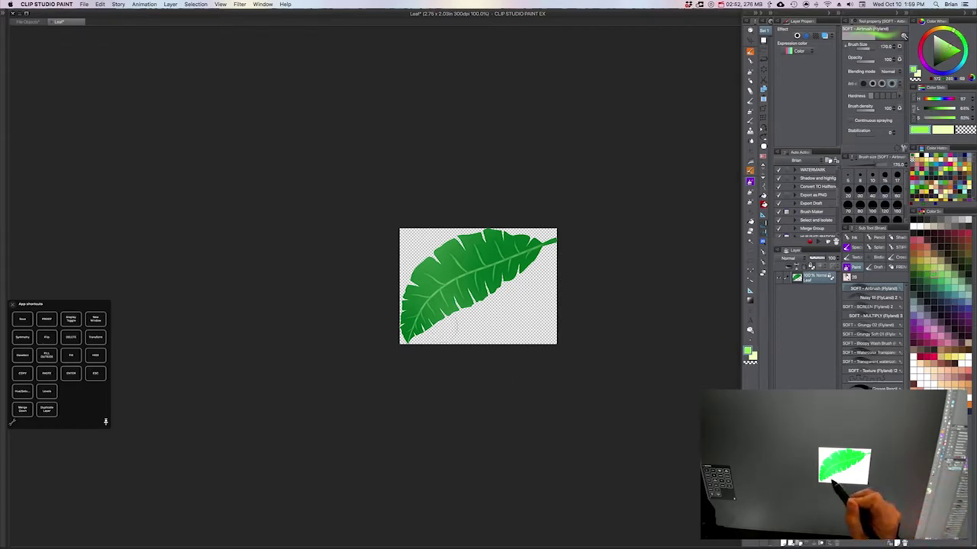
key(bracketright)
key(bracketright)
key(bracketright)
key(bracketright)
key(bracketright)
key(bracketright)
mouse_move(435, 315)
mouse_down()
mouse_move(411, 343)
mouse_move(438, 331)
mouse_move(427, 289)
mouse_move(432, 327)
mouse_move(467, 305)
mouse_up()
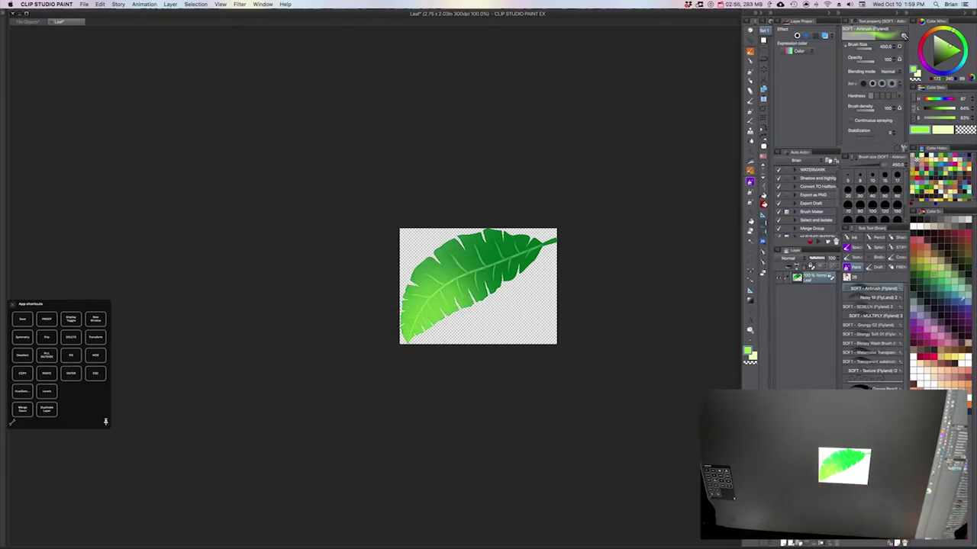
Airbrush purple of hue 282 over the stem end of the leaf at brush size 700.
click(948, 300)
click(968, 315)
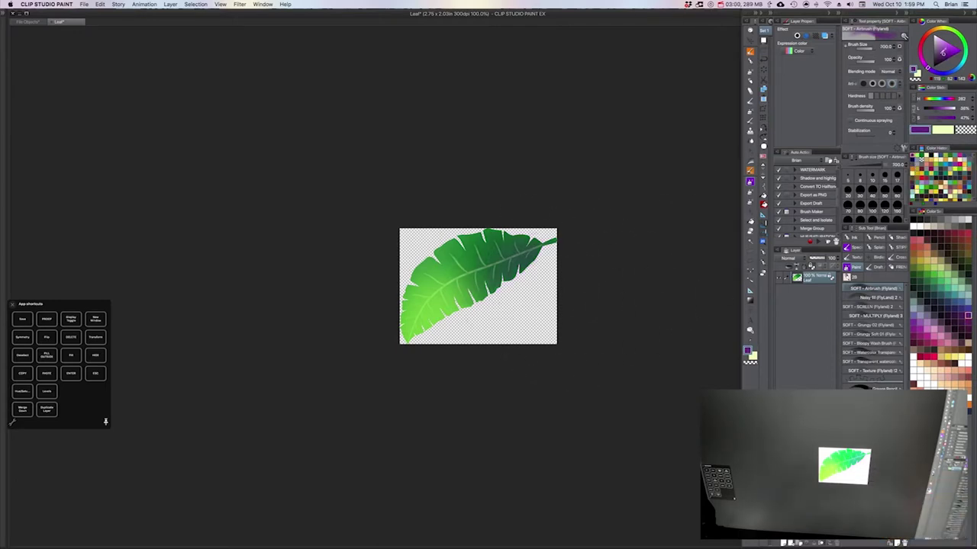
click(949, 48)
mouse_move(574, 268)
mouse_down()
mouse_move(548, 307)
mouse_move(535, 283)
mouse_move(545, 320)
mouse_move(513, 312)
mouse_move(566, 343)
mouse_move(549, 266)
mouse_up()
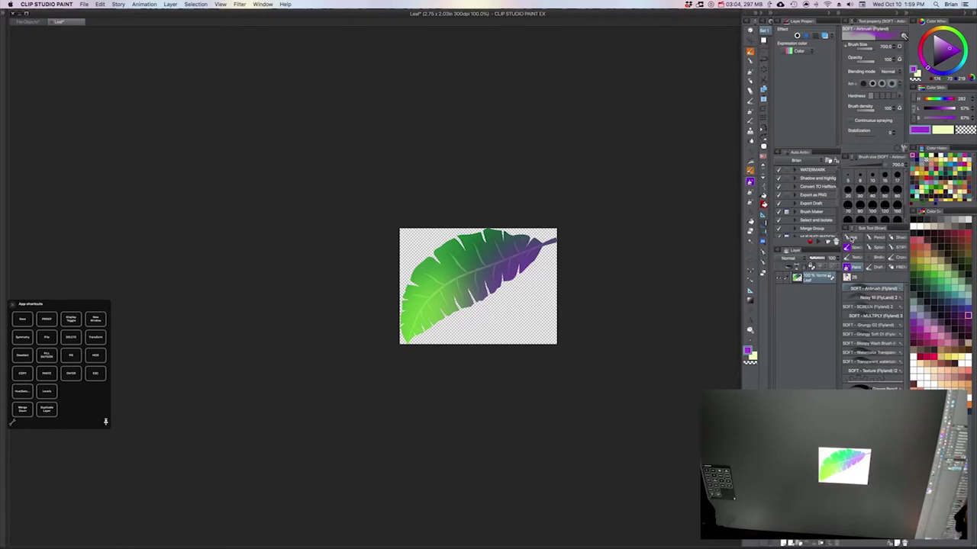
Draw pale yellow of hue 67 over the leaf's lower half with PEN - Pencil (MS4) at size 200, and return to the File Objects document.
key(p)
click(949, 33)
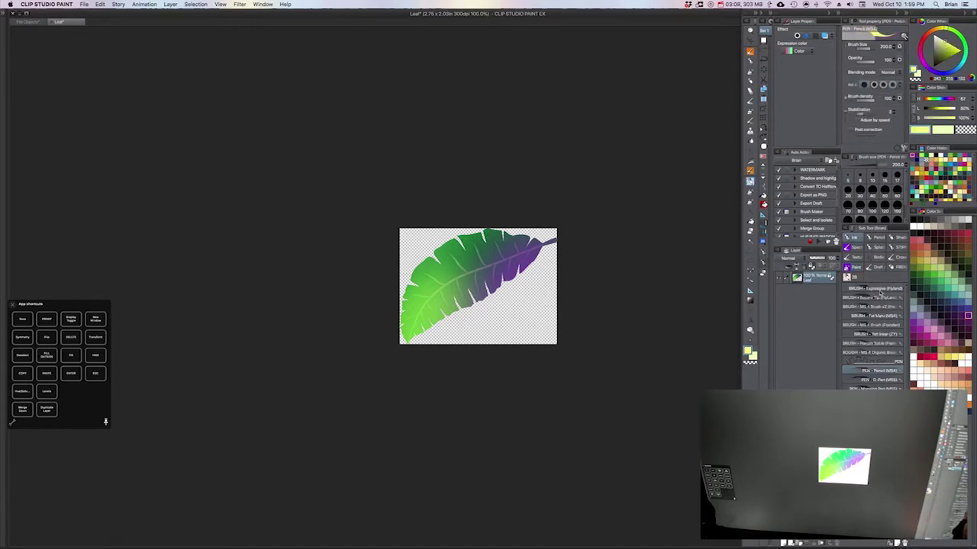
drag(412, 332, 467, 273)
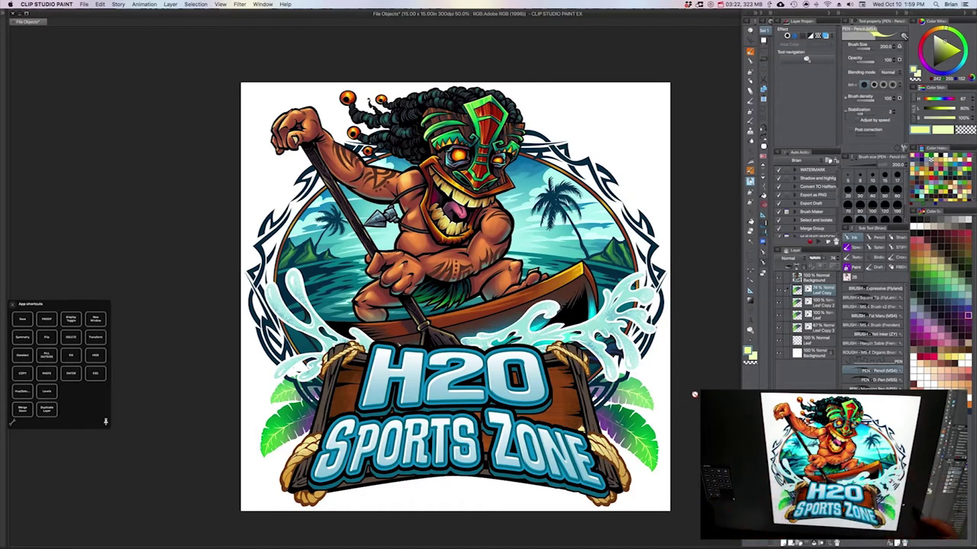
drag(691, 403, 714, 400)
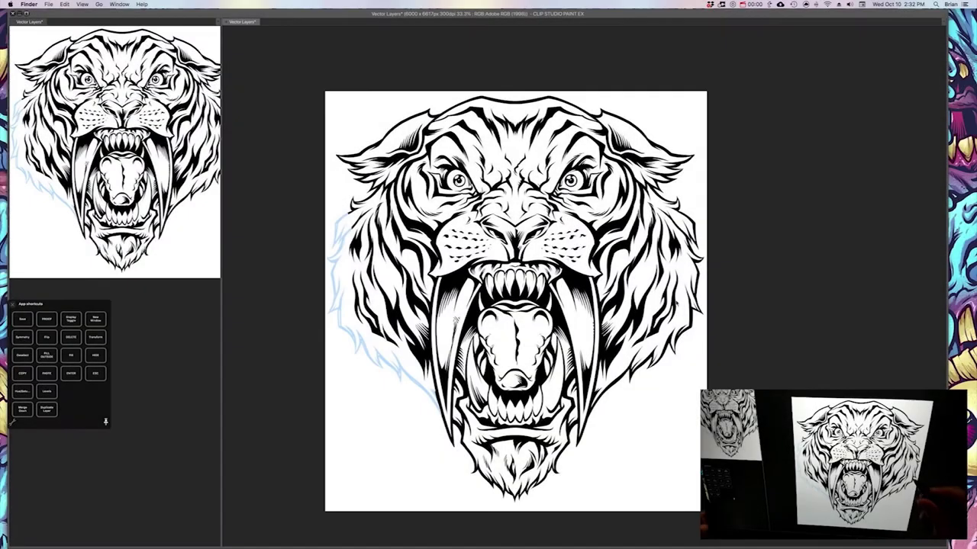
Make Layer 1, the vector layer above Pupil, active for inking the unfinished cheek fur of the tiger.
click(721, 279)
mouse_move(613, 313)
mouse_down()
mouse_move(645, 283)
mouse_move(632, 298)
mouse_up()
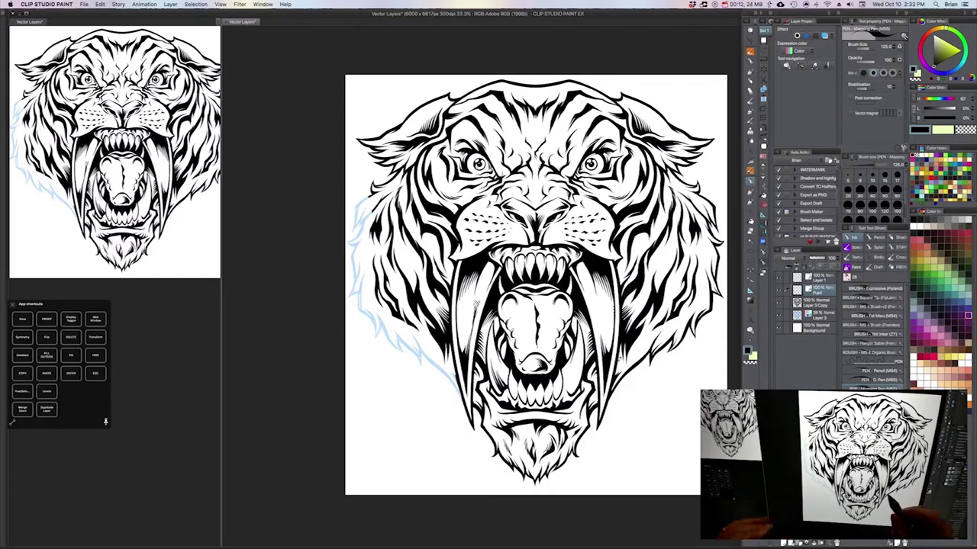
drag(611, 336, 602, 348)
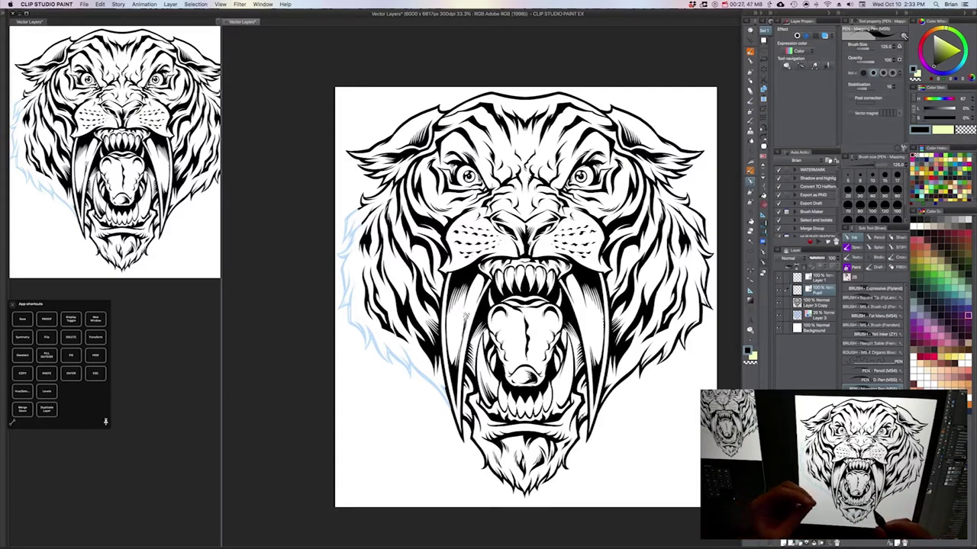
click(797, 280)
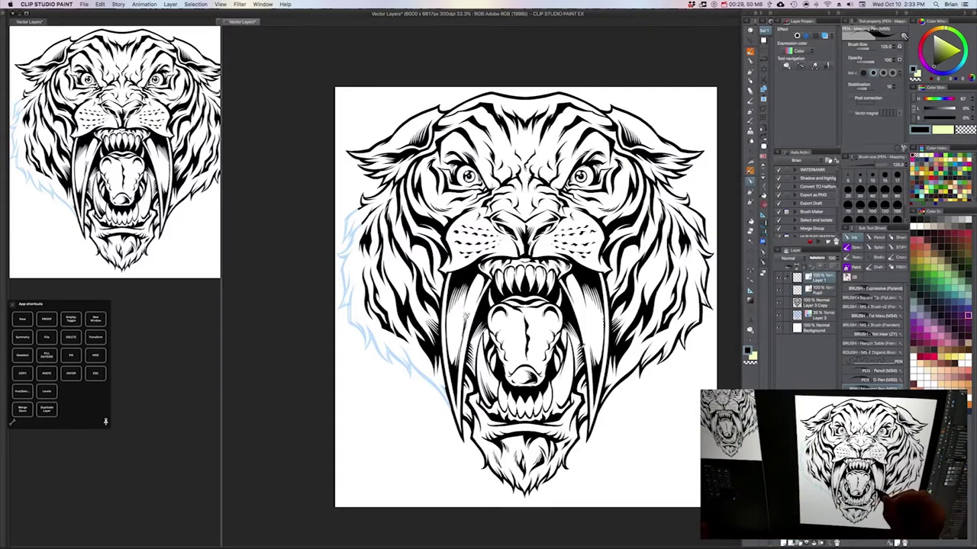
mouse_move(581, 347)
mouse_down()
mouse_move(584, 333)
mouse_move(577, 348)
mouse_up()
scroll(568, 360, up, 1)
key(super+minus)
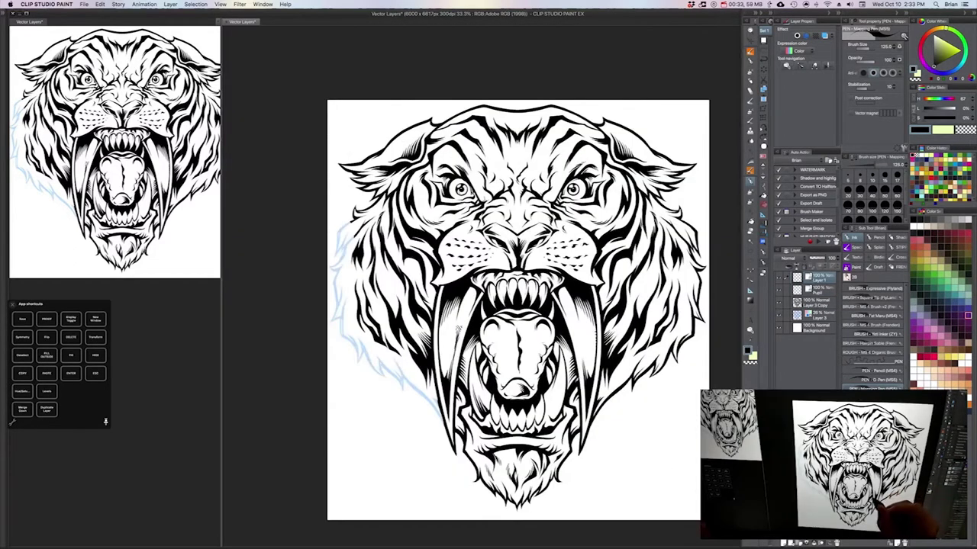
scroll(543, 382, up, 1)
drag(523, 373, 617, 338)
scroll(549, 311, up, 1)
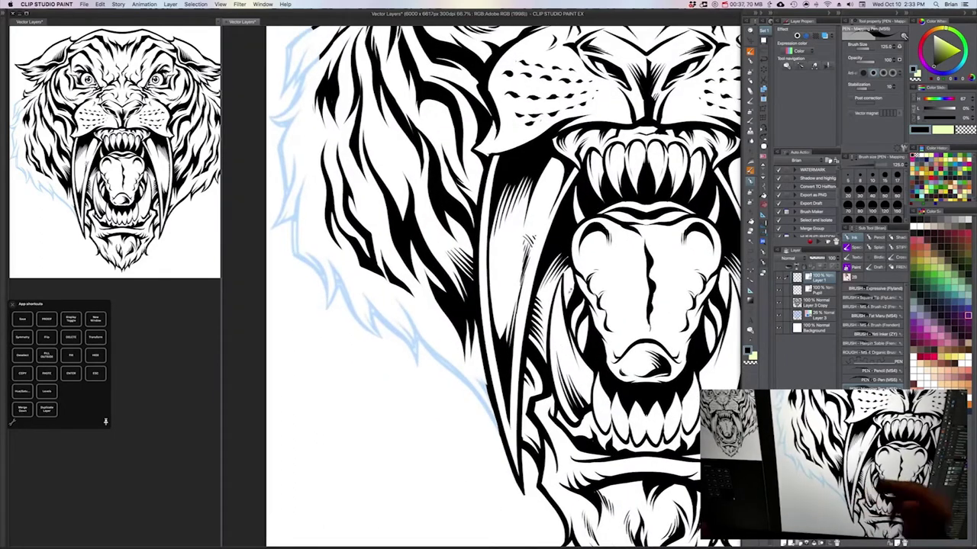
drag(521, 377, 499, 379)
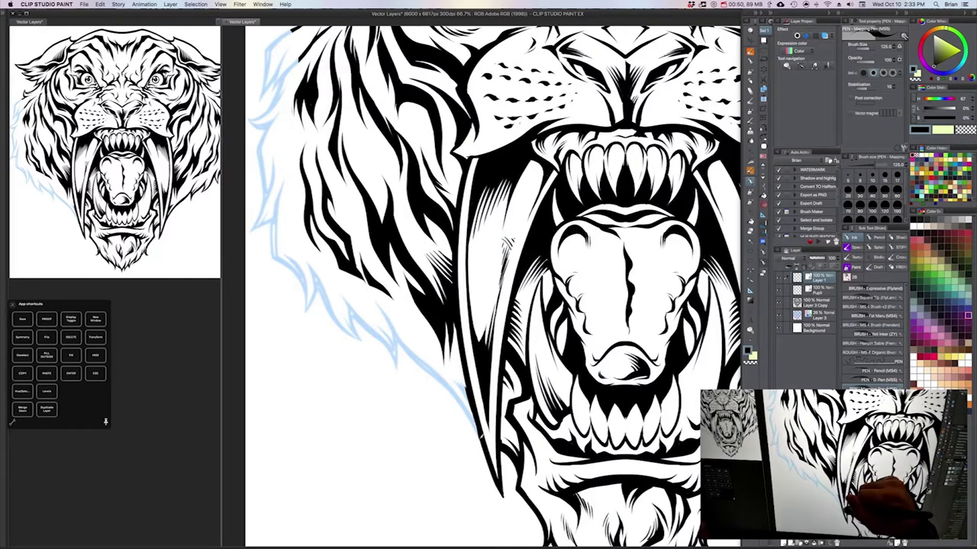
Ink the ragged cheek fur contour over the blue sketch from the fang upward with the Mapping Pen at size 200, crossing the lines at the fur tips.
mouse_move(480, 436)
mouse_down()
mouse_move(393, 326)
mouse_move(441, 382)
mouse_move(481, 455)
mouse_up()
key(bracketright)
key(bracketright)
key(bracketright)
key(ctrl+z)
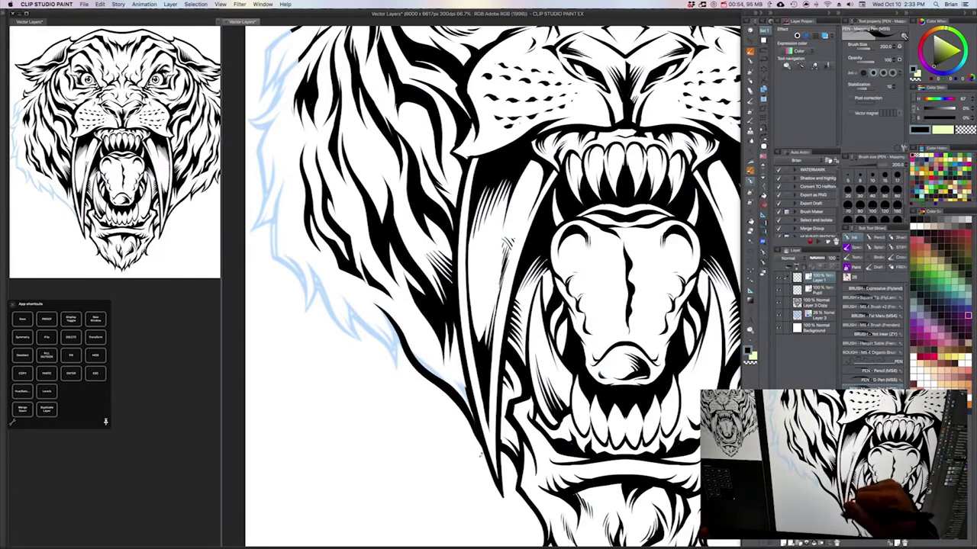
drag(340, 293, 363, 325)
mouse_move(360, 324)
mouse_down()
mouse_move(395, 380)
mouse_move(394, 366)
mouse_up()
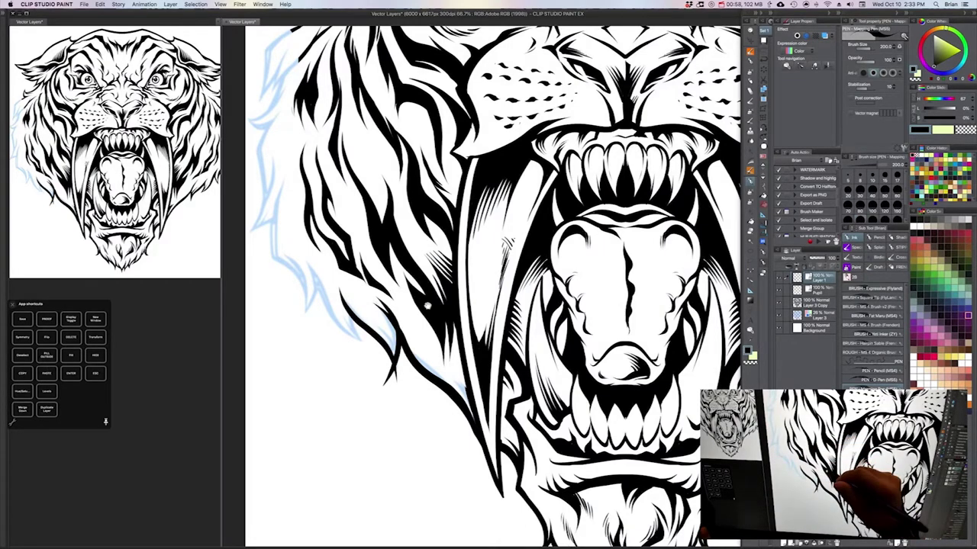
mouse_move(425, 306)
mouse_down()
mouse_move(484, 308)
mouse_move(433, 305)
mouse_move(439, 286)
mouse_move(453, 351)
mouse_up()
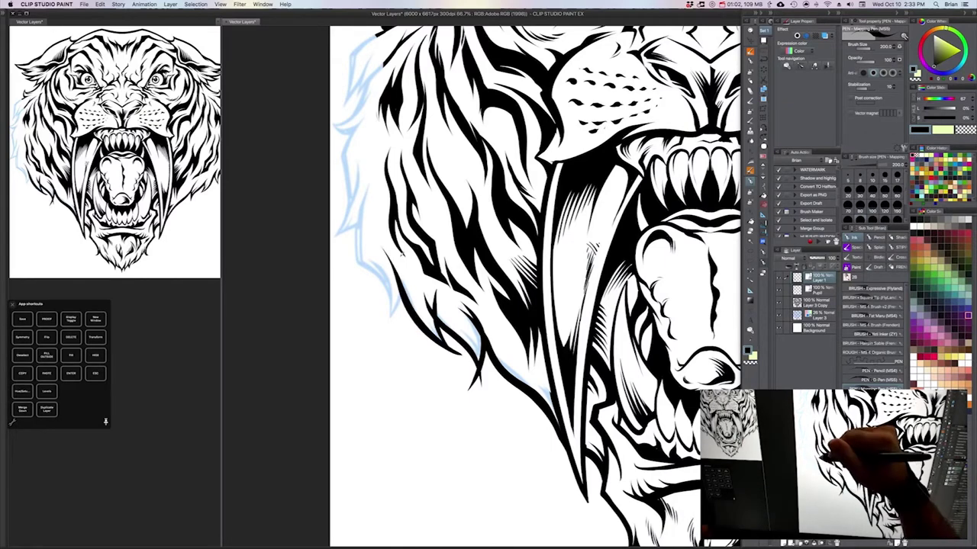
mouse_move(385, 249)
mouse_down()
mouse_move(398, 268)
mouse_move(383, 336)
mouse_move(406, 252)
mouse_up()
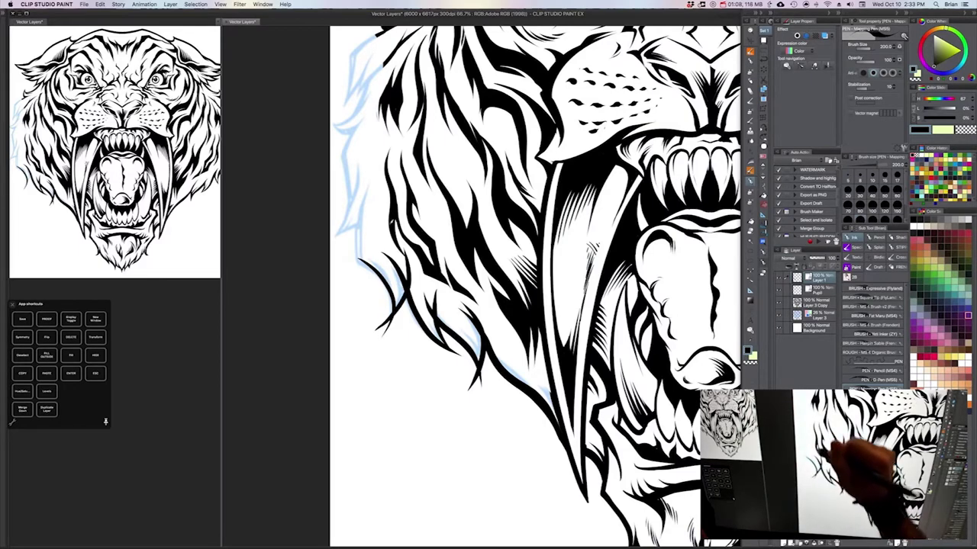
mouse_move(513, 284)
mouse_down()
mouse_move(530, 296)
mouse_move(464, 296)
mouse_up()
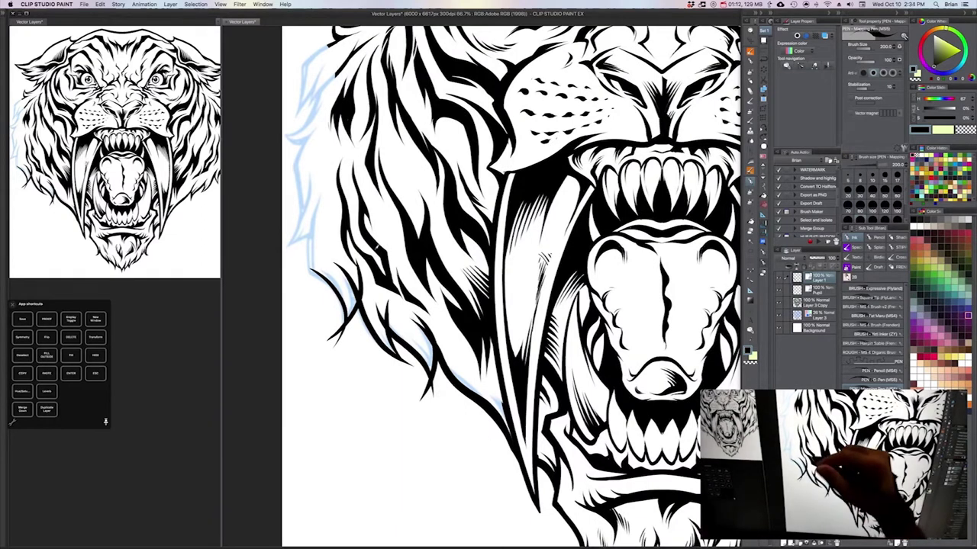
Trim the overshooting line ends at the inked fur tips with the Vector eraser, reducing its size to 50 and 40.
click(855, 267)
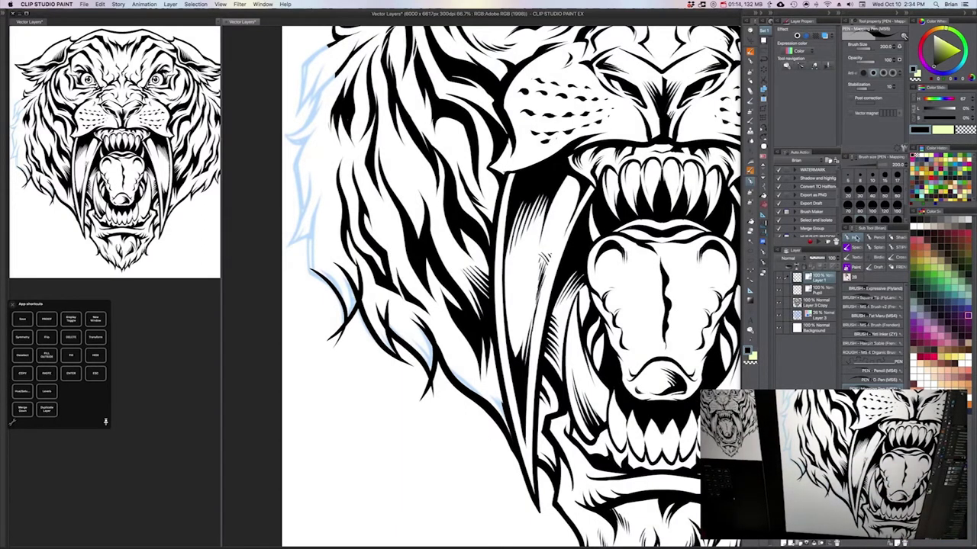
key(e)
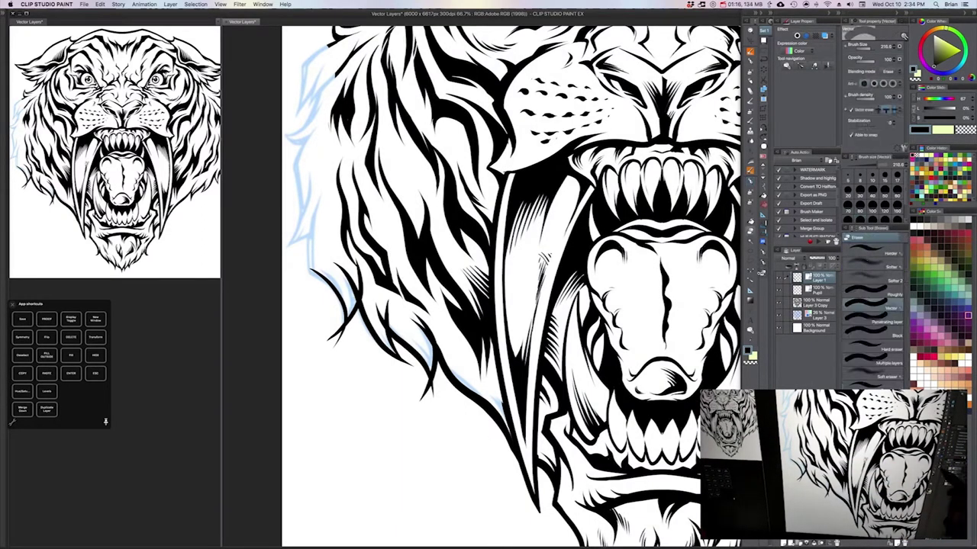
click(876, 298)
click(878, 309)
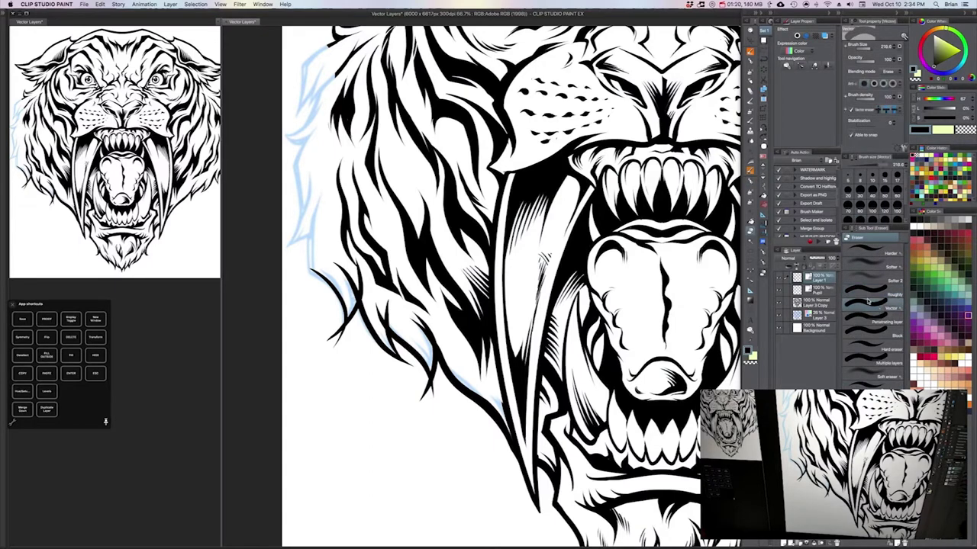
key([)
key([)
key([)
key([)
key([)
key([)
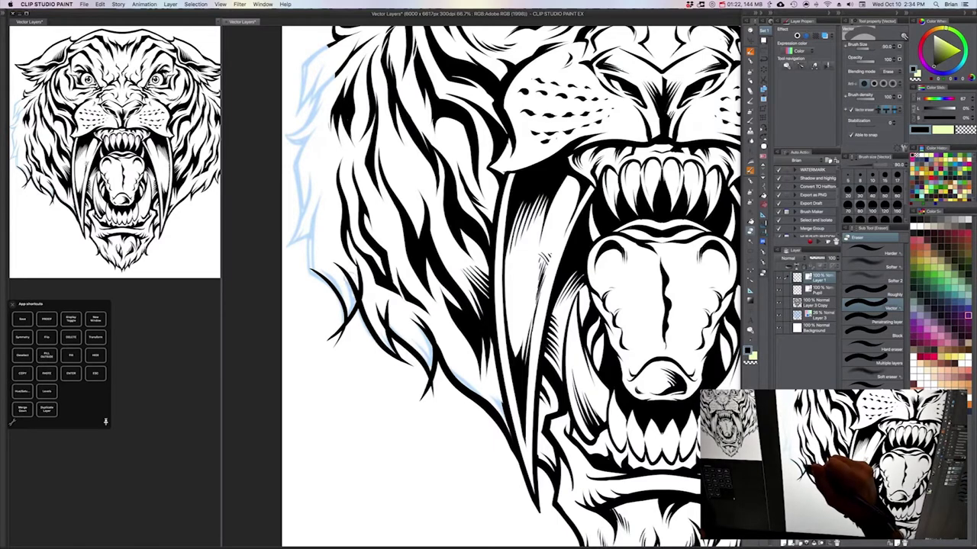
key([)
key([)
key([)
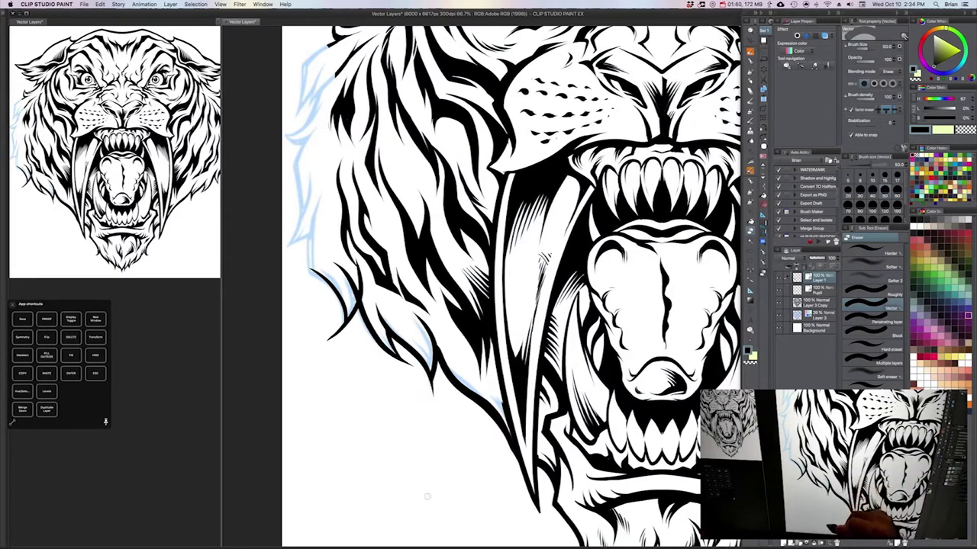
key(bracketleft)
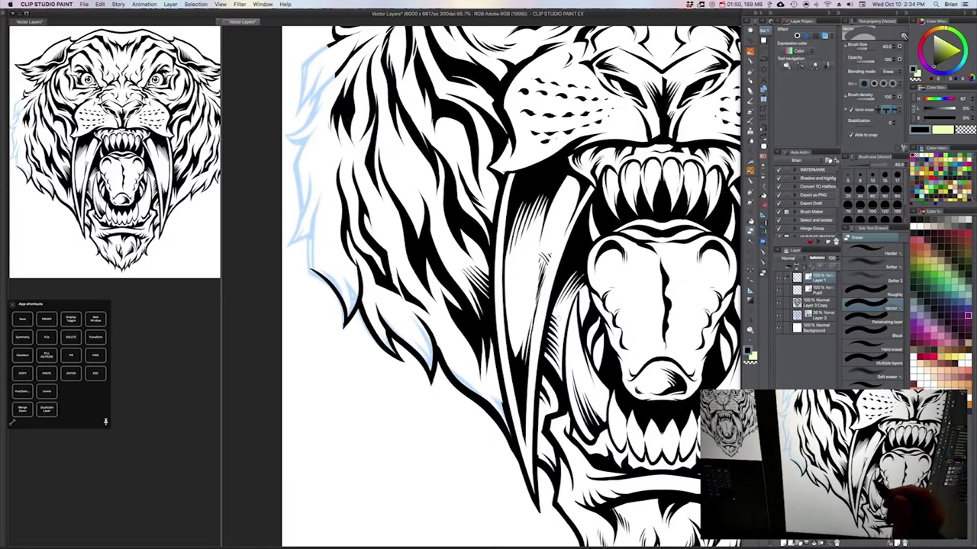
Toggle the Pupil layer's visibility to check its content and make that layer active.
mouse_move(609, 288)
mouse_down()
mouse_move(573, 377)
mouse_move(570, 413)
mouse_up()
drag(552, 326, 557, 443)
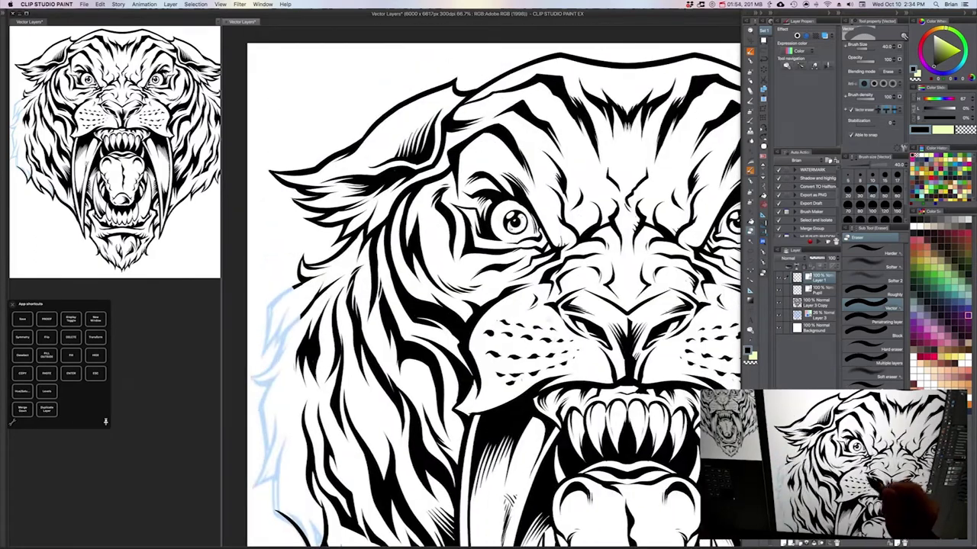
key(super+plus)
drag(537, 272, 538, 319)
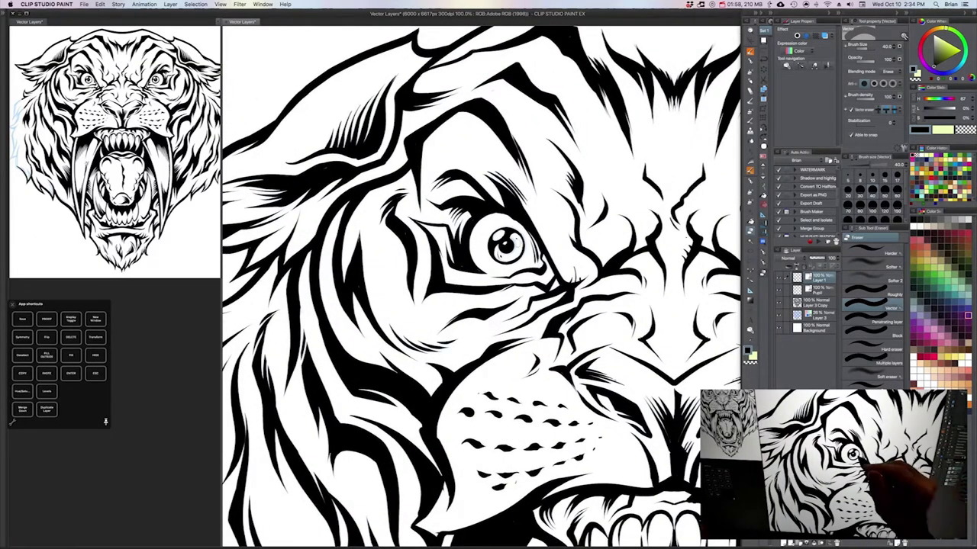
click(778, 290)
click(778, 291)
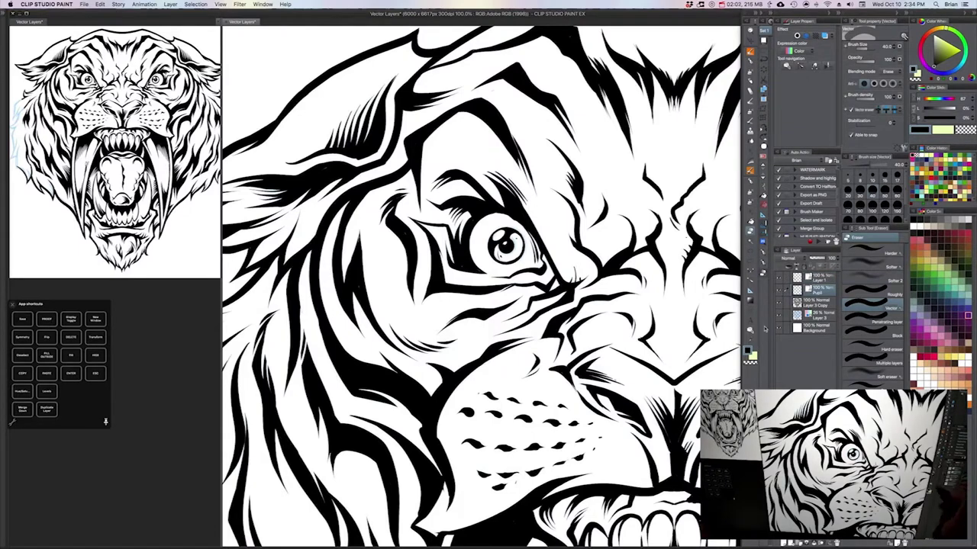
Transform the vector artwork on the Pupil layer, enlarging it to several times its size over the surrounding face.
drag(520, 342, 514, 366)
key(super+t)
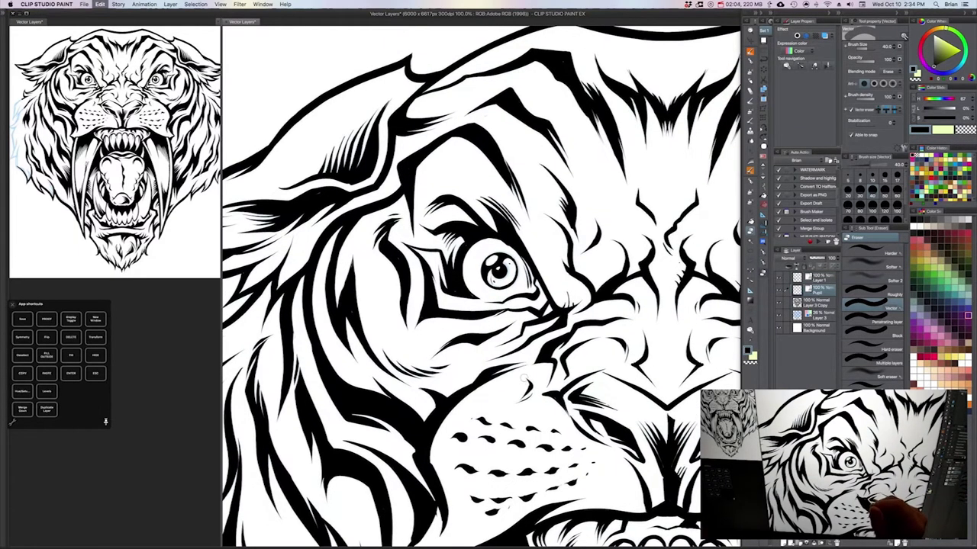
drag(521, 254, 662, 271)
key(Return)
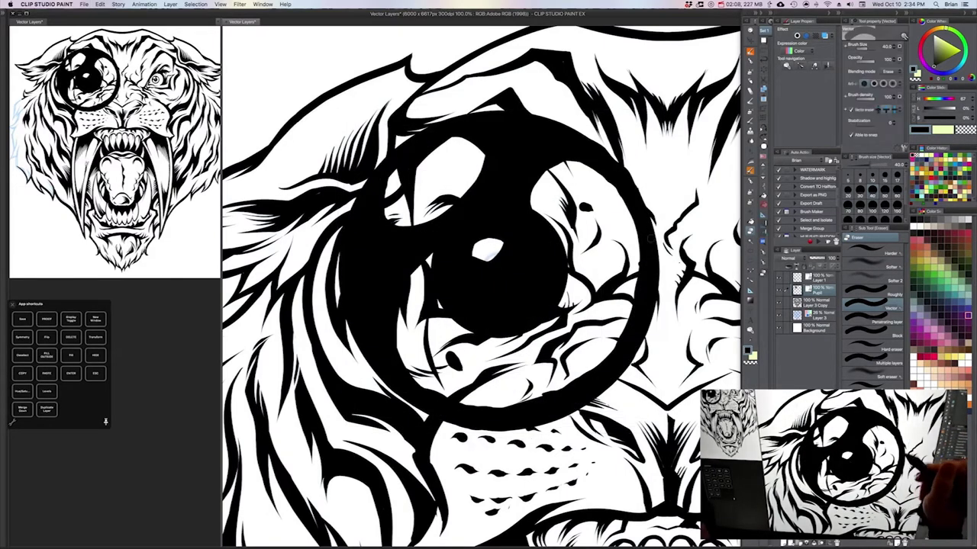
Examine the edges of the enlarged vector pupil and undo the enlargement.
scroll(632, 327, up, 1)
scroll(633, 328, down, 1)
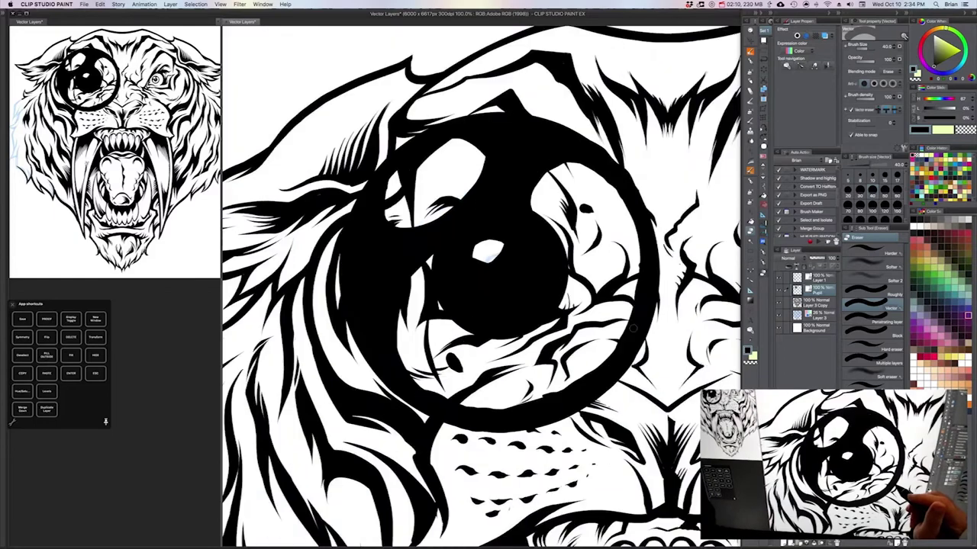
key(super+z)
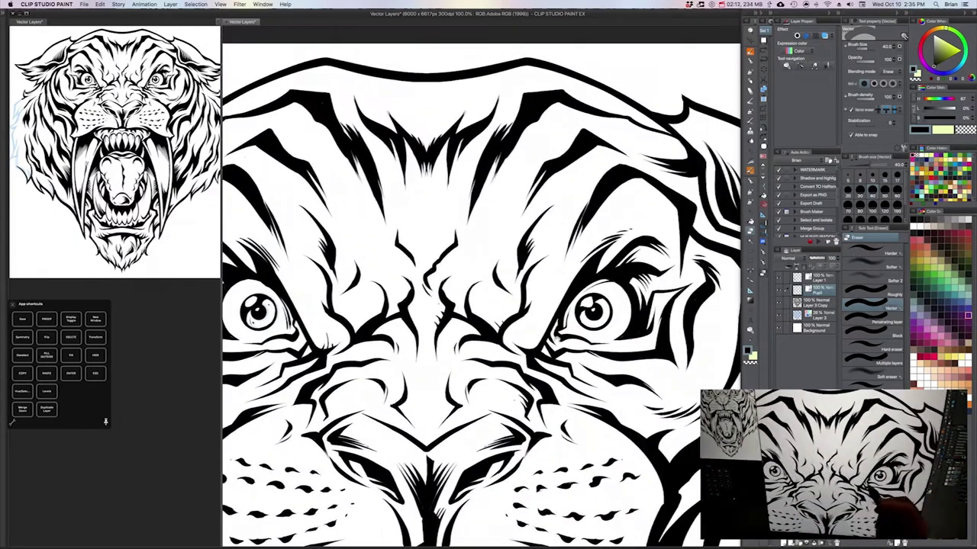
Lasso the other eye and enlarge it to several times its size on the raster layer Layer 3 Copy.
scroll(562, 295, up, 2)
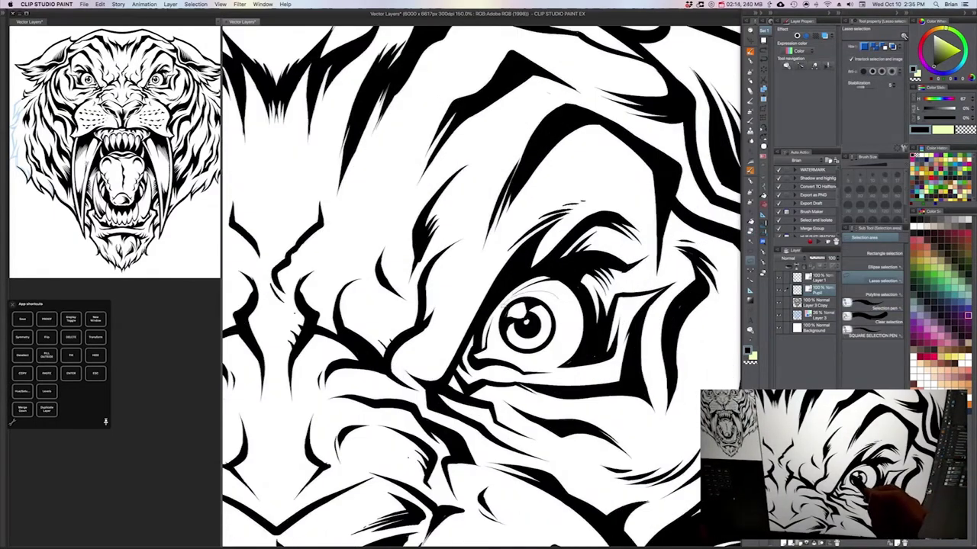
click(802, 303)
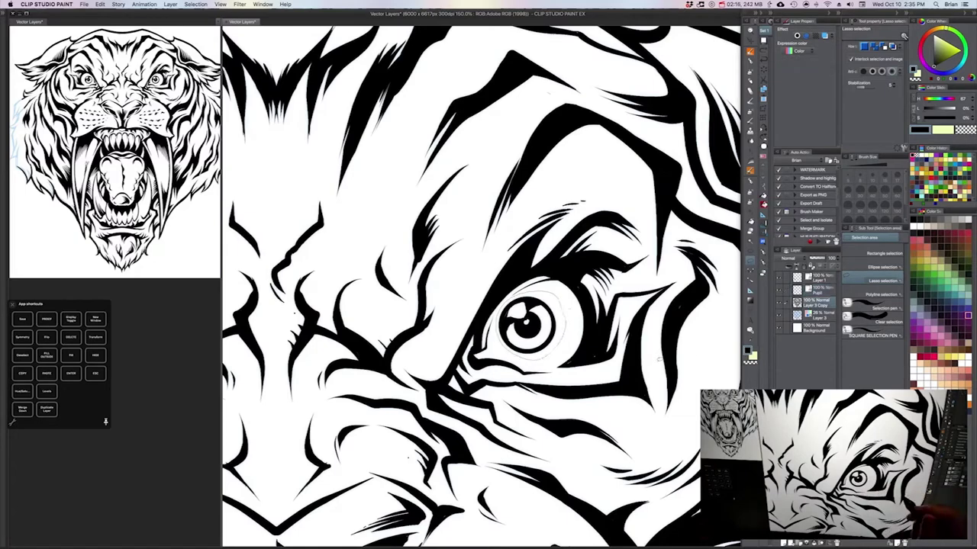
key(super+t)
scroll(638, 333, down, 1)
scroll(638, 333, down, 1)
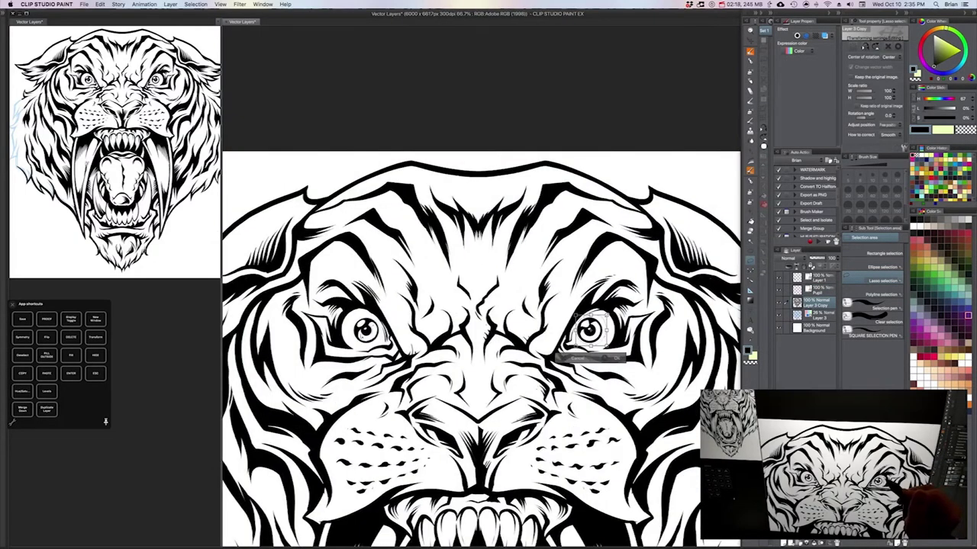
drag(609, 312, 700, 222)
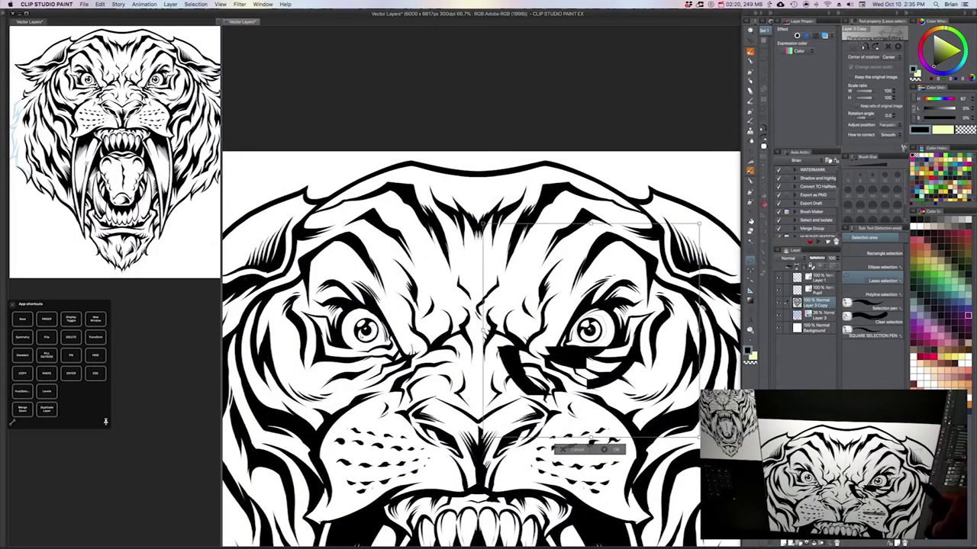
key(Return)
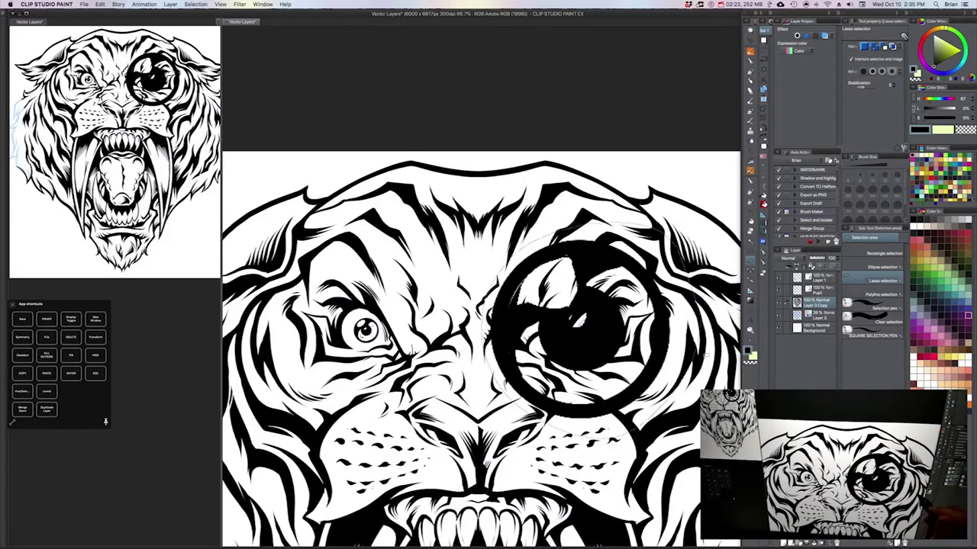
Examine the edges of the enlarged raster eye up close and undo its enlargement.
scroll(704, 359, up, 1)
scroll(700, 358, up, 1)
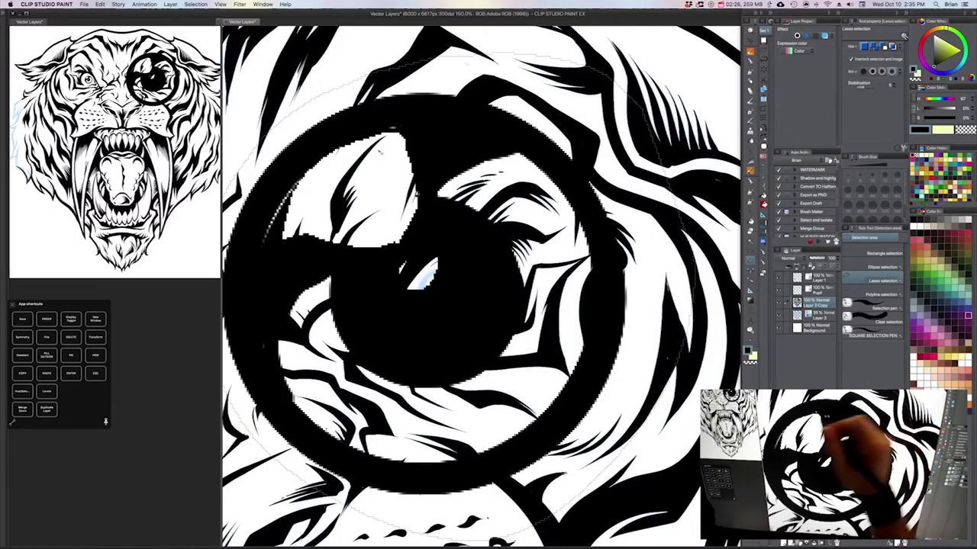
scroll(616, 368, down, 1)
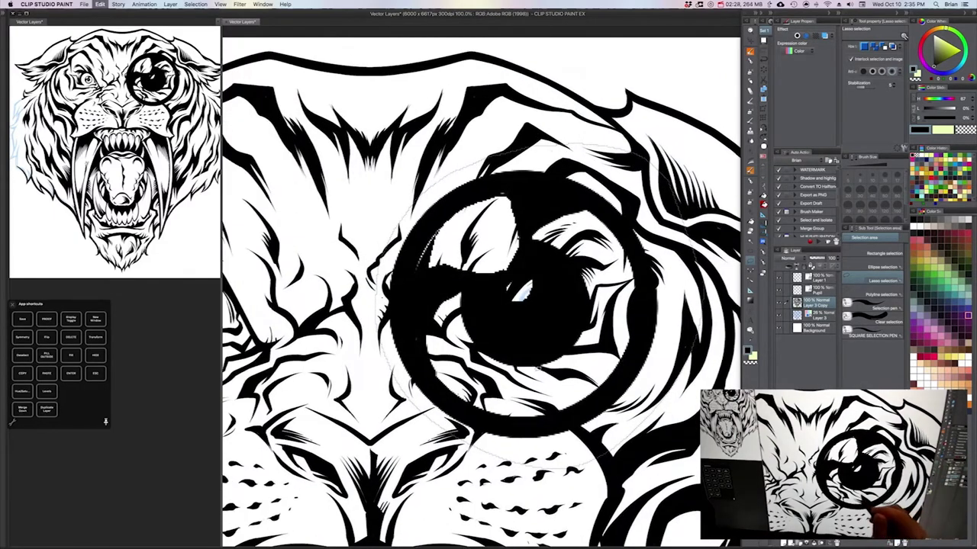
key(super+z)
scroll(616, 368, down, 1)
drag(601, 340, 616, 320)
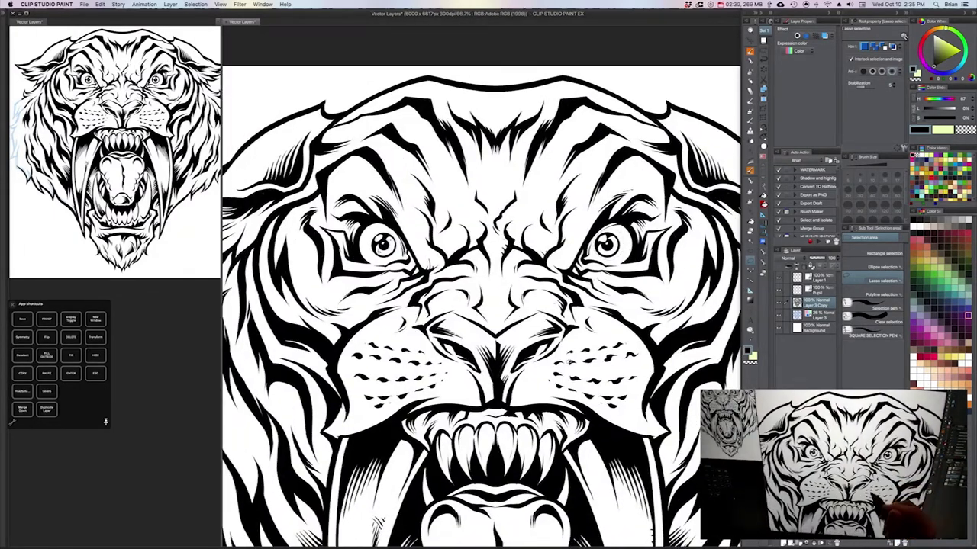
On vector Layer 1, reshape the jaw fur outline beside the long fang by moving its control points with the Object tool.
drag(548, 472, 595, 313)
scroll(594, 313, down, 1)
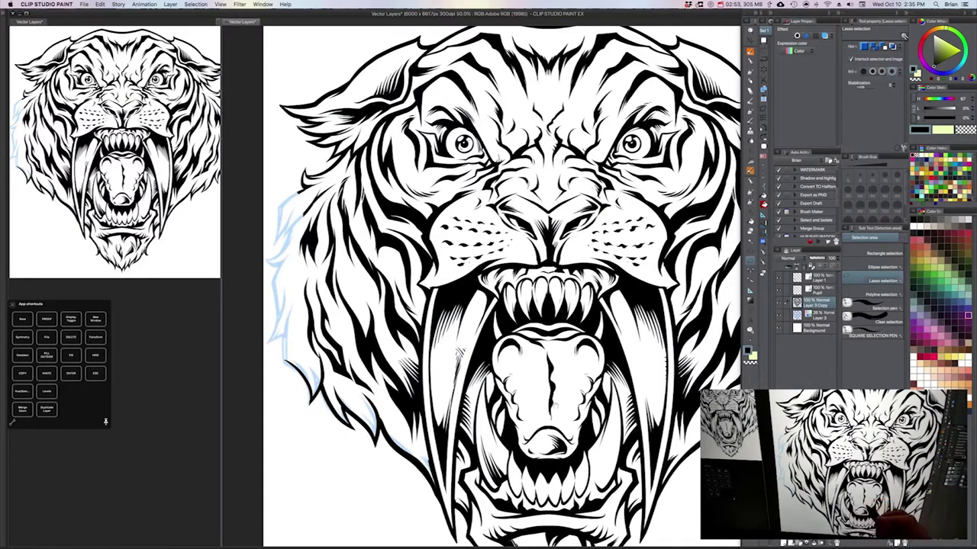
mouse_move(573, 363)
mouse_down()
mouse_move(634, 276)
mouse_move(570, 296)
mouse_move(593, 287)
mouse_up()
key(super+plus)
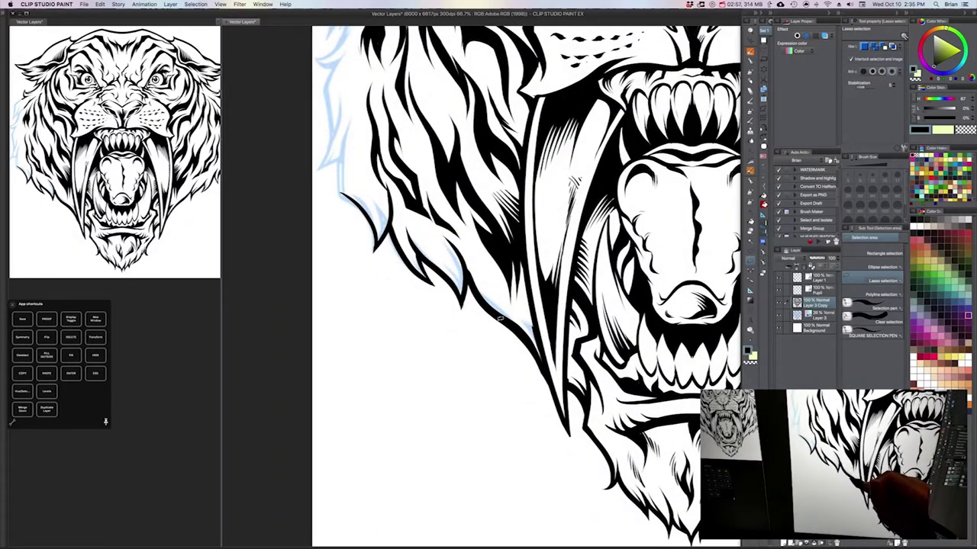
key(p)
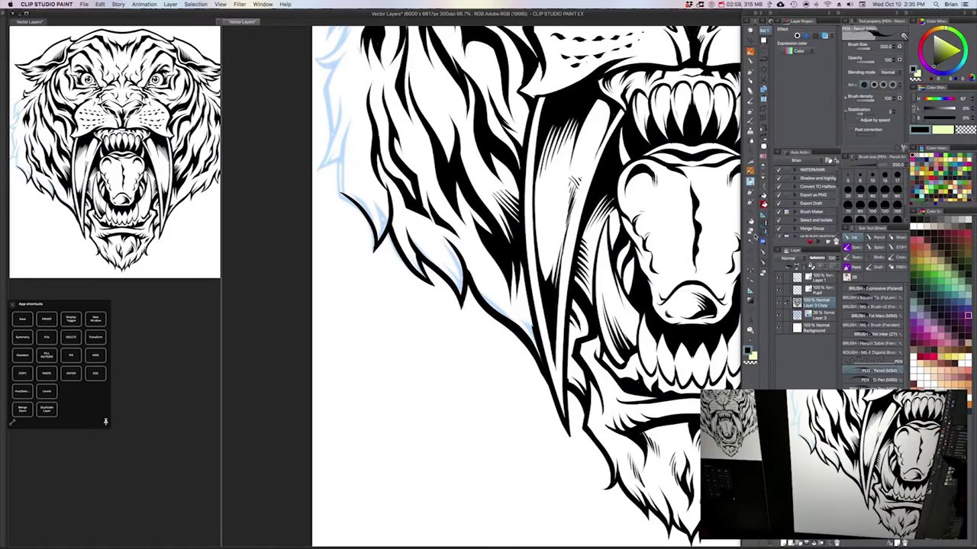
key(o)
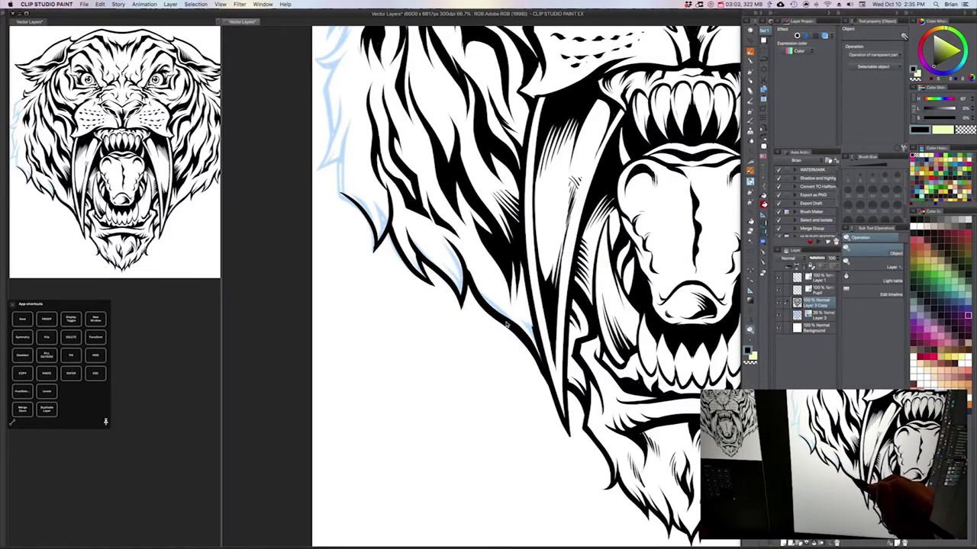
click(876, 252)
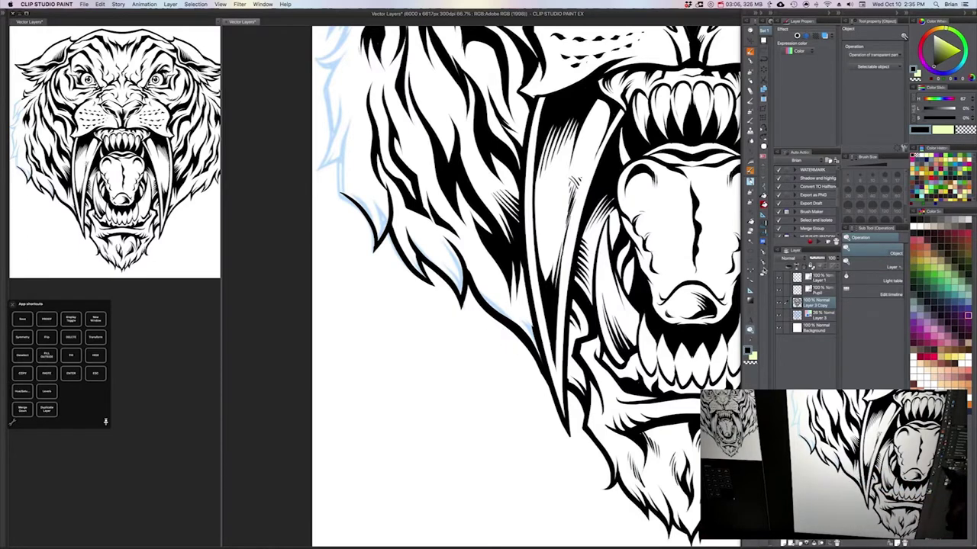
click(801, 276)
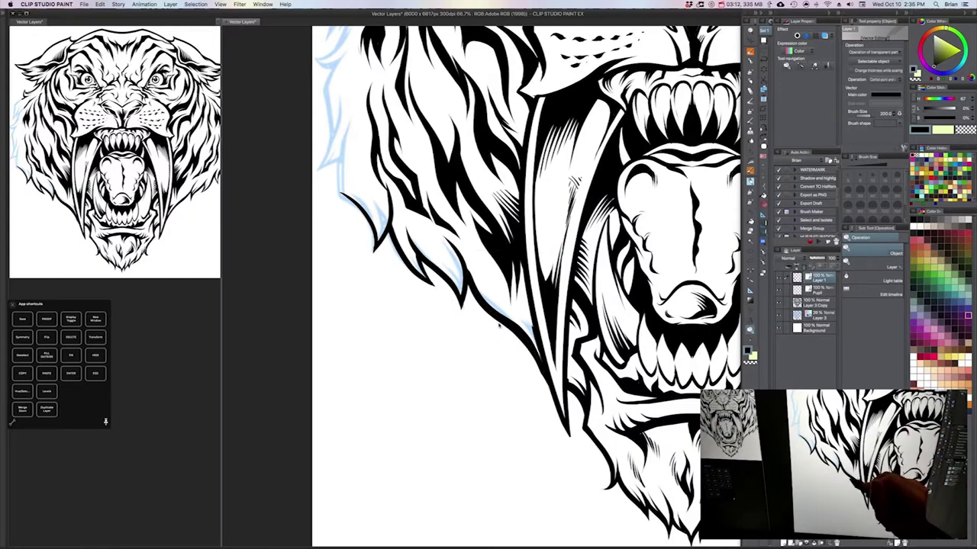
click(504, 320)
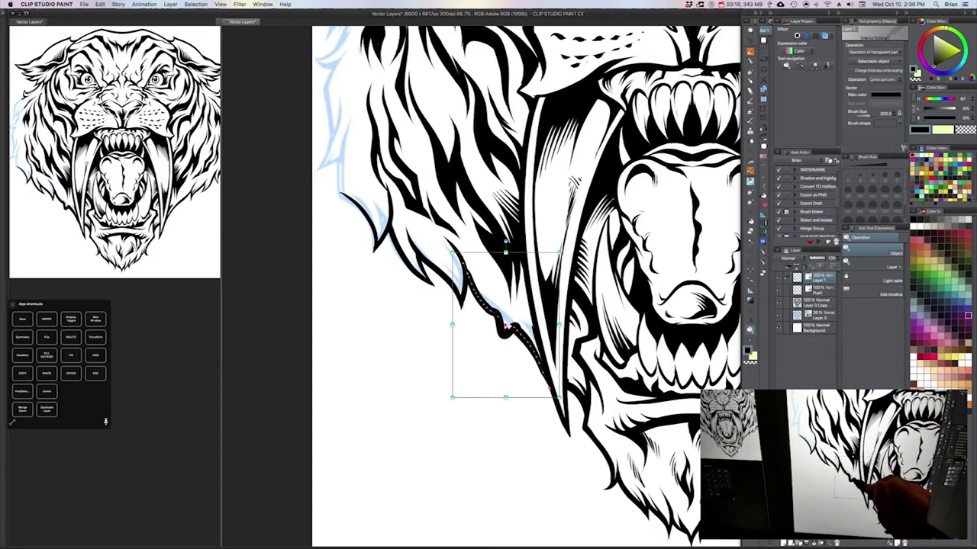
drag(462, 264, 463, 259)
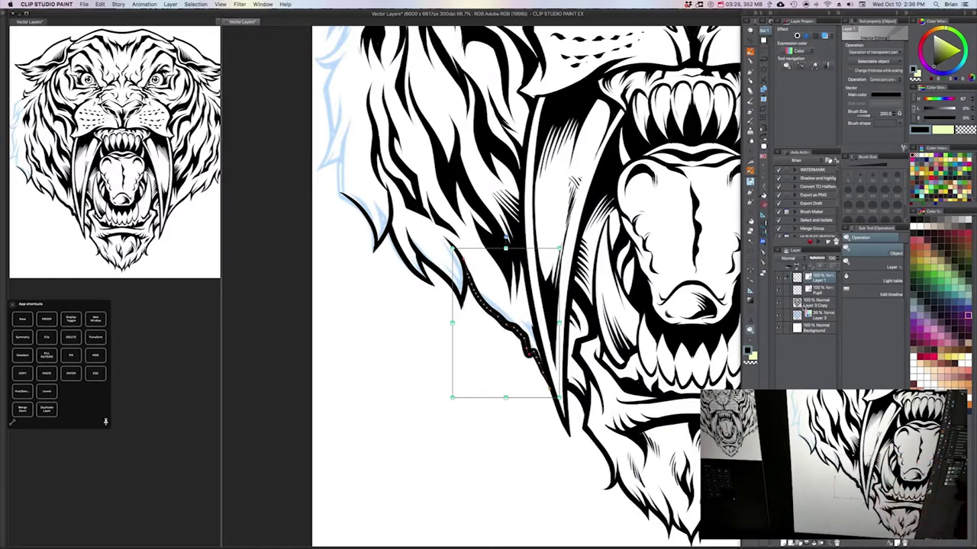
Distort the fur outline beside the fang on Layer 1 with the Pinch vector line tool.
click(765, 242)
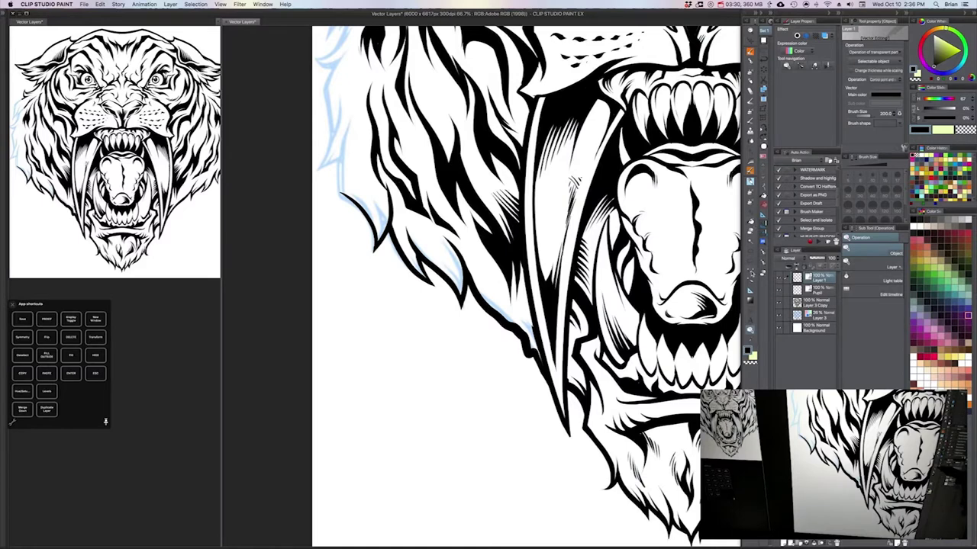
click(751, 273)
click(751, 280)
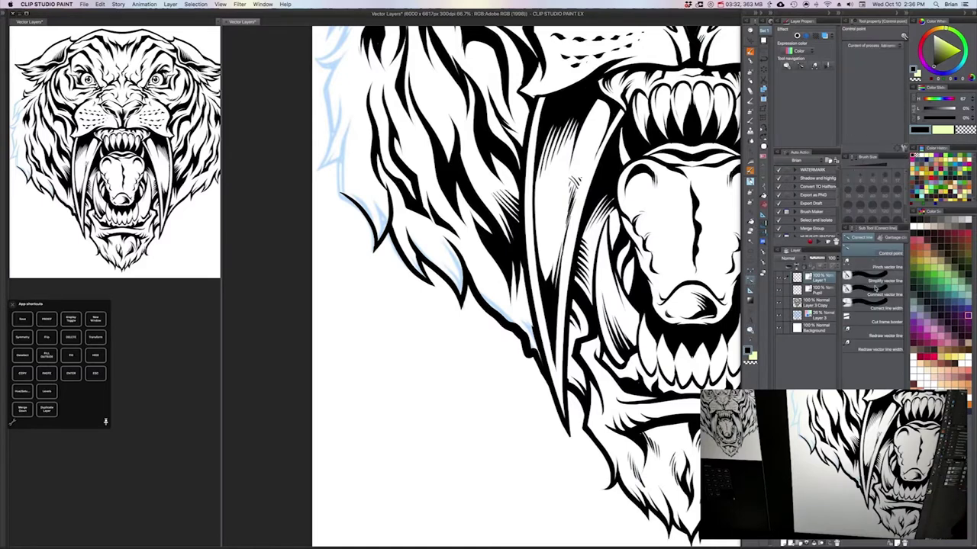
click(864, 267)
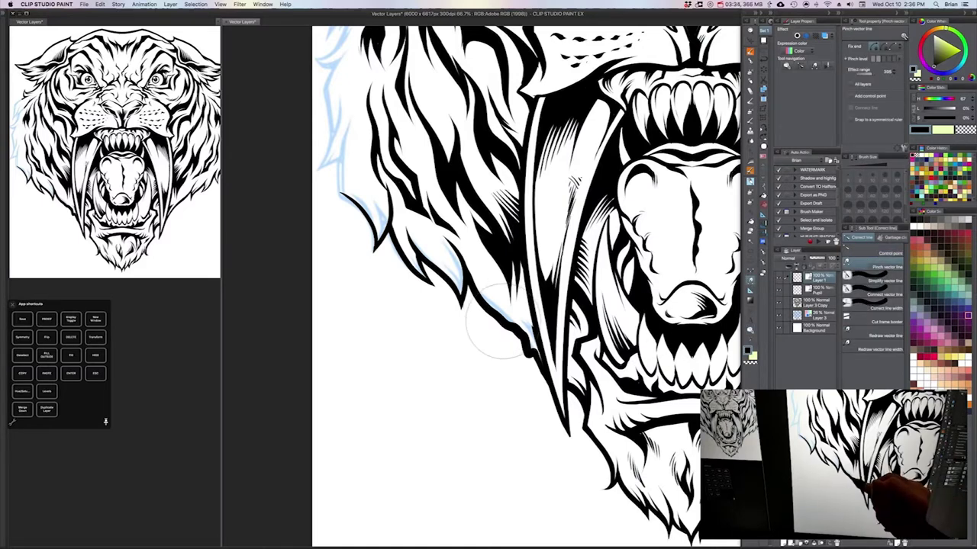
mouse_move(496, 321)
mouse_down()
mouse_move(471, 279)
mouse_move(408, 266)
mouse_move(461, 275)
mouse_up()
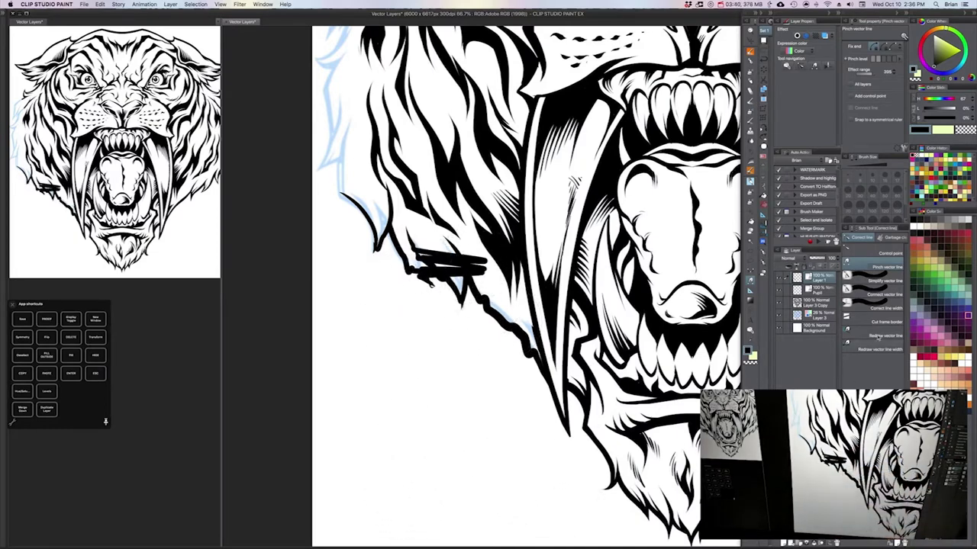
key(super+minus)
key(super+minus)
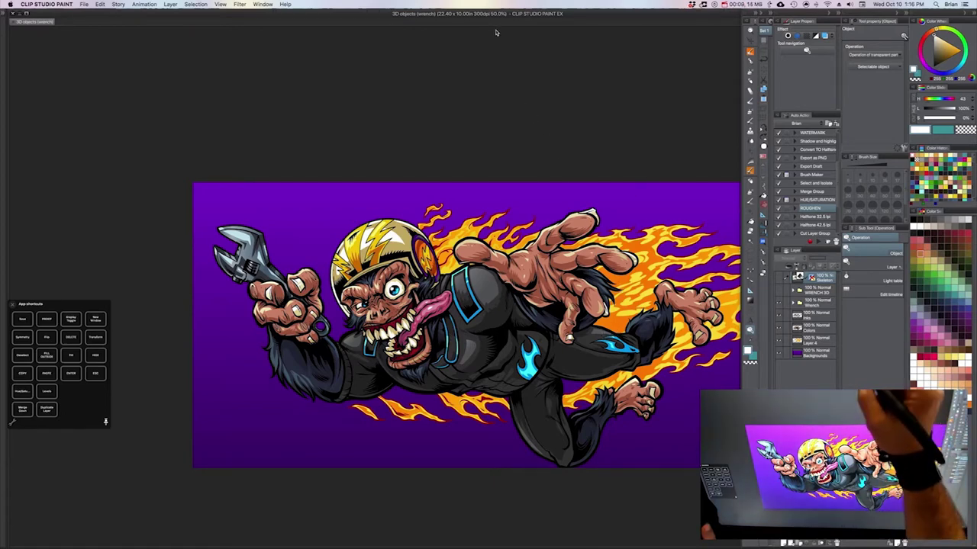
In the 3D objects (wrench) illustration, import the Monkey-Wrench 3D model file onto the canvas.
drag(524, 296, 526, 294)
key(super+plus)
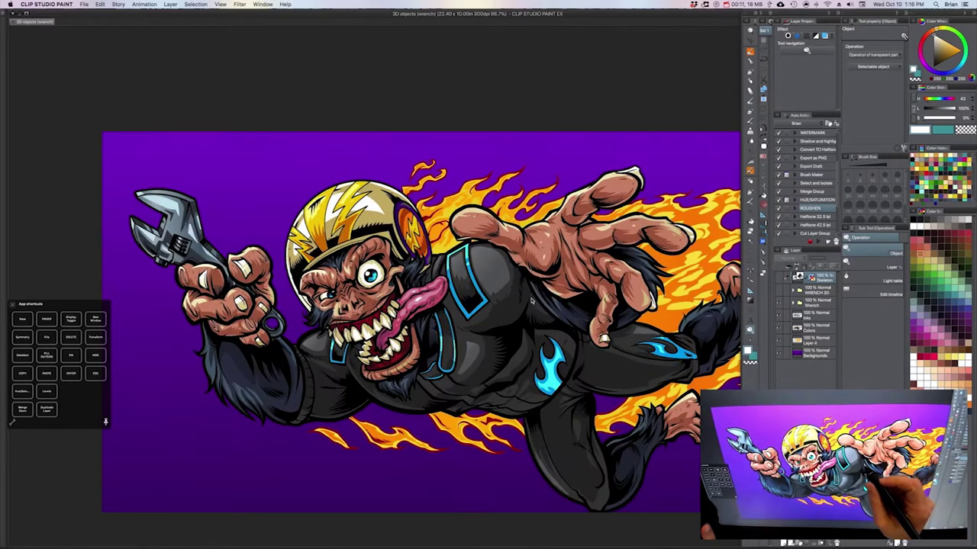
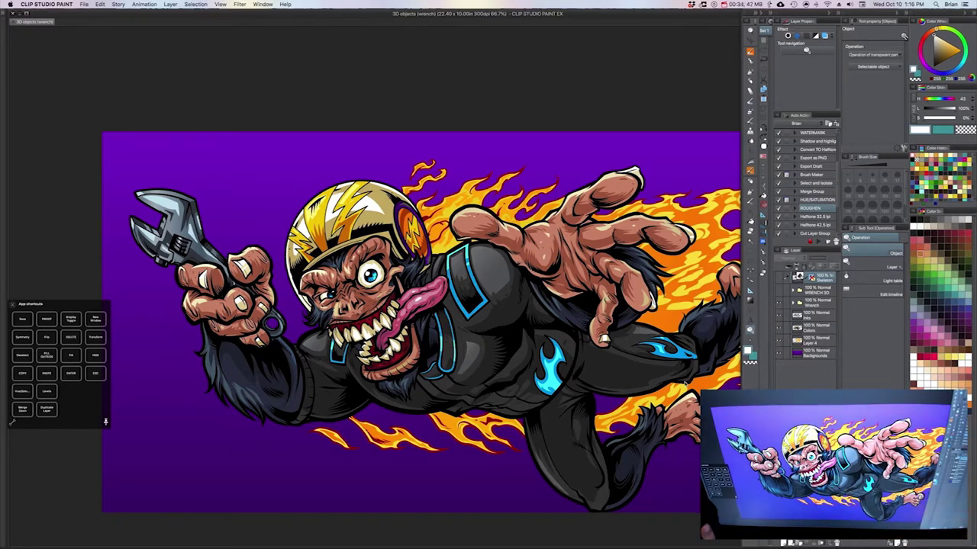
key(Tab)
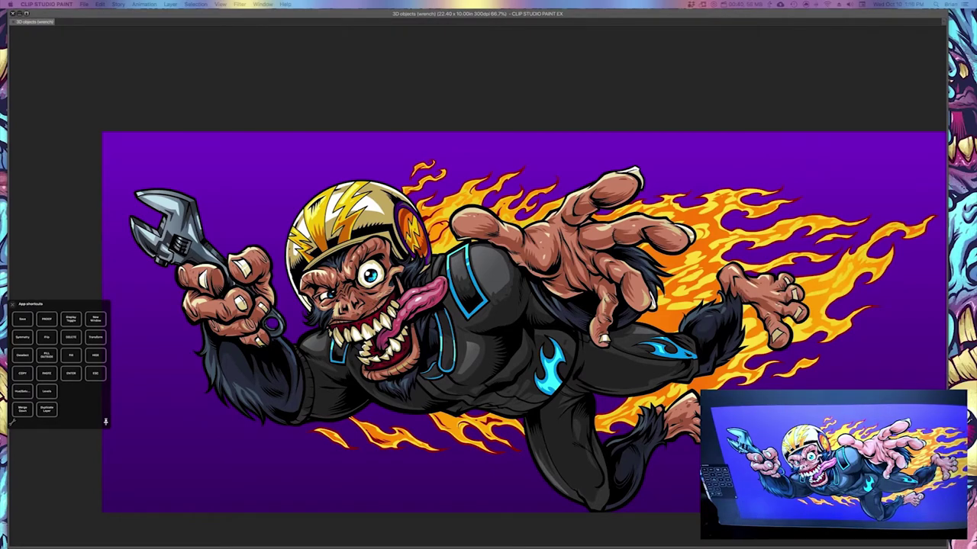
drag(534, 547, 513, 220)
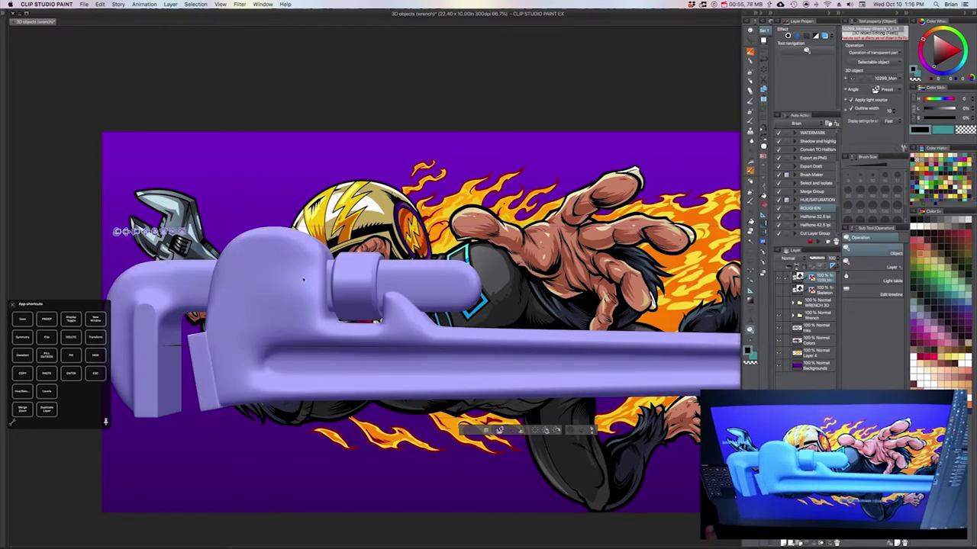
Select the imported wrench model, then move, tilt and shrink it over the character's torso.
click(301, 291)
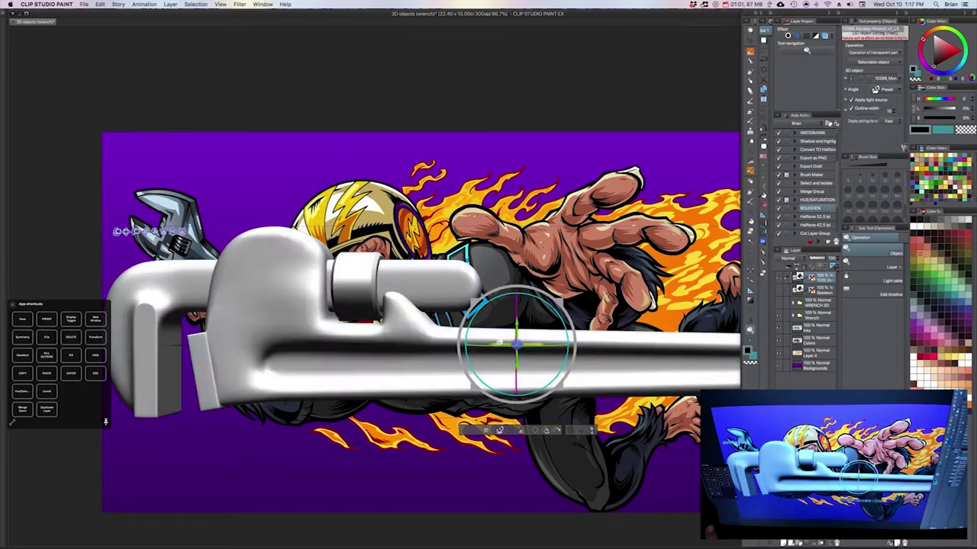
drag(500, 343, 538, 316)
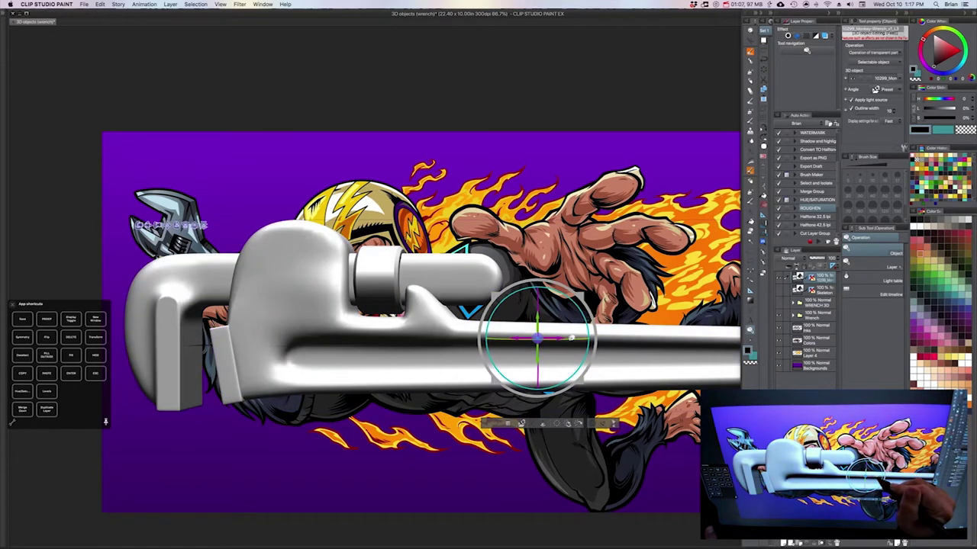
drag(581, 337, 543, 320)
drag(546, 242, 548, 261)
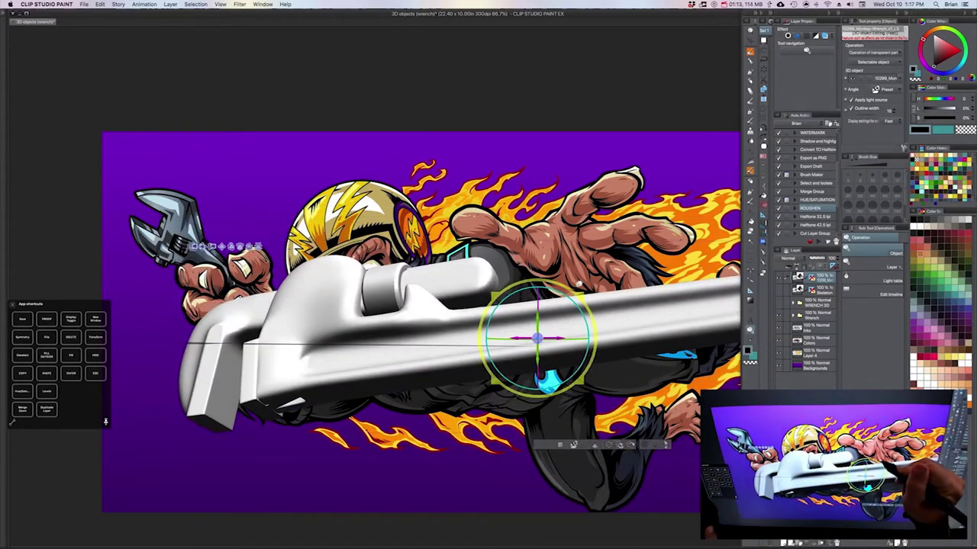
mouse_move(574, 293)
mouse_down()
mouse_move(583, 273)
mouse_move(570, 301)
mouse_up()
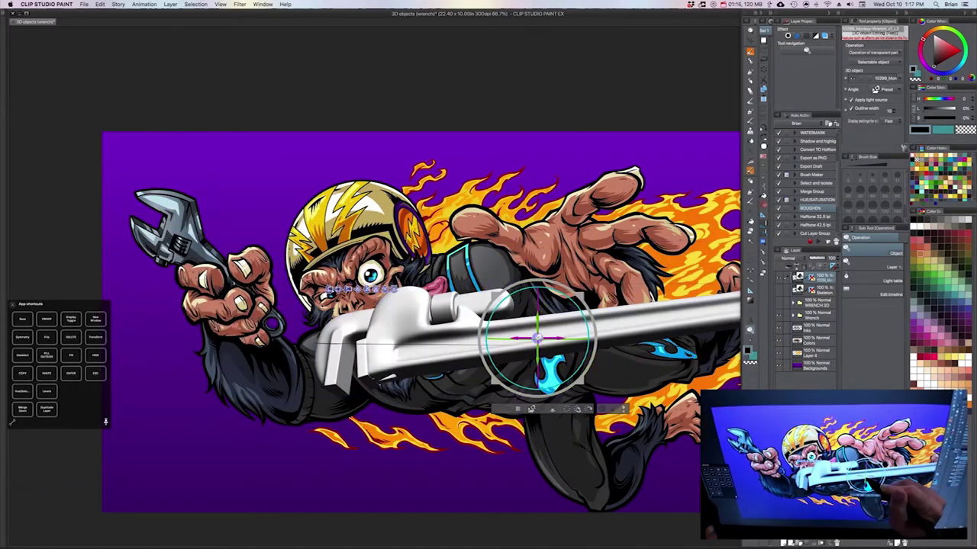
Rotate the wrench model about its axes until its handle slopes down toward the character's legs.
drag(496, 337, 588, 345)
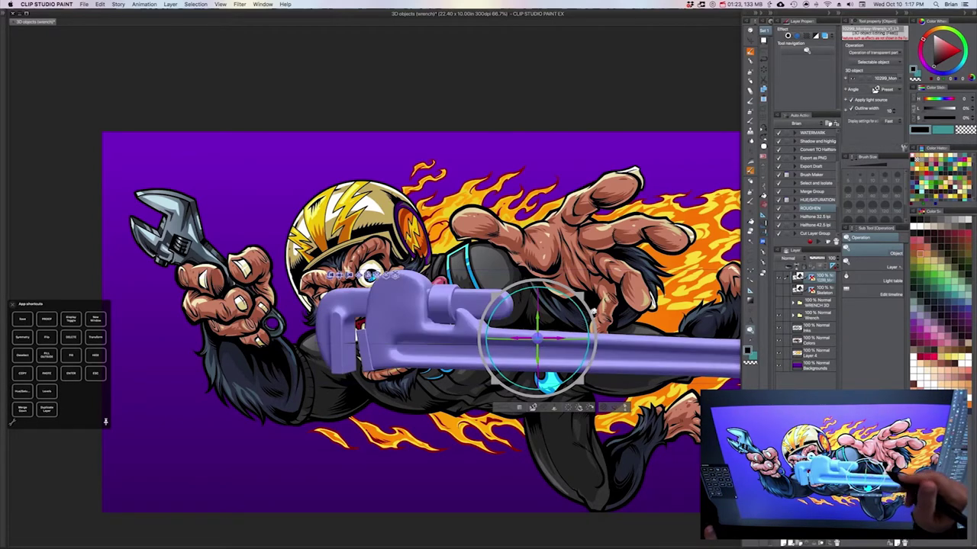
mouse_move(561, 283)
mouse_down()
mouse_move(597, 290)
mouse_move(563, 276)
mouse_move(560, 289)
mouse_move(534, 292)
mouse_move(551, 281)
mouse_move(545, 286)
mouse_up()
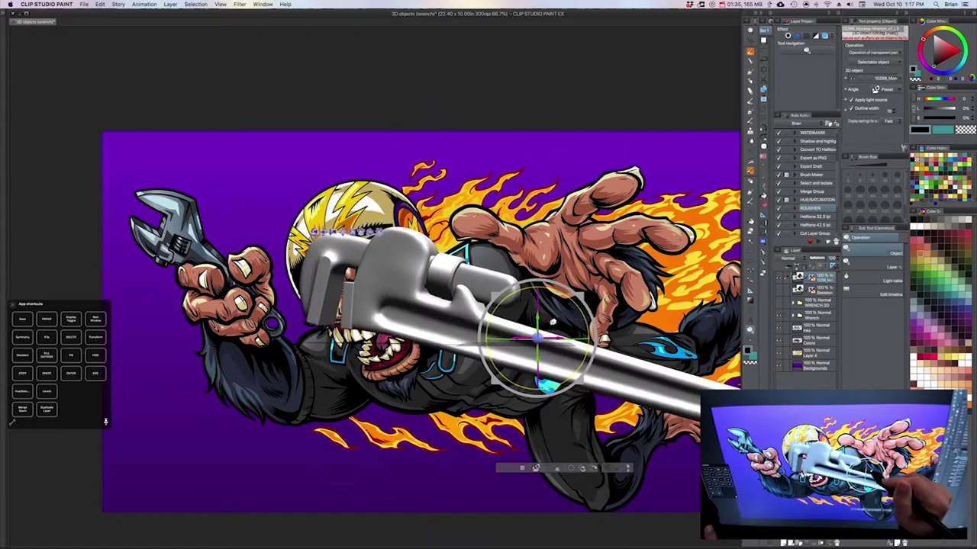
drag(553, 322, 553, 310)
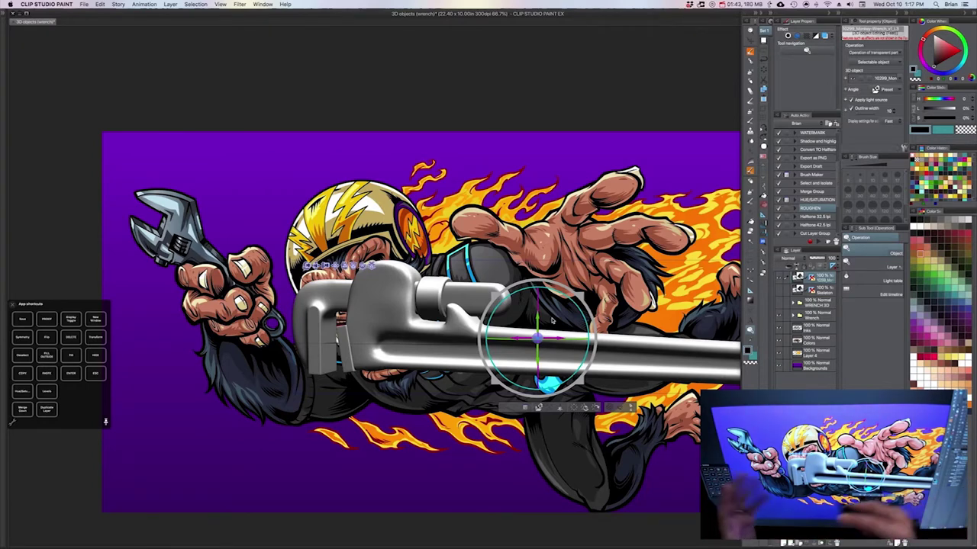
mouse_move(547, 285)
mouse_down()
mouse_move(547, 302)
mouse_move(530, 282)
mouse_move(536, 292)
mouse_up()
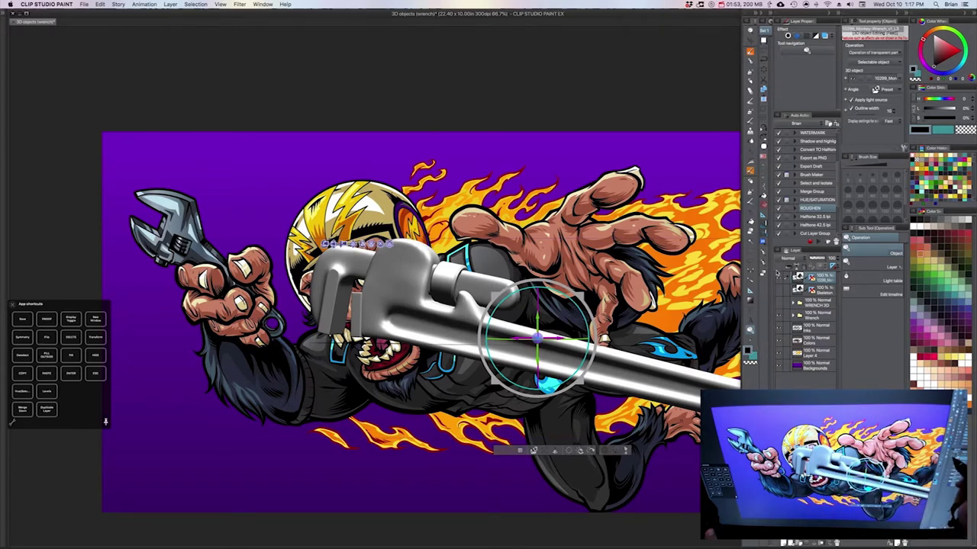
Hide the imported wrench model and the Wrench folder, then show and expand the WRENCH 3D folder.
click(779, 306)
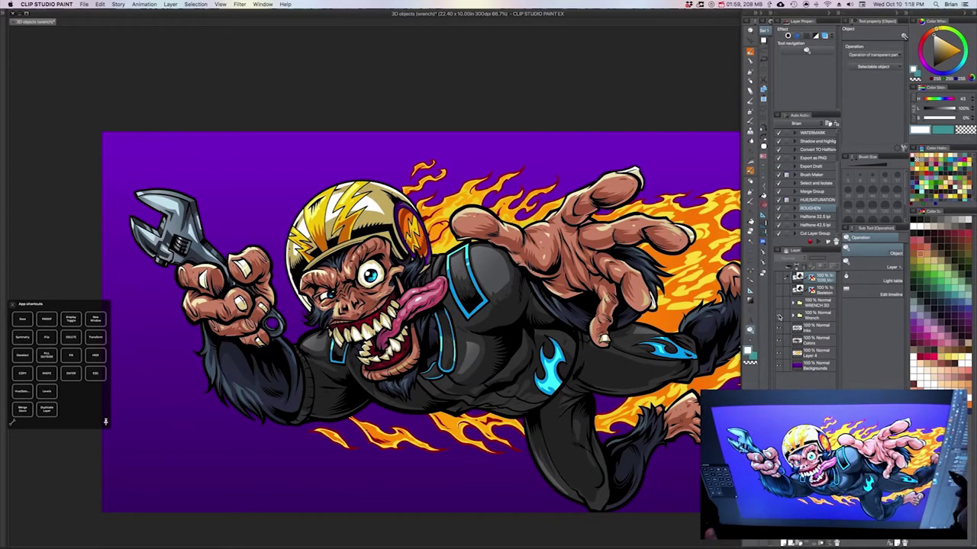
click(779, 314)
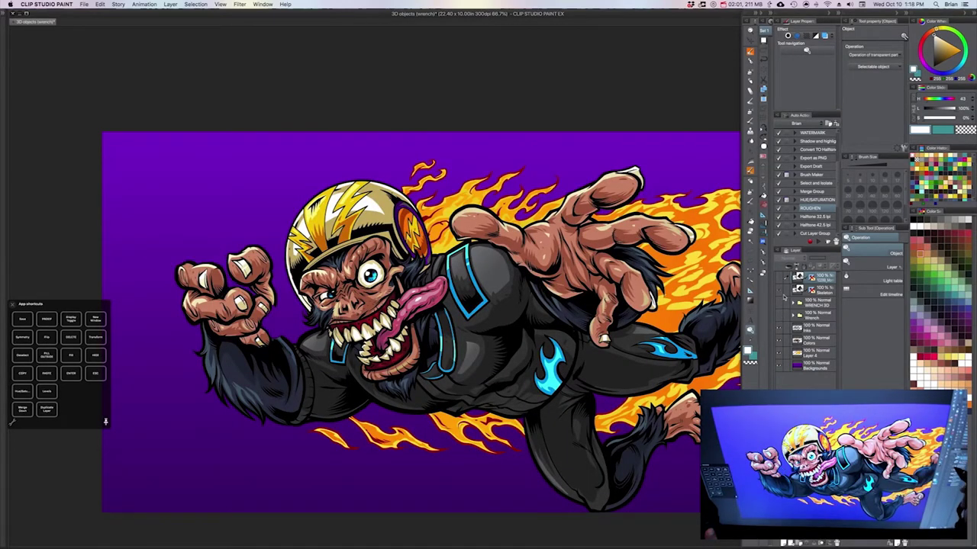
click(783, 301)
click(782, 301)
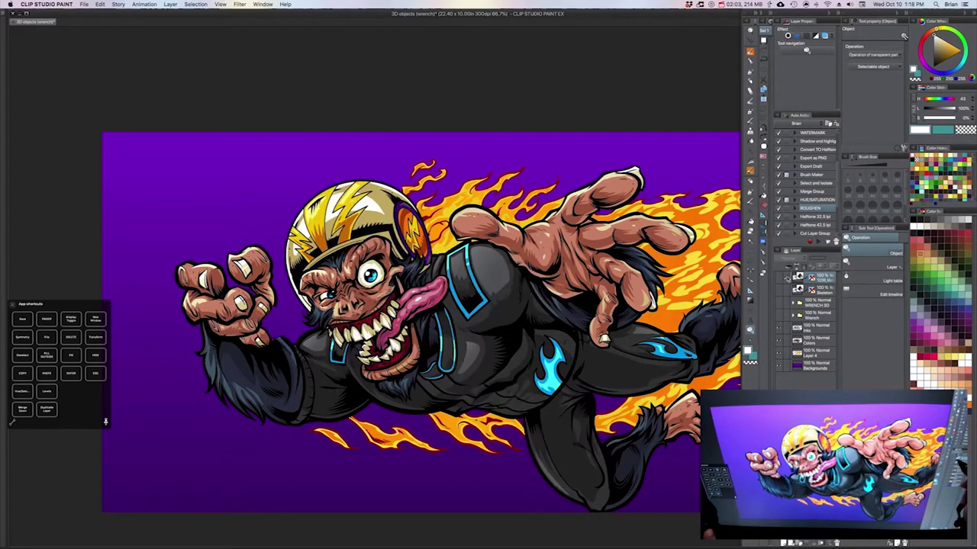
click(780, 303)
click(793, 302)
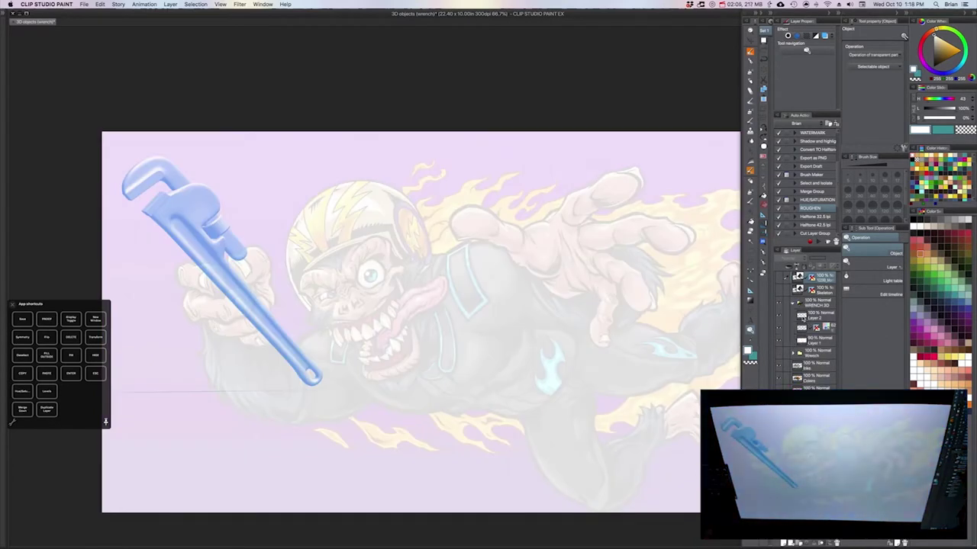
Switch the Layer color effect off and on again for the 3D wrench layer in the WRENCH 3D folder.
click(805, 317)
click(806, 323)
click(824, 35)
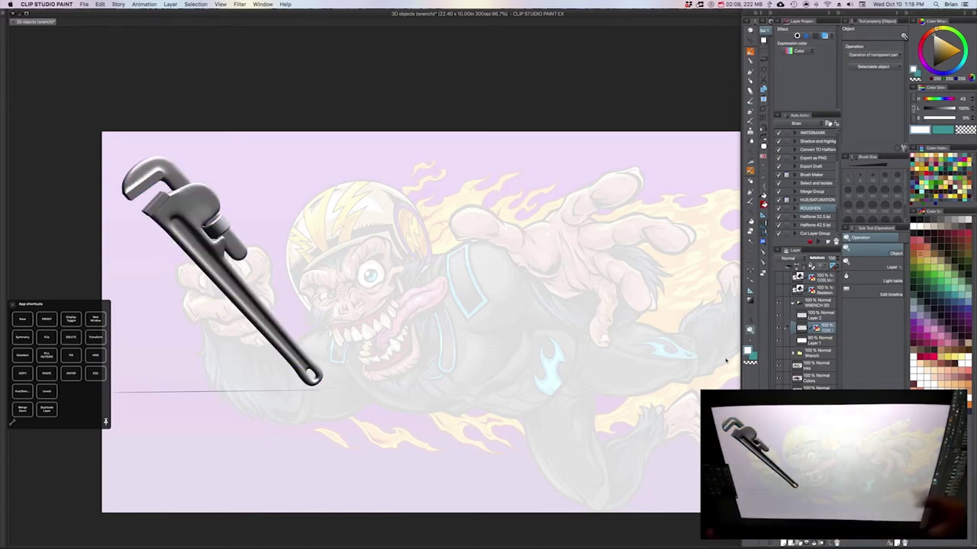
click(824, 35)
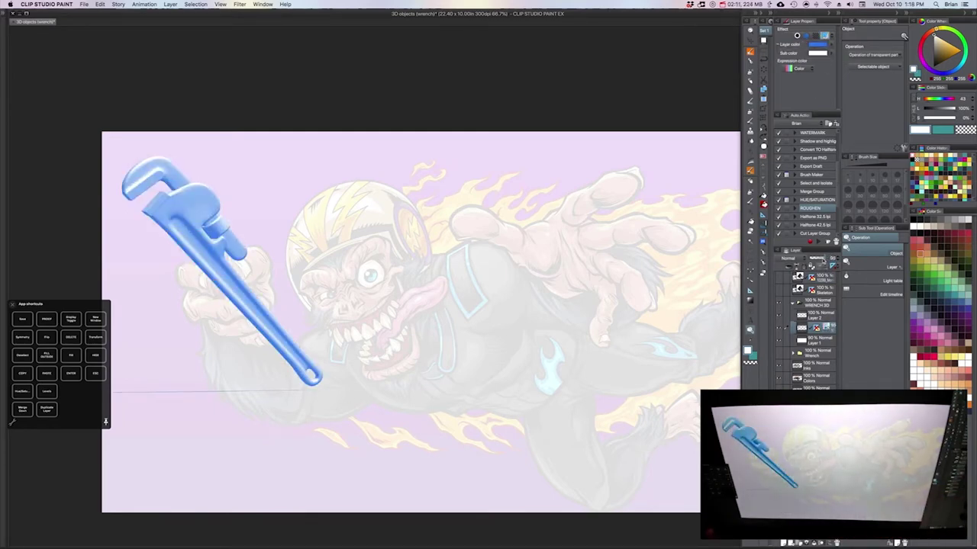
Select Layer 2 above the 3D wrench, make black the drawing color and pencil the first marks on the lower jaw.
click(818, 316)
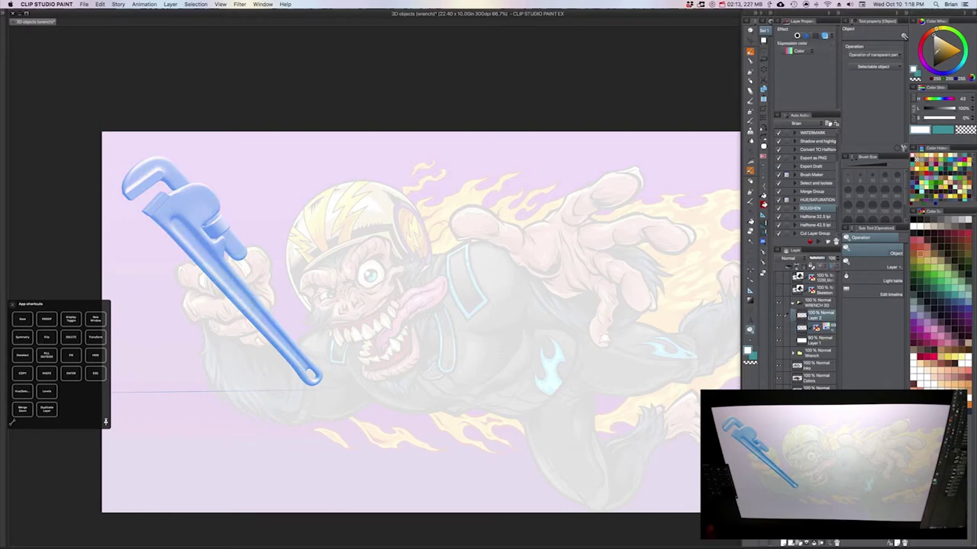
click(933, 68)
key(p)
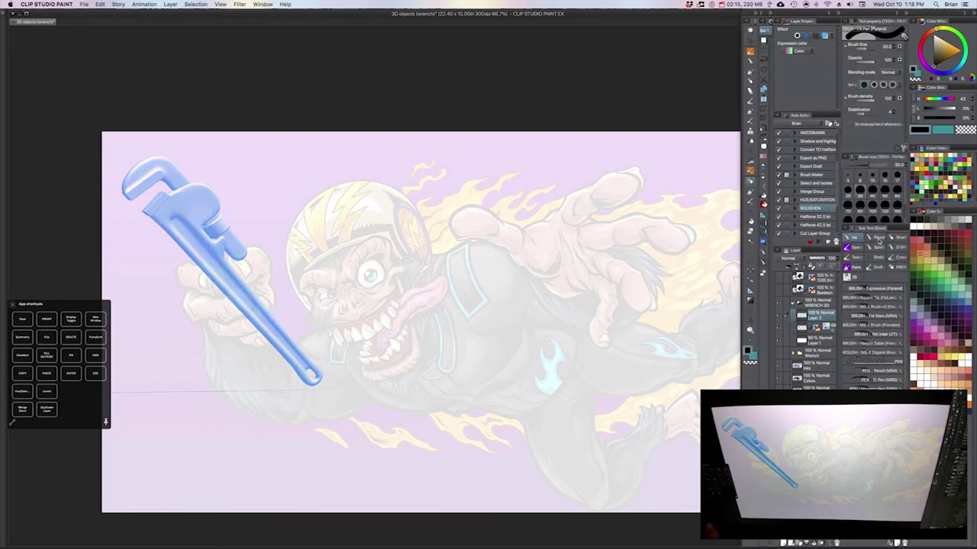
click(879, 239)
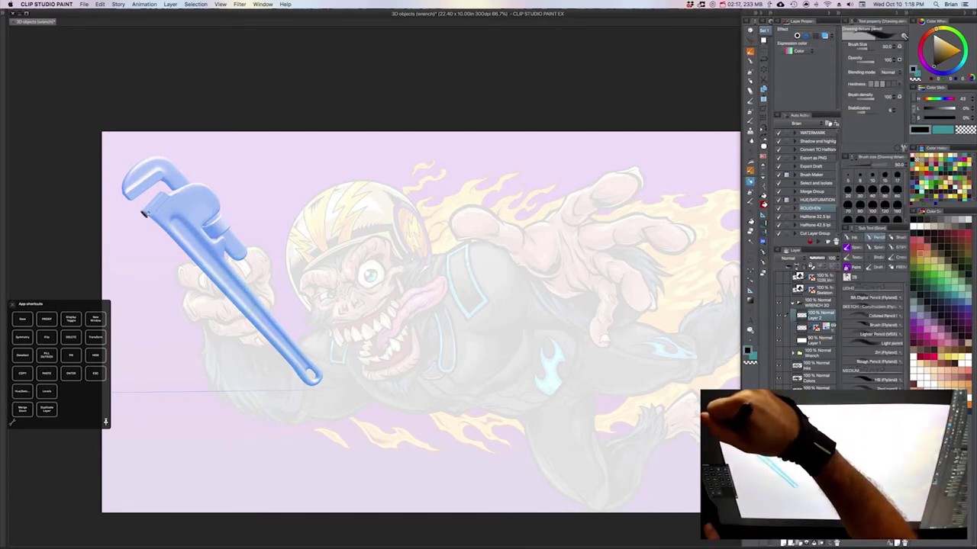
drag(143, 211, 150, 216)
key(bracketleft)
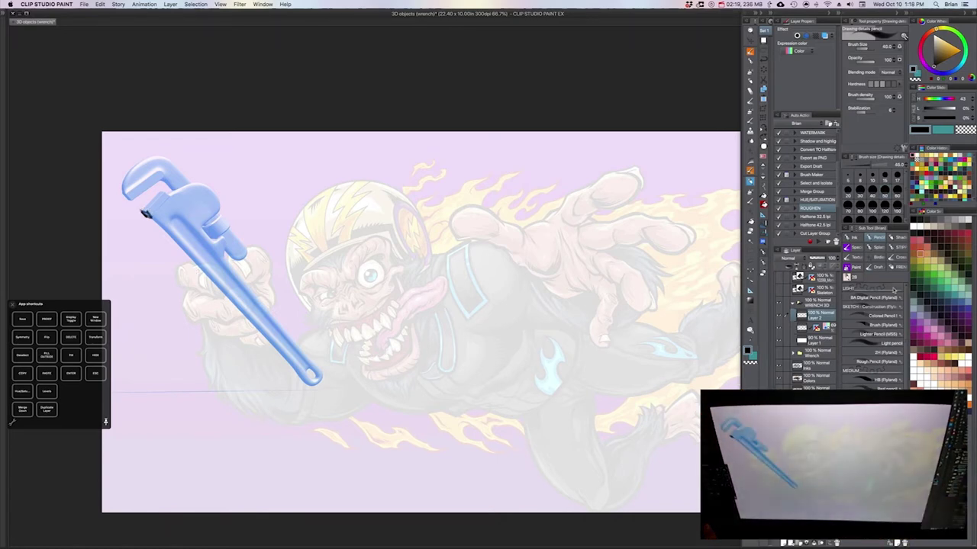
Switch to the Real pencil and trace the wrench's lower jaw and the inner edges of the hook jaw.
click(878, 297)
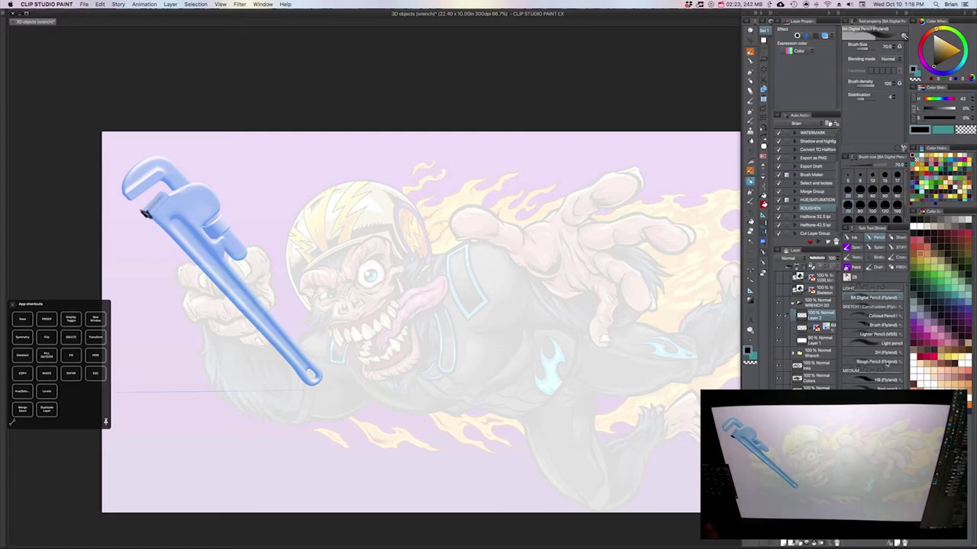
click(878, 380)
click(880, 389)
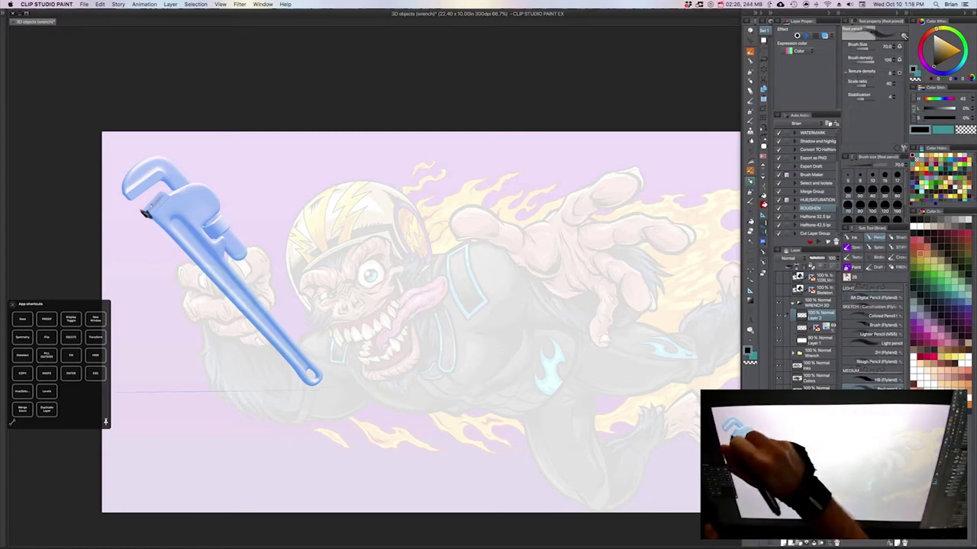
drag(148, 212, 164, 192)
key(])
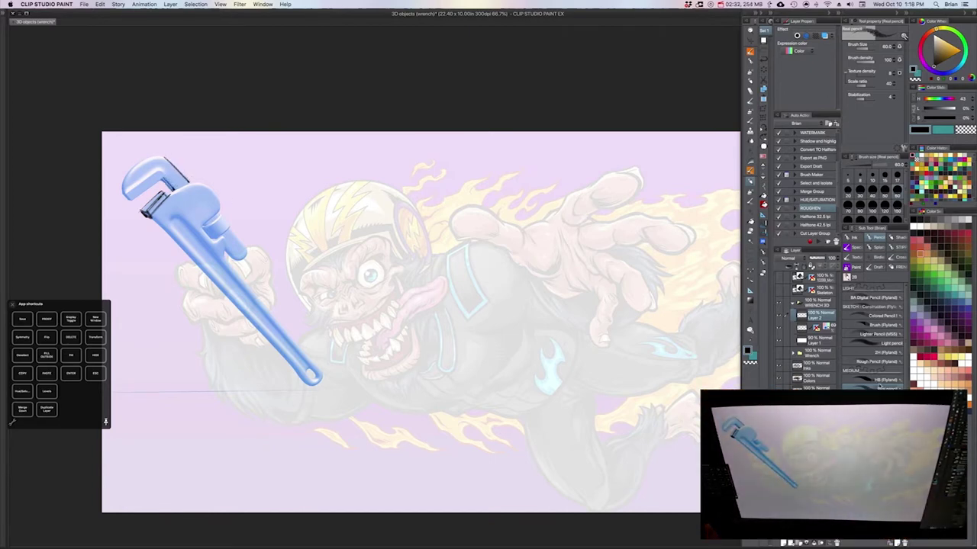
Switch to the Thick (MC) pencil and trace the wrench's hook jaw, rounded head and the upper edge of its handle.
click(878, 407)
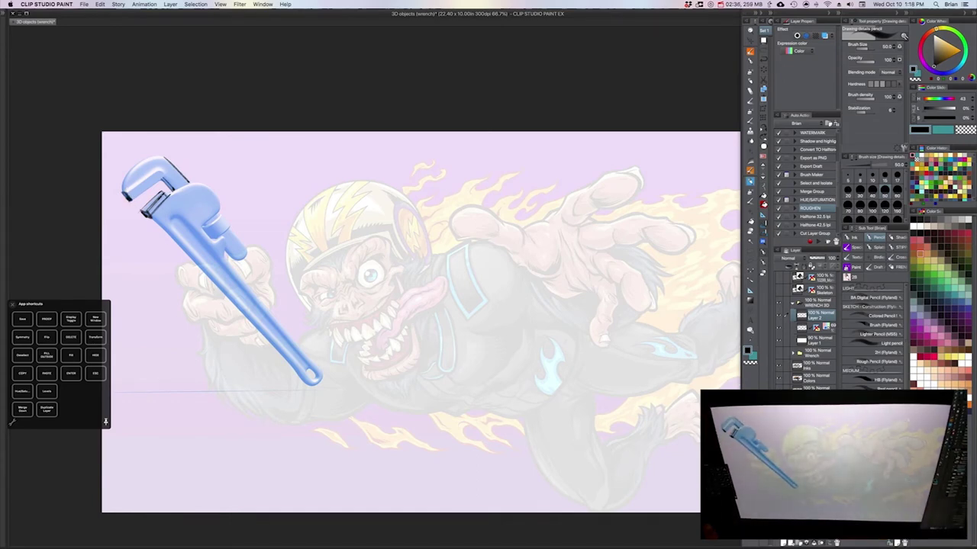
click(878, 425)
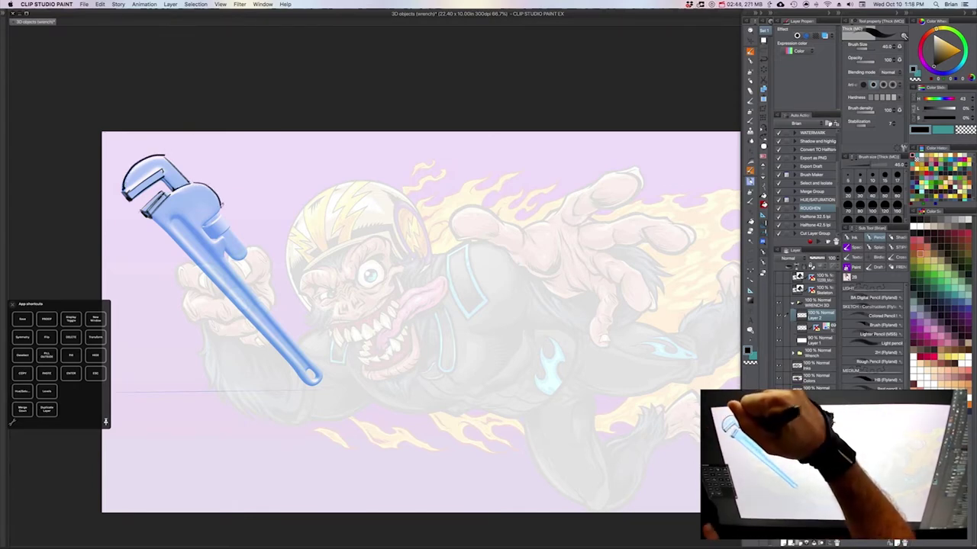
drag(217, 200, 220, 221)
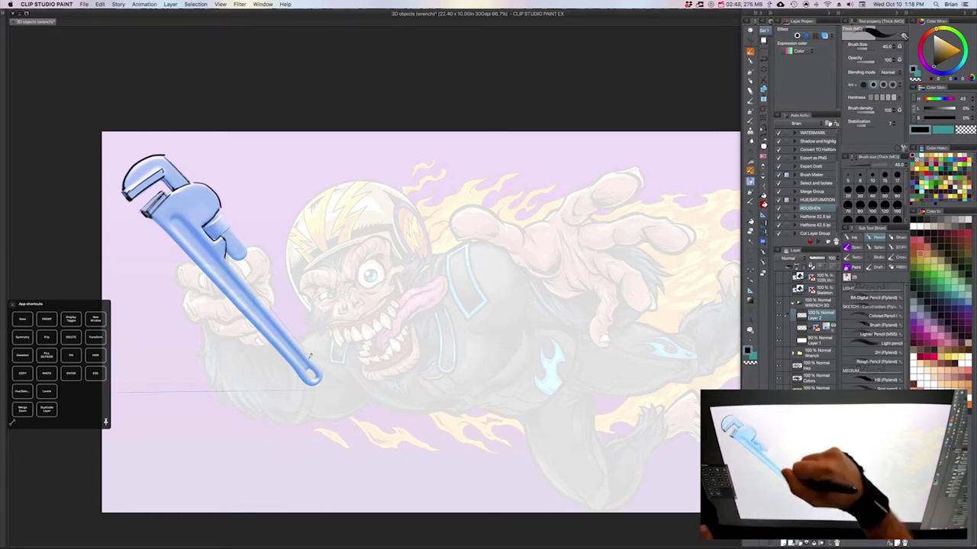
drag(225, 258, 315, 365)
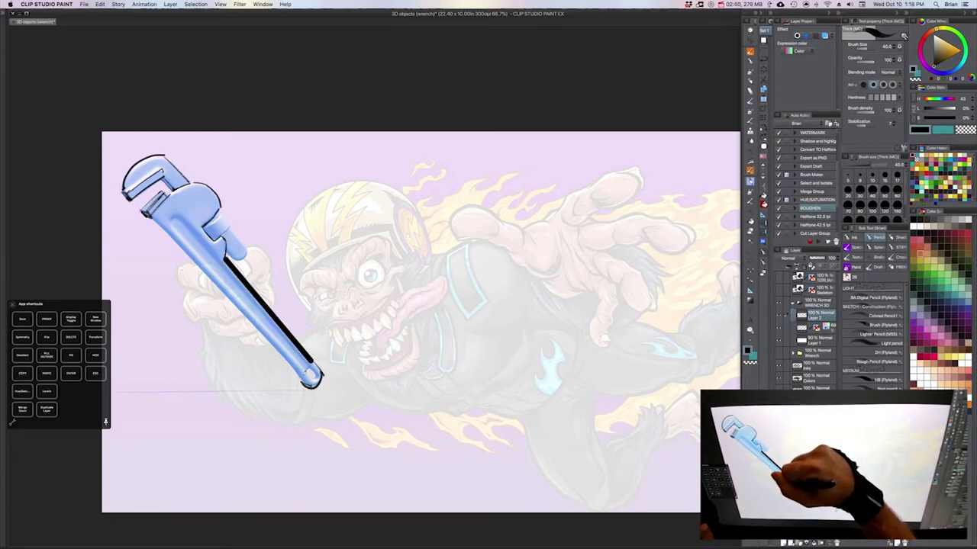
Trace the lower edge of the wrench handle, its inner groove and the adjusting parts, varying the Thick (MC) brush size up to 25.
drag(299, 375, 152, 217)
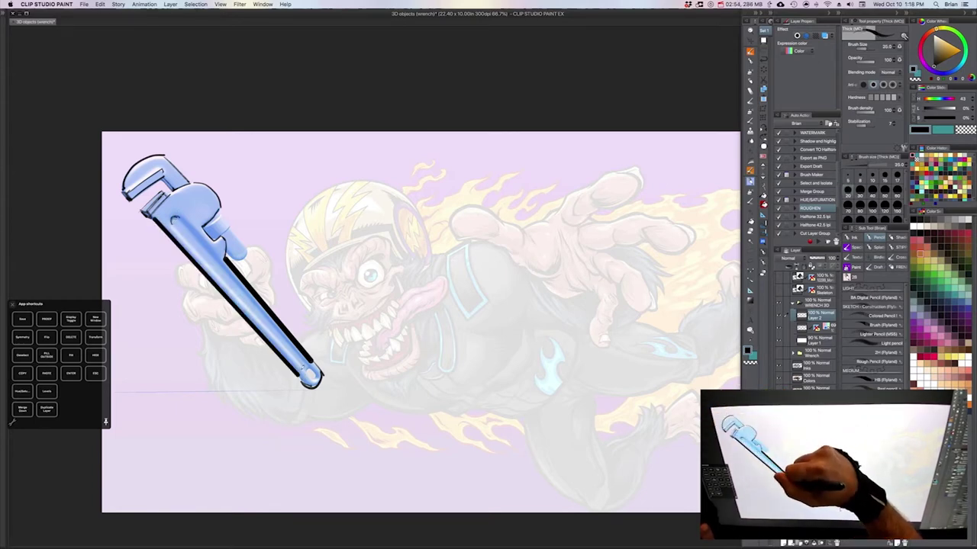
drag(174, 223, 308, 373)
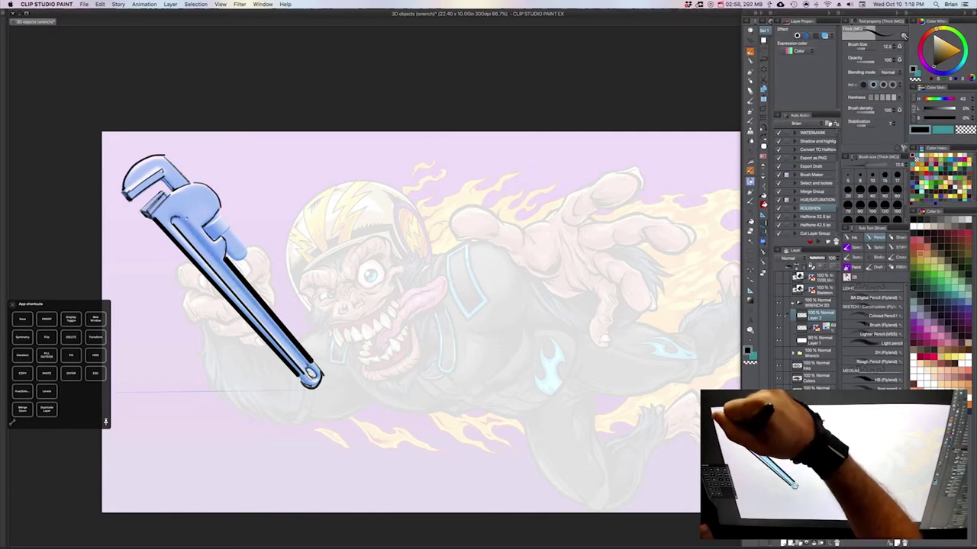
drag(307, 367, 184, 218)
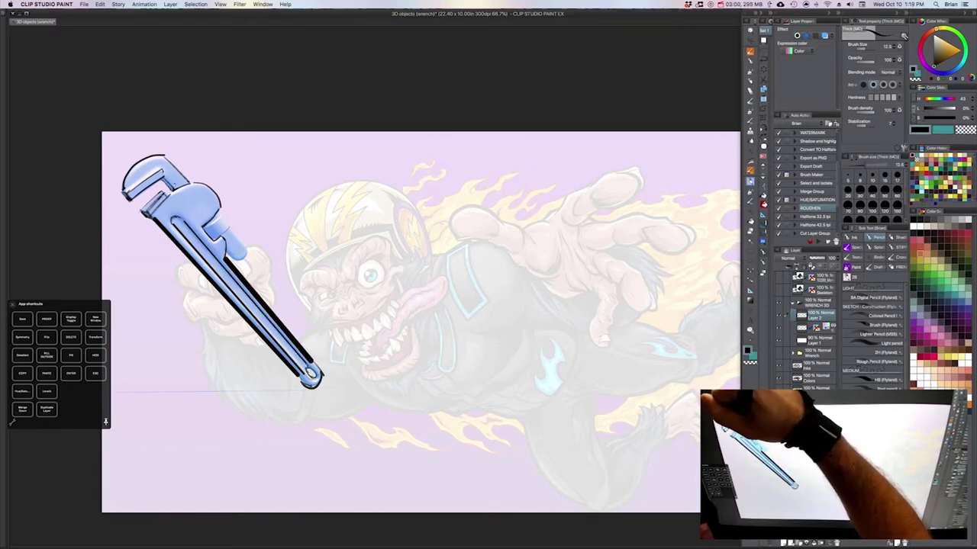
key(])
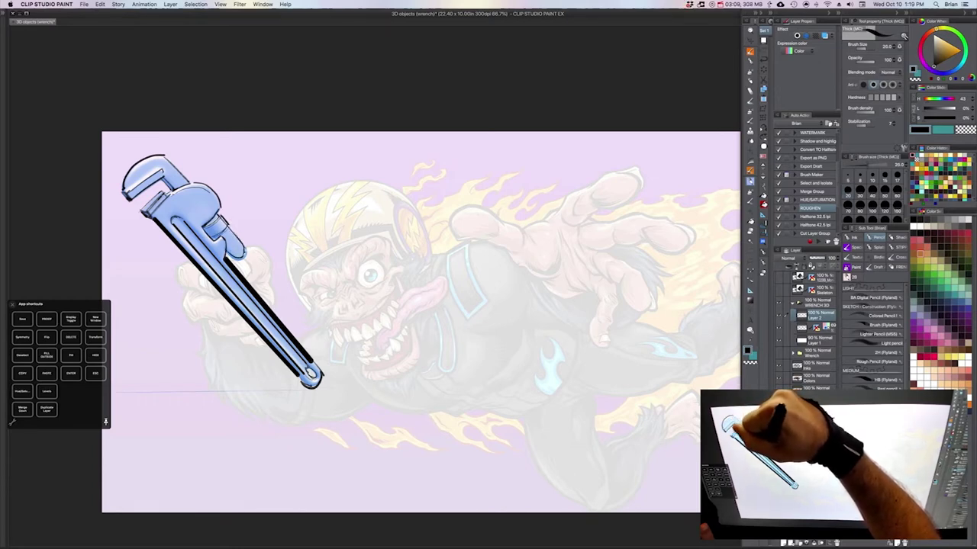
key(])
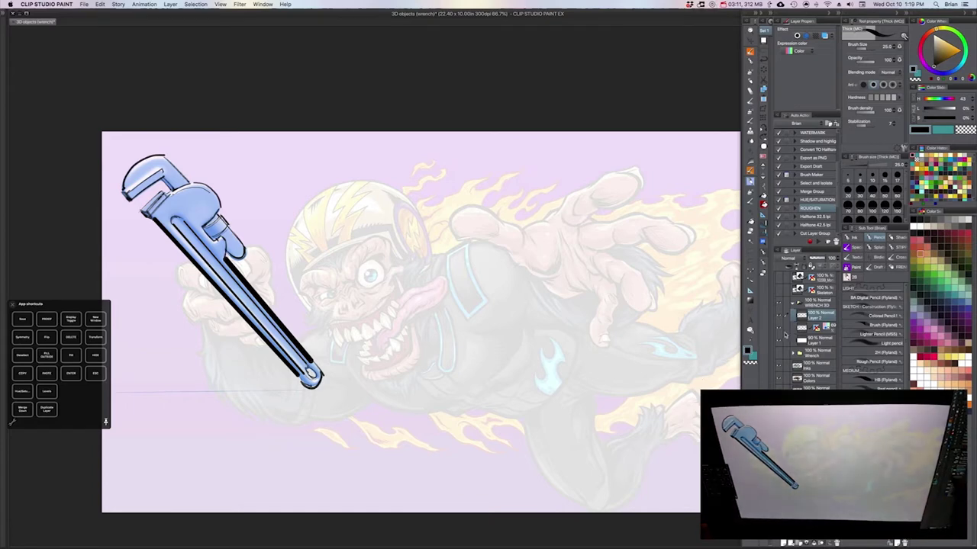
Turn on Layer color for the Layer 2 wrench sketch, then hide the sketch and show the 3D wrench layer.
drag(148, 172, 309, 373)
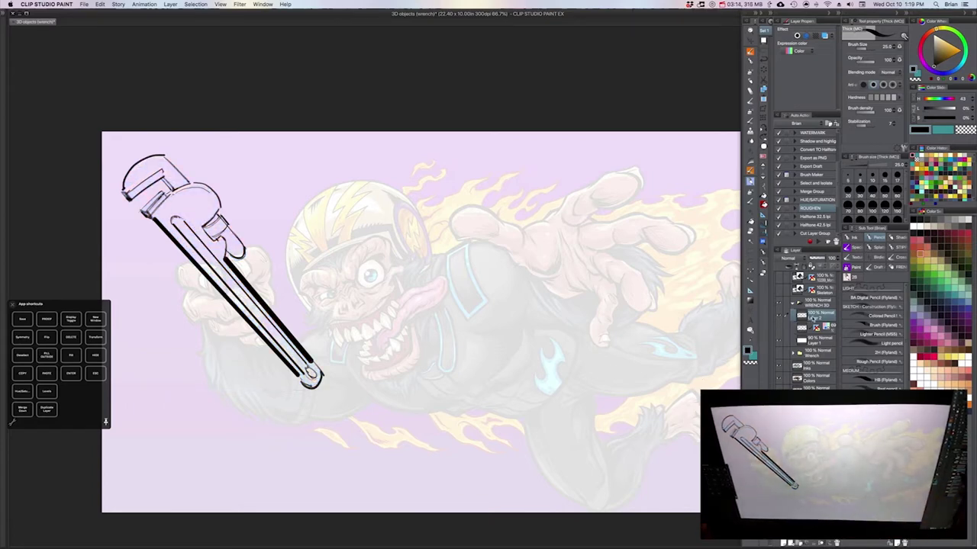
click(824, 35)
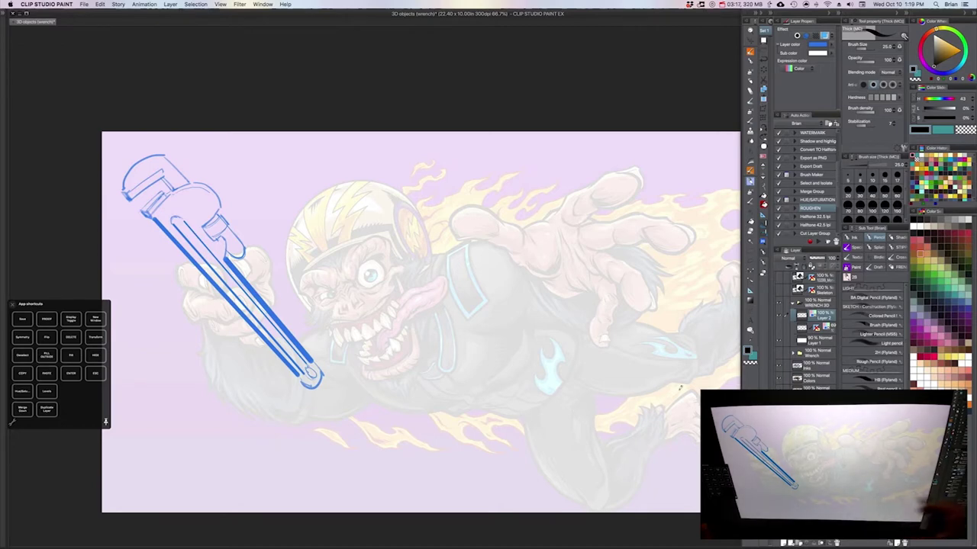
click(778, 315)
click(778, 329)
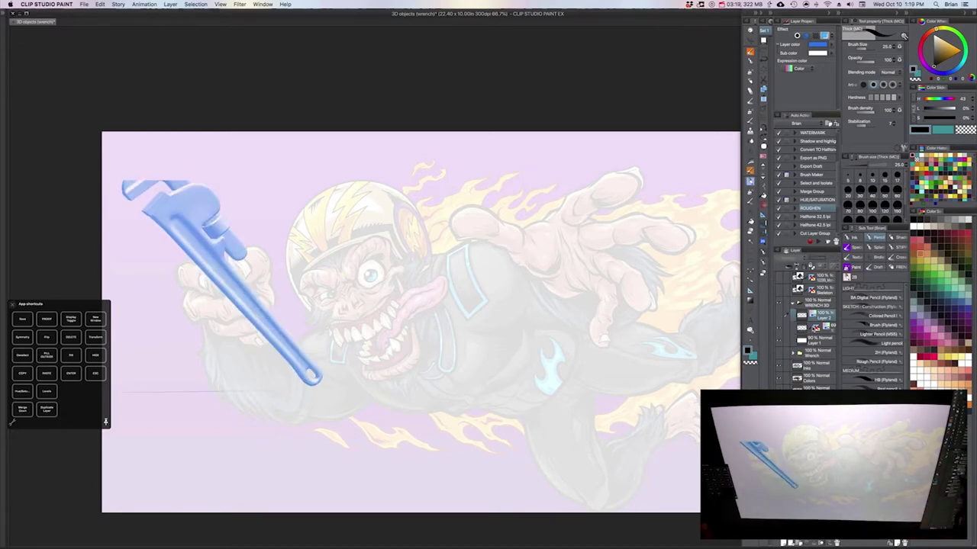
Turn off the Layer color effect on the 3D wrench layer and apply the Extract line effect to it.
click(805, 330)
click(824, 36)
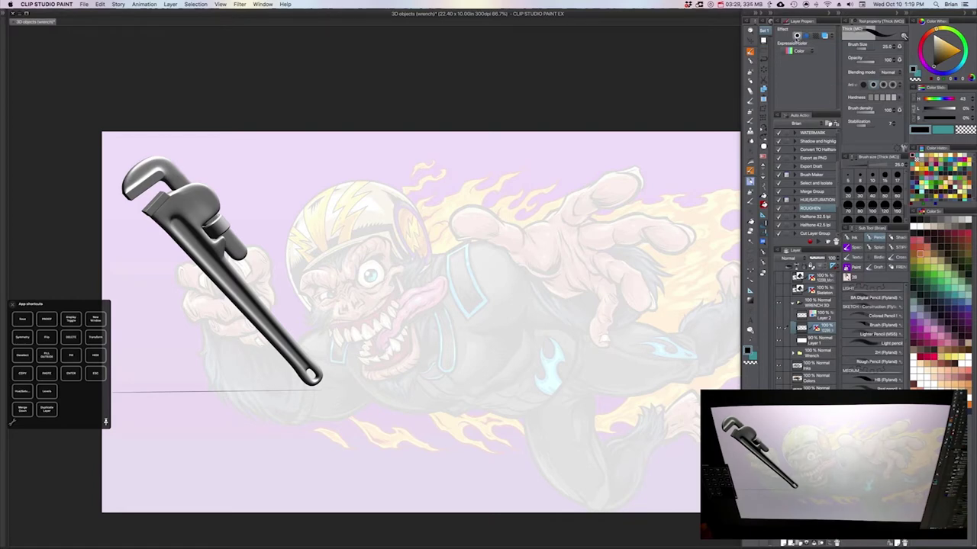
click(806, 36)
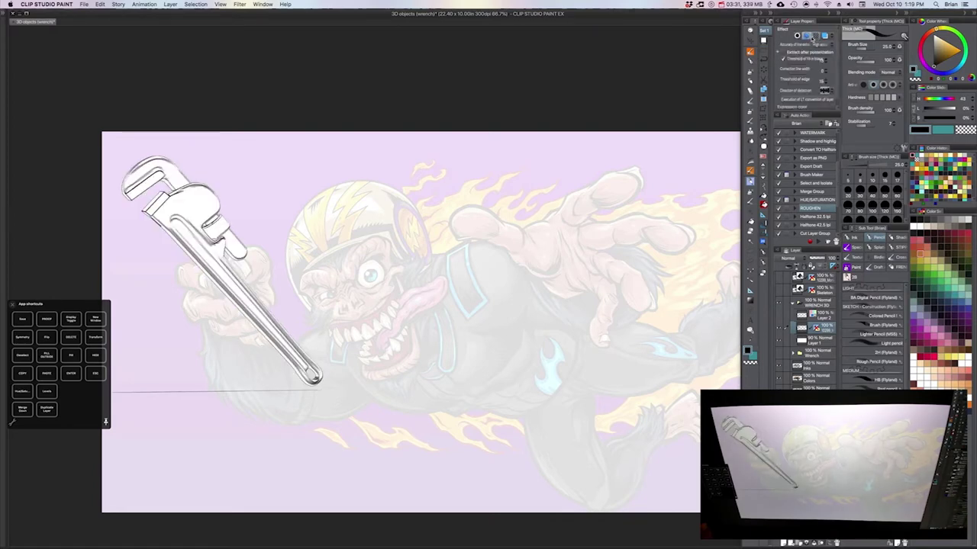
Adjust the black fill threshold, correction line width and edge threshold of the wrench's extracted lines for heavier blacks.
click(795, 63)
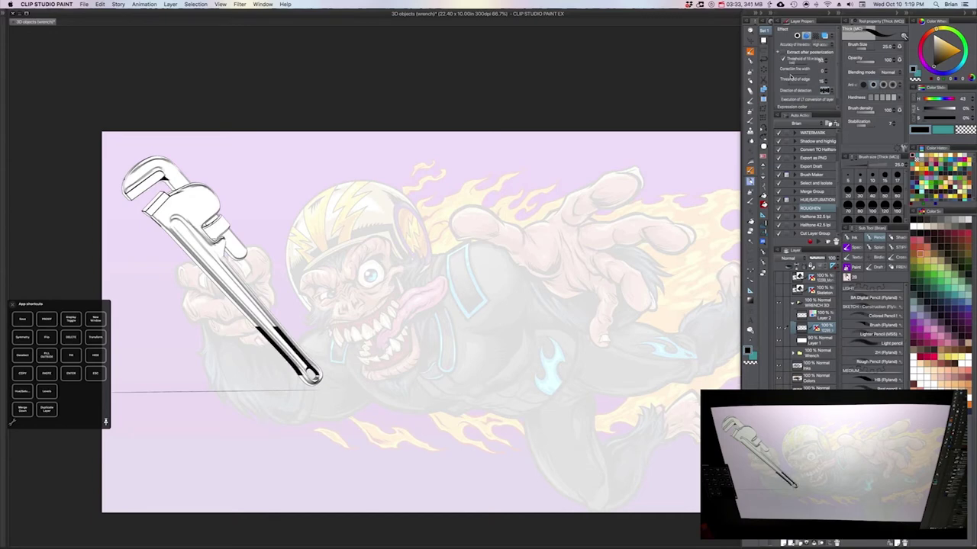
click(795, 73)
click(795, 72)
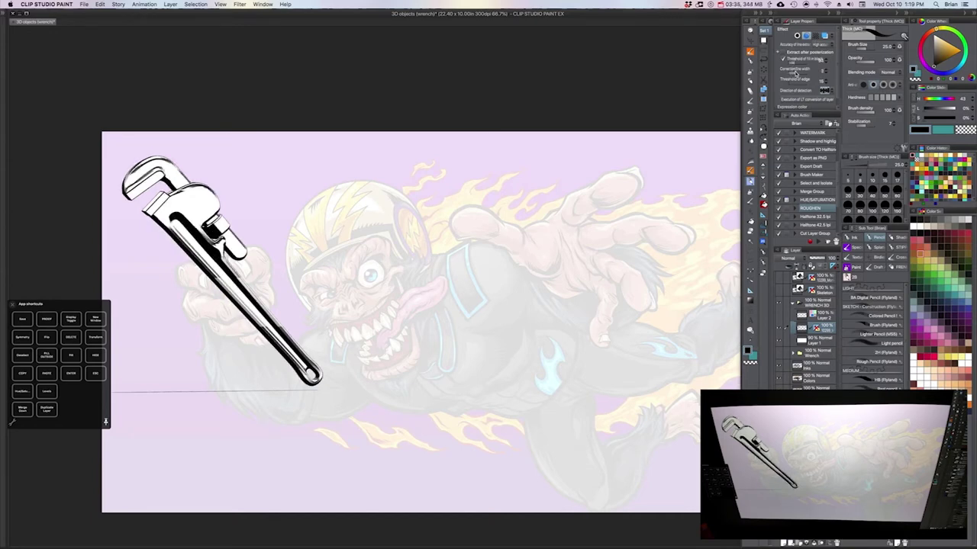
click(802, 73)
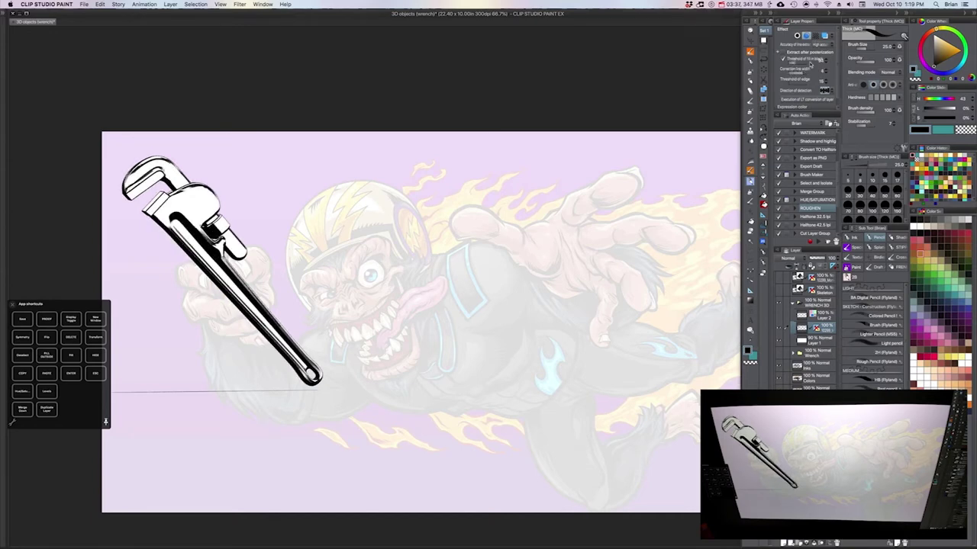
click(800, 84)
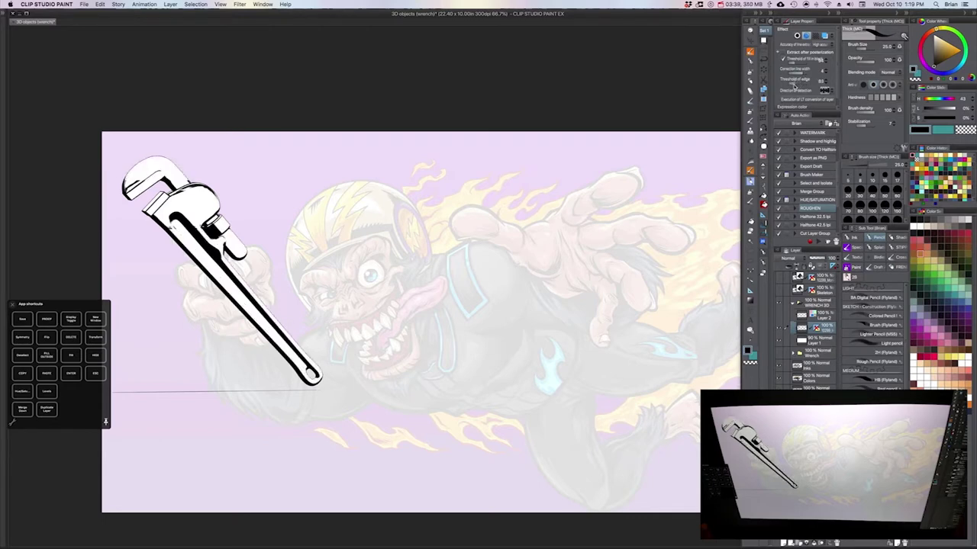
click(795, 63)
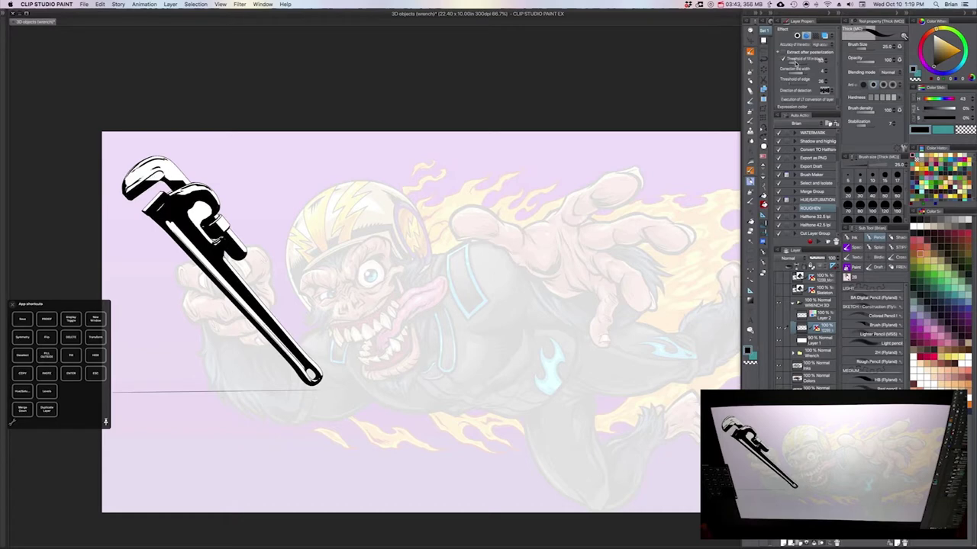
drag(795, 64, 792, 63)
click(797, 36)
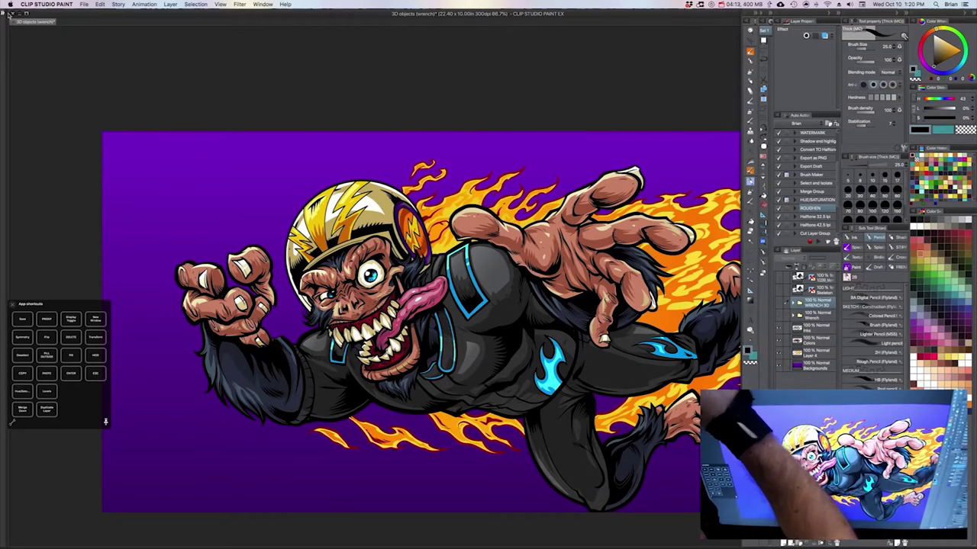
Place the 3D drawing figure Ver.2 (Male) from the body type materials onto the canvas and collapse the materials.
click(3, 13)
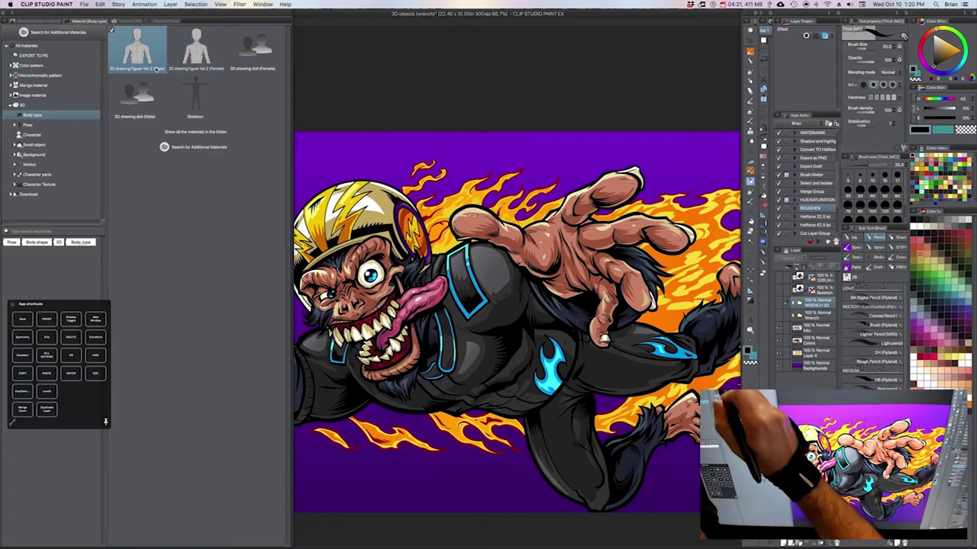
drag(136, 47, 520, 244)
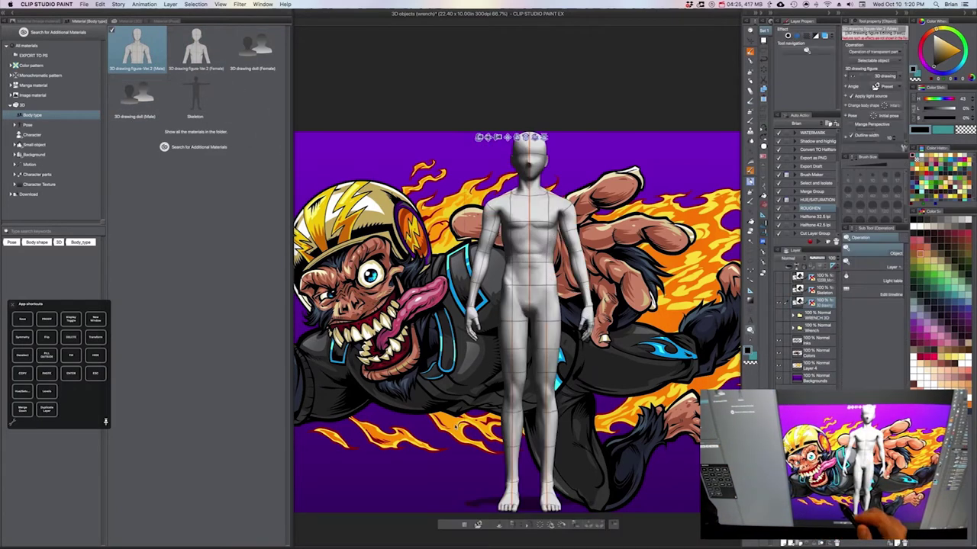
click(38, 25)
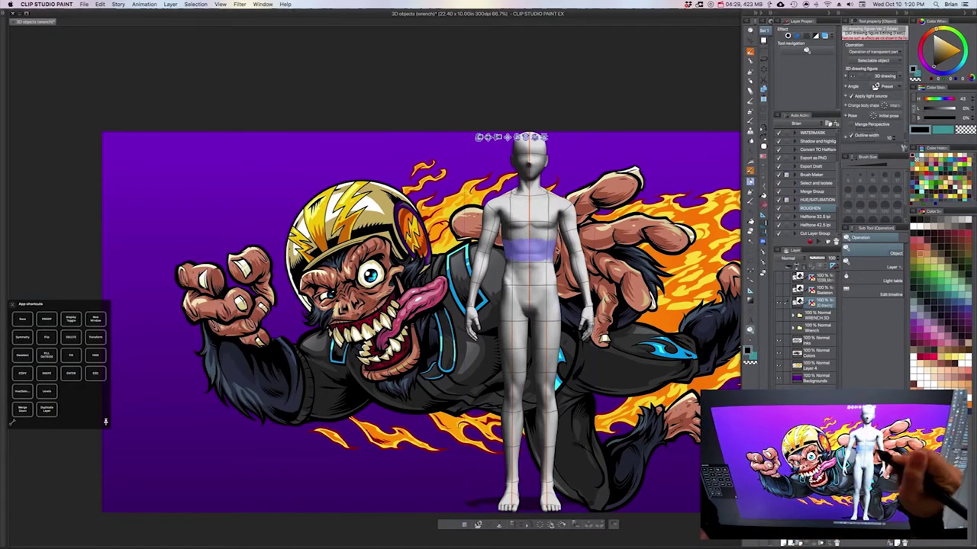
Select the male 3D drawing figure and scale it down to about three quarters of its height.
click(568, 229)
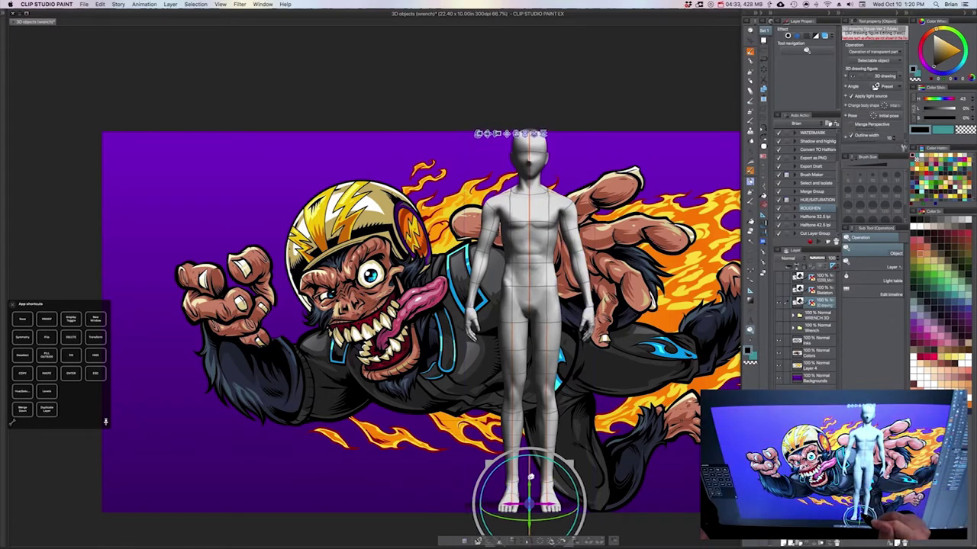
drag(572, 462, 562, 473)
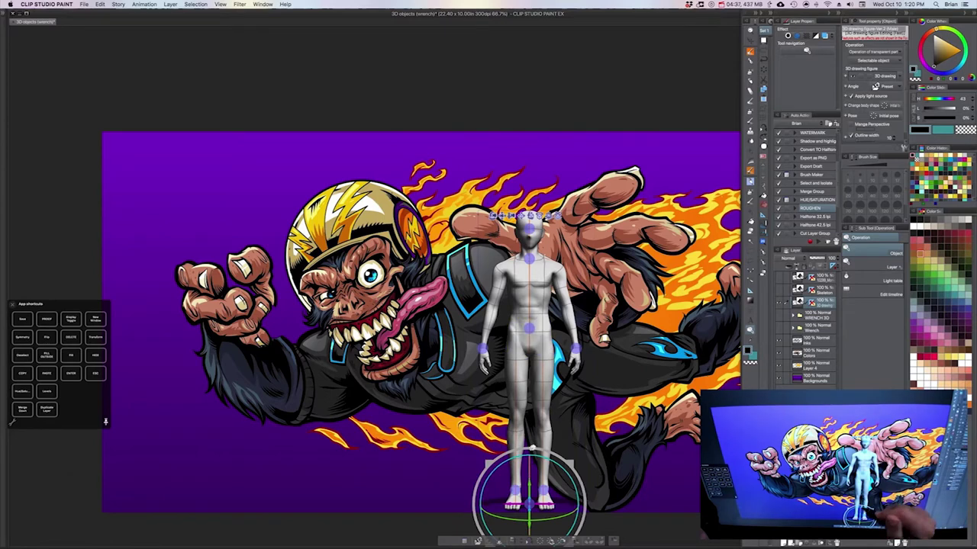
Pose the male 3D figure's left arm slightly away from its body and bend the forearm at the elbow.
click(566, 301)
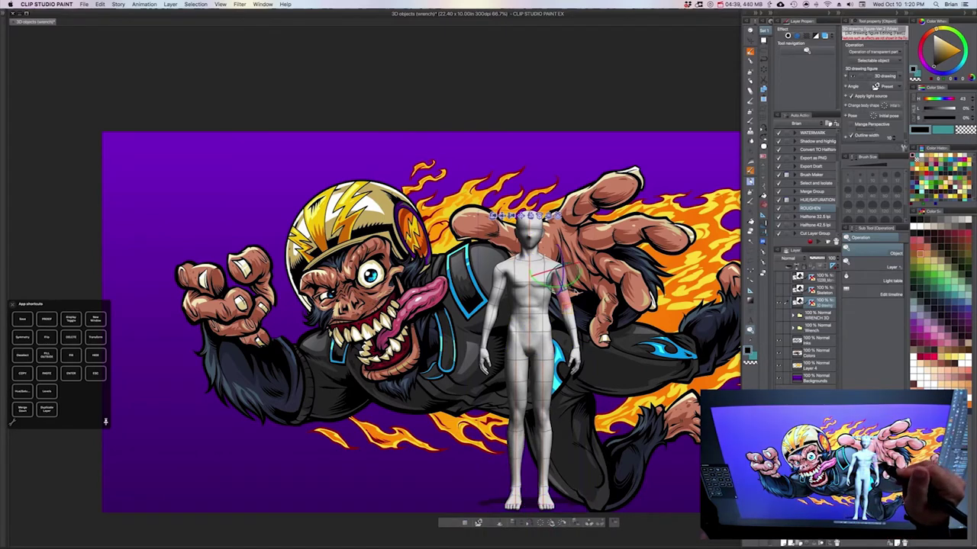
drag(566, 268, 576, 210)
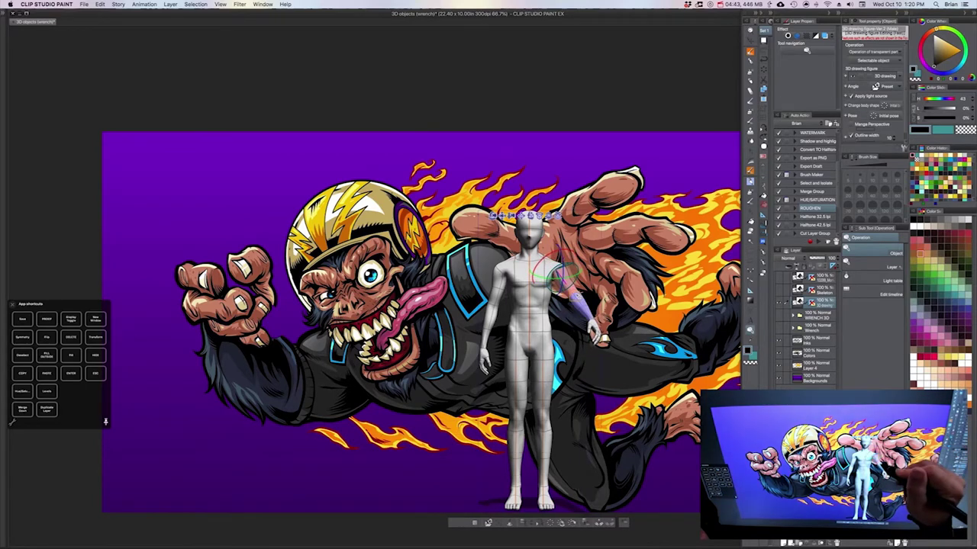
click(599, 320)
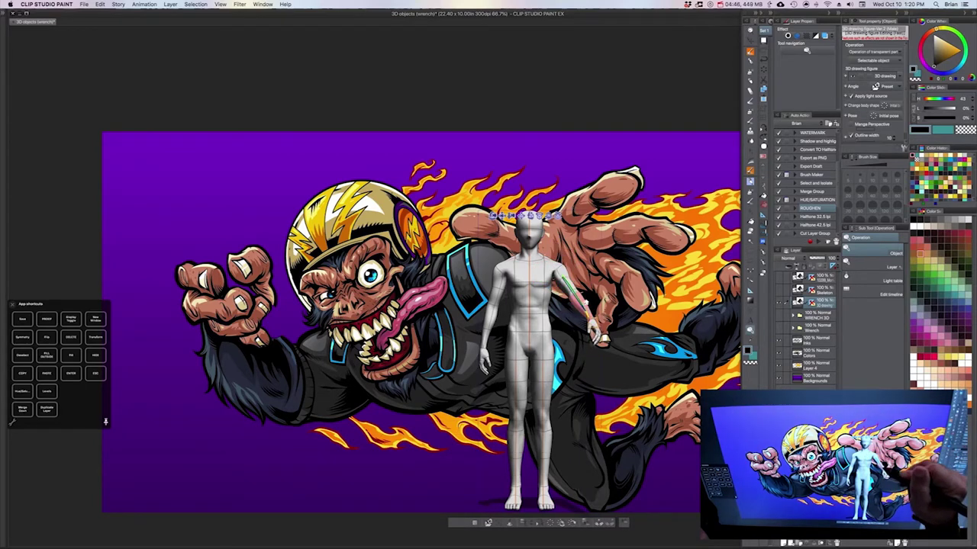
drag(586, 304, 577, 244)
drag(585, 317, 582, 315)
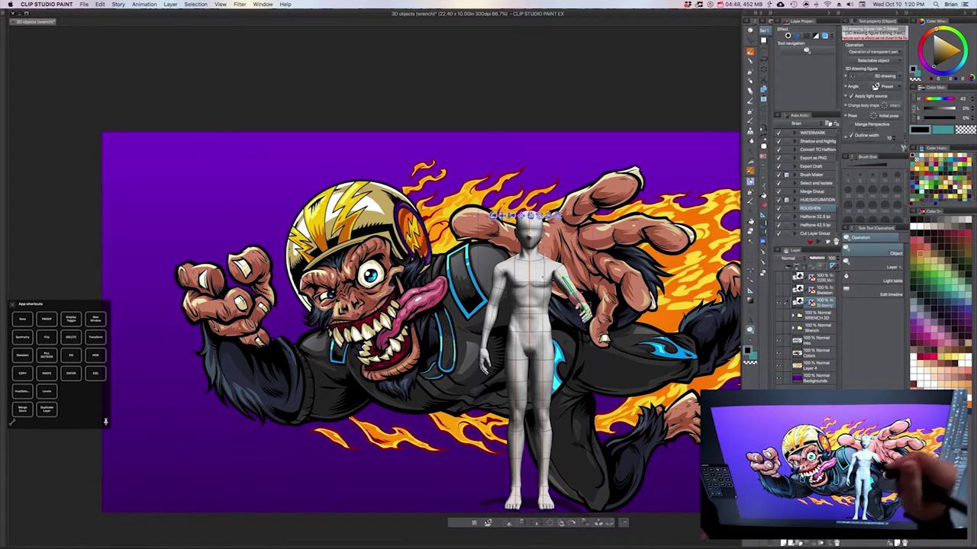
Raise the male 3D figure's right arm outward from the shoulder so the hand reaches toward the character's tongue.
click(500, 279)
mouse_move(499, 288)
mouse_down()
mouse_move(500, 241)
mouse_move(496, 288)
mouse_up()
click(488, 288)
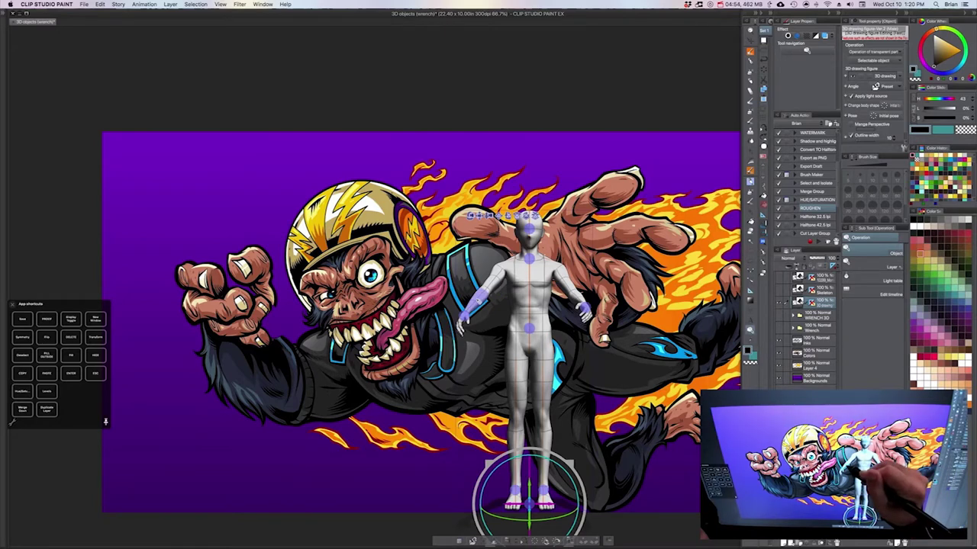
click(479, 302)
drag(464, 319, 441, 294)
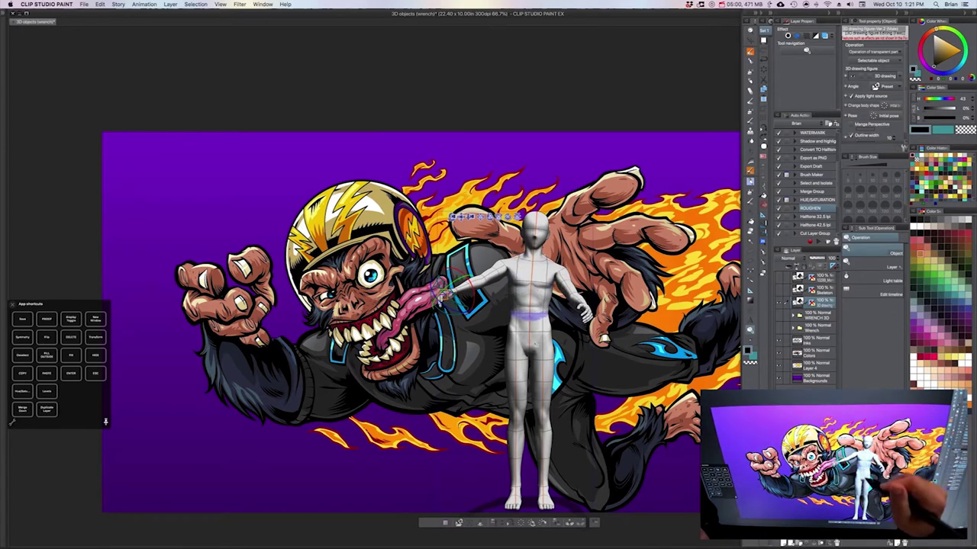
Swing the male 3D figure's right leg out to the side and bend the knee so the foot lifts backward.
click(517, 381)
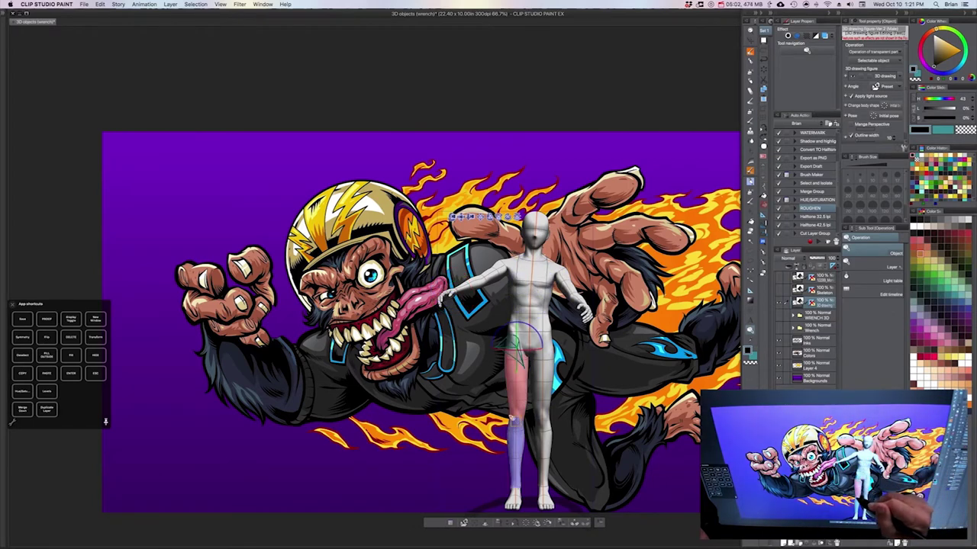
drag(521, 410, 495, 398)
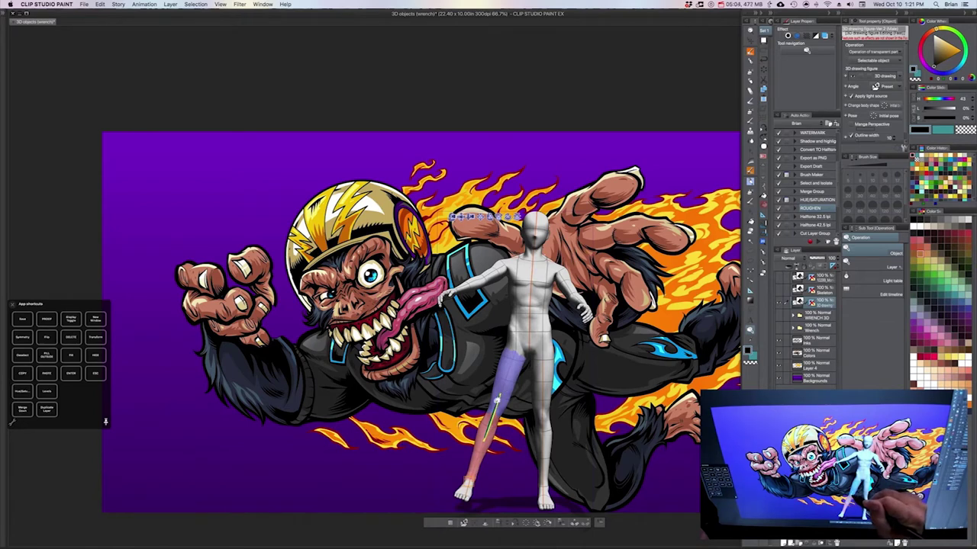
click(512, 357)
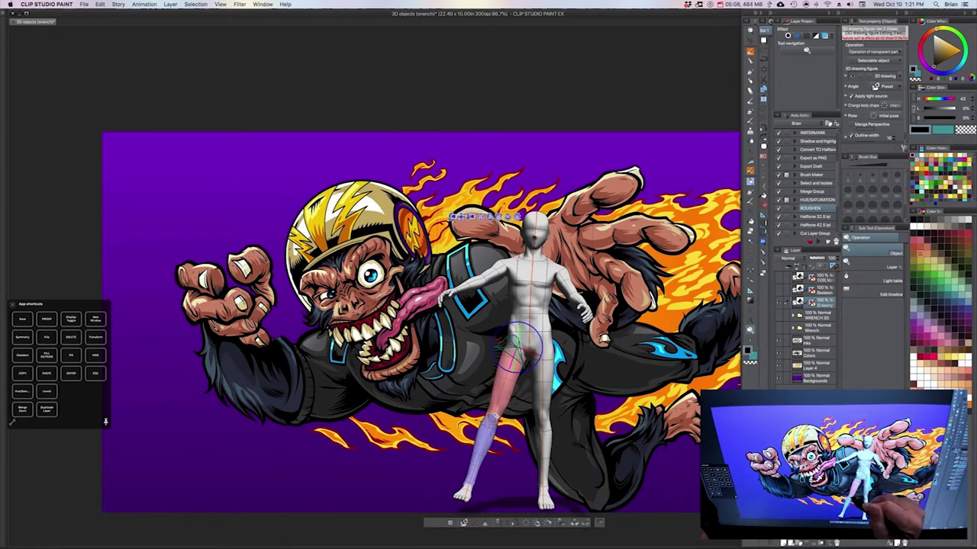
click(494, 423)
drag(488, 428, 474, 512)
drag(496, 408, 495, 493)
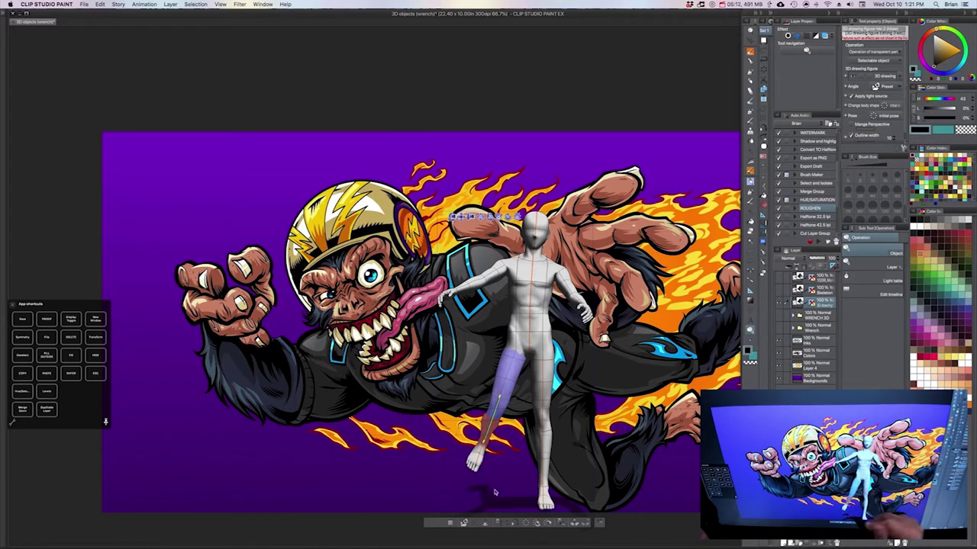
Examine the joint rotation manipulators on the male 3D figure's left thigh and chest.
click(543, 366)
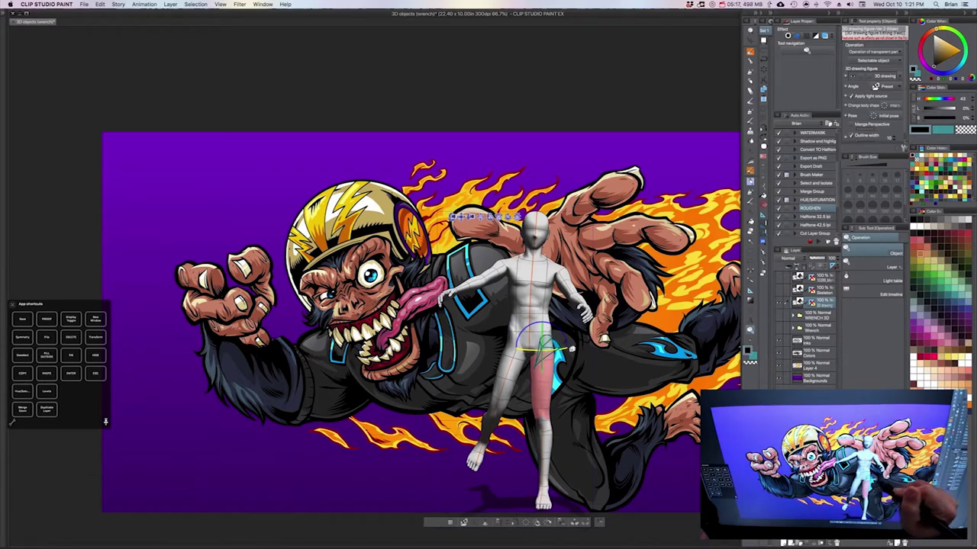
click(536, 280)
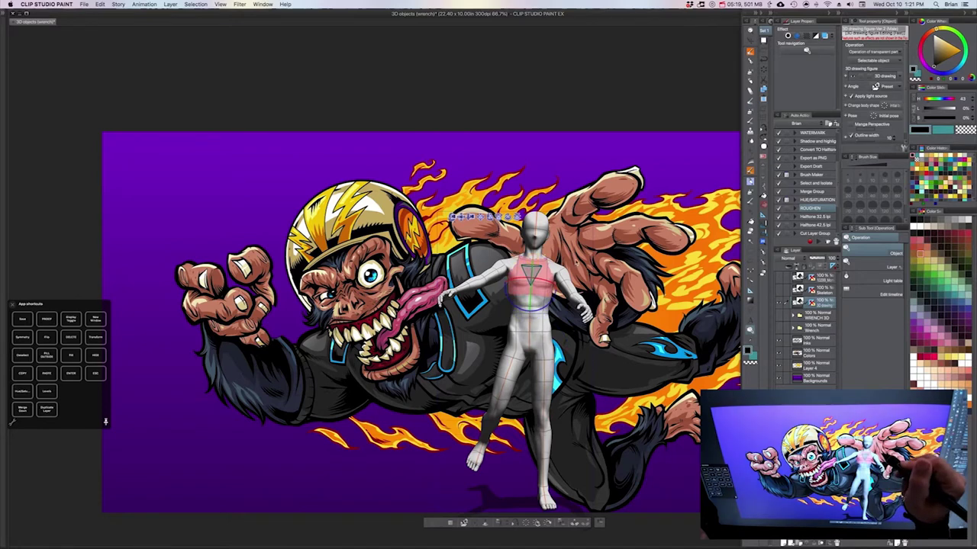
click(536, 279)
Hide the standing male figure's layer, briefly check the wrench layer, and show and select the Skeleton layer with the flying figure.
click(779, 302)
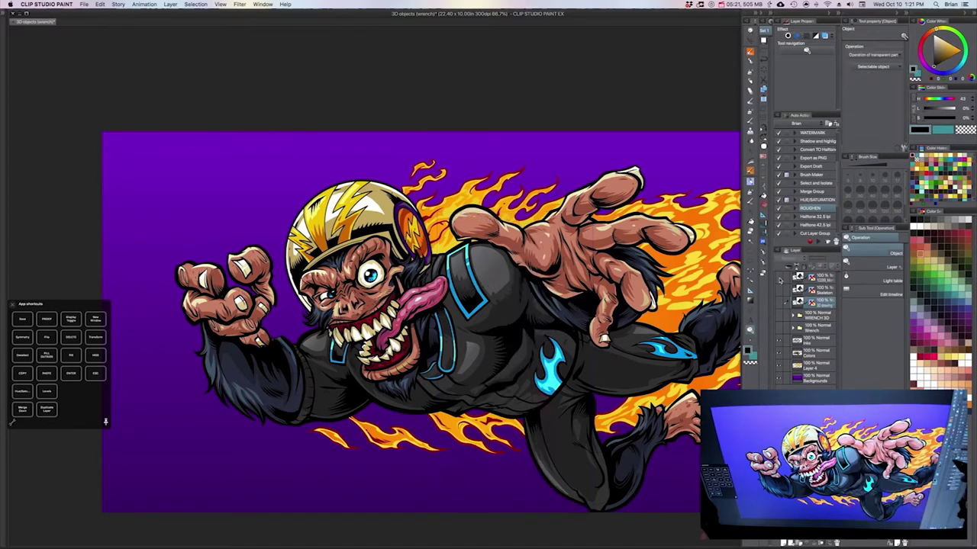
click(780, 280)
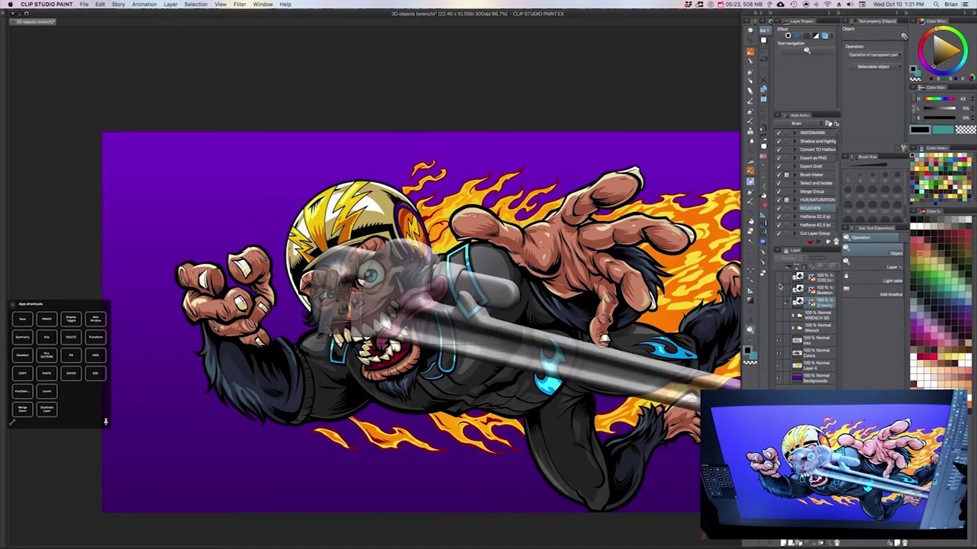
click(780, 283)
click(779, 302)
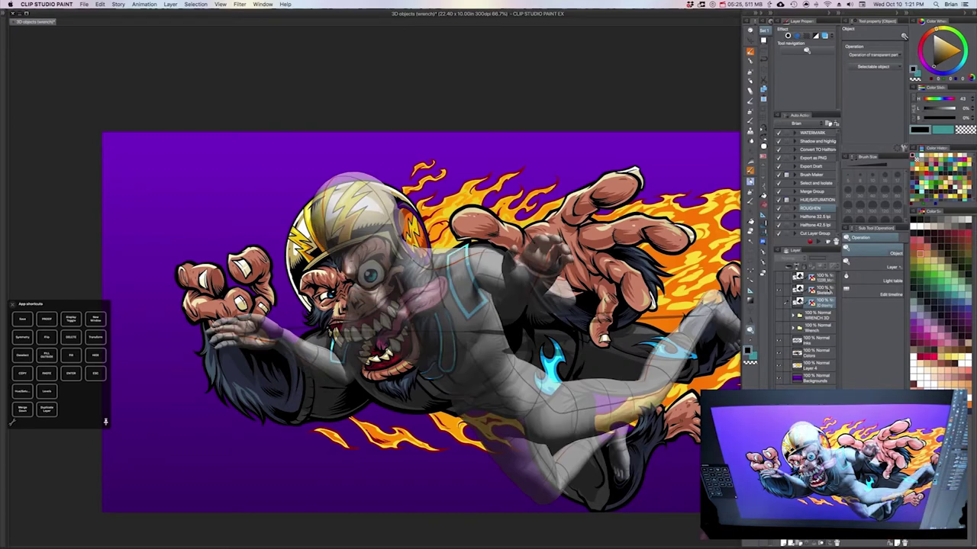
click(829, 291)
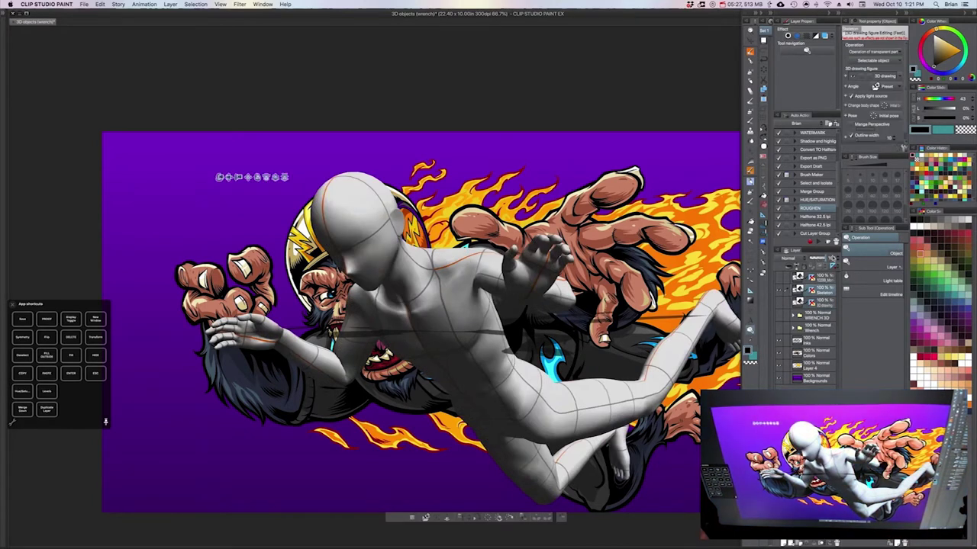
Compare the Skeleton layer's posed figure with the finished ape artwork by toggling its visibility, leaving it hidden.
drag(615, 491, 583, 452)
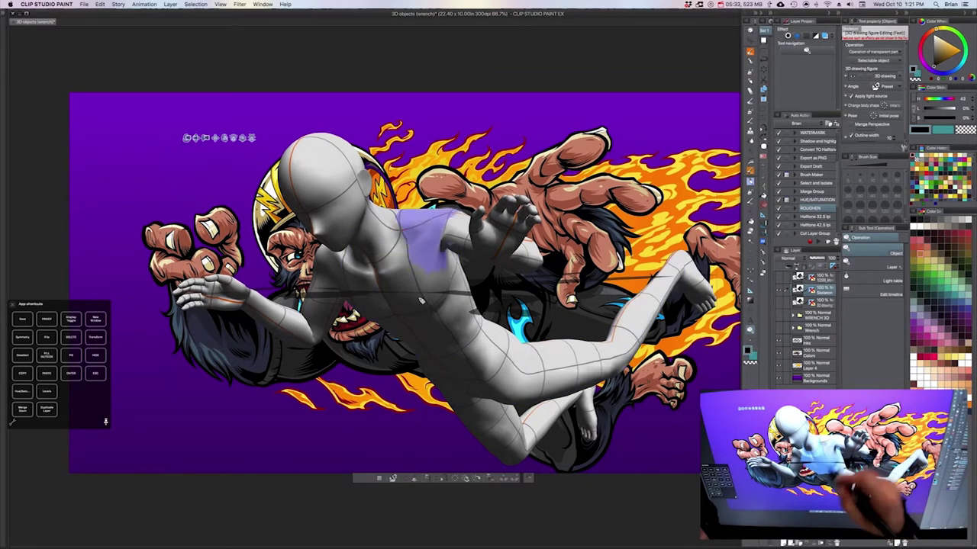
drag(629, 415, 597, 441)
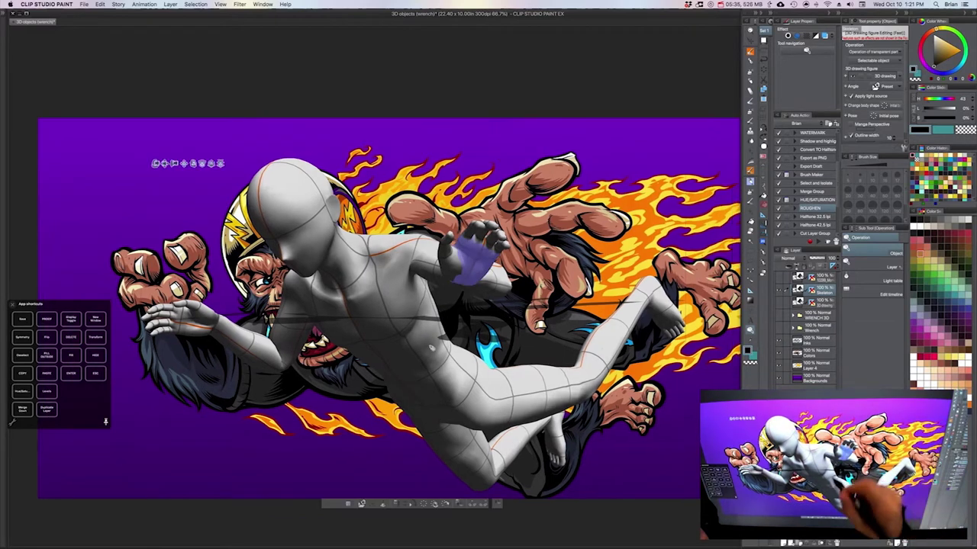
click(779, 289)
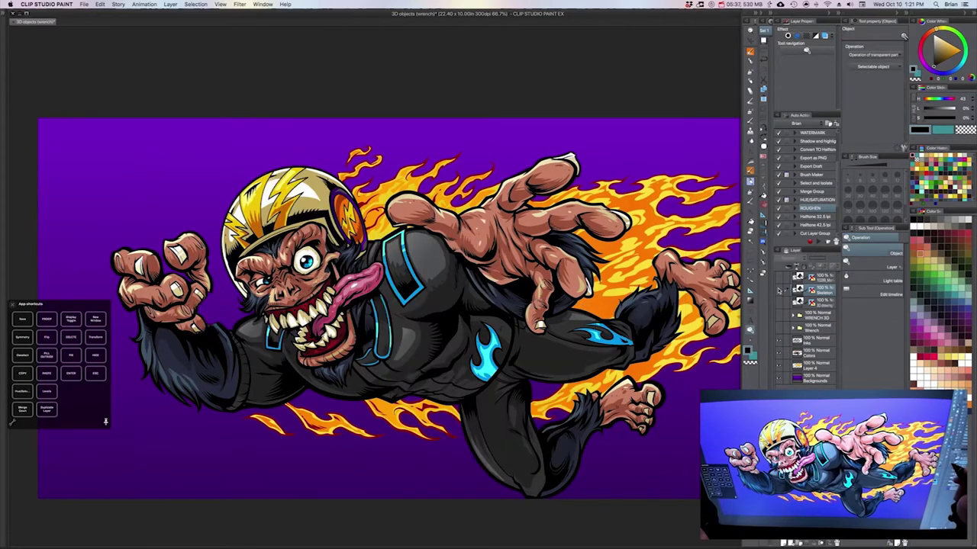
click(778, 290)
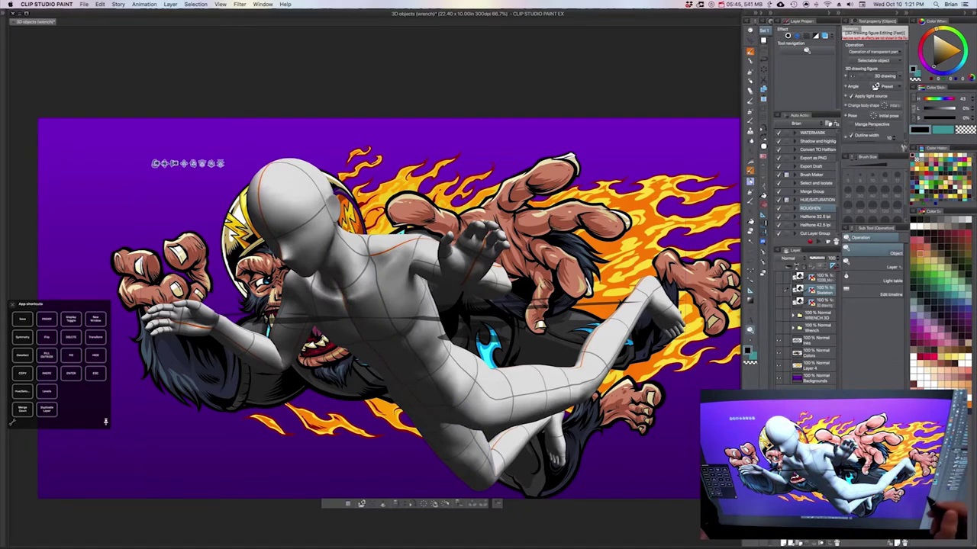
click(779, 290)
click(734, 4)
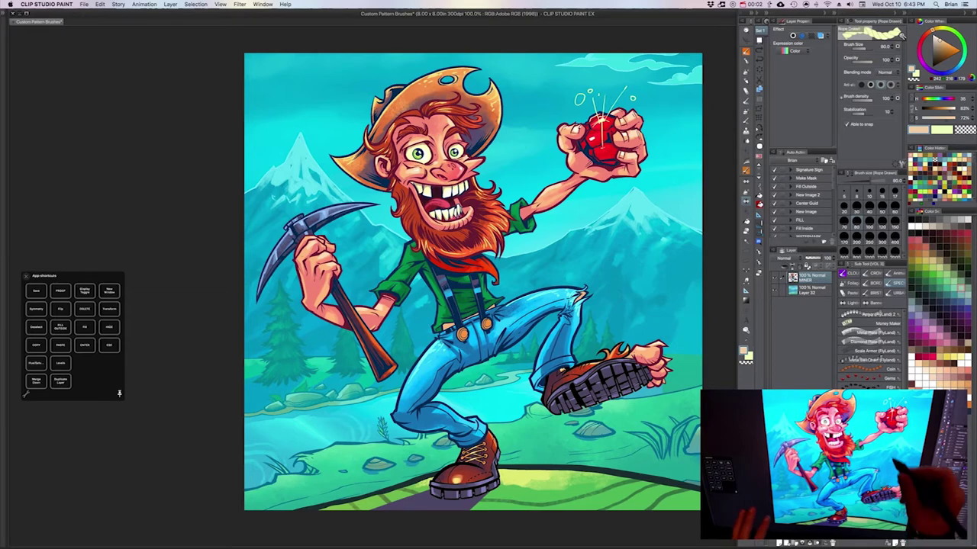
Set the drawing color to black in the Custom Pattern Brushes illustration.
drag(611, 236, 623, 269)
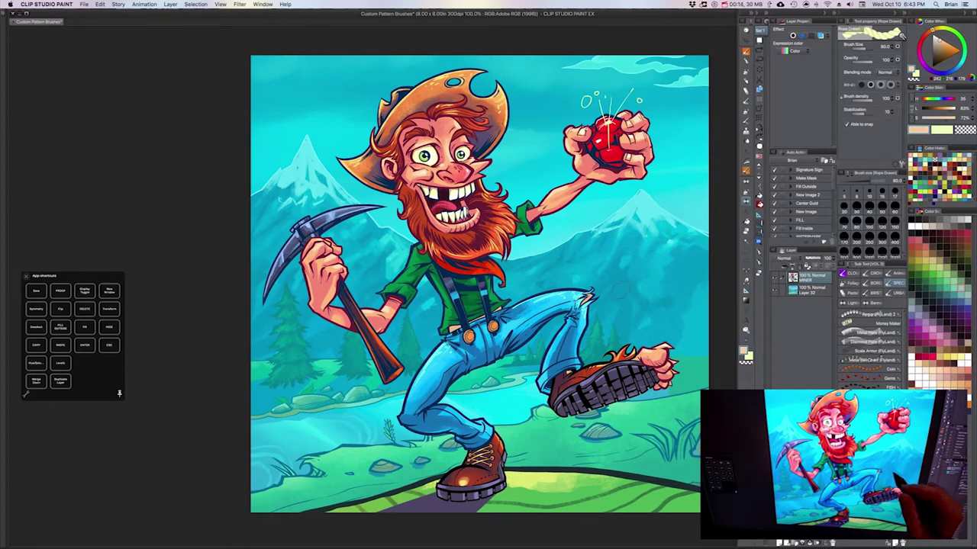
drag(599, 225, 592, 224)
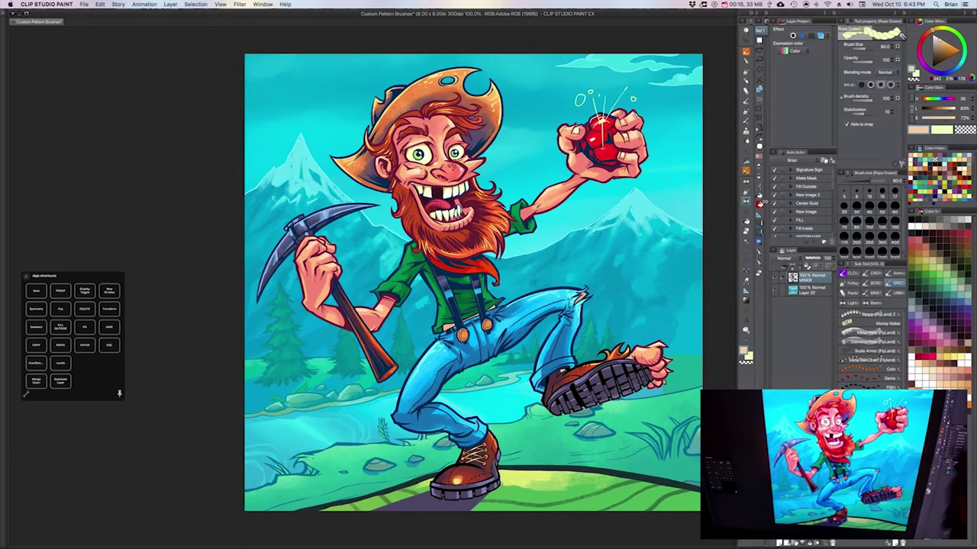
click(931, 70)
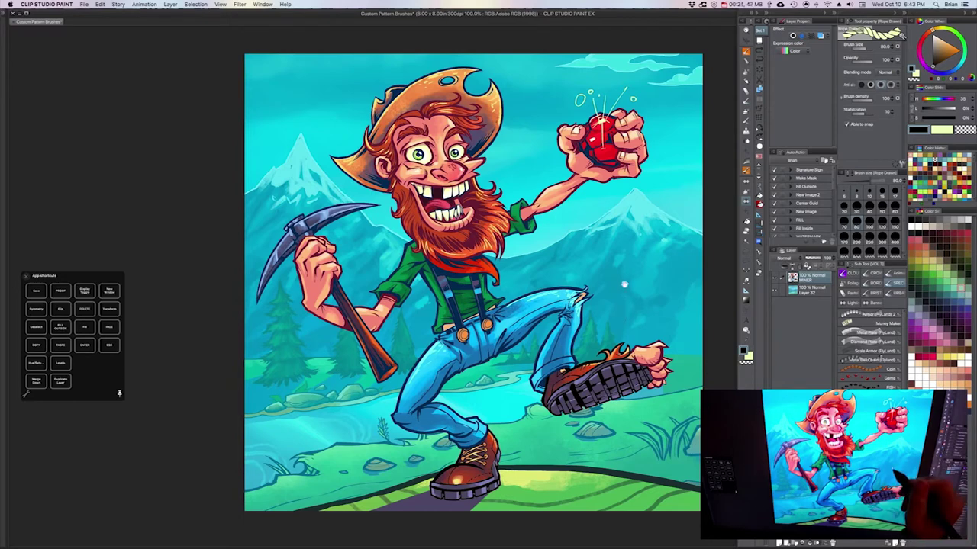
drag(624, 284, 631, 285)
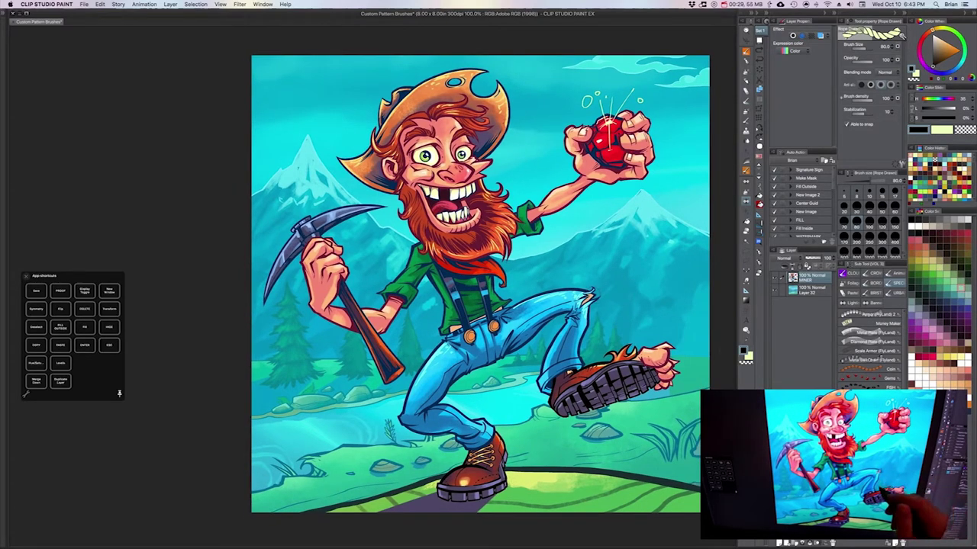
drag(599, 268, 597, 269)
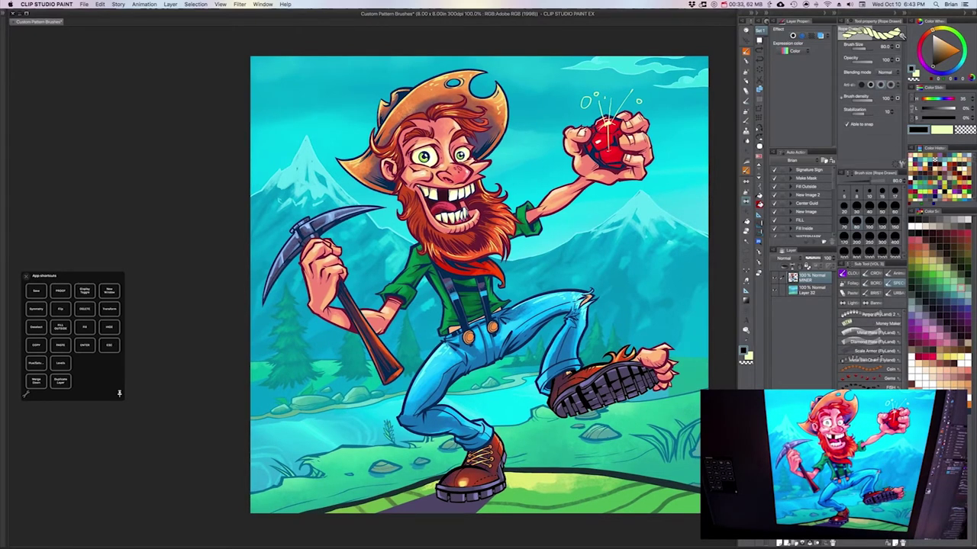
Test the Chain Illustrated brush with a stroke and undo it, and draw a wavy vertical zipper with the Zipper Closed brush.
click(872, 457)
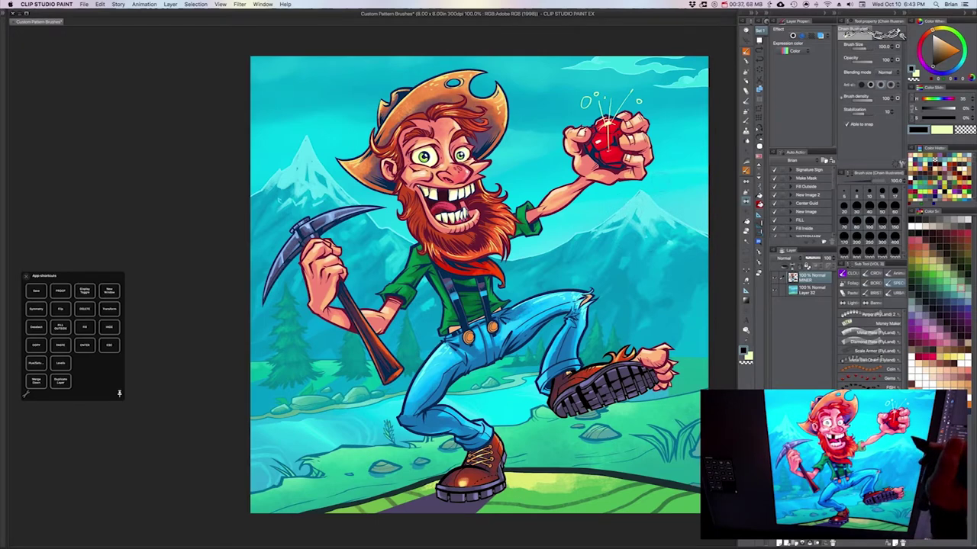
mouse_move(666, 175)
mouse_down()
mouse_move(612, 228)
mouse_move(671, 286)
mouse_move(615, 309)
mouse_move(668, 373)
mouse_move(671, 419)
mouse_move(619, 473)
mouse_move(632, 496)
mouse_up()
key(ctrl+z)
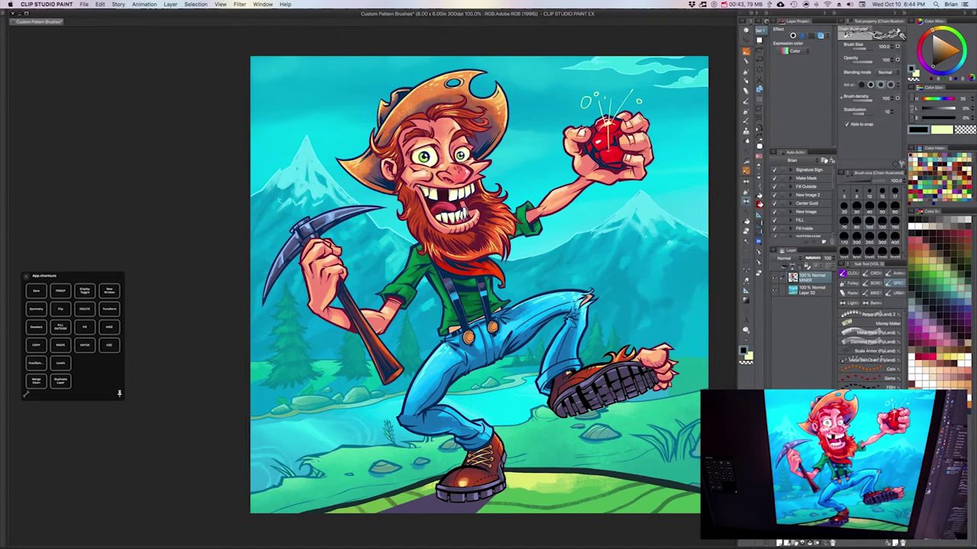
mouse_move(668, 168)
mouse_down()
mouse_move(650, 235)
mouse_move(677, 307)
mouse_move(660, 438)
mouse_up()
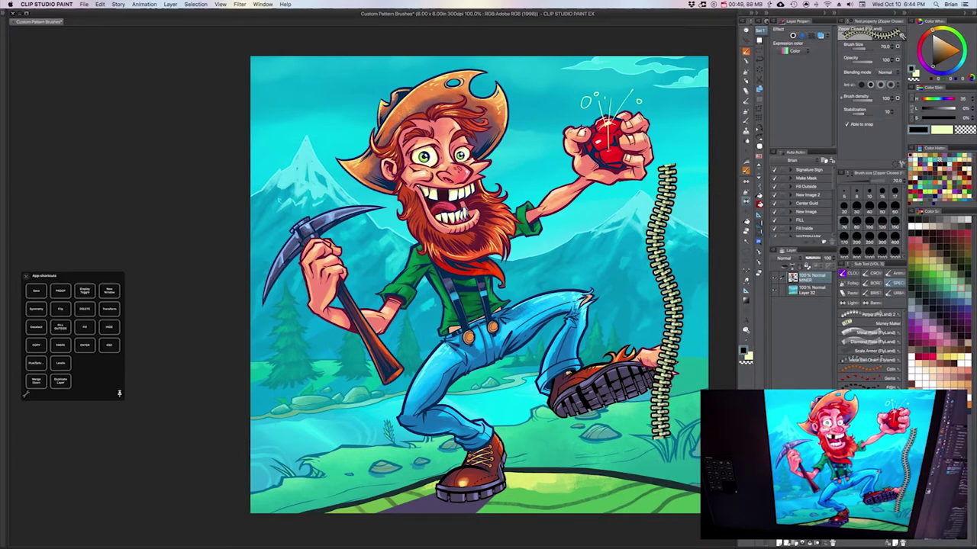
Try a looping track across the miner with the Railroad Track brush, and undo both the track and the zipper stroke.
click(871, 465)
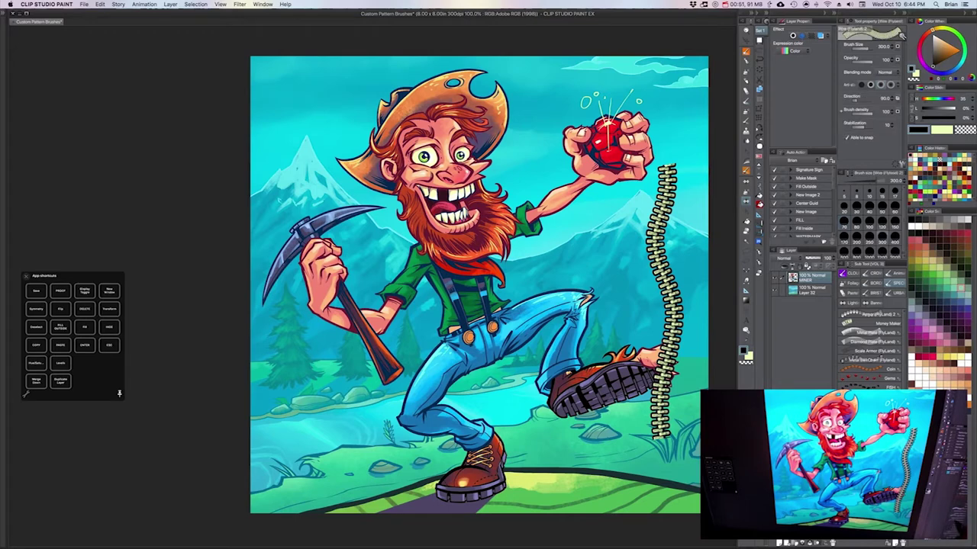
click(871, 483)
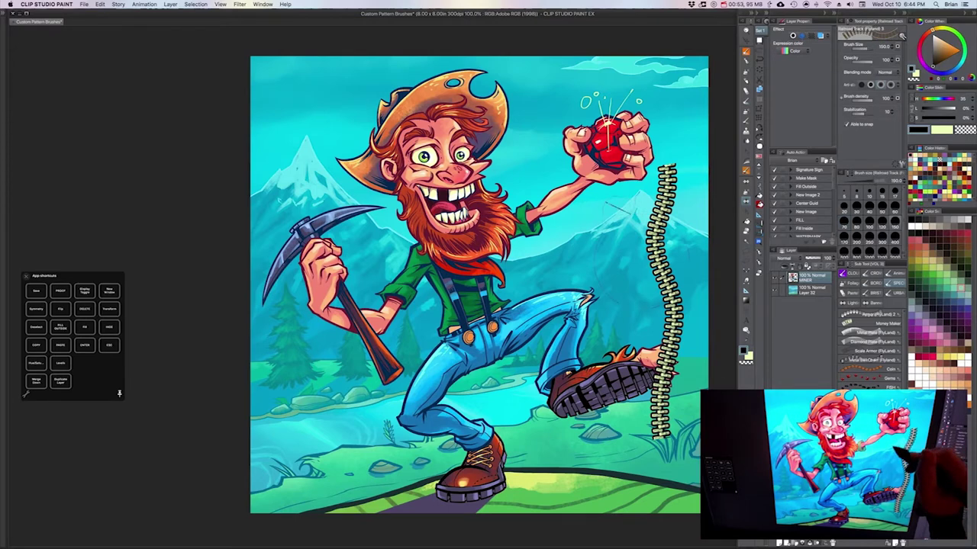
mouse_move(614, 204)
mouse_down()
mouse_move(606, 263)
mouse_move(638, 320)
mouse_move(603, 389)
mouse_move(603, 458)
mouse_move(541, 485)
mouse_move(500, 423)
mouse_move(530, 321)
mouse_move(488, 271)
mouse_move(487, 223)
mouse_move(516, 145)
mouse_up()
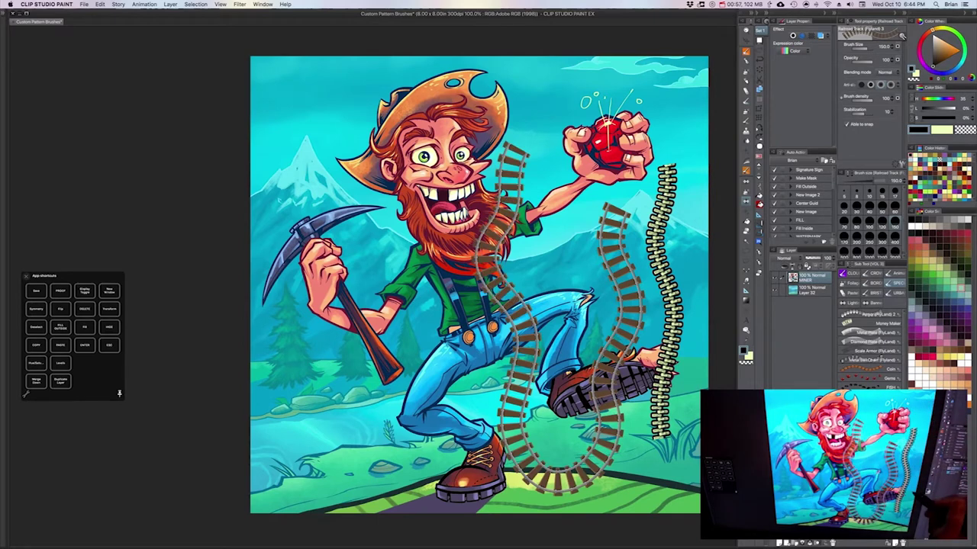
key(super+z)
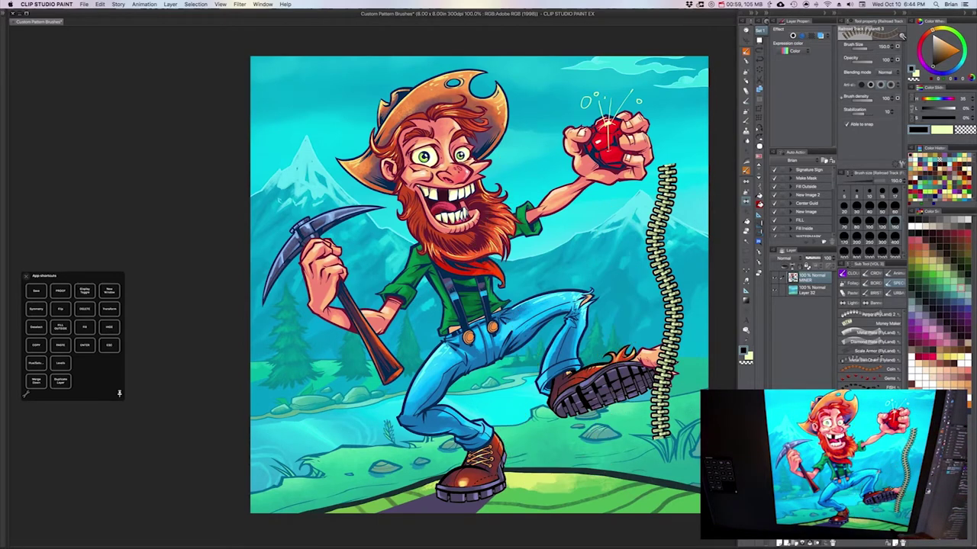
key(super+z)
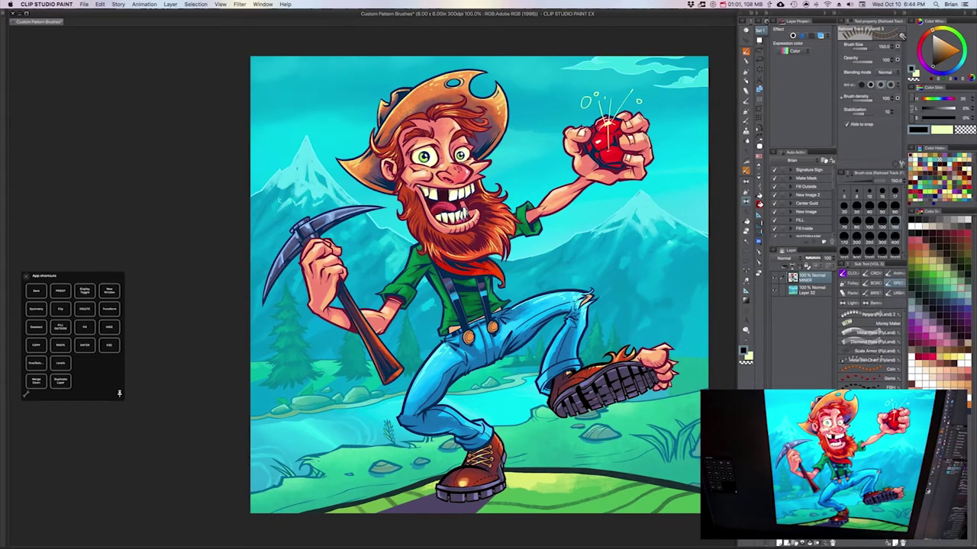
Choose the Rope Drawn brush for the miner illustration.
click(870, 450)
drag(559, 331, 592, 306)
super+click(593, 305)
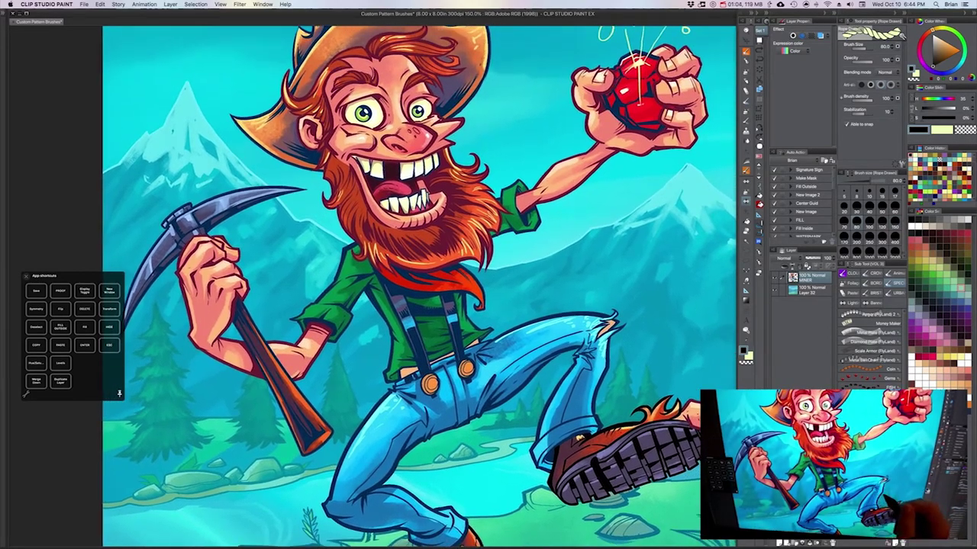
key(super+minus)
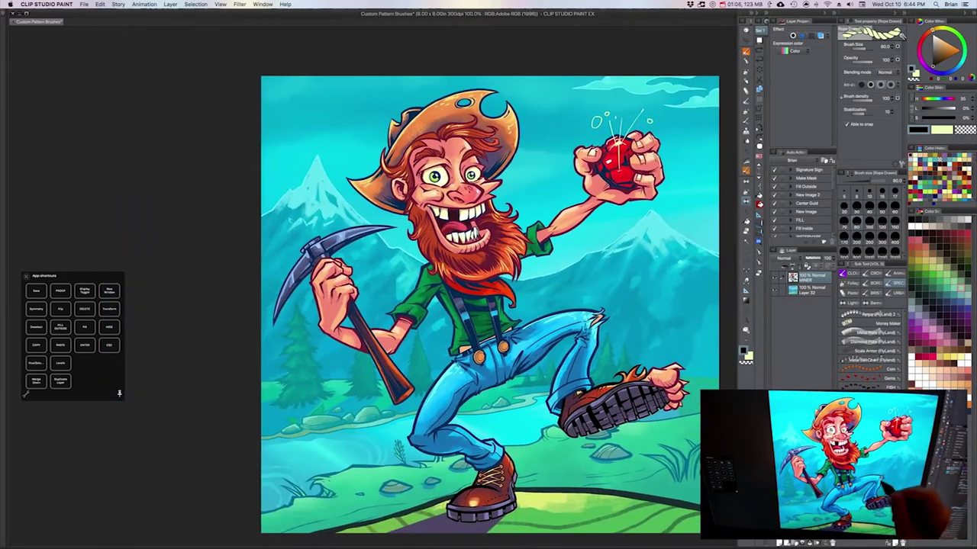
Set the main drawing color to a dark red for the rope's outlines.
click(937, 29)
click(945, 49)
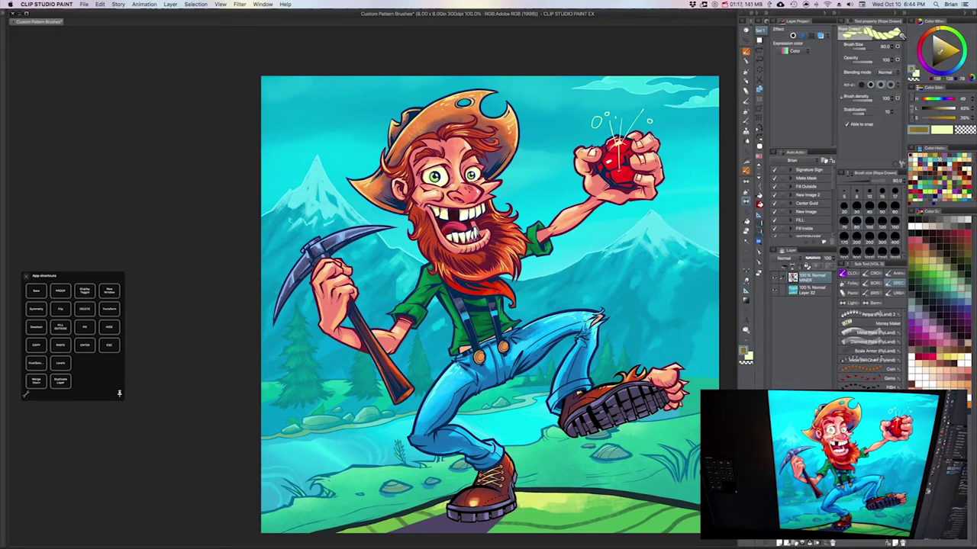
drag(935, 34, 927, 36)
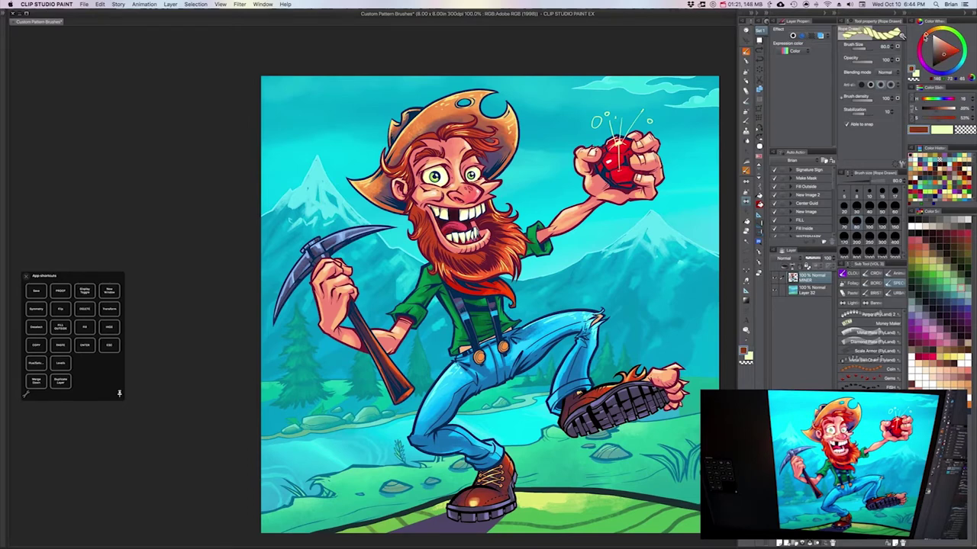
drag(926, 36, 921, 41)
click(944, 57)
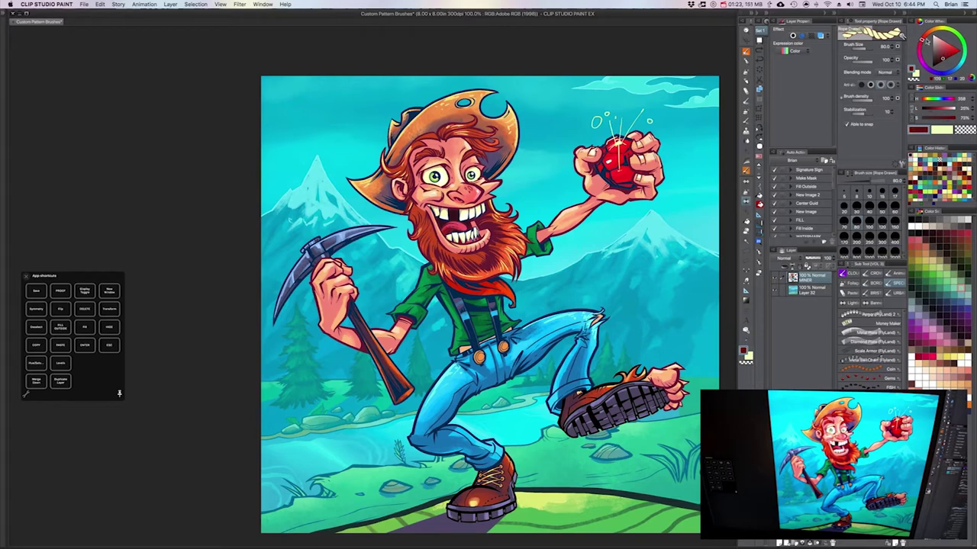
Set the sub color to a golden tan for the rope's fill and fine-tune the dark red main color.
drag(937, 34, 934, 34)
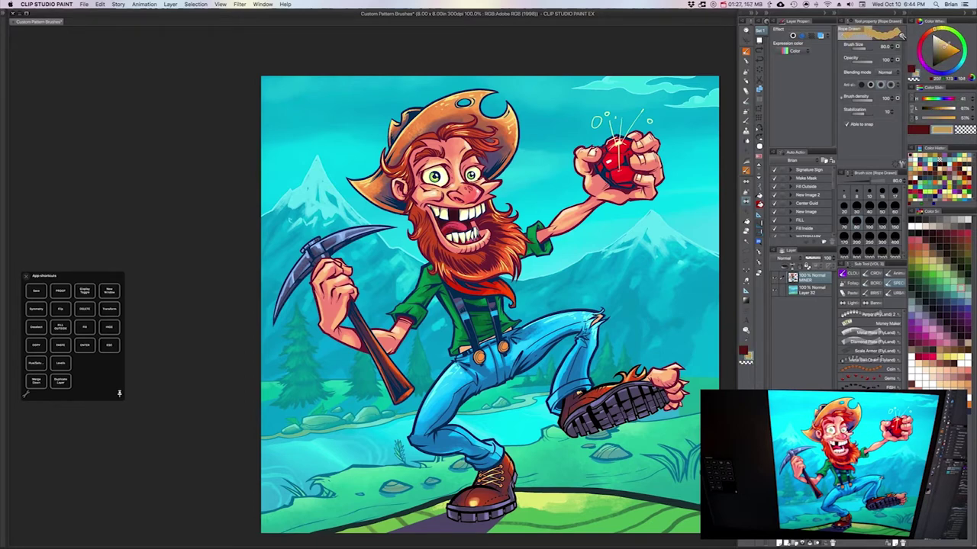
key(x)
mouse_move(926, 61)
mouse_down()
mouse_move(934, 35)
mouse_move(915, 65)
mouse_up()
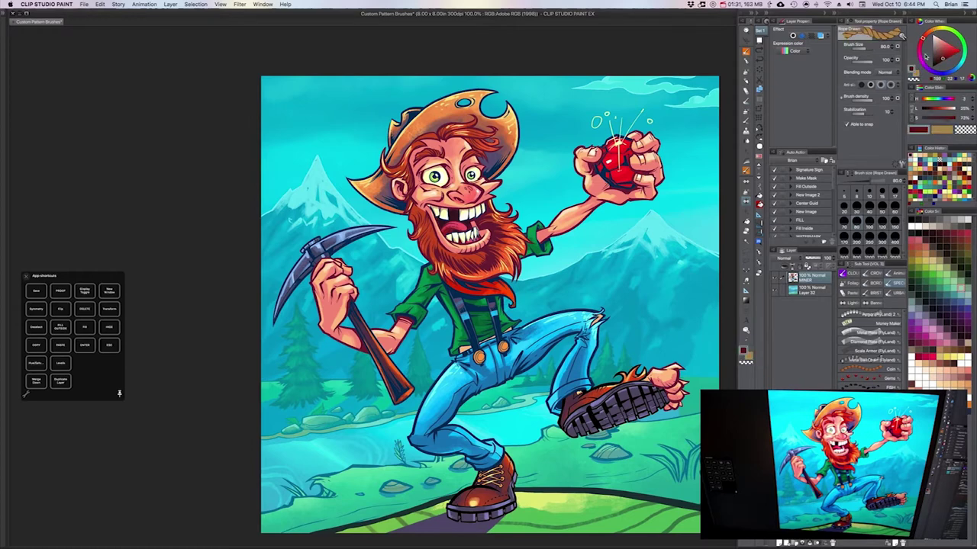
Add a new vector layer above the MINER layer.
key(super+shift+n)
key(super+z)
click(788, 543)
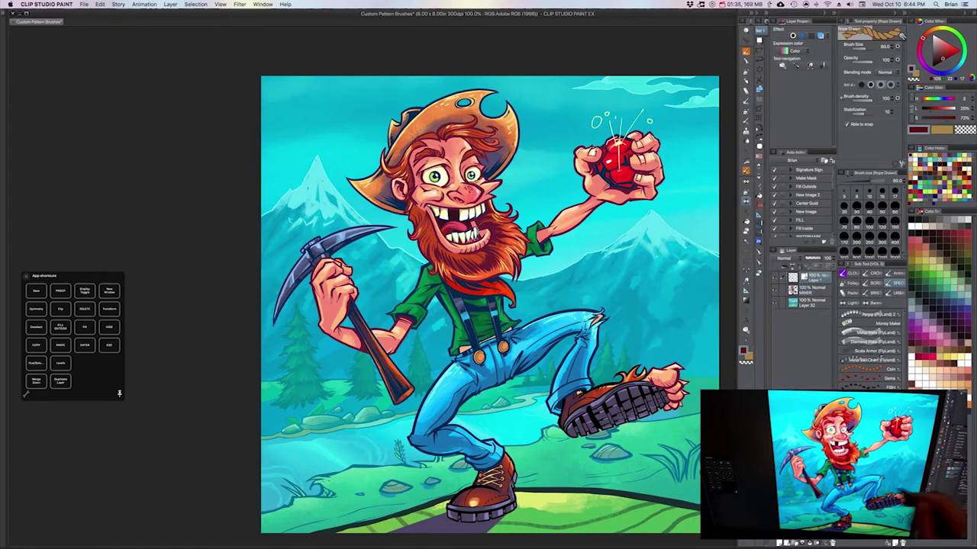
Reduce the brush size to 45 and draw a rope looping around the miner's waist like a belt.
mouse_move(521, 356)
mouse_down()
mouse_move(526, 336)
mouse_move(511, 349)
mouse_move(508, 336)
mouse_up()
key(super+plus)
key(super+plus)
key([)
key([)
key([)
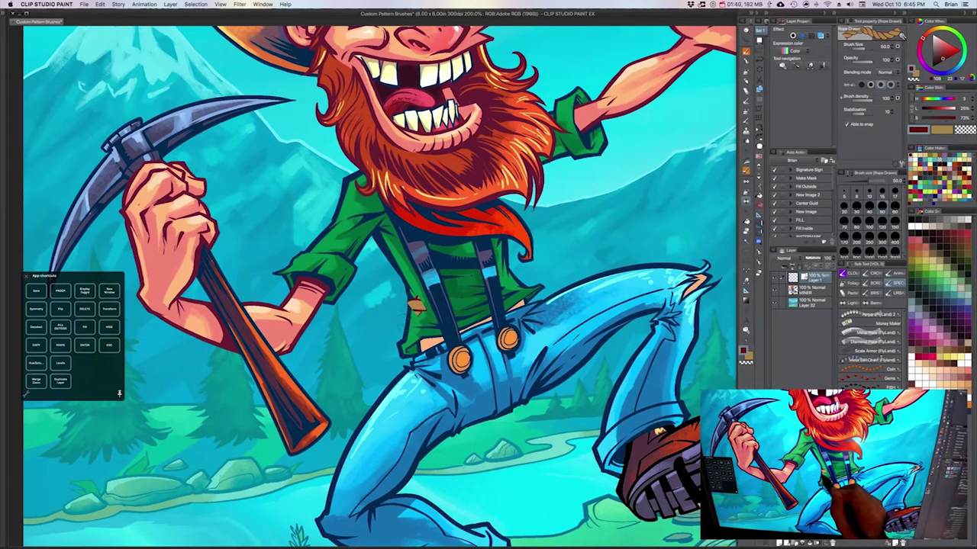
key(bracketleft)
mouse_move(412, 313)
mouse_down()
mouse_move(385, 349)
mouse_move(389, 370)
mouse_move(428, 366)
mouse_move(558, 286)
mouse_move(531, 269)
mouse_move(477, 288)
mouse_up()
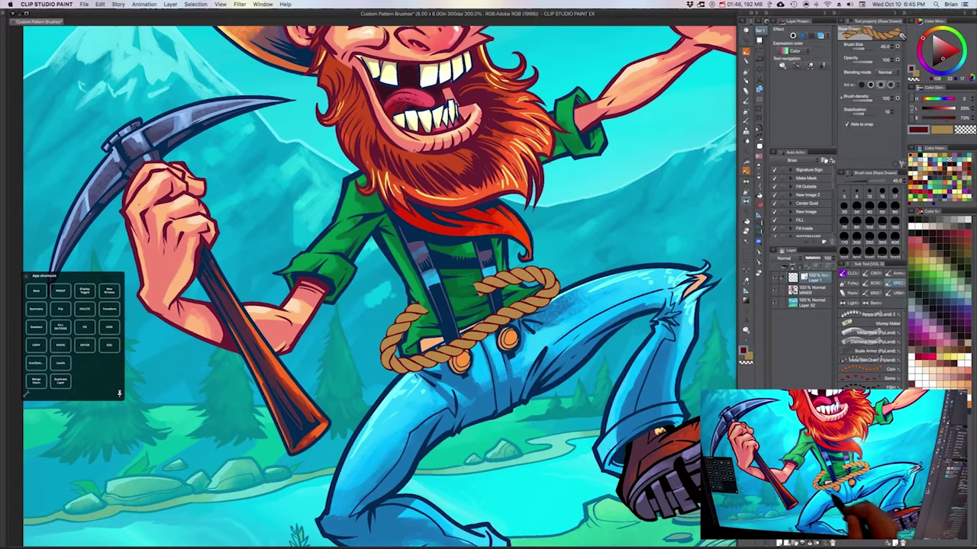
Lower the opacity of the rope's vector layer, Layer 1, so the miner artwork shows through the rope.
drag(544, 311, 552, 335)
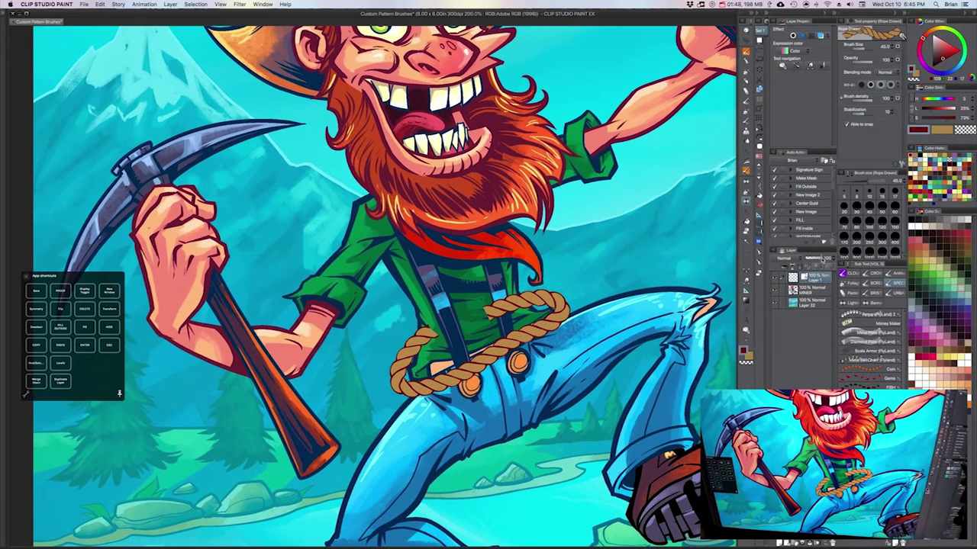
drag(819, 259, 813, 261)
super+click(520, 357)
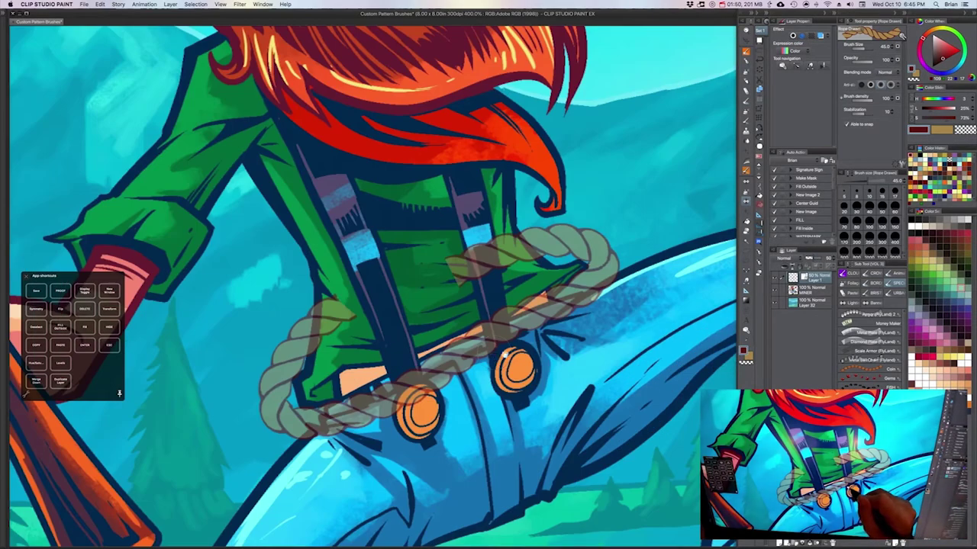
drag(394, 336, 468, 291)
Choose the Mapping Pen with the transparent colour and try erasing the rope end over the miner's shirt near the pickaxe arm.
key(u)
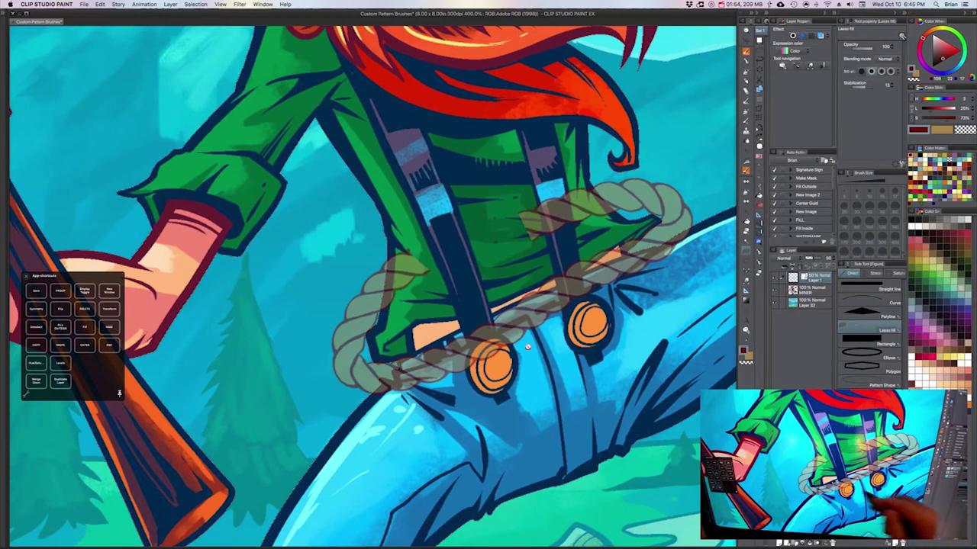
key(b)
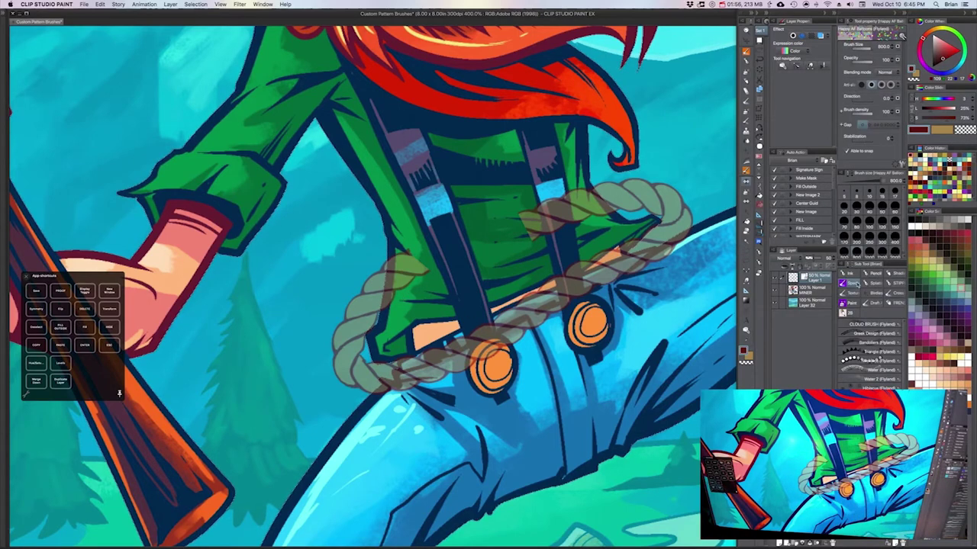
key(p)
mouse_move(421, 271)
mouse_down()
mouse_move(397, 269)
mouse_move(392, 294)
mouse_up()
key(ctrl+z)
key(c)
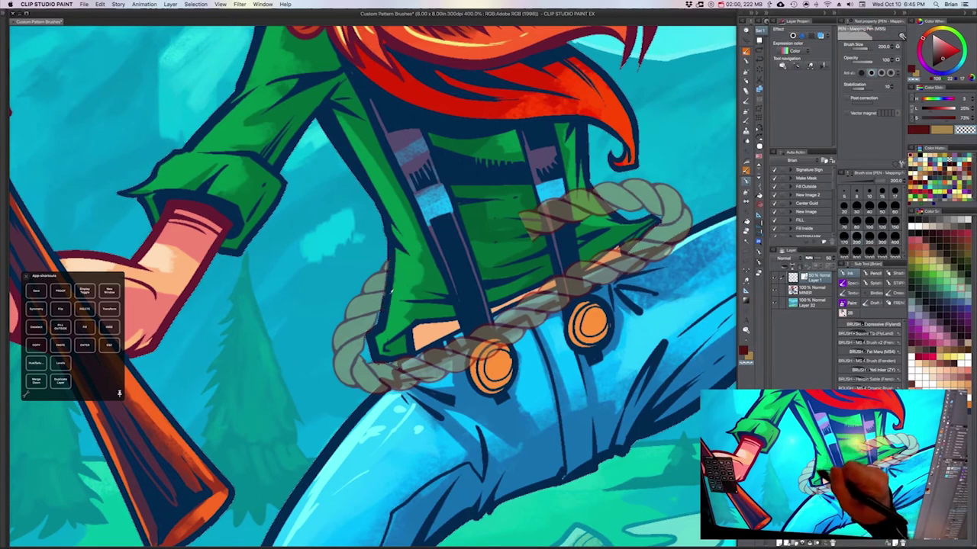
Erase both loose rope ends where they overlap the green shirt, reducing the pen size to 150 and undoing unwanted strokes.
mouse_move(528, 223)
mouse_down()
mouse_move(581, 206)
mouse_move(603, 215)
mouse_move(609, 204)
mouse_up()
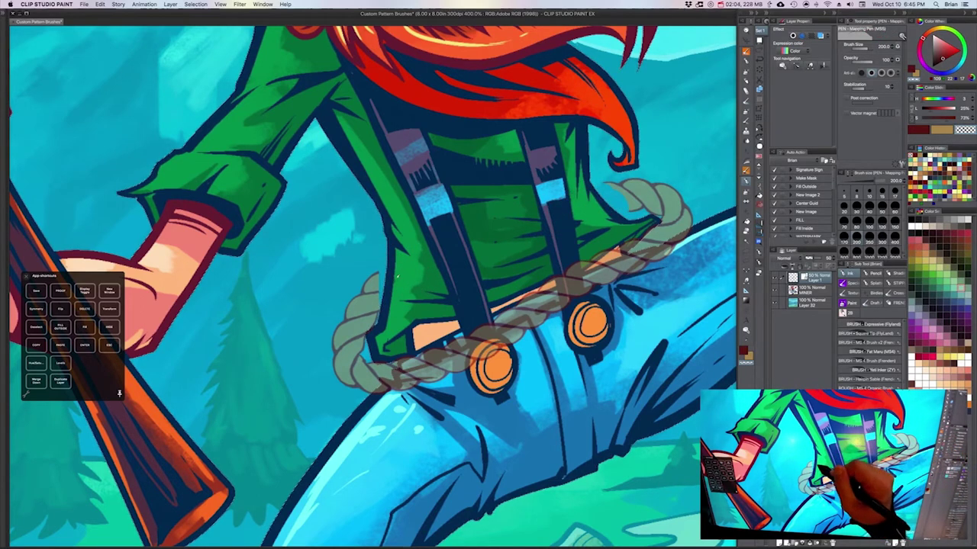
key(ctrl+z)
drag(380, 304, 427, 263)
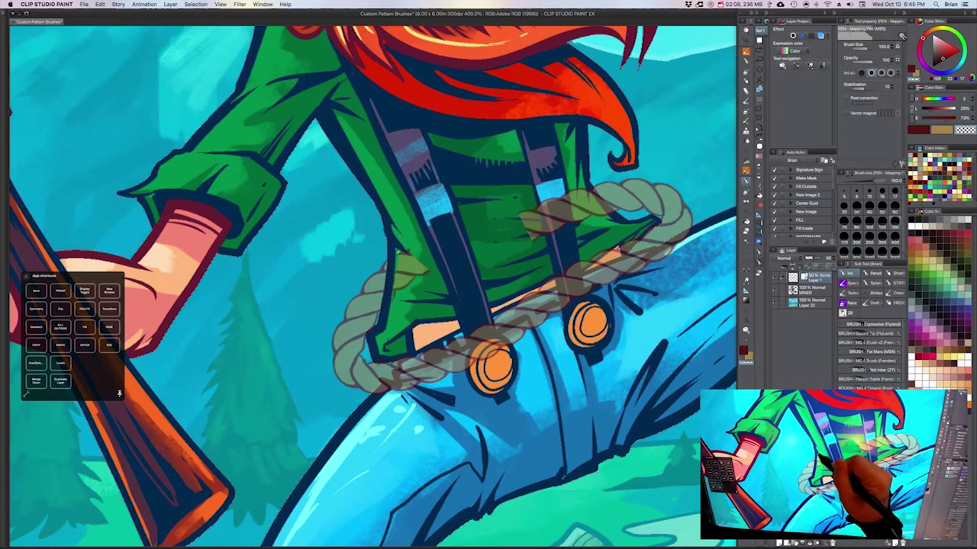
key(ctrl+z)
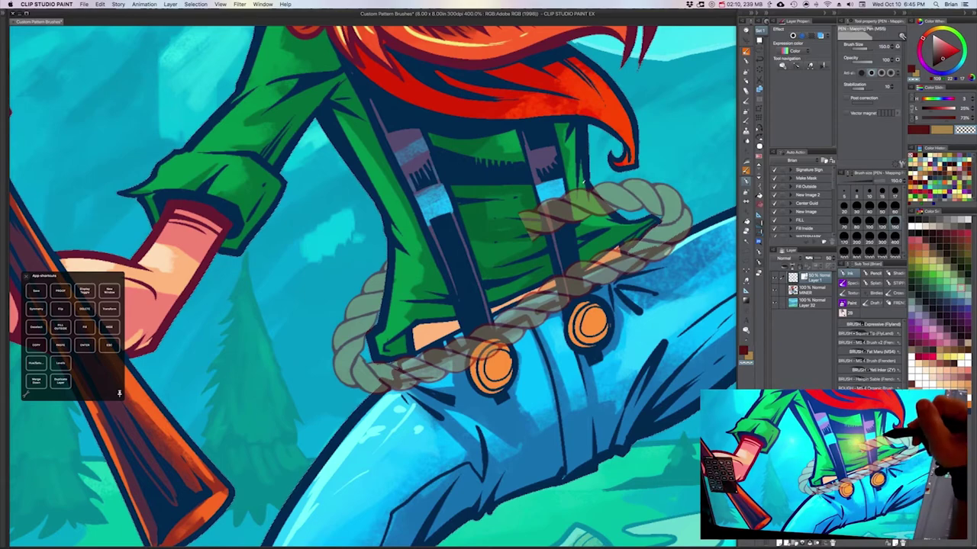
drag(601, 202, 520, 229)
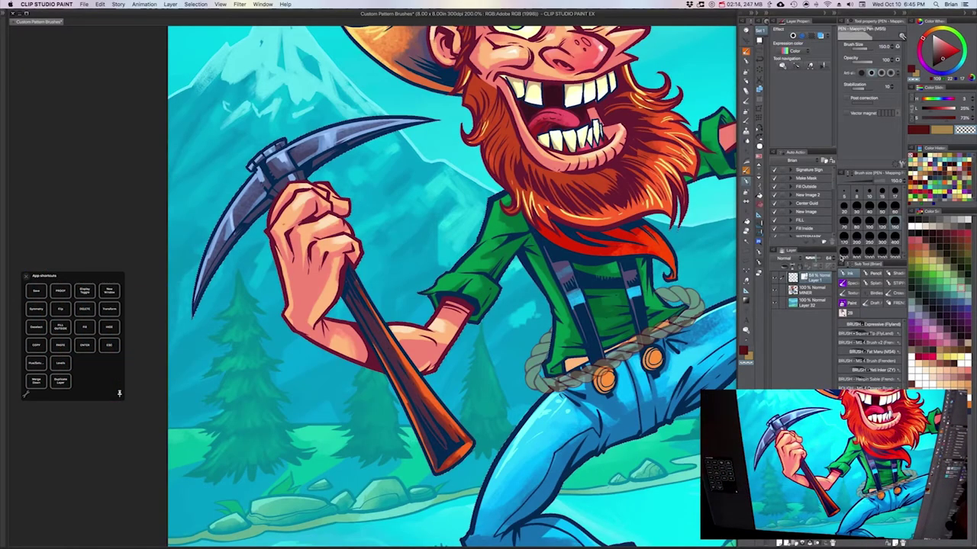
Restore Layer 1's opacity to 100 percent and check the rope around the waist on the whole figure.
drag(816, 258, 841, 258)
drag(669, 421, 626, 421)
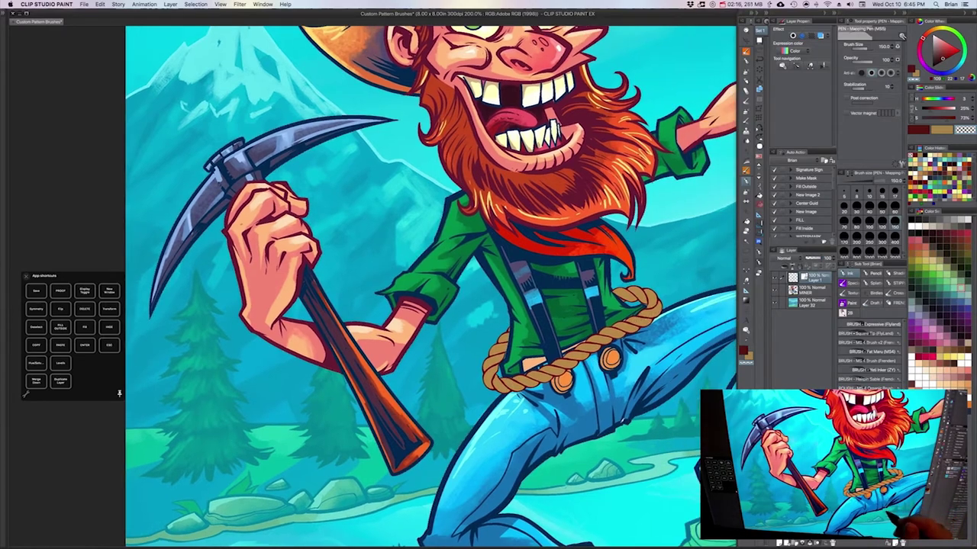
drag(638, 339, 535, 323)
key(super+minus)
key(super+minus)
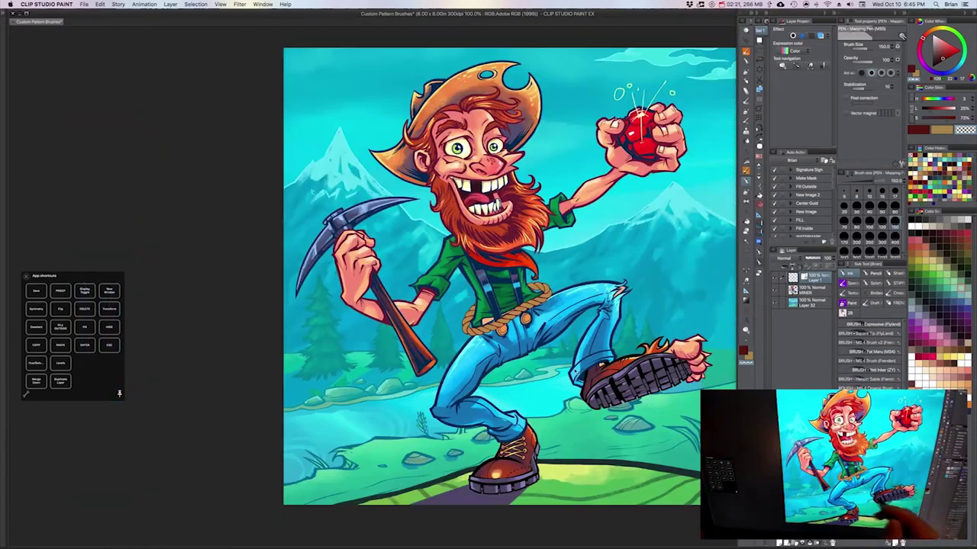
Add a new raster layer above Layer 1 and clip it to the rope layer.
scroll(570, 328, up, 2)
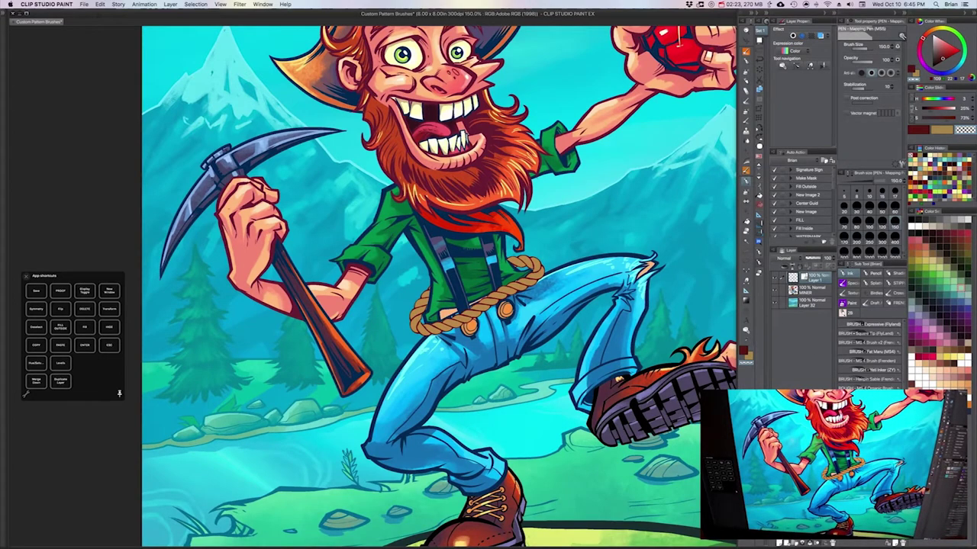
click(779, 544)
click(790, 266)
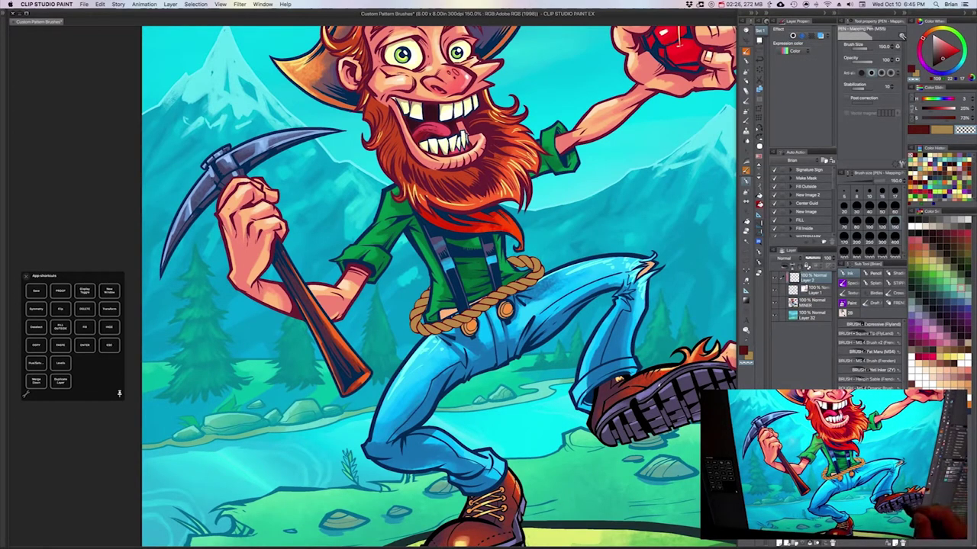
Choose the SOFT - Airbrush and set its blending mode to Multiply.
key(b)
key(p)
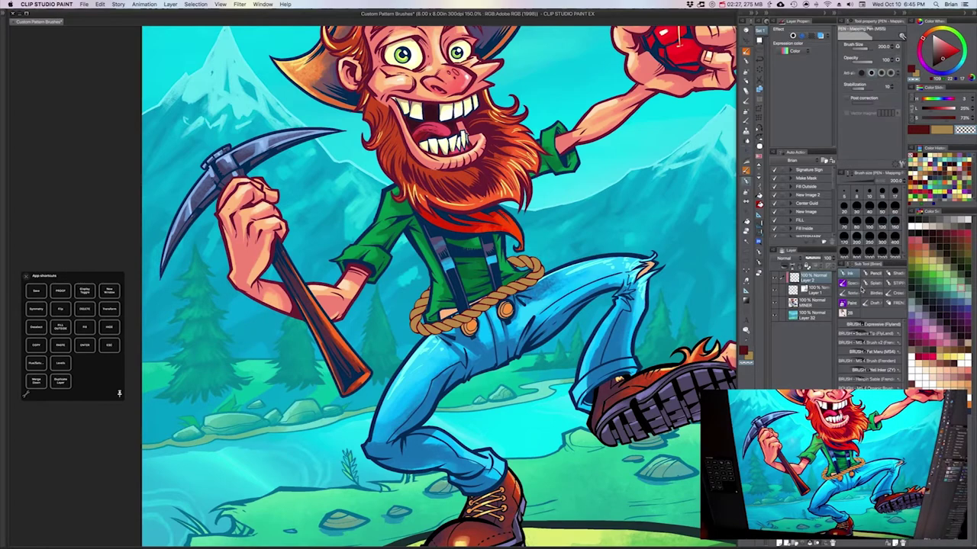
click(849, 303)
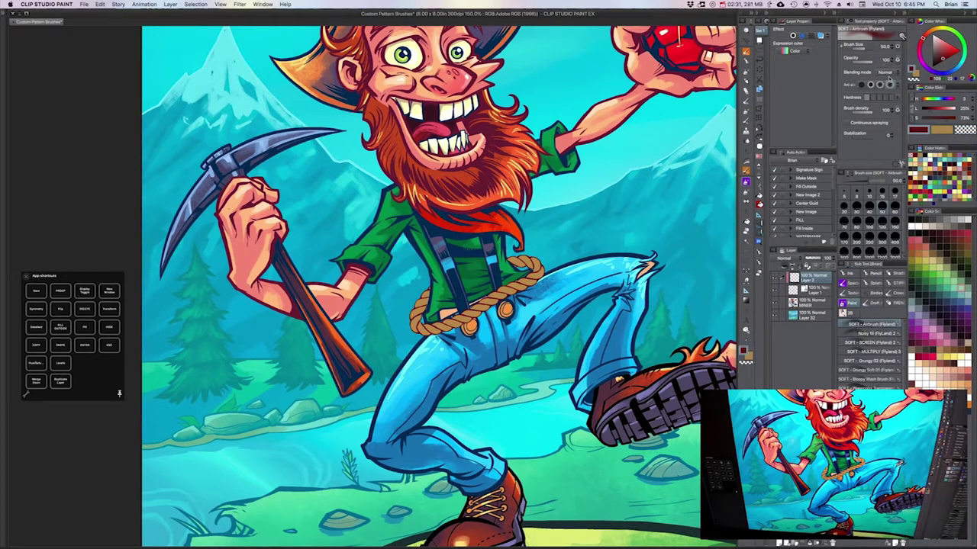
click(884, 72)
click(885, 99)
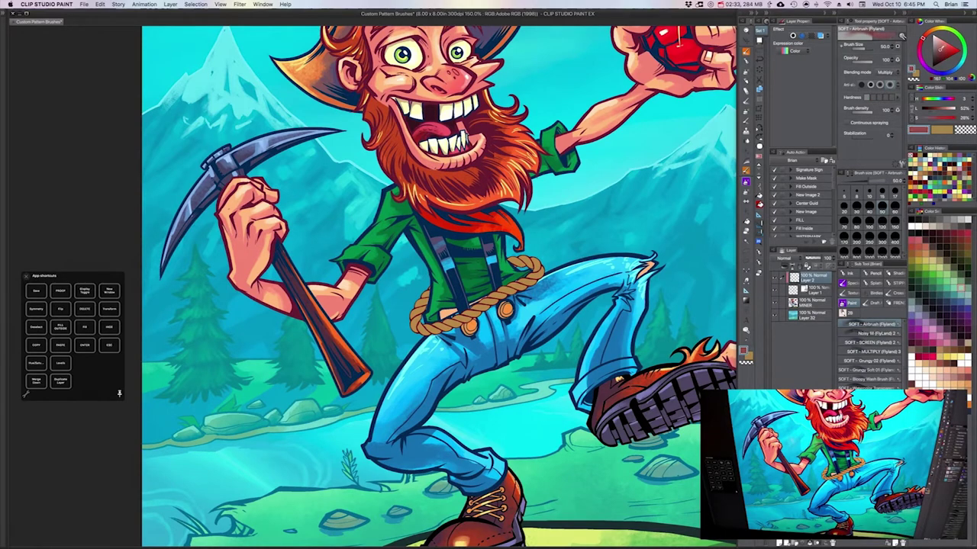
Shade the rope on the clipped layer with a dark muted red, enlarging the airbrush from 45 to 70.
click(939, 48)
drag(534, 362, 556, 358)
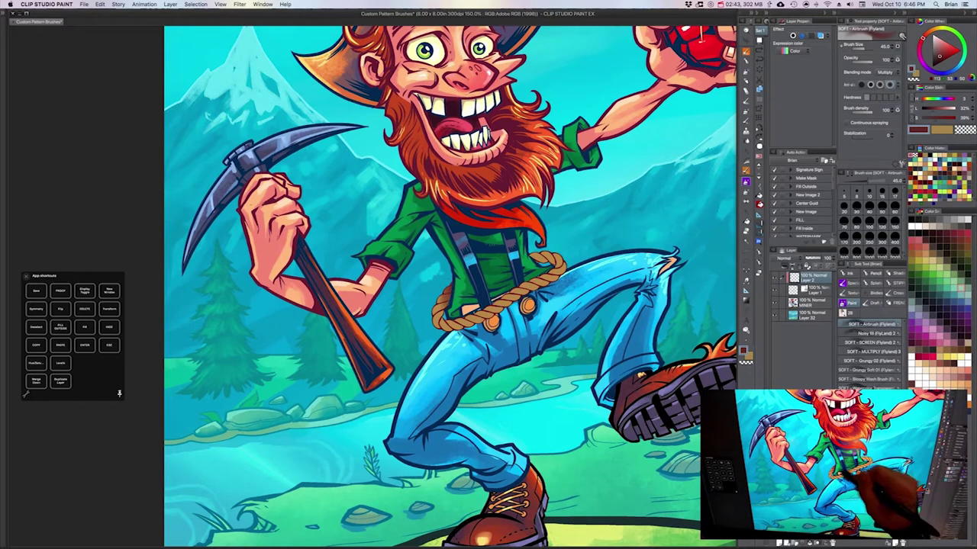
key(])
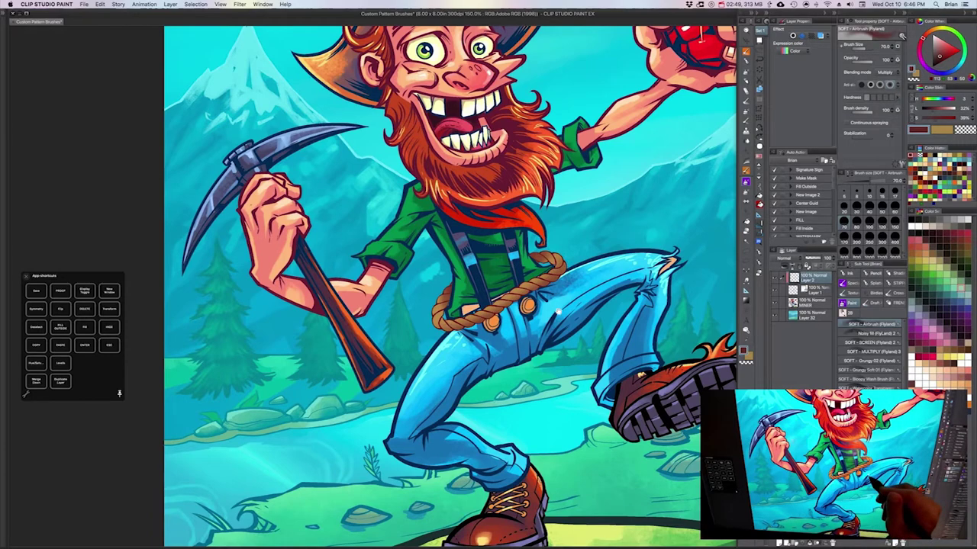
drag(557, 312, 509, 332)
Make the rope's vector layer, Layer 1, active and select the rope line with the Object operation tool, then deselect it.
scroll(551, 348, down, 1)
click(795, 293)
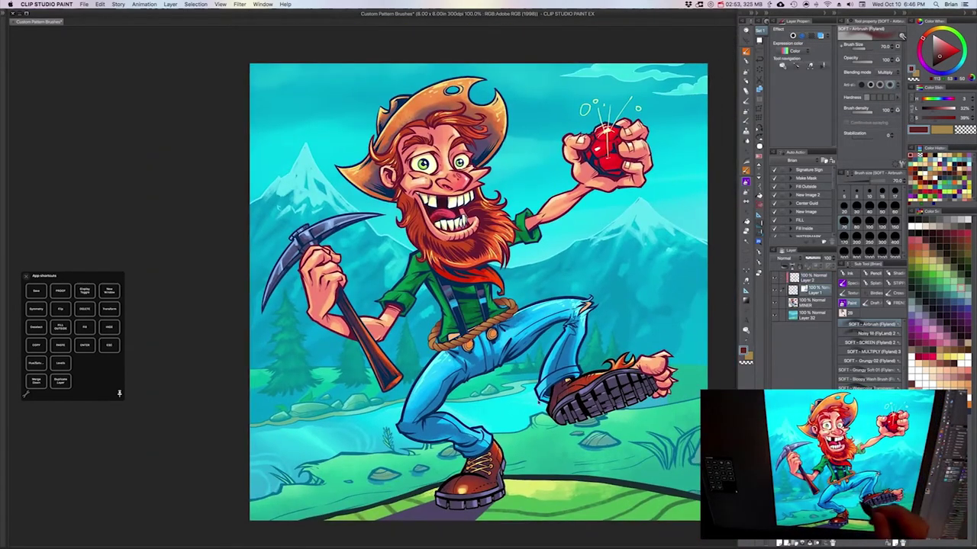
scroll(519, 366, up, 5)
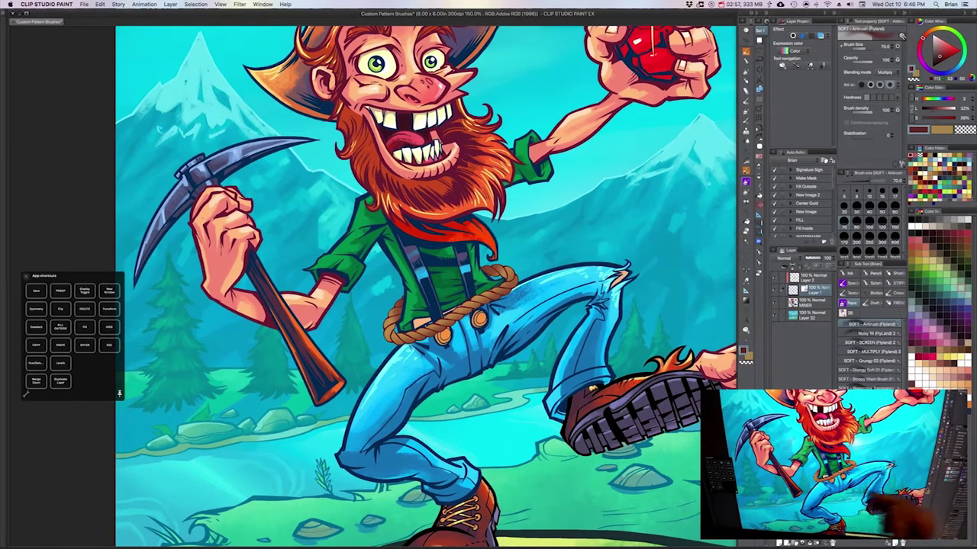
click(746, 270)
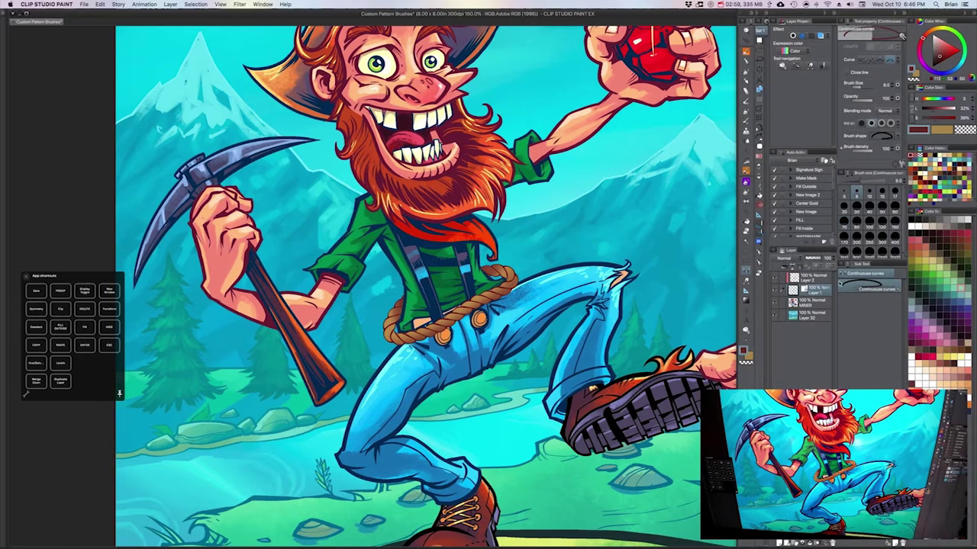
click(747, 215)
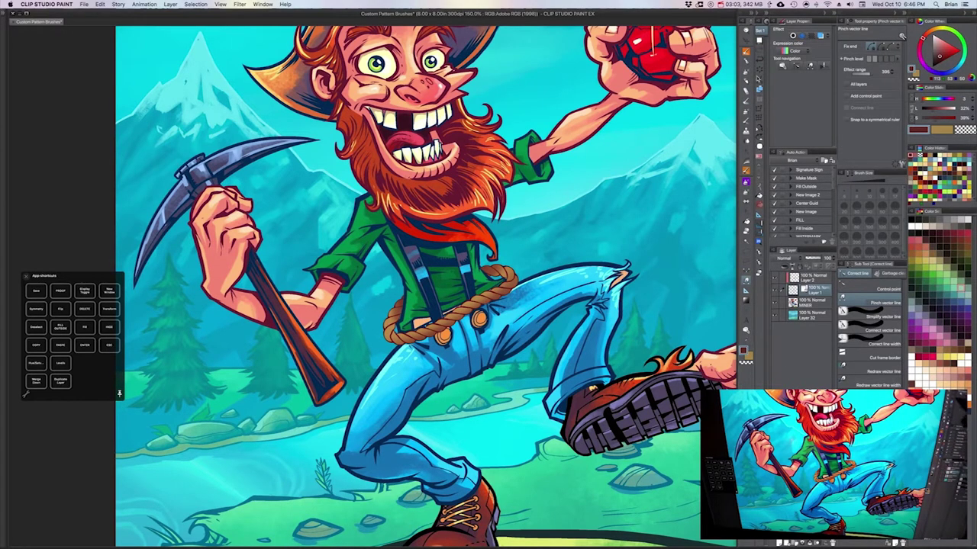
click(747, 331)
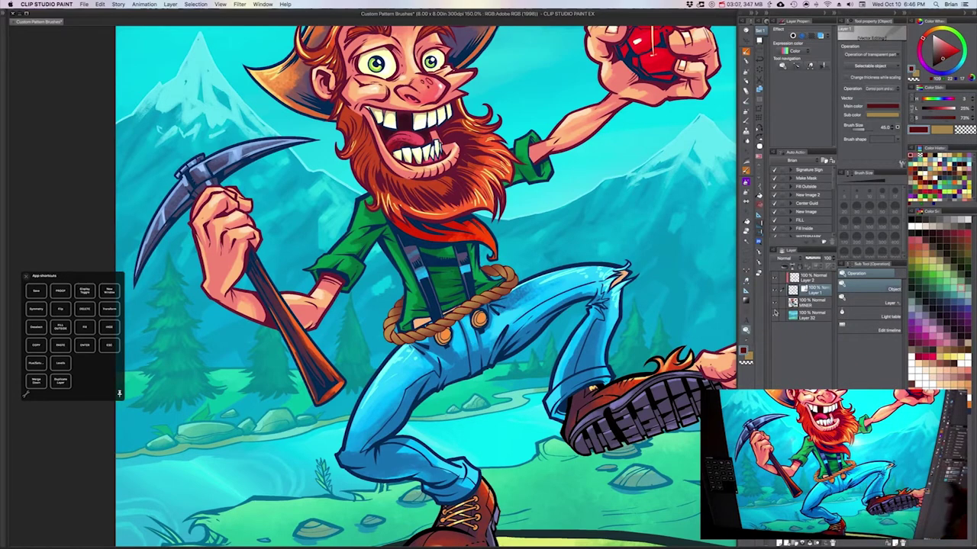
click(466, 284)
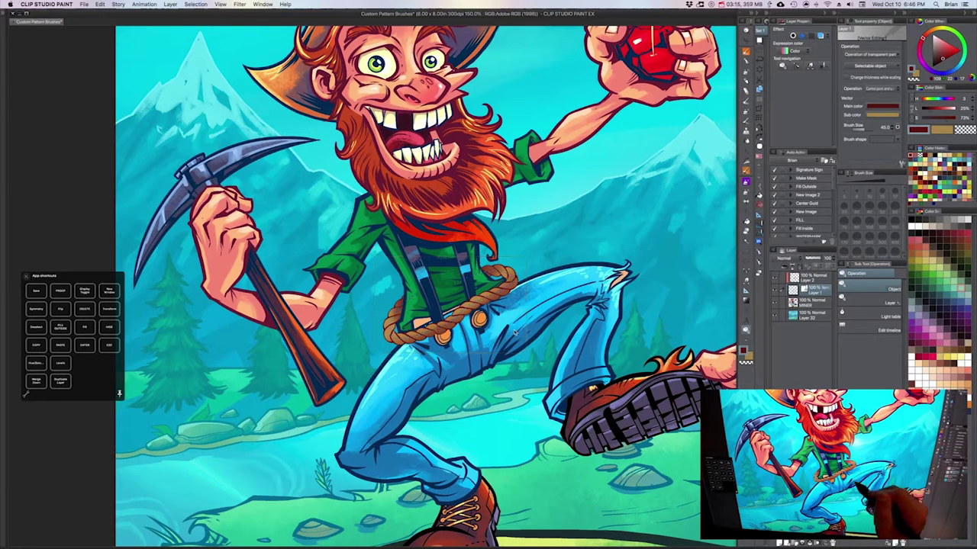
click(520, 351)
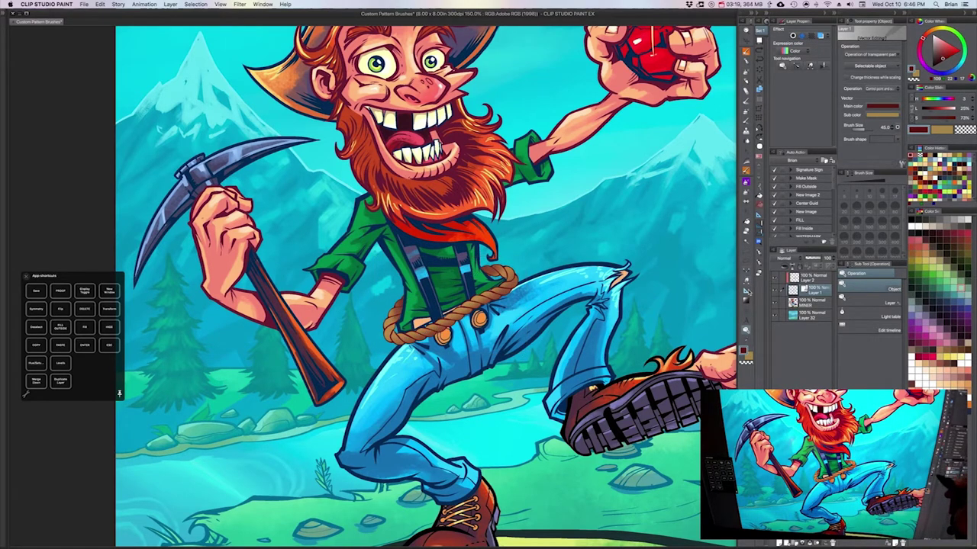
Reshape the rope line across the miner's waist with Pinch vector line and Redraw vector line.
click(747, 282)
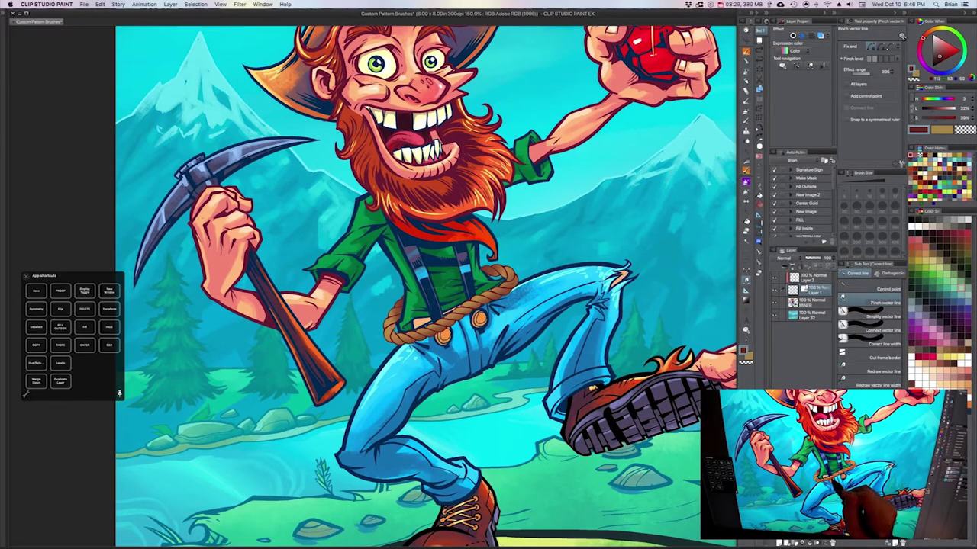
drag(456, 340, 492, 314)
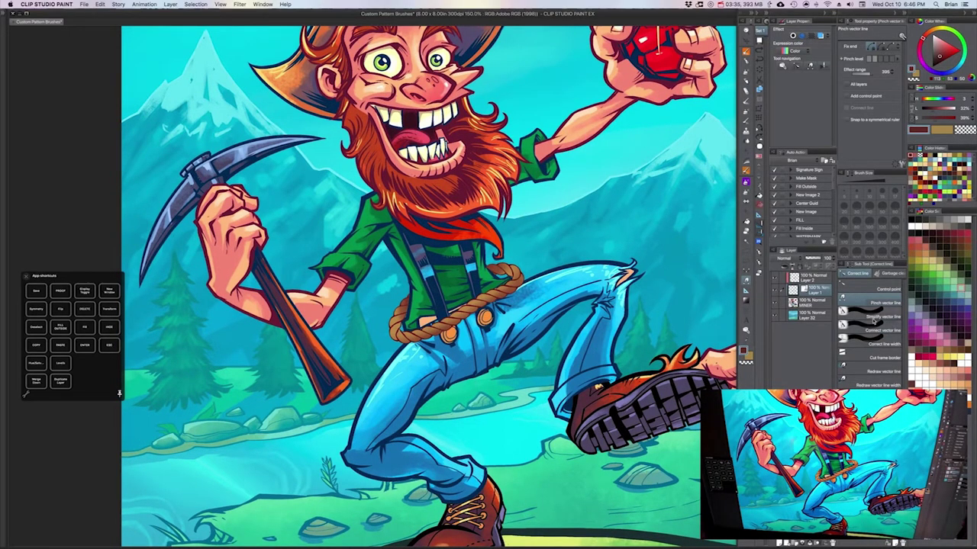
click(856, 371)
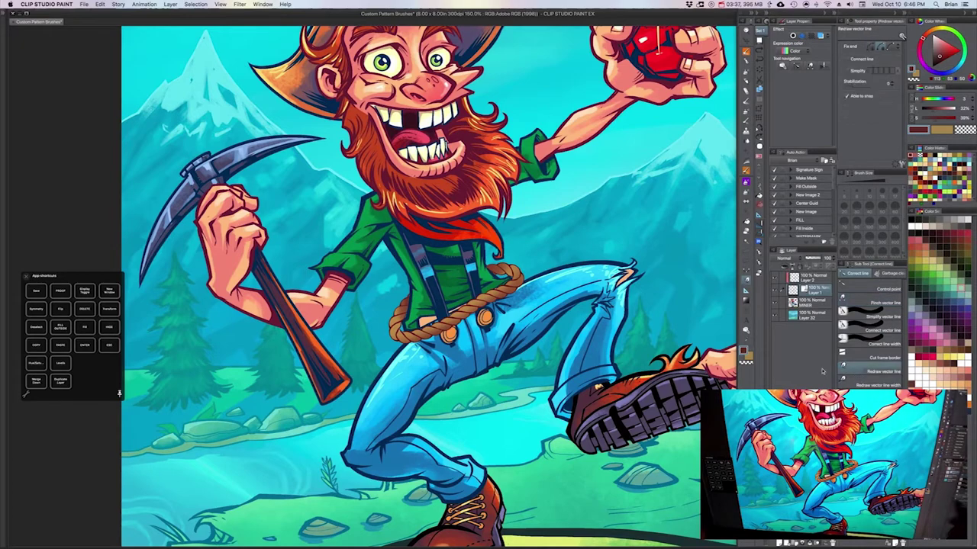
drag(404, 339, 519, 283)
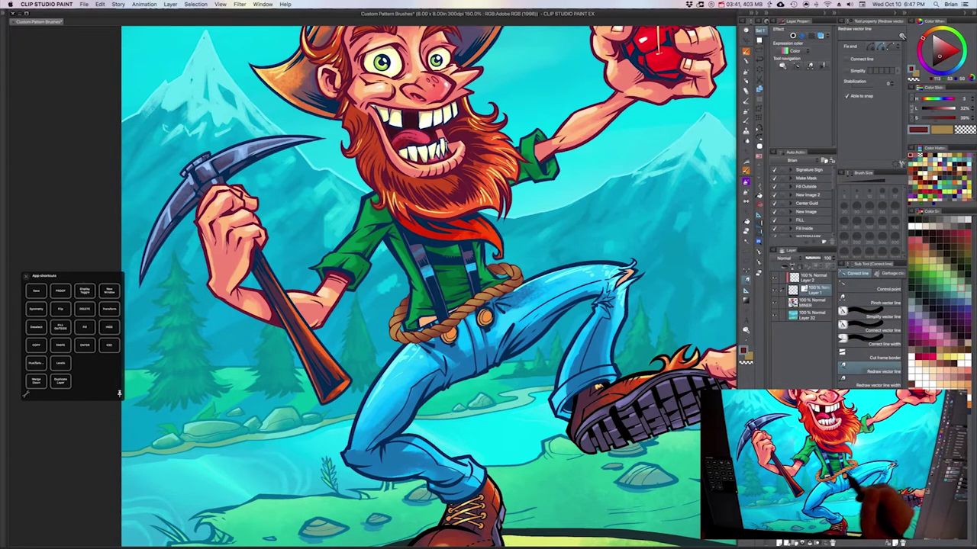
drag(393, 332, 444, 330)
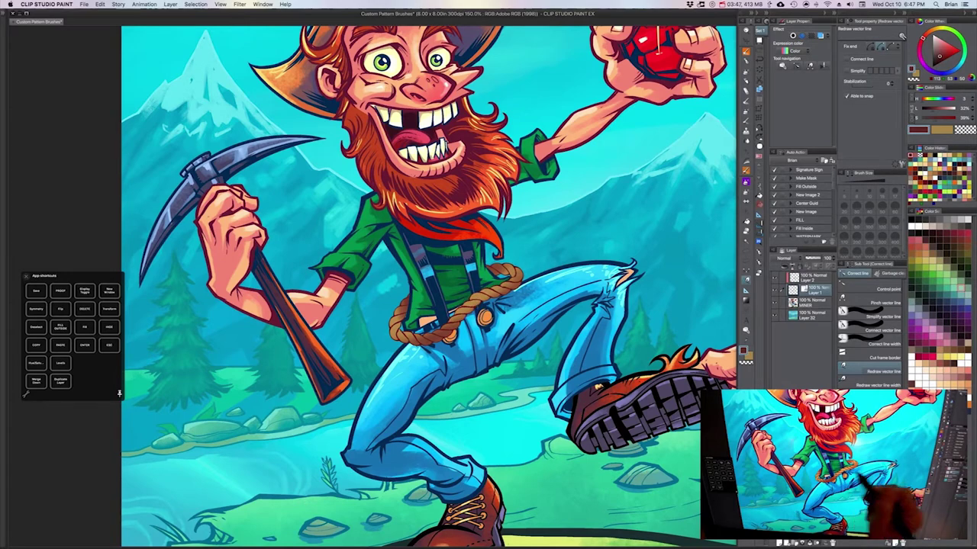
drag(496, 313, 494, 374)
scroll(557, 358, down, 1)
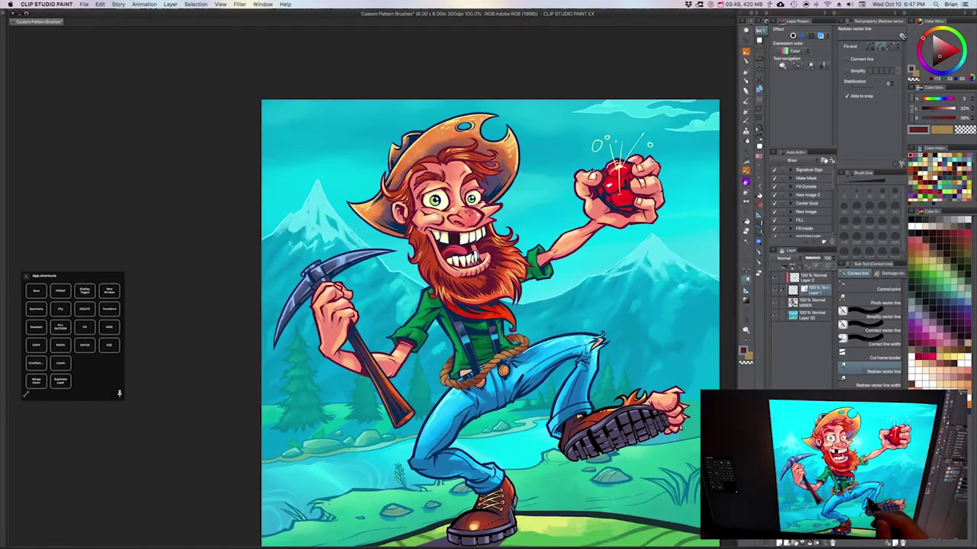
drag(564, 367, 492, 344)
scroll(551, 376, down, 1)
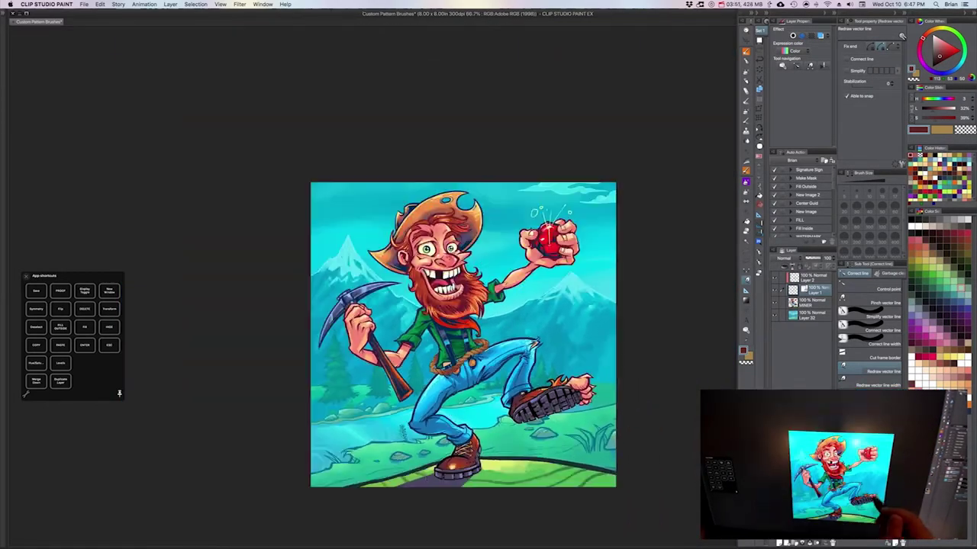
scroll(574, 369, up, 1)
drag(574, 370, 558, 352)
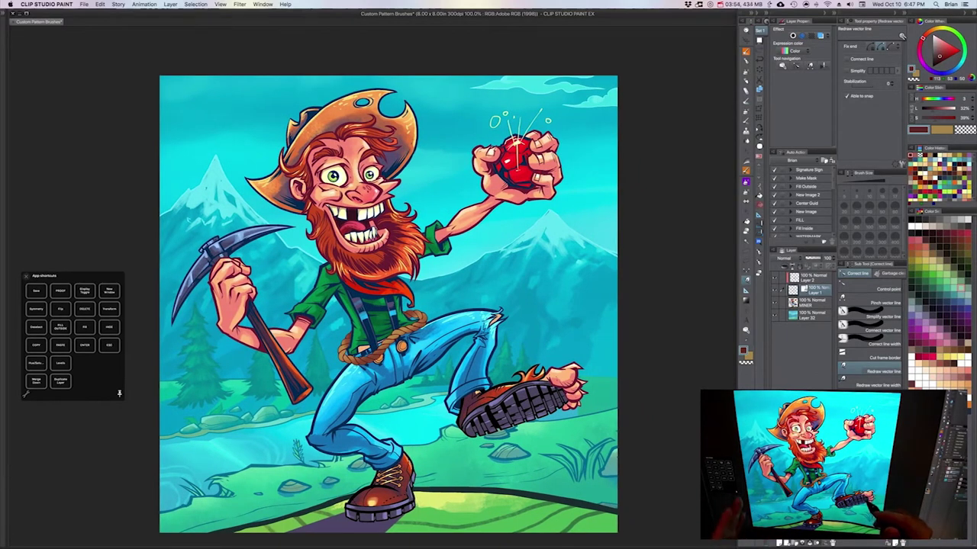
drag(544, 359, 611, 358)
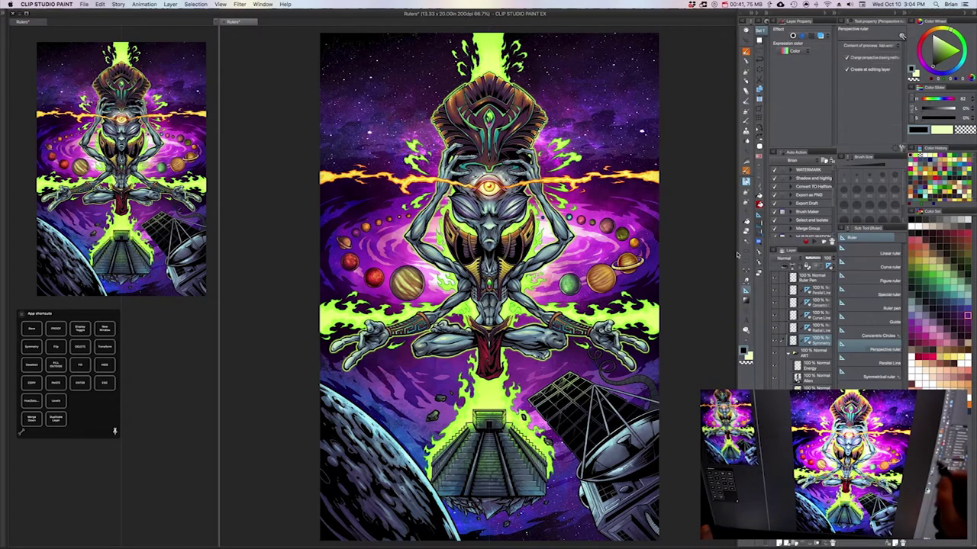
click(760, 219)
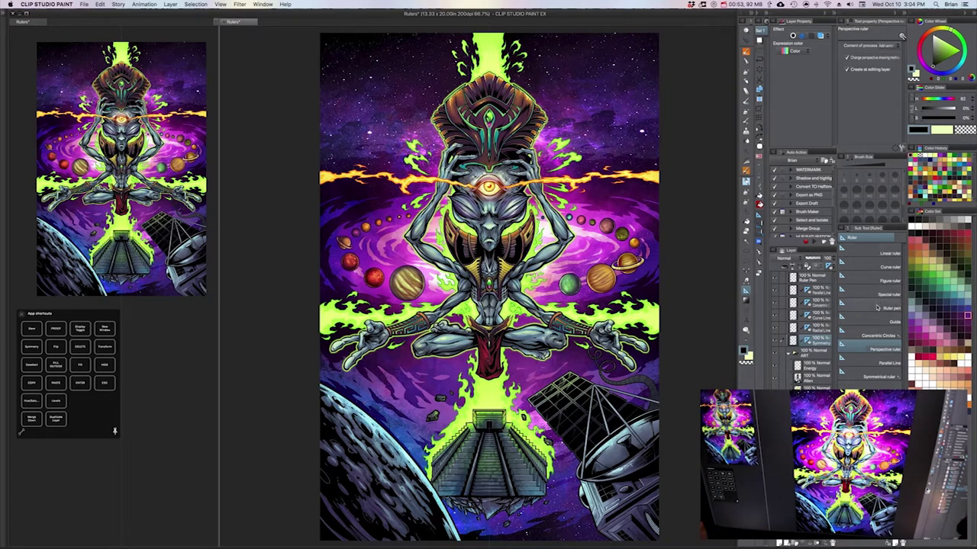
Choose the Symmetrical ruler sub tool and review its settings.
drag(635, 326, 645, 322)
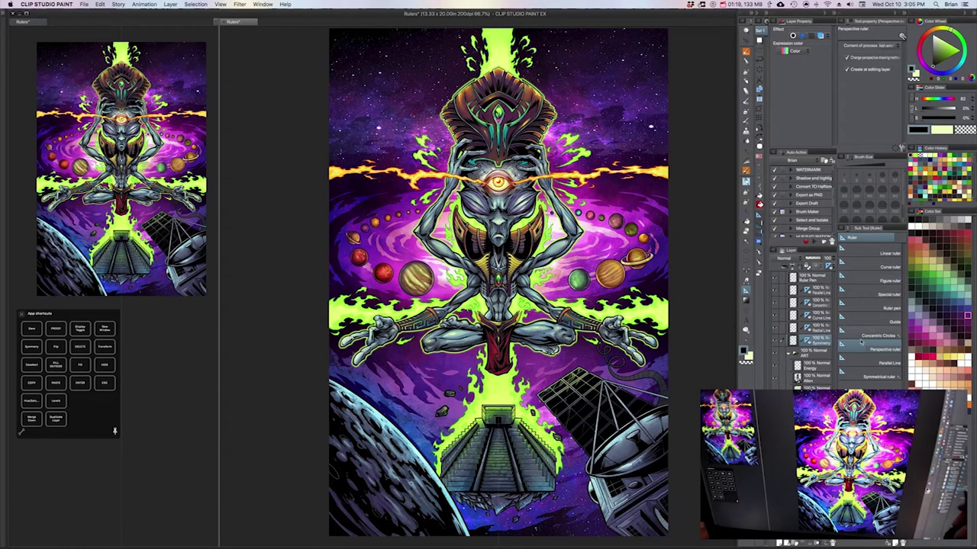
drag(584, 303, 596, 328)
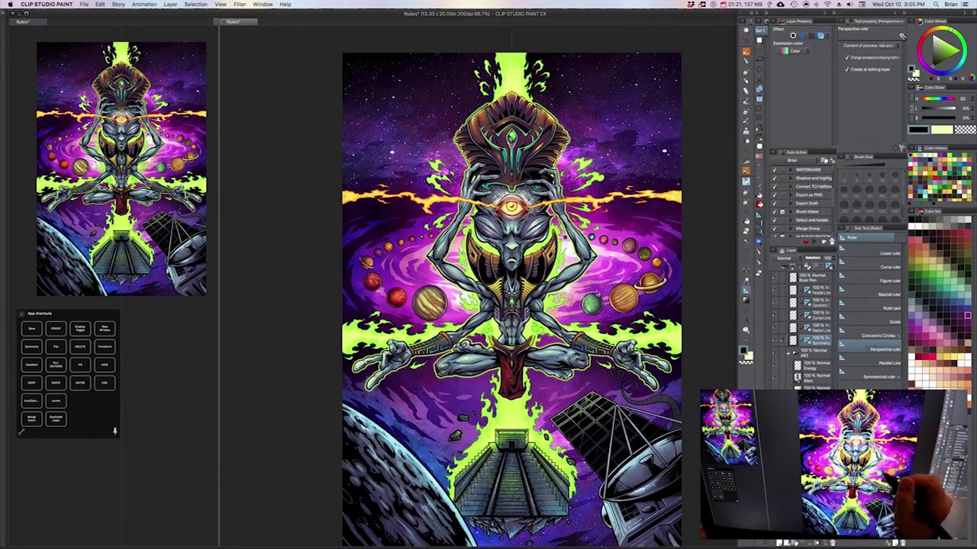
super+click(592, 305)
drag(588, 282, 615, 339)
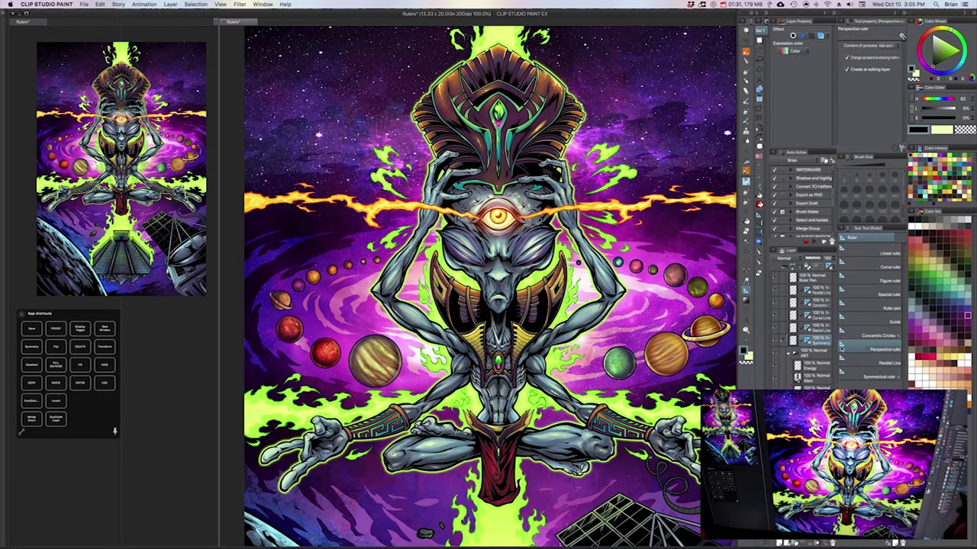
click(874, 377)
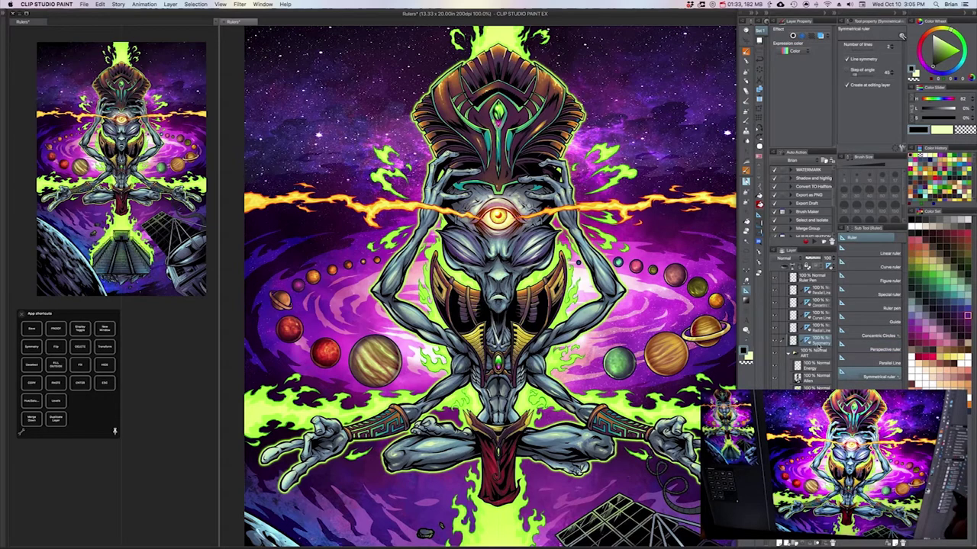
drag(672, 328, 682, 376)
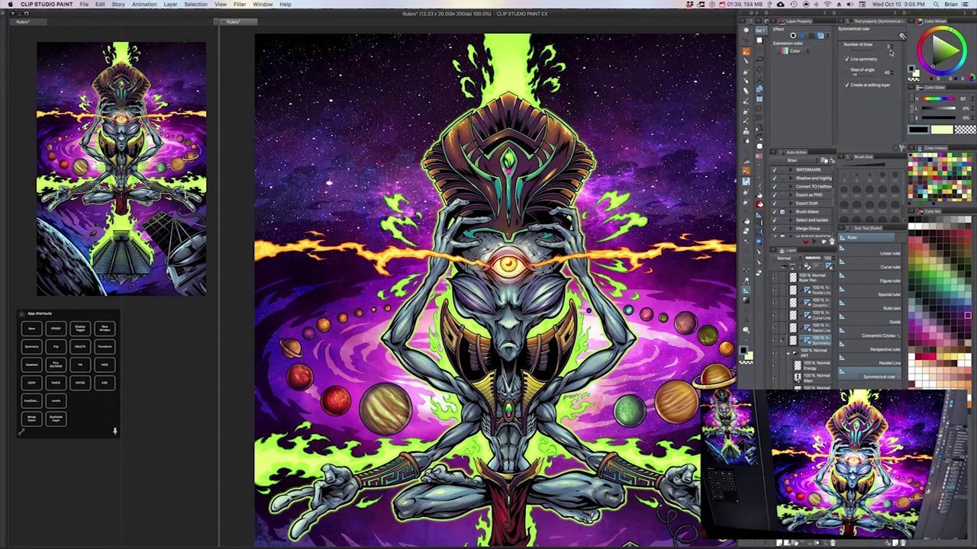
drag(649, 283, 655, 366)
Draw mirrored flame strokes beside the headdress on the Symmetry layer with PEN - Pencil in sampled bright green, enlarging the brush from 300 to 400.
alt+click(529, 120)
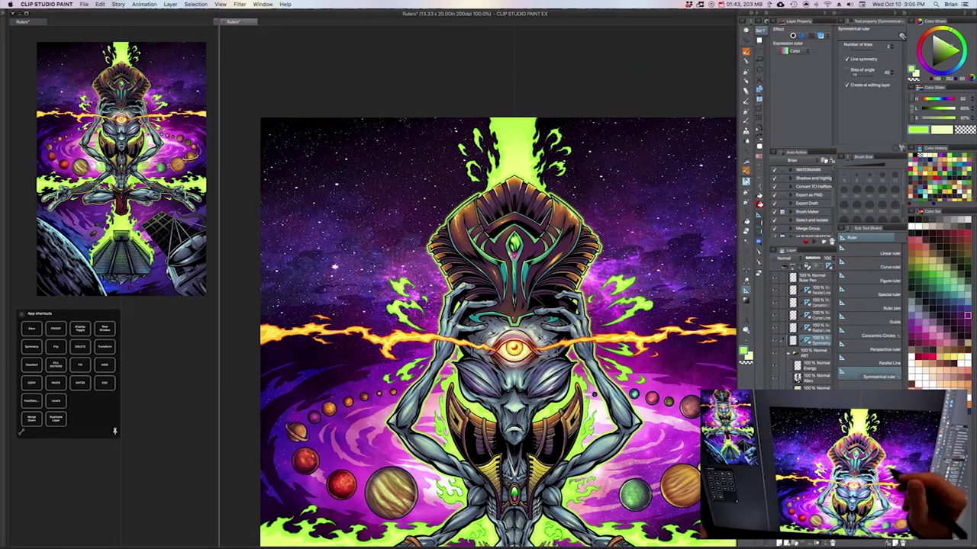
drag(561, 225, 558, 232)
key(p)
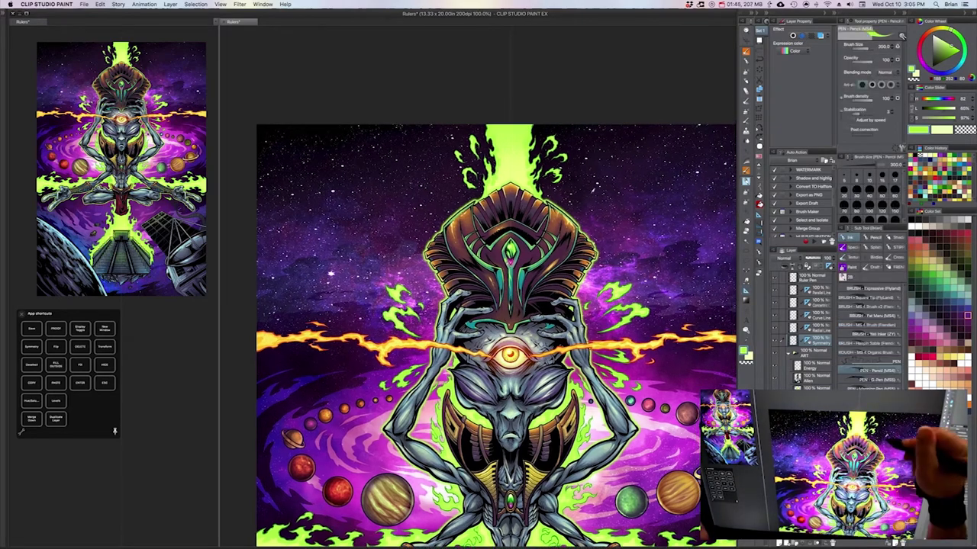
mouse_move(593, 191)
mouse_down()
mouse_move(634, 127)
mouse_move(663, 138)
mouse_move(603, 227)
mouse_move(615, 119)
mouse_up()
key(])
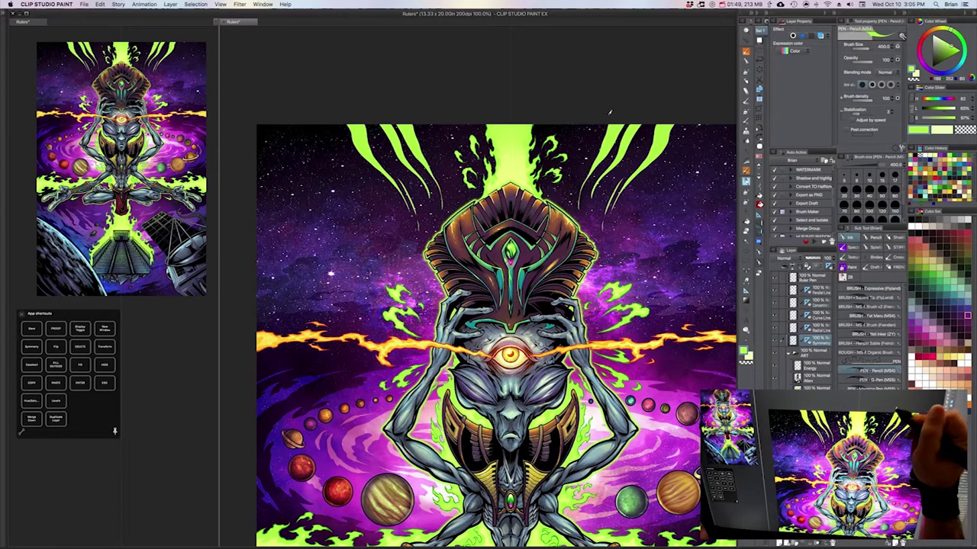
drag(616, 227, 707, 113)
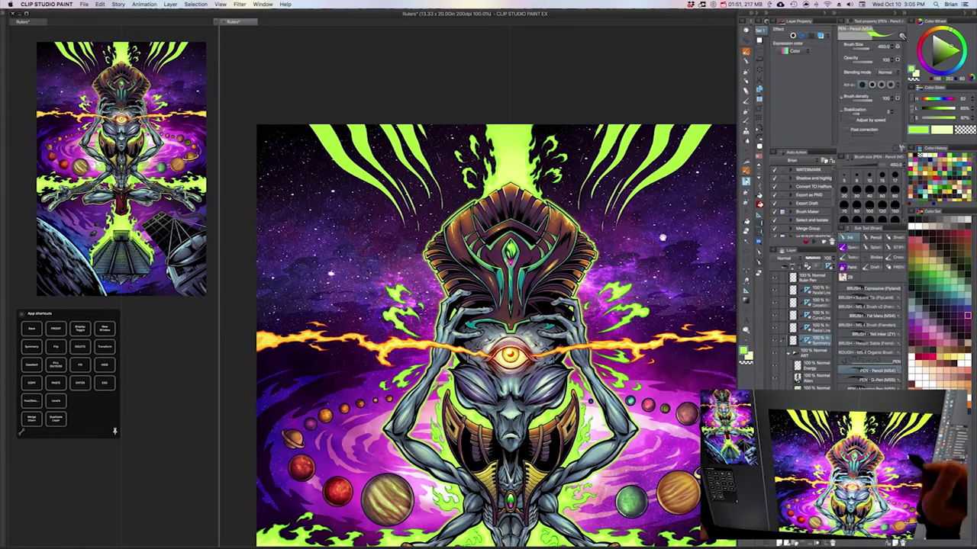
Add a new layer, Layer 1, and place a symmetrical ruler with line symmetry around the alien's third eye, ready for the brush.
drag(667, 277, 650, 238)
scroll(652, 240, down, 1)
drag(621, 361, 547, 309)
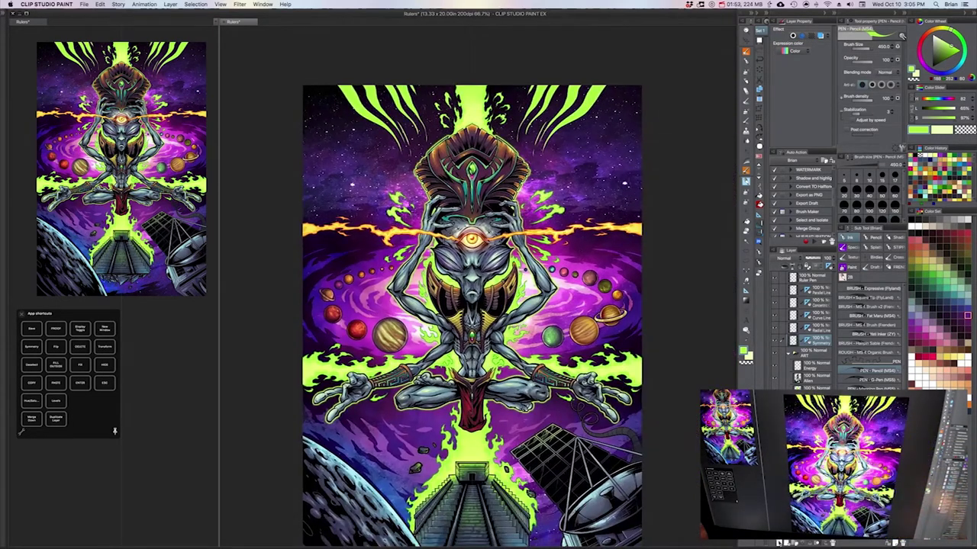
click(779, 543)
key(u)
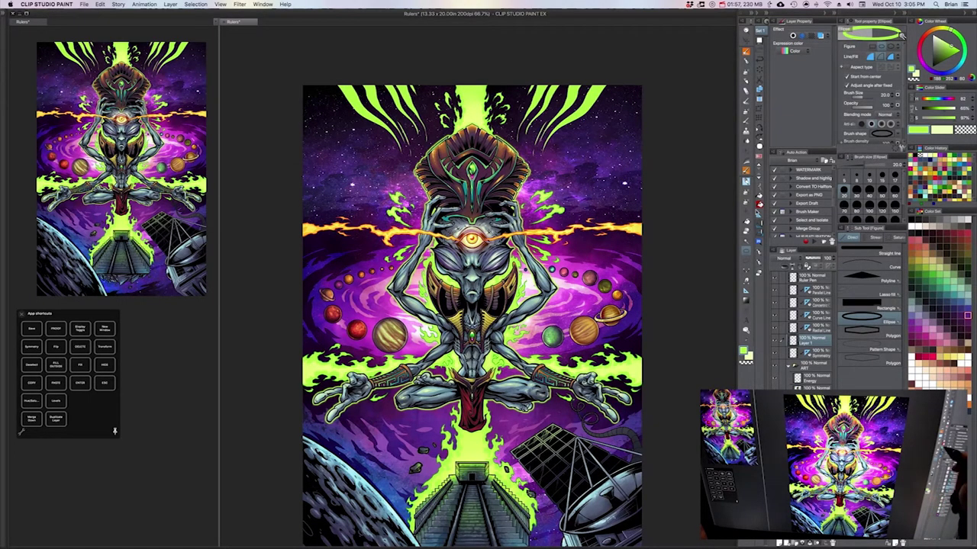
key(u)
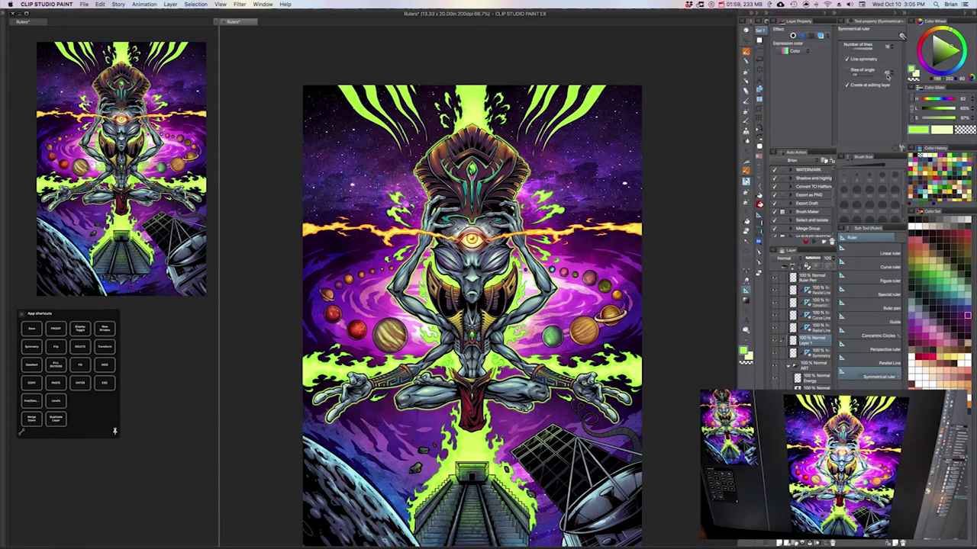
mouse_move(587, 327)
mouse_down()
mouse_move(613, 325)
mouse_move(590, 330)
mouse_up()
click(499, 245)
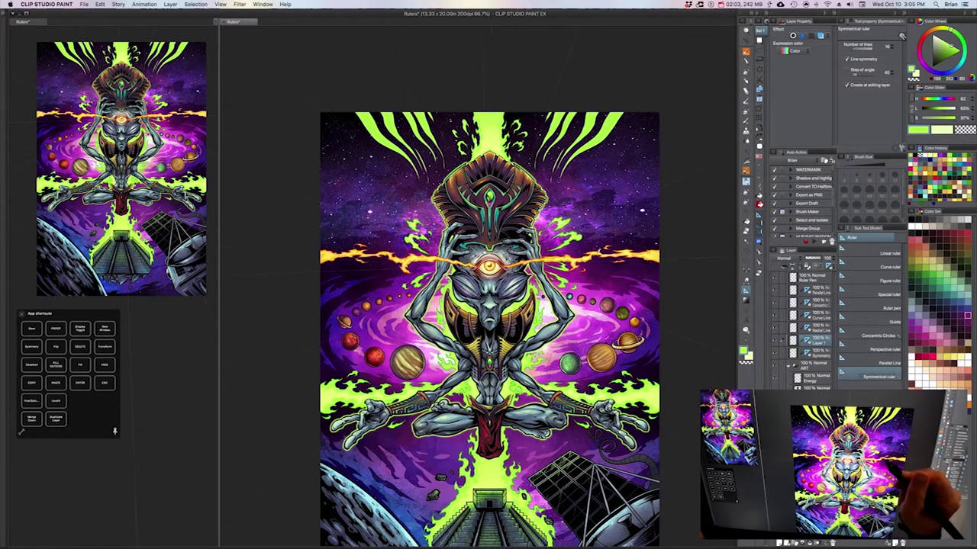
key(b)
scroll(585, 258, up, 2)
scroll(497, 315, down, 2)
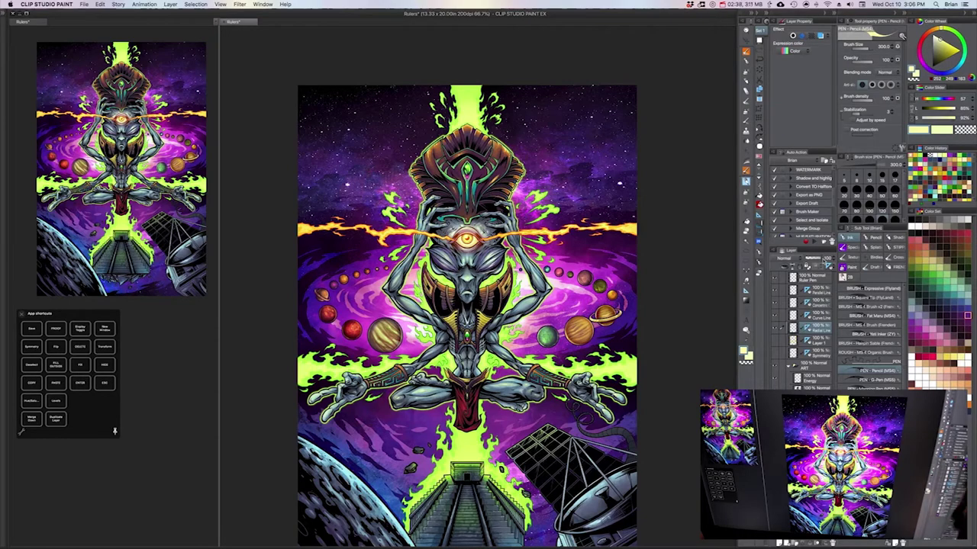
Review the Figure ruler and Special ruler sub tools and the list of available Special ruler types.
key(u)
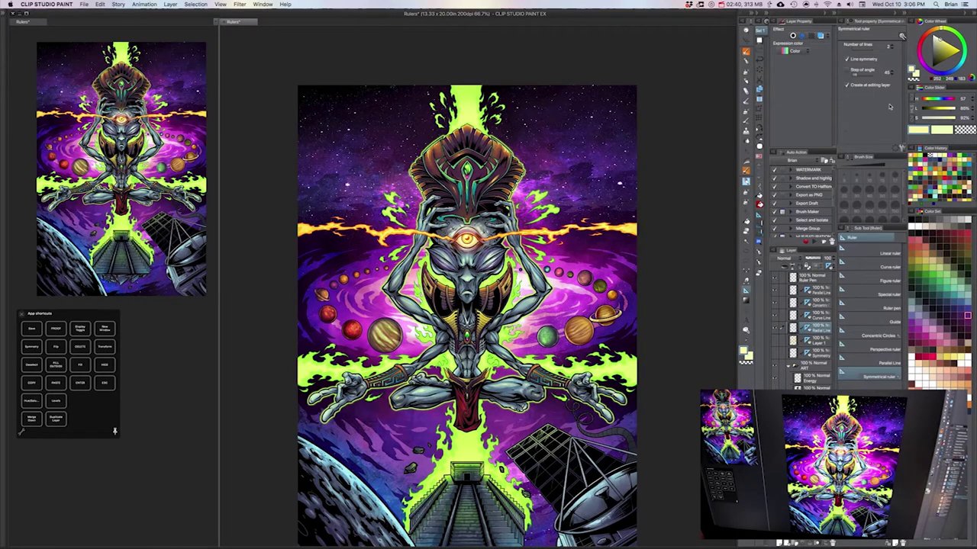
click(889, 280)
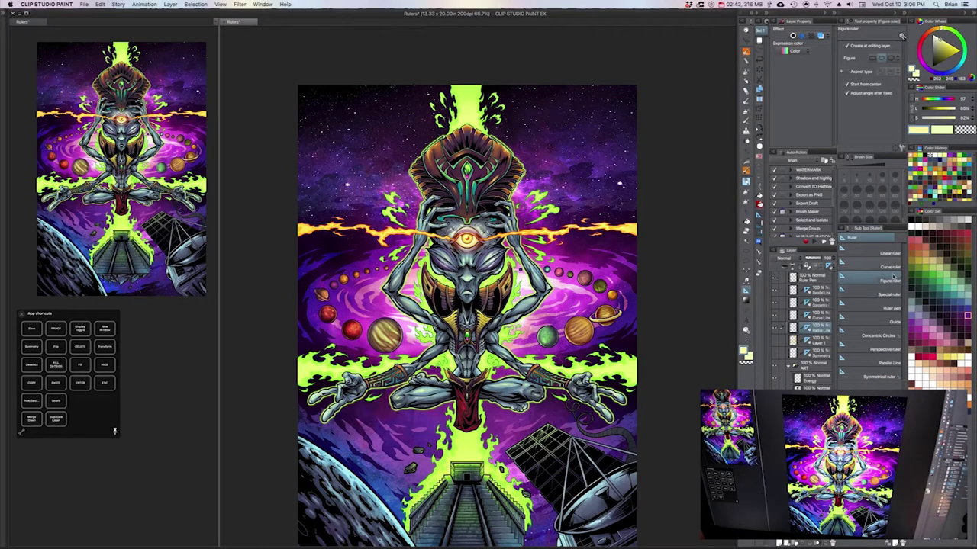
click(887, 296)
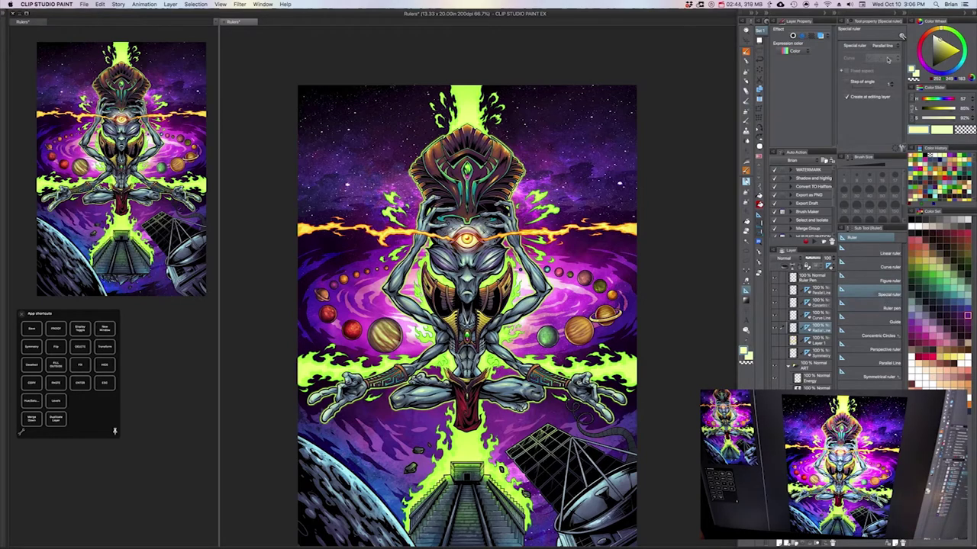
click(888, 46)
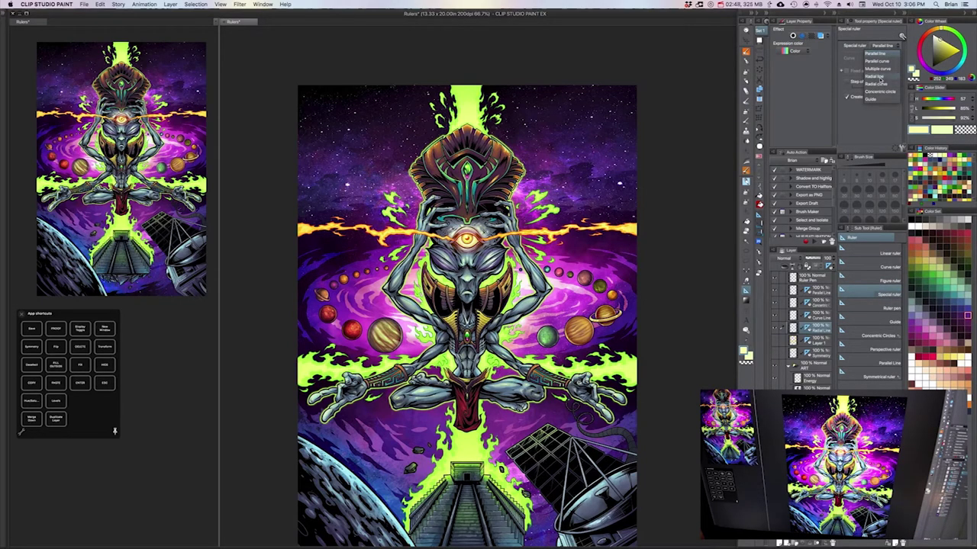
click(863, 135)
drag(551, 267, 550, 284)
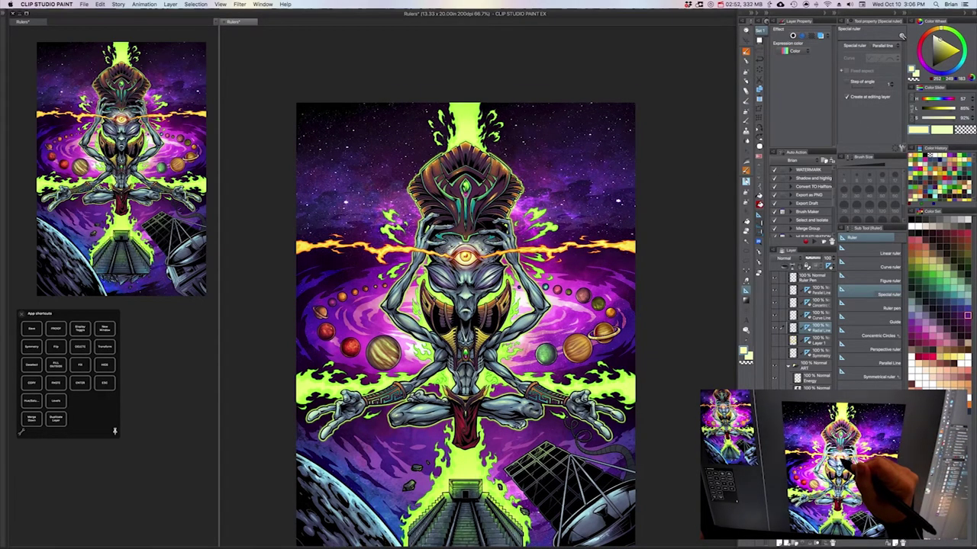
Undo the purple trial stroke and draw radial rays in sampled orange-yellow across the upper-right sky with PEN - Pencil, enlarging it from 200 to 250.
key(p)
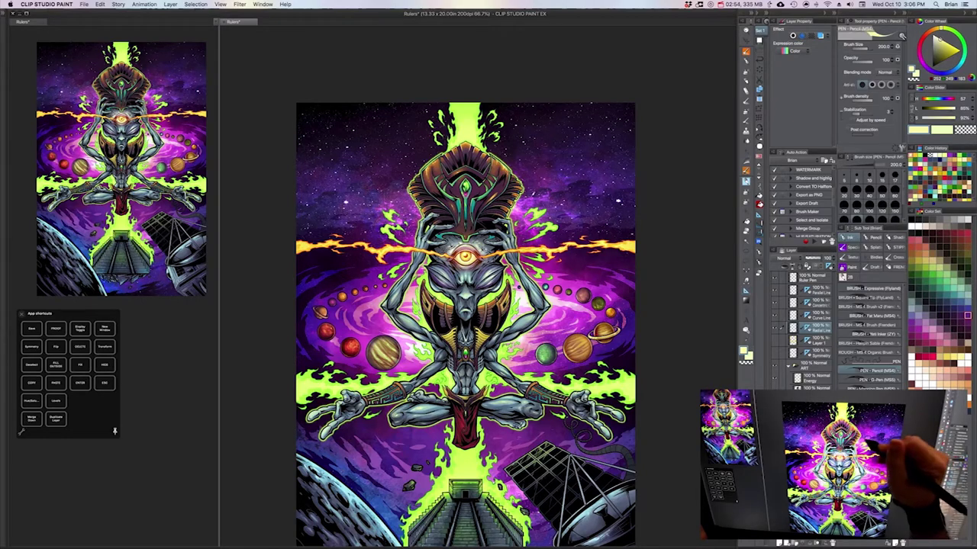
alt+click(547, 222)
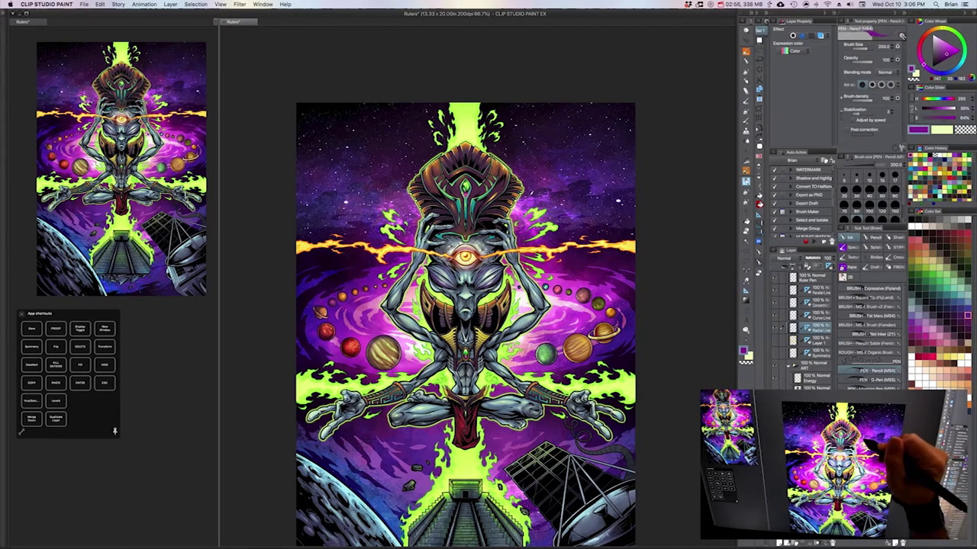
alt+click(548, 242)
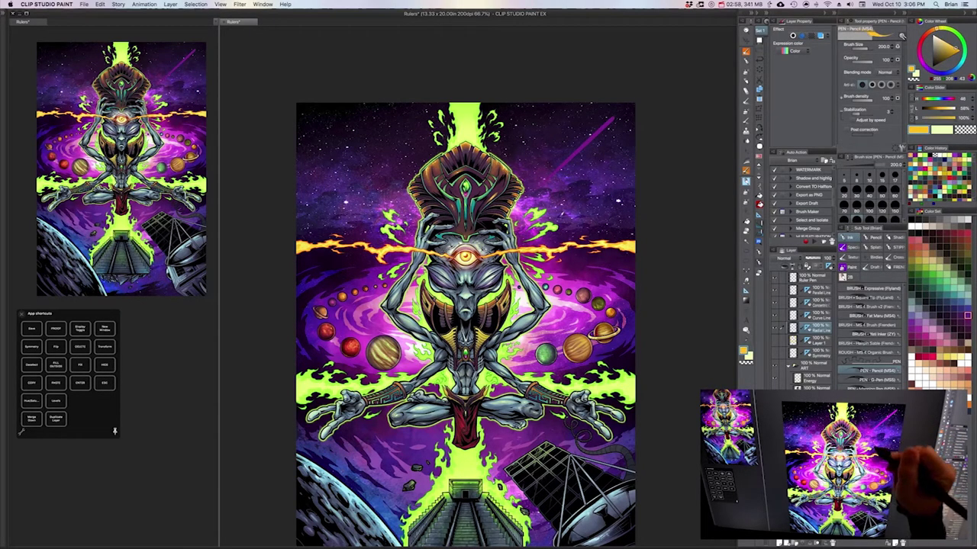
key(super+z)
drag(536, 191, 638, 101)
key(bracketright)
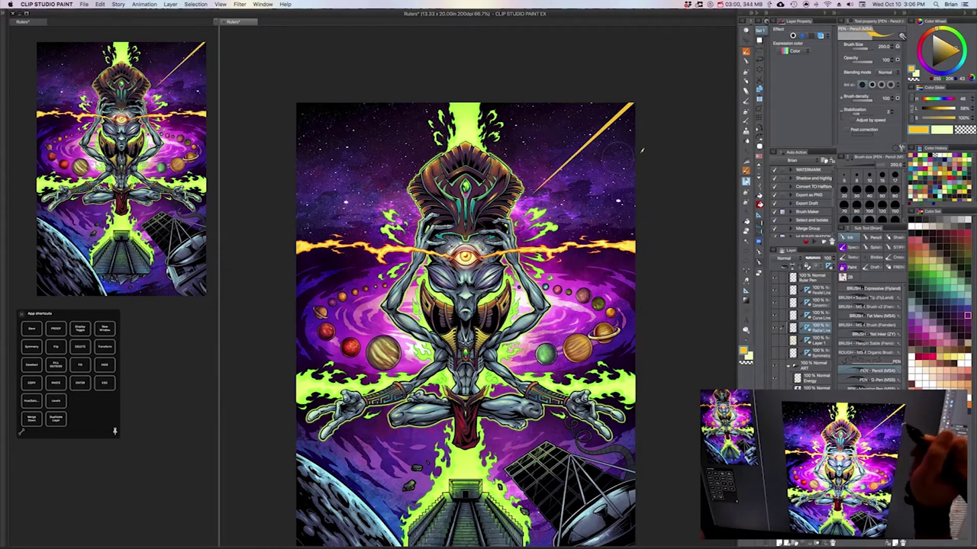
mouse_move(551, 200)
mouse_down()
mouse_move(634, 142)
mouse_move(574, 180)
mouse_up()
drag(637, 135, 598, 162)
drag(638, 123, 578, 168)
drag(659, 96, 580, 164)
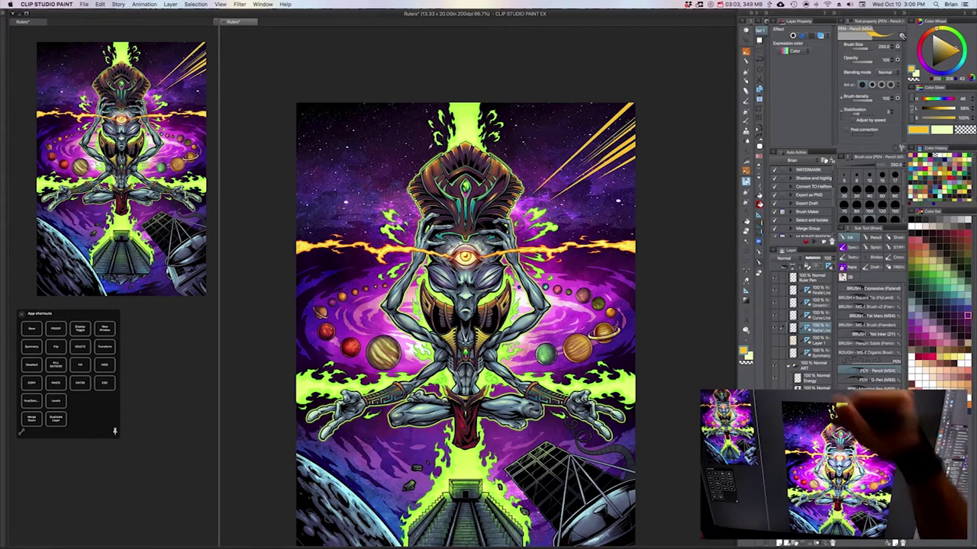
Draw orange-yellow radial rays across the upper-left sky on the Radial Line layer, enlarging the pencil to 400.
drag(311, 99, 387, 172)
key(bracketright)
mouse_move(343, 99)
mouse_down()
mouse_move(339, 77)
mouse_move(354, 102)
mouse_up()
drag(395, 197, 296, 113)
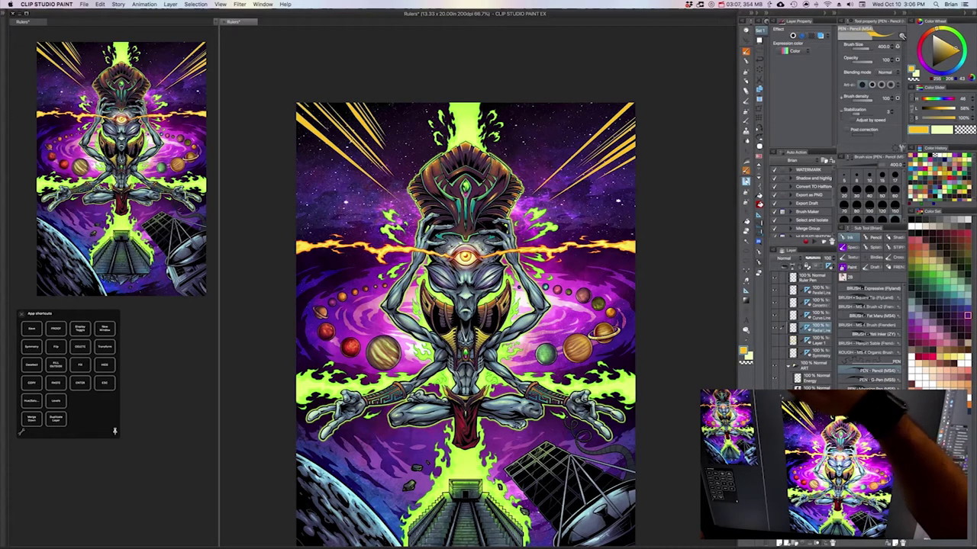
drag(399, 100, 420, 150)
drag(294, 199, 369, 224)
drag(294, 192, 342, 209)
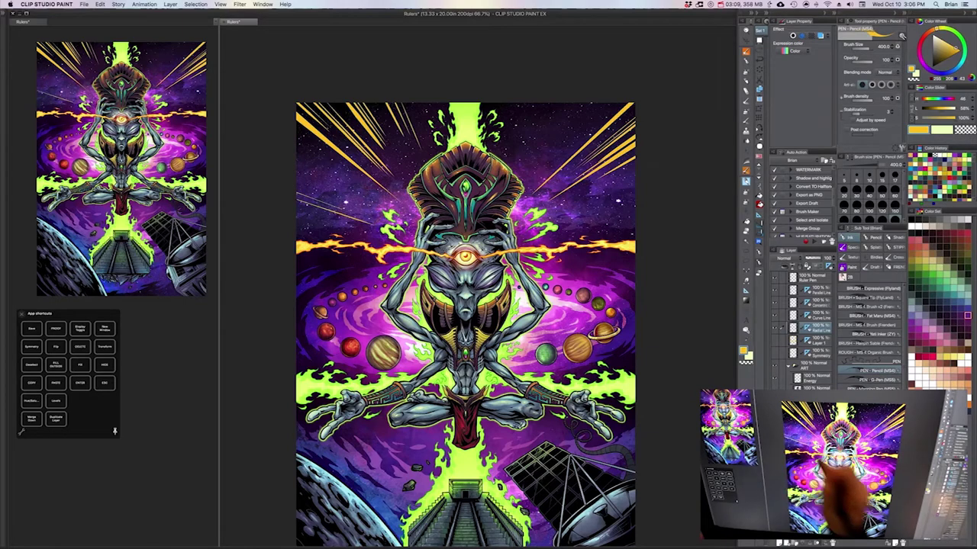
Draw more orange-yellow radial rays over the planets on both sides of the alien with the pencil at size 400.
drag(646, 347, 588, 323)
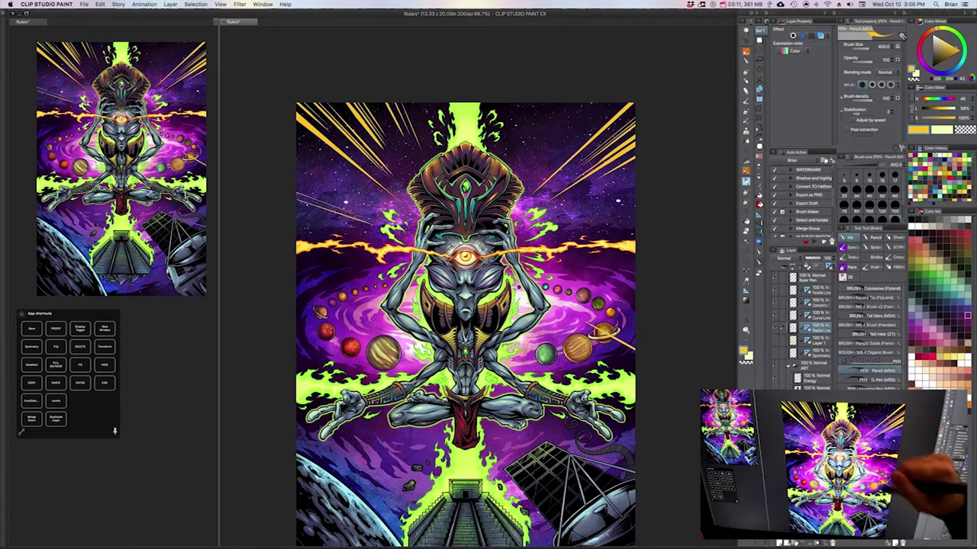
mouse_move(636, 383)
mouse_down()
mouse_move(557, 323)
mouse_move(583, 344)
mouse_up()
drag(636, 376, 589, 343)
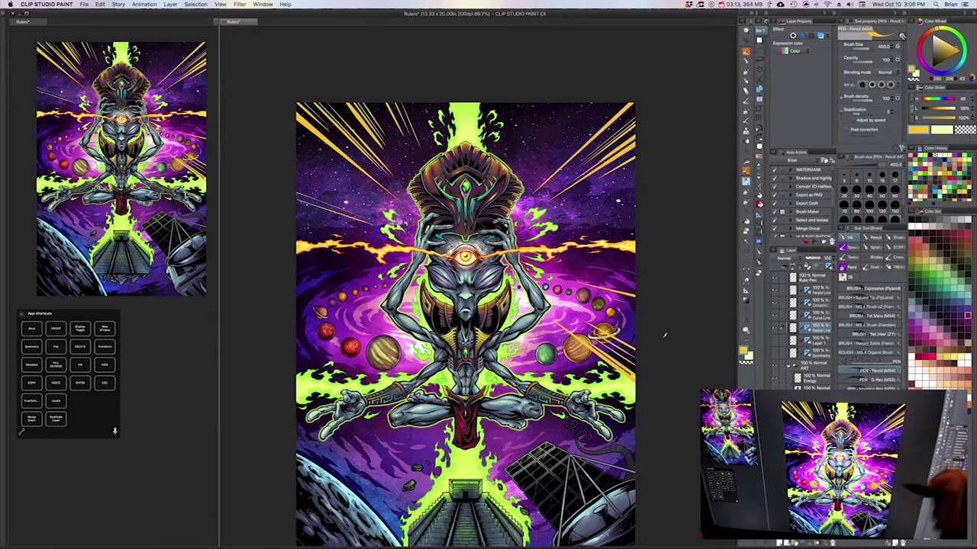
drag(634, 309, 578, 289)
drag(535, 370, 570, 362)
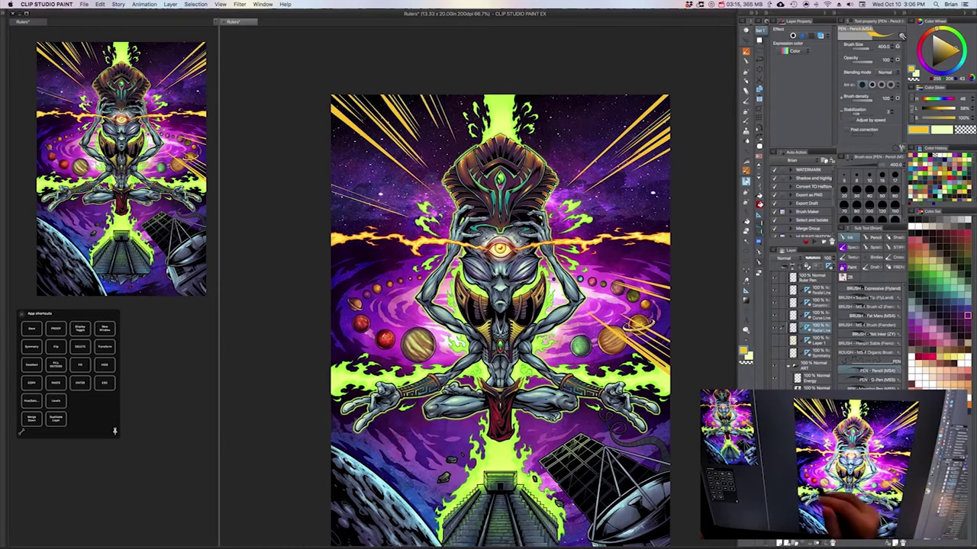
drag(330, 341, 375, 315)
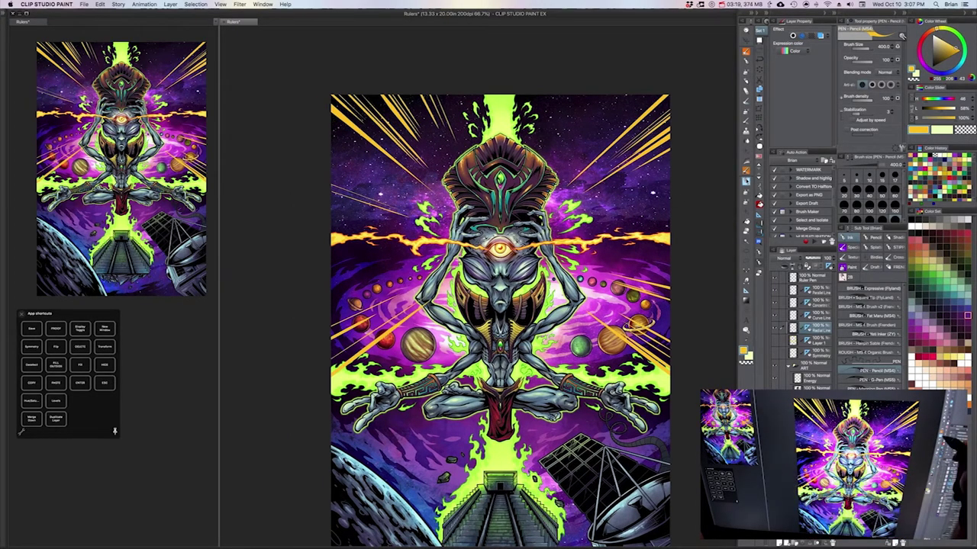
Check the Special ruler types again, make the Curve Line layer active and hide the Radial Line layer.
click(760, 263)
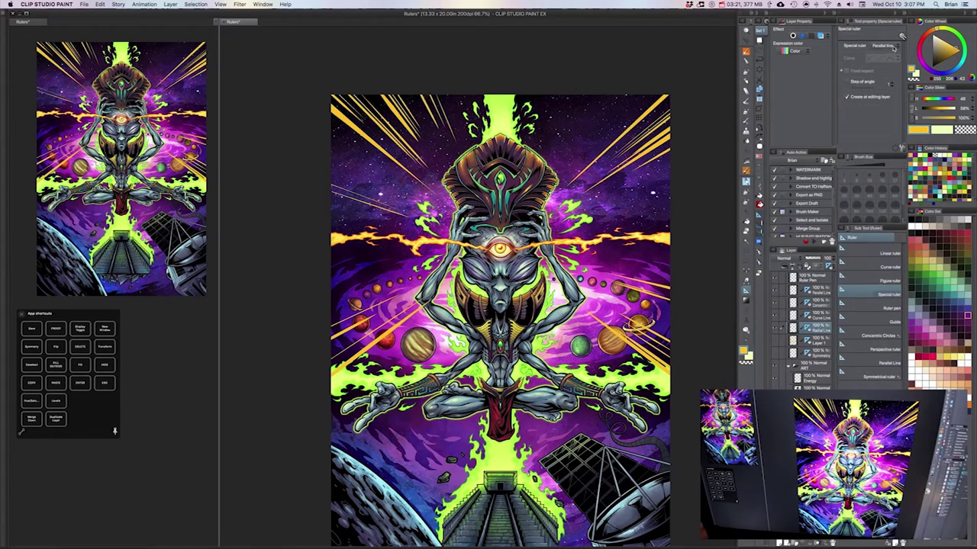
click(894, 47)
click(870, 119)
click(792, 317)
click(774, 329)
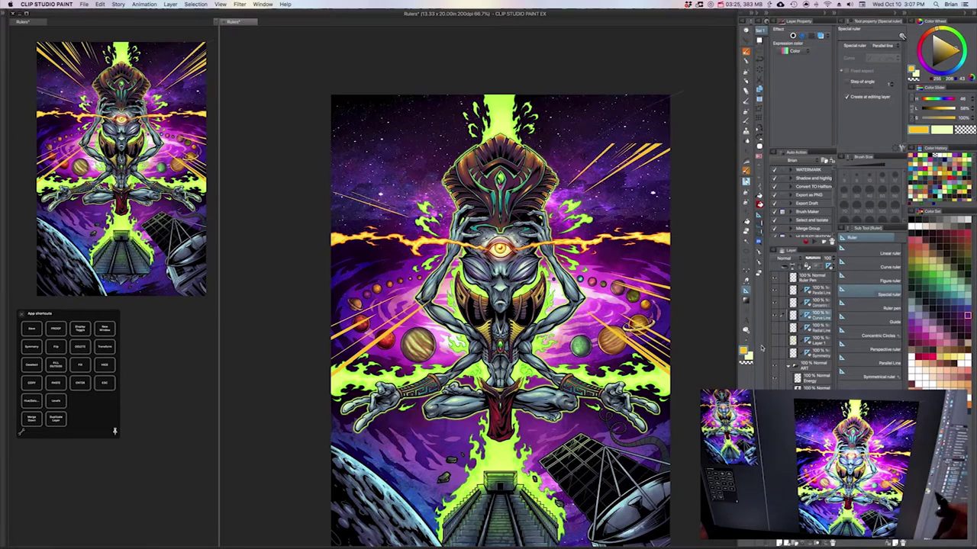
Draw curved orange-yellow rays along the ruler across both upper corners of the sky with PEN - Pencil, enlarging it from 200 to 250.
key(p)
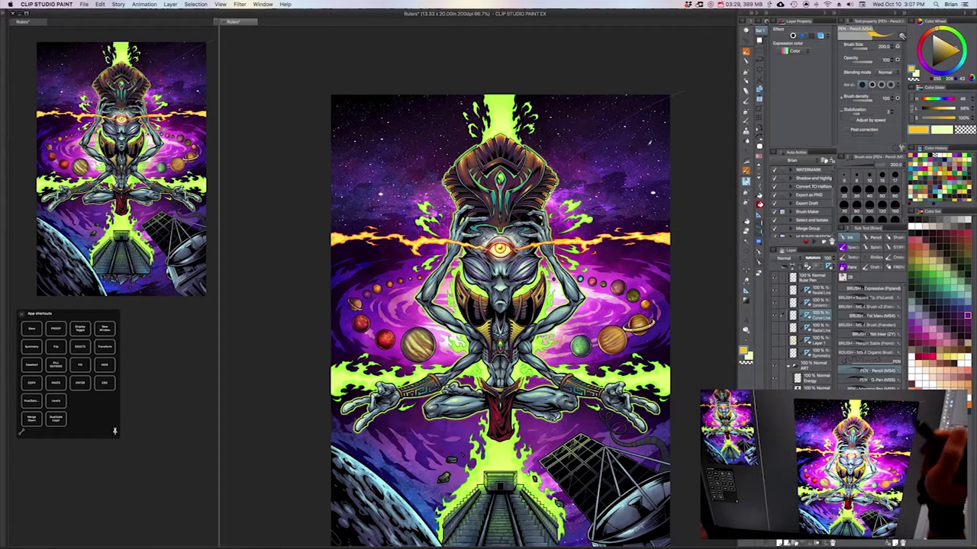
mouse_move(588, 169)
mouse_down()
mouse_move(713, 130)
mouse_move(608, 160)
mouse_up()
key(])
mouse_move(674, 113)
mouse_down()
mouse_move(574, 188)
mouse_move(670, 105)
mouse_up()
drag(544, 165, 657, 93)
drag(559, 134, 642, 95)
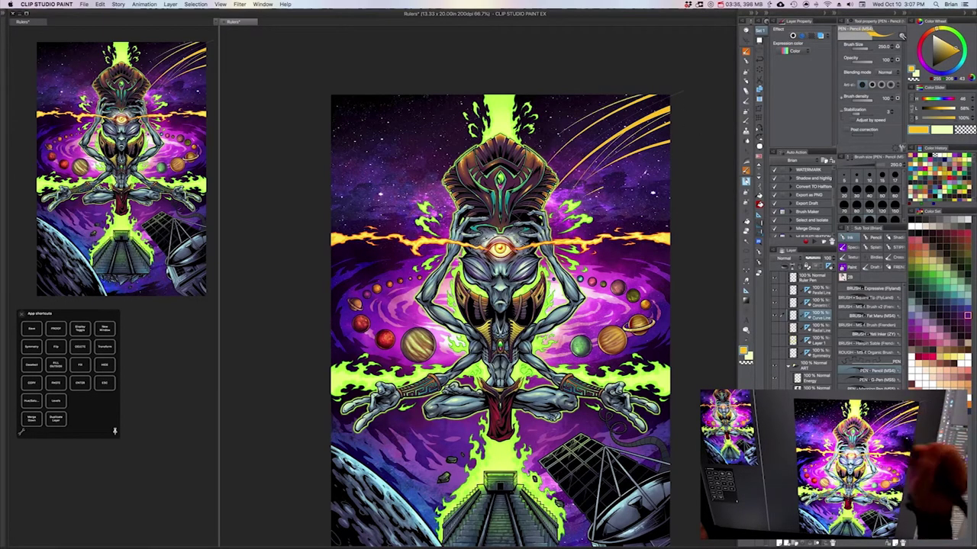
drag(596, 189, 677, 168)
mouse_move(331, 105)
mouse_down()
mouse_move(419, 191)
mouse_move(396, 146)
mouse_move(392, 94)
mouse_up()
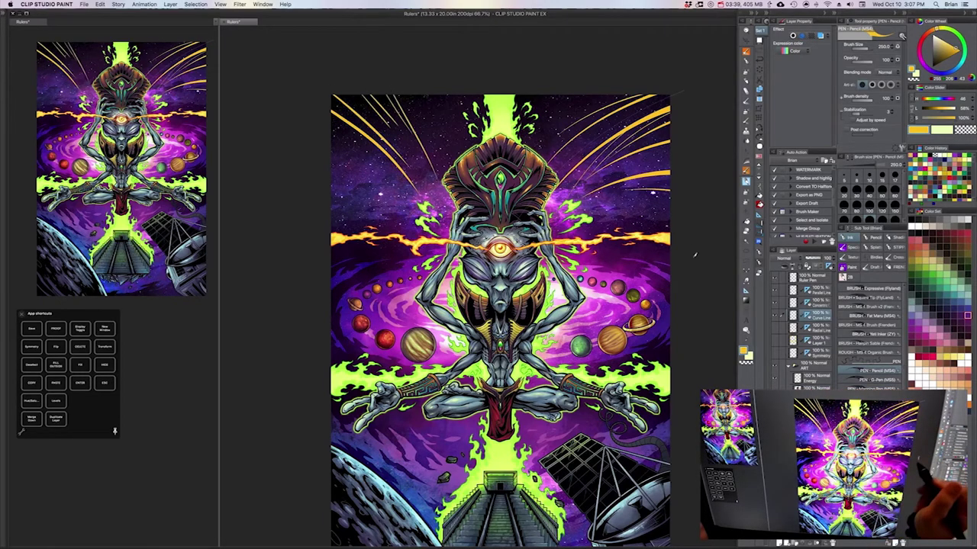
Draw curved orange-yellow rays along the ruler from the alien's eye across the planets and down over the moon.
drag(576, 257, 668, 267)
drag(325, 339, 476, 267)
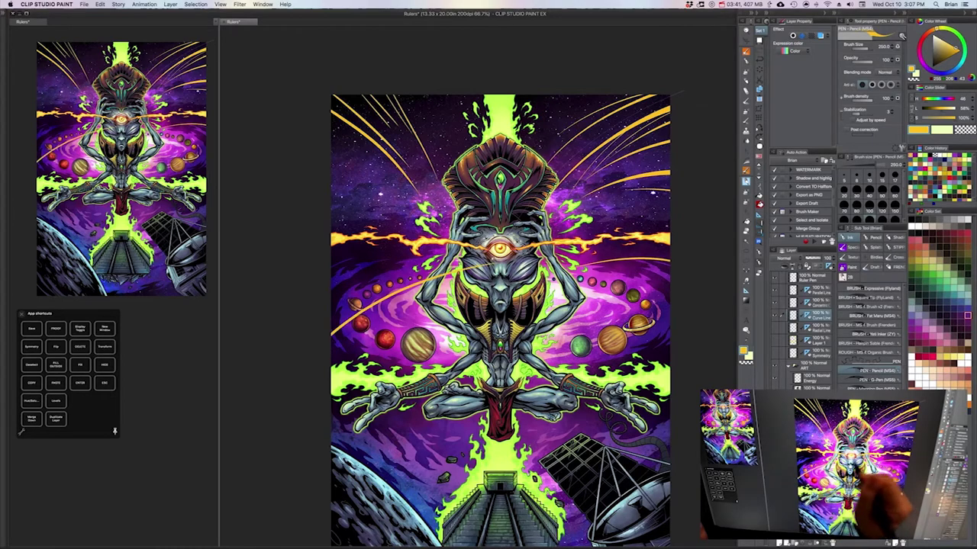
drag(329, 309, 467, 267)
drag(328, 291, 450, 265)
drag(328, 377, 462, 269)
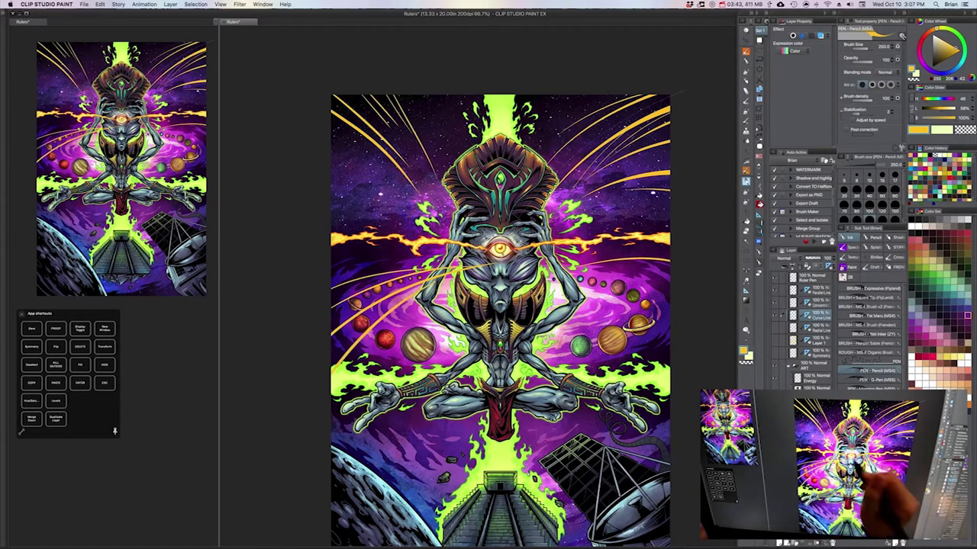
mouse_move(421, 314)
mouse_down()
mouse_move(371, 374)
mouse_move(363, 546)
mouse_up()
drag(431, 373, 412, 466)
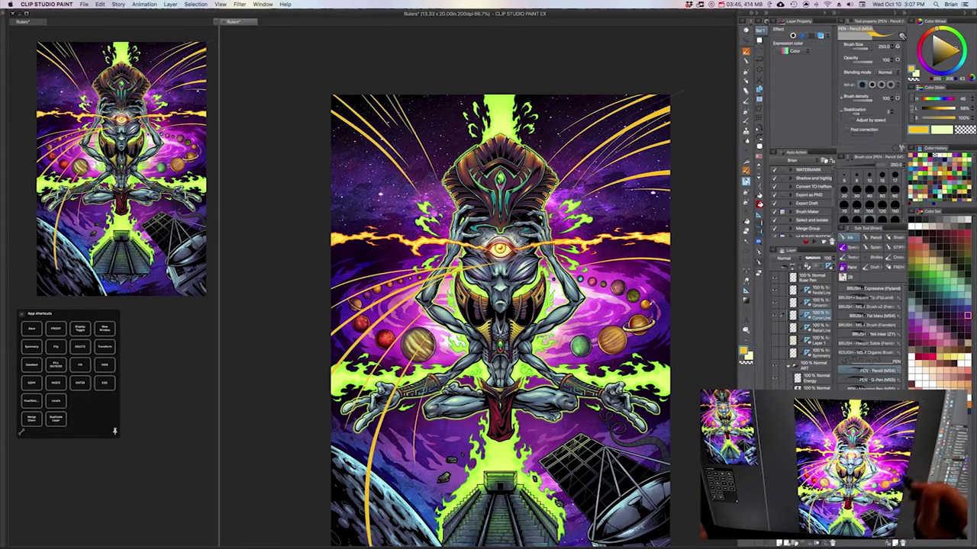
Draw matching curved orange-yellow rays on the other side, sweeping over the ringed planet and down toward the satellite dish.
drag(682, 221, 689, 222)
drag(582, 221, 706, 279)
mouse_move(582, 264)
mouse_down()
mouse_move(679, 340)
mouse_move(666, 486)
mouse_up()
drag(609, 374, 613, 461)
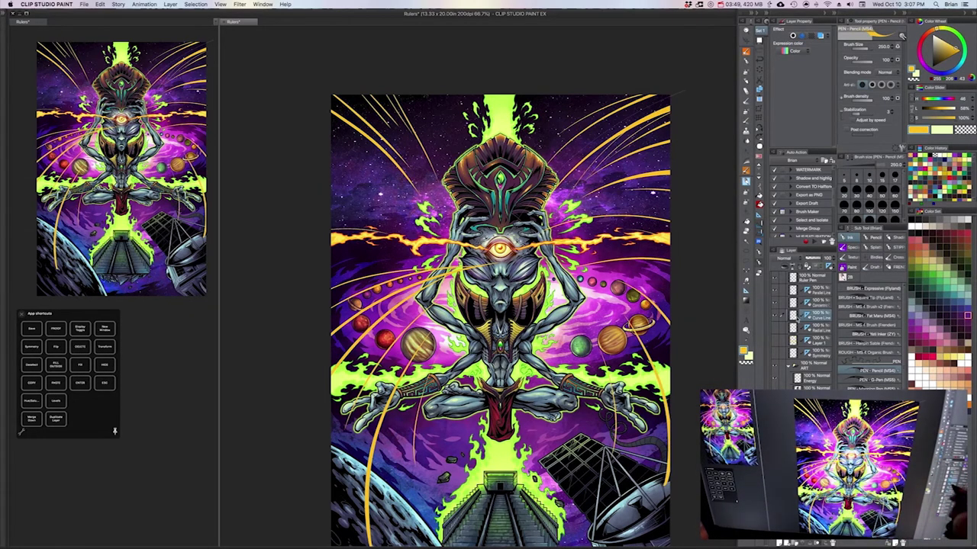
Switch from the Curve Line layer, hiding it, to the Concentric layer with a pale yellow-green drawing colour.
click(775, 316)
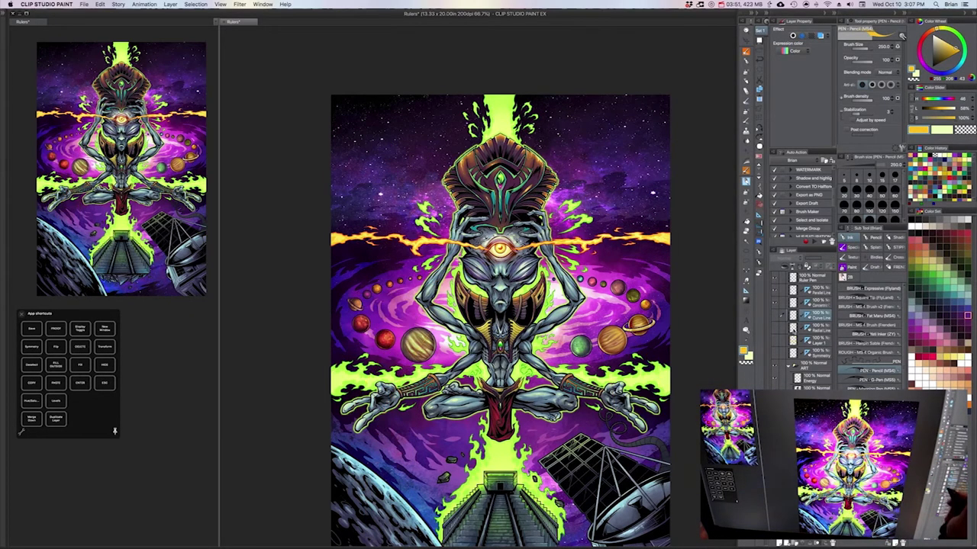
click(817, 303)
drag(638, 313, 624, 302)
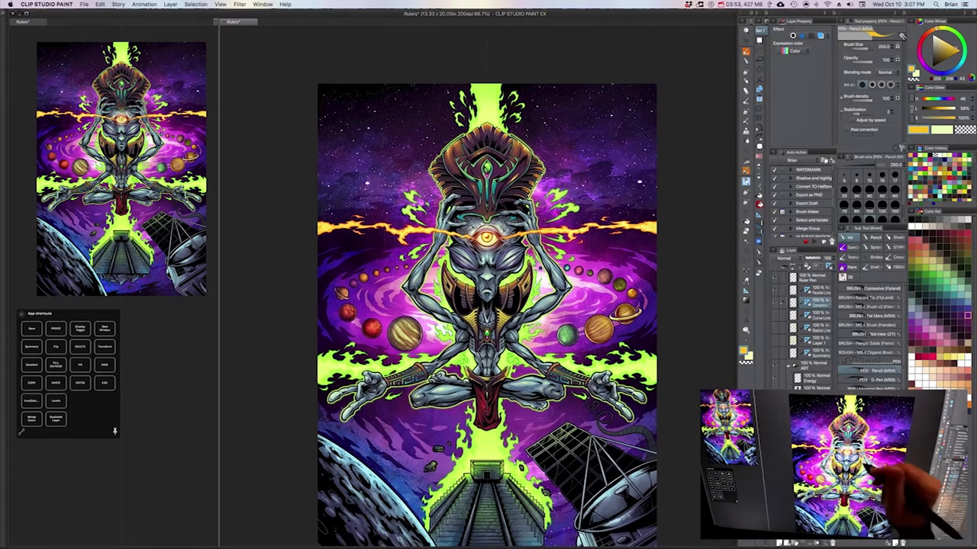
alt+click(519, 273)
click(940, 38)
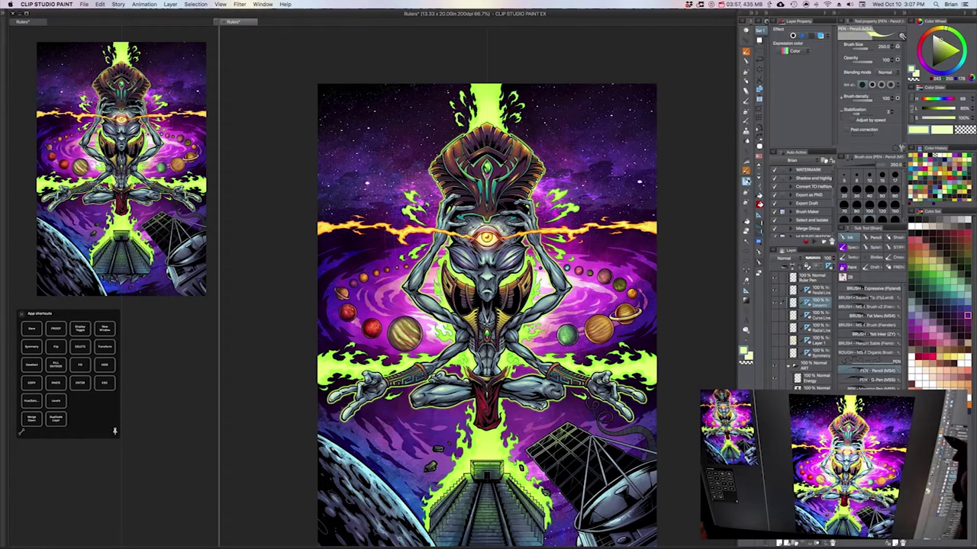
Check the Special ruler types for the Concentric circle option.
key(u)
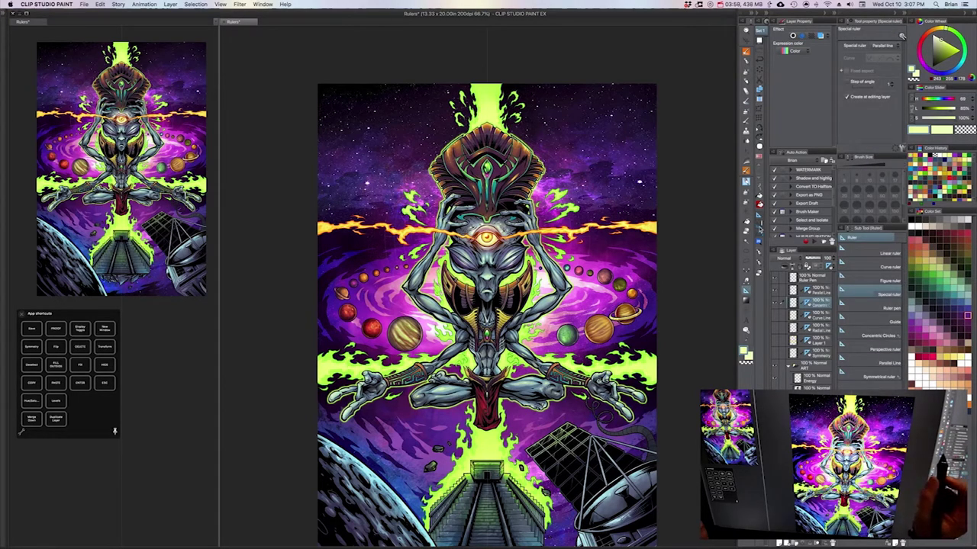
click(894, 48)
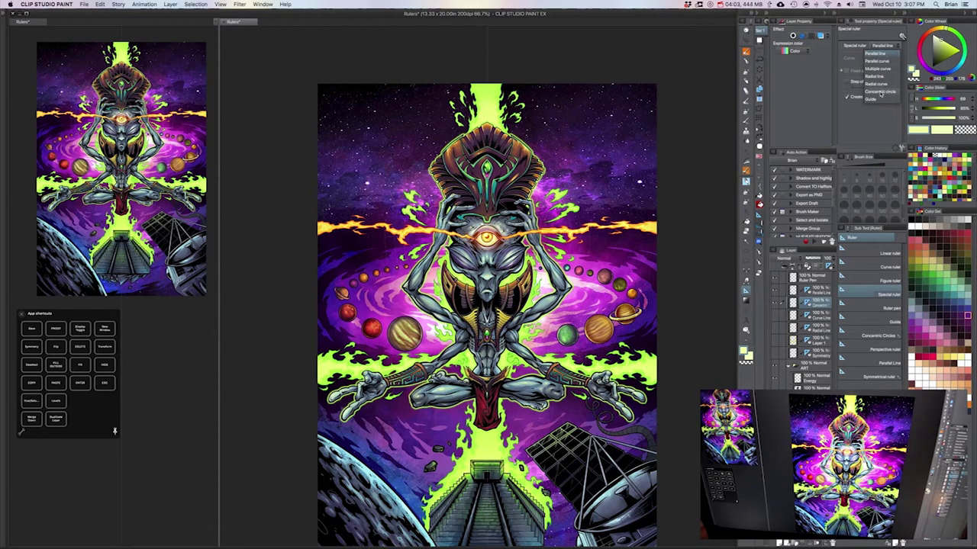
click(865, 114)
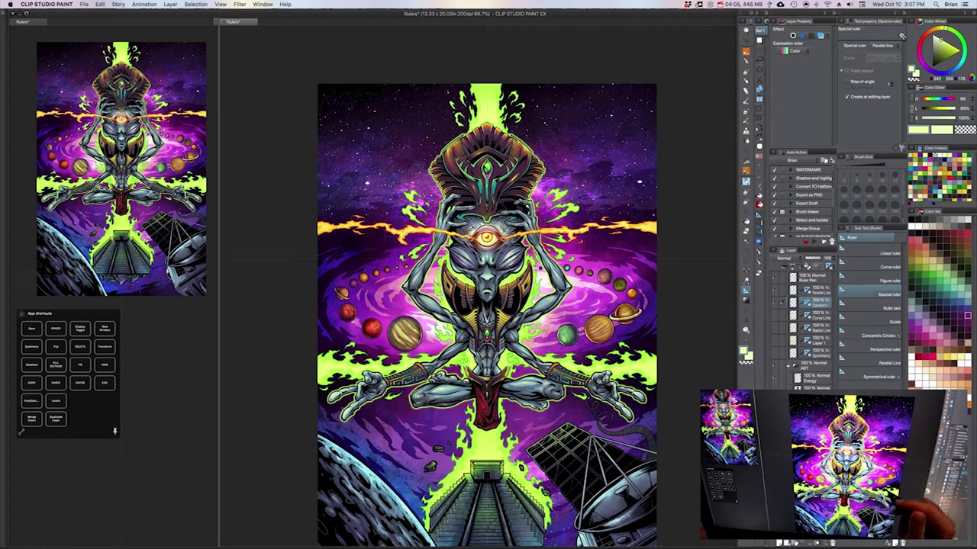
Draw pale yellow-green circles around the alien's third eye along the concentric ruler with PEN - Pencil at size 200.
key(p)
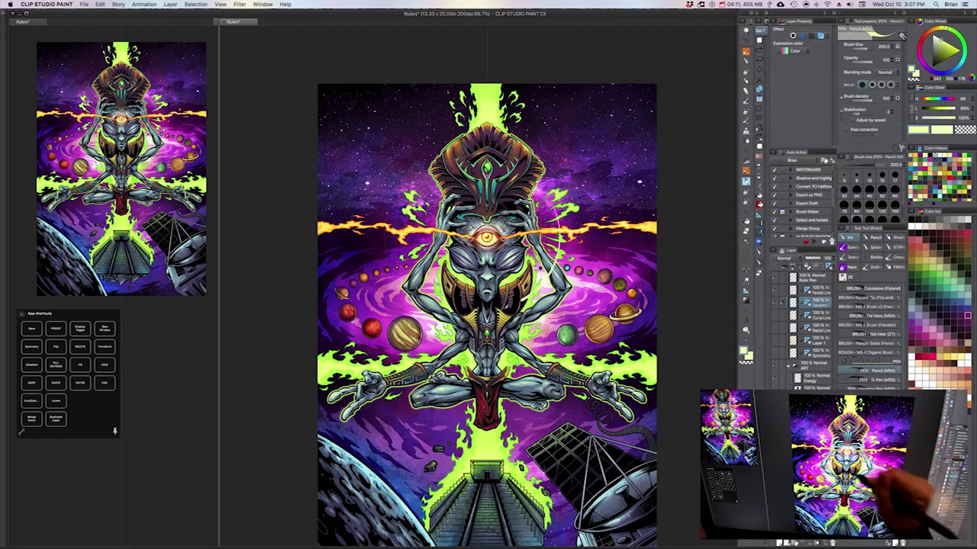
mouse_move(534, 290)
mouse_down()
mouse_move(463, 170)
mouse_move(558, 218)
mouse_up()
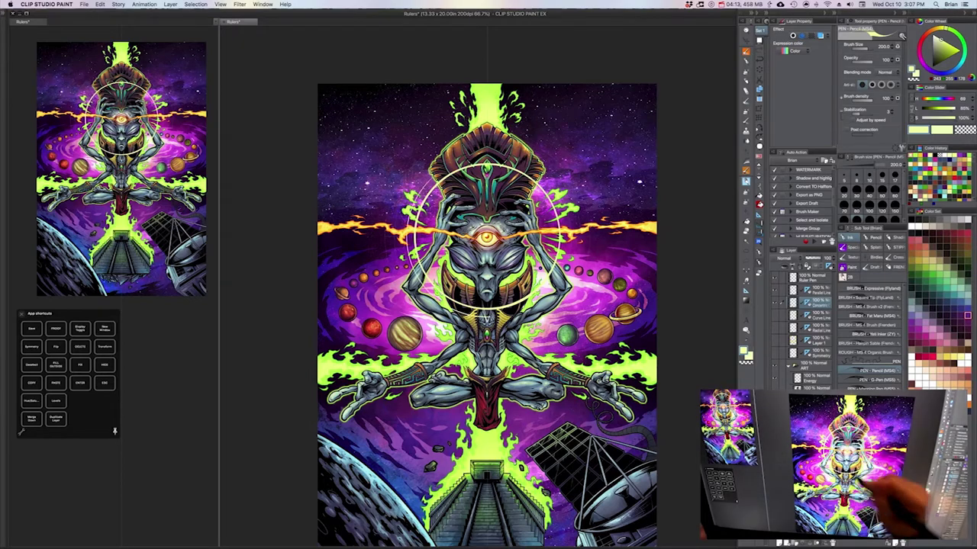
mouse_move(534, 329)
mouse_down()
mouse_move(554, 155)
mouse_move(383, 244)
mouse_move(546, 323)
mouse_move(587, 267)
mouse_up()
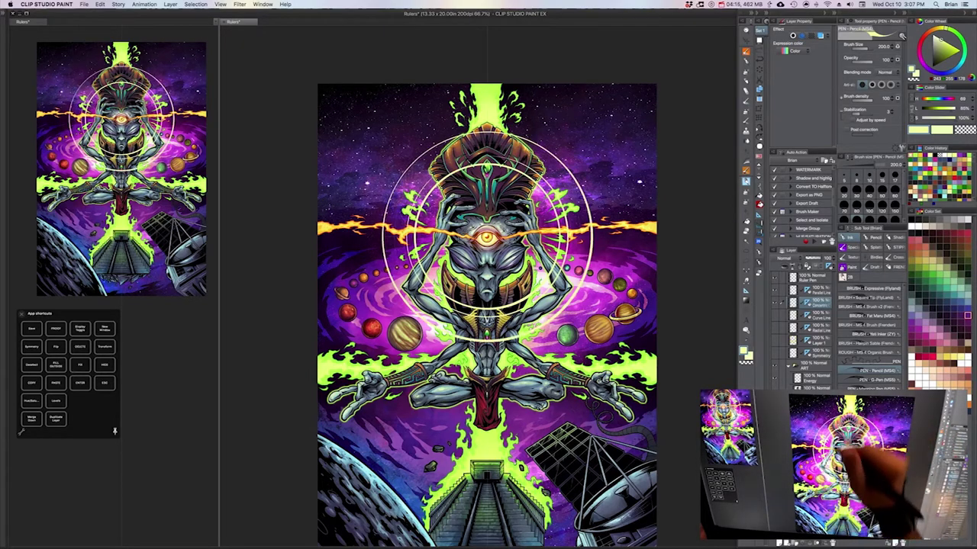
mouse_move(526, 132)
mouse_down()
mouse_move(379, 214)
mouse_move(590, 279)
mouse_move(518, 130)
mouse_move(373, 195)
mouse_up()
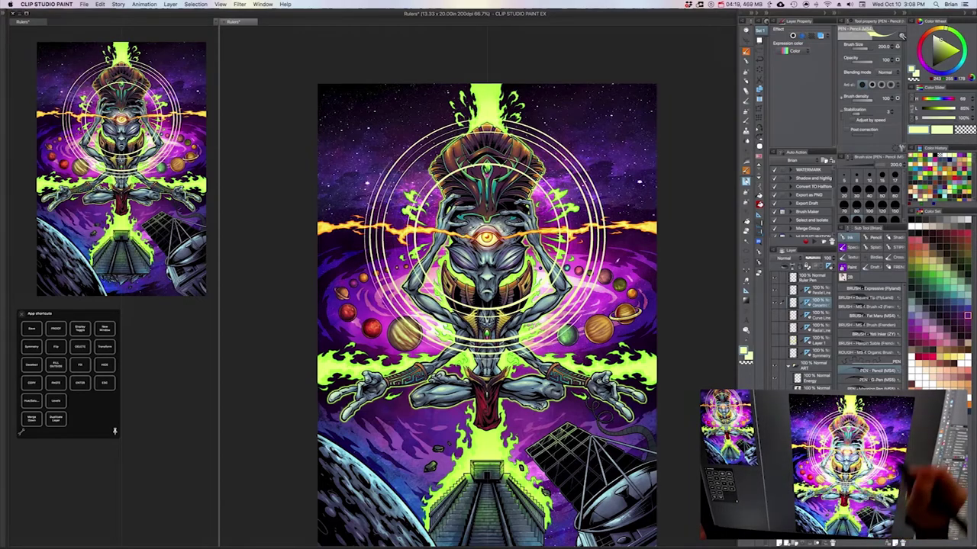
drag(537, 124, 586, 315)
drag(620, 248, 370, 172)
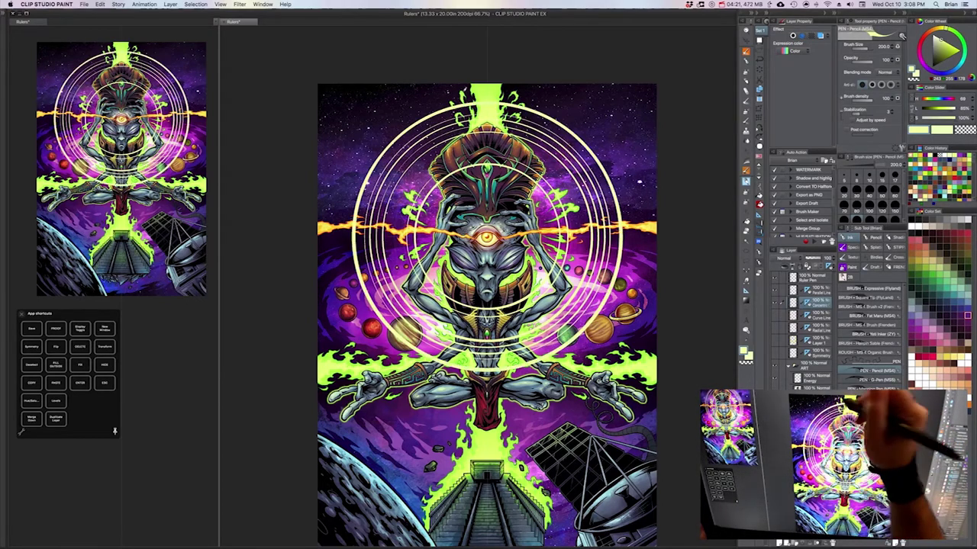
Add larger pale yellow-green circles reaching the poster's edges and corners, including a thick one passing over the pyramid.
mouse_move(373, 123)
mouse_down()
mouse_move(348, 320)
mouse_move(641, 281)
mouse_move(542, 85)
mouse_move(367, 131)
mouse_up()
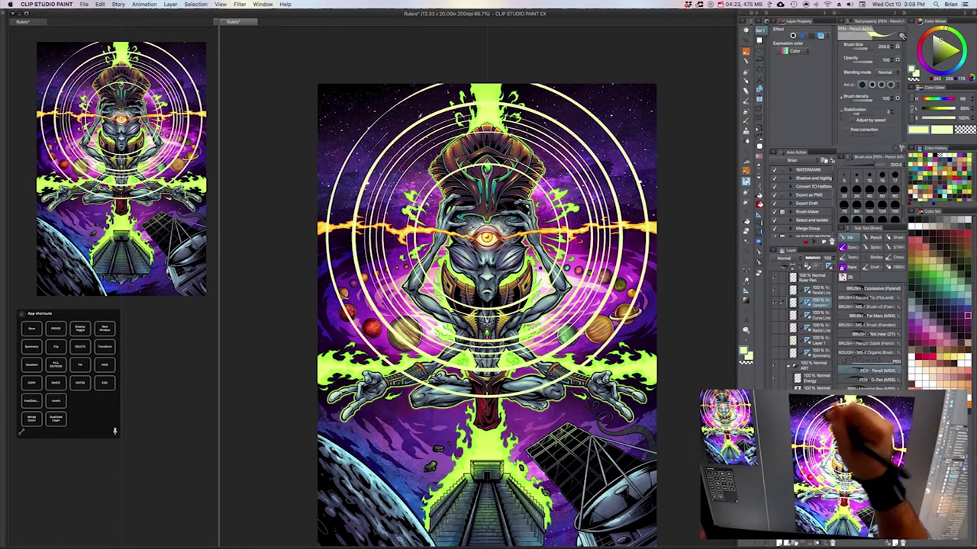
mouse_move(419, 115)
mouse_down()
mouse_move(415, 362)
mouse_move(559, 362)
mouse_up()
mouse_move(361, 115)
mouse_down()
mouse_move(334, 150)
mouse_move(539, 407)
mouse_move(580, 88)
mouse_move(646, 120)
mouse_up()
drag(626, 72, 660, 110)
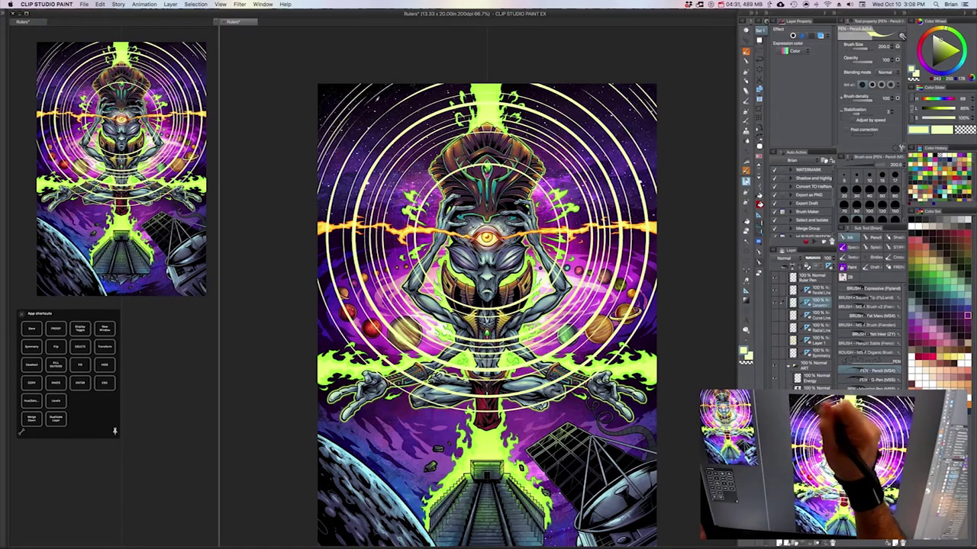
drag(376, 98, 412, 81)
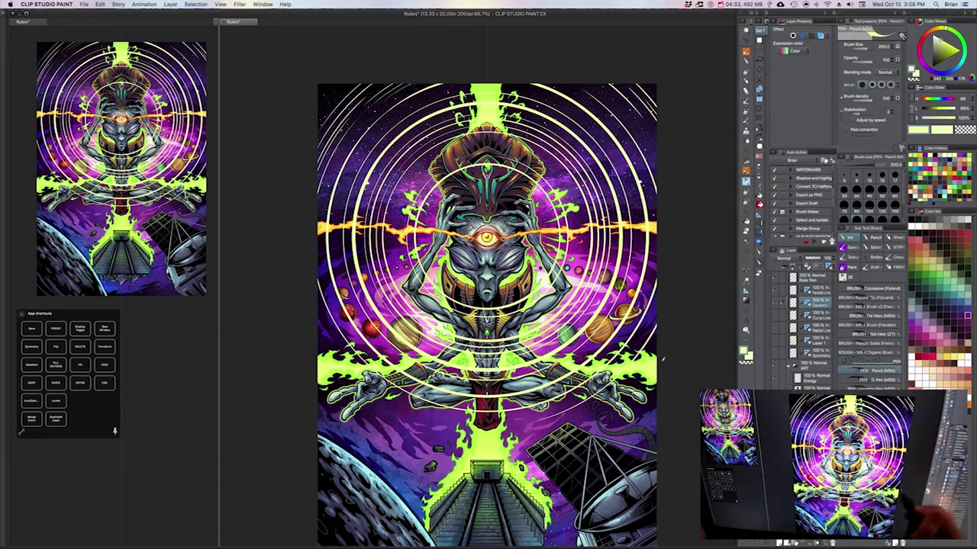
mouse_move(684, 389)
mouse_down()
mouse_move(307, 404)
mouse_move(441, 442)
mouse_up()
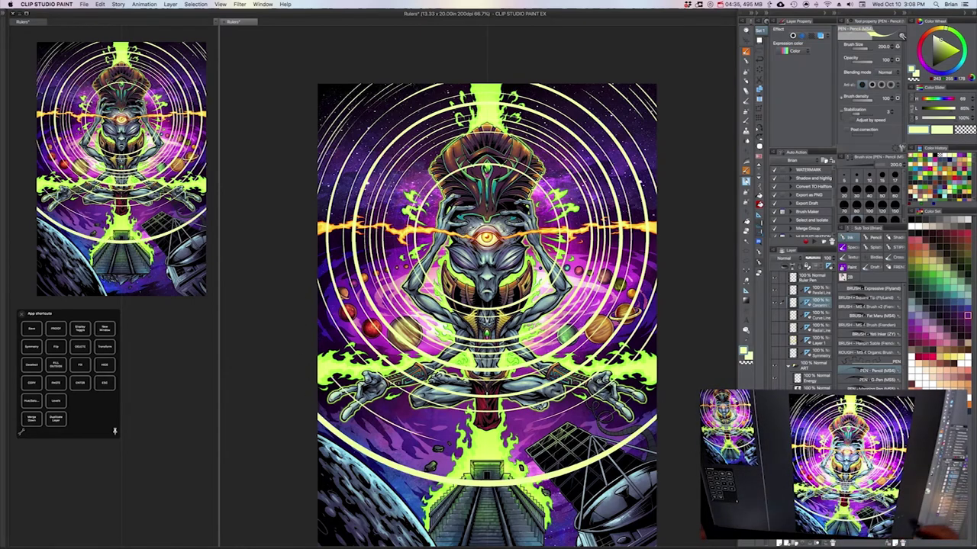
Spray soft pale yellow-green arcs below and across the alien's hands with an enlarged SOFT - Airbrush (Flyland).
click(851, 267)
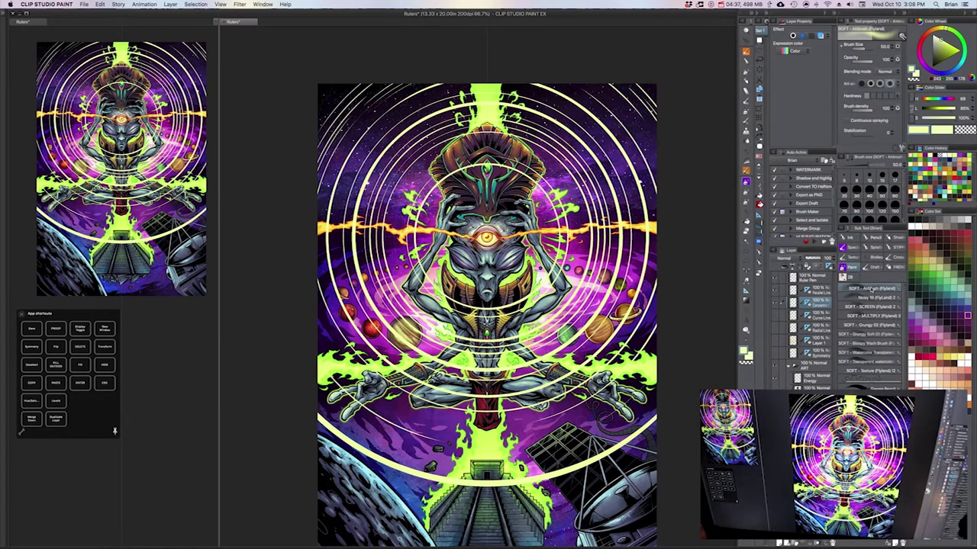
click(869, 191)
key(bracketright)
key(bracketright)
key(bracketright)
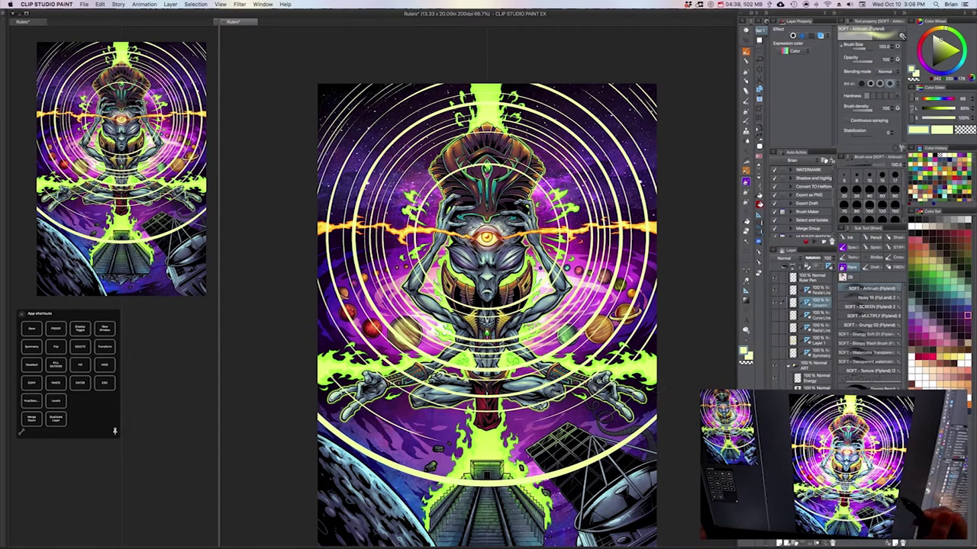
mouse_move(657, 380)
mouse_down()
mouse_move(614, 422)
mouse_move(567, 436)
mouse_move(401, 454)
mouse_up()
drag(458, 443, 441, 371)
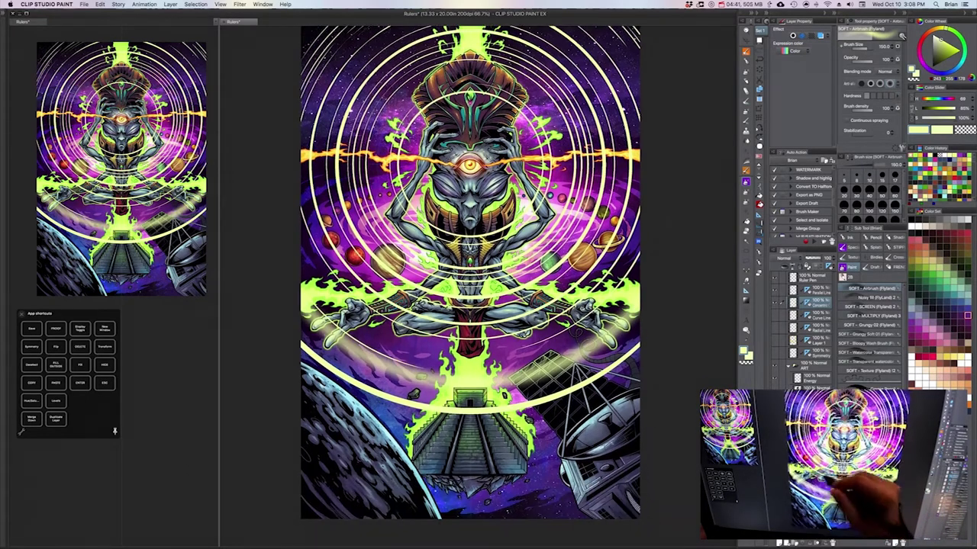
key(bracketleft)
mouse_move(356, 314)
mouse_down()
mouse_move(581, 316)
mouse_move(594, 306)
mouse_up()
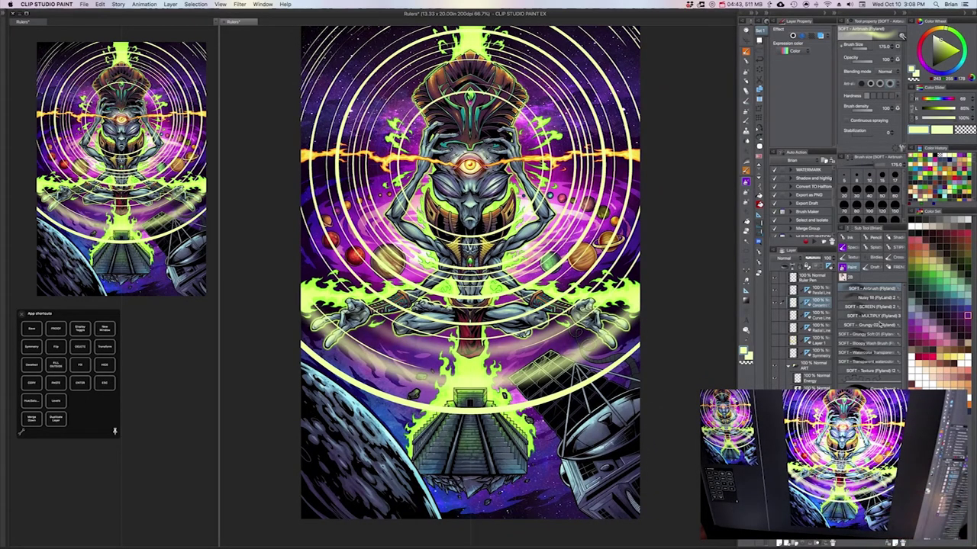
Draw a thick rope arc across the pyramid and a thinner one beneath it with the Flyland rope brush.
click(856, 251)
click(873, 354)
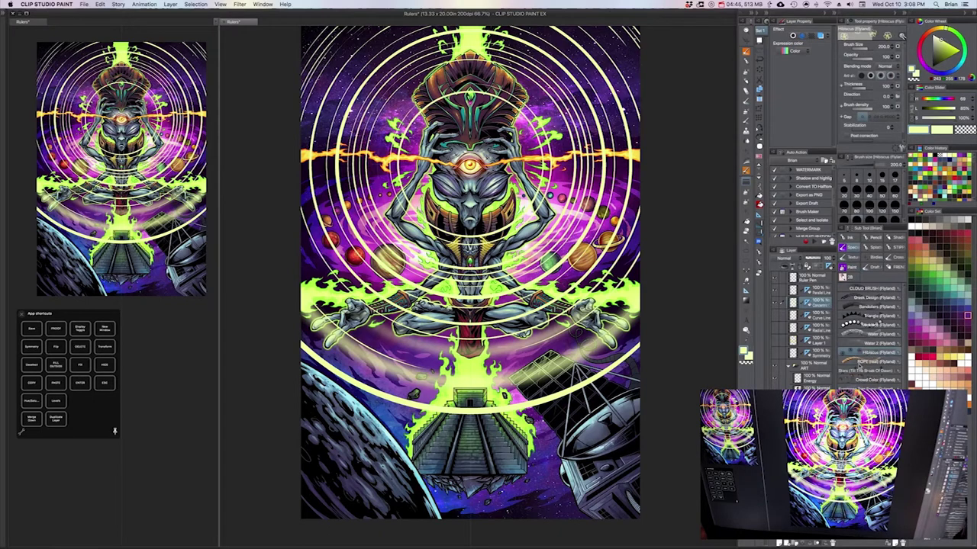
click(860, 362)
mouse_move(646, 379)
mouse_down()
mouse_move(522, 437)
mouse_move(423, 443)
mouse_move(300, 383)
mouse_up()
mouse_move(553, 405)
mouse_down()
mouse_move(542, 477)
mouse_move(558, 467)
mouse_up()
key(bracketleft)
key(bracketleft)
key(bracketleft)
key(bracketleft)
drag(428, 438, 429, 392)
mouse_move(308, 426)
mouse_down()
mouse_move(342, 441)
mouse_move(649, 421)
mouse_up()
Draw an arc of balloons below the ropes with the Happy AF Balloons brush at size 300.
click(874, 407)
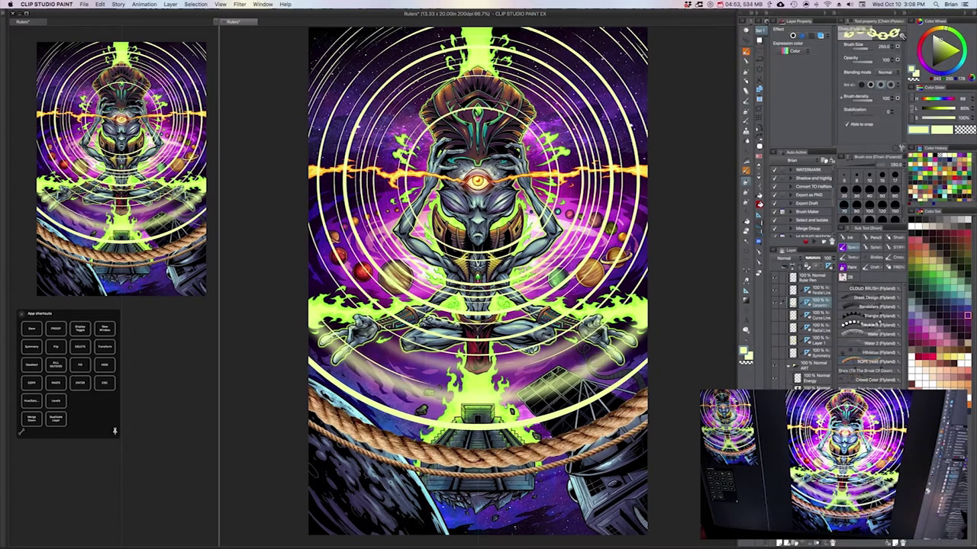
click(874, 426)
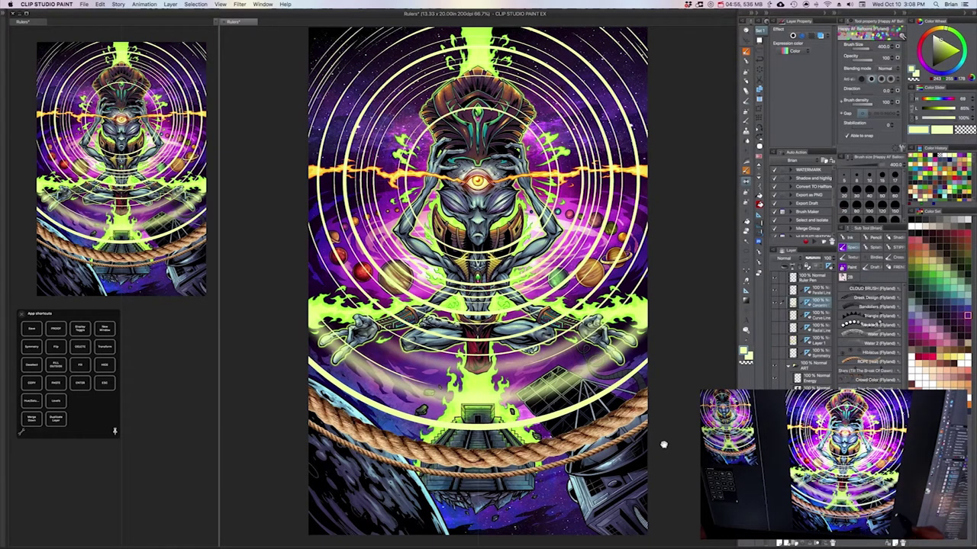
mouse_move(663, 446)
mouse_down()
mouse_move(687, 398)
mouse_move(580, 447)
mouse_move(443, 458)
mouse_move(344, 435)
mouse_up()
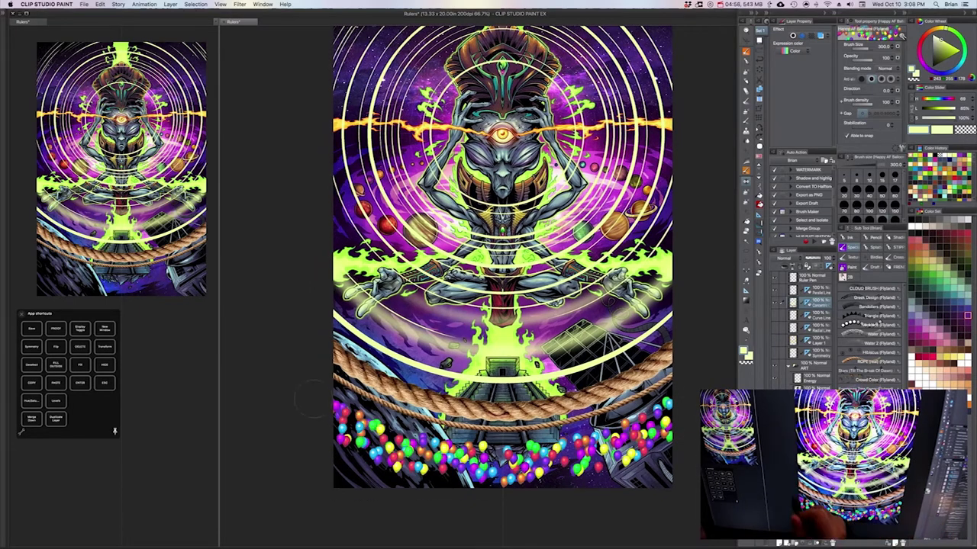
drag(668, 253, 660, 319)
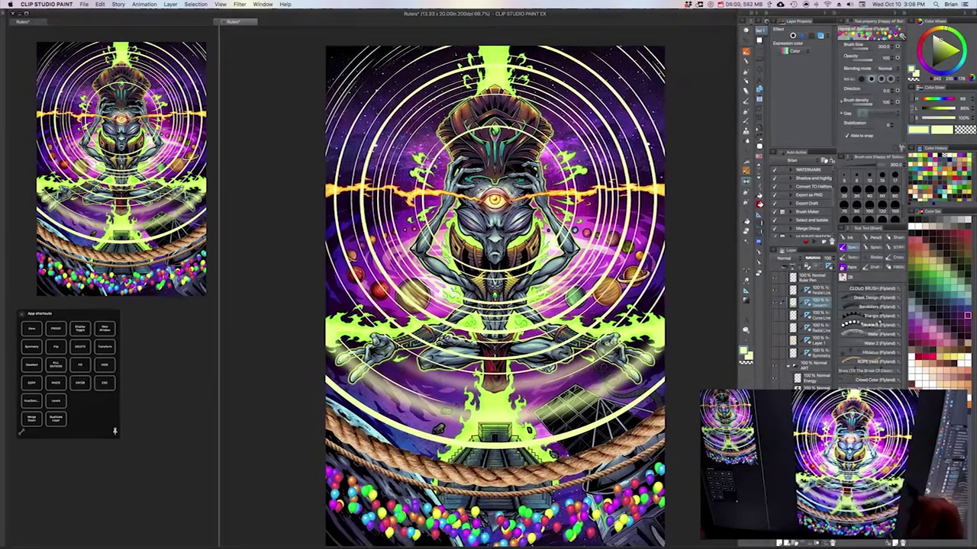
Hide the Concentric layer and make the Parallel Line layer active.
click(774, 303)
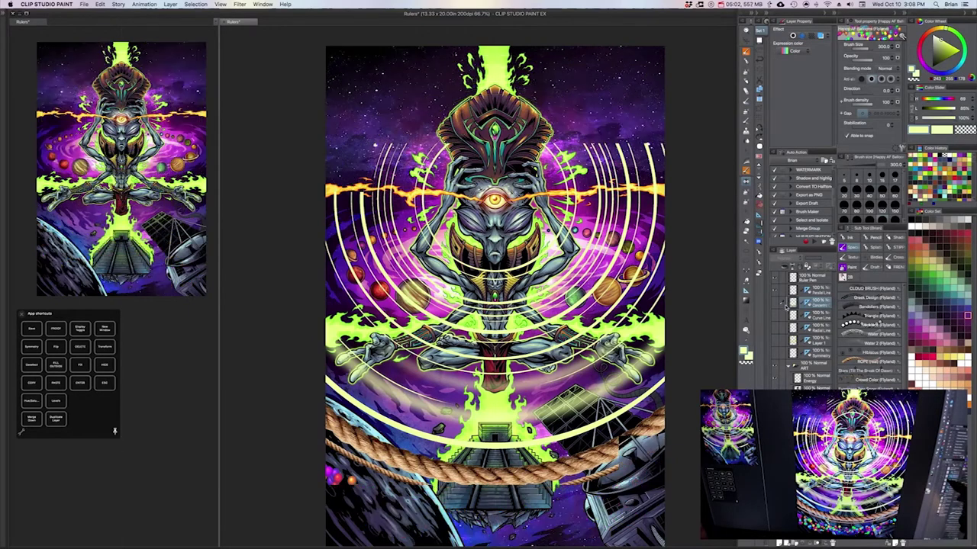
click(795, 292)
drag(548, 231, 572, 234)
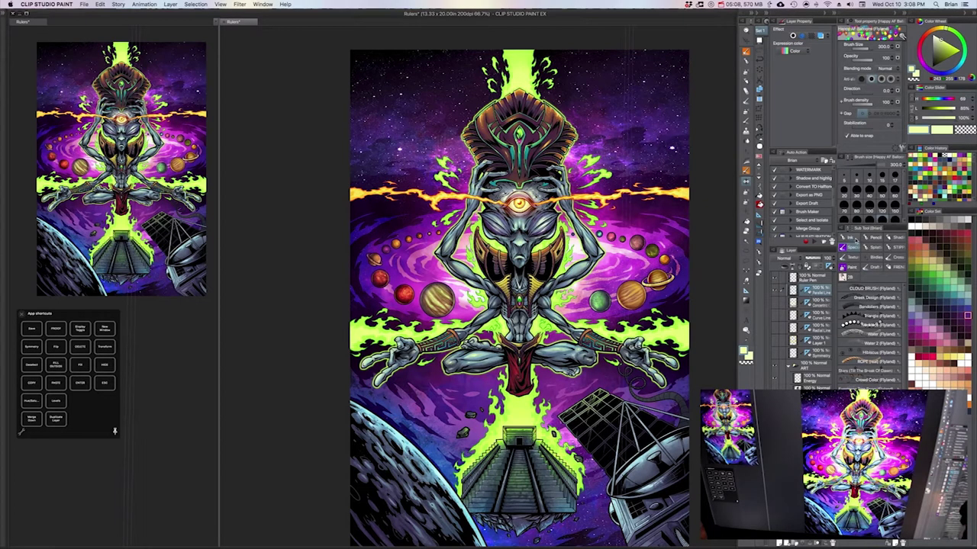
Draw vertical rays beside the alien's headdress with PEN - Pencil in bright green sampled from the flames, enlarging it to 300.
click(854, 239)
drag(632, 384, 642, 397)
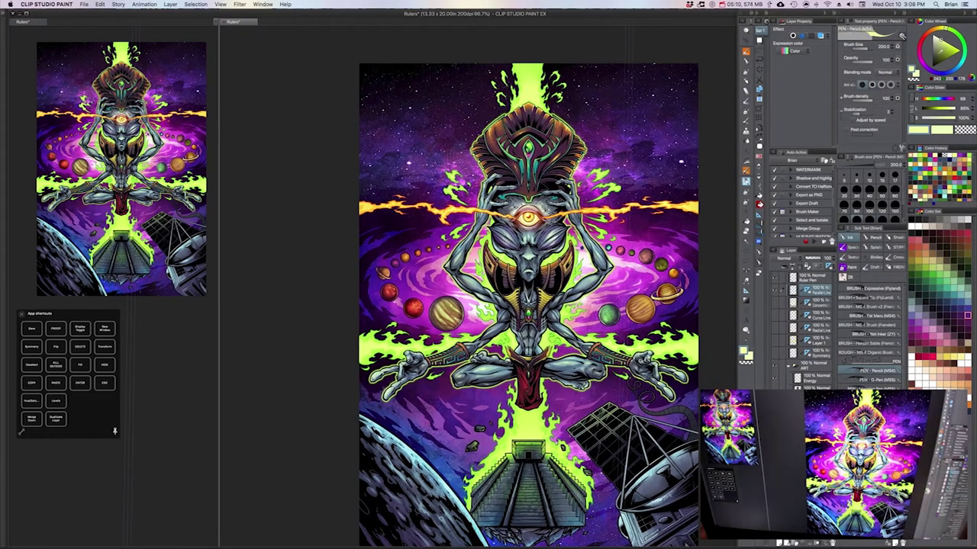
click(940, 61)
click(962, 64)
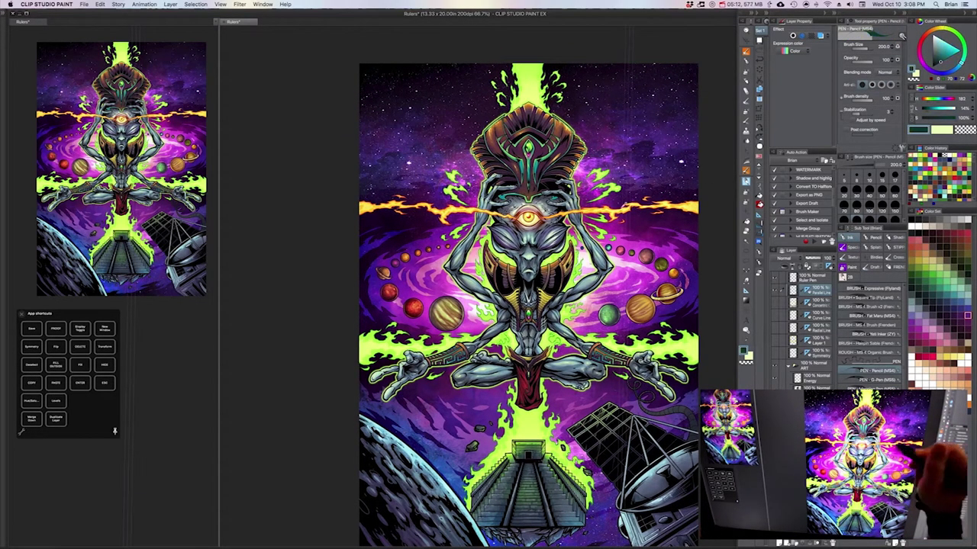
alt+click(542, 81)
drag(608, 64, 608, 130)
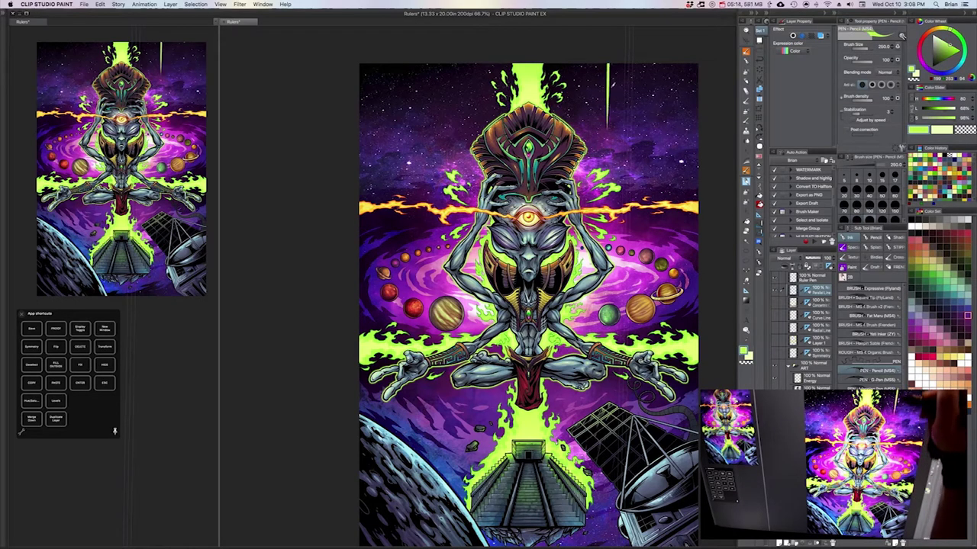
mouse_move(614, 64)
mouse_down()
mouse_move(613, 156)
mouse_move(616, 101)
mouse_up()
drag(616, 62, 622, 186)
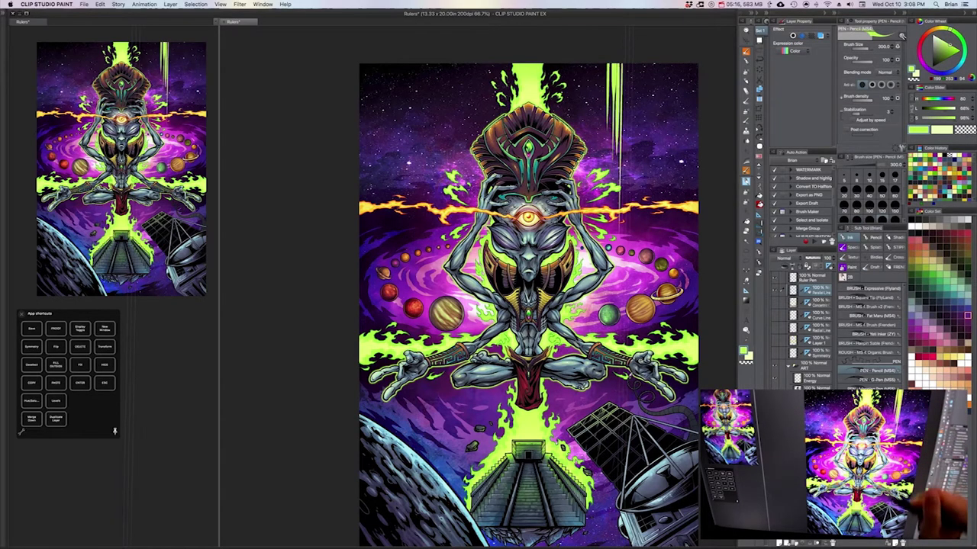
Paint soft glowing vertical green rays down both sides of the sky with SOFT - Airbrush (Flyland) enlarged to size 300.
click(856, 266)
key(])
key(])
key(])
key(])
key(])
key(])
key(])
key(])
key(])
key(])
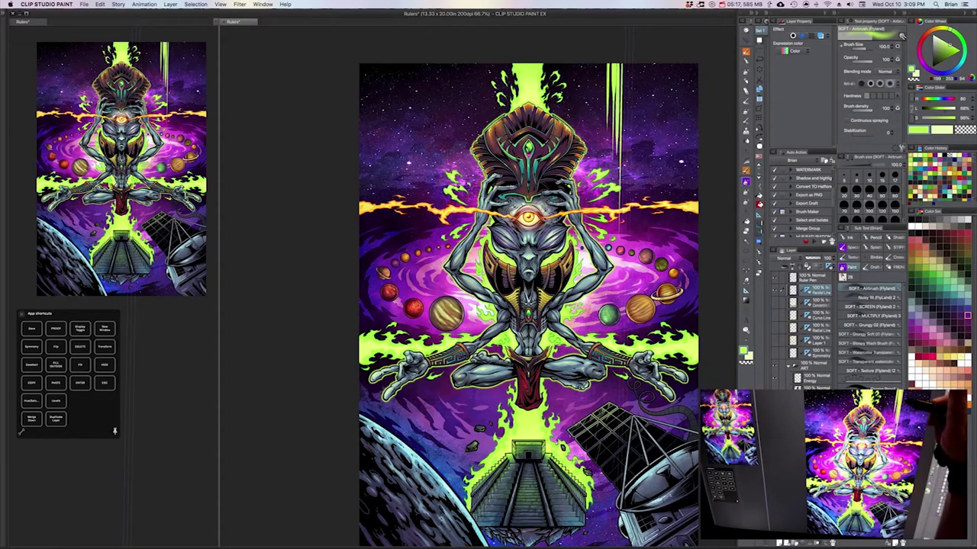
drag(614, 66, 614, 336)
drag(432, 65, 432, 247)
drag(393, 64, 392, 204)
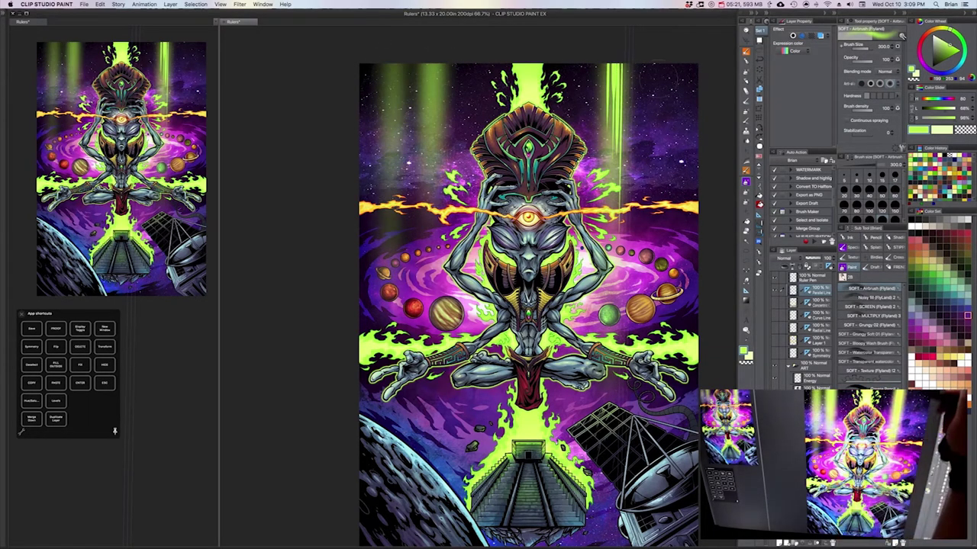
mouse_move(662, 64)
mouse_down()
mouse_move(662, 336)
mouse_move(687, 87)
mouse_move(685, 305)
mouse_up()
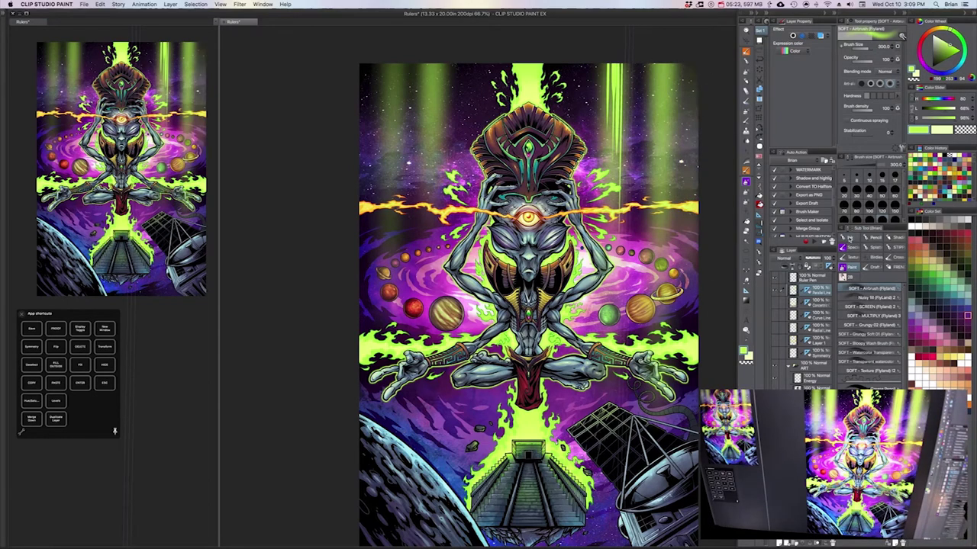
Draw crisp vertical green rays over the soft glows on both sides with PEN - Pencil at size 200.
click(849, 239)
drag(664, 53, 665, 131)
drag(656, 53, 659, 275)
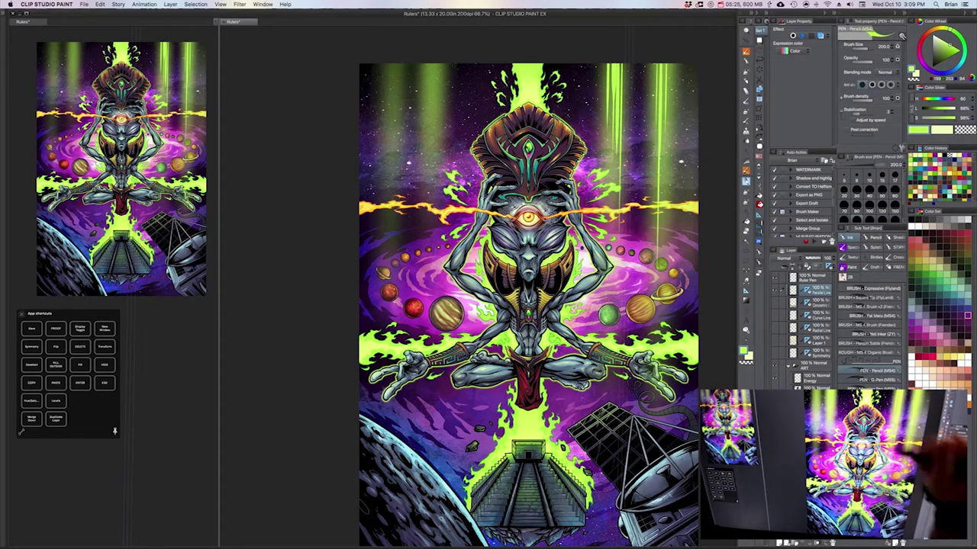
drag(447, 55, 439, 130)
mouse_move(425, 54)
mouse_down()
mouse_move(425, 160)
mouse_move(398, 114)
mouse_up()
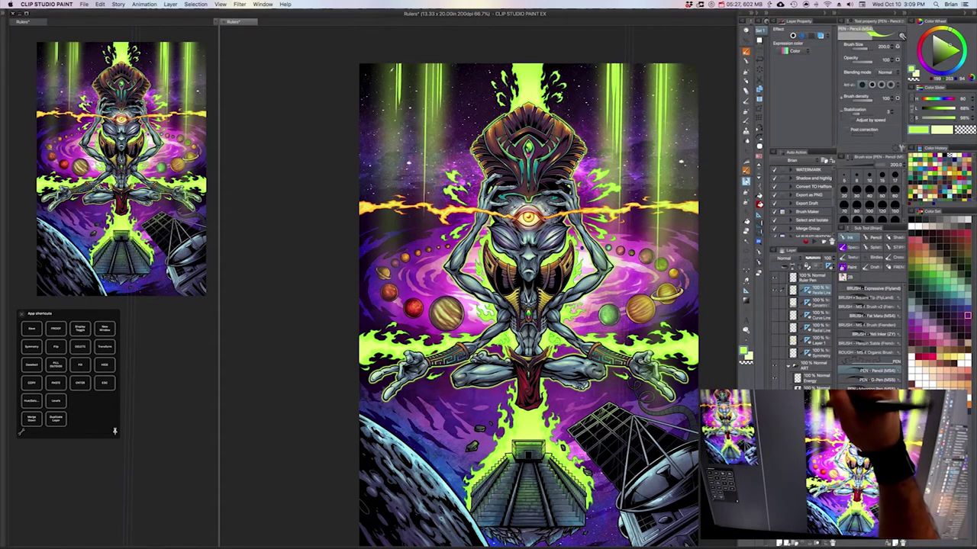
drag(392, 57, 392, 194)
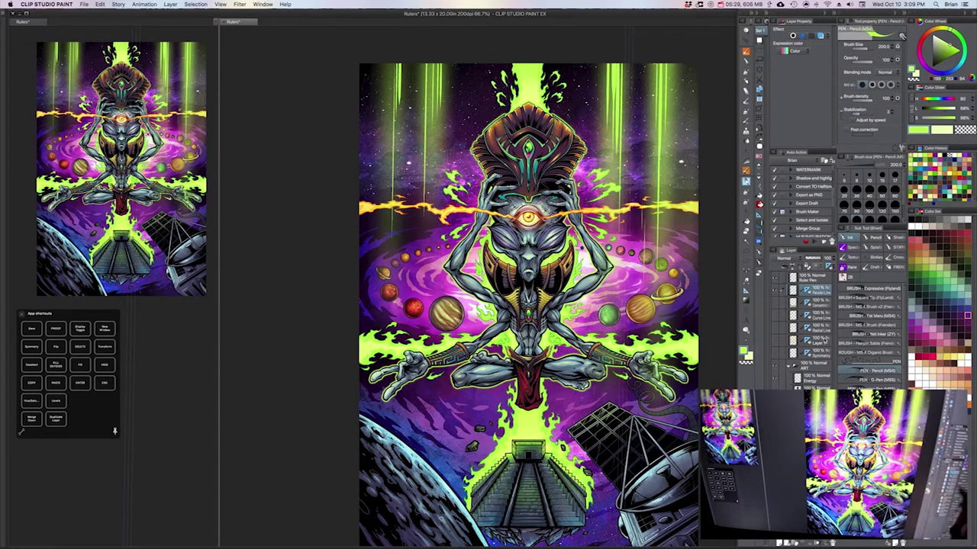
Make the Ruler Pen layer active and hide the Parallel Line layer.
click(807, 280)
click(775, 291)
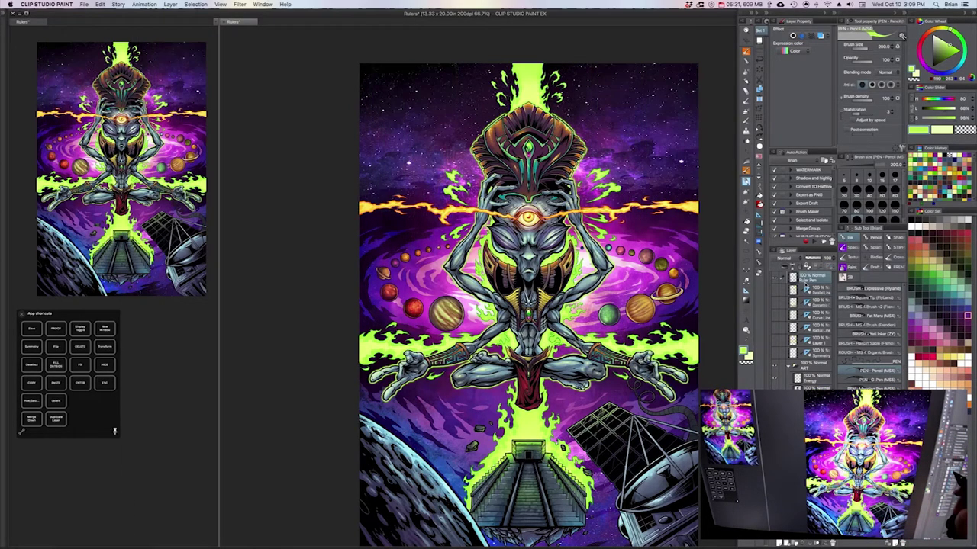
mouse_move(657, 319)
mouse_down()
mouse_move(667, 309)
mouse_move(660, 316)
mouse_up()
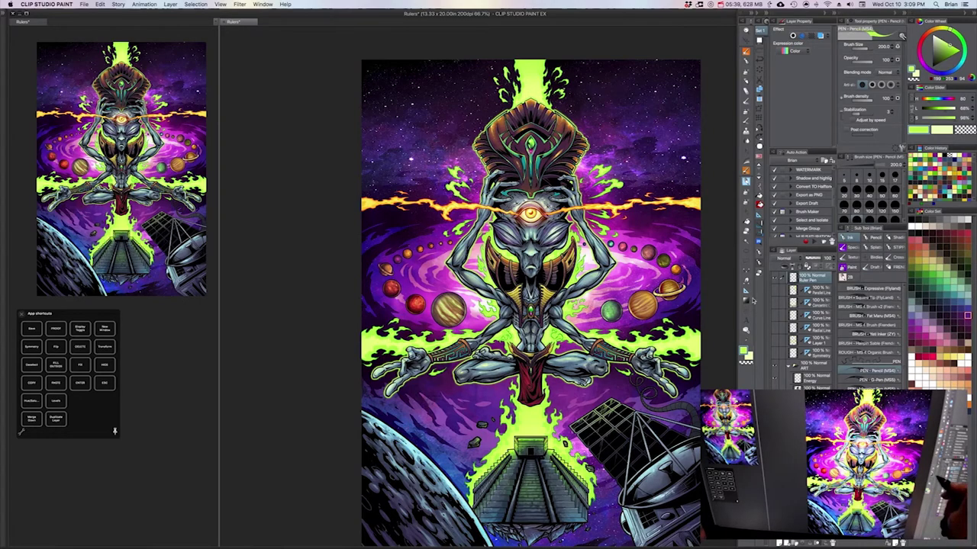
Draw a looping freehand ruler across the sky above the headdress with the Ruler pen at stabilization 48.
key(u)
click(888, 46)
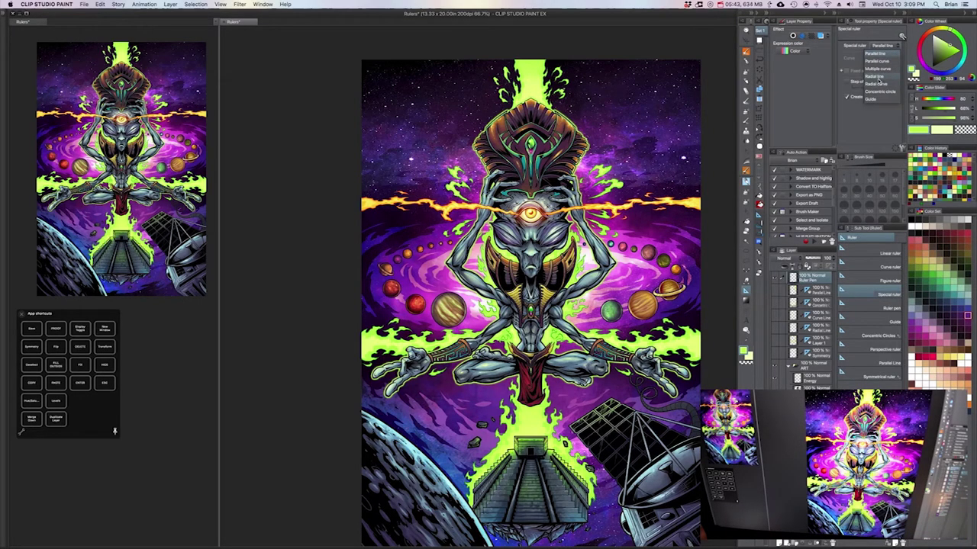
click(864, 117)
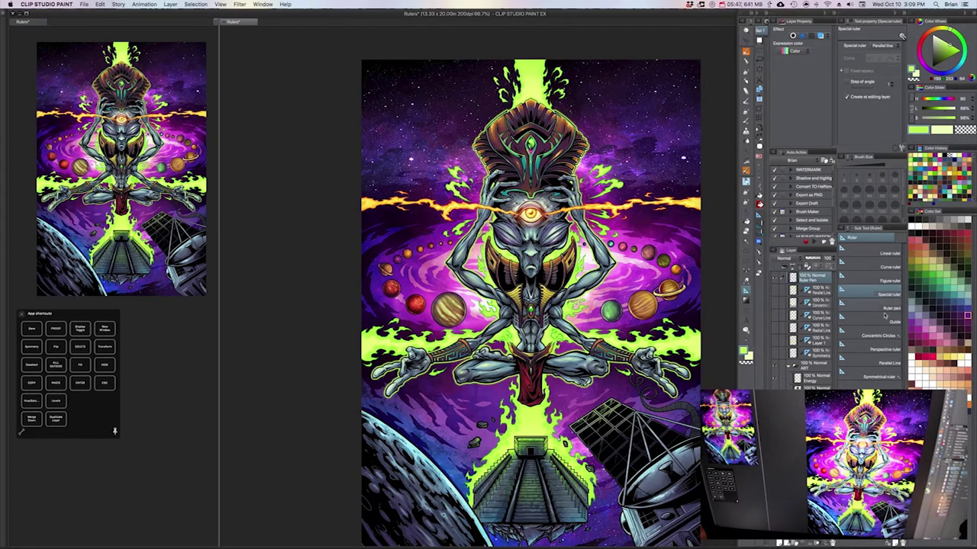
click(885, 308)
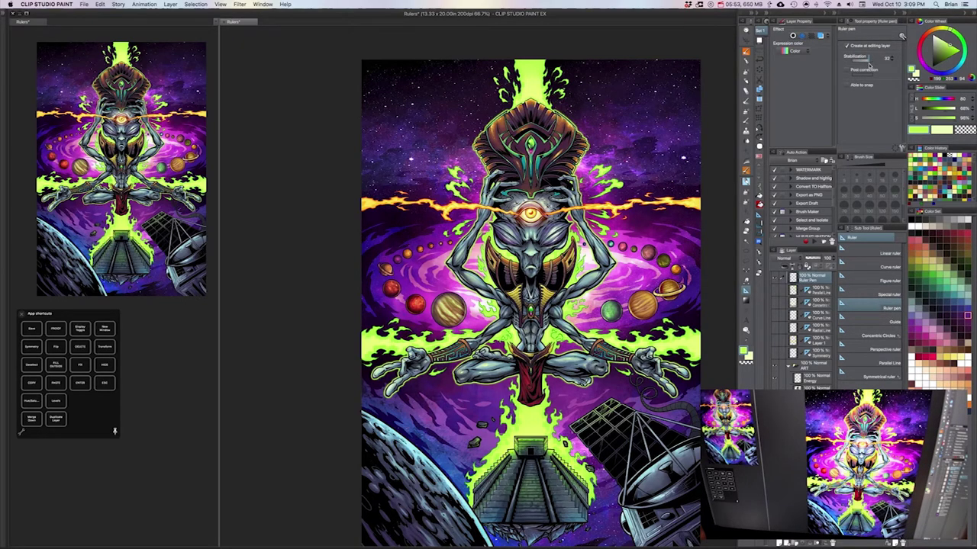
drag(869, 66, 870, 68)
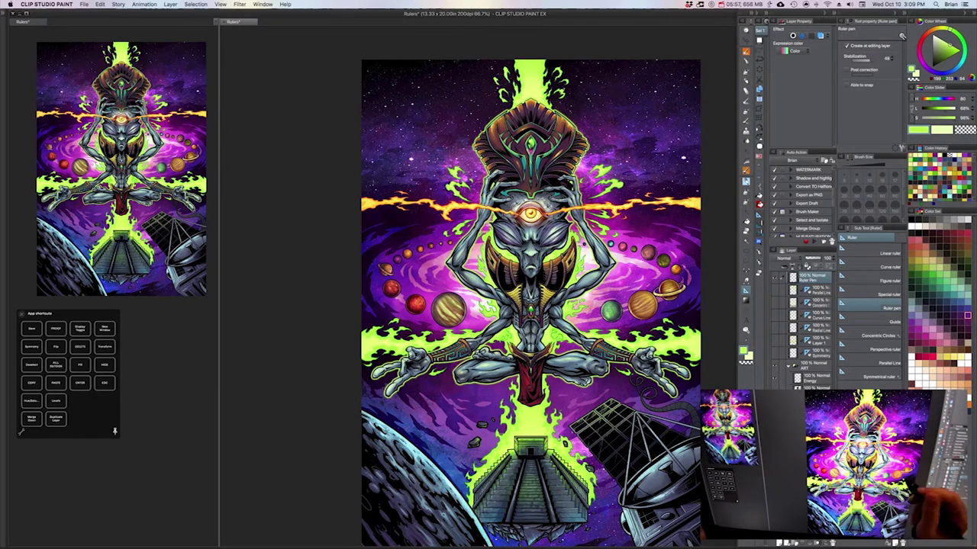
scroll(549, 290, up, 2)
drag(522, 270, 511, 351)
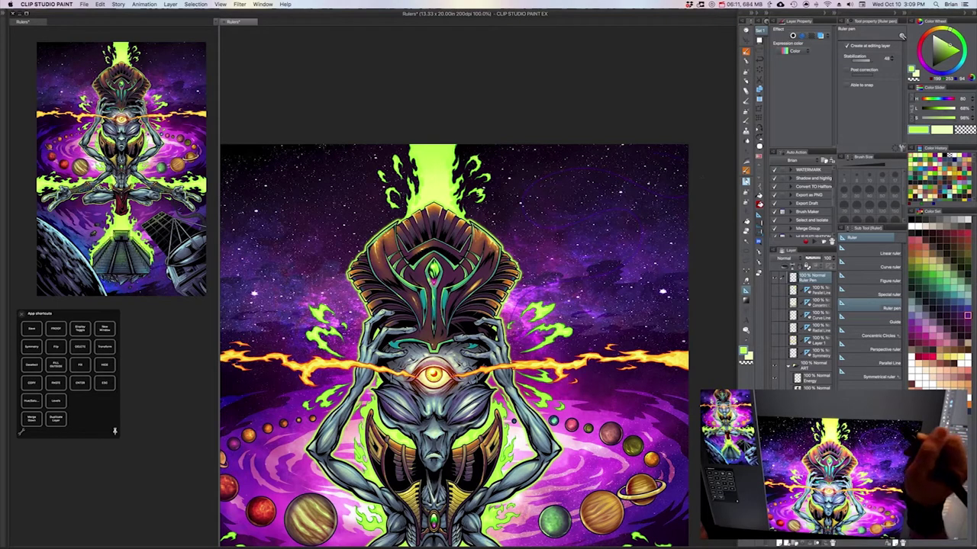
mouse_move(503, 217)
mouse_down()
mouse_move(325, 197)
mouse_move(244, 117)
mouse_up()
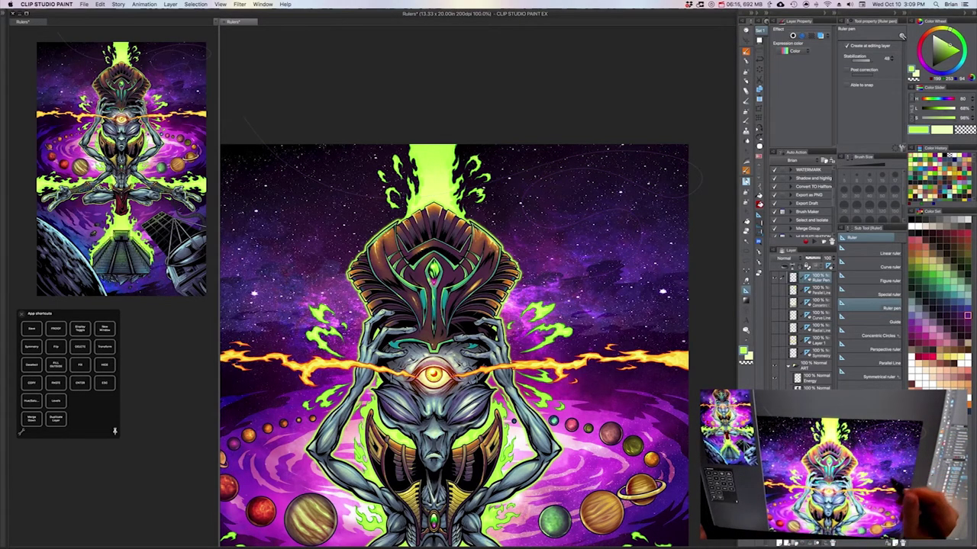
Set up PEN - Pencil at size 300 with green sampled from the flames and undo a test stroke along the ruler.
key(p)
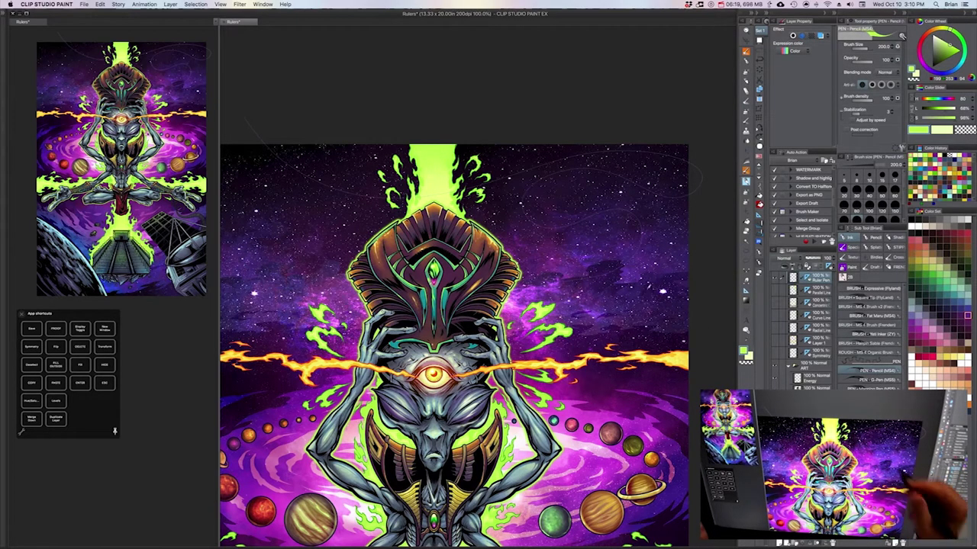
drag(502, 244, 513, 257)
alt+click(463, 168)
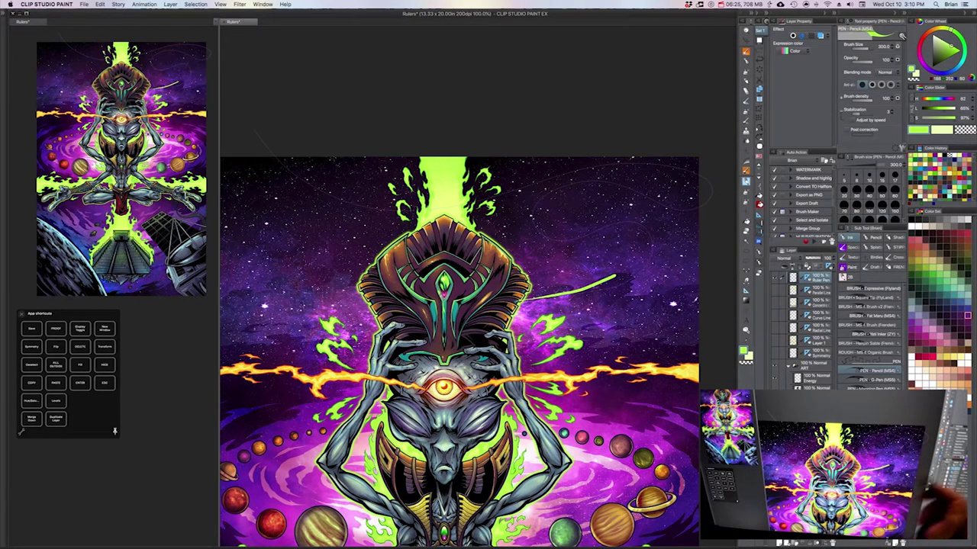
key(super+z)
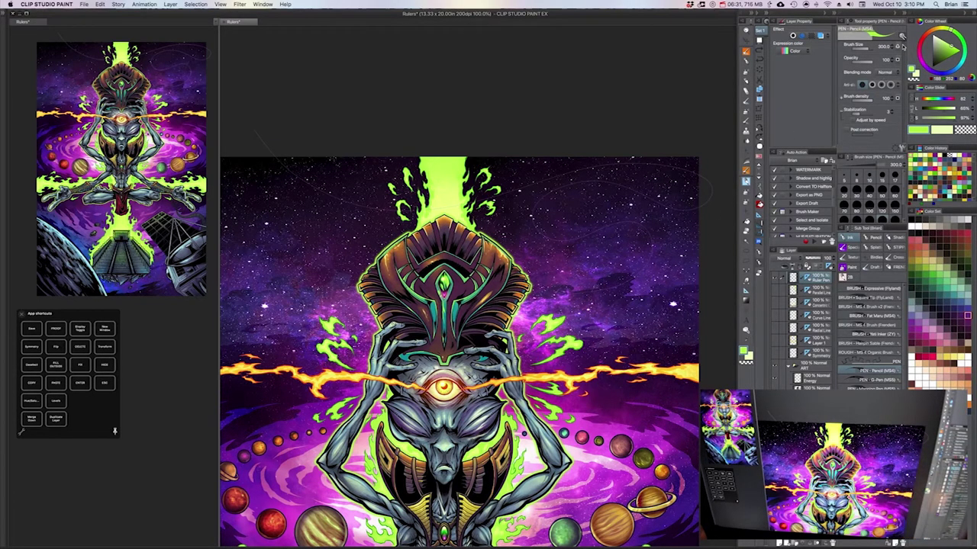
Examine the pencil's Correction settings, including Able to snap, in the sub tool details.
click(901, 148)
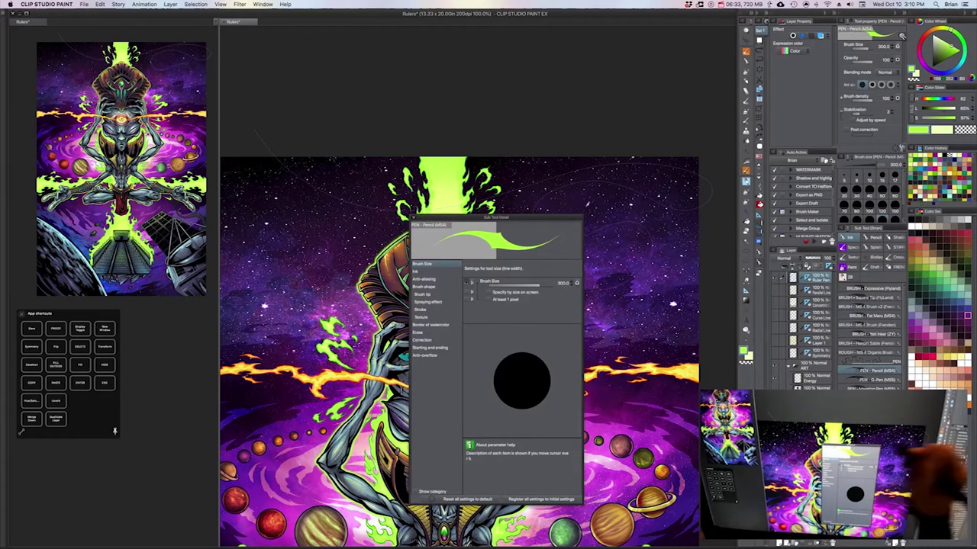
drag(551, 218, 707, 128)
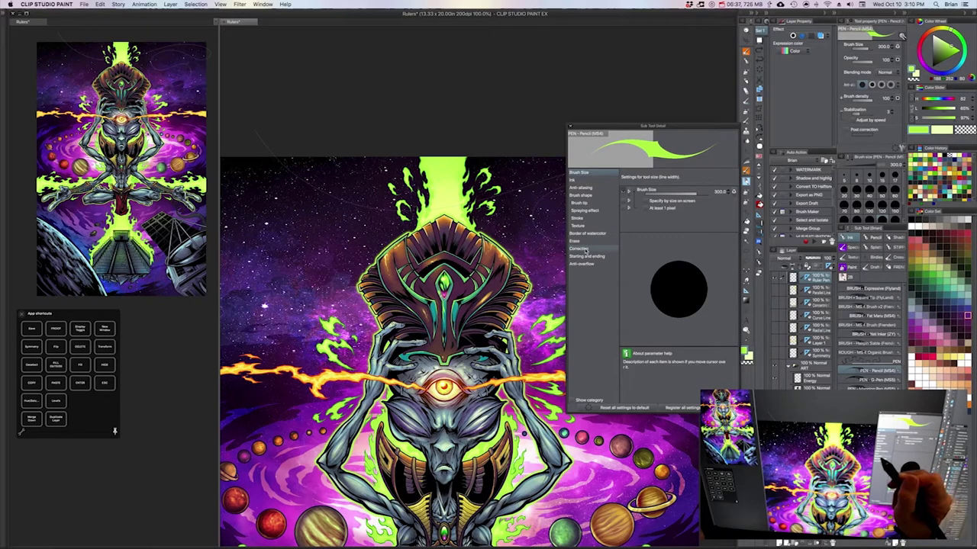
click(586, 250)
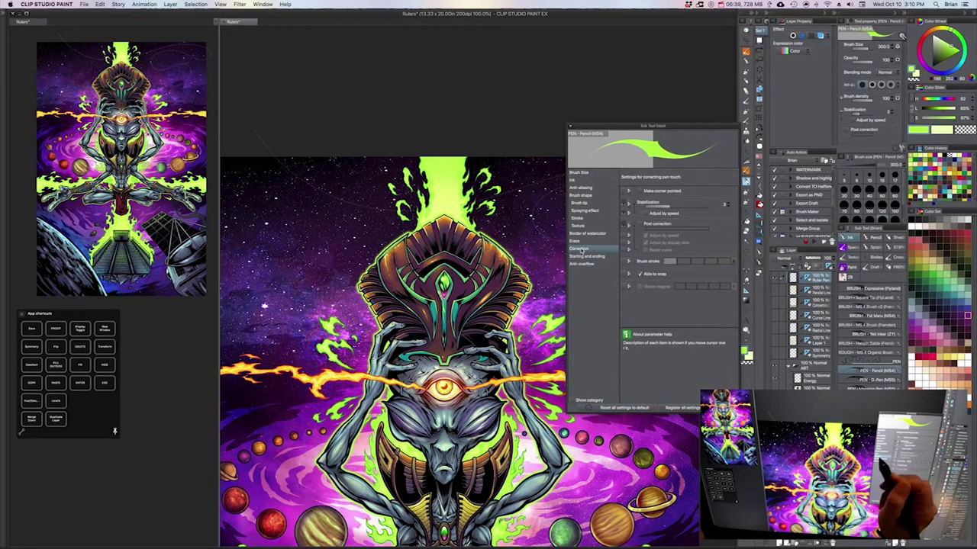
click(640, 274)
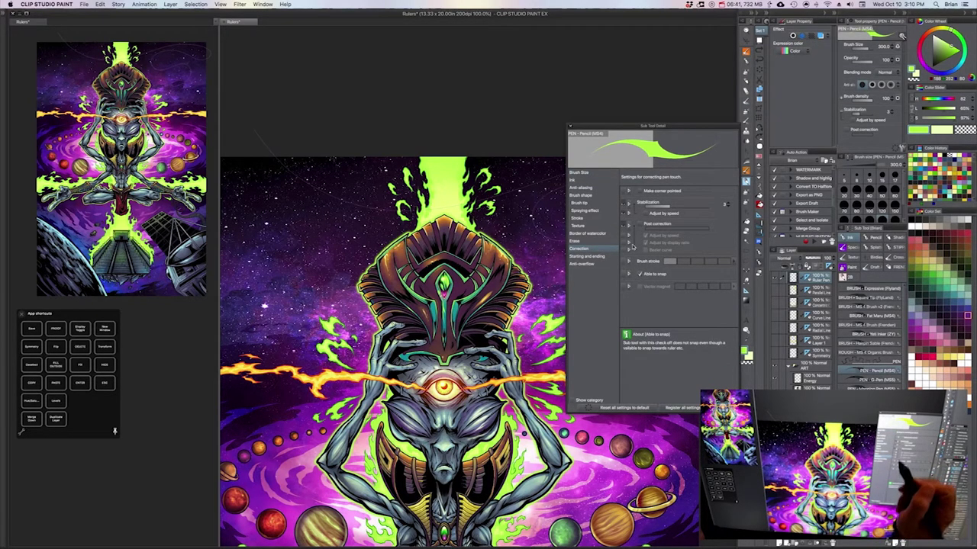
click(572, 127)
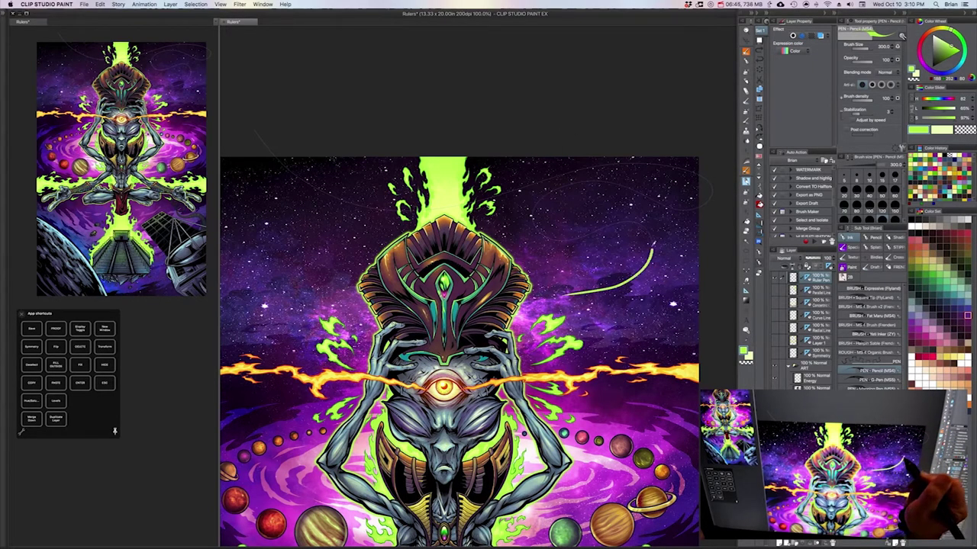
Draw a flowing green ribbon along the whole freehand ruler with PEN - Pencil at size 300.
mouse_move(646, 221)
mouse_down()
mouse_move(619, 222)
mouse_move(548, 243)
mouse_move(537, 229)
mouse_move(545, 196)
mouse_move(588, 181)
mouse_move(634, 186)
mouse_move(691, 208)
mouse_up()
mouse_move(695, 169)
mouse_down()
mouse_move(610, 163)
mouse_move(467, 203)
mouse_up()
mouse_move(409, 207)
mouse_down()
mouse_move(360, 207)
mouse_move(268, 159)
mouse_up()
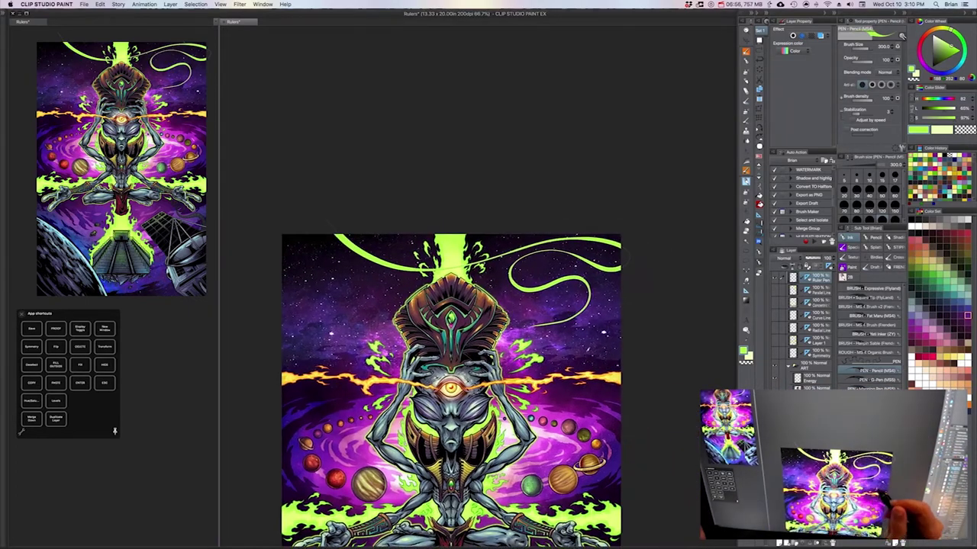
Select the freehand ruler with the Object tool and shift it slightly downward, off the green ribbon.
scroll(667, 234, up, 2)
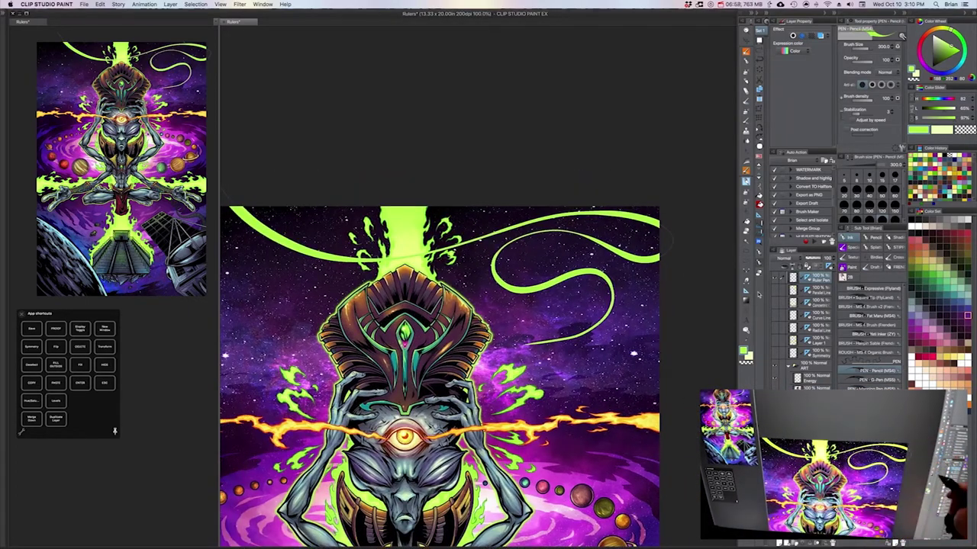
key(o)
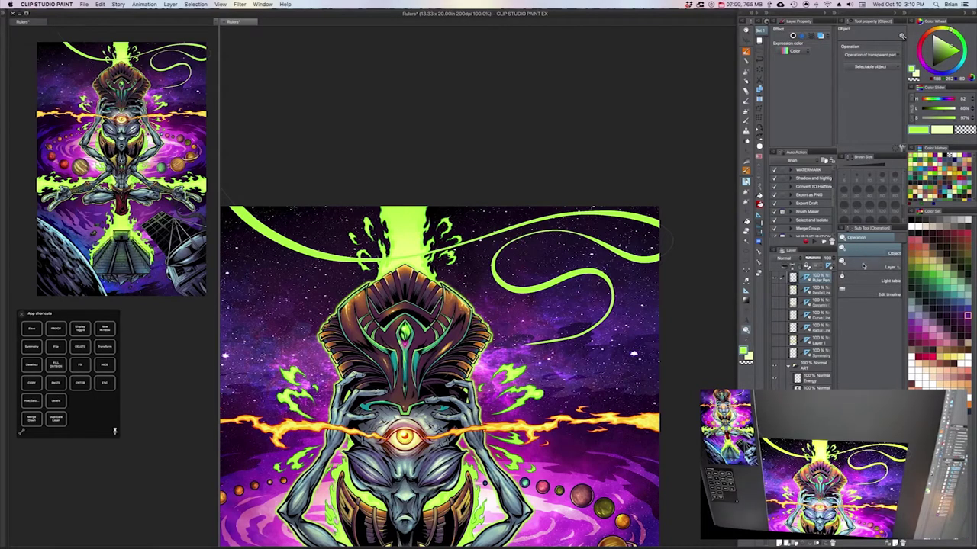
click(671, 238)
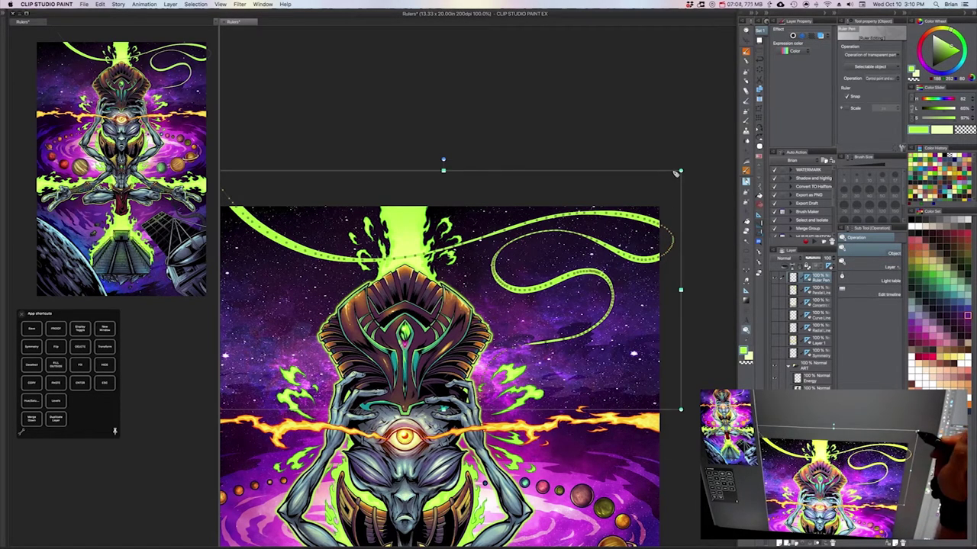
drag(668, 176, 668, 183)
drag(489, 247, 561, 245)
drag(283, 293, 288, 293)
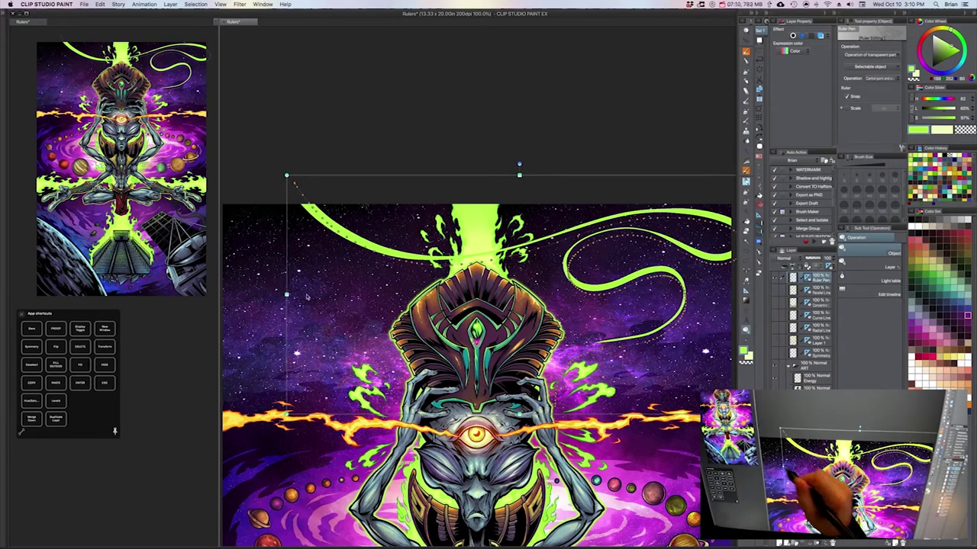
drag(631, 337, 607, 345)
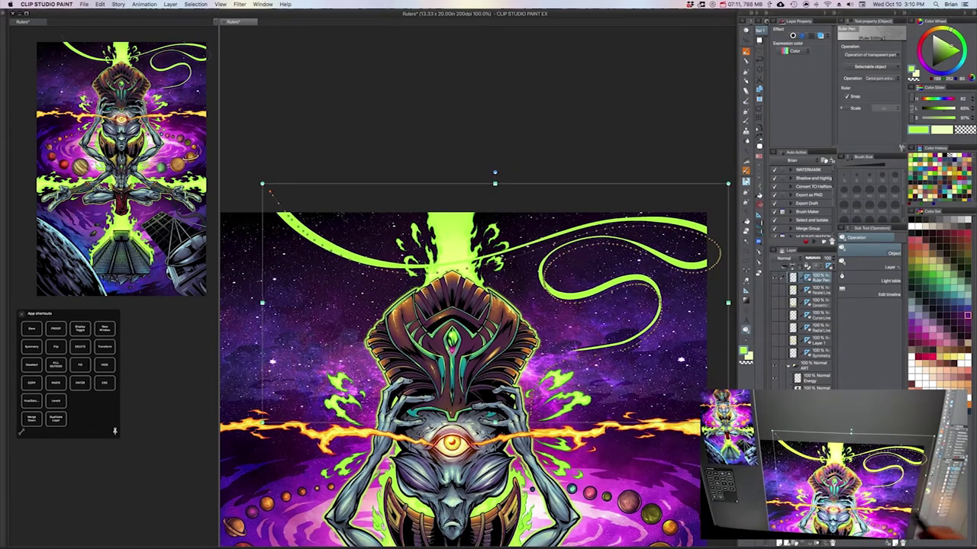
click(725, 453)
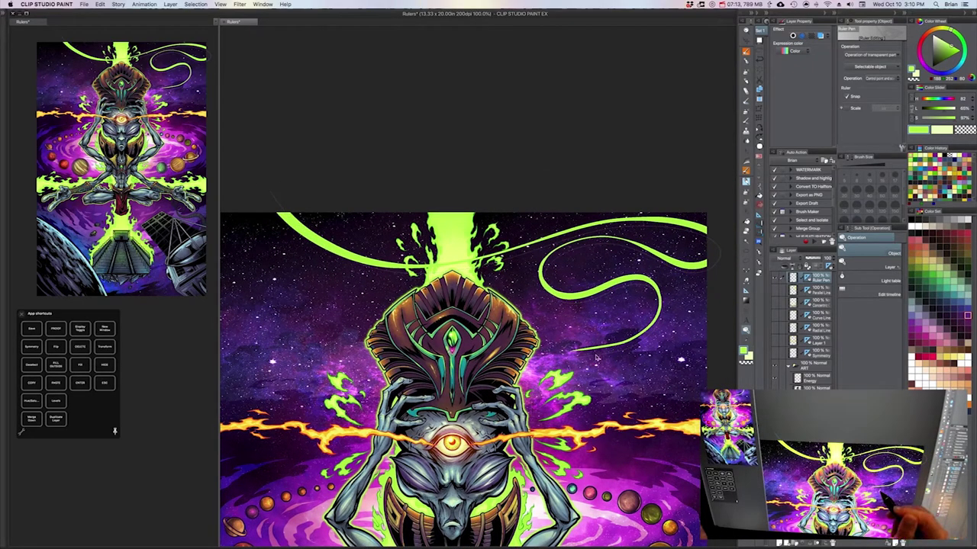
Draw a thin green line alongside the ribbon on the shifted ruler with PEN - Pencil at size 200.
key(p)
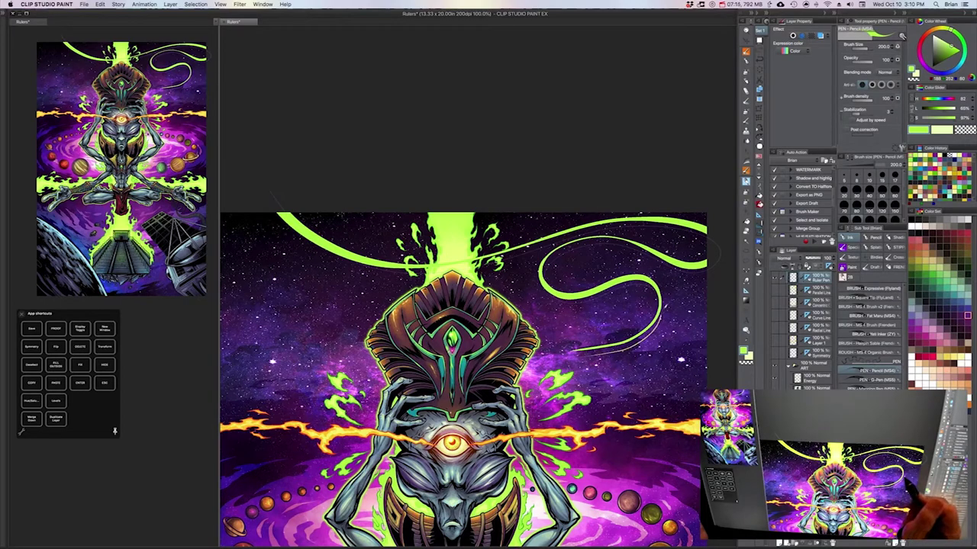
drag(567, 290, 560, 248)
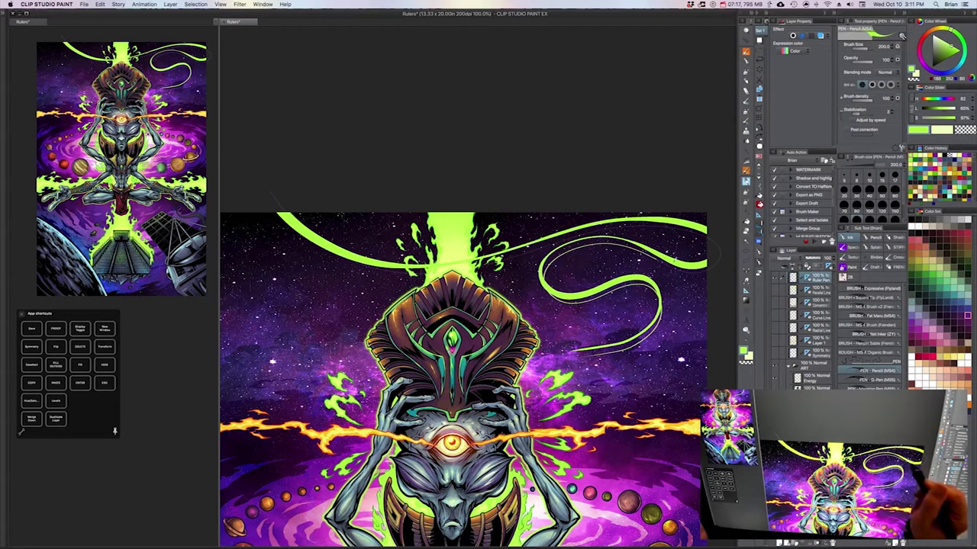
drag(674, 261, 712, 264)
mouse_move(538, 246)
mouse_down()
mouse_move(368, 267)
mouse_move(342, 257)
mouse_up()
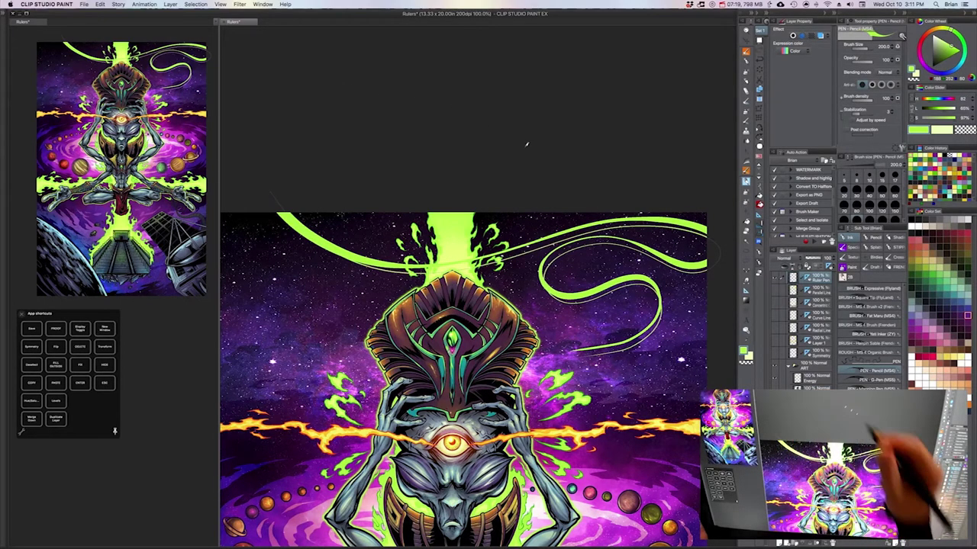
Hide the Ruler Pen layer with its green ribbon.
drag(612, 410, 599, 374)
alt+click(622, 392)
drag(661, 402, 624, 292)
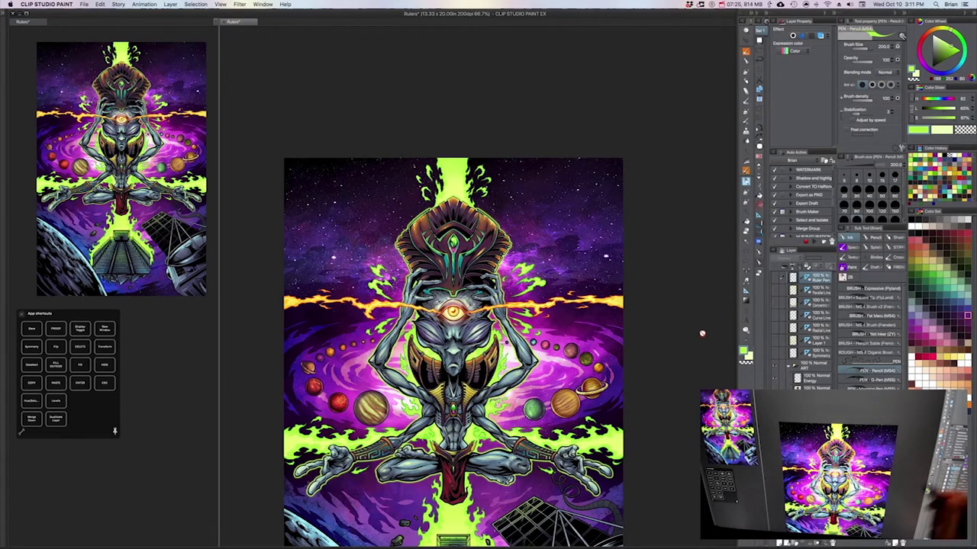
drag(632, 414, 645, 318)
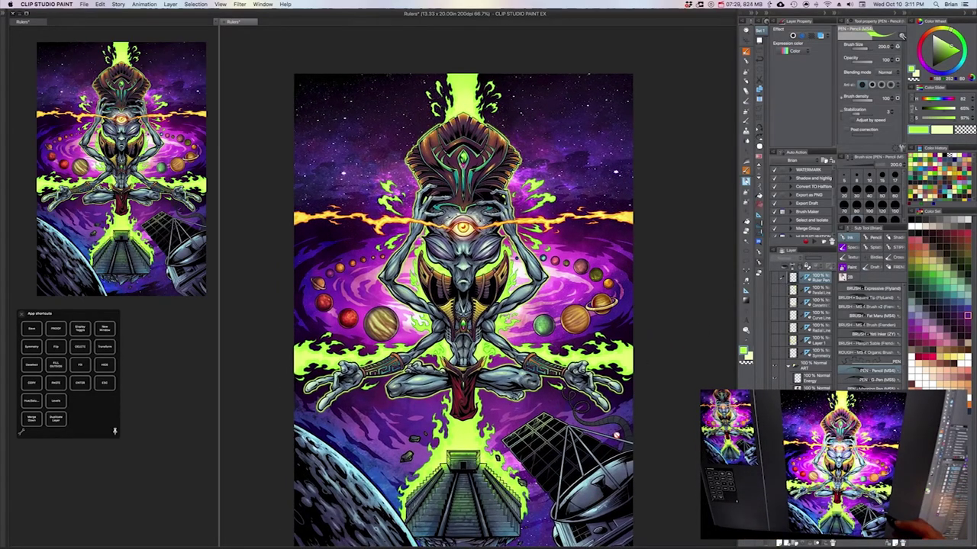
drag(641, 372, 650, 333)
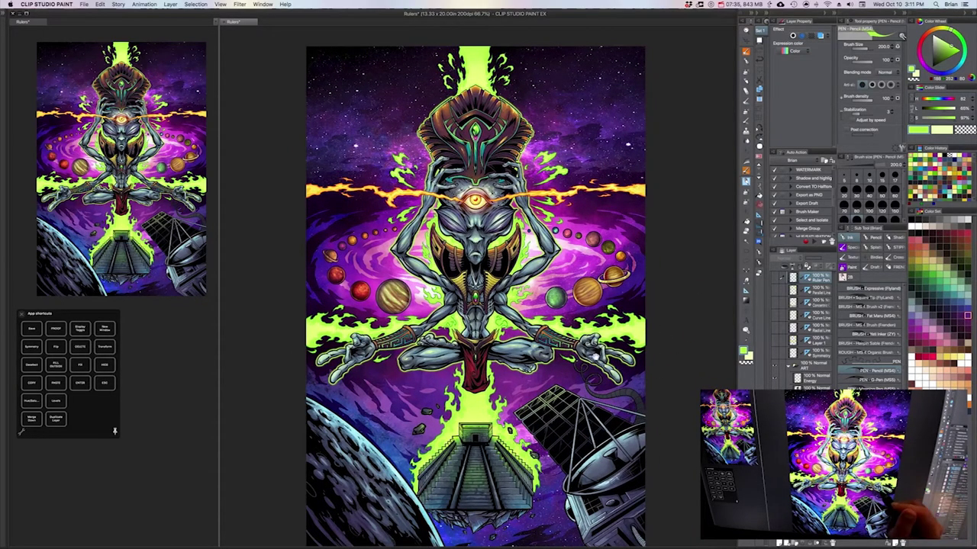
drag(596, 356, 609, 368)
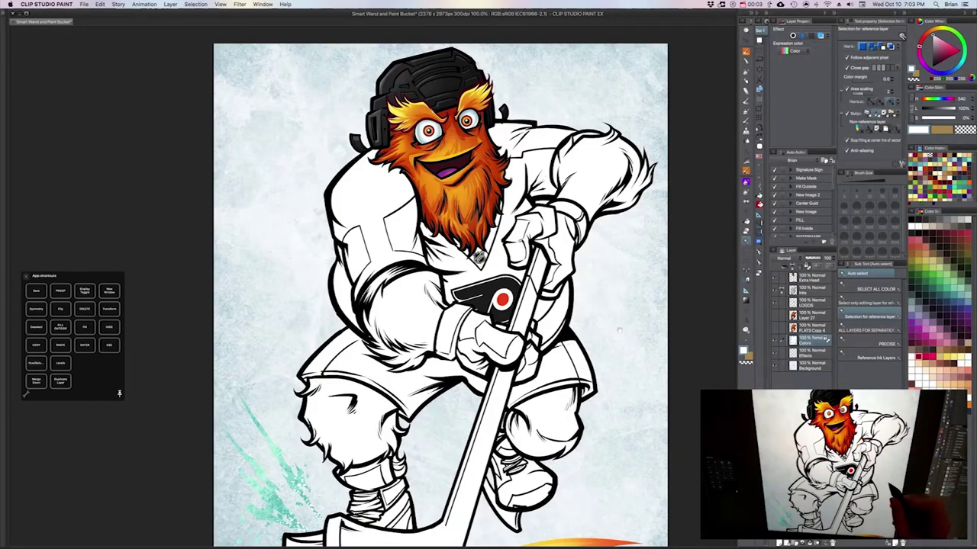
drag(618, 332, 636, 333)
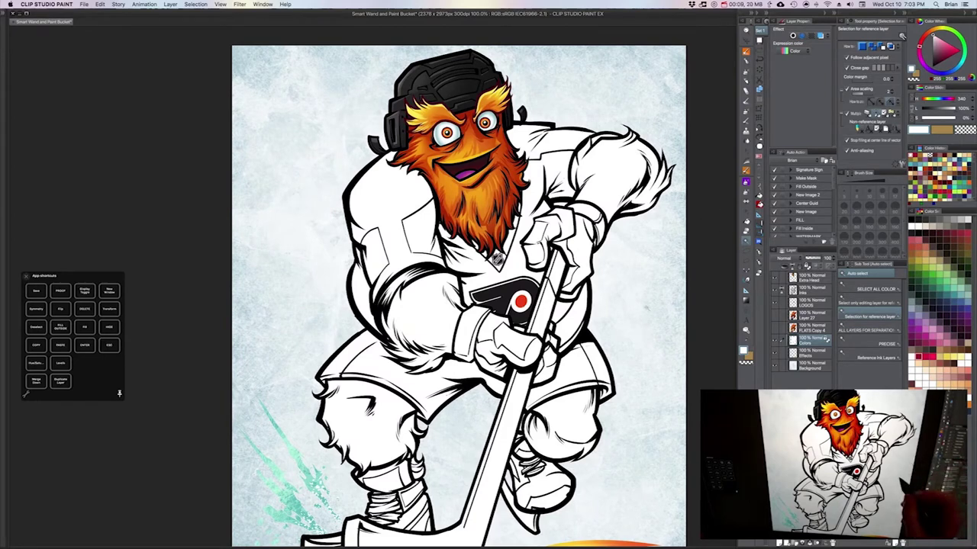
drag(652, 309, 661, 300)
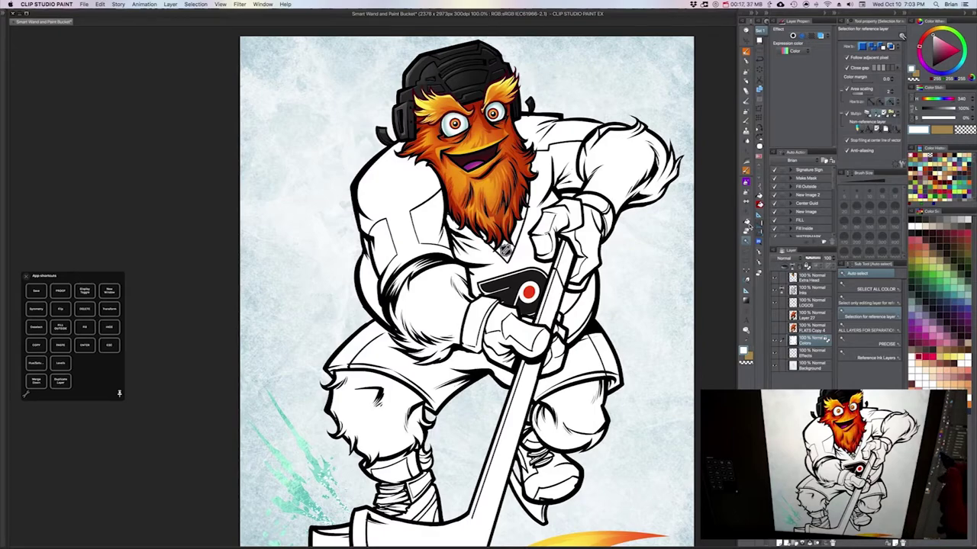
drag(522, 308, 515, 416)
scroll(527, 331, up, 1)
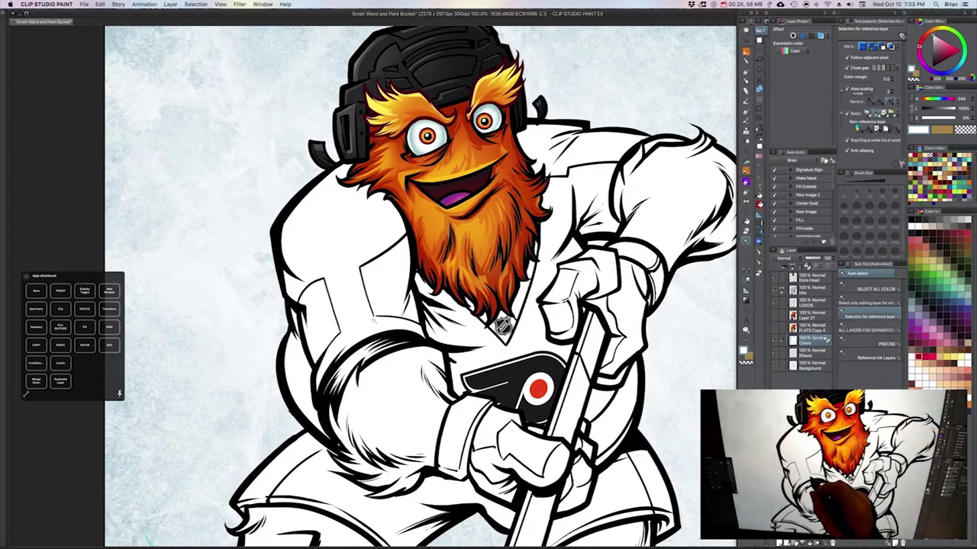
drag(657, 389, 626, 370)
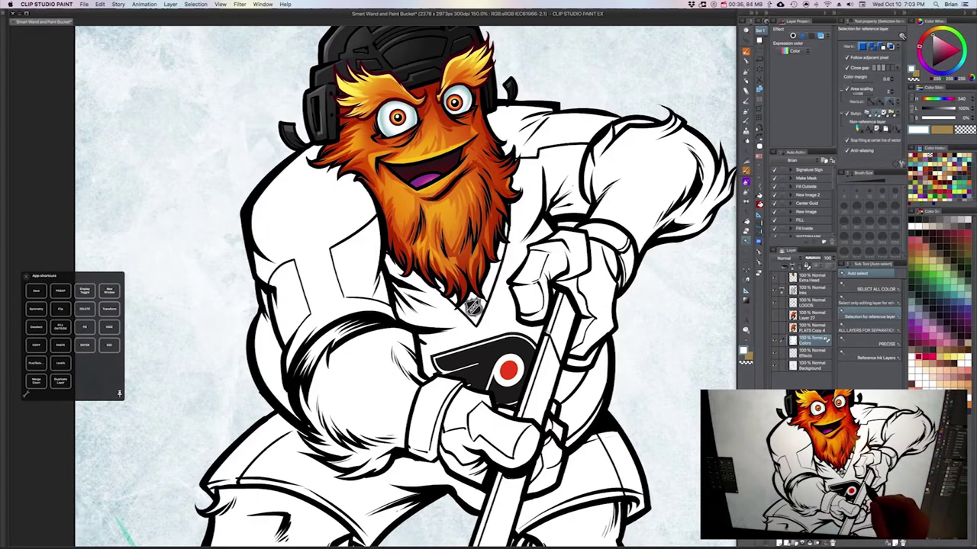
drag(567, 376, 597, 355)
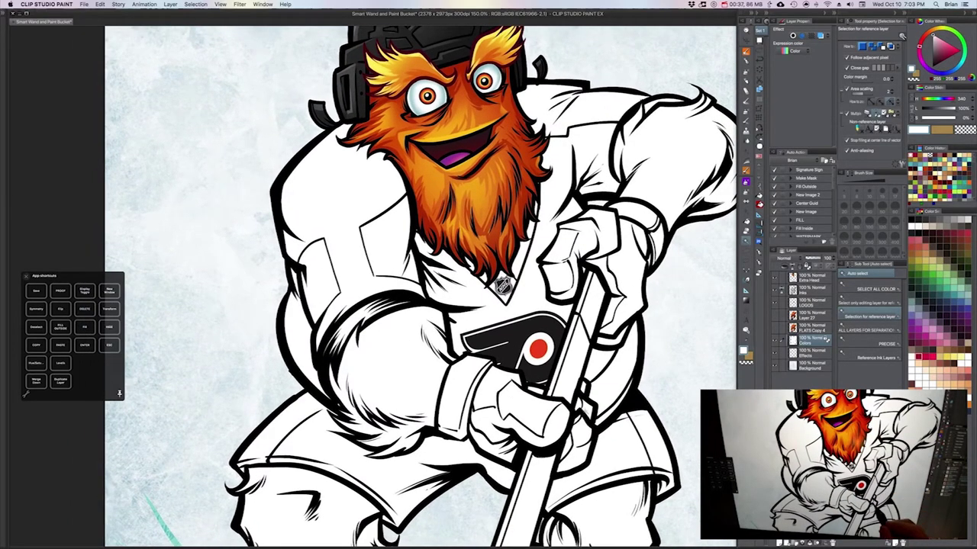
scroll(584, 411, down, 1)
drag(586, 399, 609, 404)
key(super+plus)
Select the Inks layer to check its Set as Reference Layer option, and make the Colors layer active again.
click(775, 292)
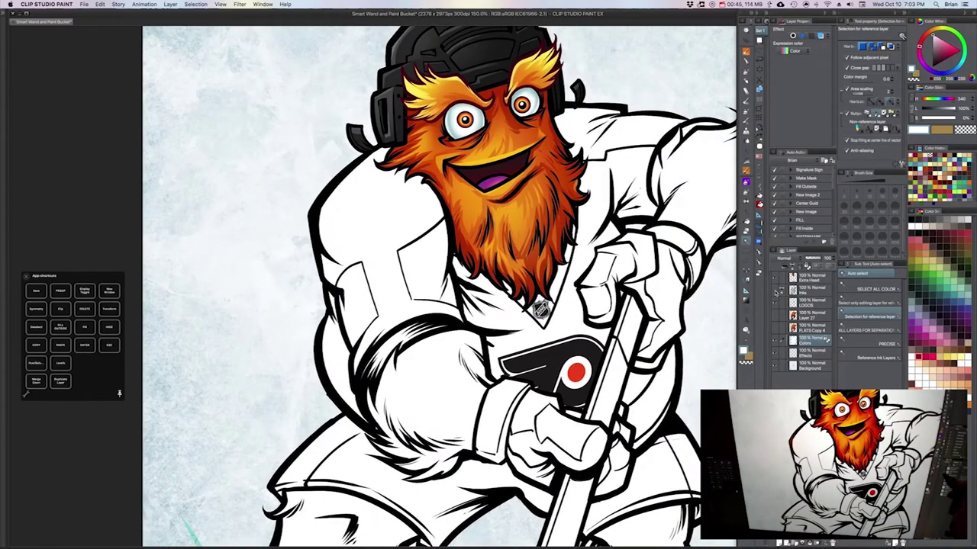
click(775, 292)
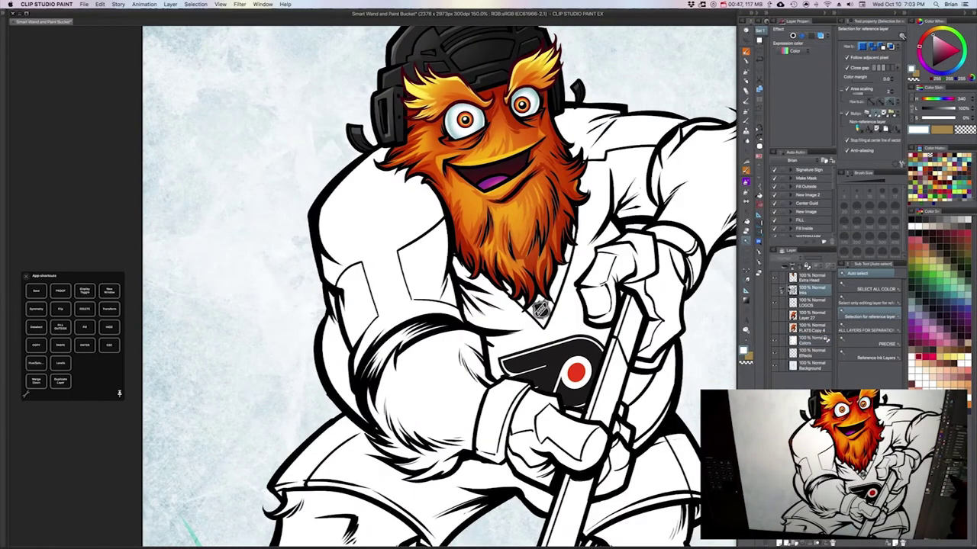
click(775, 292)
click(775, 293)
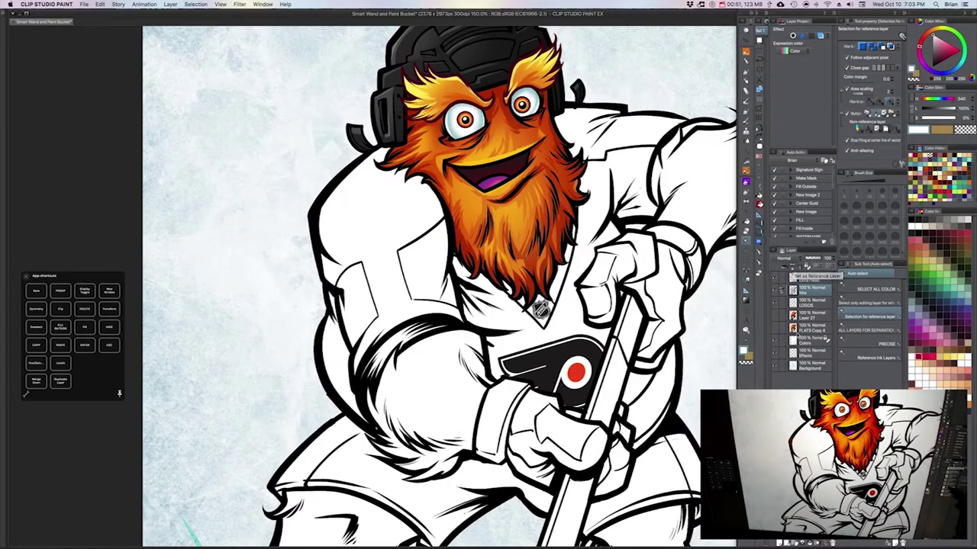
click(822, 340)
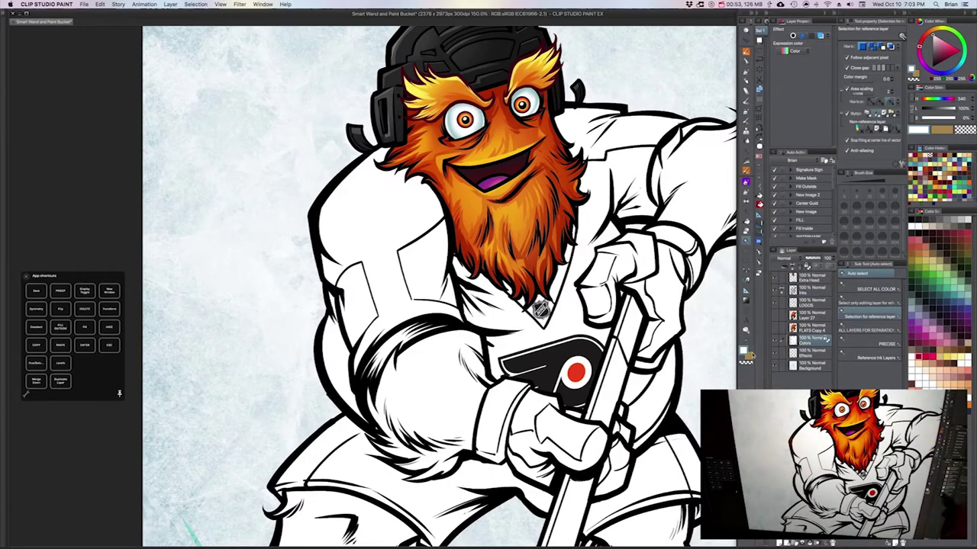
scroll(439, 286, right, 1)
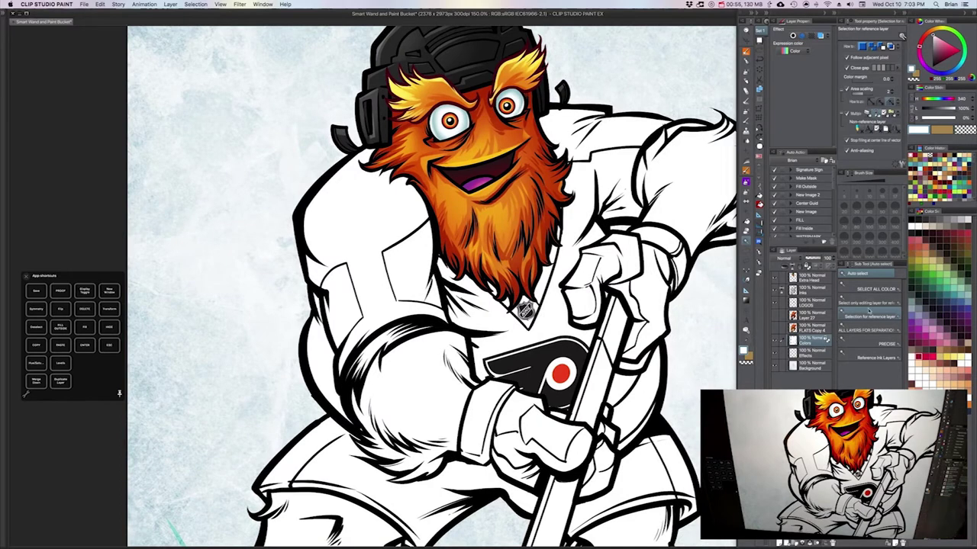
Switch to the EDITING LAYER ONLY fill and review its Close gap and Area scaling settings.
key(g)
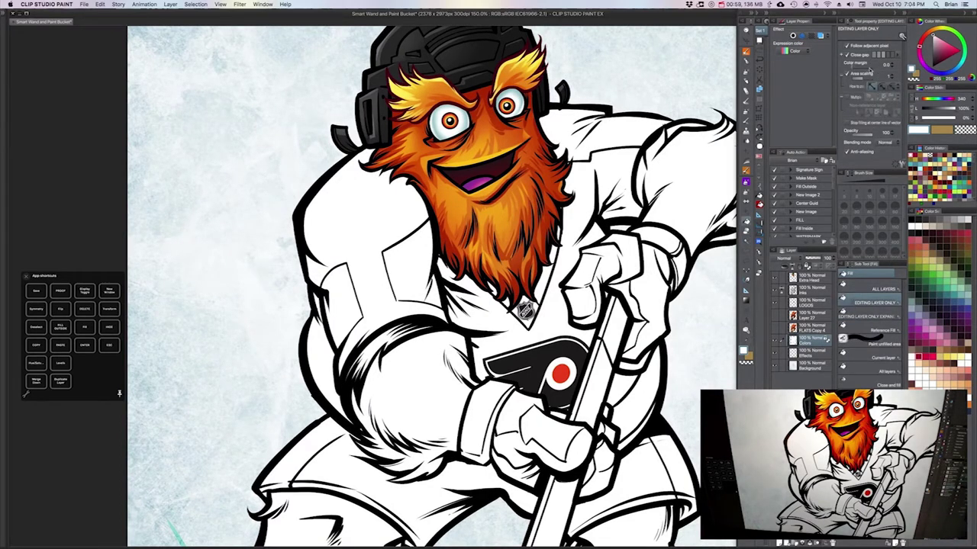
drag(418, 242, 454, 300)
scroll(452, 299, up, 1)
scroll(452, 300, up, 4)
scroll(452, 300, left, 4)
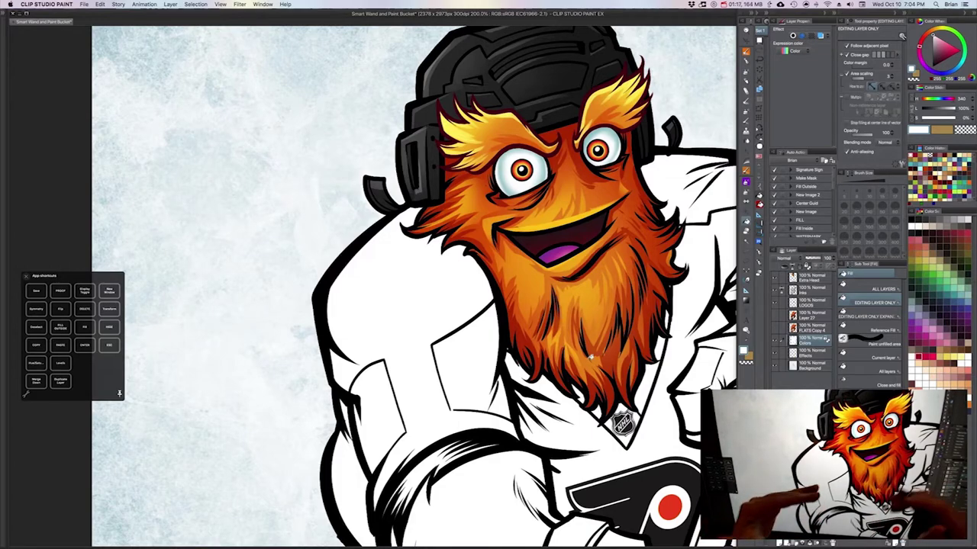
drag(605, 350, 579, 300)
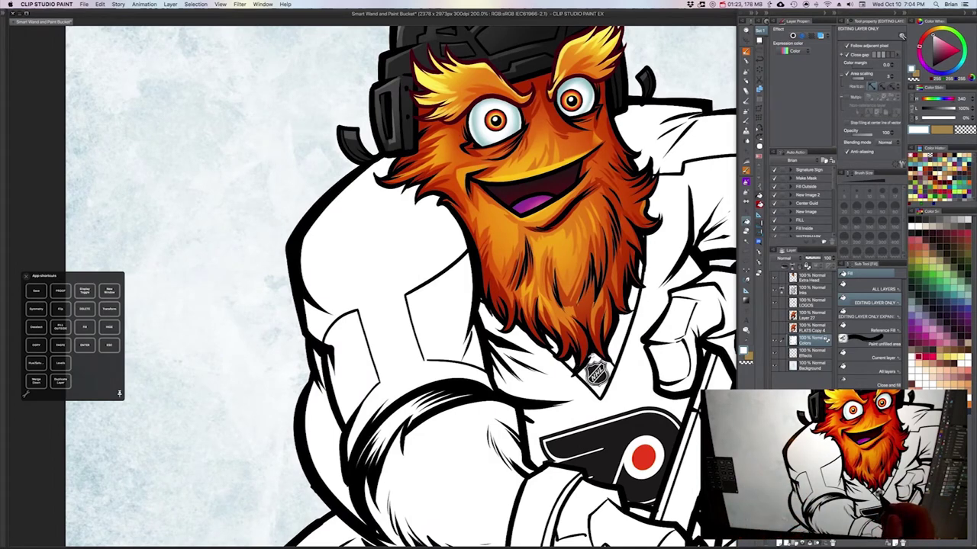
drag(587, 316, 590, 313)
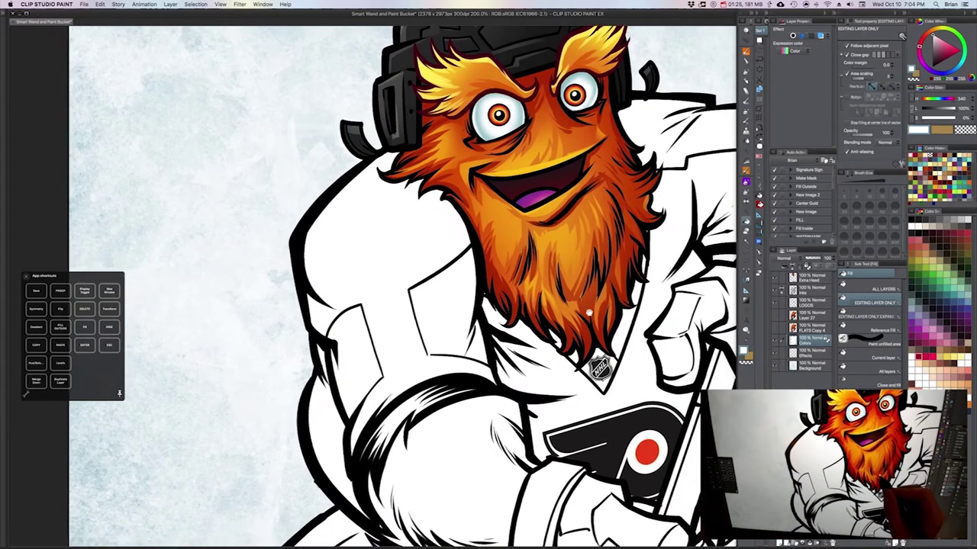
drag(634, 338, 610, 344)
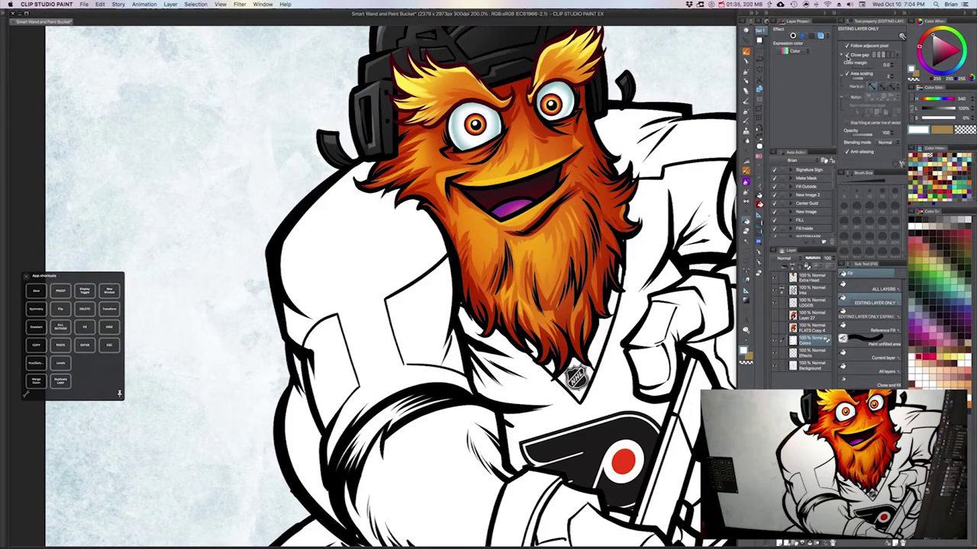
drag(554, 288, 587, 299)
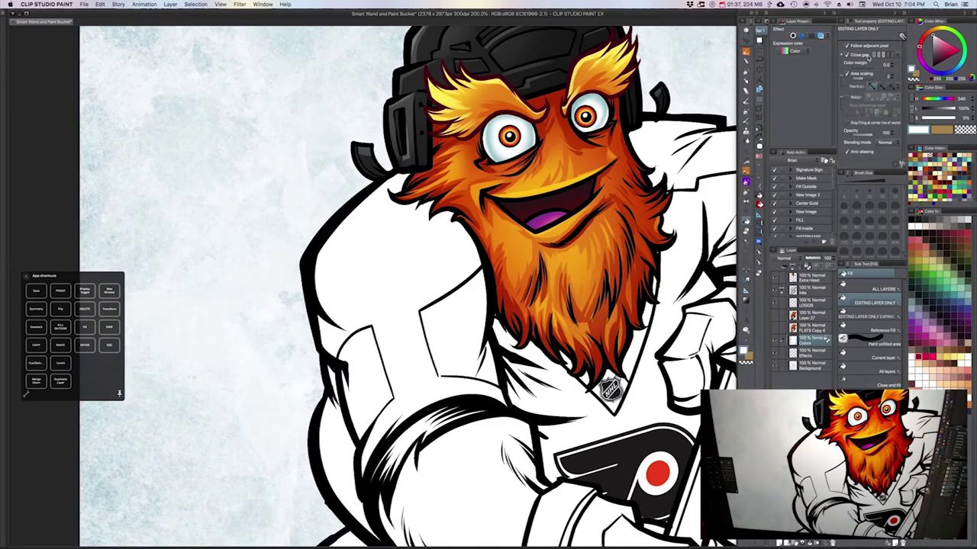
Examine the small gap between the ink lines at the corner of the sleeve panel.
drag(520, 374, 559, 348)
super+click(558, 349)
super+click(555, 345)
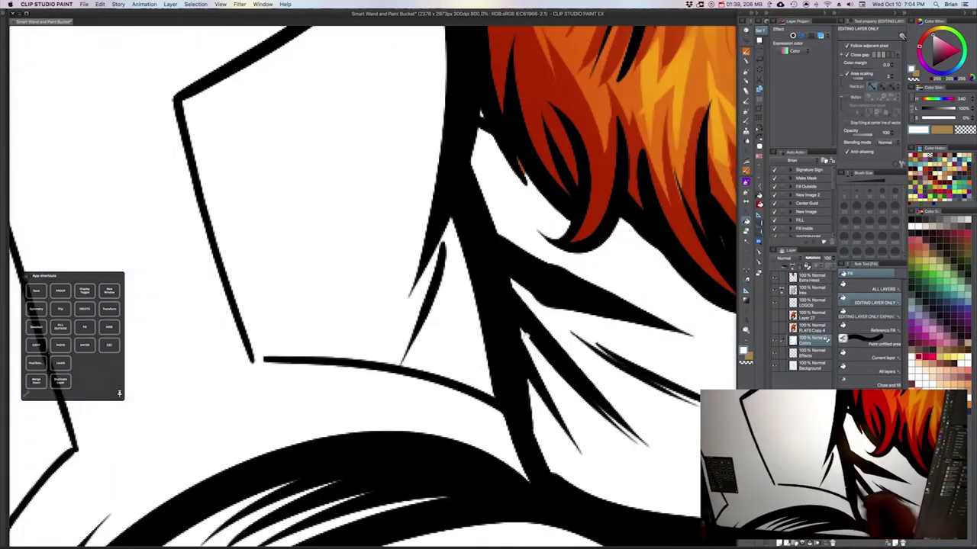
scroll(519, 302, up, 3)
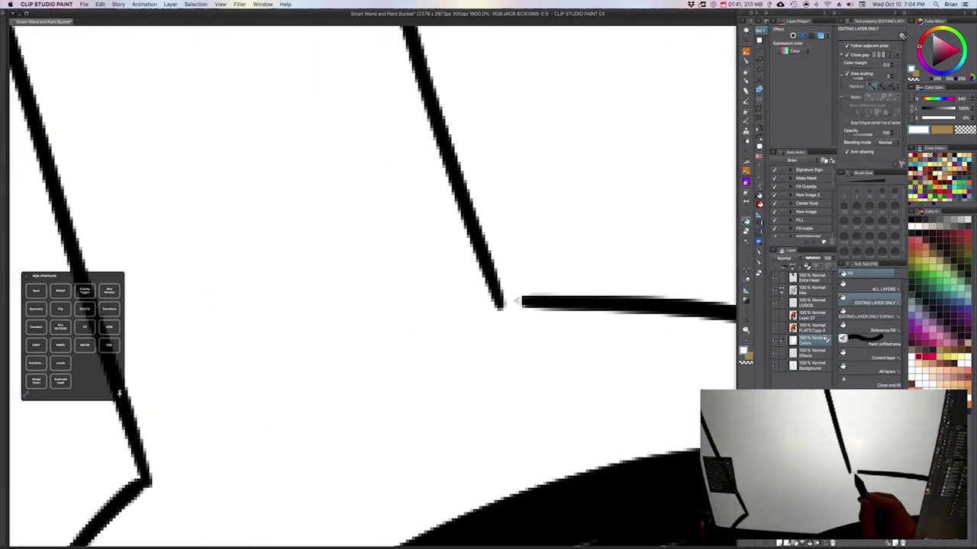
scroll(517, 302, down, 2)
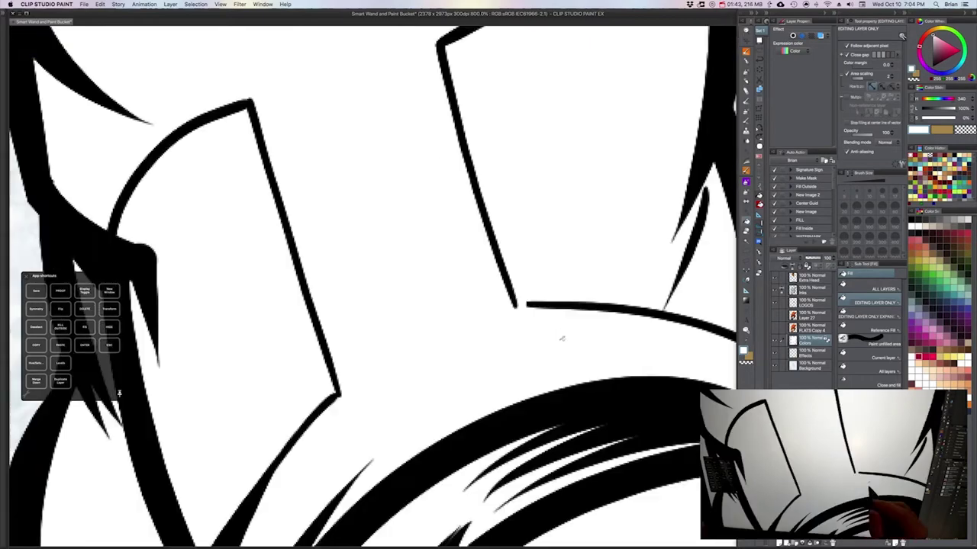
scroll(561, 338, down, 6)
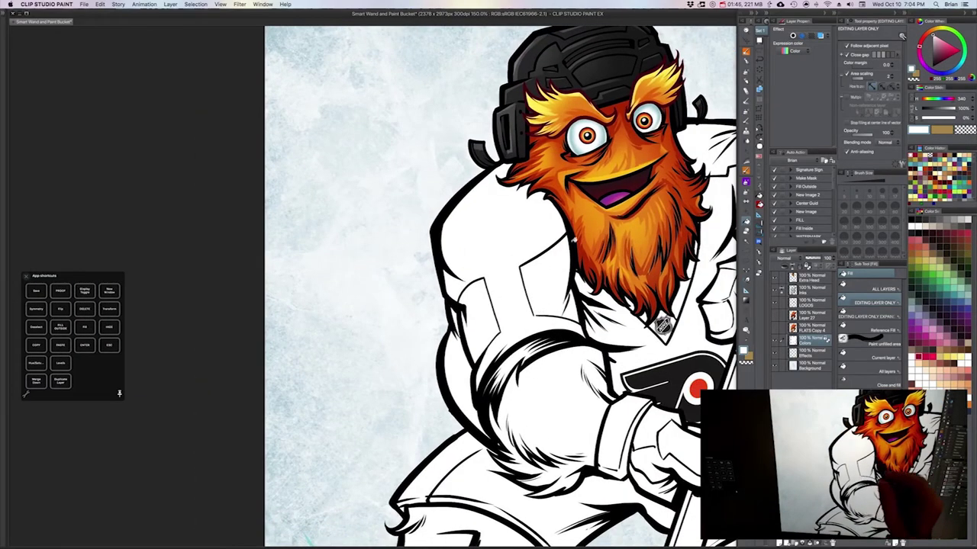
drag(557, 332, 486, 341)
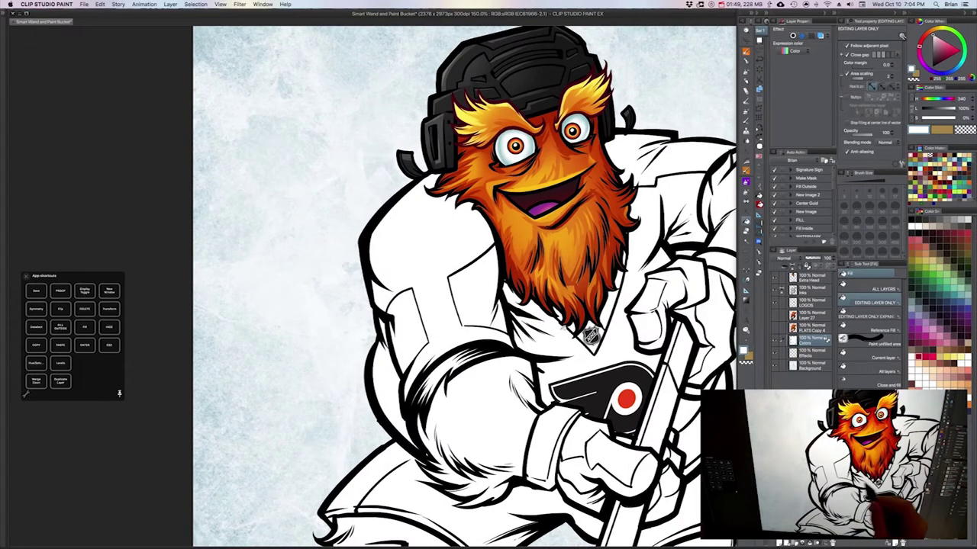
drag(564, 332, 549, 348)
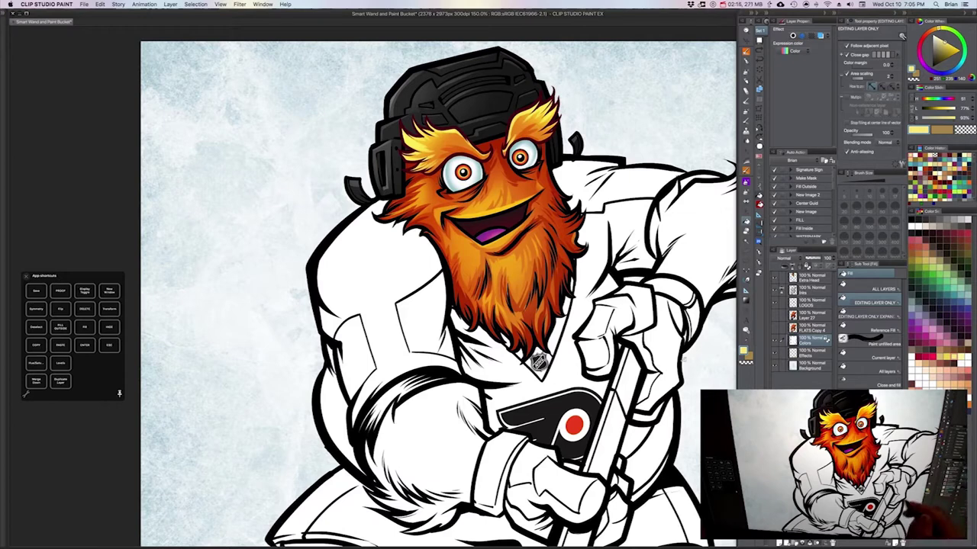
Fill the jersey's shoulders and sleeve pale yellow using Reference Fill with Follow adjacent pixel, Close gap and Area scaling enabled.
click(878, 330)
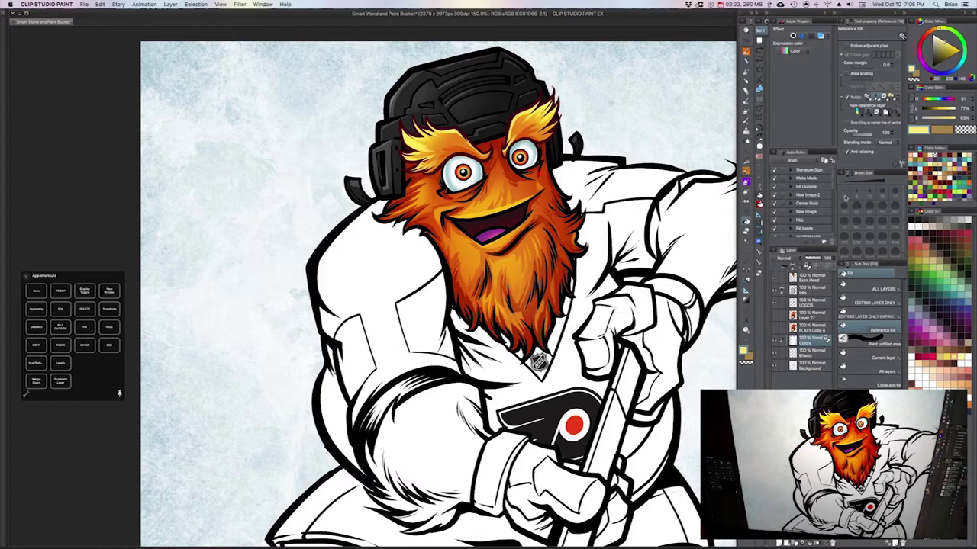
click(852, 76)
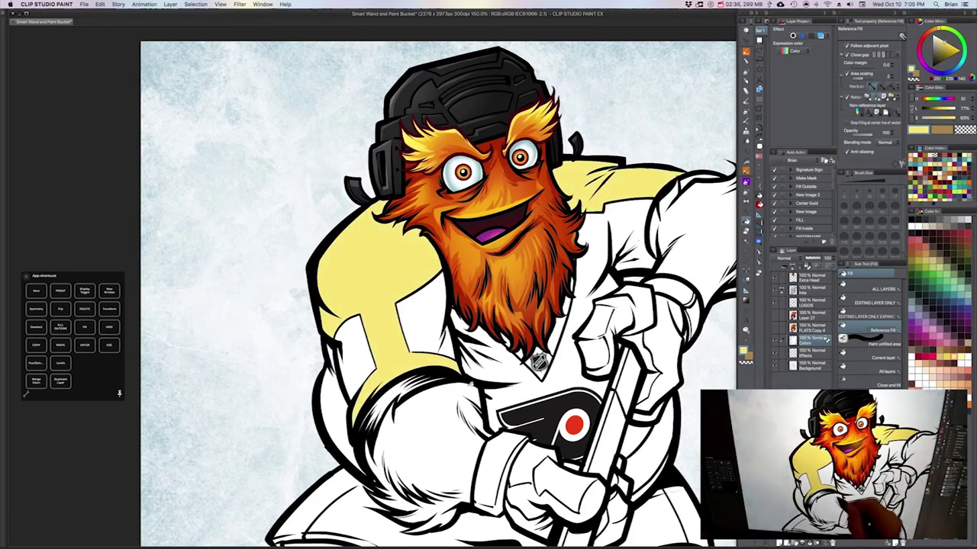
scroll(473, 310, up, 5)
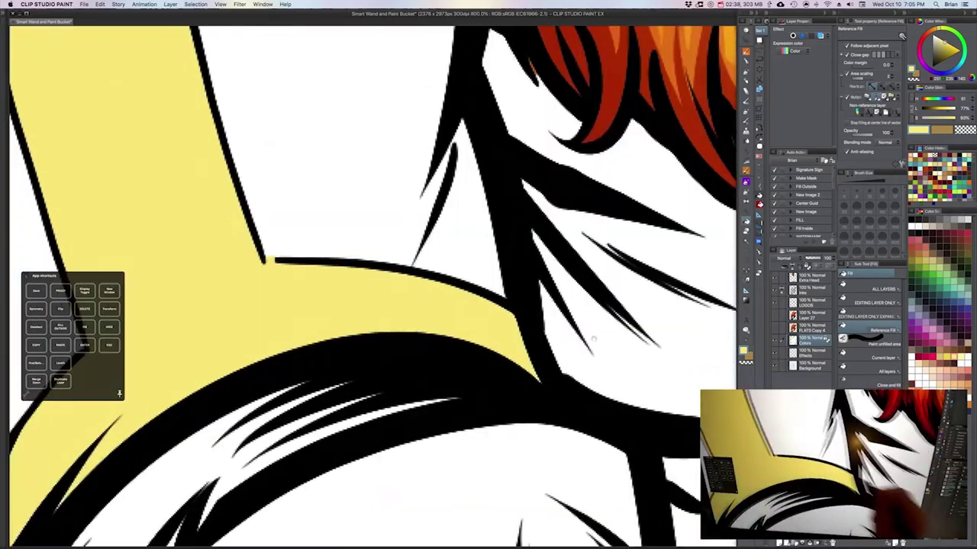
drag(269, 260, 489, 321)
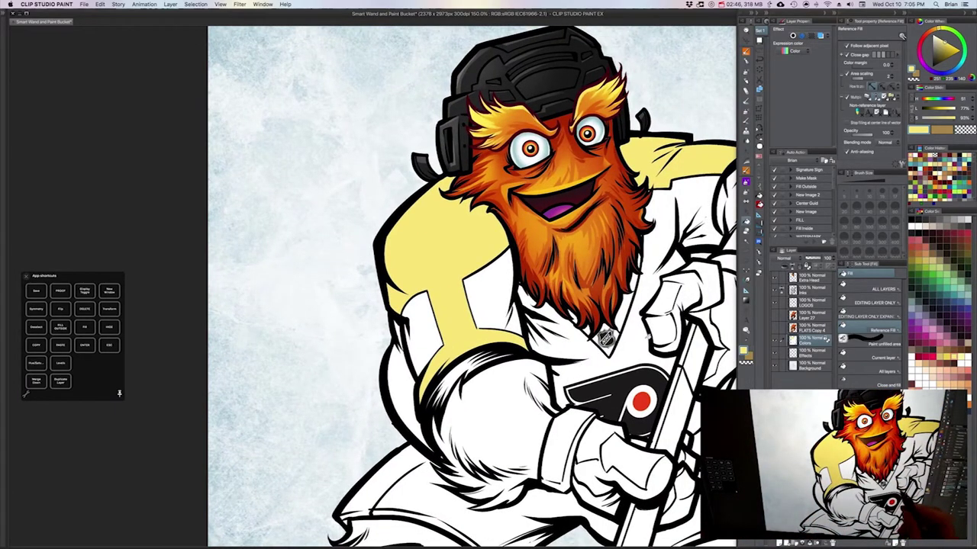
Sample the helmet's dark grey, color the upper glove with Reference Fill and cover its unfilled cuff area with Lasso fill.
mouse_move(661, 353)
mouse_down()
mouse_move(560, 334)
mouse_move(558, 362)
mouse_up()
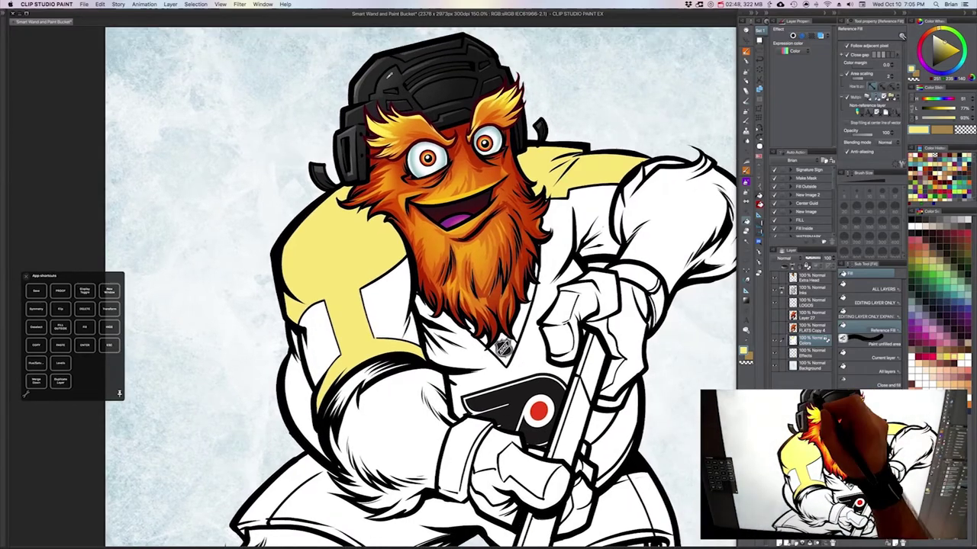
alt+click(386, 82)
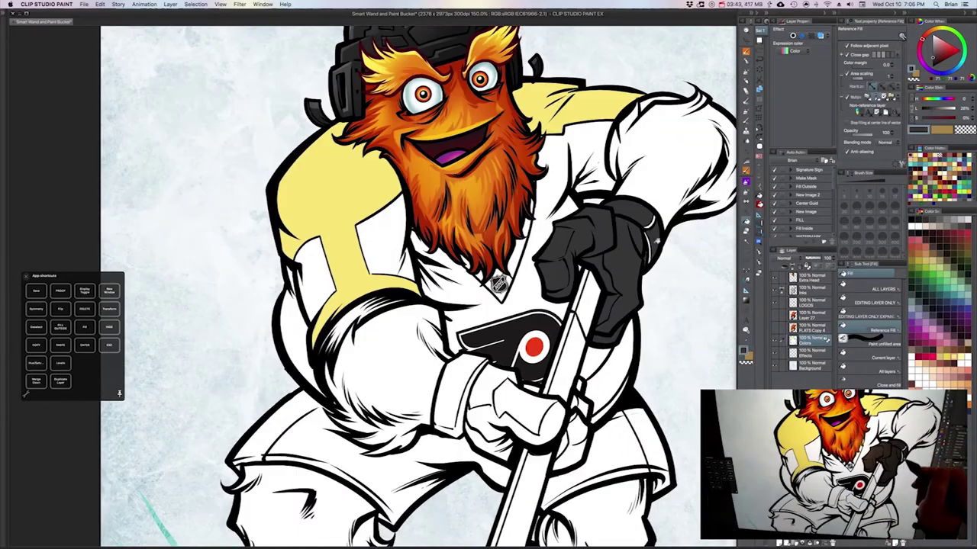
key(u)
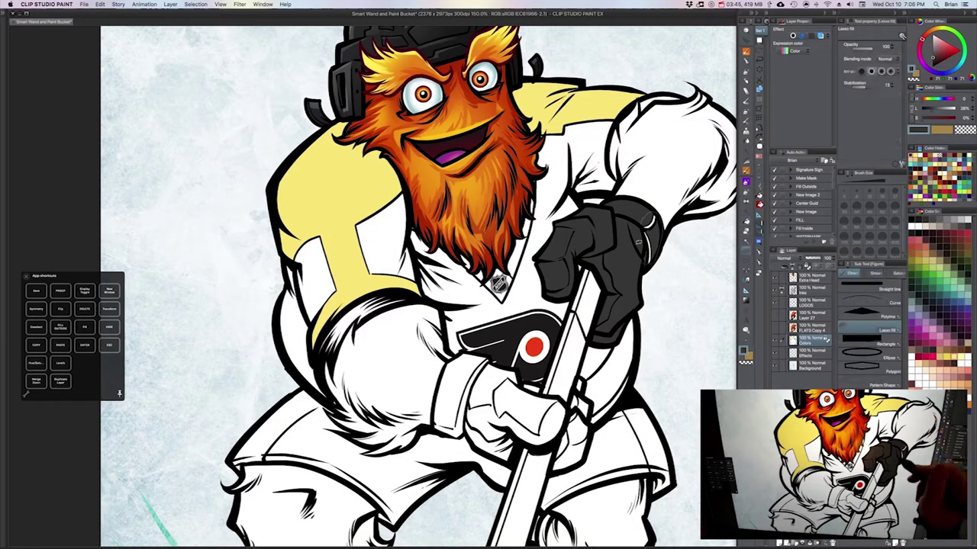
drag(647, 222, 657, 260)
Select the furry forearm and both furry legs with the Selection for reference layer auto-select tool.
key(m)
key(u)
key(w)
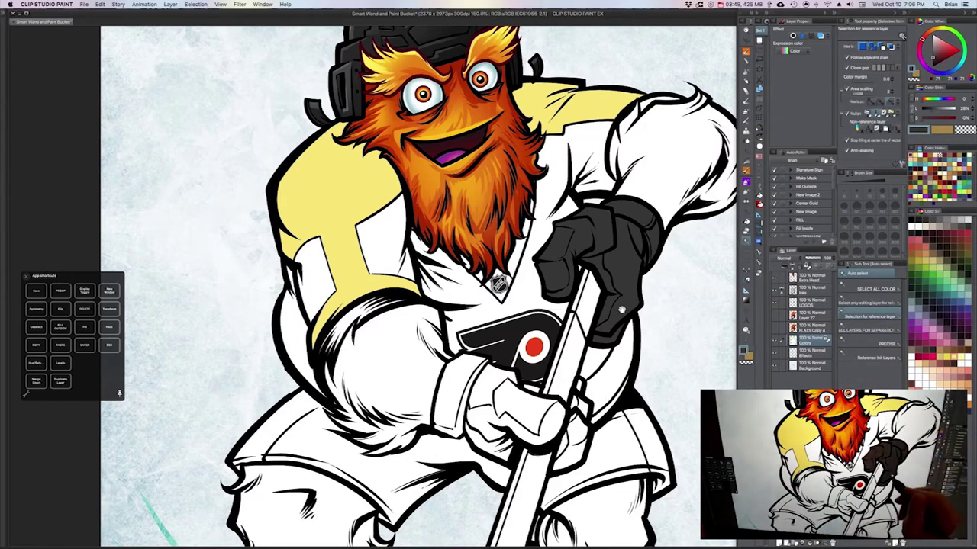
drag(621, 310, 630, 335)
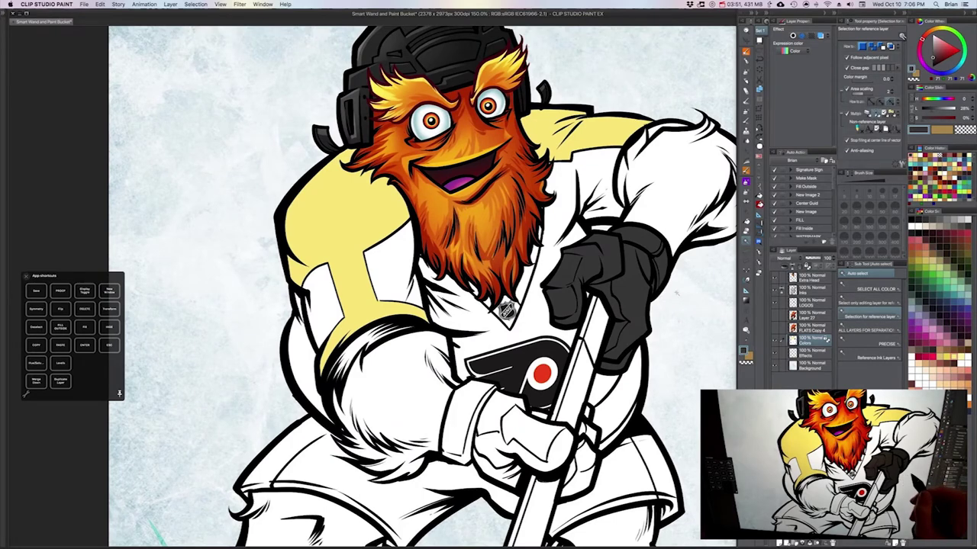
drag(666, 295, 600, 266)
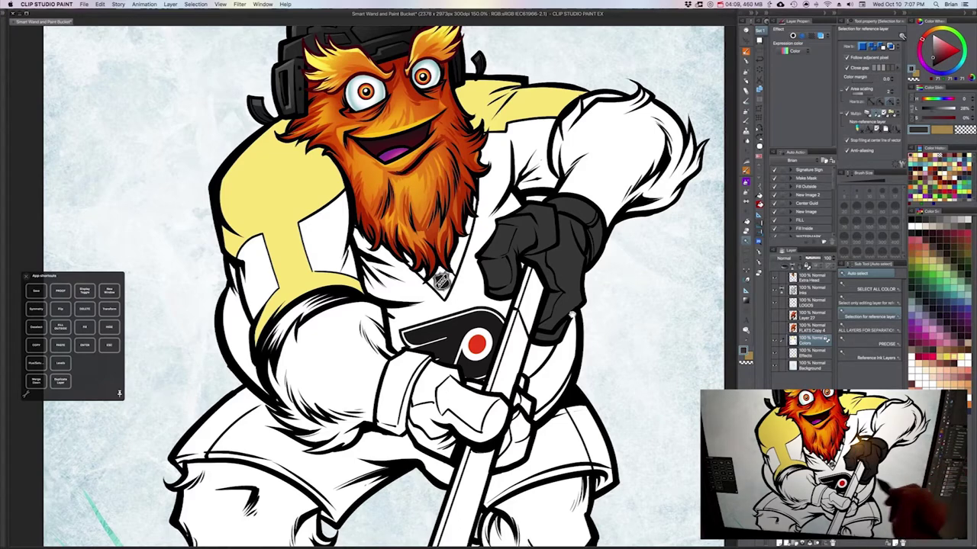
drag(572, 315, 637, 290)
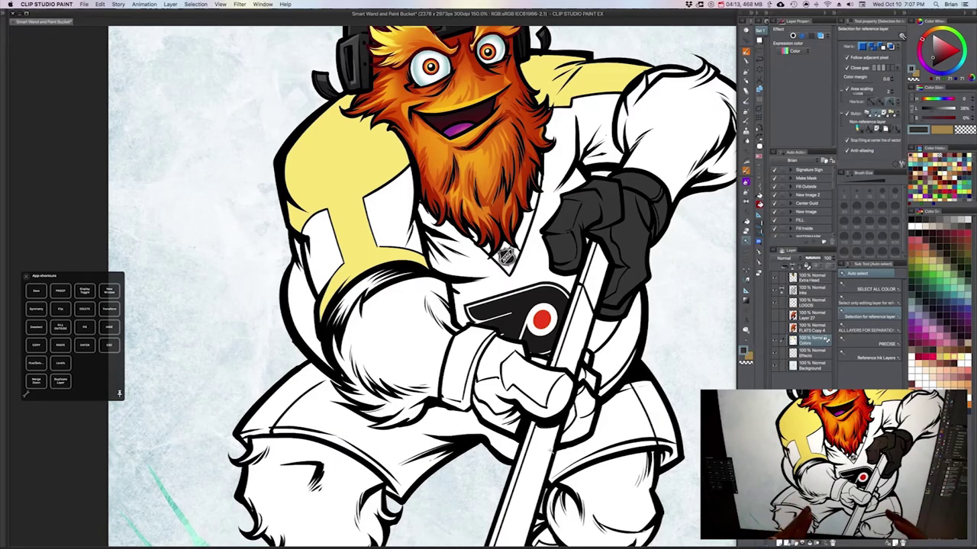
scroll(420, 286, down, 2)
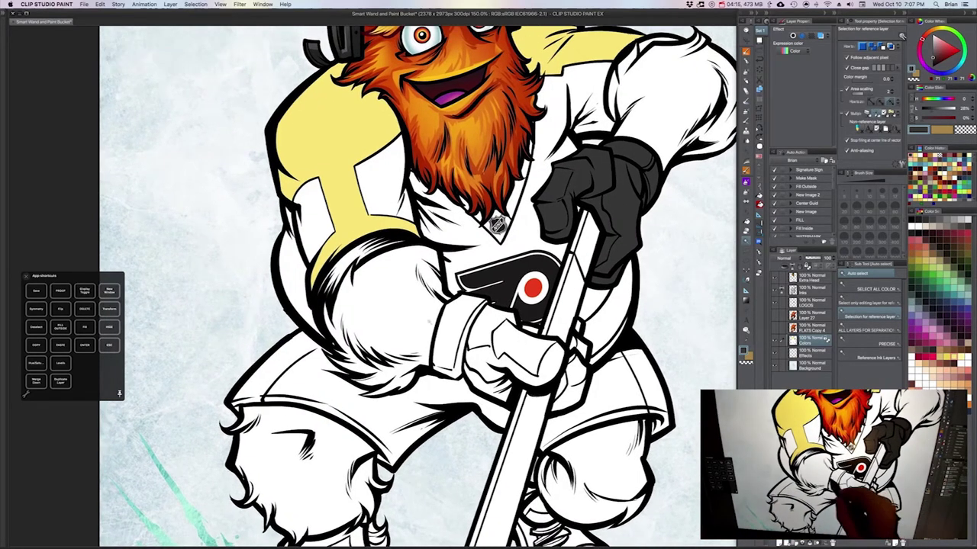
scroll(419, 286, down, 2)
scroll(419, 287, left, 1)
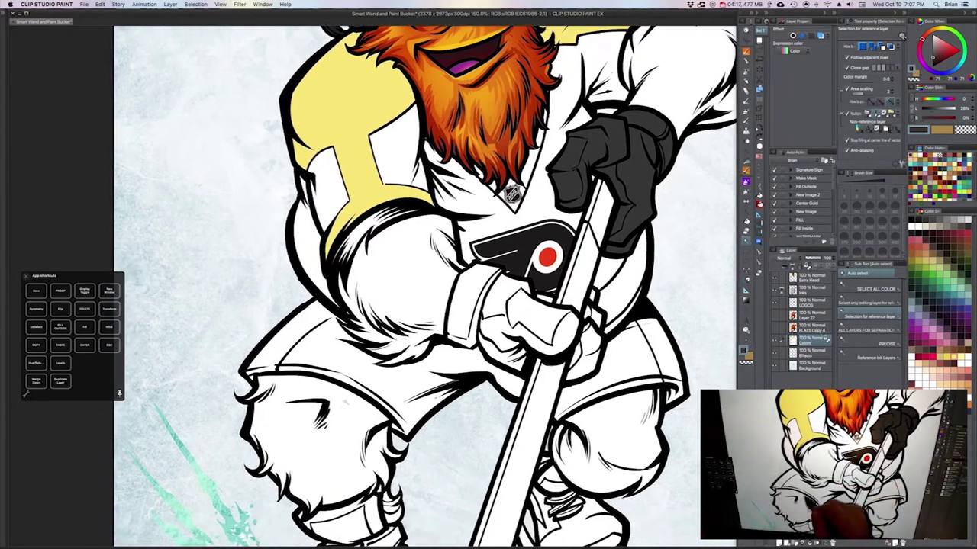
scroll(420, 287, down, 3)
scroll(420, 286, left, 1)
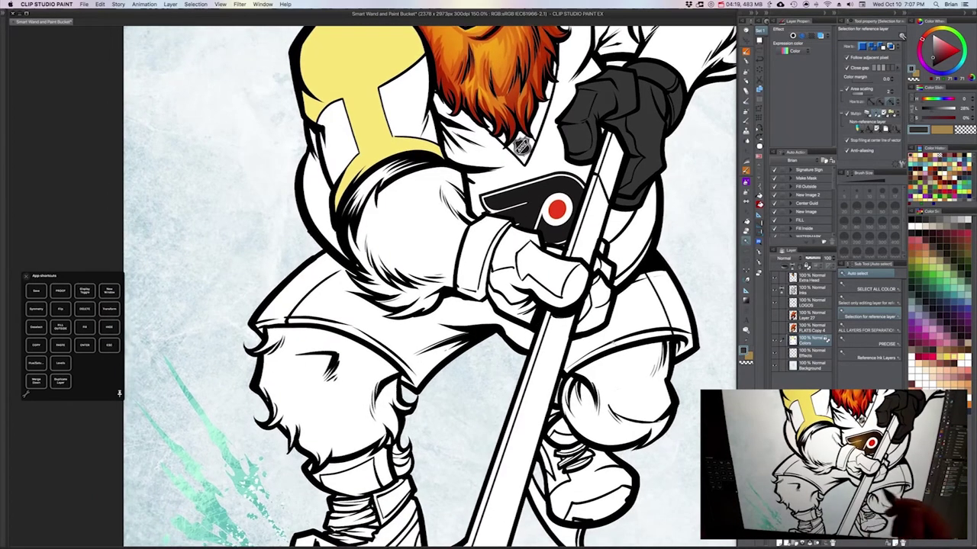
scroll(419, 286, up, 4)
scroll(420, 286, right, 2)
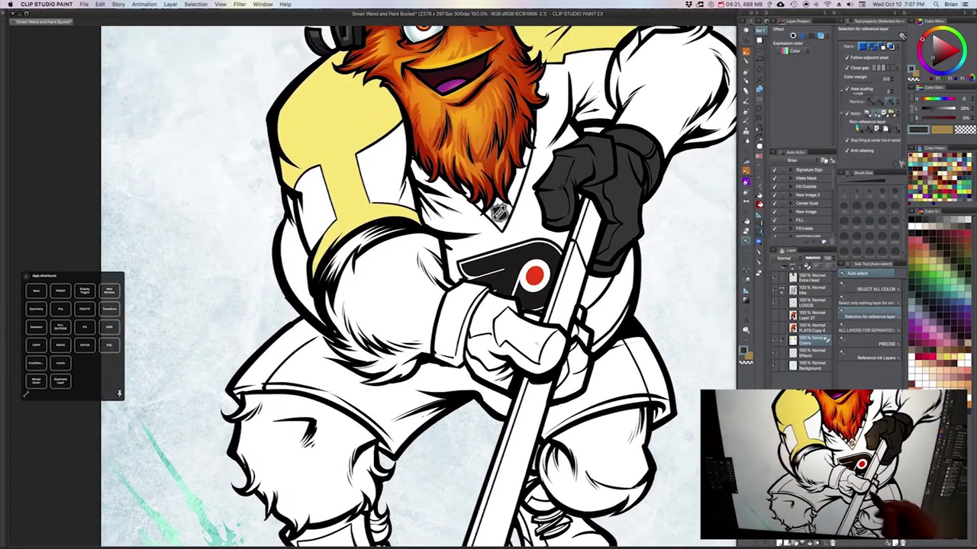
Examine how the forearm selection's edge follows the ink lines around the hair strokes up close.
drag(453, 284, 516, 330)
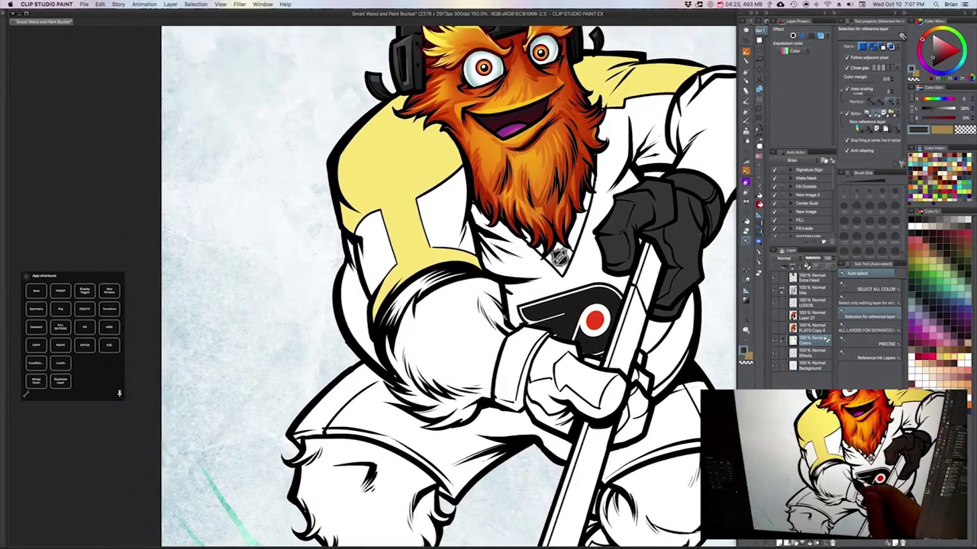
scroll(515, 321, up, 5)
scroll(501, 309, up, 3)
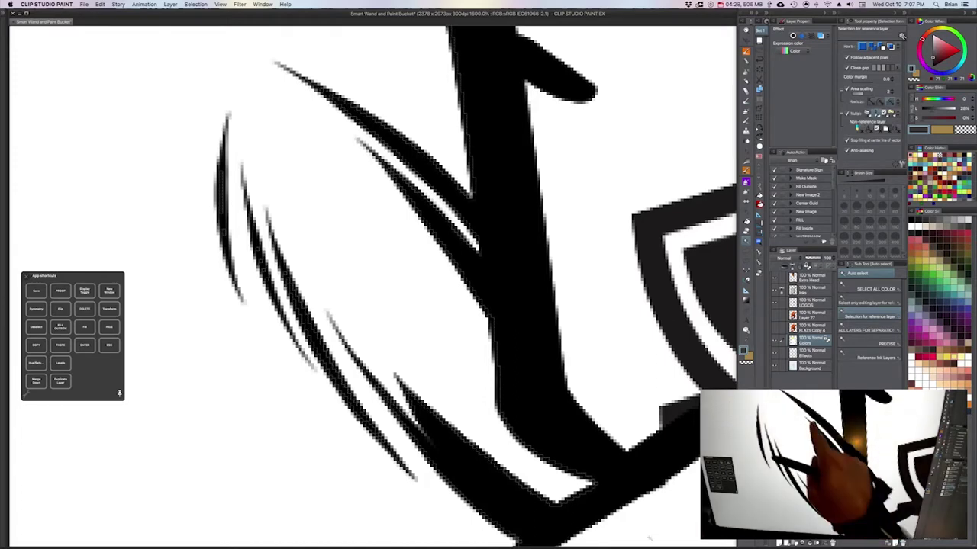
drag(444, 297, 592, 509)
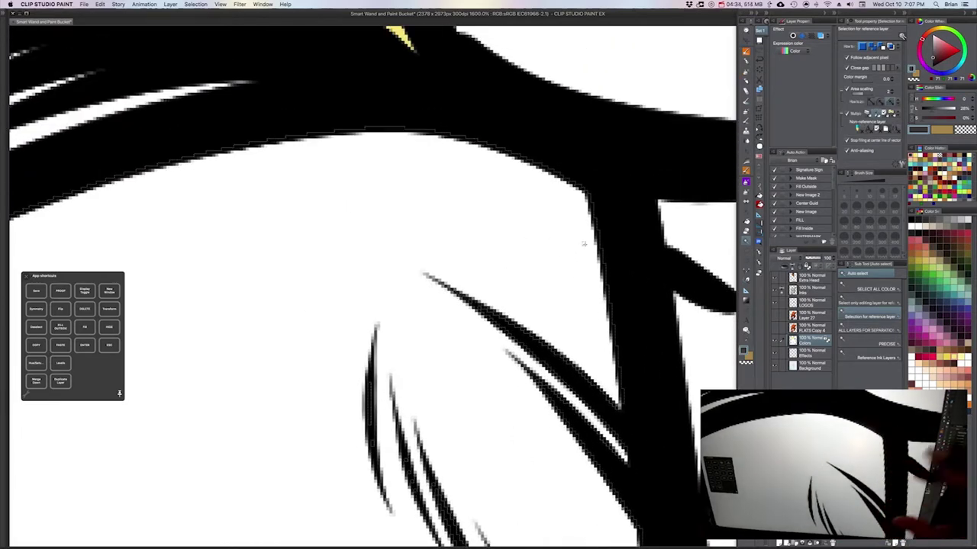
mouse_move(600, 377)
mouse_down()
mouse_move(588, 289)
mouse_move(568, 252)
mouse_up()
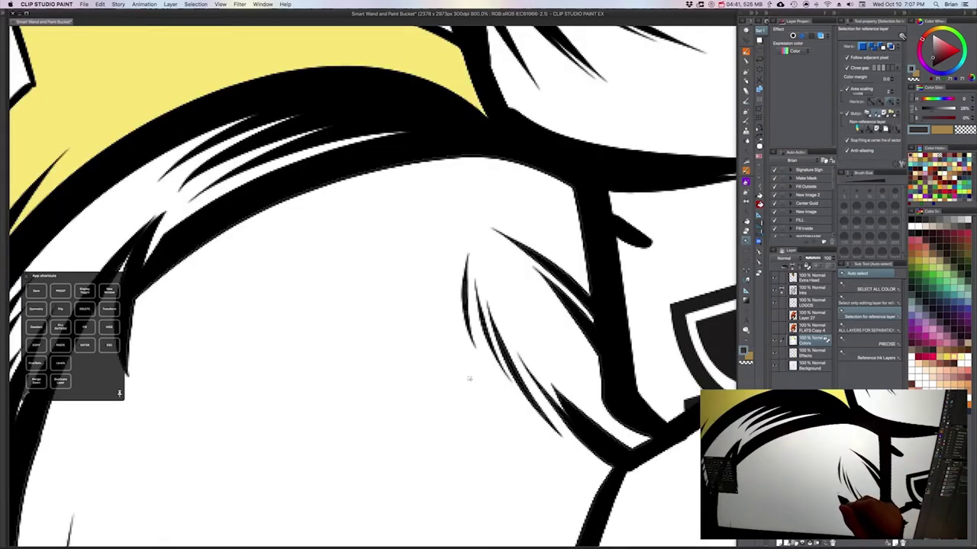
scroll(469, 371, down, 5)
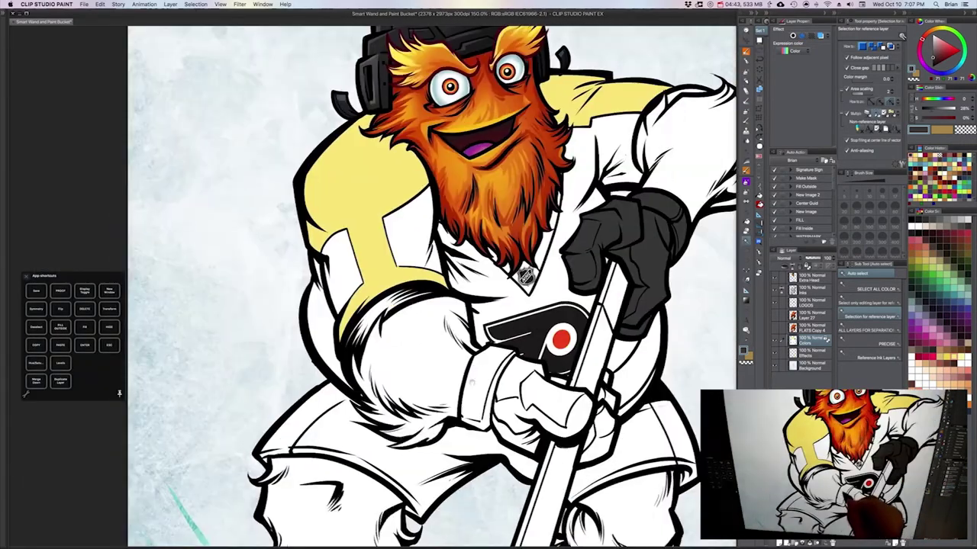
Fill the selected forearm and legs with dark orange, deselect, and switch to Lasso fill.
scroll(419, 305, up, 2)
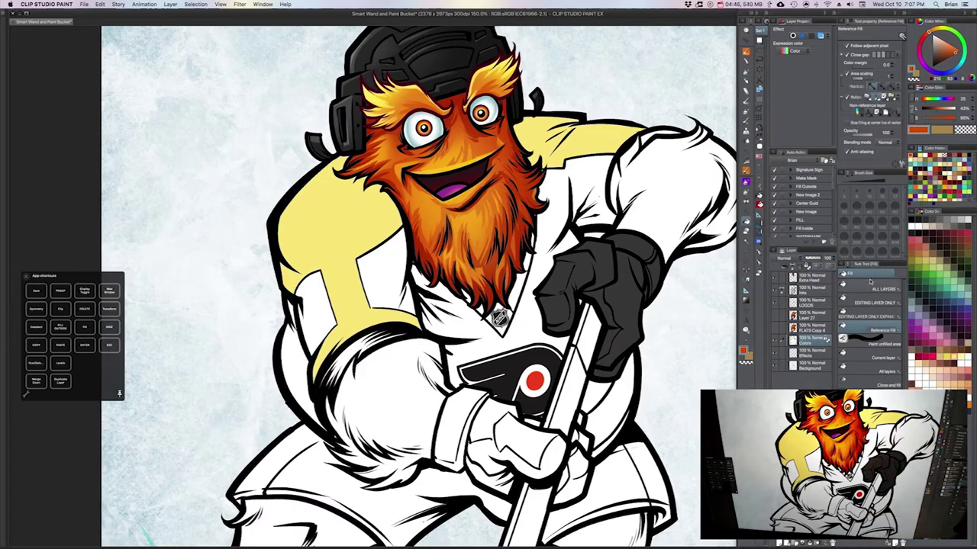
click(85, 327)
drag(636, 441, 631, 296)
scroll(630, 296, down, 2)
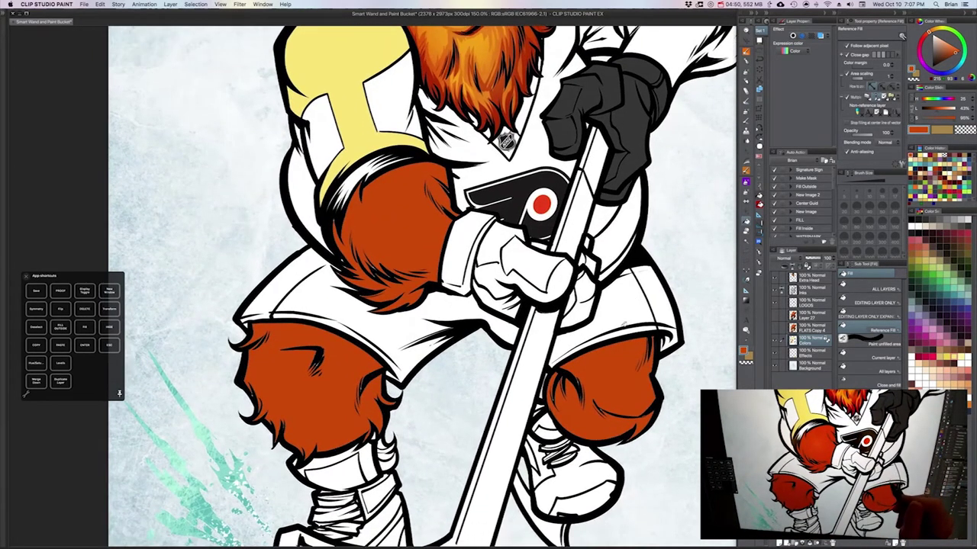
key(u)
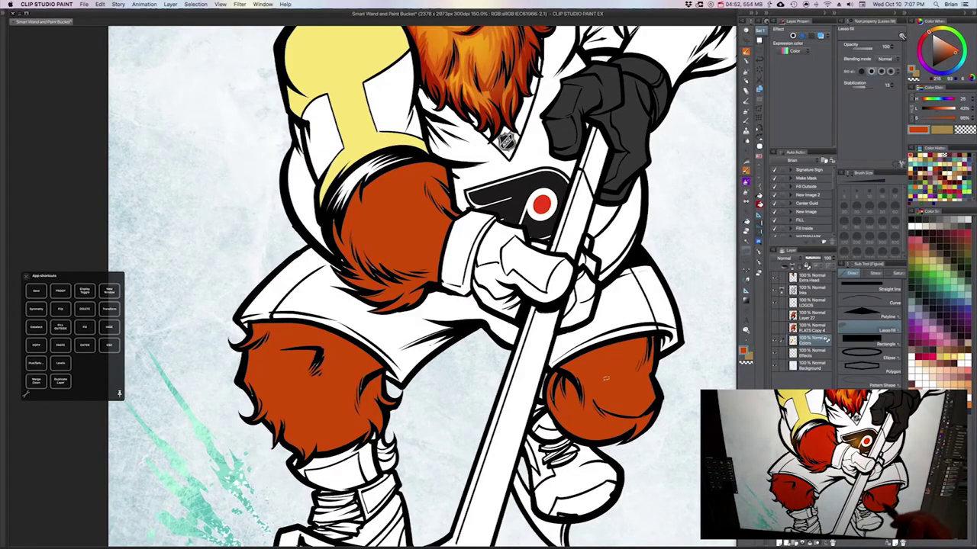
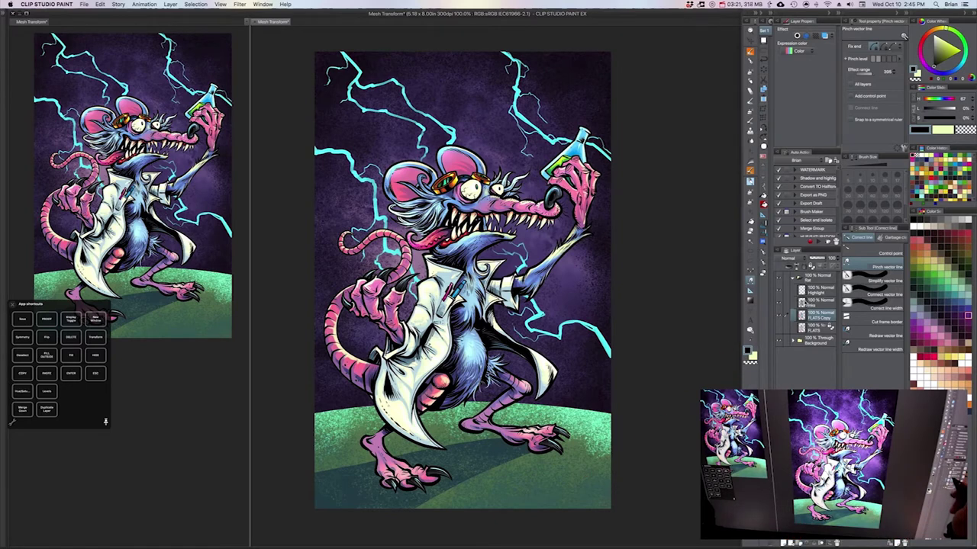
Check what the Rat group, Inks and FLATS Copy layers contain by hiding and showing each one.
click(779, 278)
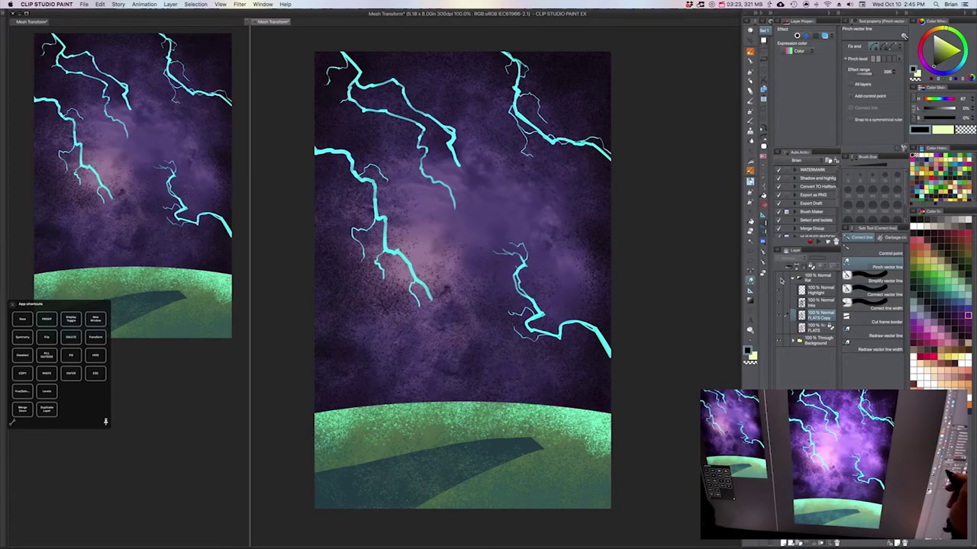
click(779, 279)
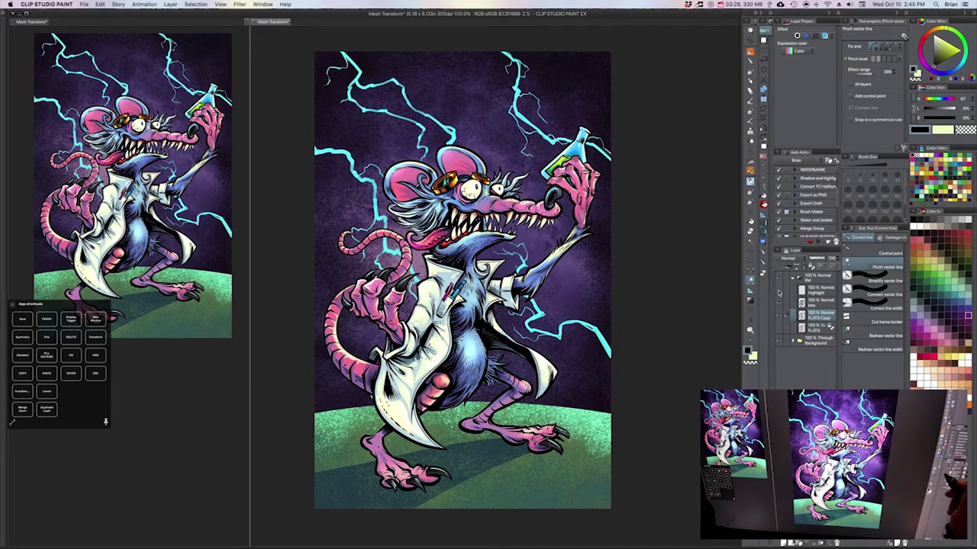
click(779, 303)
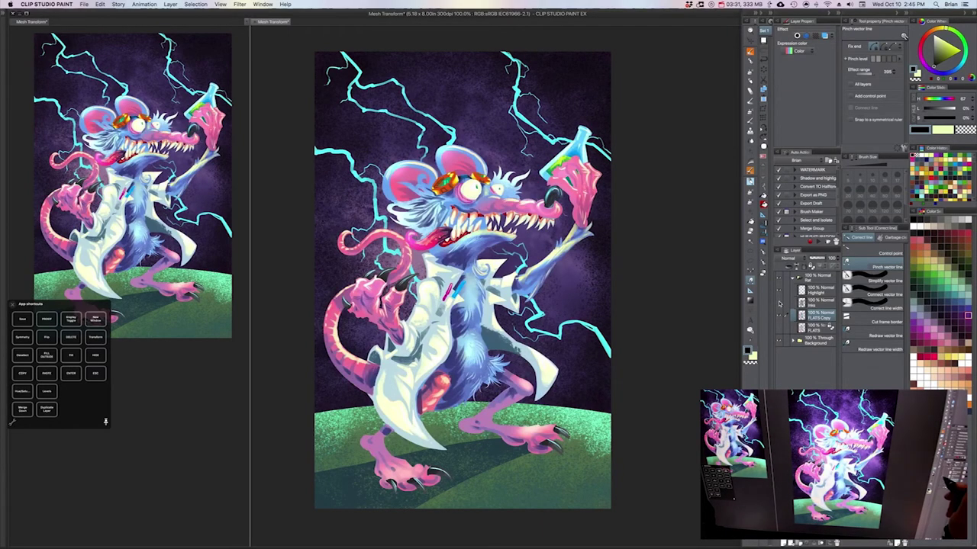
click(778, 303)
click(780, 315)
click(782, 315)
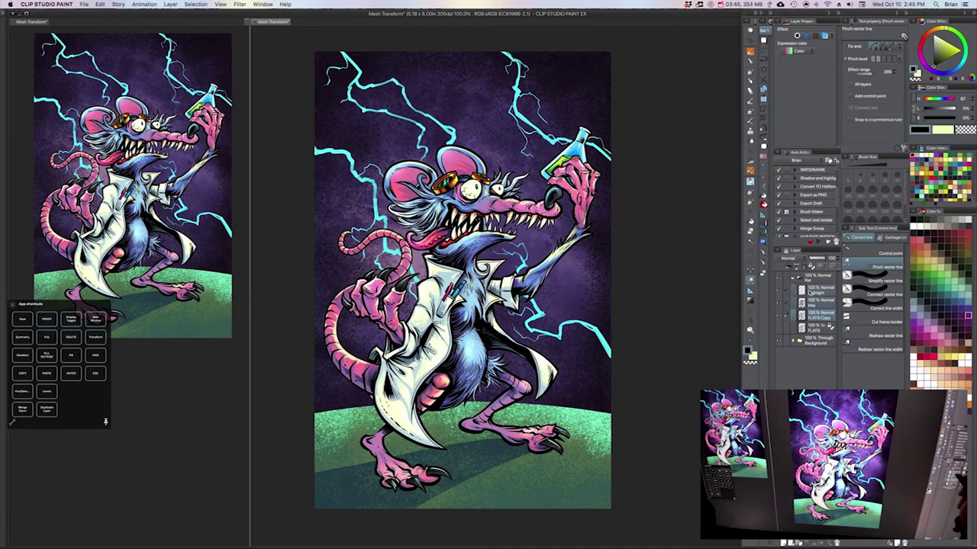
Start a Mesh Transformation on the Highlight, Inks and FLATS Copy layers with 8 horizontal and 8 vertical lattice points.
click(118, 4)
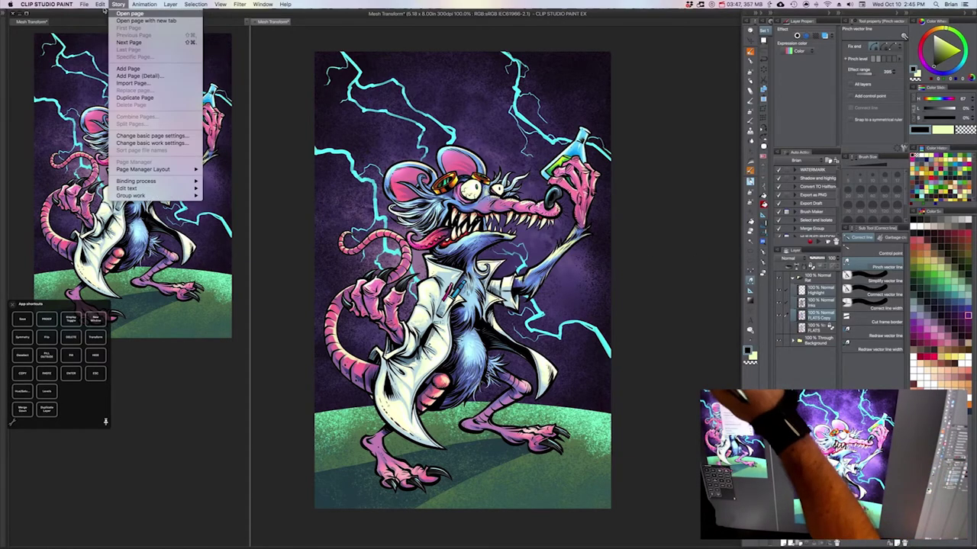
mouse_move(102, 4)
mouse_move(114, 129)
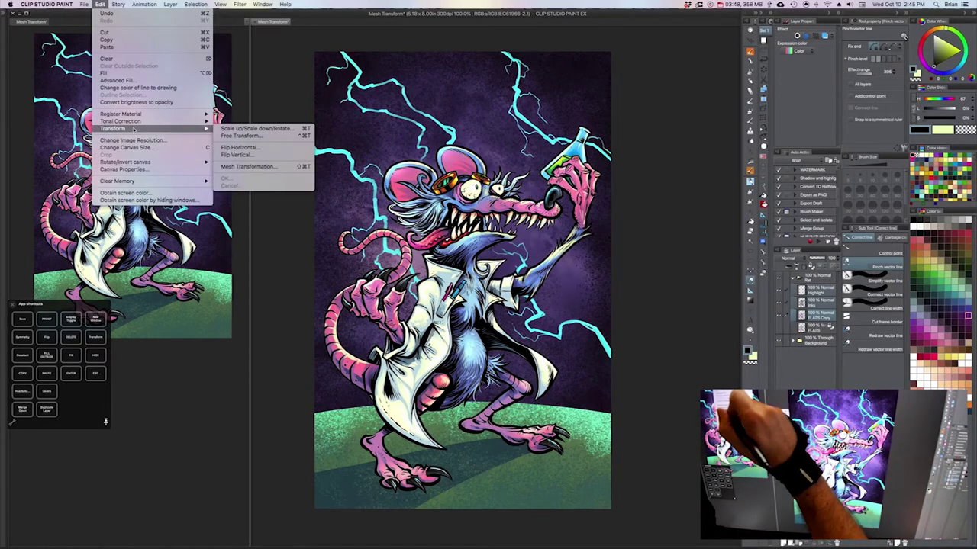
click(264, 167)
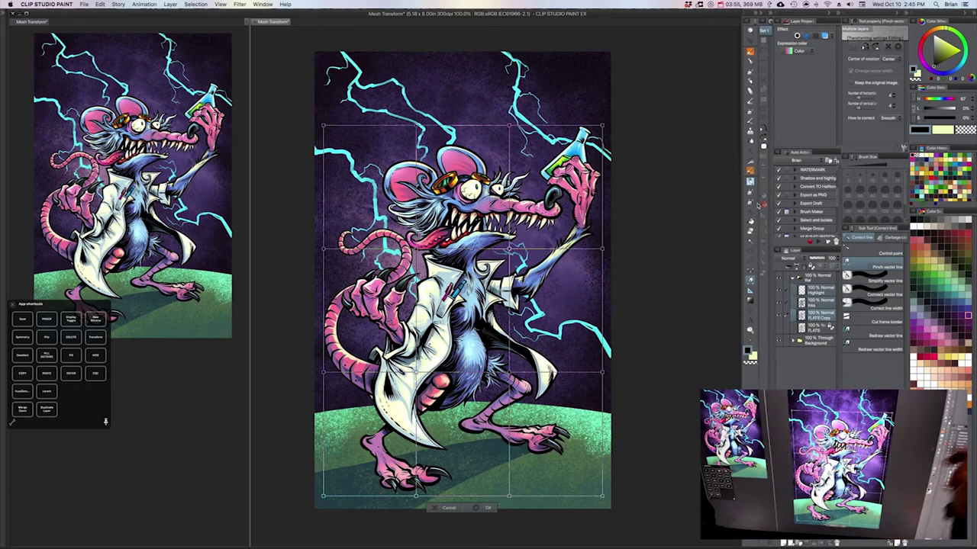
click(895, 96)
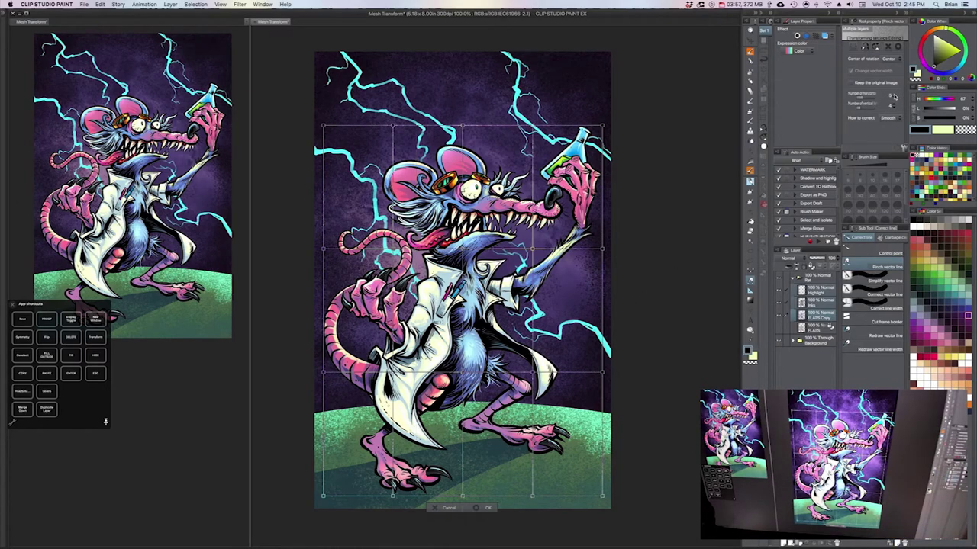
click(895, 96)
click(895, 105)
click(895, 106)
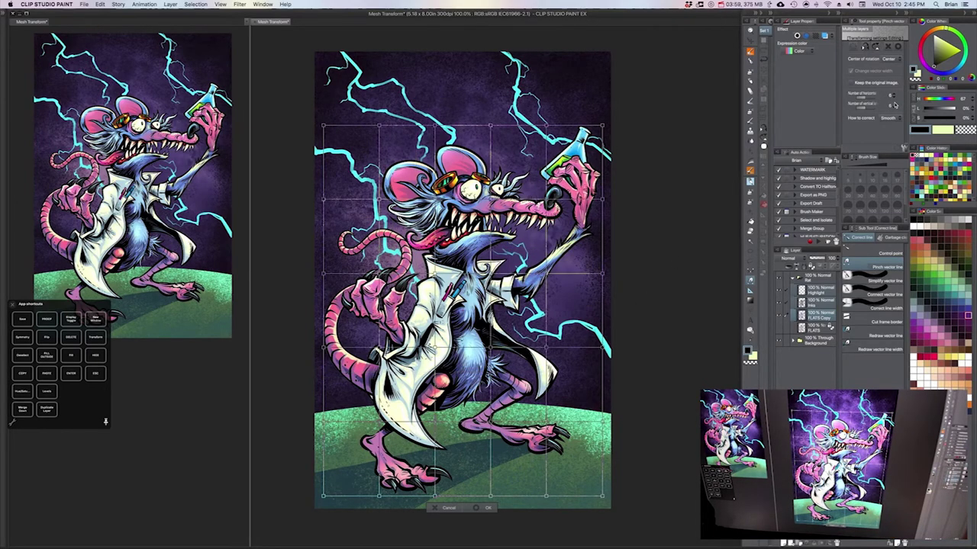
click(895, 105)
click(895, 105)
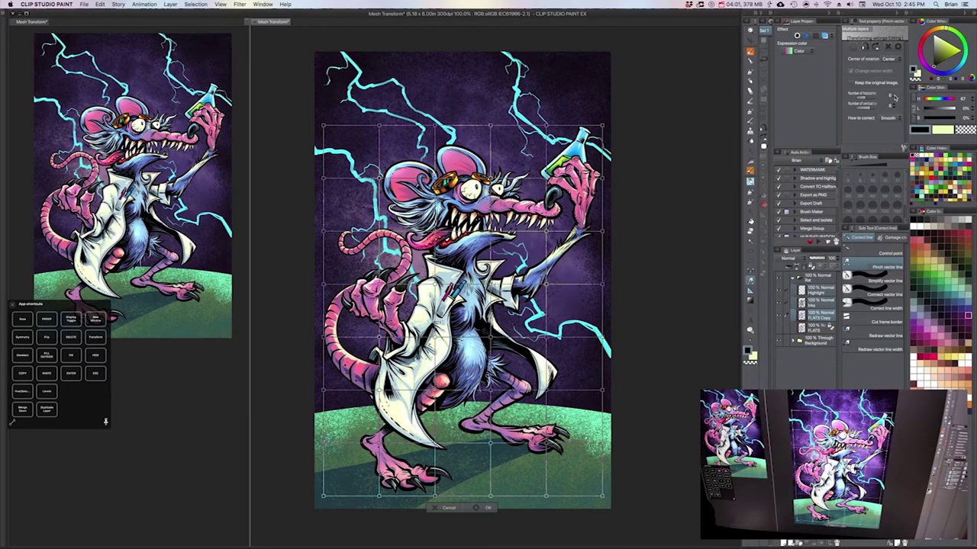
click(894, 95)
click(894, 95)
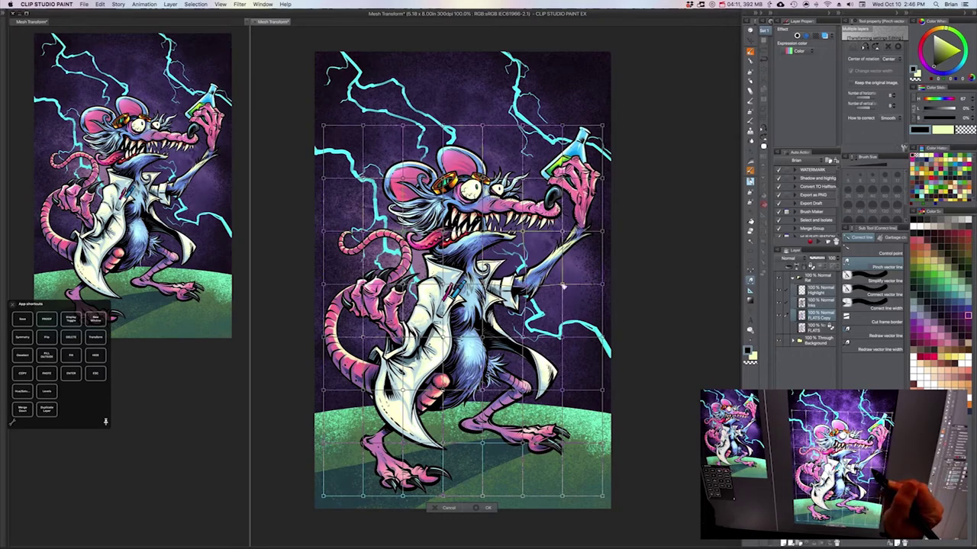
Warp the rat's raised arm slightly, pull its tail outward, stretch the flask upward and the front foot downward, and apply the mesh.
drag(565, 287, 567, 288)
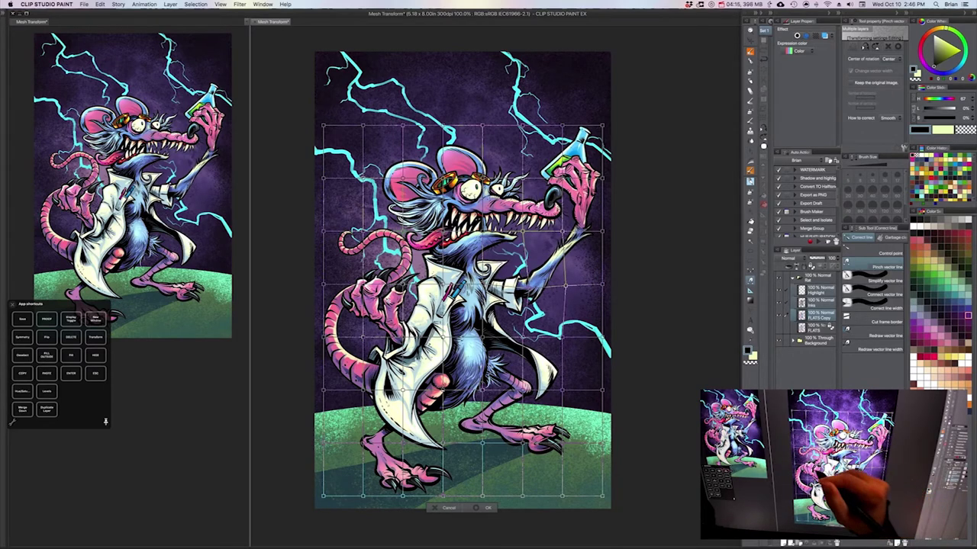
drag(316, 224, 312, 219)
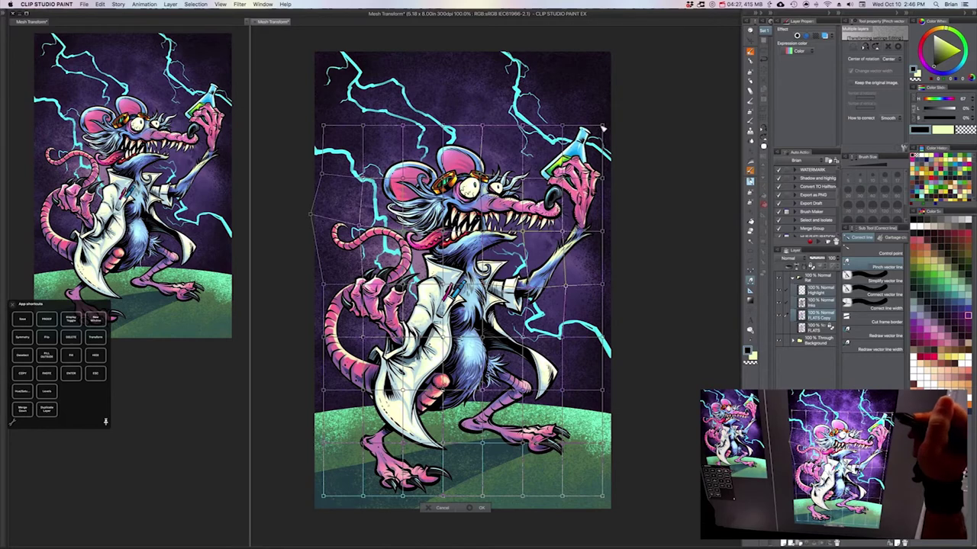
drag(603, 124, 605, 111)
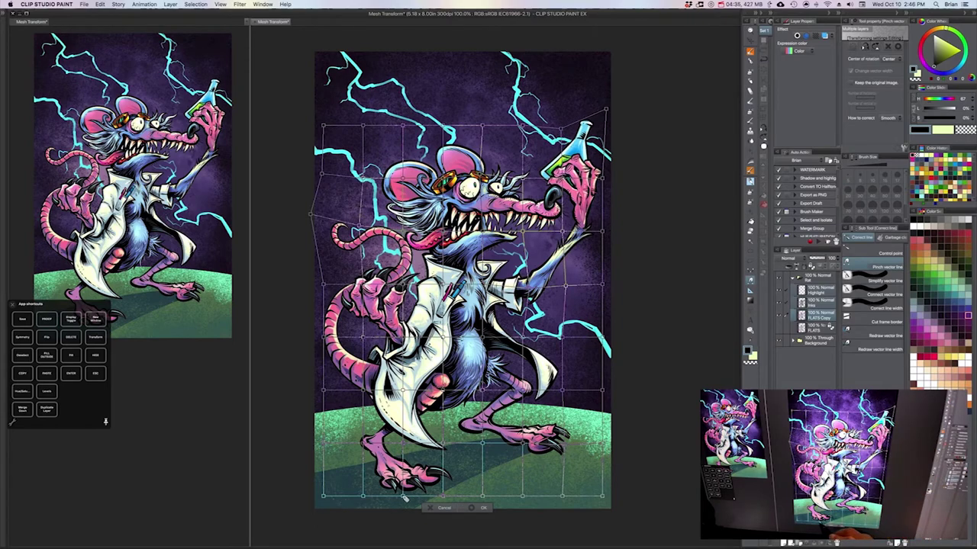
drag(403, 496, 406, 508)
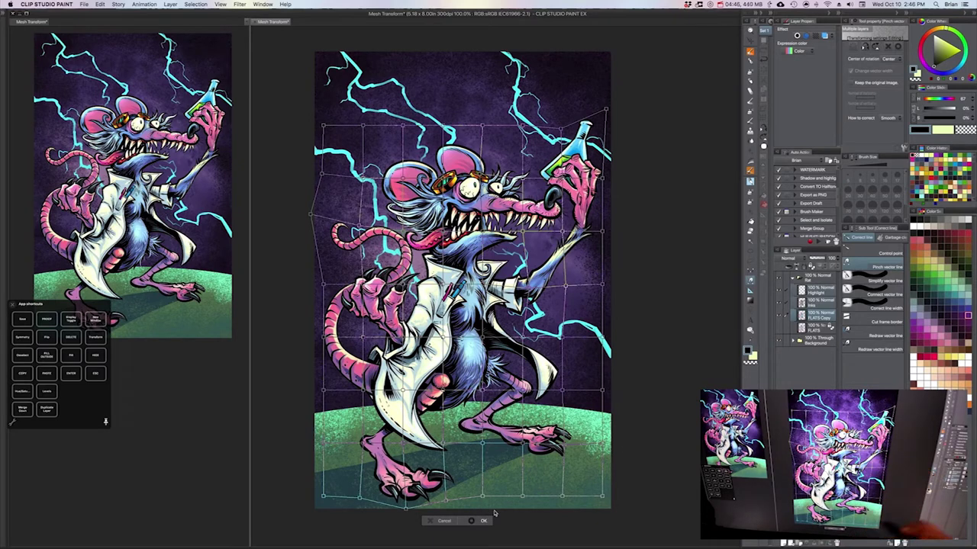
key(Return)
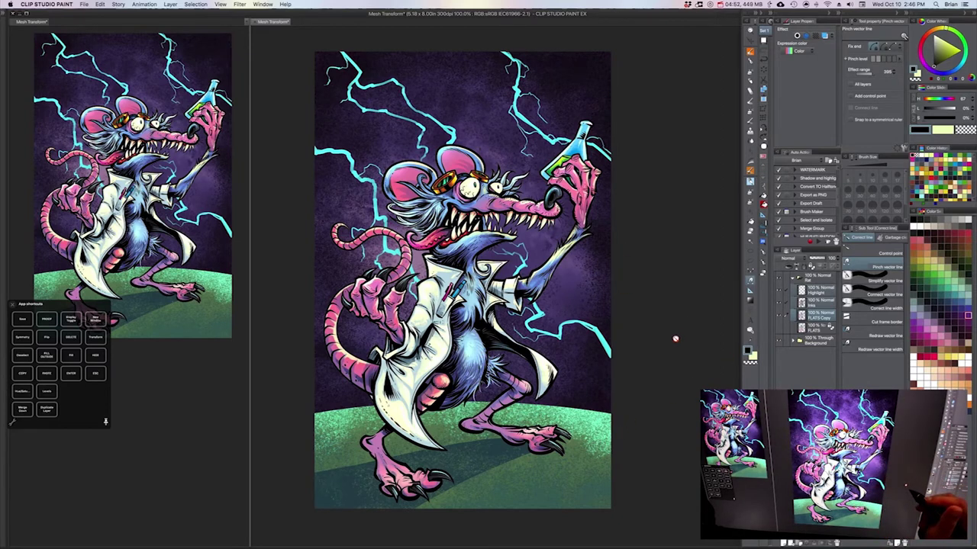
Compare the rat before and after the mesh transformation by undoing and redoing it twice.
key(super+z)
key(super+shift+z)
key(super+z)
key(super+shift+z)
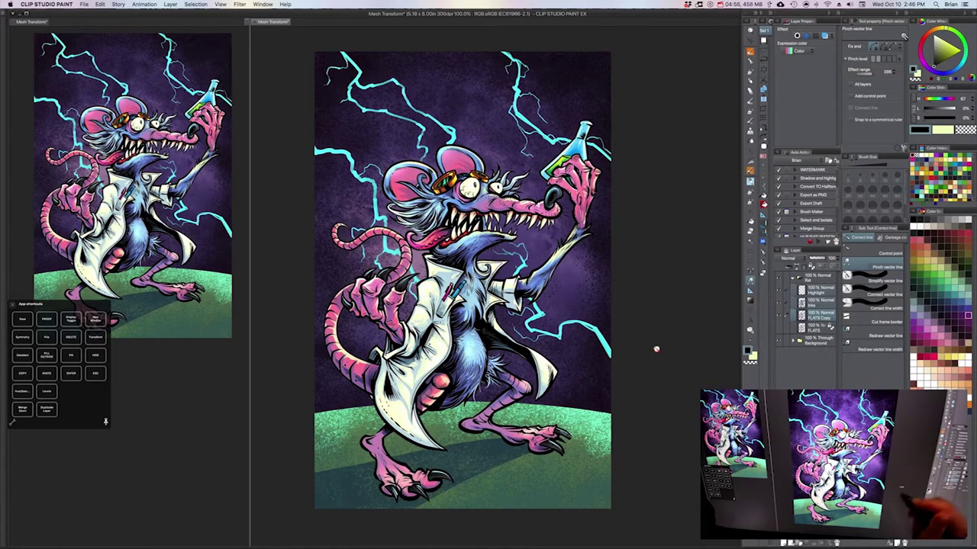
Start a Mesh Transformation on the Lightning layer in the Background group, using a lattice of 5 by 5 points.
click(794, 341)
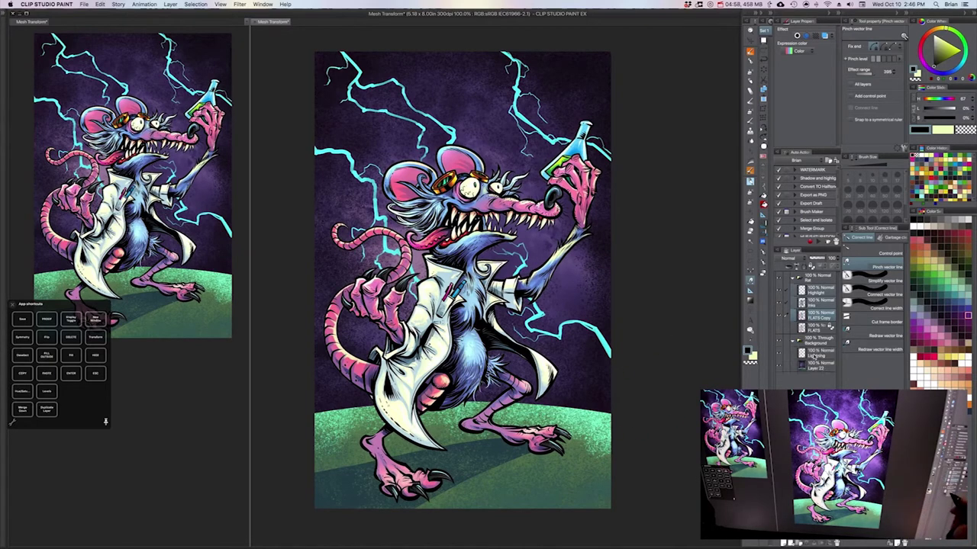
click(818, 353)
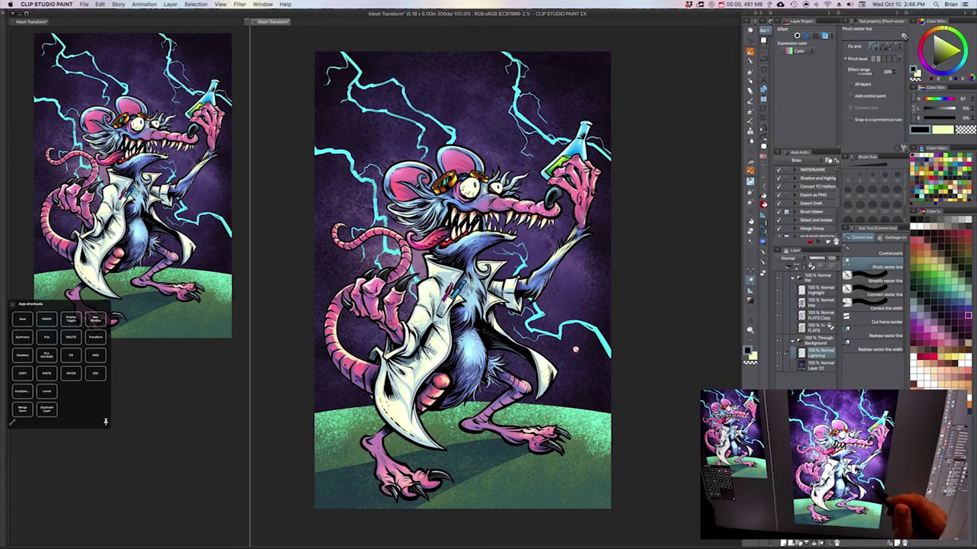
click(100, 3)
mouse_move(158, 128)
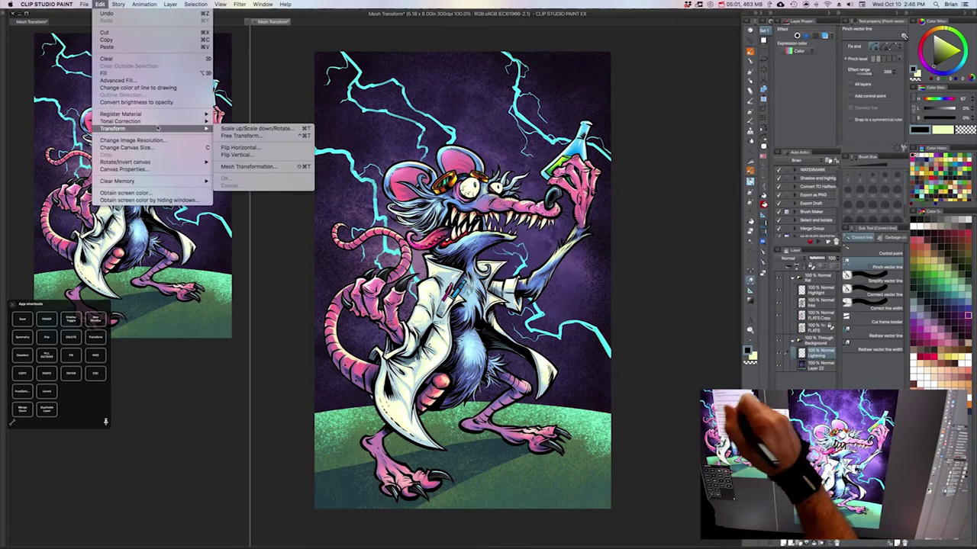
click(248, 167)
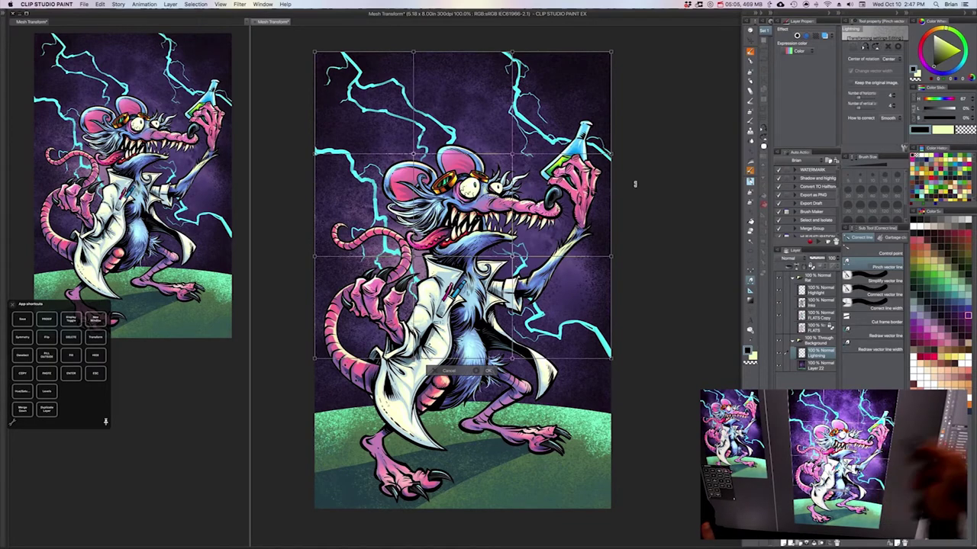
click(892, 94)
click(895, 107)
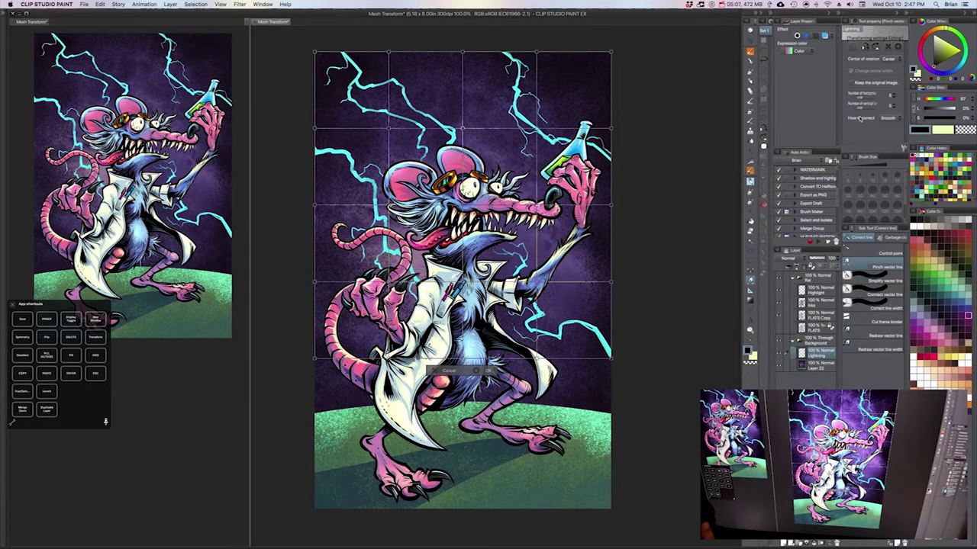
Warp the lightning bolts slightly around the rat by shifting lattice points in the upper and lower background, and apply the mesh.
drag(537, 282, 548, 269)
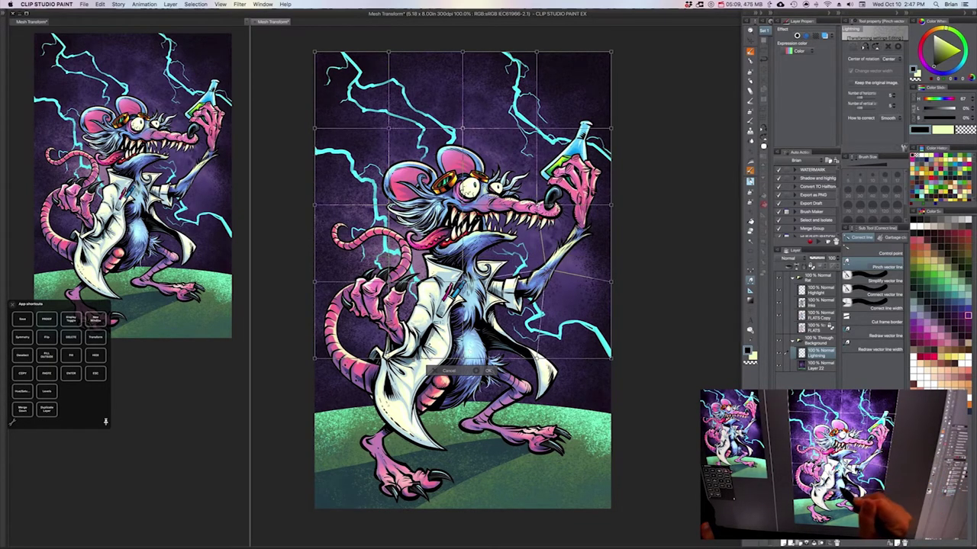
drag(389, 281, 377, 271)
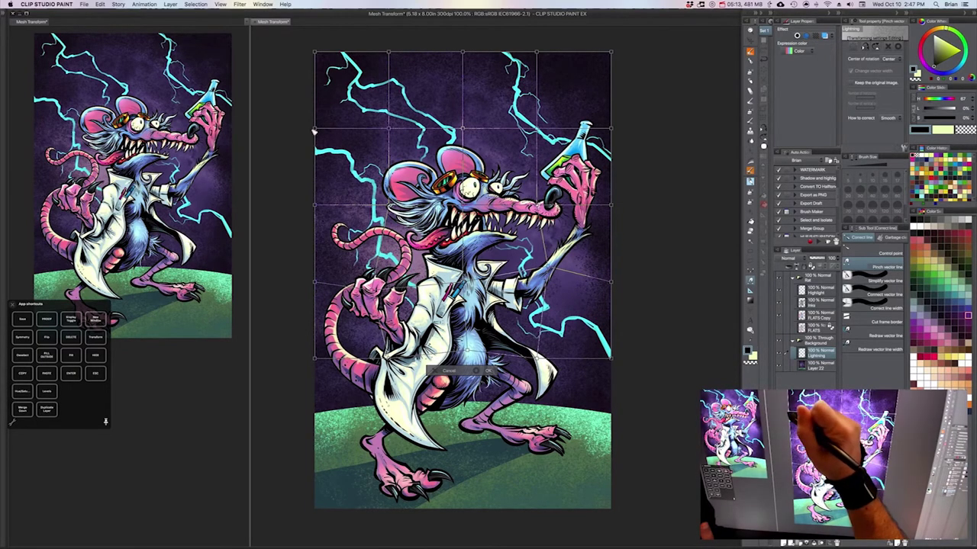
drag(314, 129, 309, 138)
drag(389, 128, 387, 135)
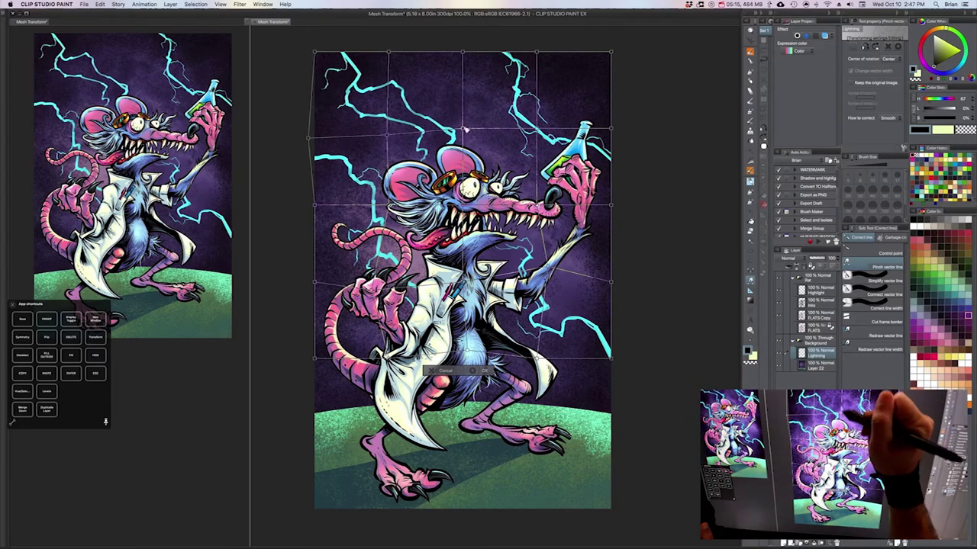
drag(463, 128, 472, 108)
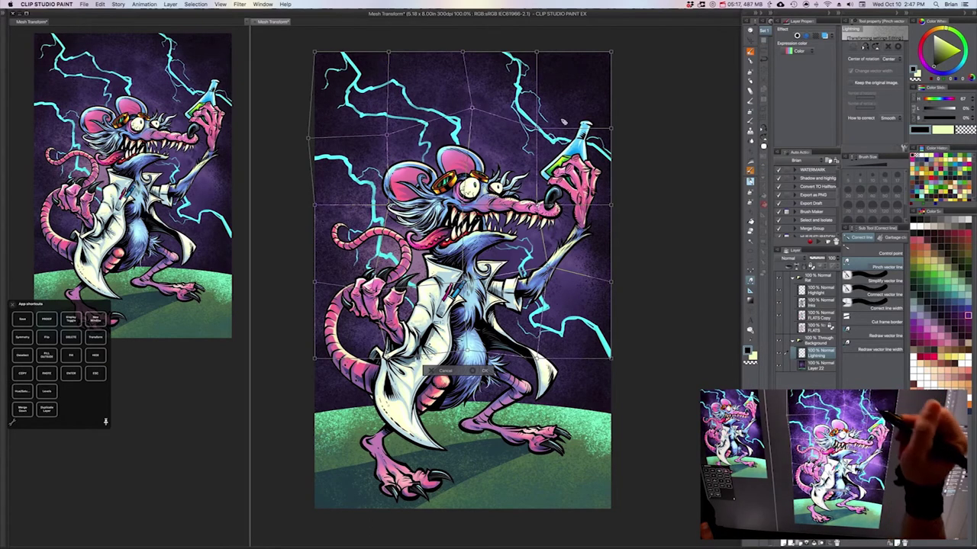
drag(538, 130, 527, 138)
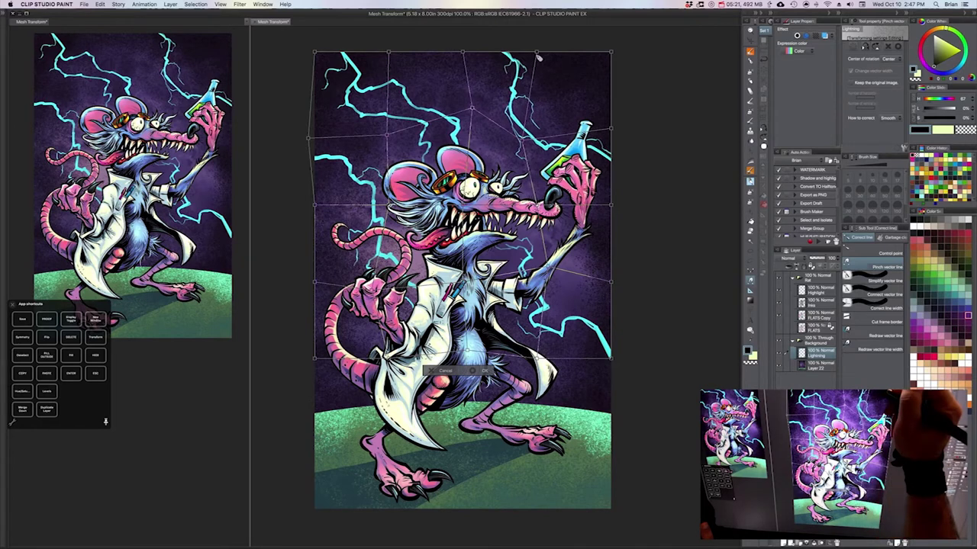
drag(537, 53, 539, 49)
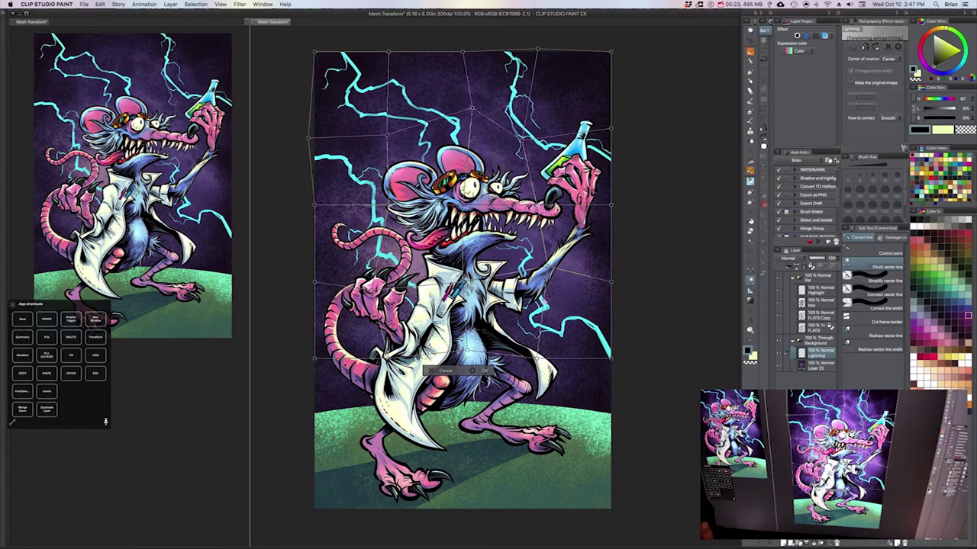
key(Return)
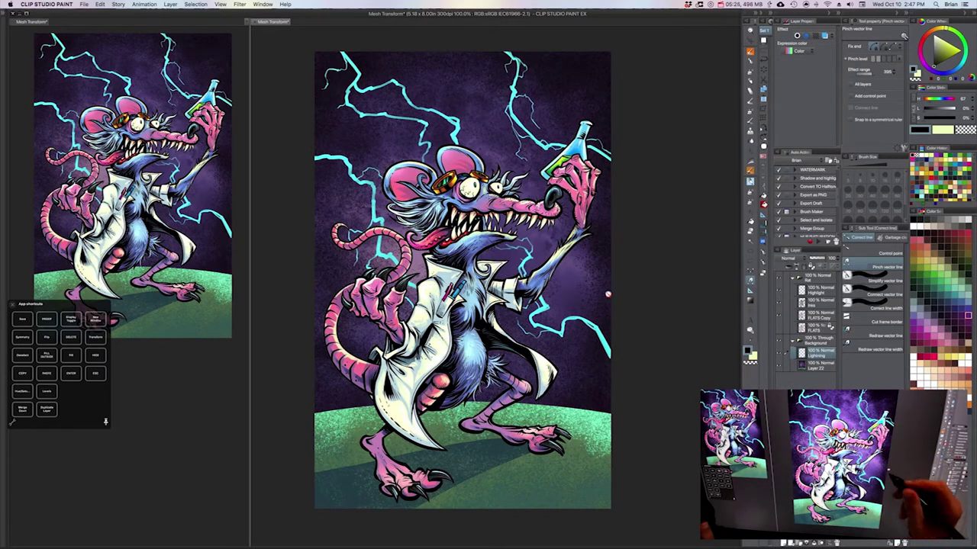
drag(610, 296, 621, 297)
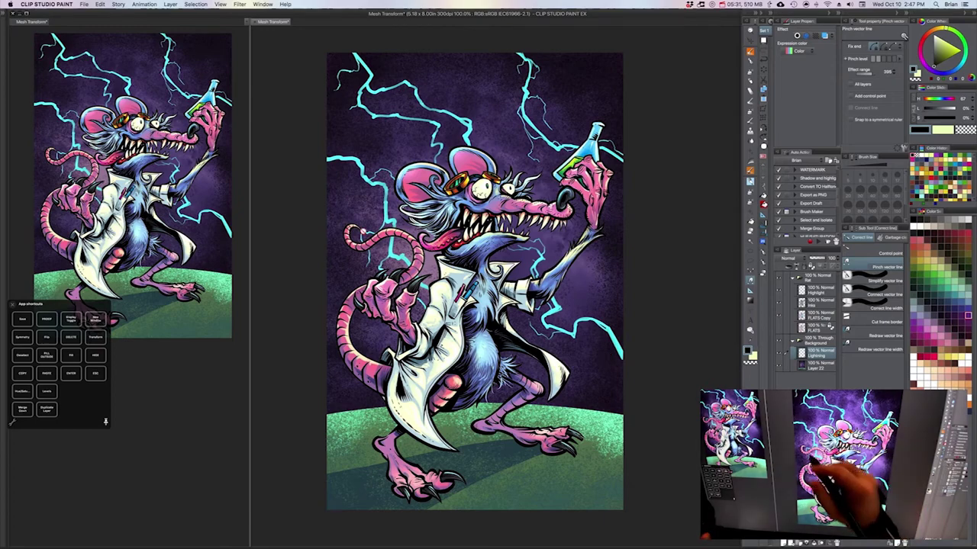
Show the Animation cels palette and move it over the rat canvas as a floating palette.
click(263, 5)
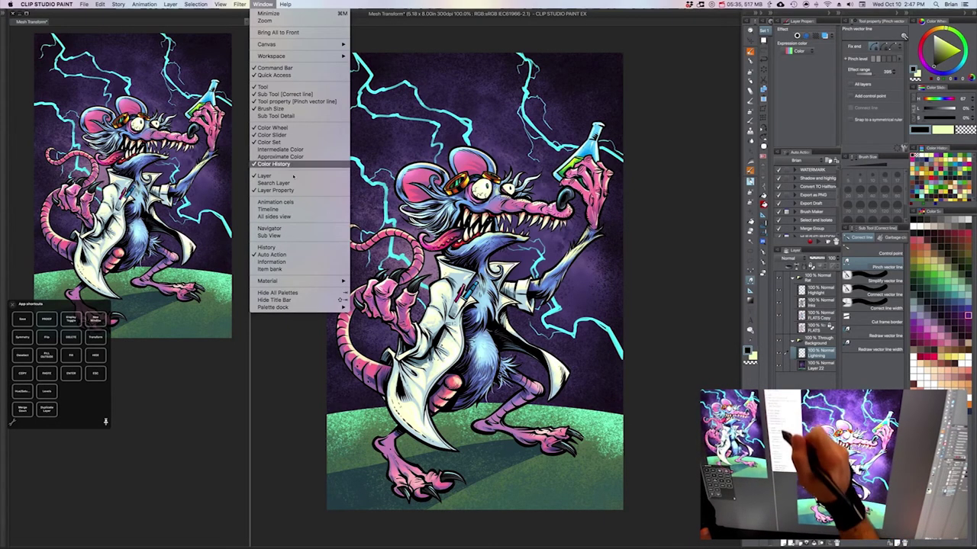
click(291, 202)
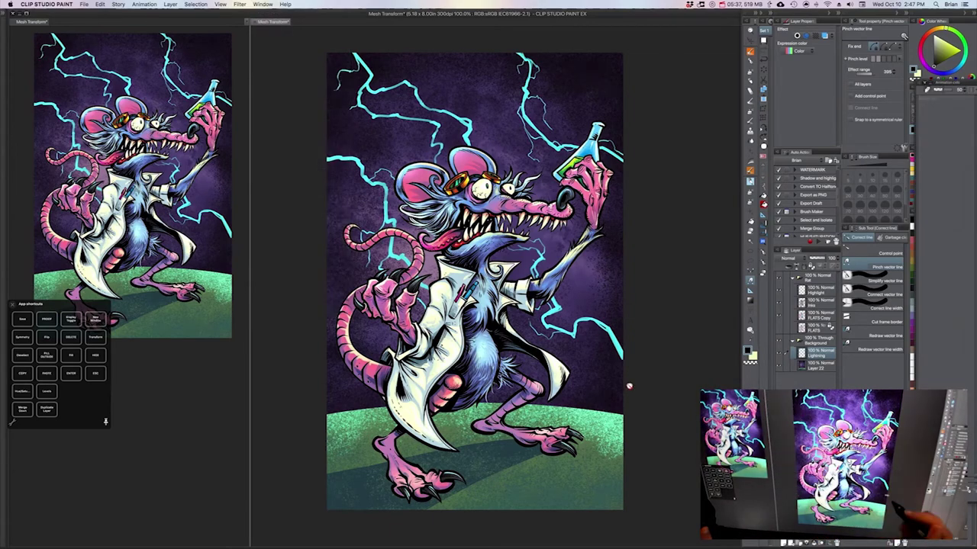
drag(966, 82, 635, 97)
Show the Timeline palette below the canvas and dock the Animation cels palette beside the tool palette.
click(262, 4)
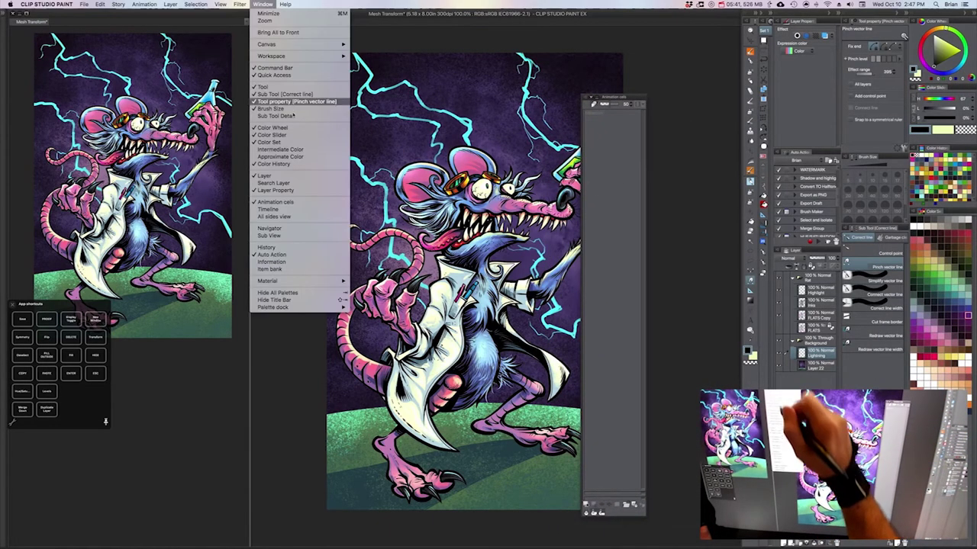
click(296, 210)
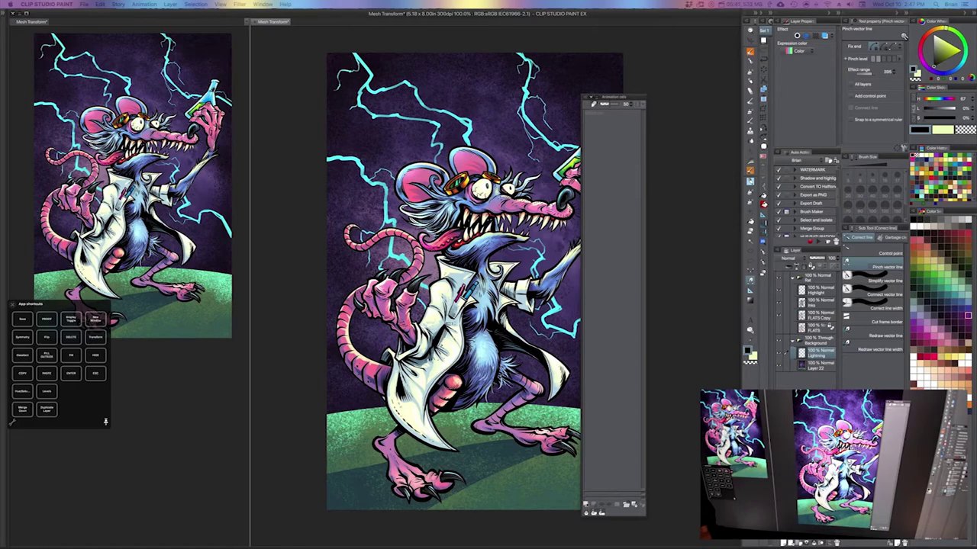
drag(975, 382, 460, 546)
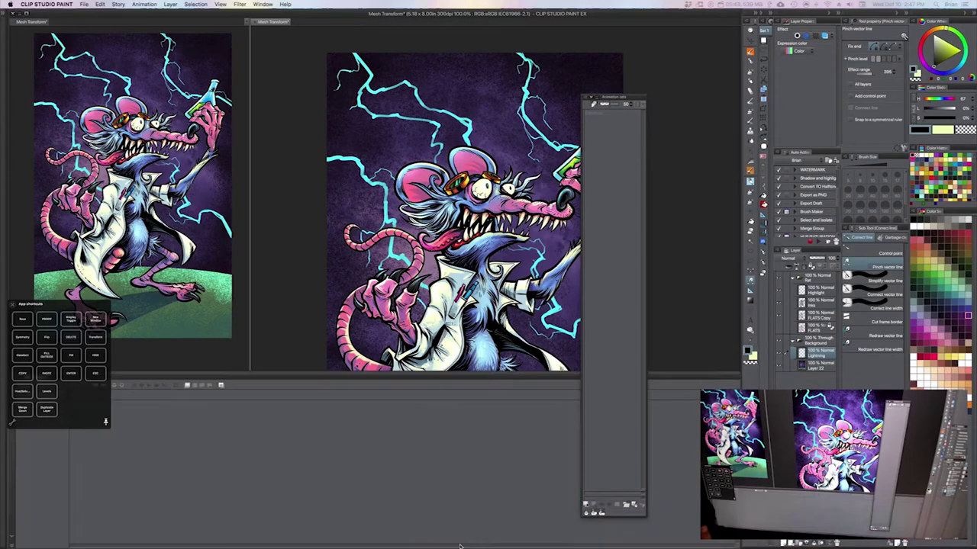
drag(98, 310, 151, 163)
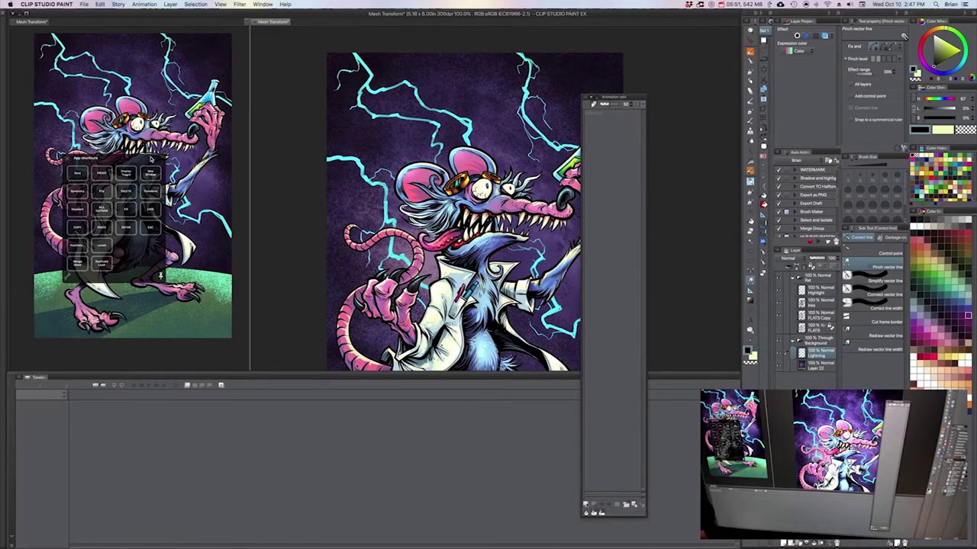
drag(637, 98, 760, 70)
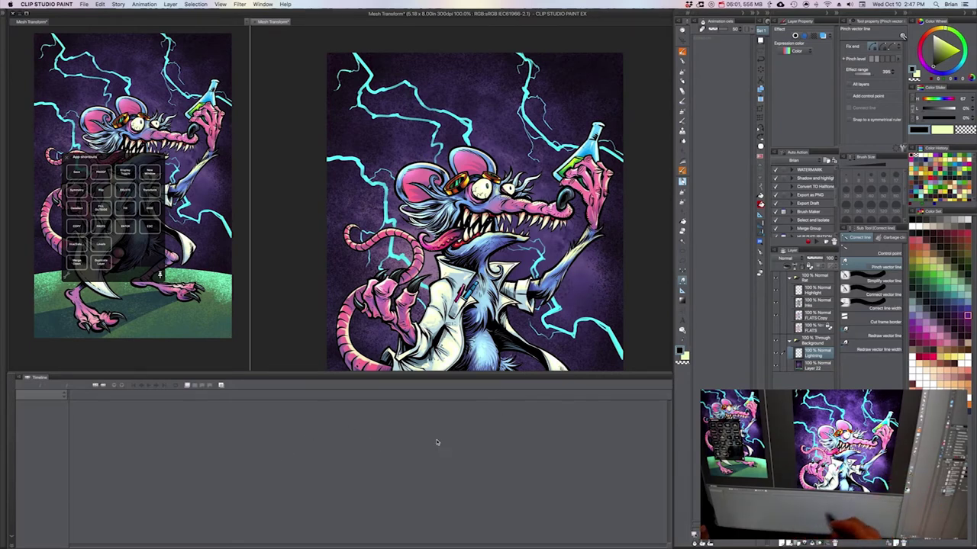
drag(650, 405, 647, 460)
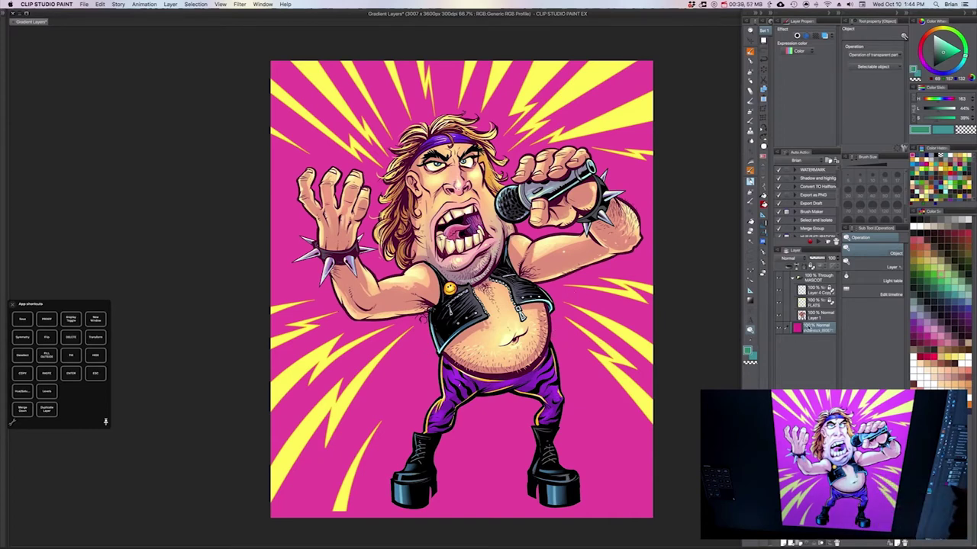
Set the Foreground to background gradient to create a gradient layer, with the background's magenta as the foreground colour.
key(g)
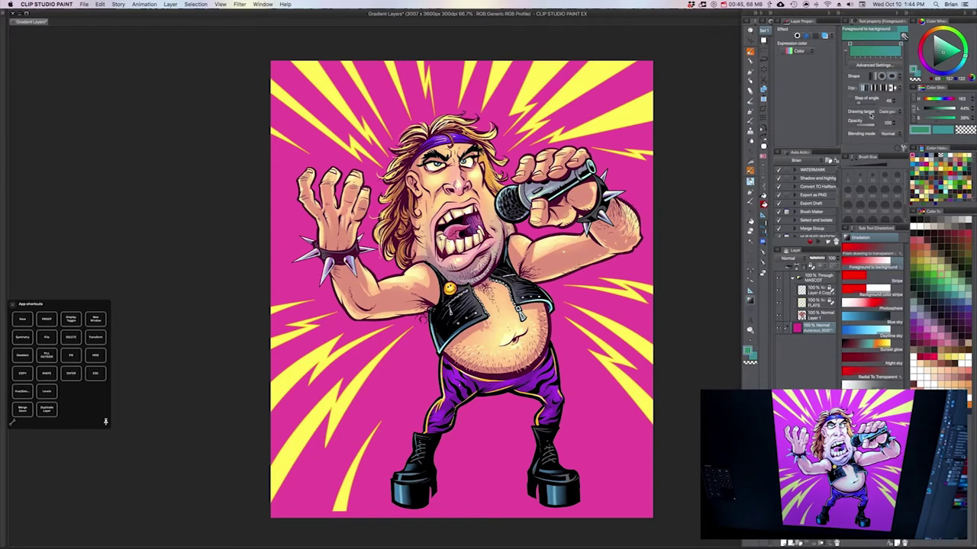
click(890, 112)
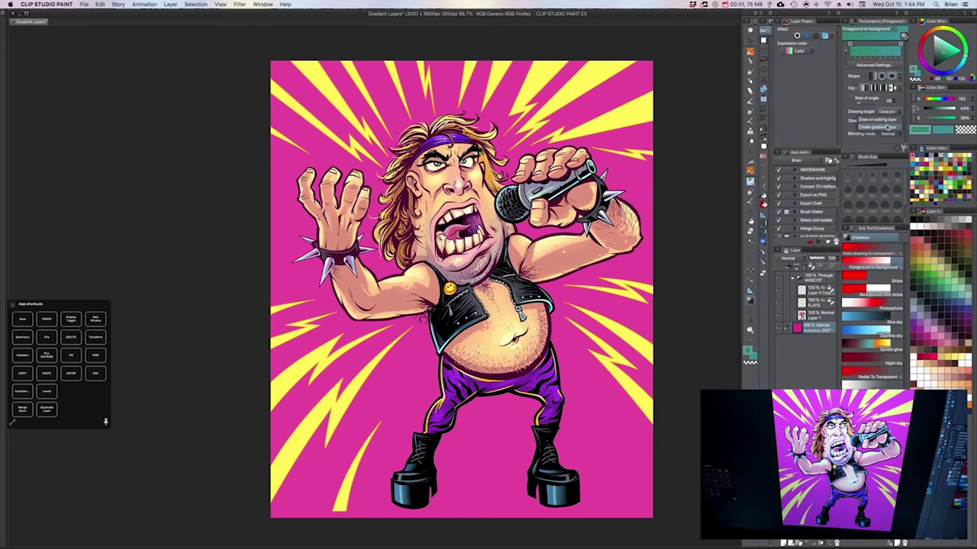
click(888, 127)
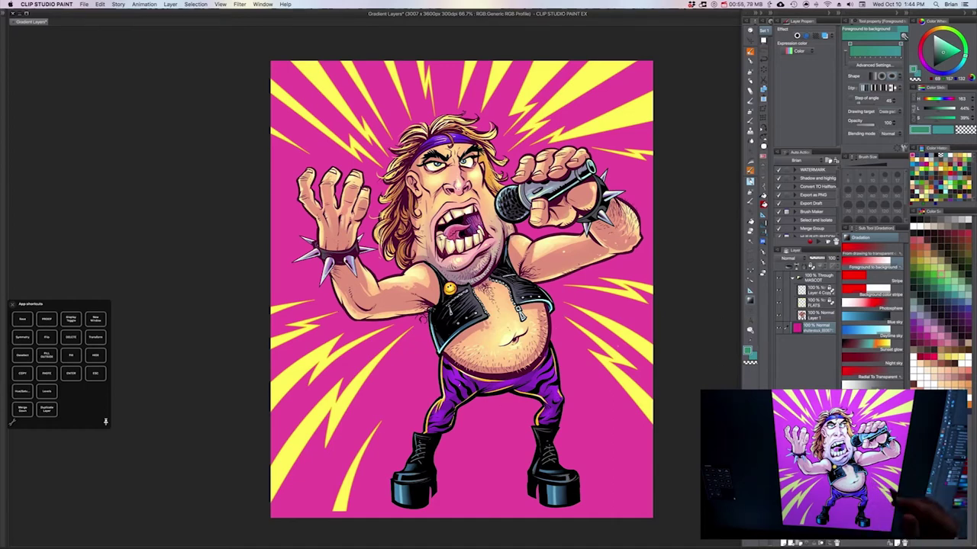
alt+click(586, 366)
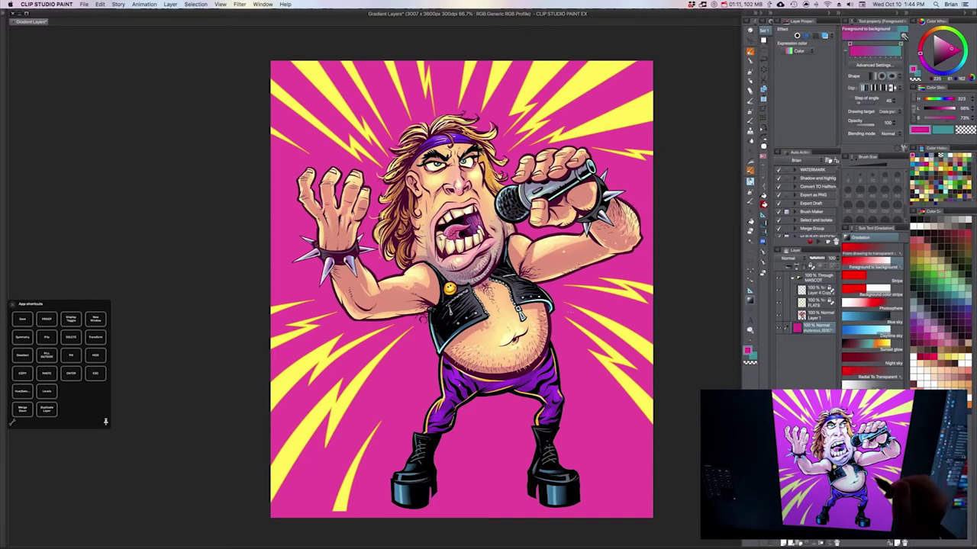
Draw a radial magenta-to-teal gradient layer behind the singer, from his chest outward past the canvas's upper corner.
drag(574, 314, 578, 317)
scroll(568, 306, down, 1)
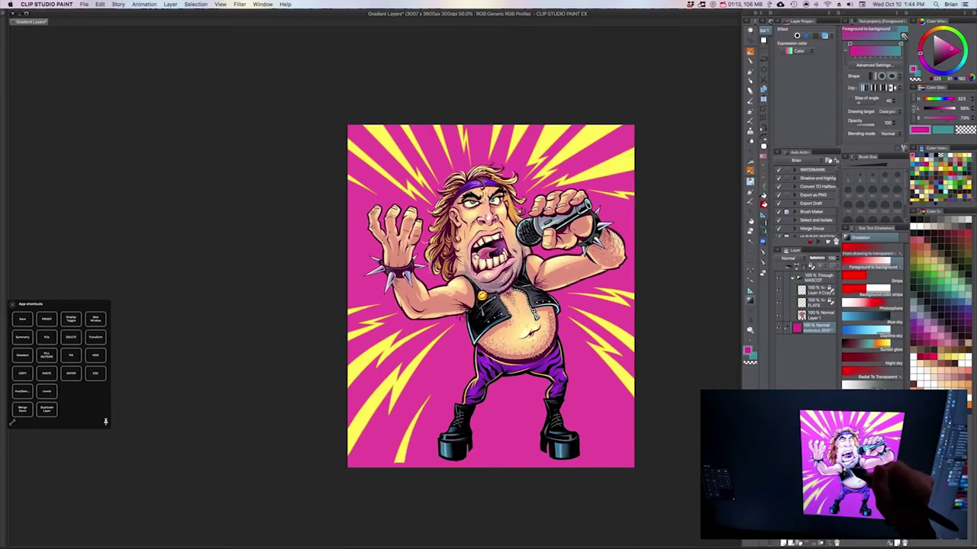
drag(497, 294, 679, 79)
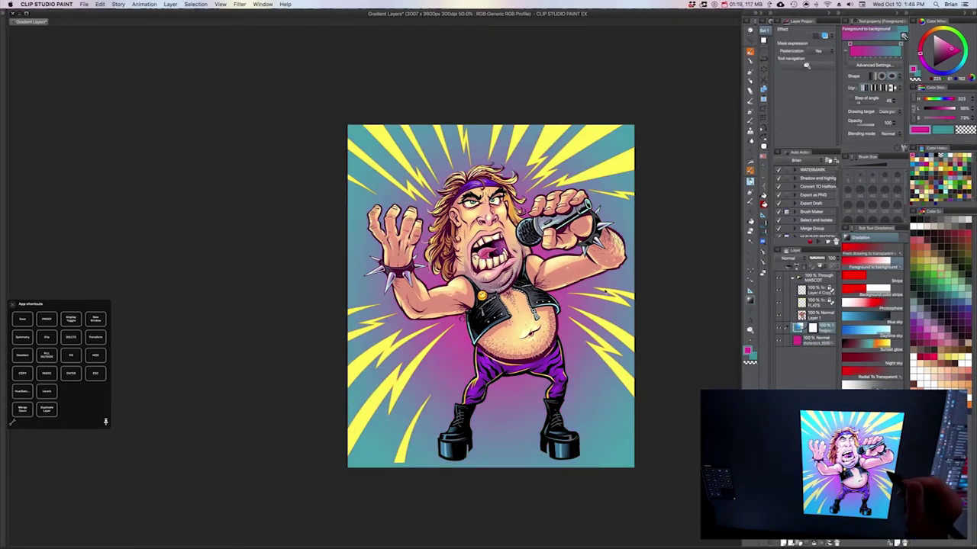
super+click(610, 266)
drag(592, 295, 597, 283)
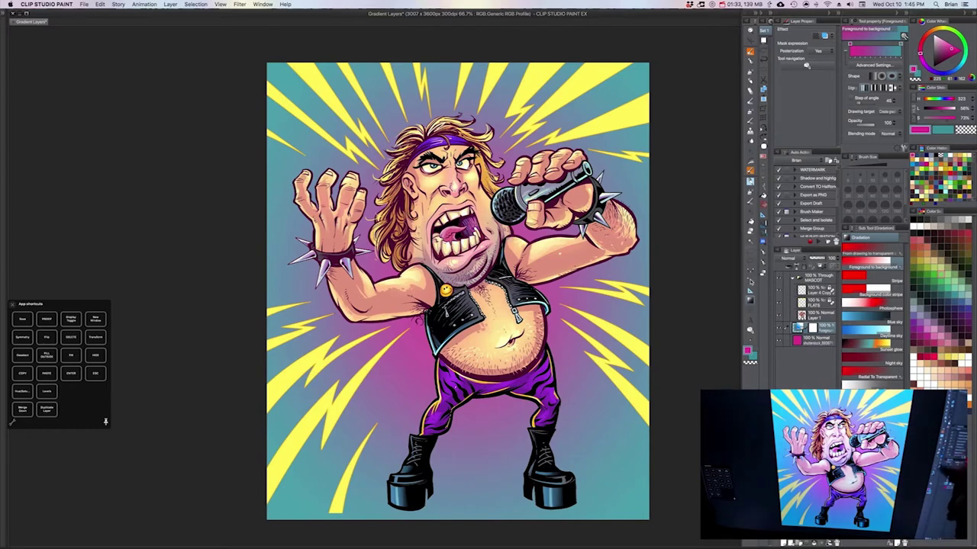
Edit the gradient layer with the Object tool, adjusting its colour nodes and making the outer end magenta.
key(o)
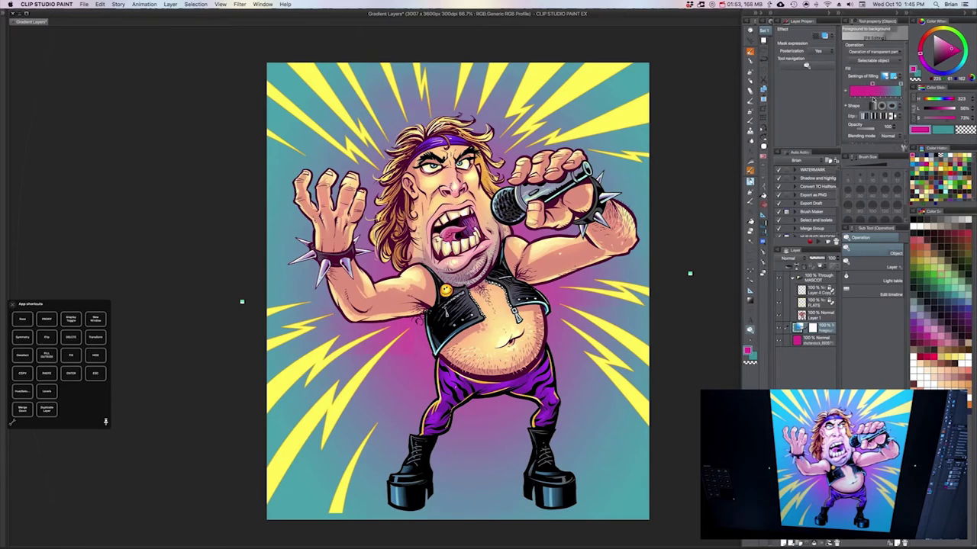
click(873, 100)
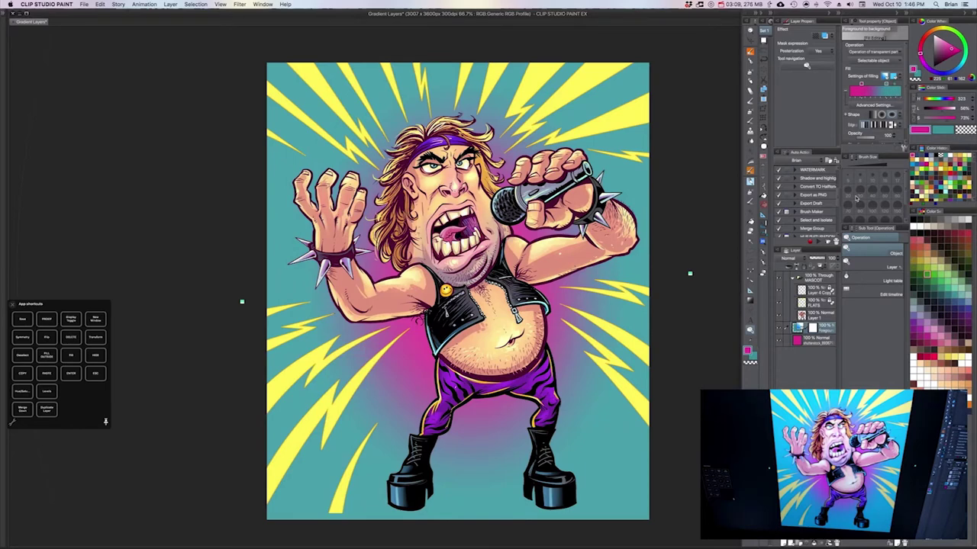
click(895, 84)
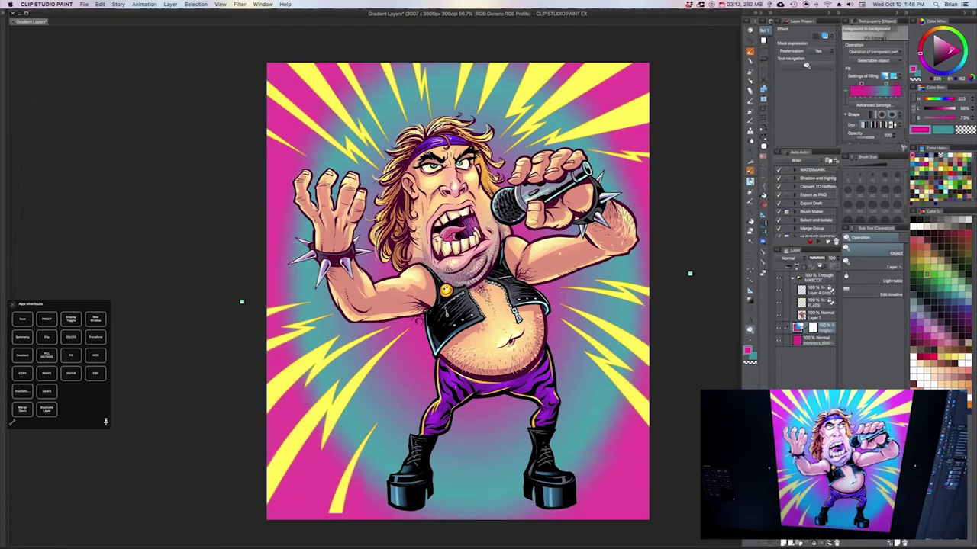
Recolour the gradient's inner part a brighter teal and rearrange its nodes into a wide magenta ring between teal ends.
key(x)
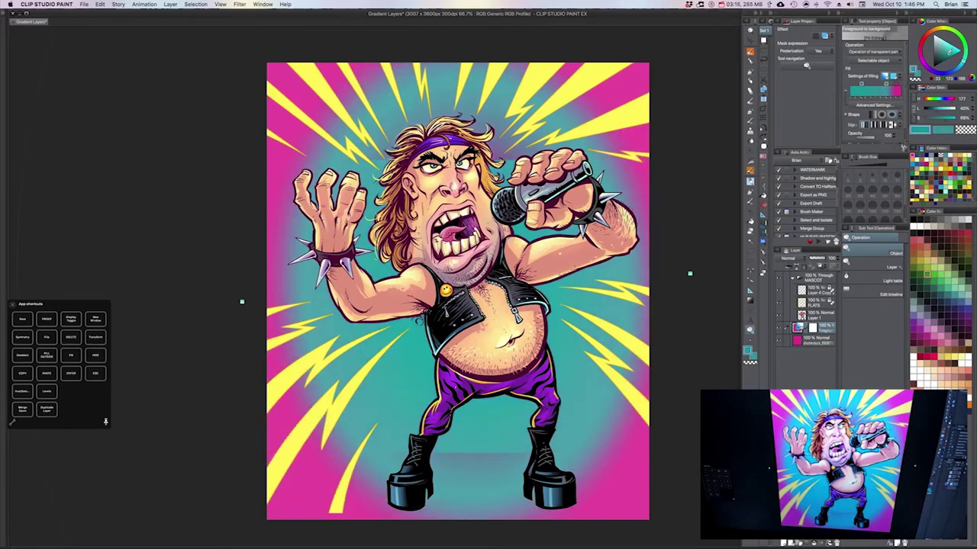
click(947, 50)
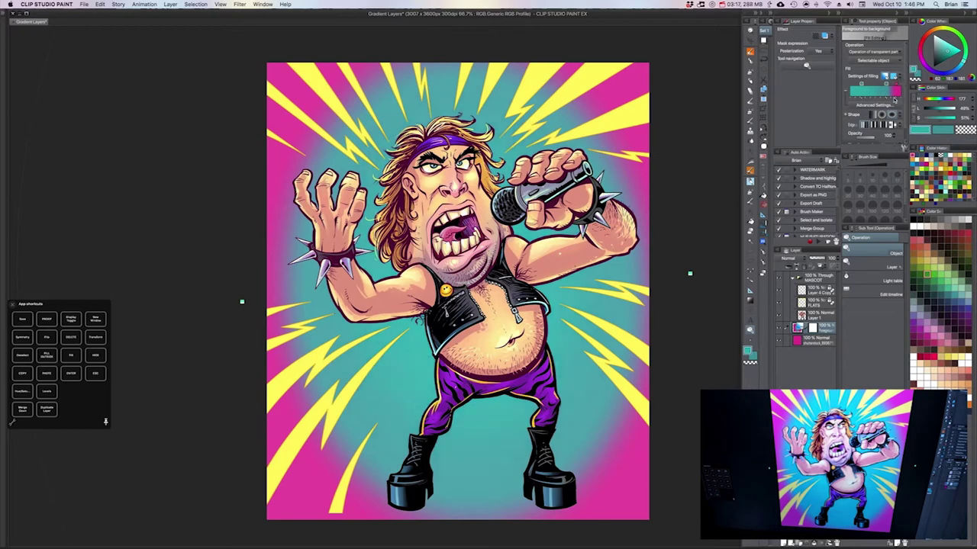
drag(896, 85, 875, 101)
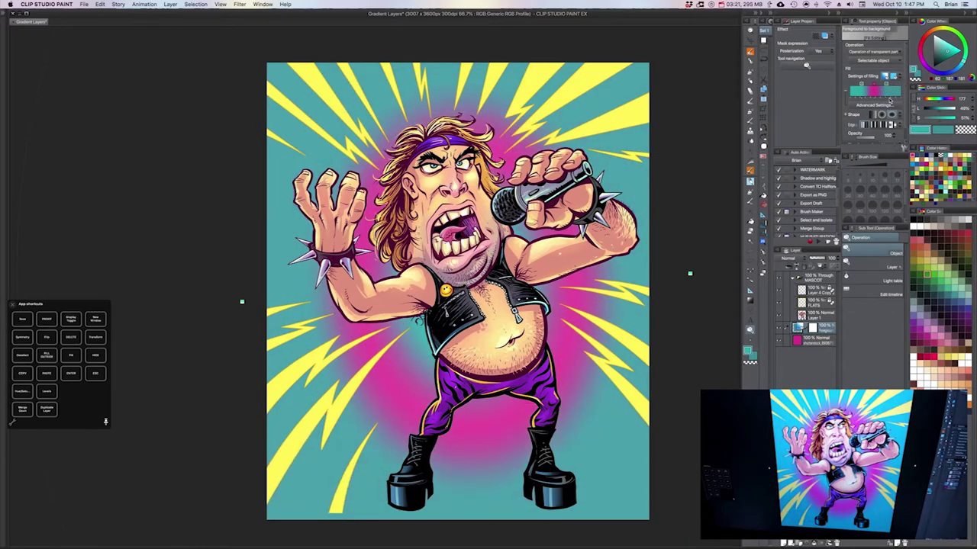
drag(861, 98, 856, 100)
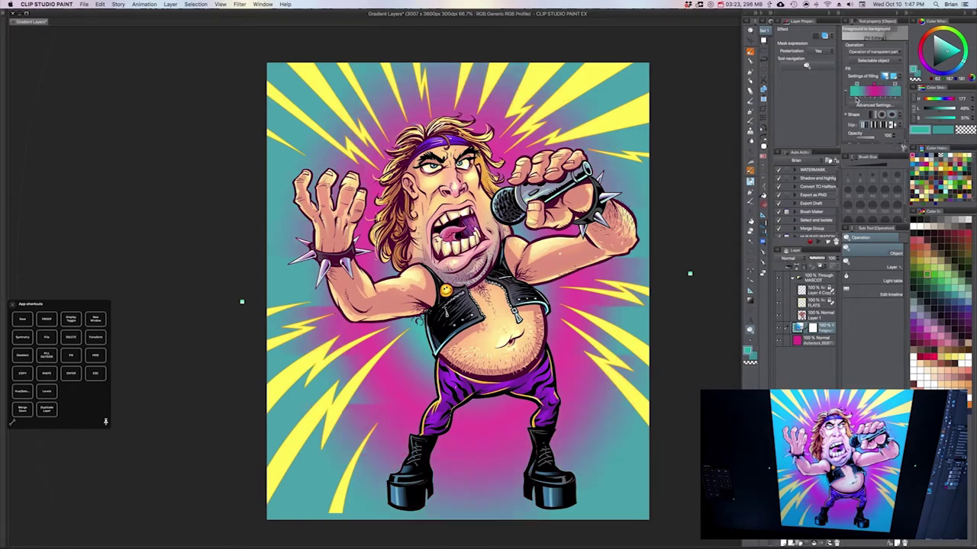
click(950, 45)
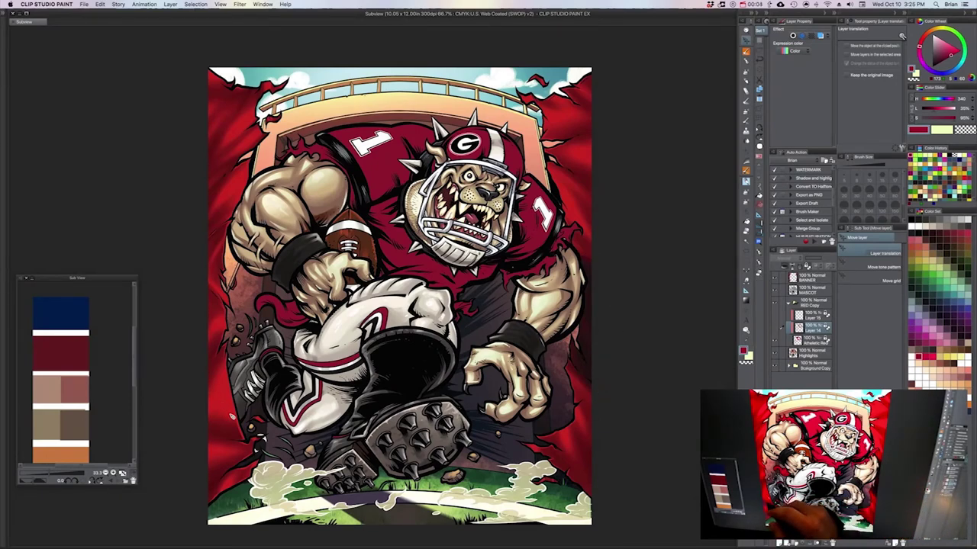
Move the Sub View palette up beside the bulldog artwork, then hide it and show it again.
drag(122, 278, 175, 185)
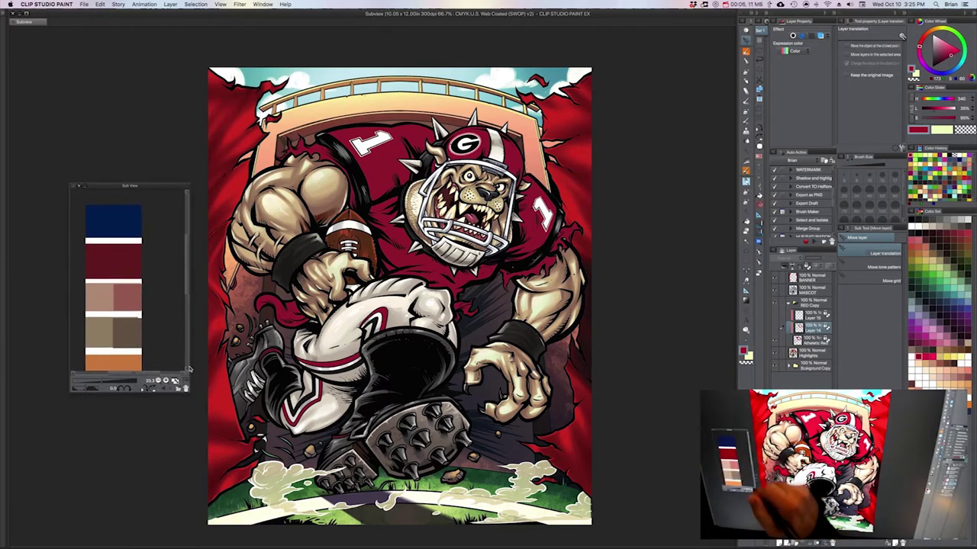
click(263, 4)
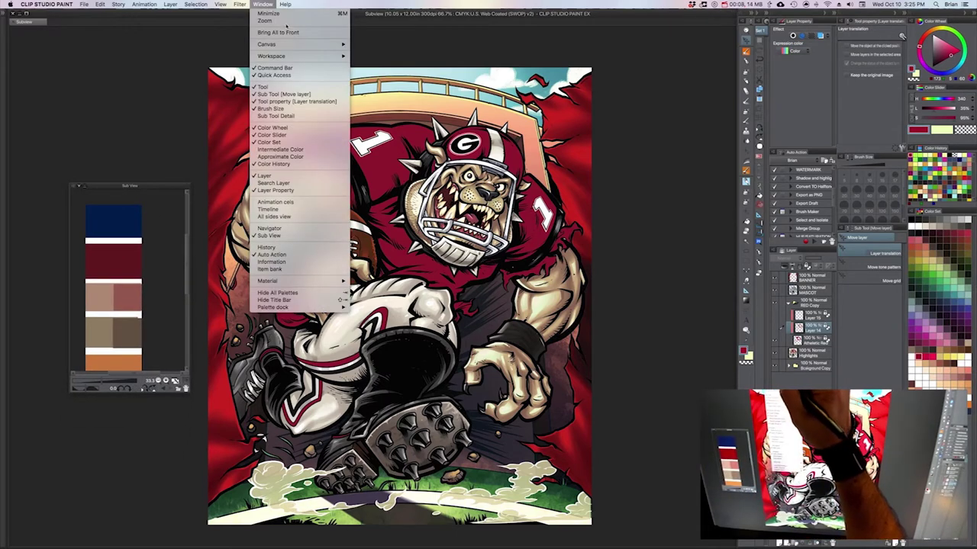
mouse_move(284, 4)
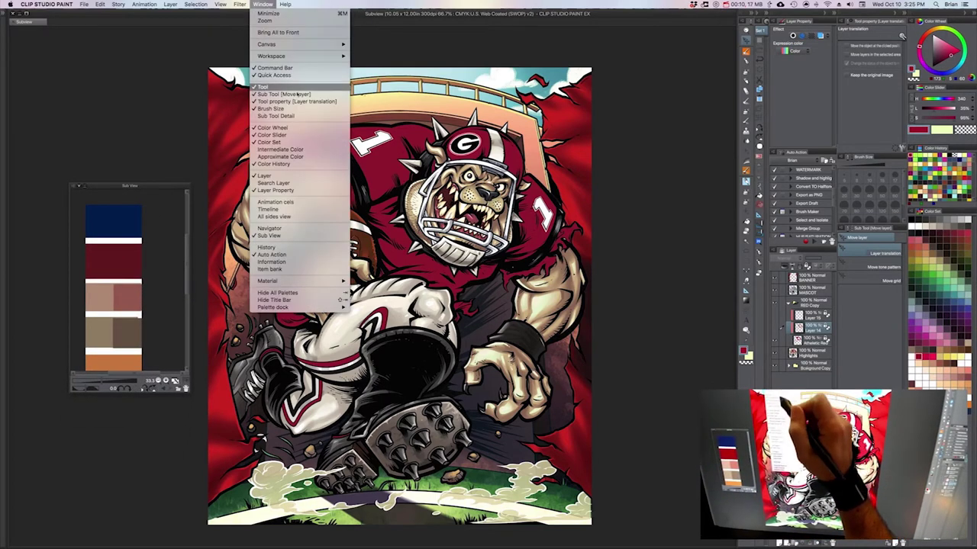
click(288, 236)
click(263, 4)
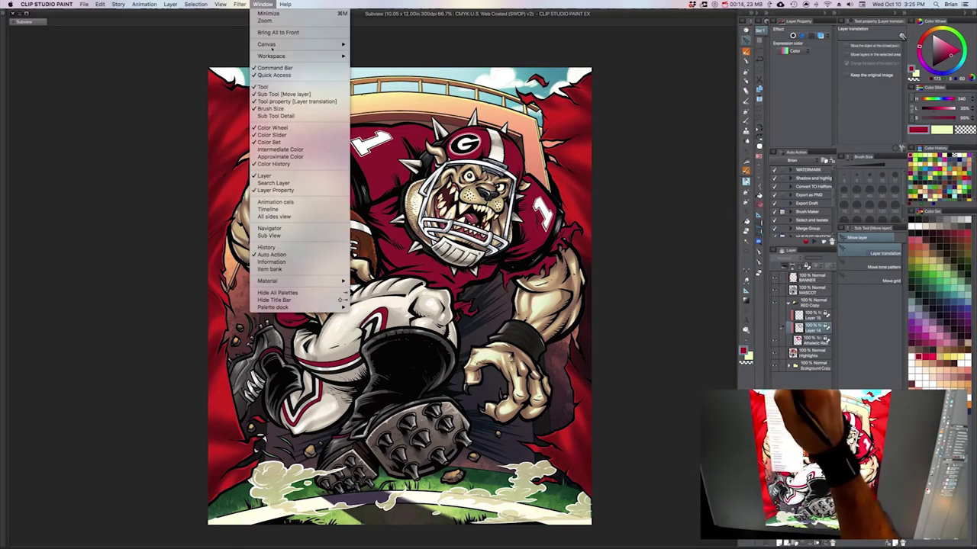
click(275, 236)
Reposition the Sub View palette, enlarge it, and scroll its colour swatch image down.
drag(165, 189, 148, 199)
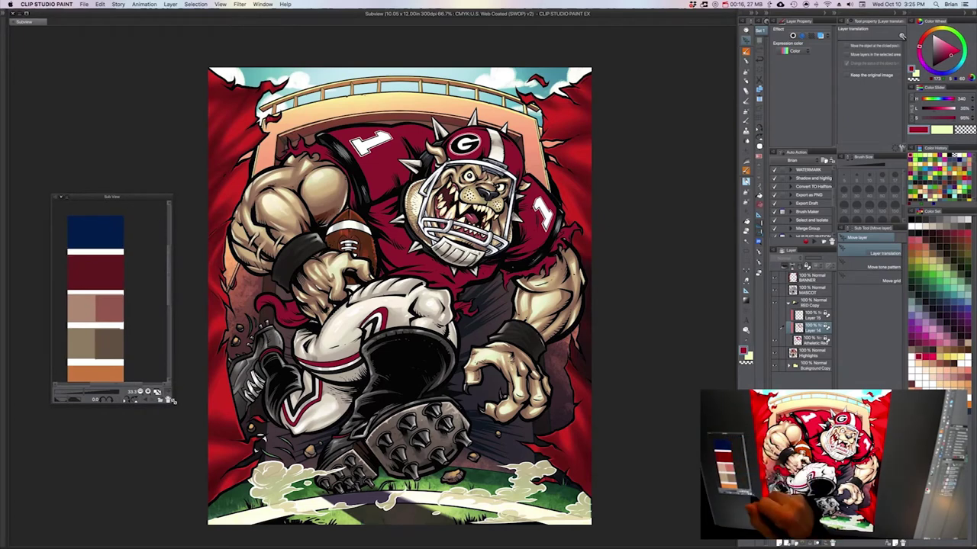
drag(174, 405, 222, 400)
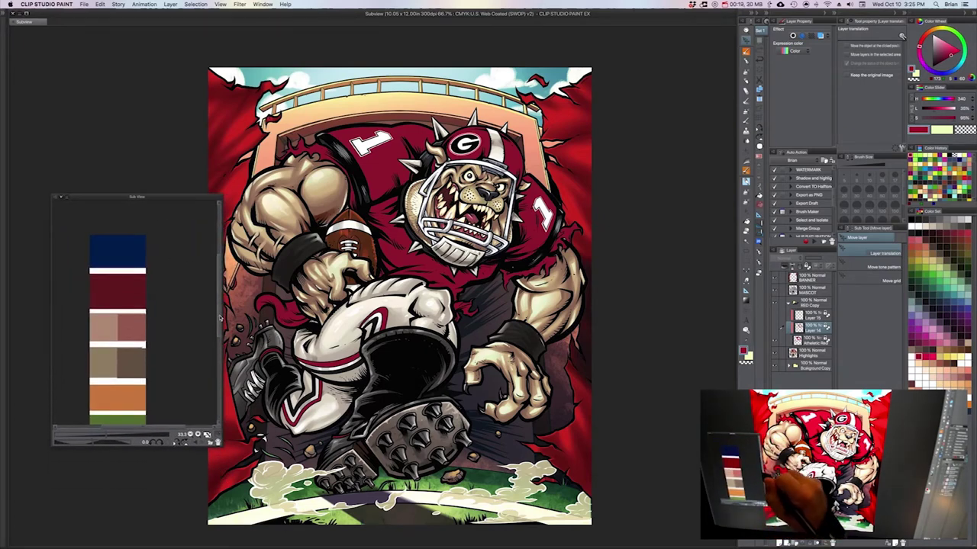
mouse_move(219, 320)
mouse_down()
mouse_move(219, 383)
mouse_move(218, 321)
mouse_up()
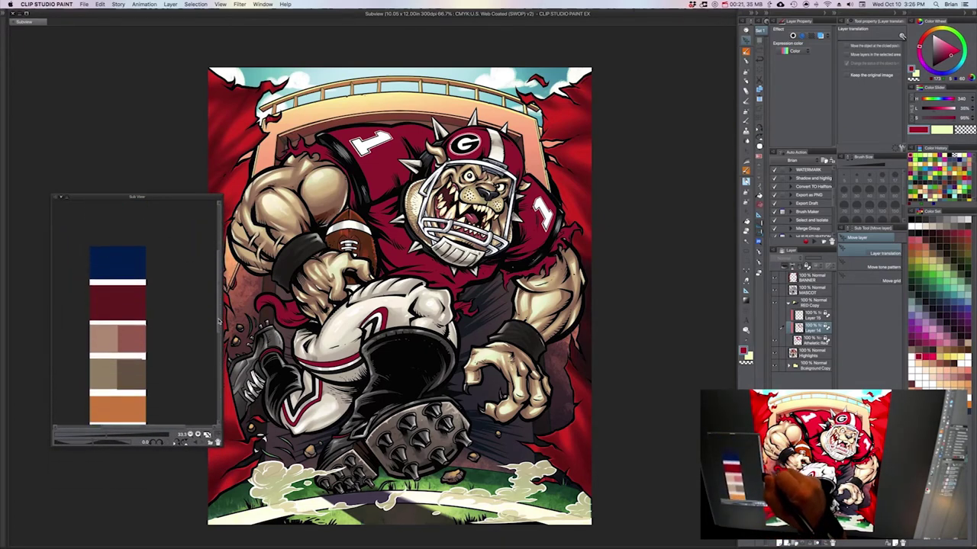
scroll(220, 320, down, 3)
Magnify the swatch image slightly in the Sub View palette, adjust its rotation, and shift the palette away from the artwork.
mouse_move(117, 430)
mouse_down()
mouse_move(130, 433)
mouse_move(108, 433)
mouse_up()
drag(96, 444, 91, 442)
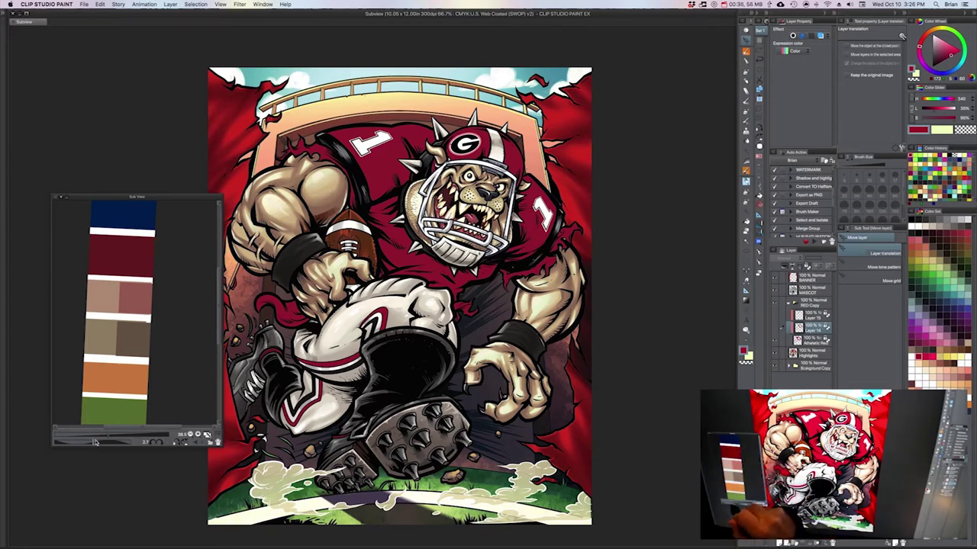
drag(95, 441, 93, 441)
drag(161, 197, 142, 196)
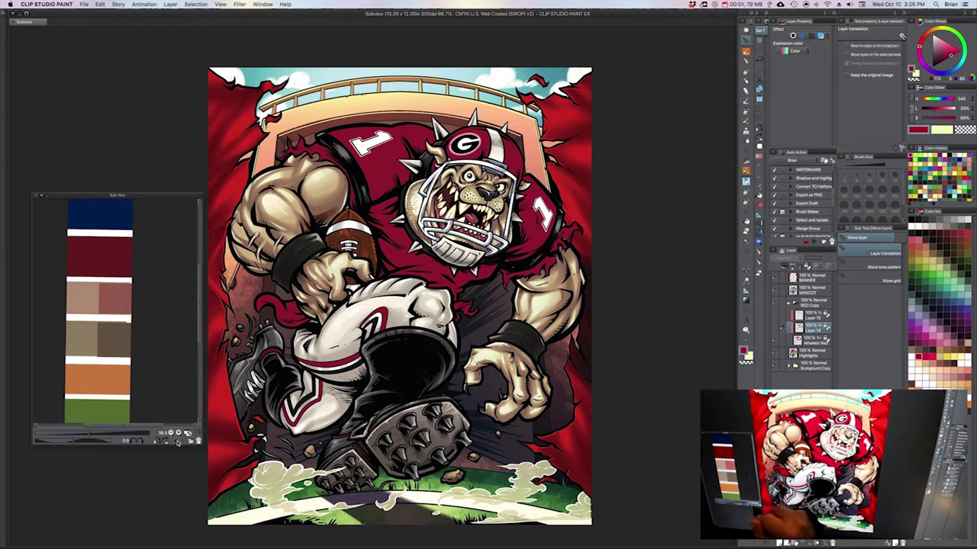
Flip through the reference images loaded in the Sub View palette, comparing the colour swatches with the greyscale scale.
click(178, 443)
click(179, 442)
click(180, 443)
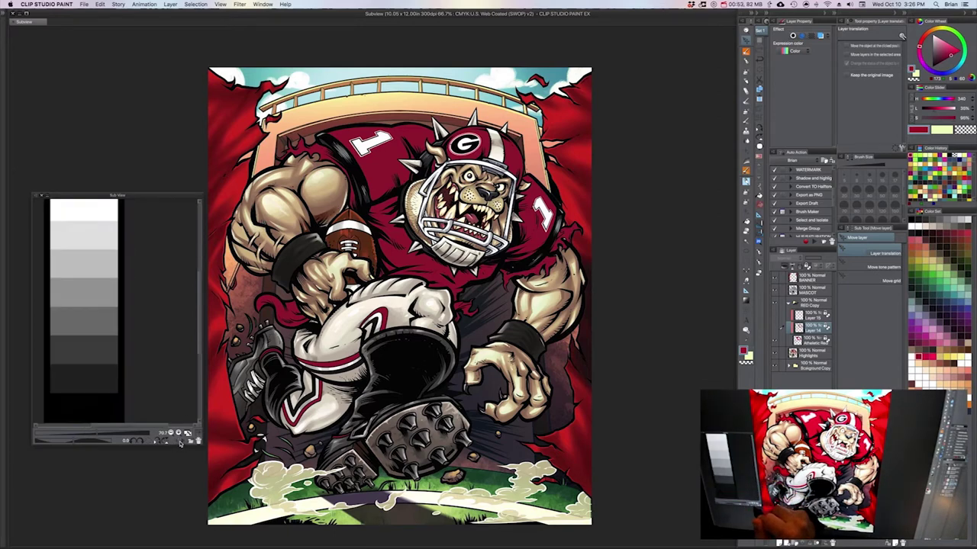
click(180, 442)
click(180, 442)
click(181, 442)
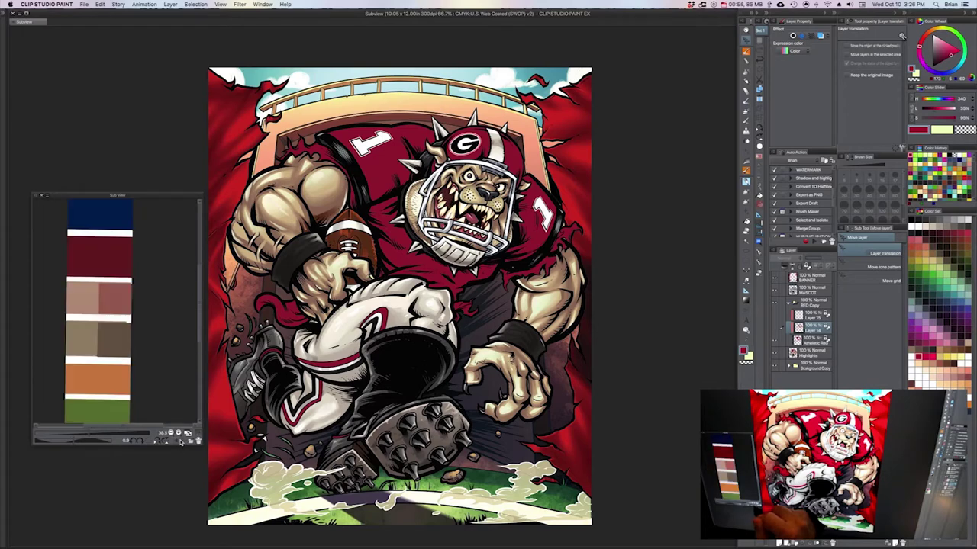
click(180, 441)
mouse_move(200, 319)
mouse_down()
mouse_move(200, 307)
mouse_move(199, 327)
mouse_up()
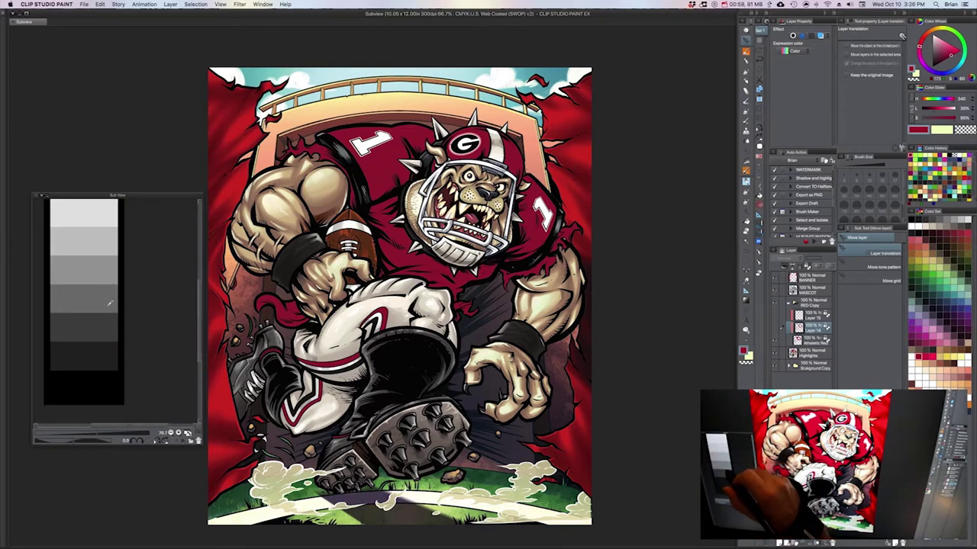
click(180, 442)
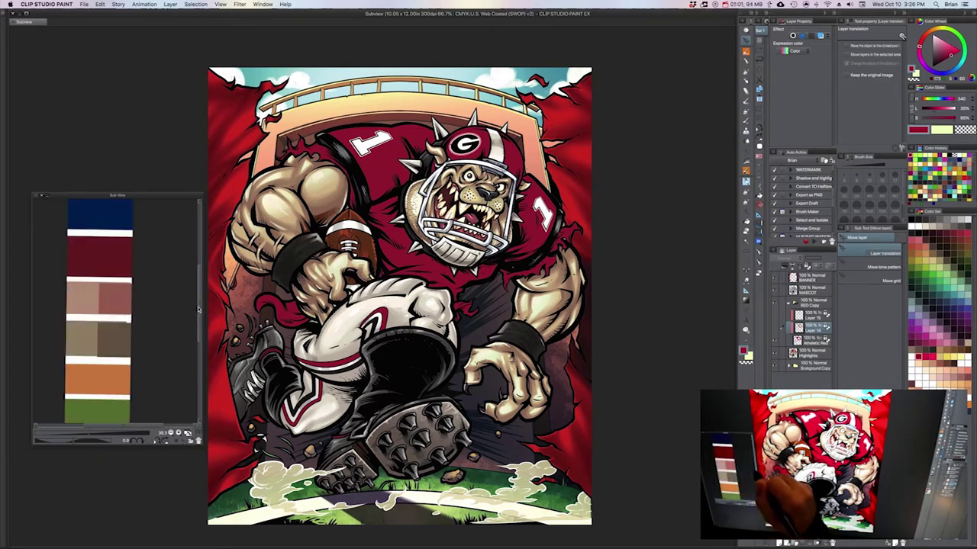
scroll(194, 323, down, 2)
scroll(194, 320, up, 3)
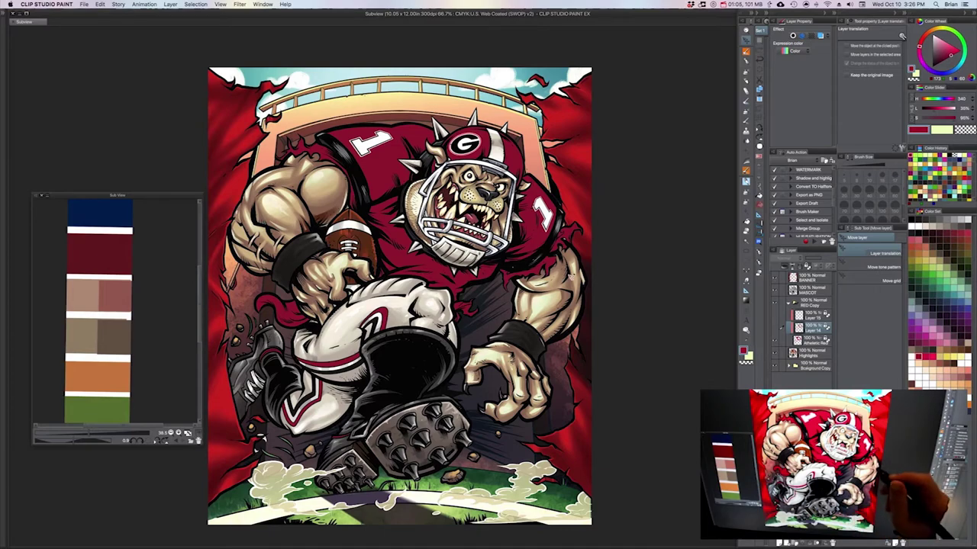
Try to load Subview Palette.jpg from Finder, and close the separate canvas it opens in.
drag(553, 260, 601, 262)
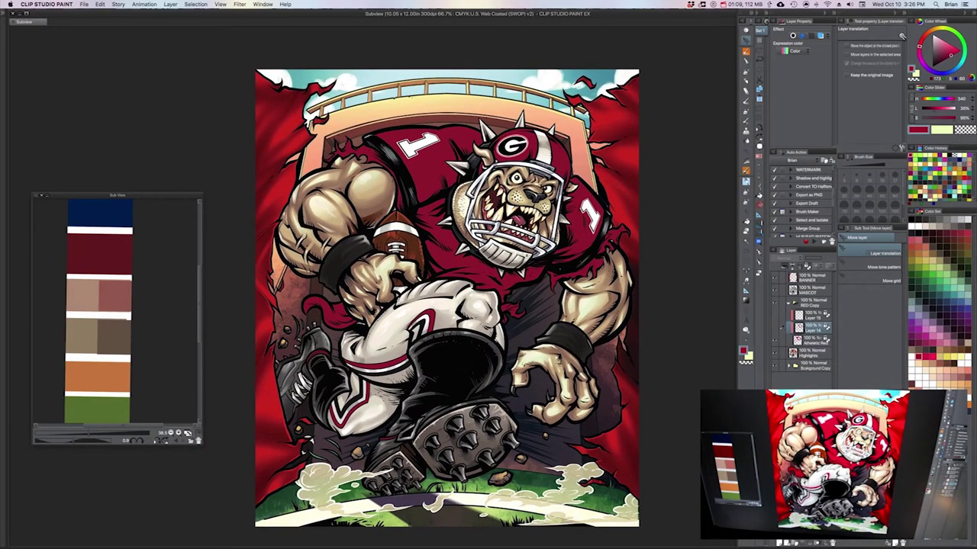
key(super+Tab)
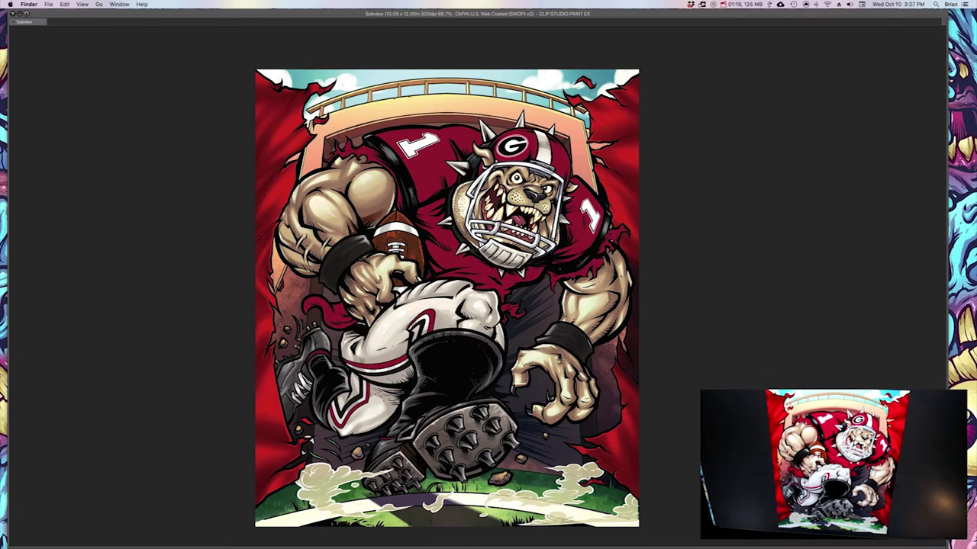
click(665, 374)
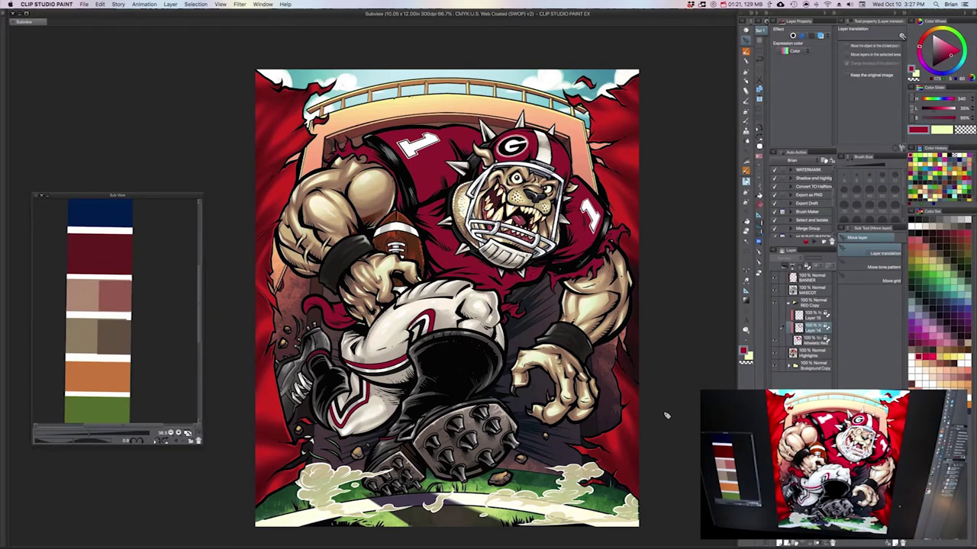
drag(975, 382, 165, 279)
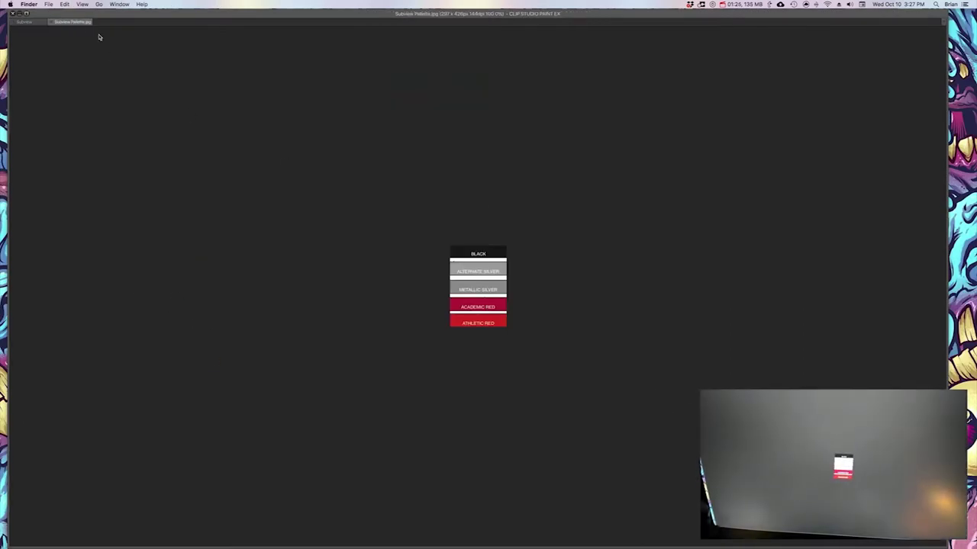
click(55, 25)
click(55, 25)
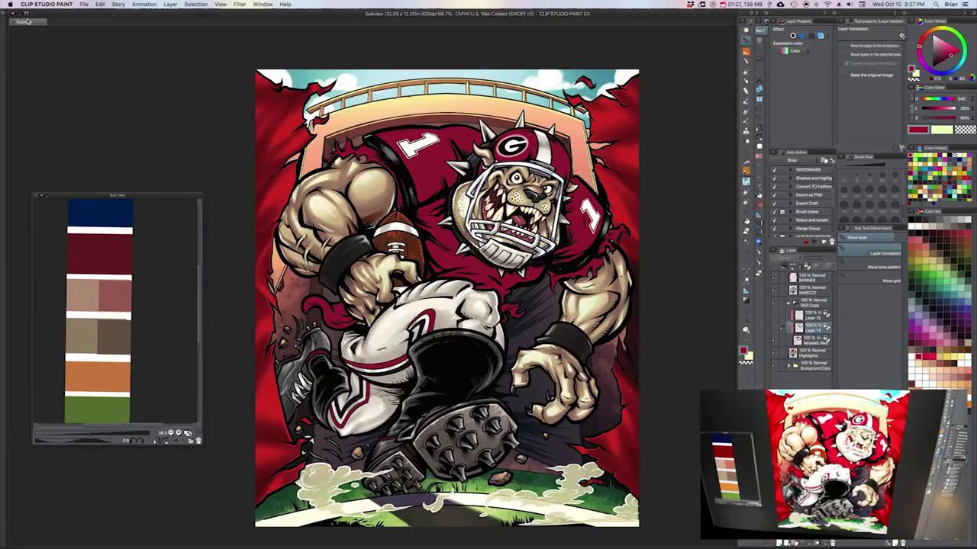
Load Subview Palette.jpg from Finder into the Sub View palette and enlarge it to 300%, showing the red swatches.
drag(146, 196, 152, 197)
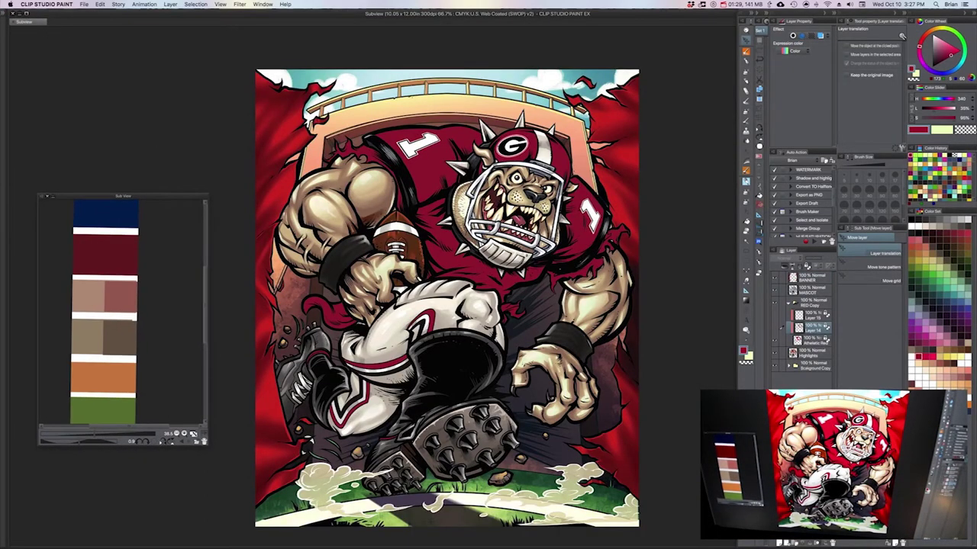
drag(455, 429, 129, 298)
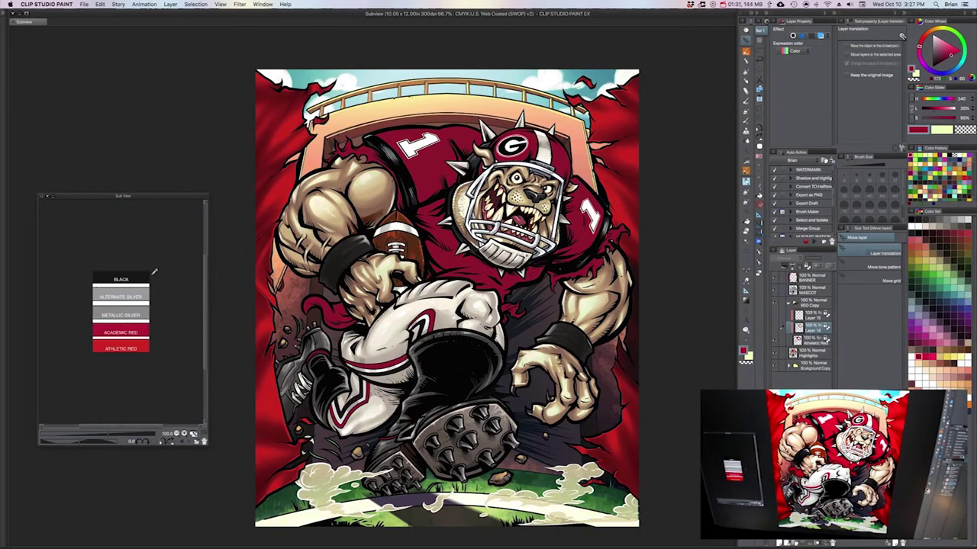
click(184, 434)
click(184, 435)
click(184, 435)
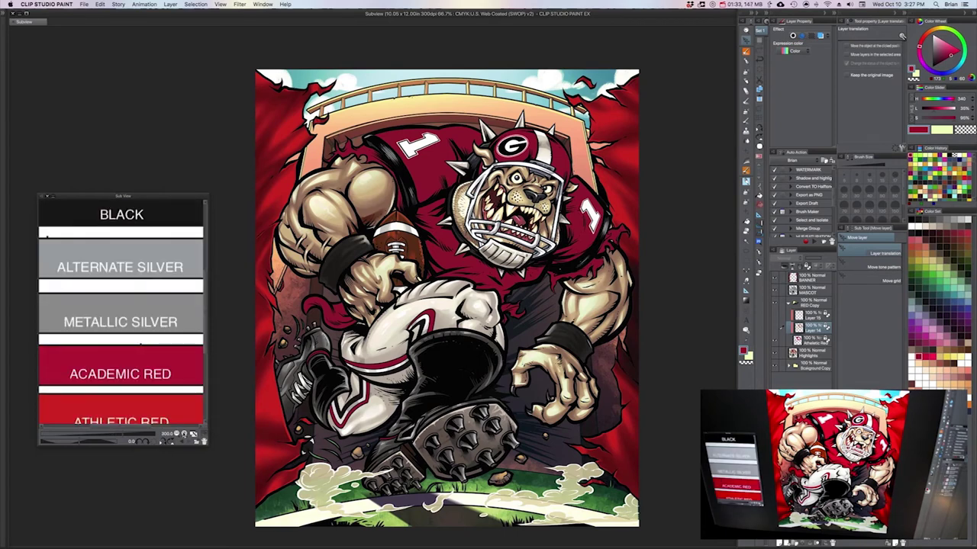
drag(133, 194, 129, 180)
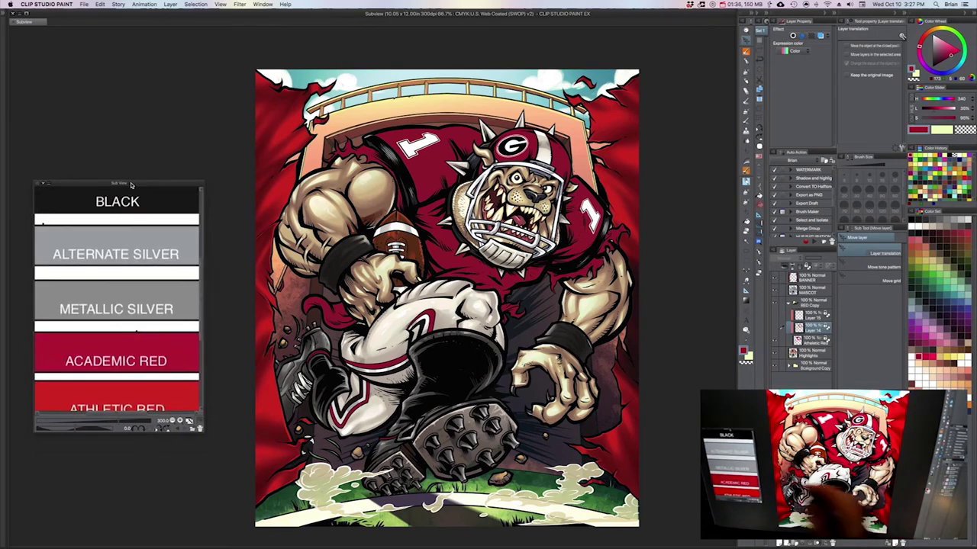
drag(202, 269, 203, 295)
Sample Athletic Red from the Sub View palette and fill the jersey's red colour layer in the RED Copy folder with it.
mouse_move(601, 365)
mouse_down()
mouse_move(616, 366)
mouse_move(612, 375)
mouse_up()
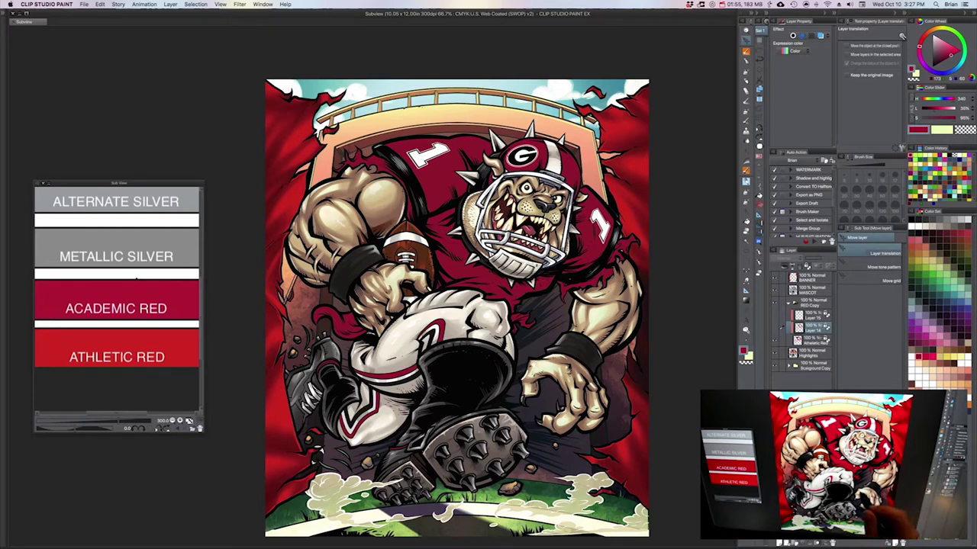
drag(534, 364, 538, 365)
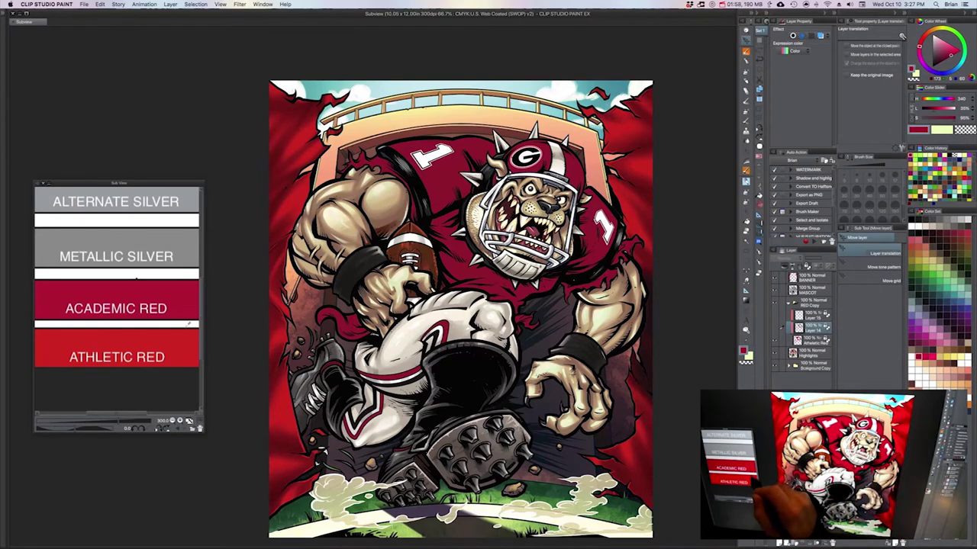
click(184, 338)
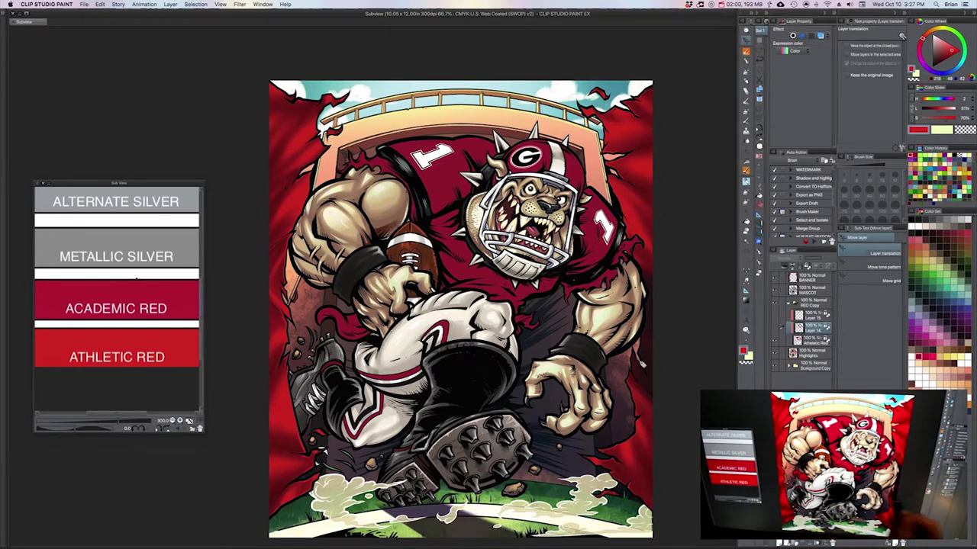
mouse_move(679, 340)
mouse_down()
mouse_move(678, 354)
mouse_move(689, 352)
mouse_up()
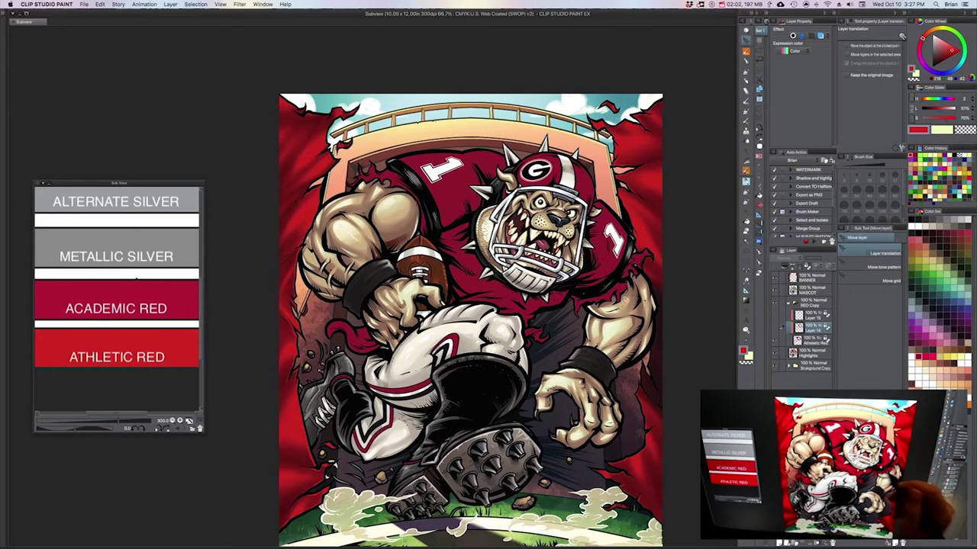
click(807, 353)
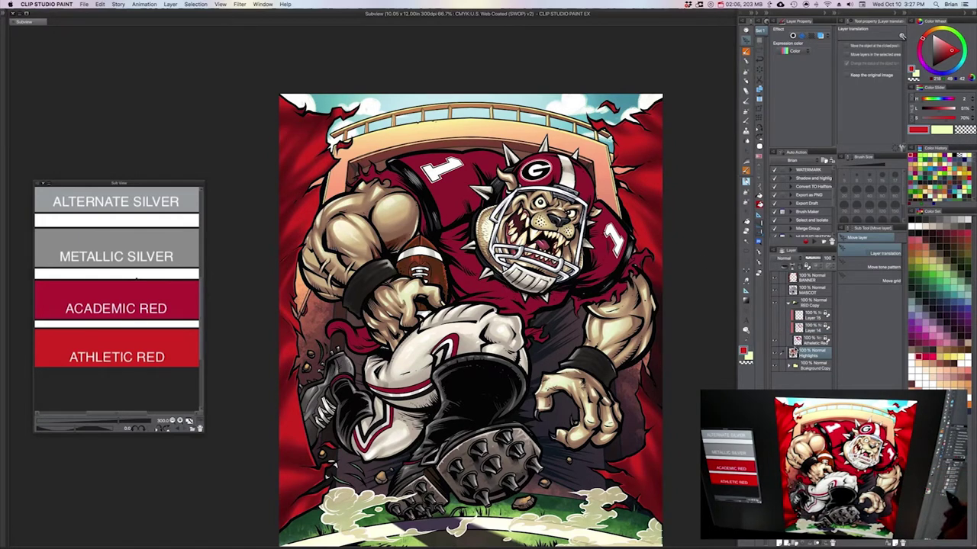
click(810, 341)
drag(603, 244, 596, 261)
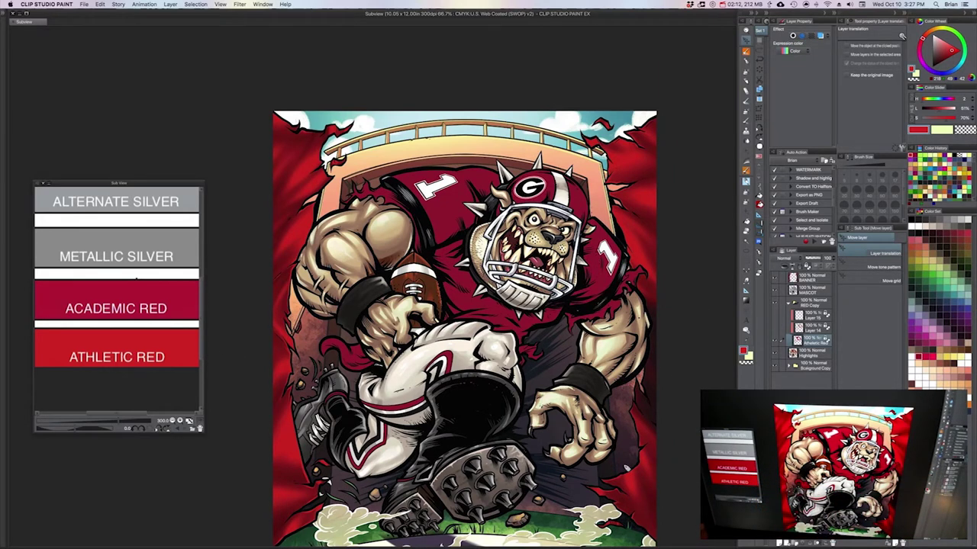
key(alt+Delete)
Refill the jersey's red colour layer with Academic Red sampled from the Sub View palette.
drag(467, 381, 487, 375)
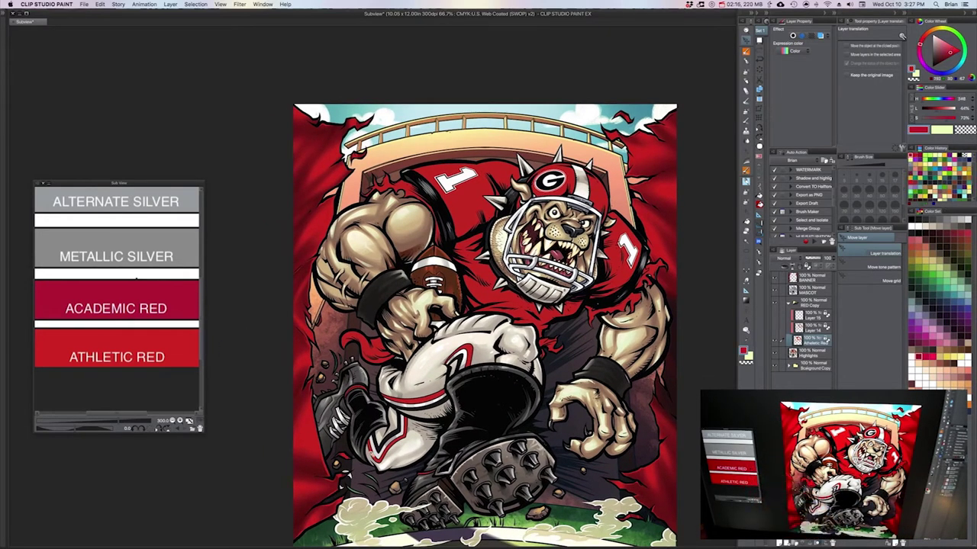
key(alt+Delete)
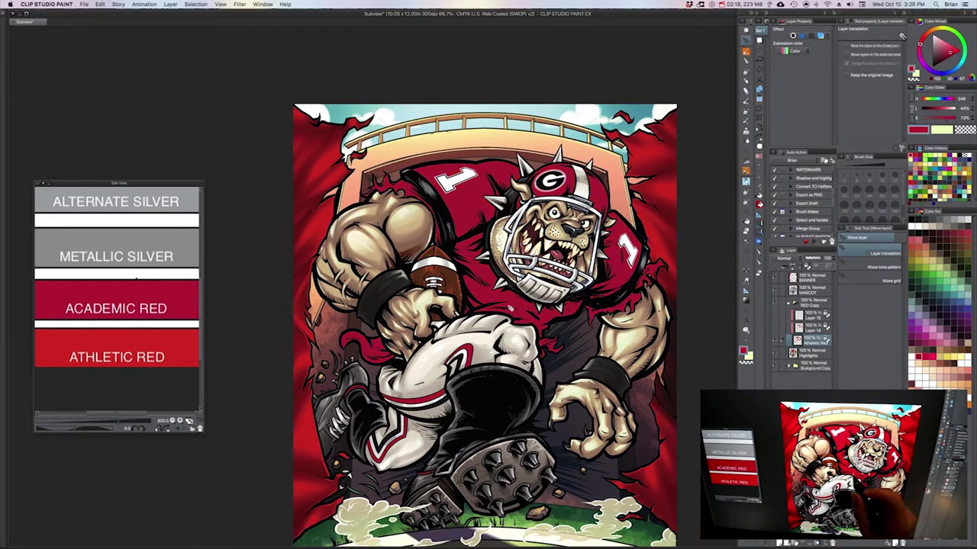
drag(507, 303, 496, 285)
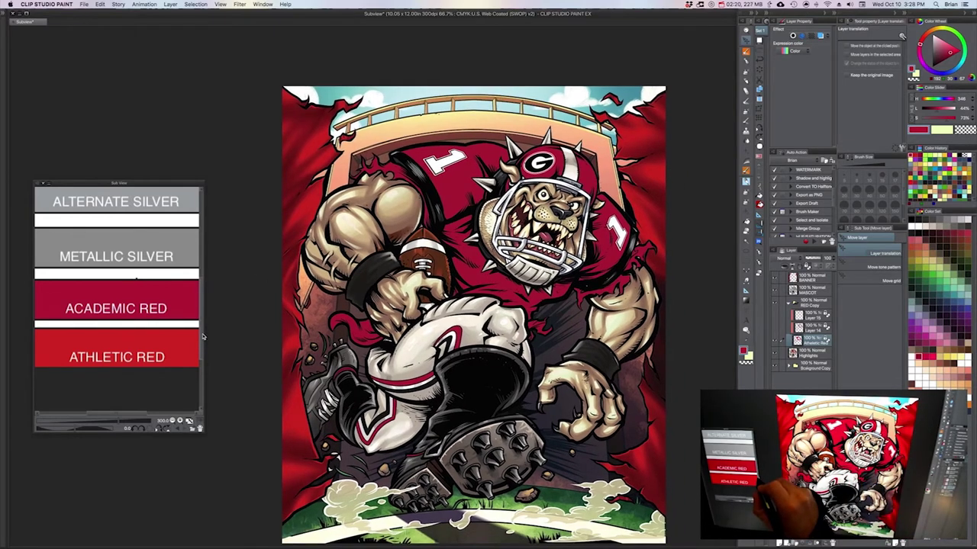
drag(203, 338, 203, 330)
scroll(203, 330, down, 1)
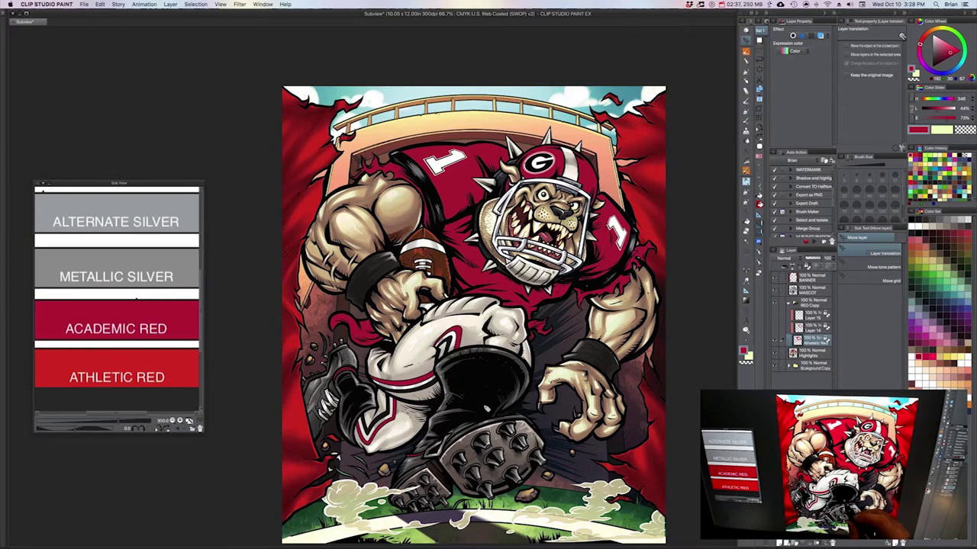
drag(501, 432, 497, 409)
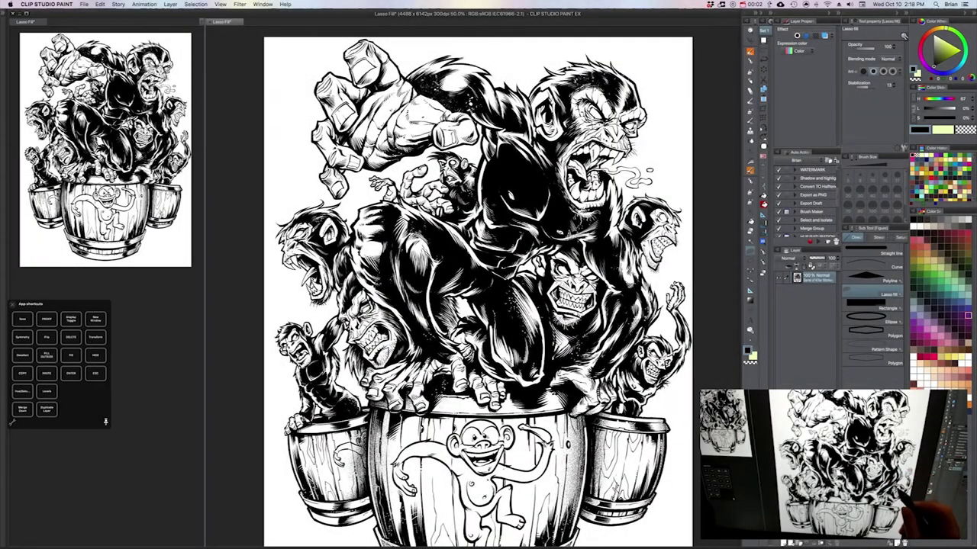
Set the Lasso fill tool's anti-aliasing to none and its stabilization to 7.
drag(587, 374, 576, 379)
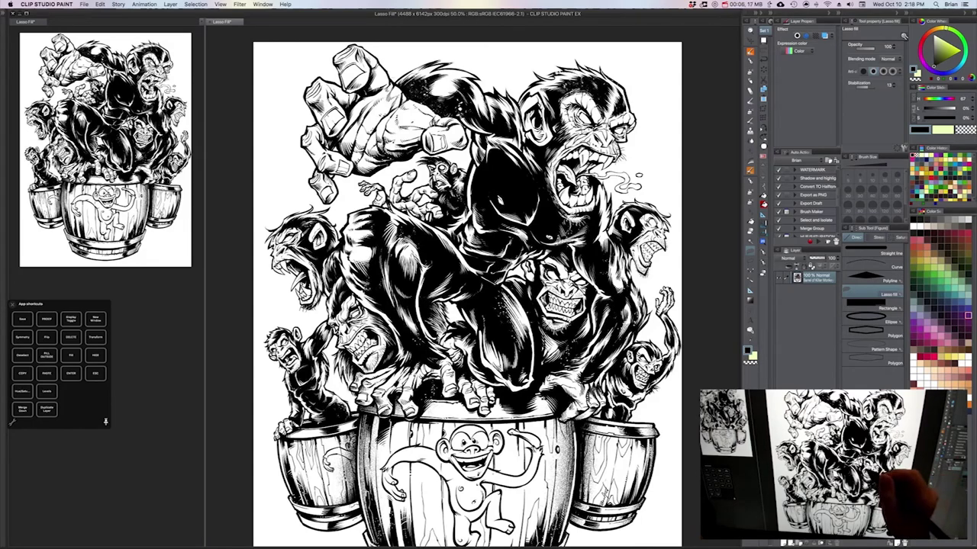
scroll(546, 278, up, 1)
drag(521, 298, 547, 383)
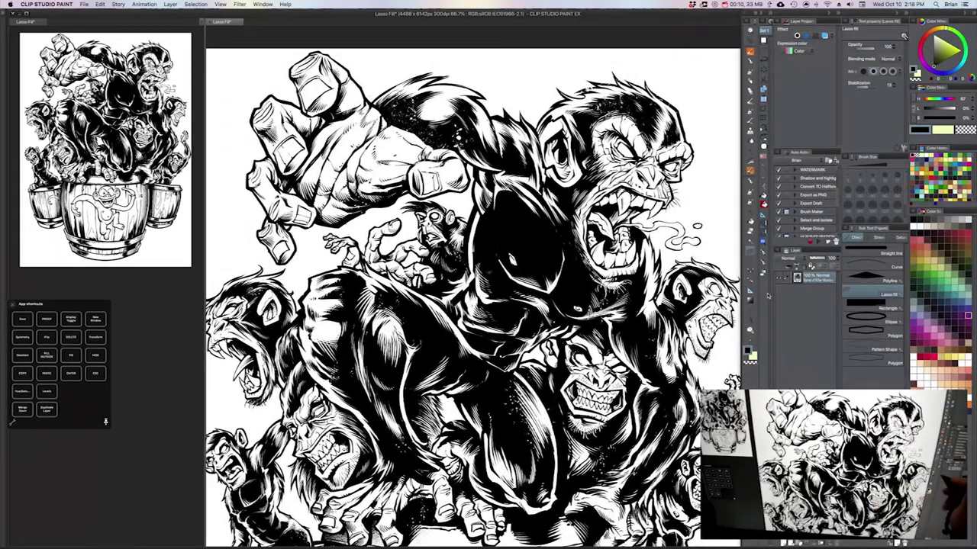
drag(840, 311, 788, 297)
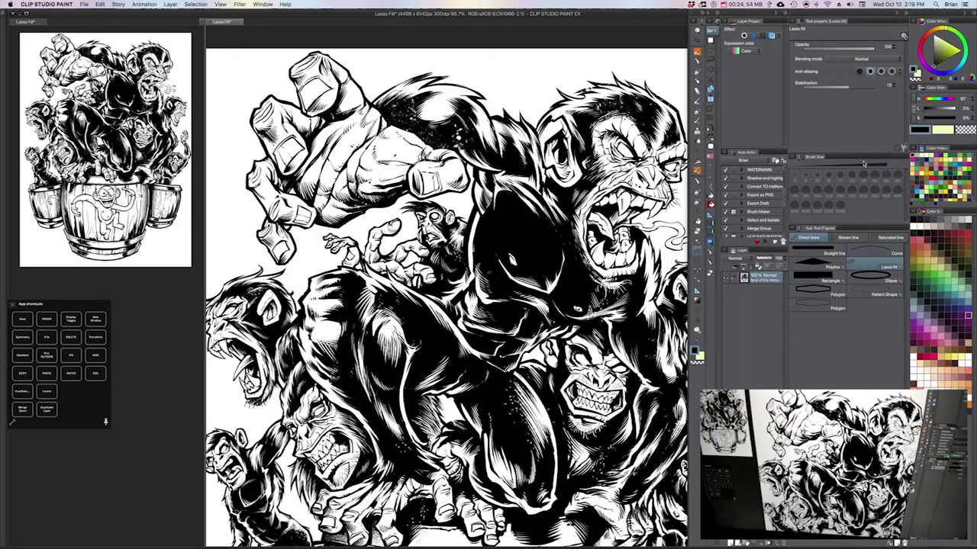
click(872, 59)
click(842, 67)
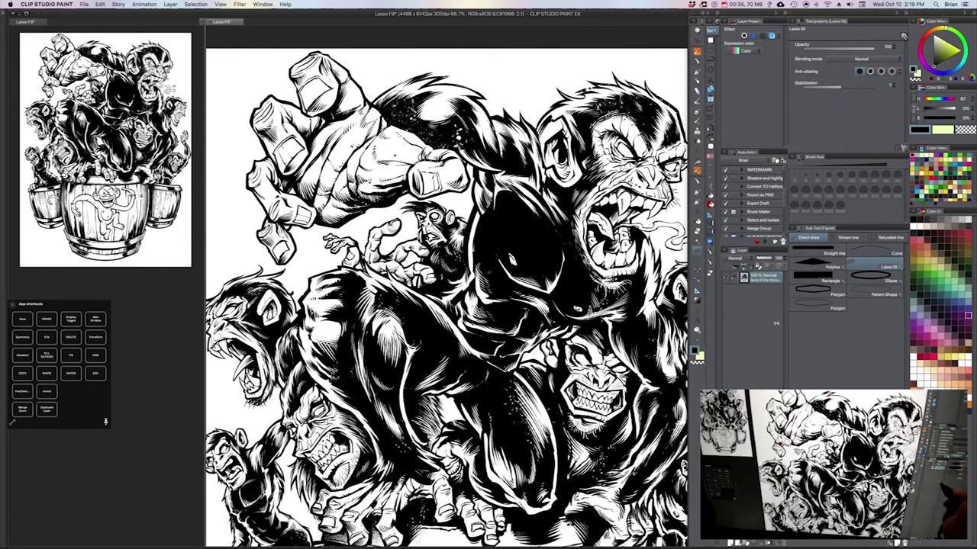
drag(726, 320, 779, 319)
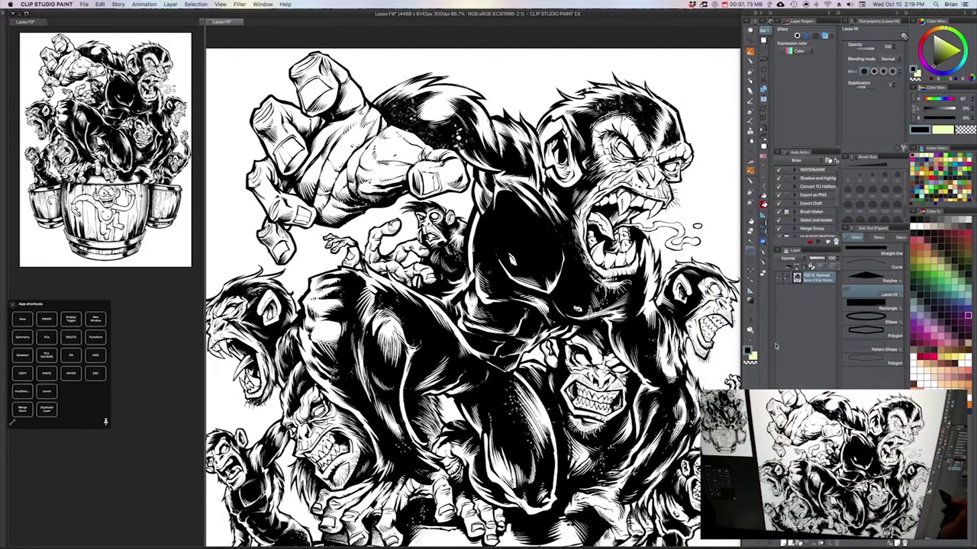
Examine the inked gorilla artwork, from the main gorilla's head to the full page with the barrels.
drag(699, 310, 633, 382)
scroll(579, 320, up, 1)
drag(579, 320, 605, 352)
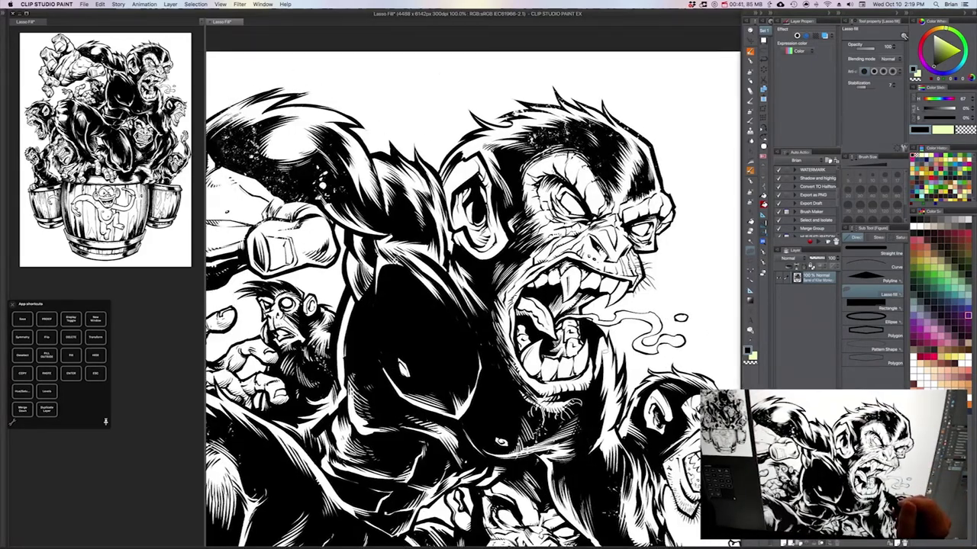
drag(497, 361, 512, 348)
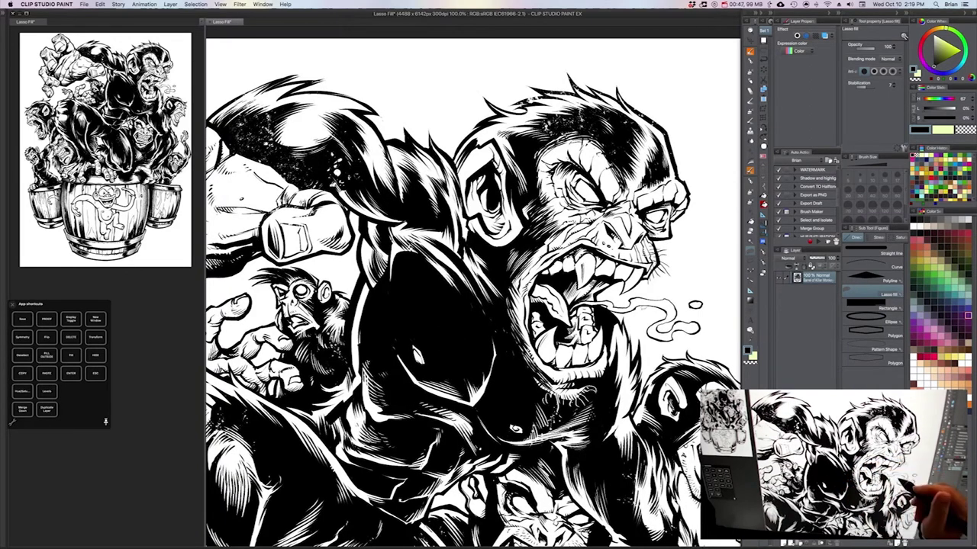
drag(616, 334, 626, 298)
scroll(643, 385, down, 2)
drag(642, 375, 622, 269)
drag(623, 354, 628, 319)
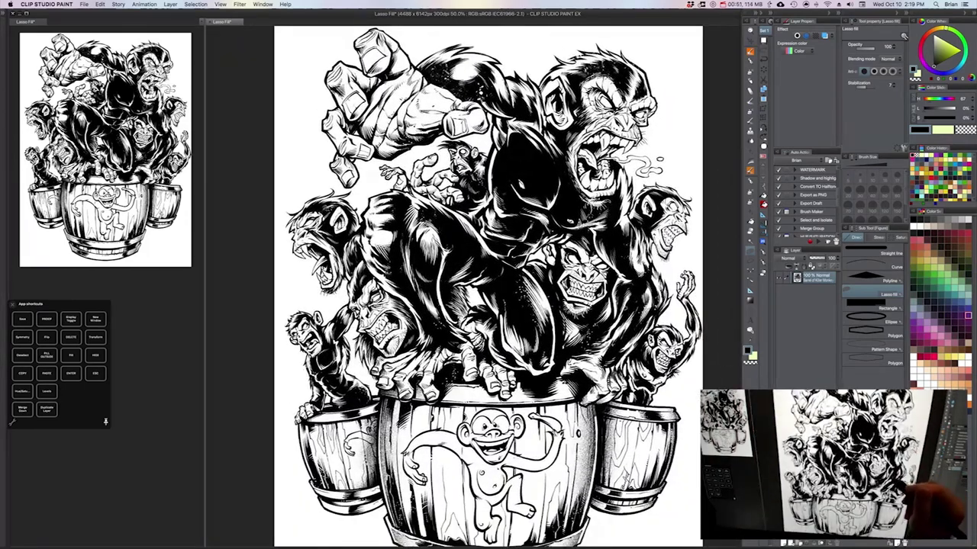
scroll(628, 319, down, 1)
mouse_move(642, 357)
mouse_down()
mouse_move(660, 337)
mouse_move(639, 353)
mouse_up()
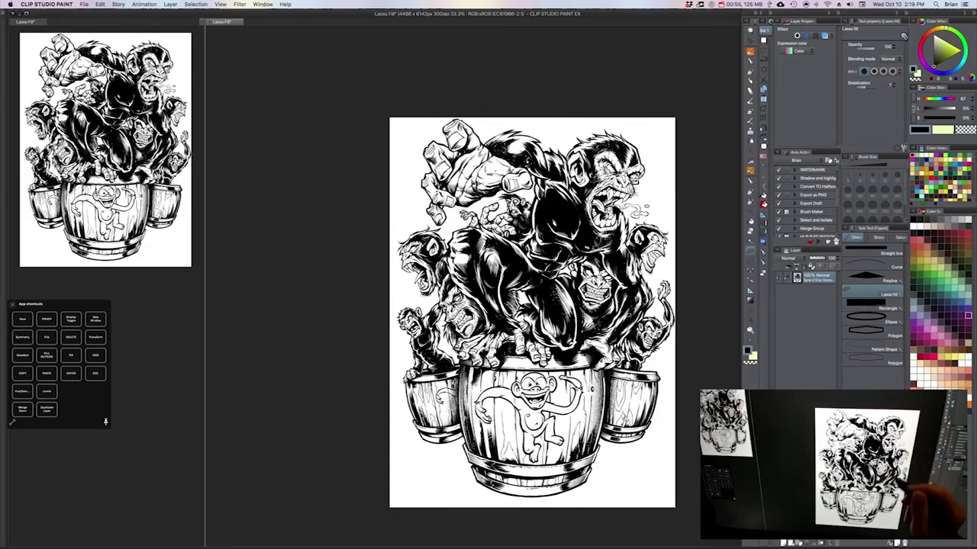
Cover the white hatching along the upper edge of the main gorilla's chest with black lasso-filled shapes.
scroll(578, 235, up, 1)
scroll(575, 226, up, 5)
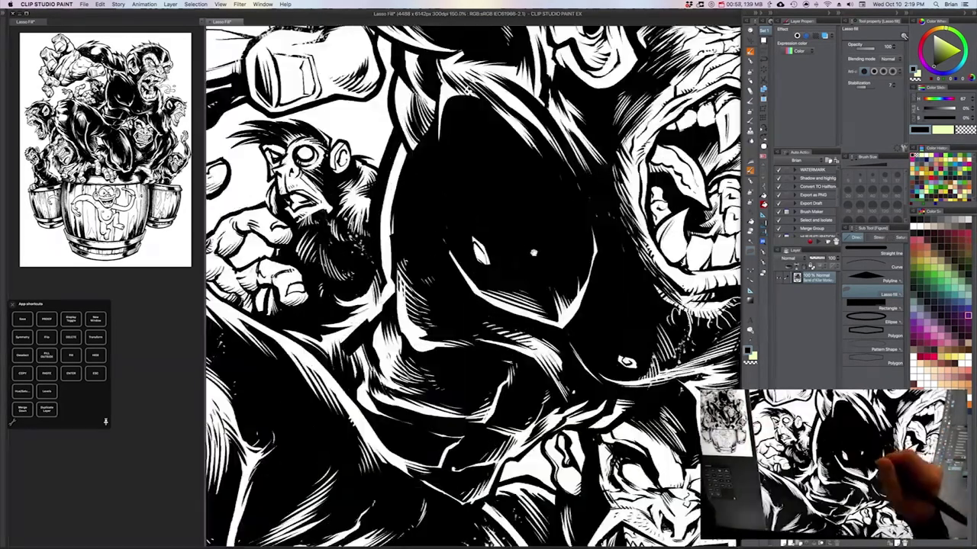
drag(534, 253, 550, 290)
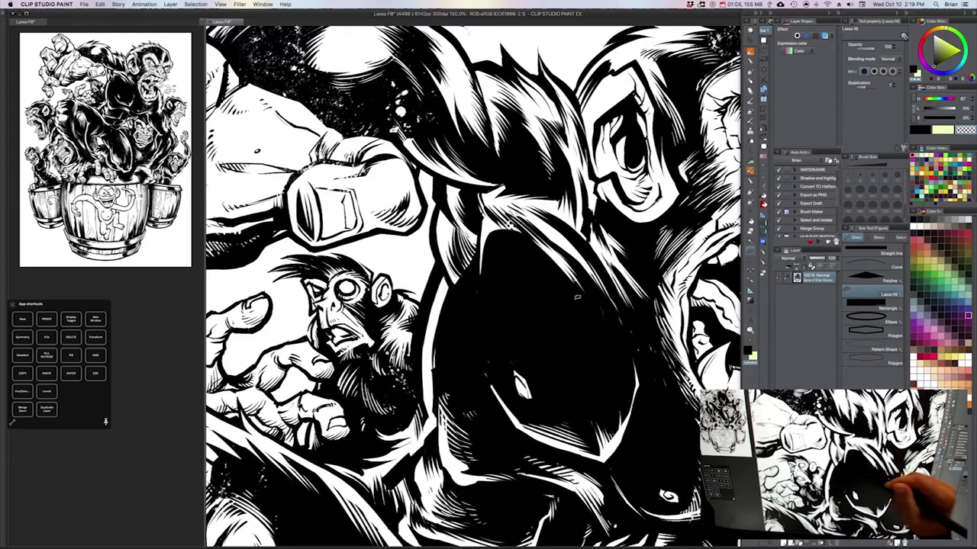
key(c)
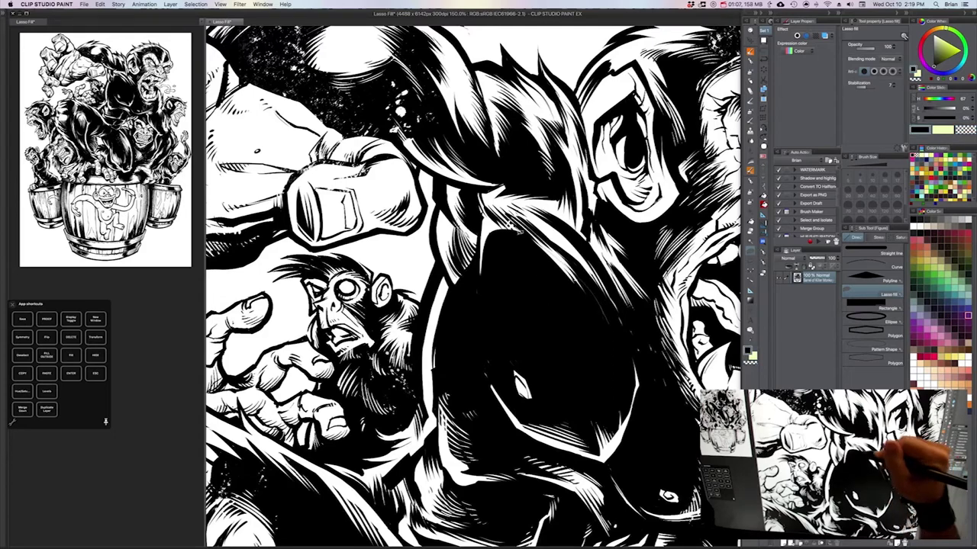
mouse_move(525, 235)
mouse_down()
mouse_move(489, 365)
mouse_move(510, 360)
mouse_move(591, 382)
mouse_move(610, 349)
mouse_up()
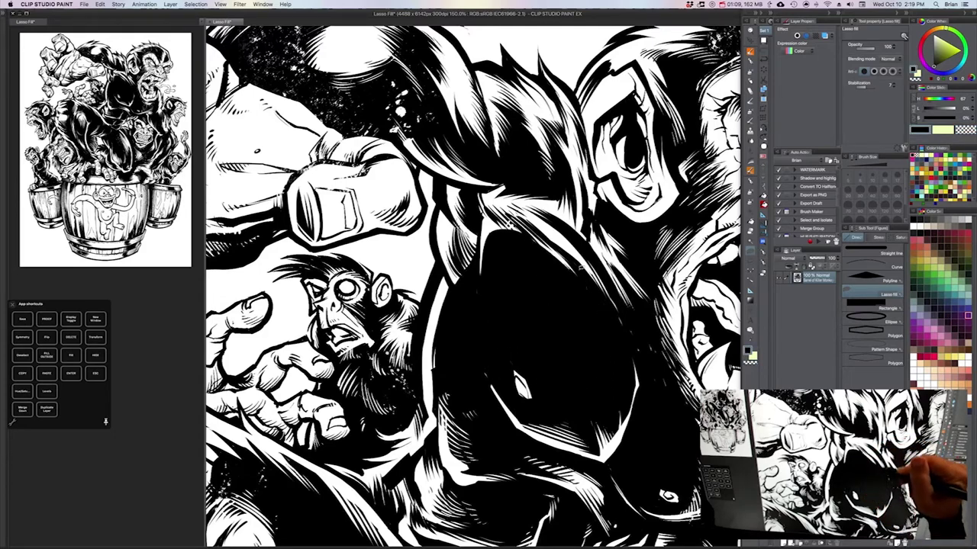
drag(551, 235, 628, 343)
drag(583, 255, 634, 340)
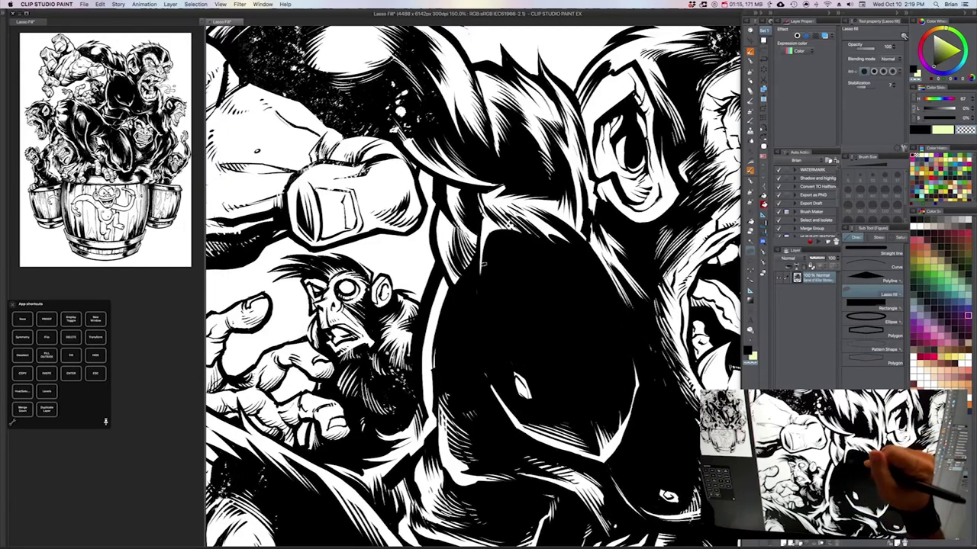
Cut a thin transparent sliver along the chest's edge, then add a white-filled layer beneath the line art and reselect the line art layer.
mouse_move(484, 236)
mouse_down()
mouse_move(488, 304)
mouse_move(490, 236)
mouse_up()
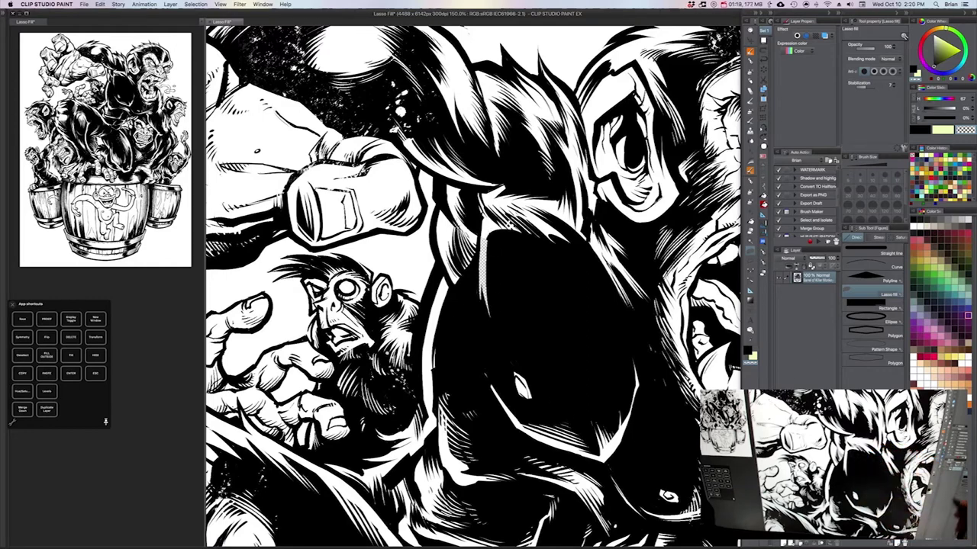
click(785, 543)
drag(806, 281, 812, 298)
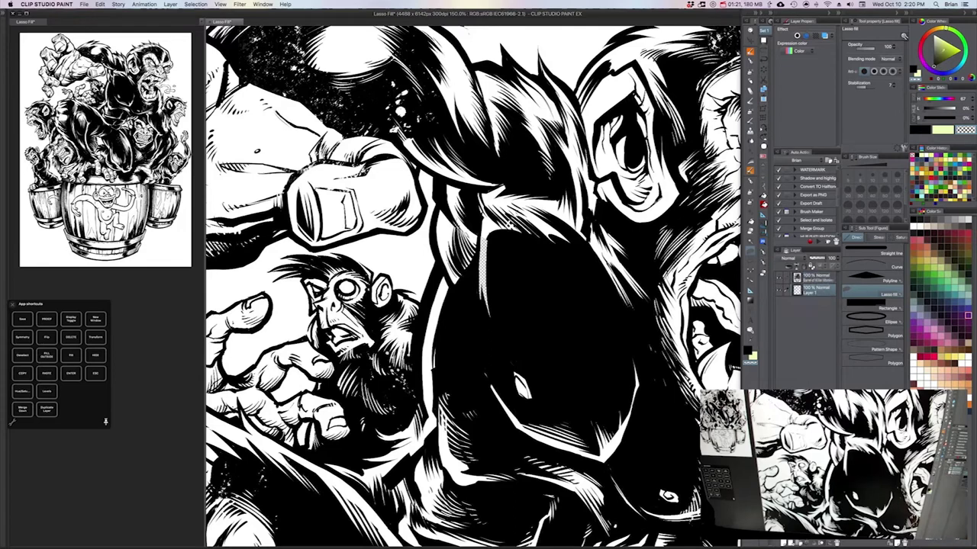
drag(936, 39, 905, 16)
key(alt+Delete)
click(811, 279)
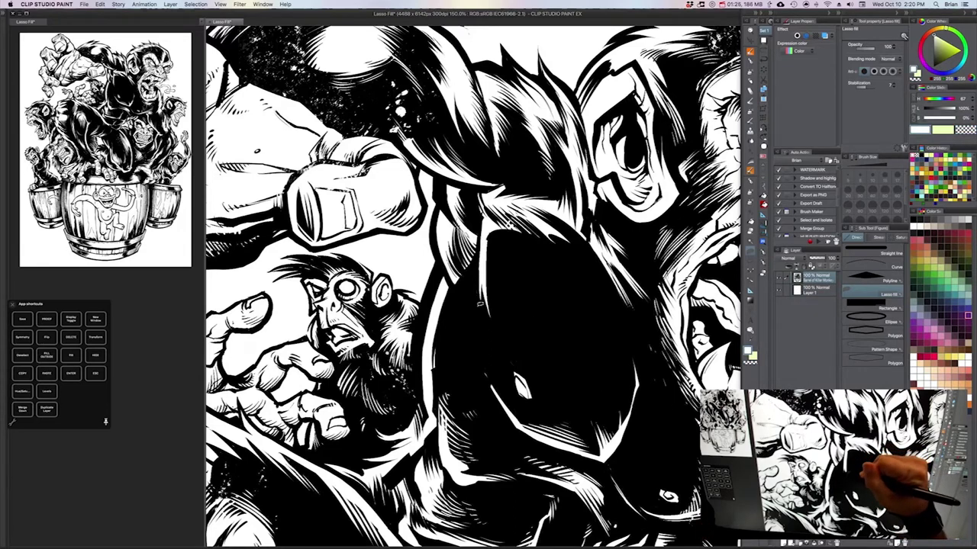
Lasso-fill white highlight slivers along the main gorilla's chest edge and beside its armpit.
mouse_move(481, 306)
mouse_down()
mouse_move(476, 273)
mouse_move(471, 322)
mouse_move(495, 361)
mouse_move(481, 318)
mouse_move(465, 329)
mouse_up()
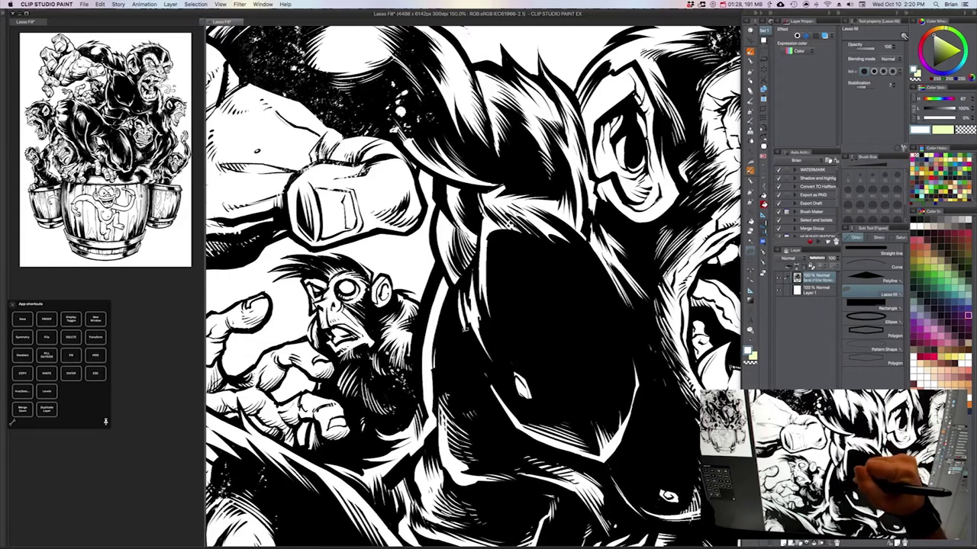
mouse_move(492, 232)
mouse_down()
mouse_move(489, 268)
mouse_move(499, 231)
mouse_up()
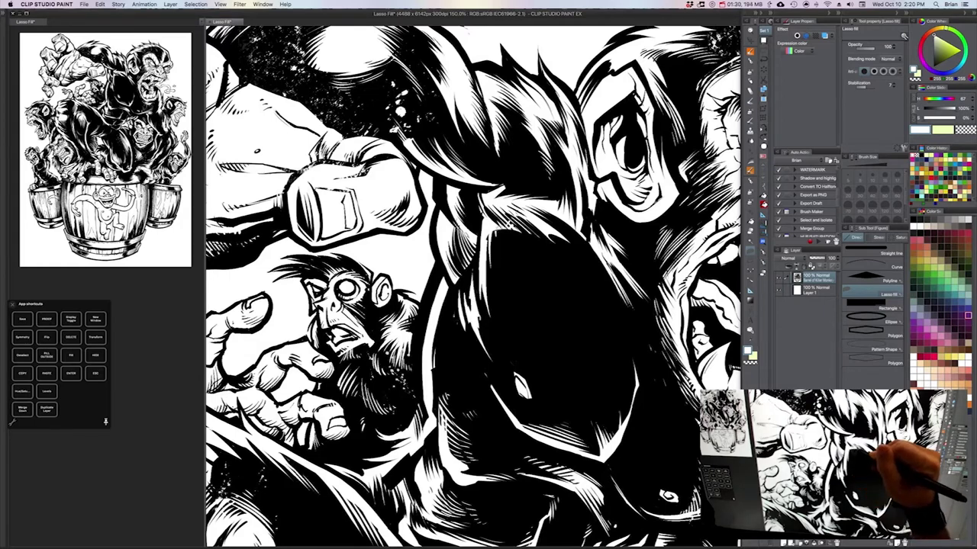
mouse_move(447, 294)
mouse_down()
mouse_move(438, 324)
mouse_move(457, 293)
mouse_move(449, 307)
mouse_up()
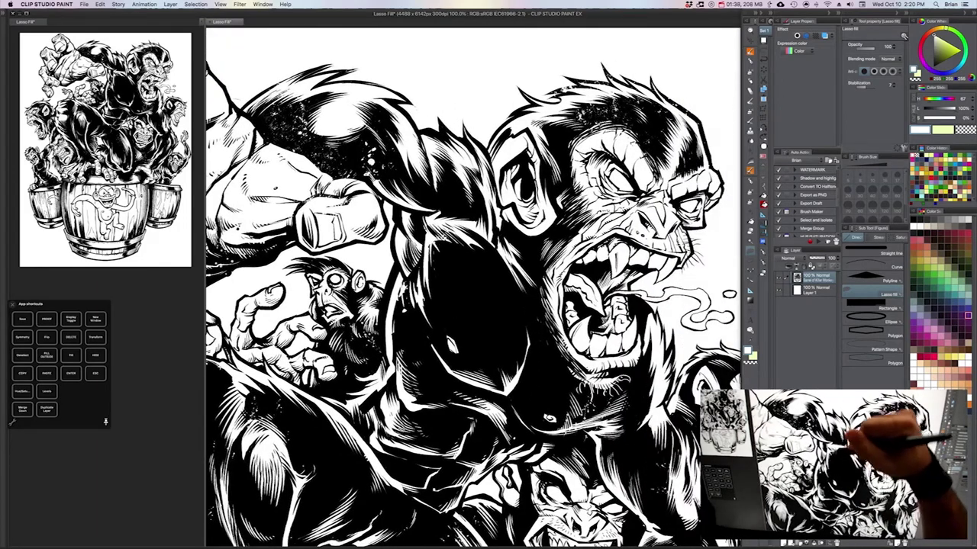
mouse_move(475, 247)
mouse_down()
mouse_move(488, 263)
mouse_move(479, 253)
mouse_up()
drag(499, 268, 490, 250)
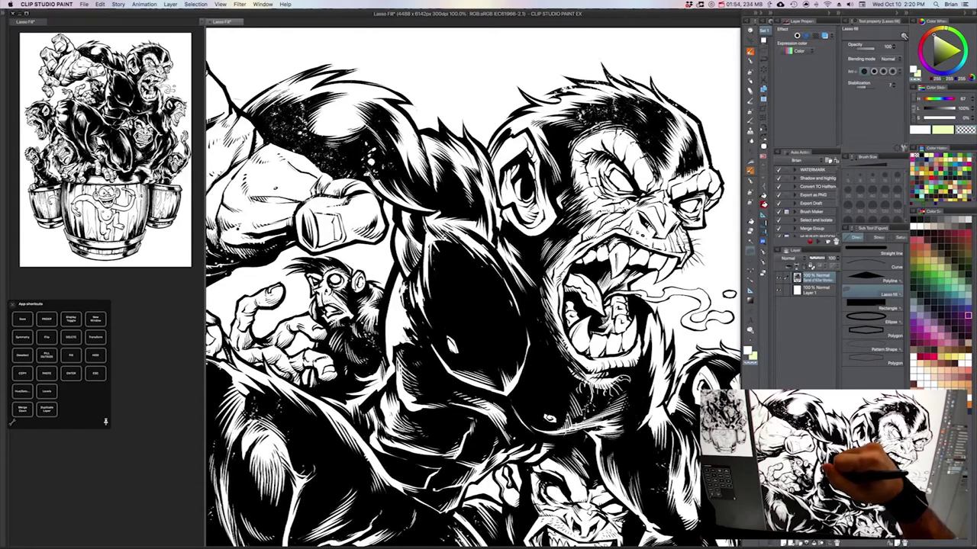
drag(400, 328, 407, 333)
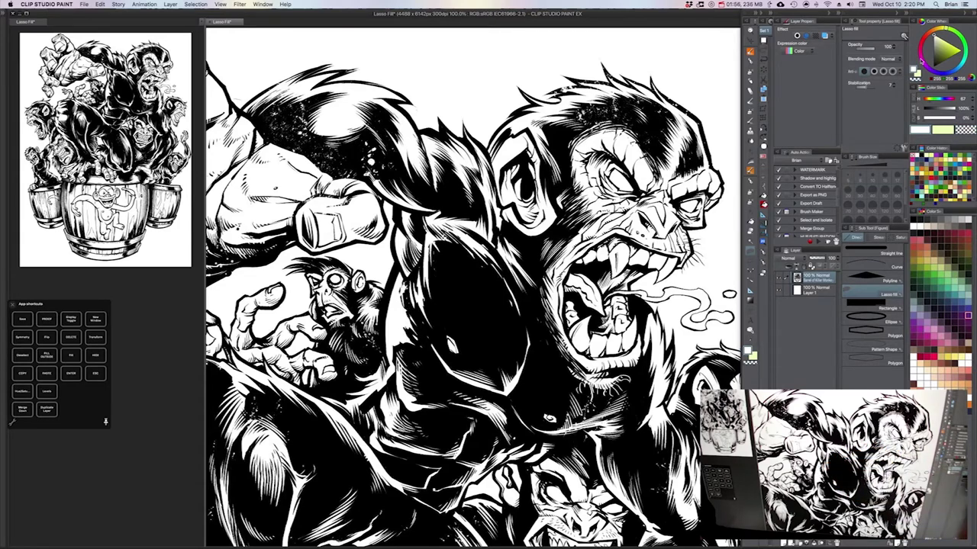
Touch up the highlight beside the armpit in black and cut small texture flecks into the top of the chest.
key(x)
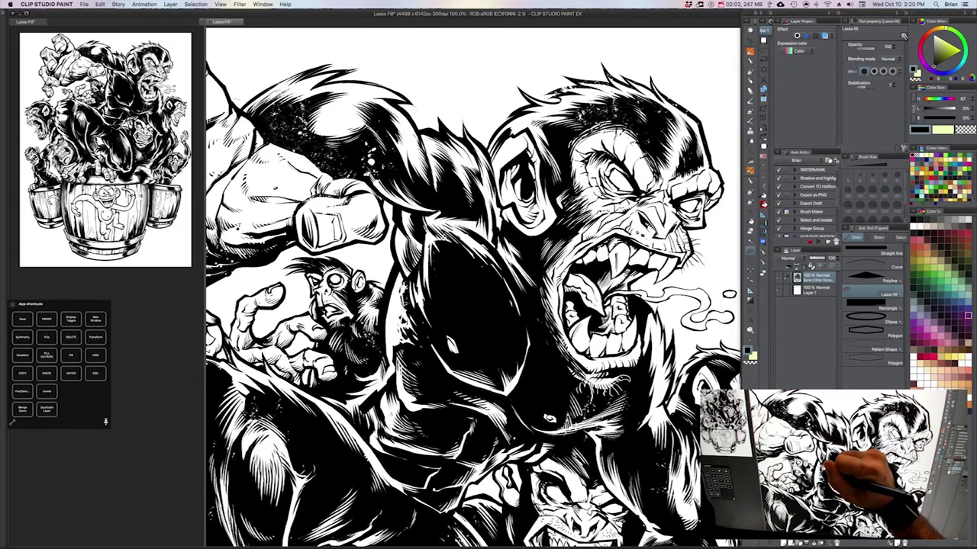
drag(405, 302, 399, 309)
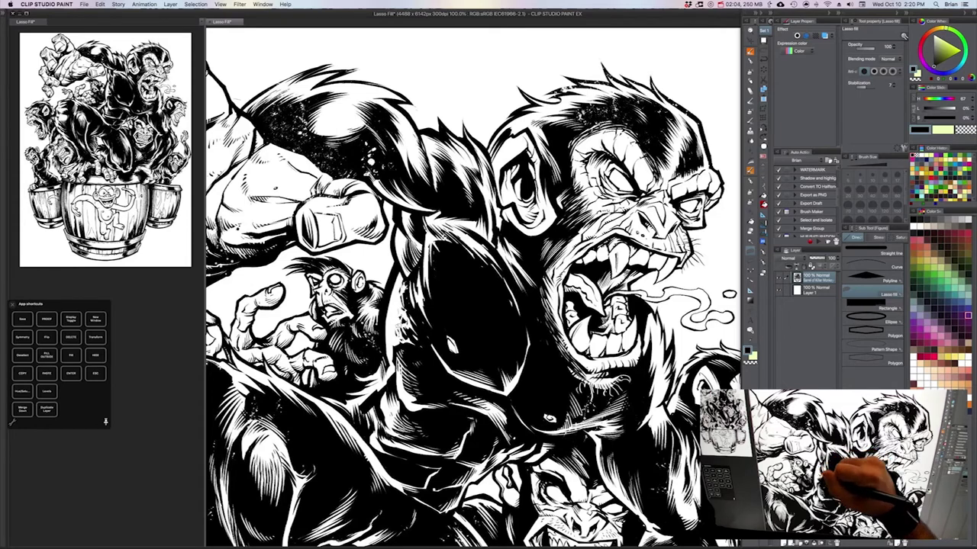
drag(477, 335, 485, 323)
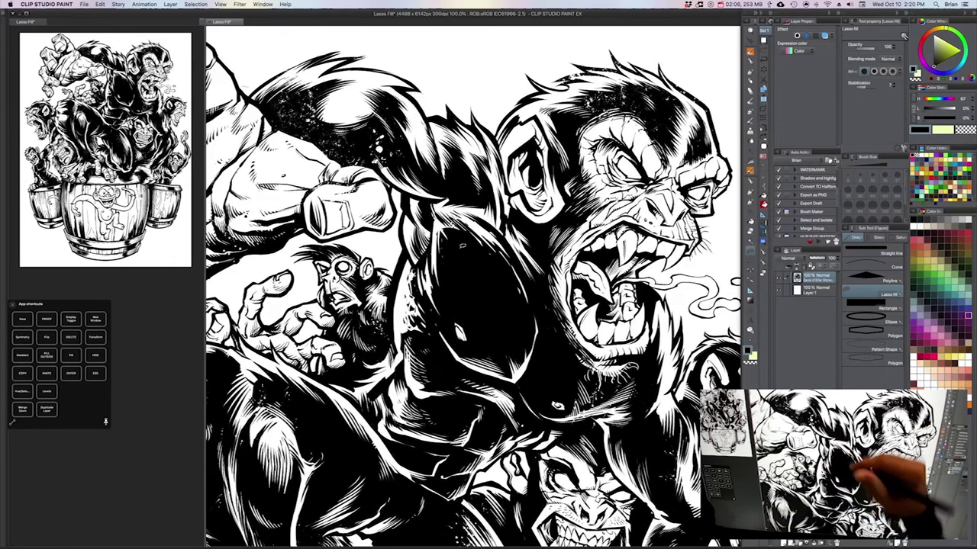
key(c)
mouse_move(449, 230)
mouse_down()
mouse_move(461, 237)
mouse_move(473, 220)
mouse_up()
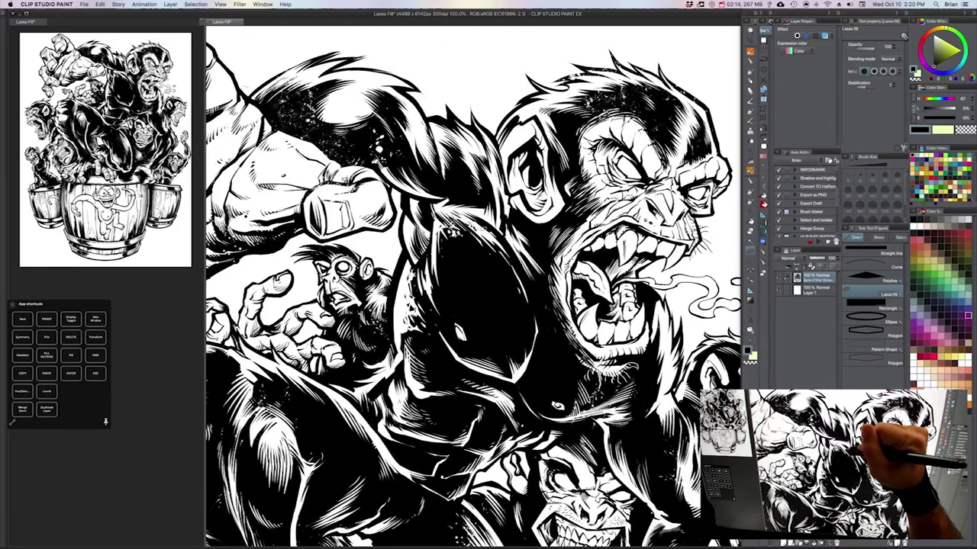
key(c)
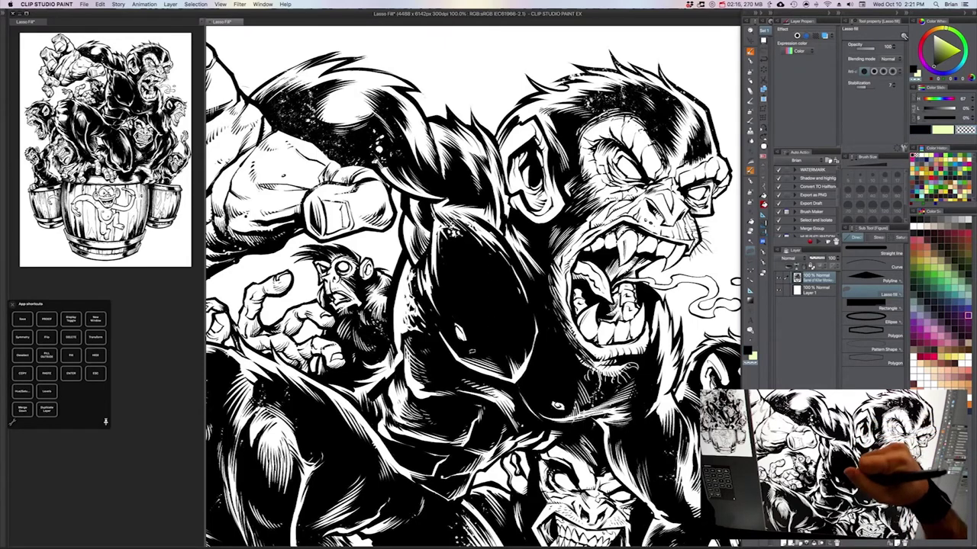
drag(473, 353, 480, 355)
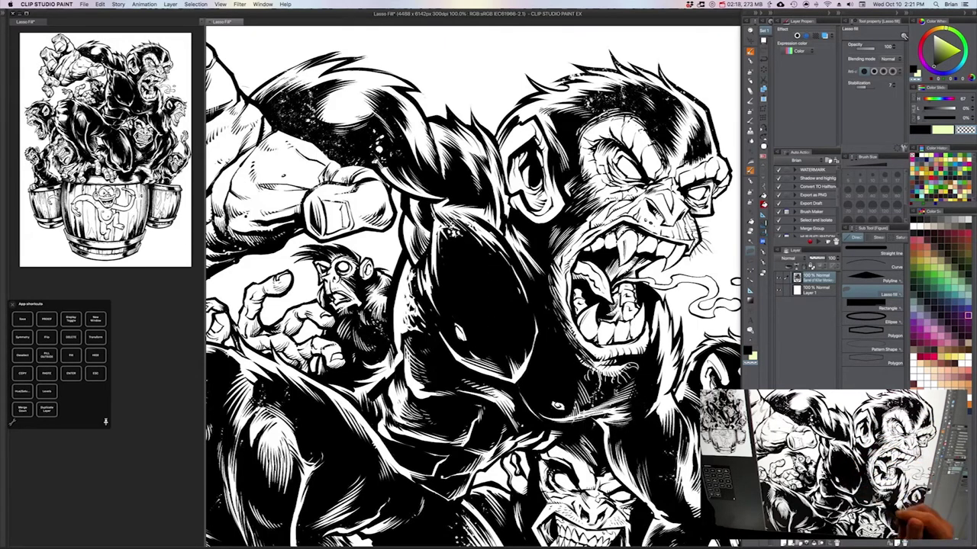
Lasso-fill a small black arm with a clawed hand rising behind the main gorilla's shoulder beside its ear, and cut out its details.
scroll(512, 228, down, 2)
drag(641, 396, 627, 418)
key(c)
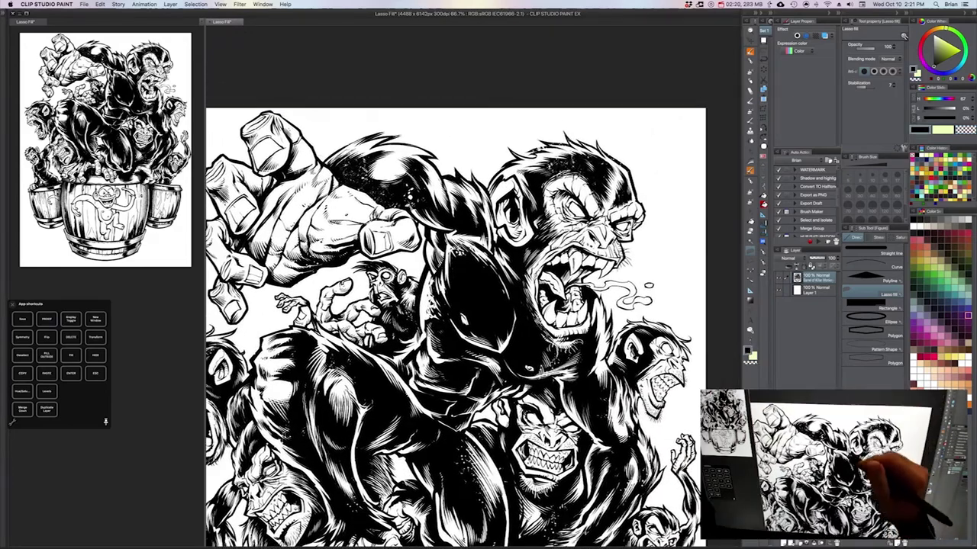
mouse_move(491, 143)
mouse_down()
mouse_move(528, 254)
mouse_move(498, 227)
mouse_up()
key(super+plus)
key(super+plus)
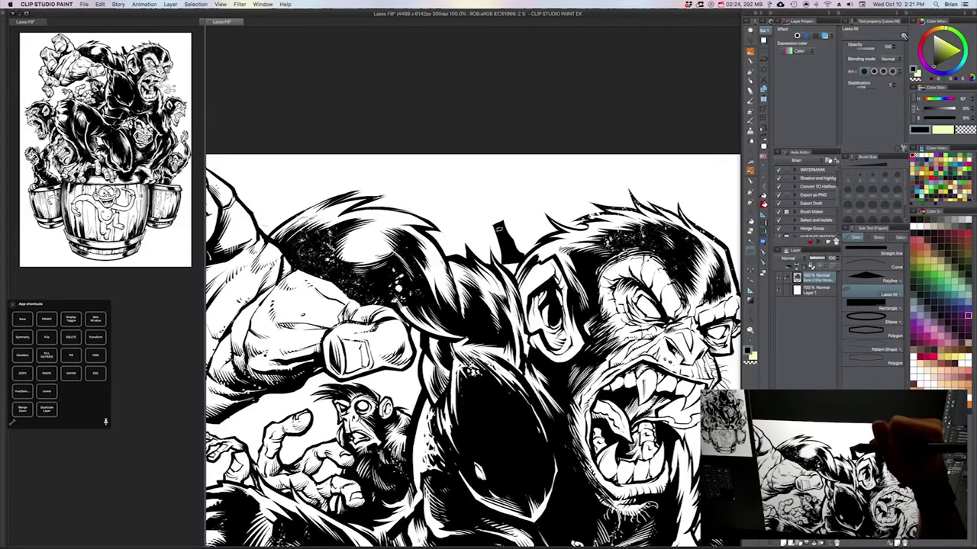
drag(507, 267, 522, 261)
mouse_move(495, 226)
mouse_down()
mouse_move(489, 204)
mouse_move(488, 188)
mouse_move(475, 195)
mouse_move(492, 196)
mouse_move(488, 181)
mouse_move(504, 202)
mouse_up()
key(c)
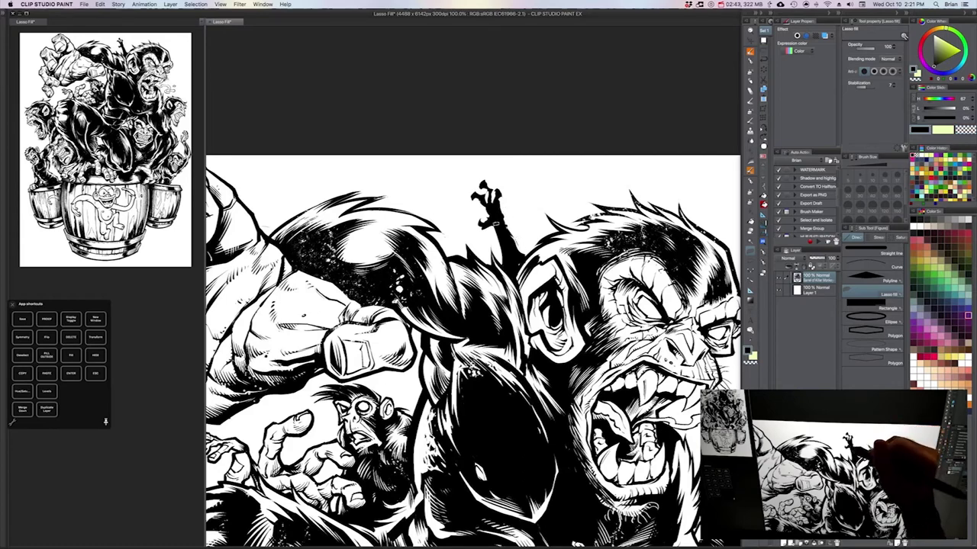
scroll(570, 281, down, 2)
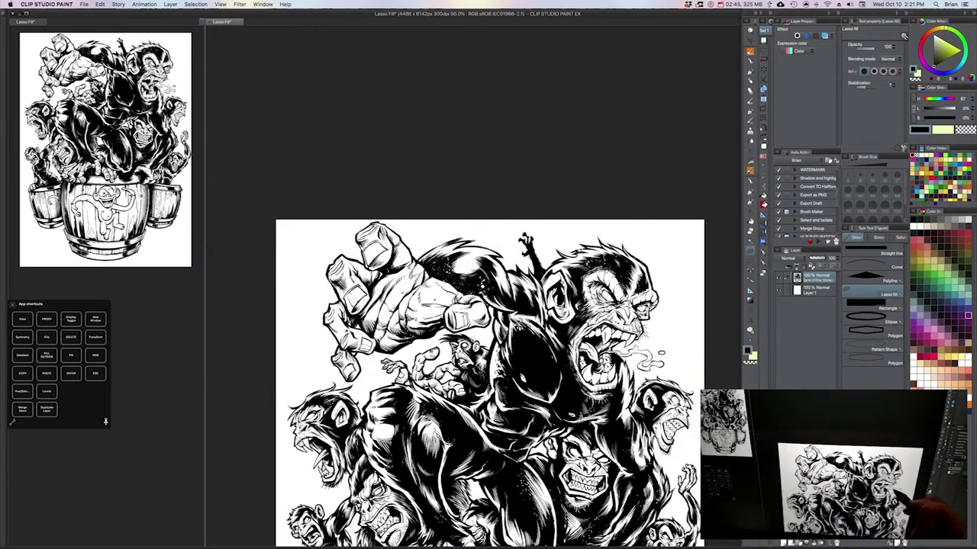
drag(640, 396, 628, 372)
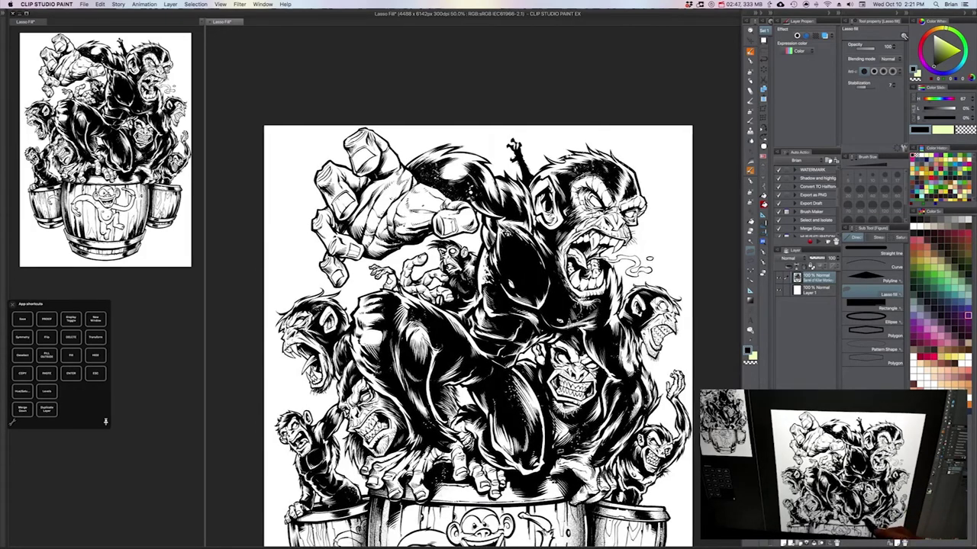
Draw a tall solid black rectangle with the Rectangle tool in the white space beside the main gorilla's head.
click(868, 305)
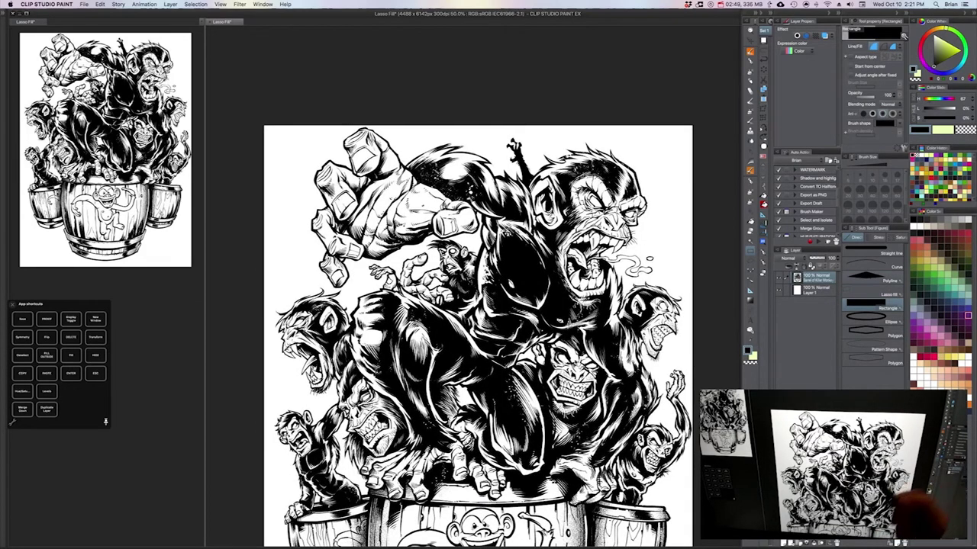
key(super+plus)
drag(650, 196, 614, 277)
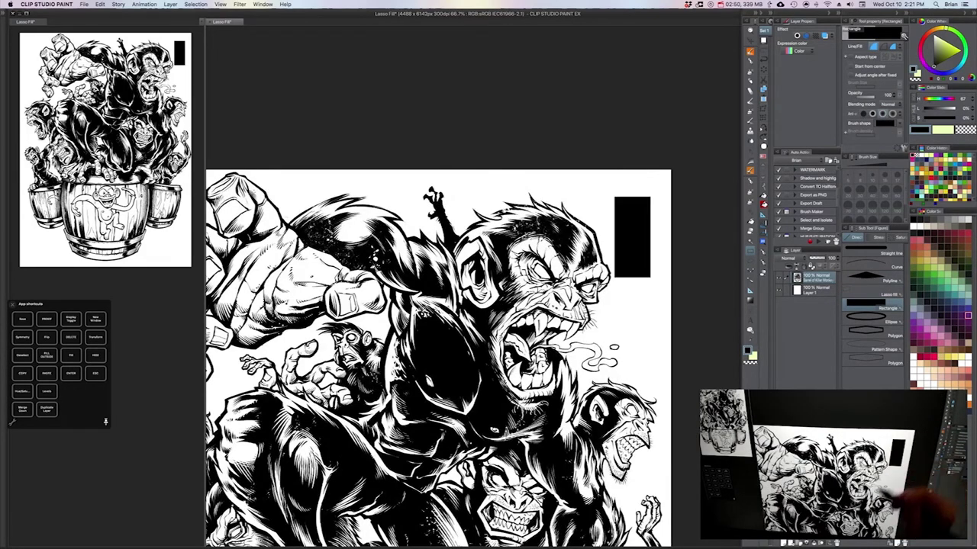
Switch the Figure sub tool from Rectangle back to Lasso fill.
click(877, 292)
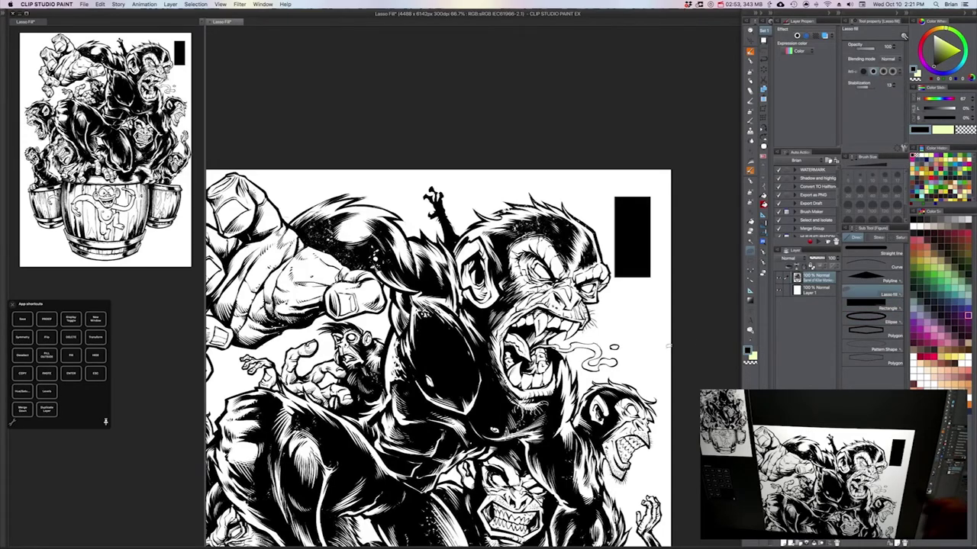
drag(645, 373, 646, 393)
key(super+minus)
key(super+minus)
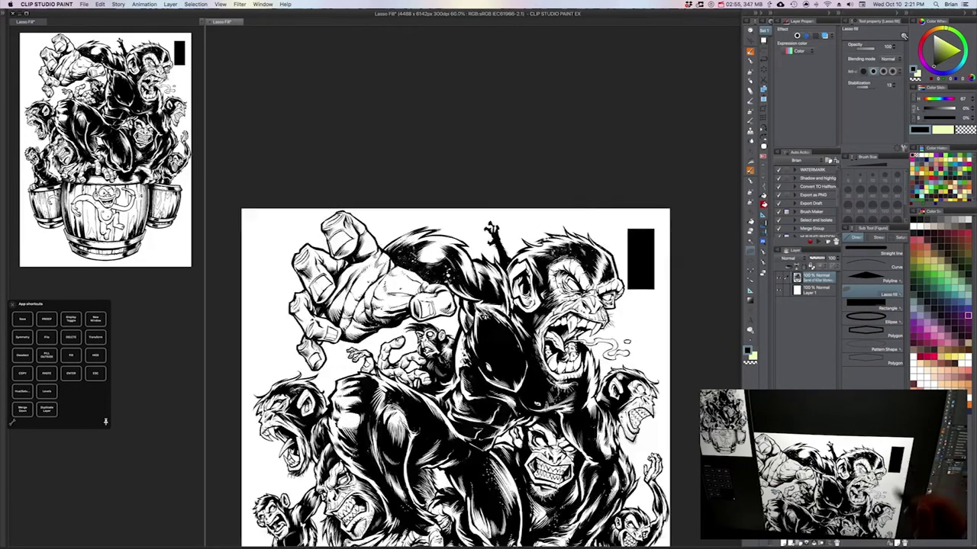
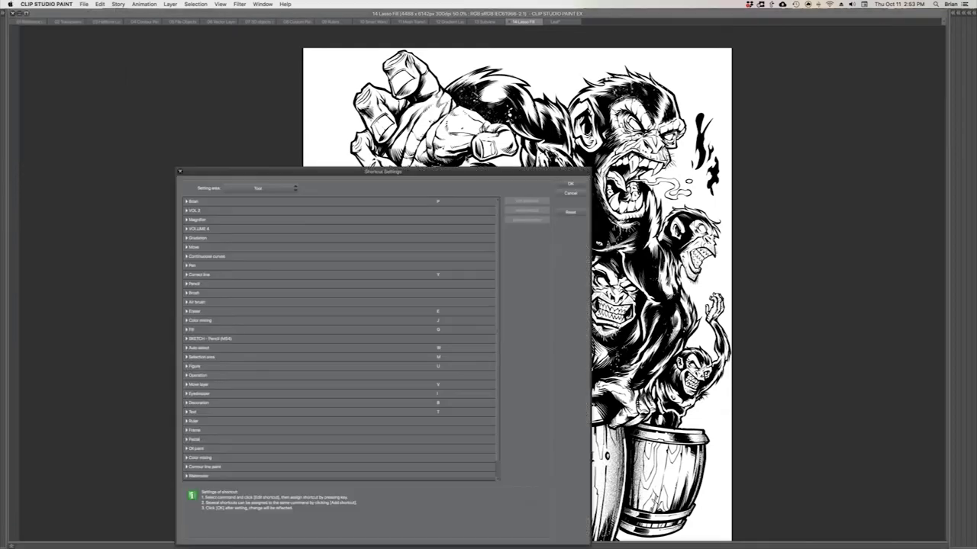
drag(381, 171, 556, 36)
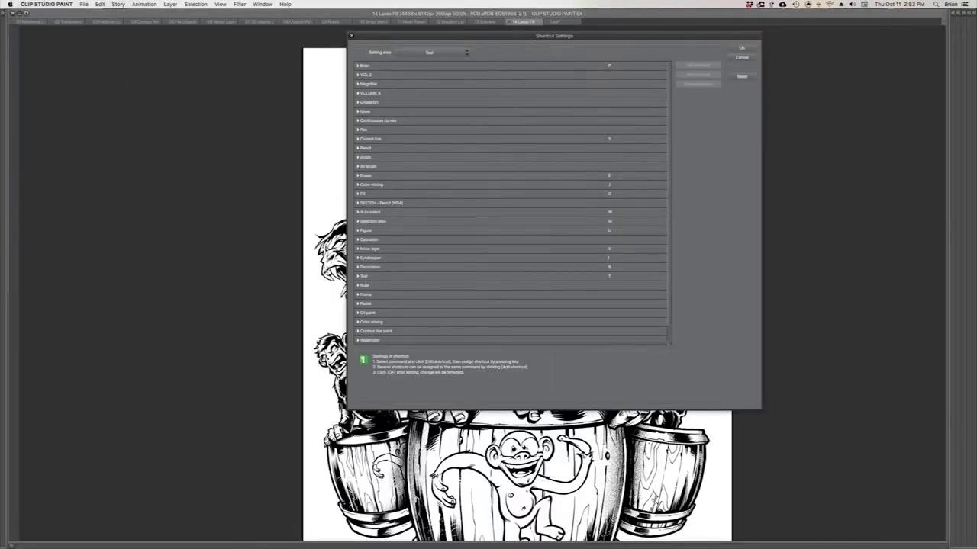
drag(759, 410, 802, 427)
click(395, 84)
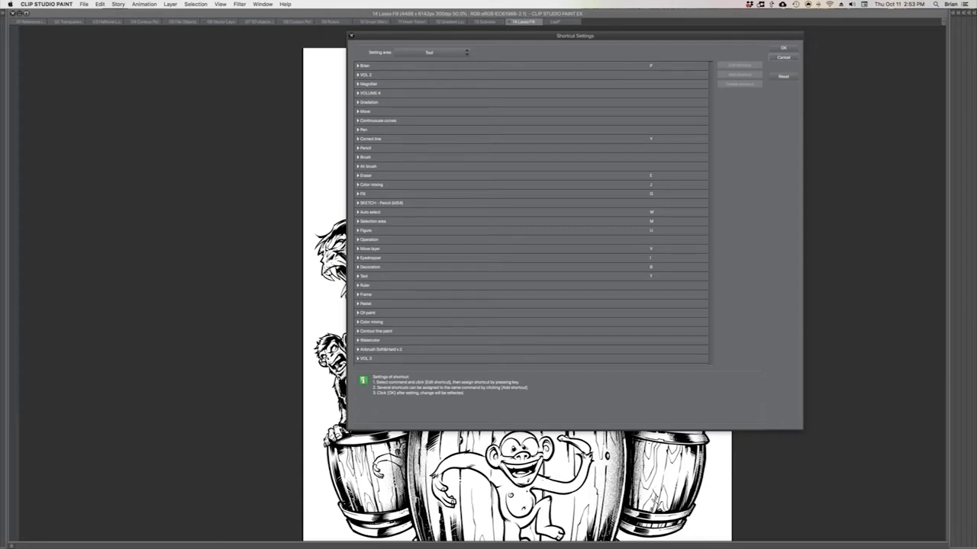
click(784, 58)
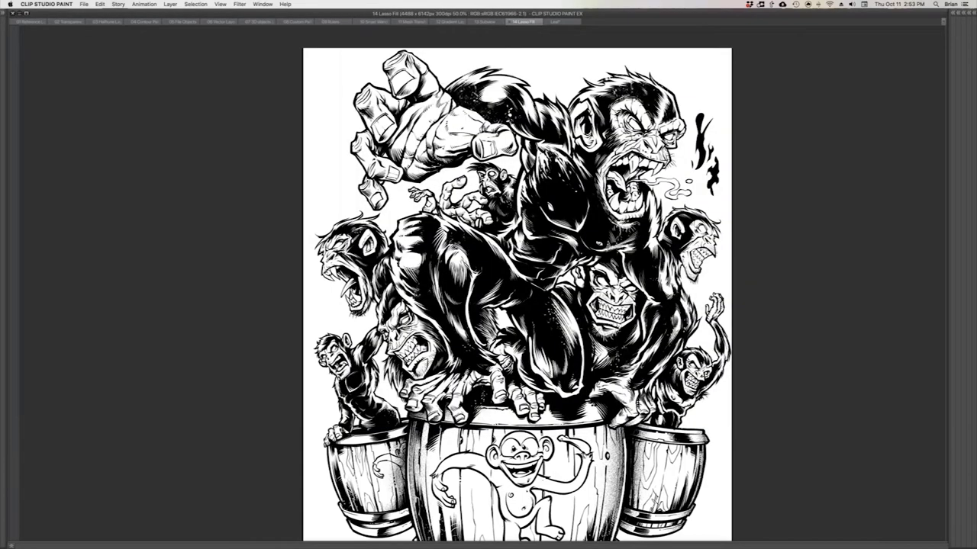
Open Shortcut Settings and review the shortcuts in the Option and Auto Action setting areas.
click(46, 4)
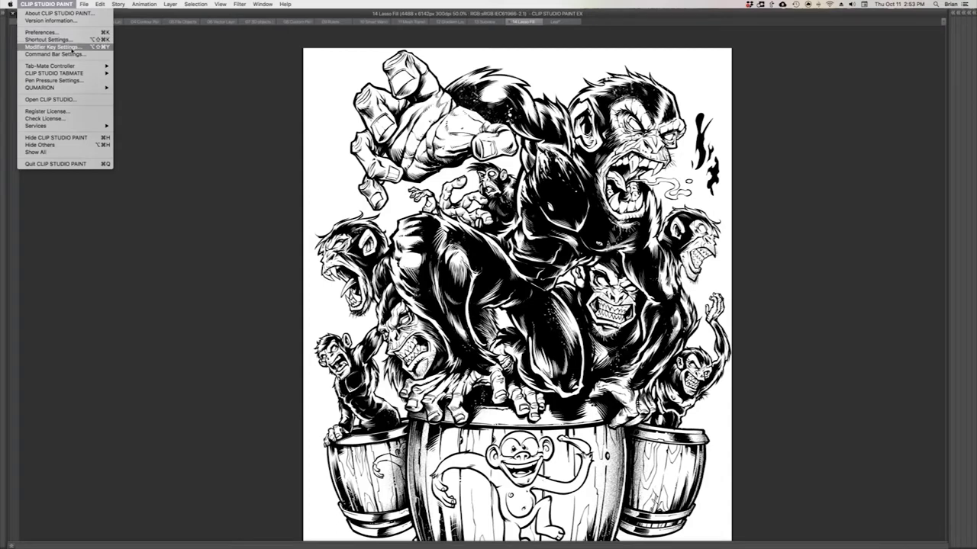
click(75, 40)
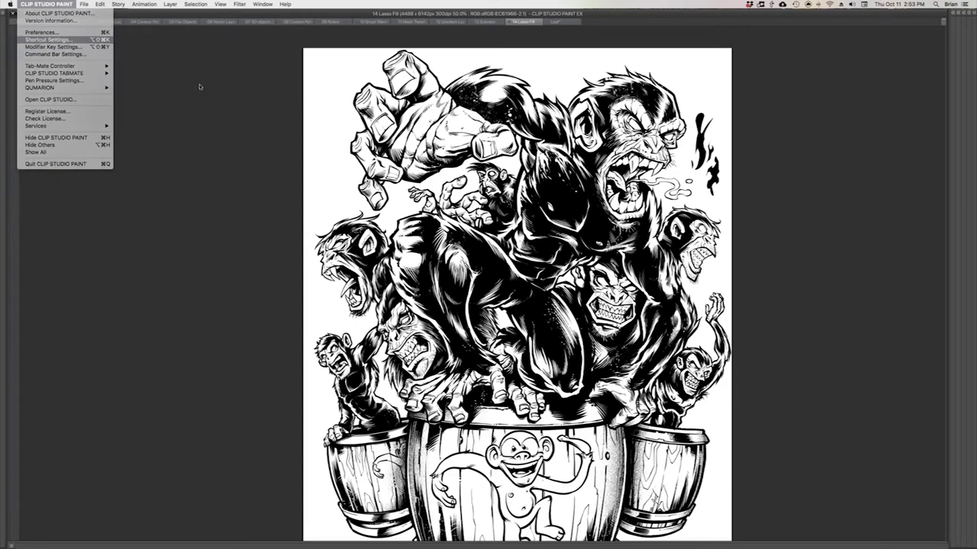
key(Return)
click(429, 52)
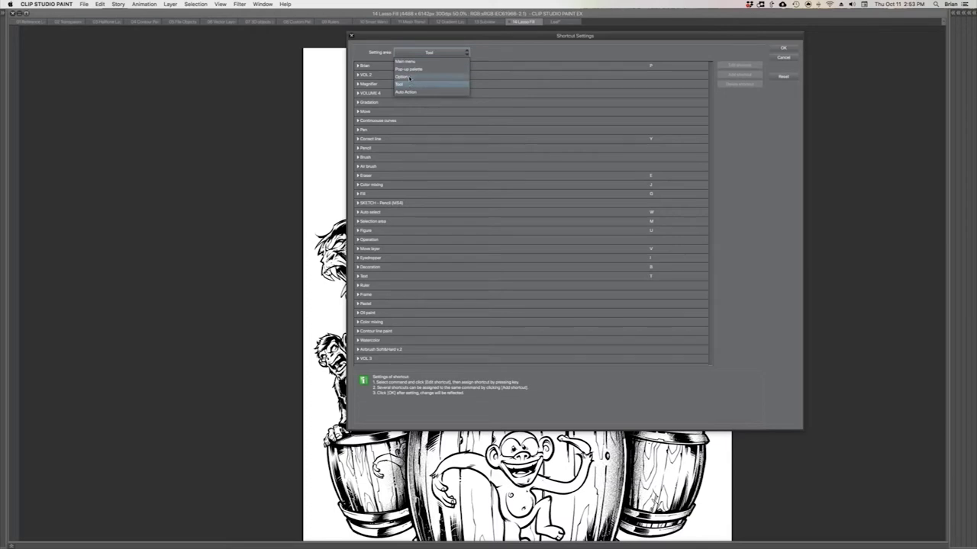
click(410, 77)
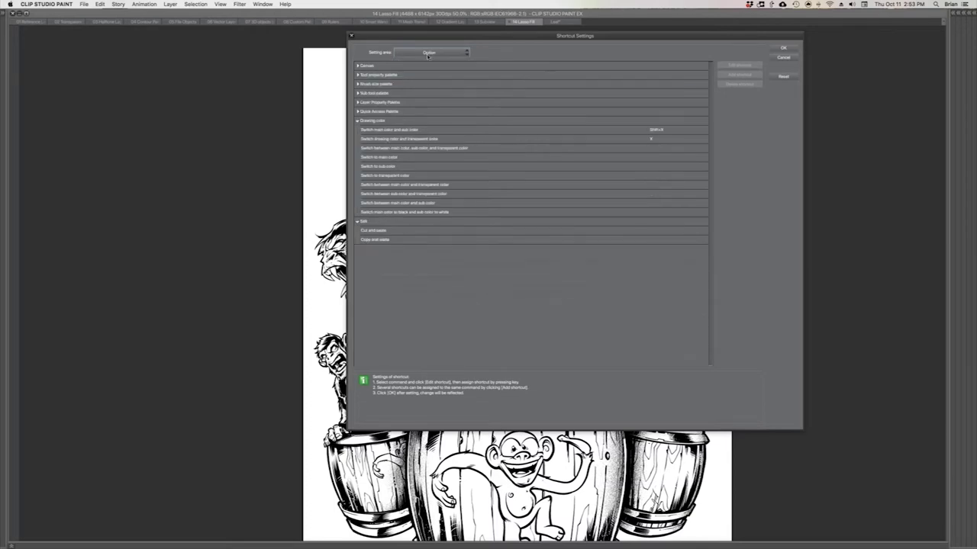
click(427, 52)
click(421, 93)
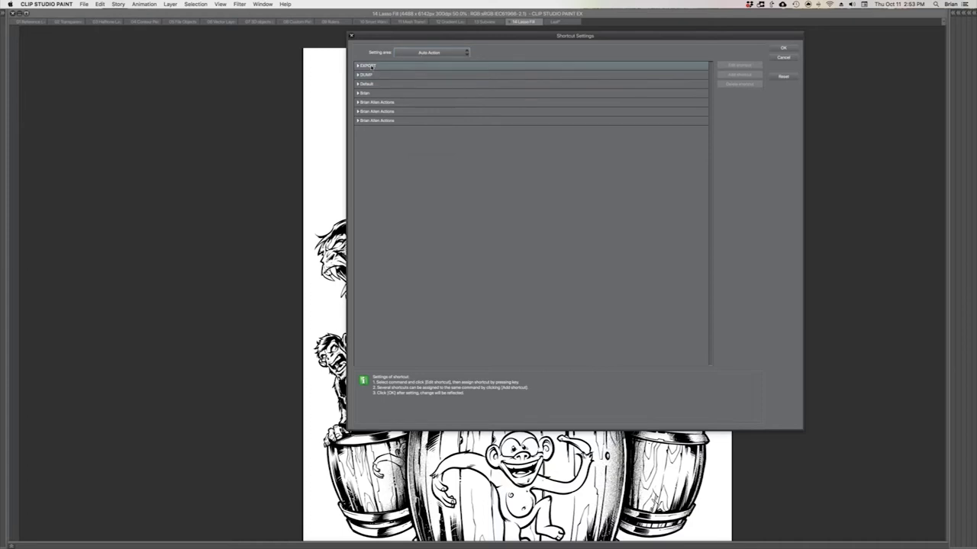
Review the shortcuts in the Main menu and Tool setting areas, and return to the Option area.
click(427, 52)
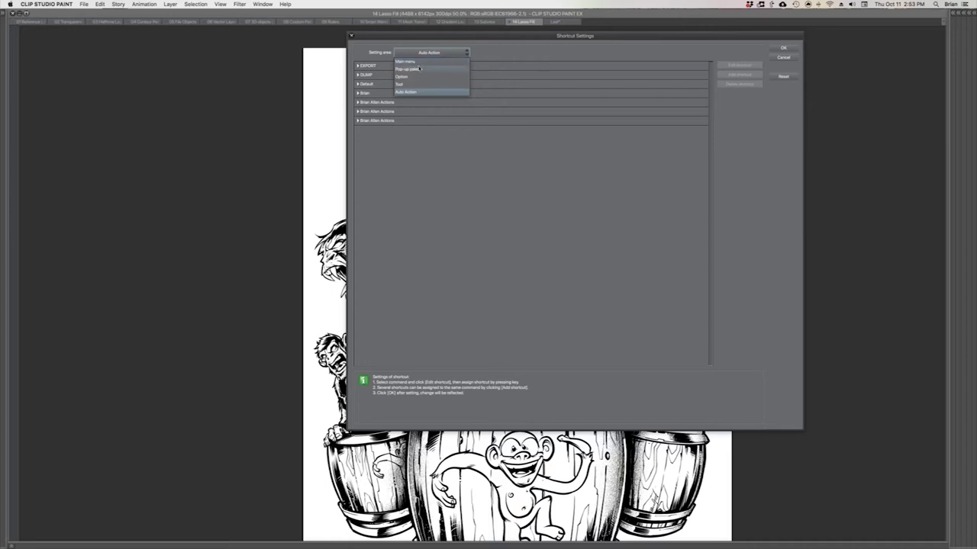
click(407, 61)
click(427, 52)
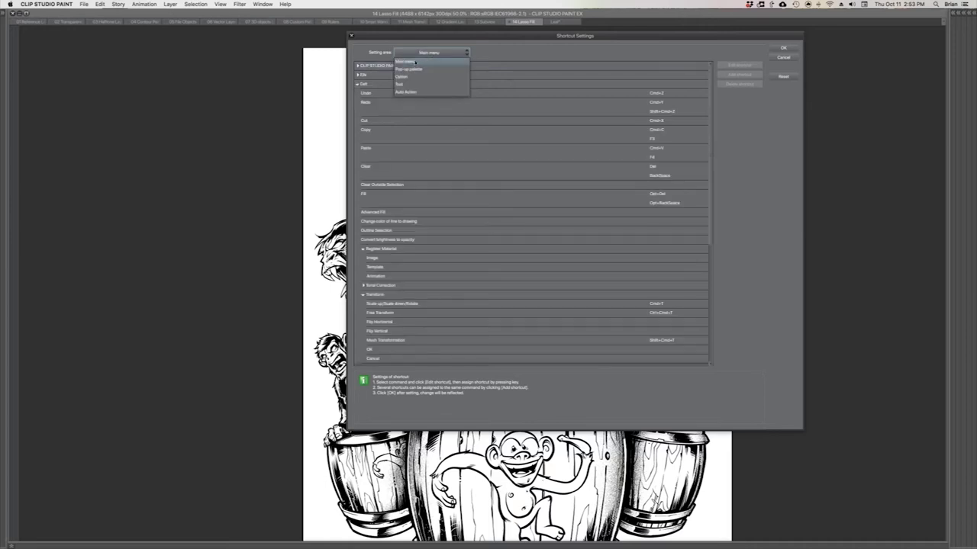
click(407, 84)
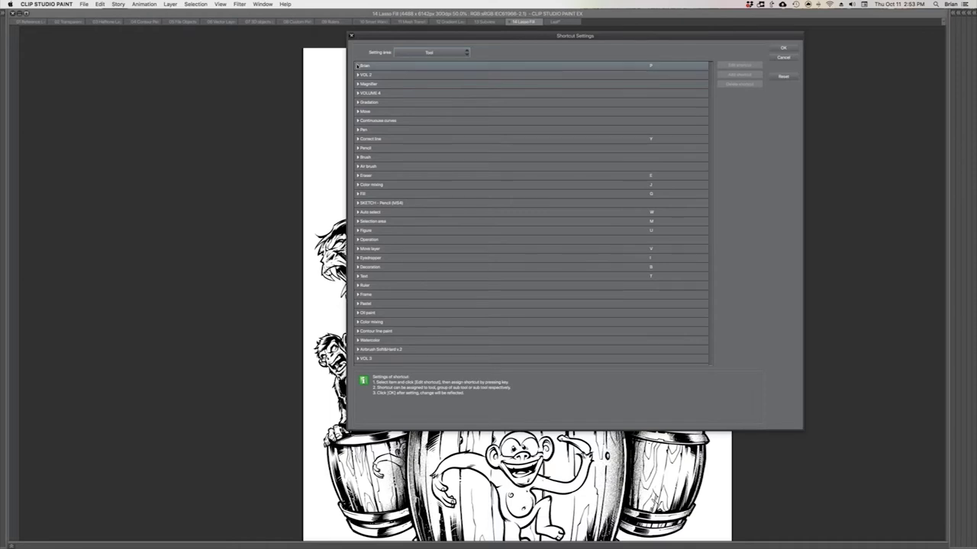
click(455, 56)
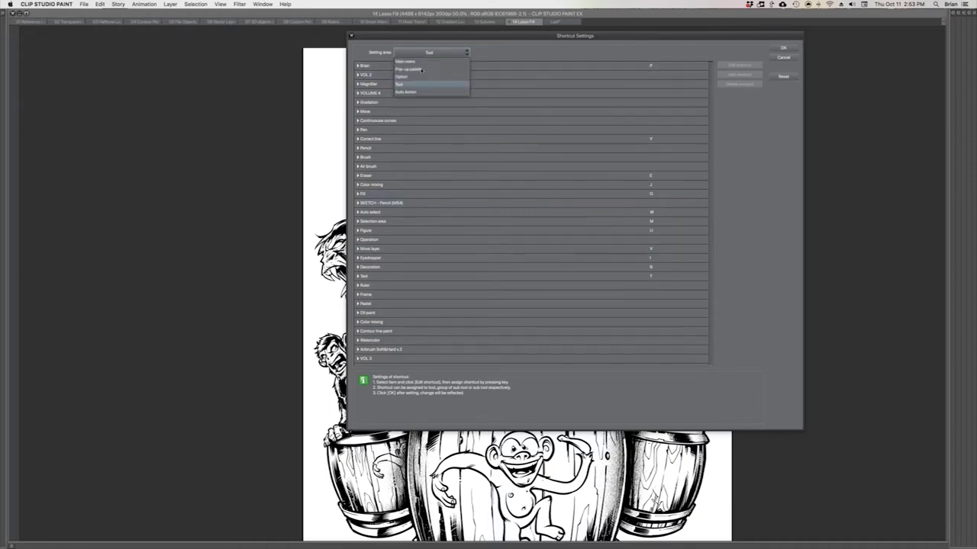
click(442, 84)
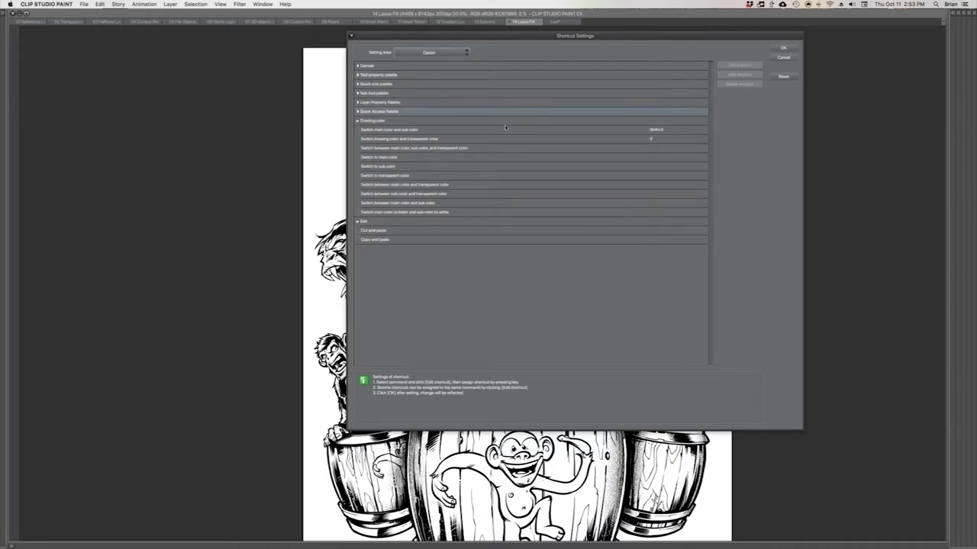
Examine the shortcut entry for Switch drawing color and transparent color, and close Shortcut Settings.
click(657, 142)
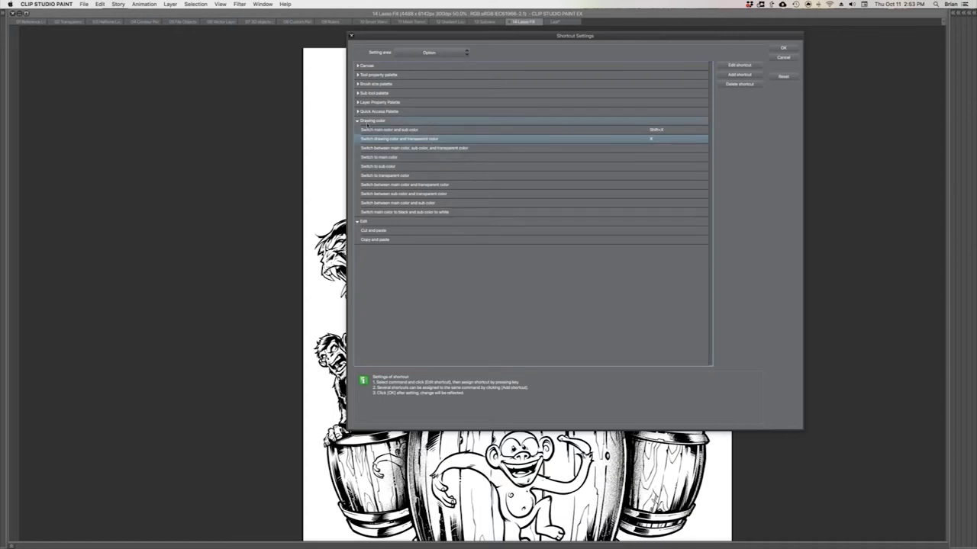
double_click(651, 139)
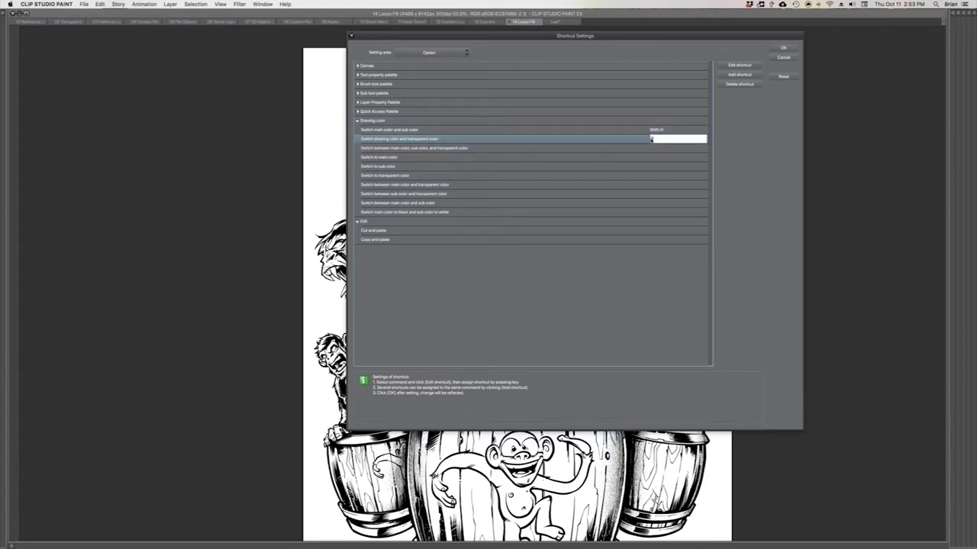
click(710, 139)
click(783, 48)
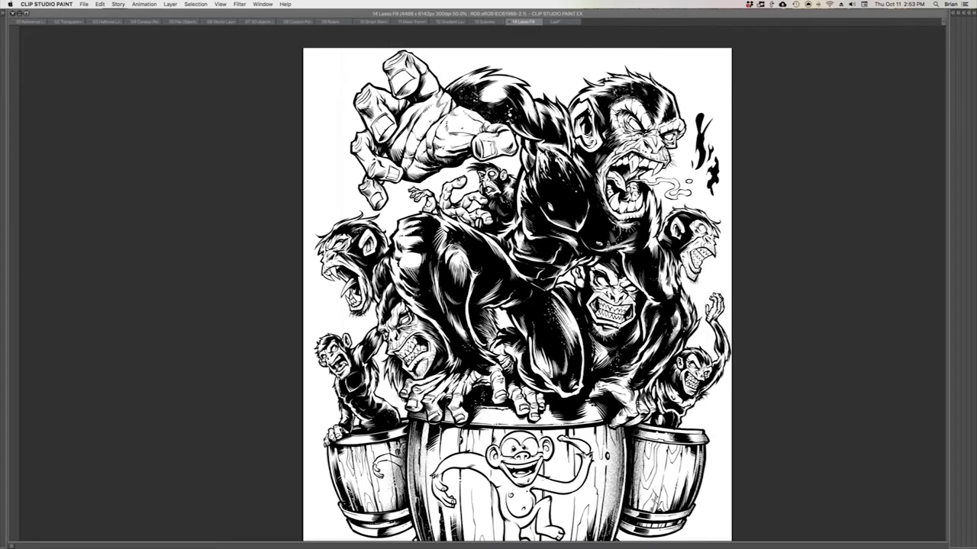
Open Modifier Key Settings and set the common Opt+Shift combination to Change brush size.
click(46, 4)
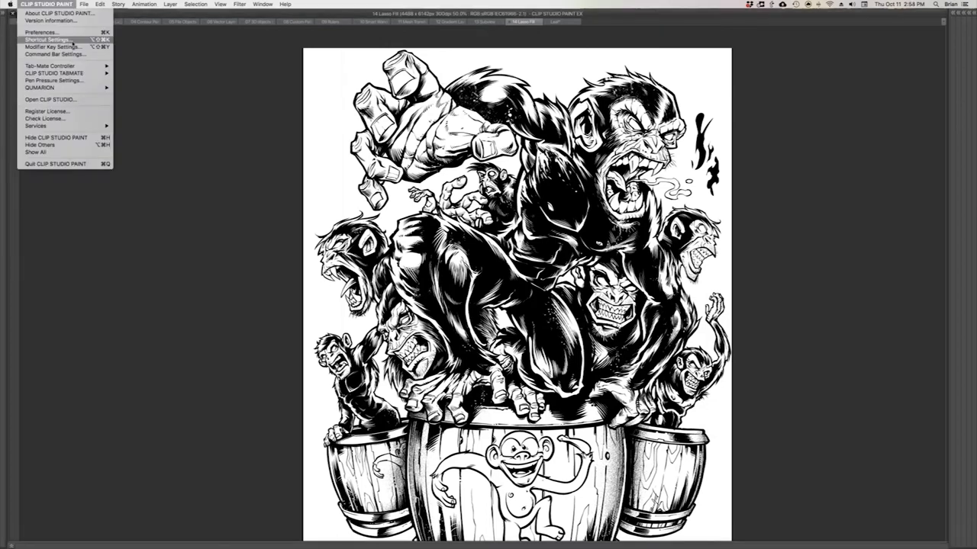
click(61, 47)
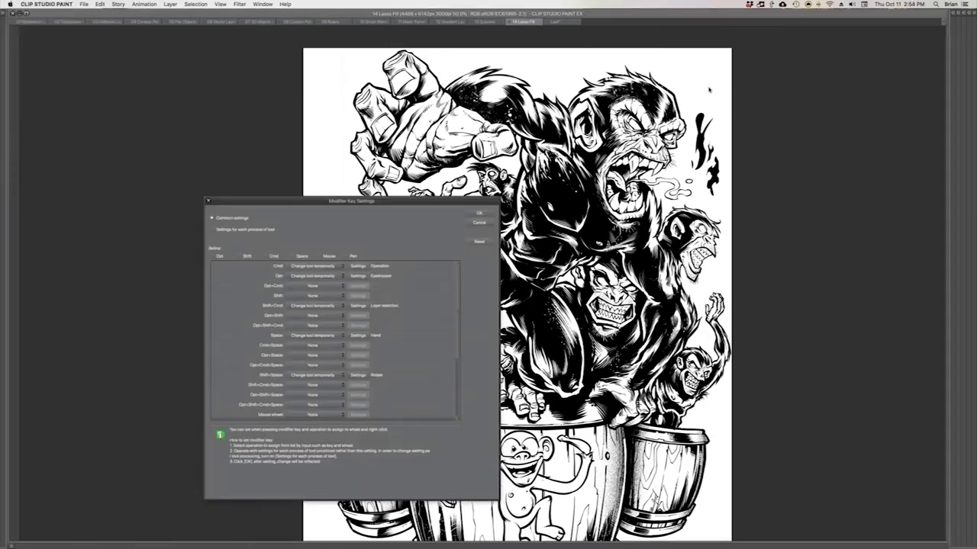
drag(351, 200, 713, 78)
scroll(706, 221, down, 5)
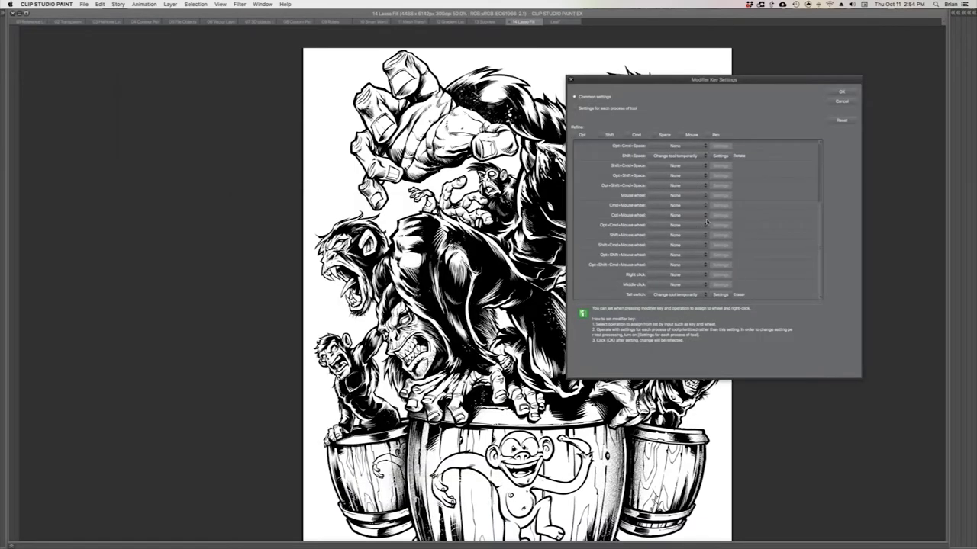
scroll(706, 221, up, 3)
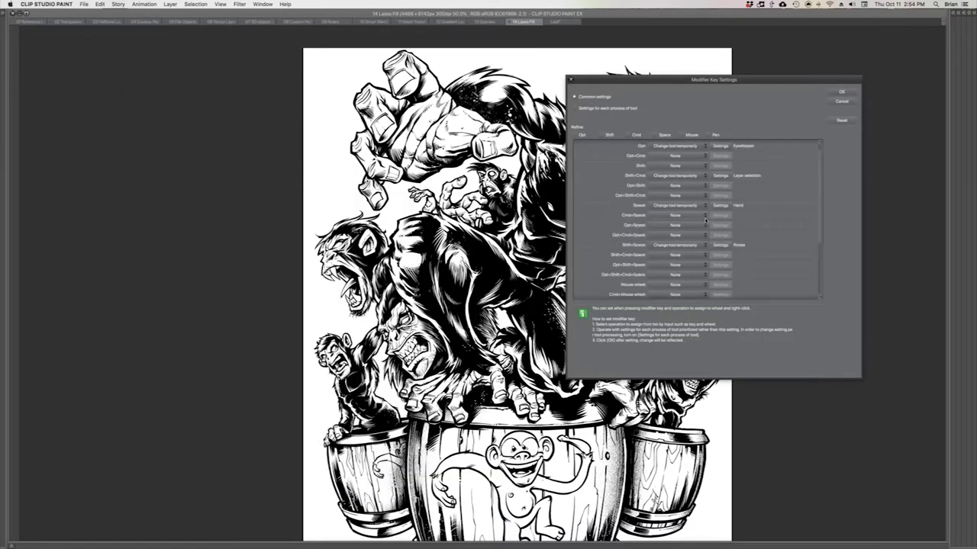
click(688, 187)
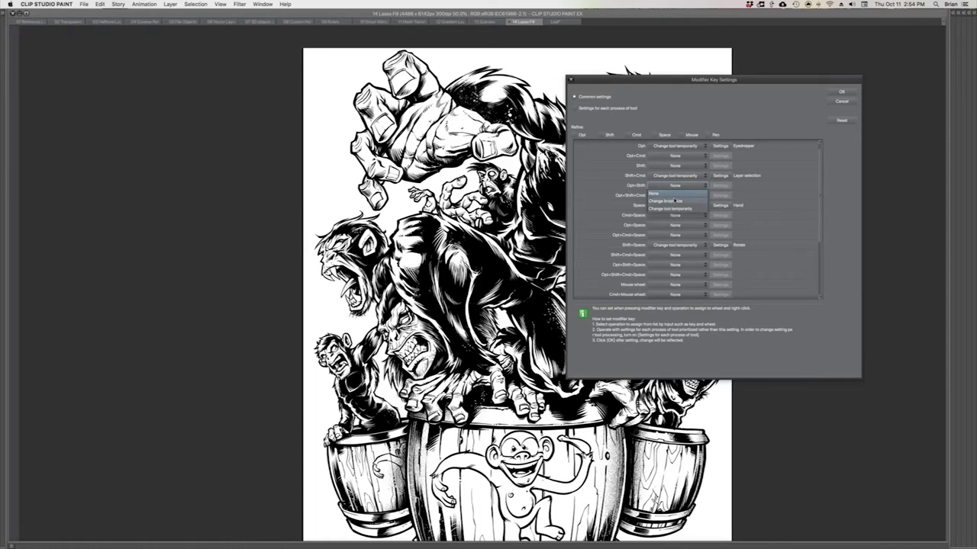
click(666, 200)
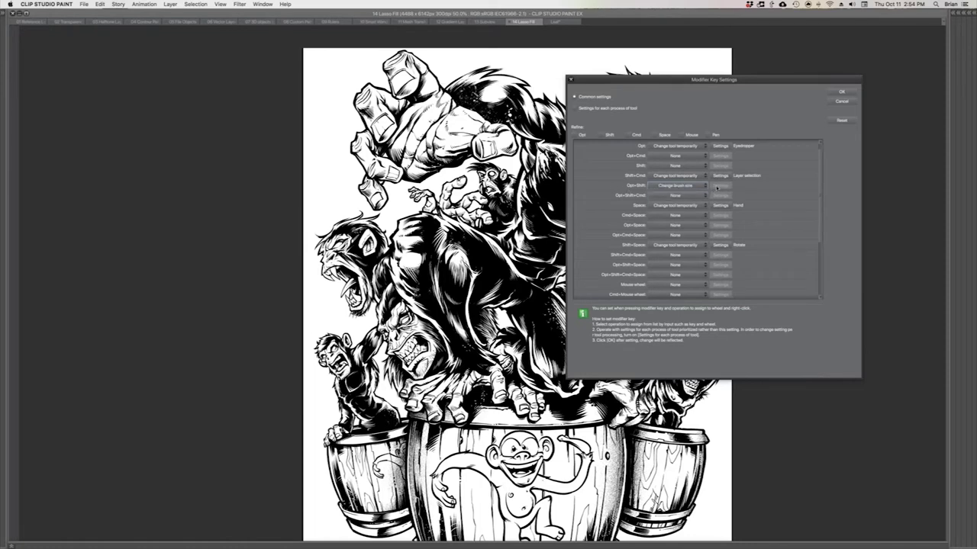
Review the tool-specific modifier key assignments for the Lasso fill sub tool and accept the Modifier Key Settings.
click(604, 109)
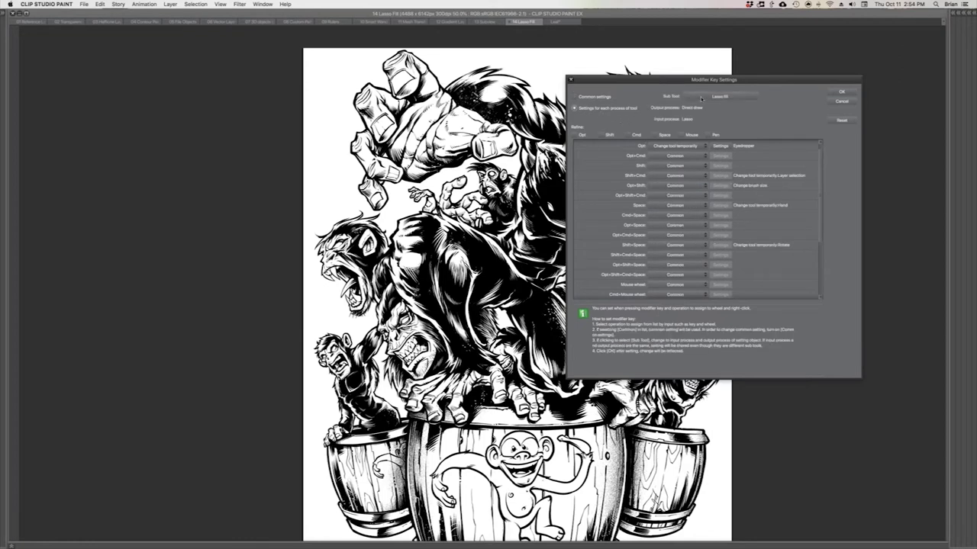
click(710, 97)
mouse_move(635, 194)
mouse_down()
mouse_move(631, 266)
mouse_move(634, 177)
mouse_up()
click(658, 181)
drag(807, 81, 788, 84)
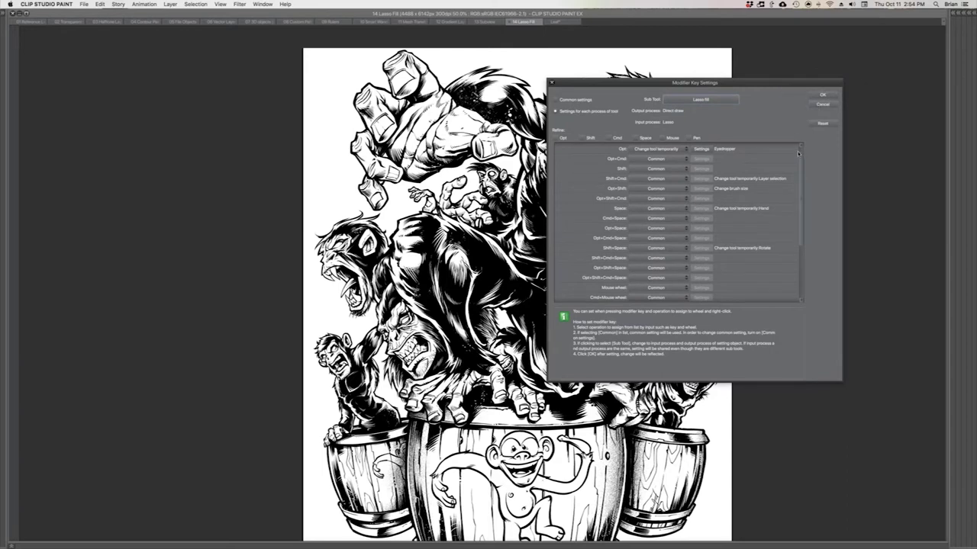
drag(801, 158, 800, 161)
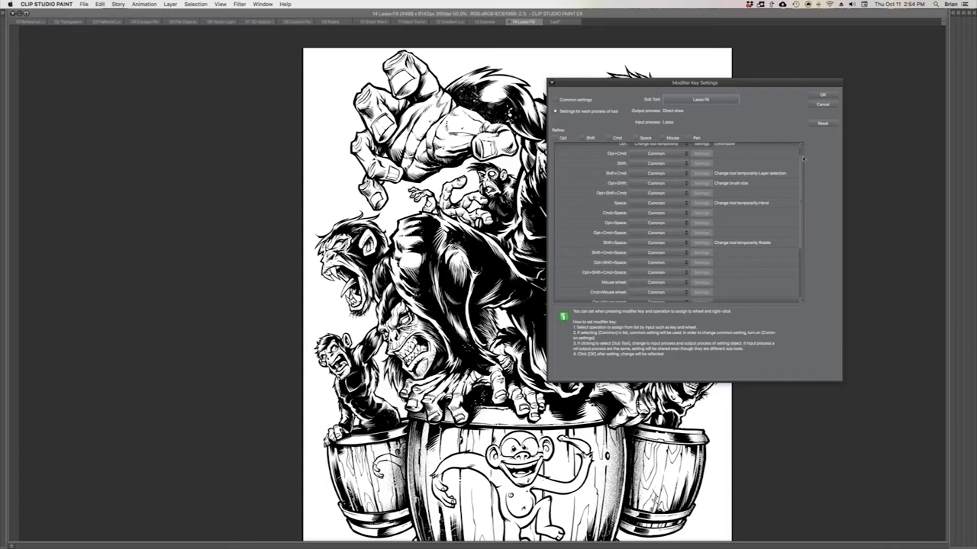
scroll(804, 146, up, 1)
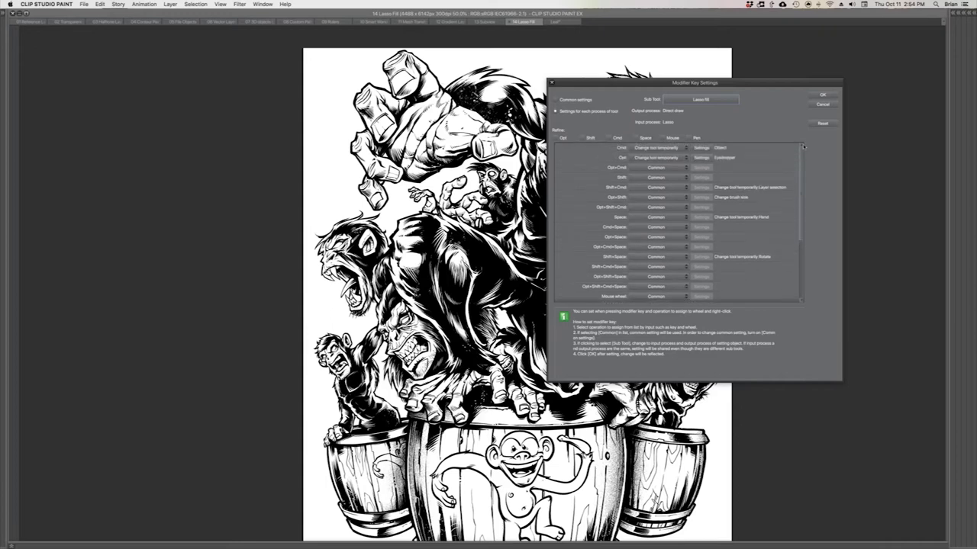
click(821, 95)
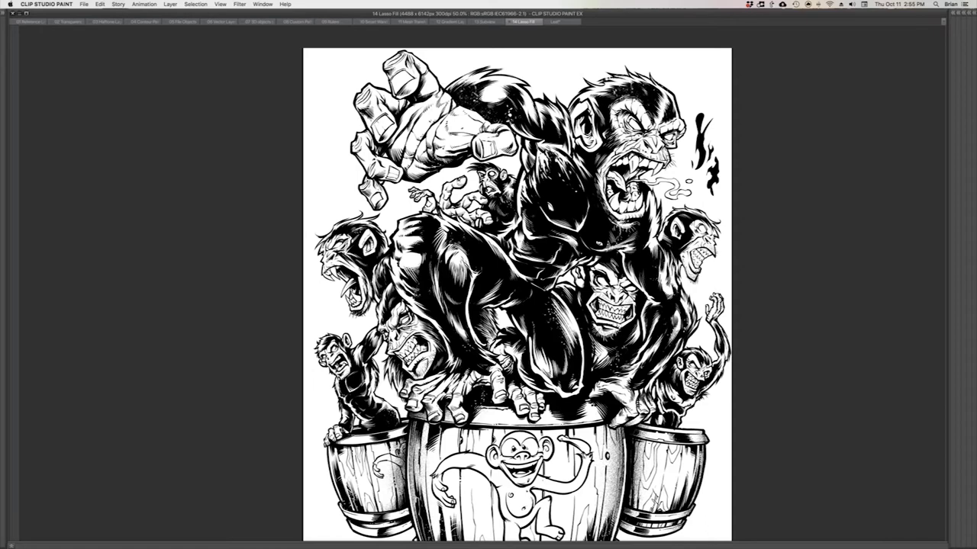
Bring the hidden palettes back into view around the gorilla illustration.
click(758, 83)
key(Tab)
key(Tab)
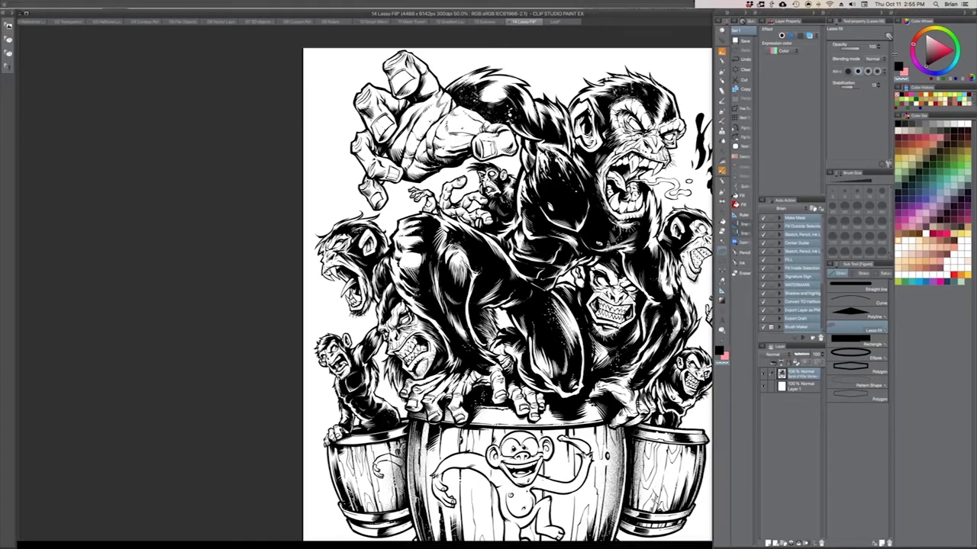
Try to import a color set into the Color Set palette.
click(902, 116)
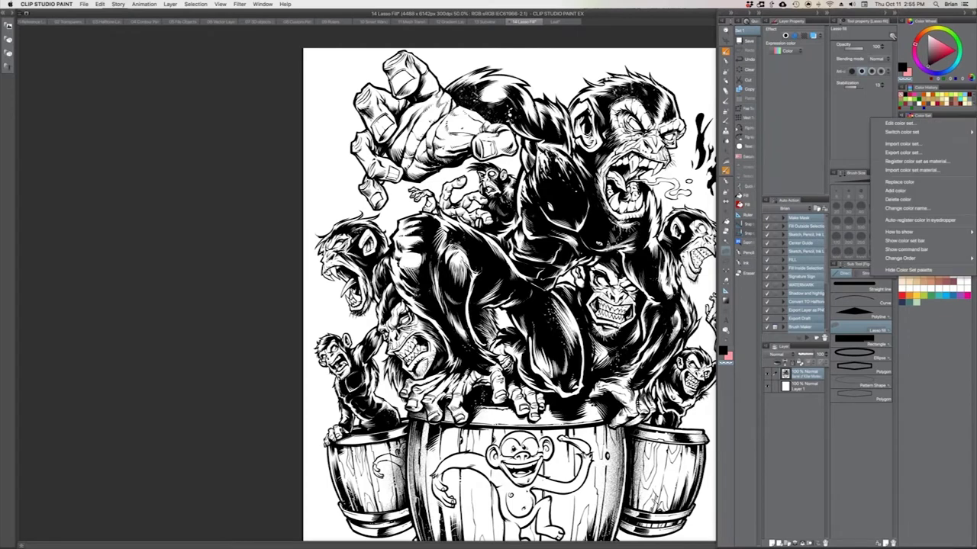
click(923, 359)
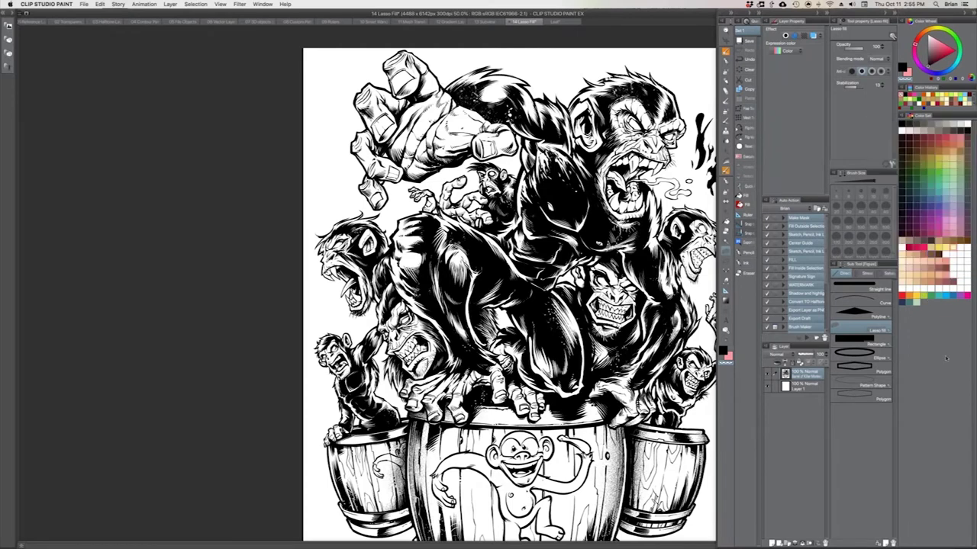
click(902, 116)
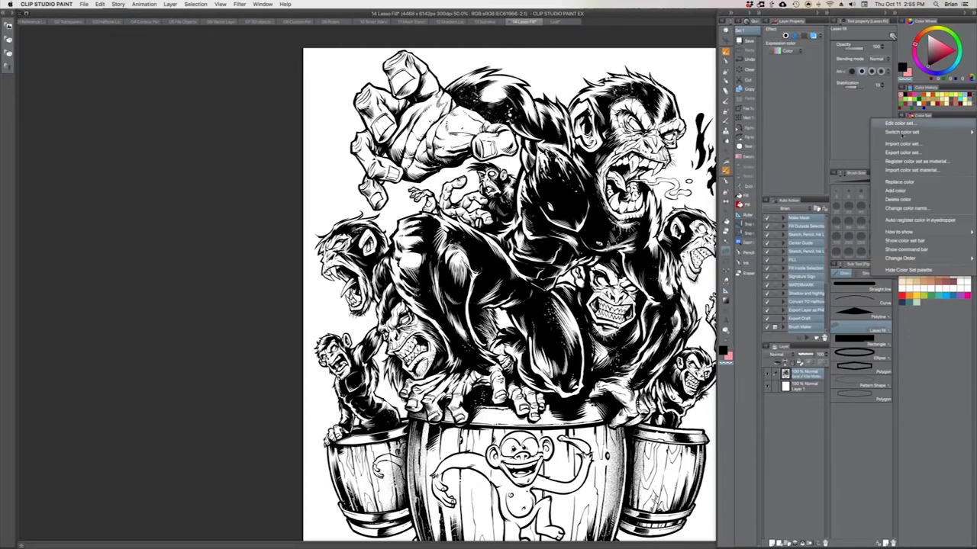
click(902, 144)
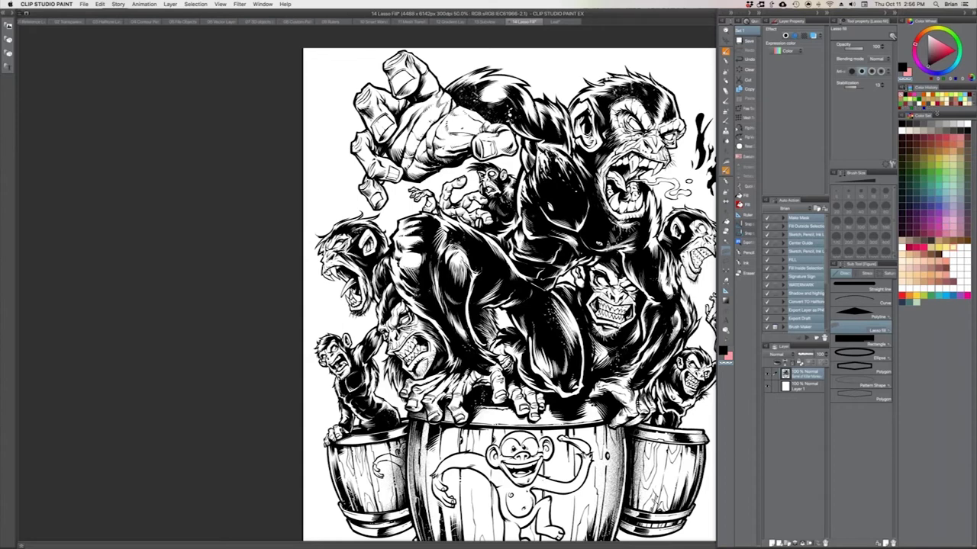
Enlarge the Color History palette to show many more past colors and shrink it back to a few rows above the Color Set.
drag(935, 116, 926, 269)
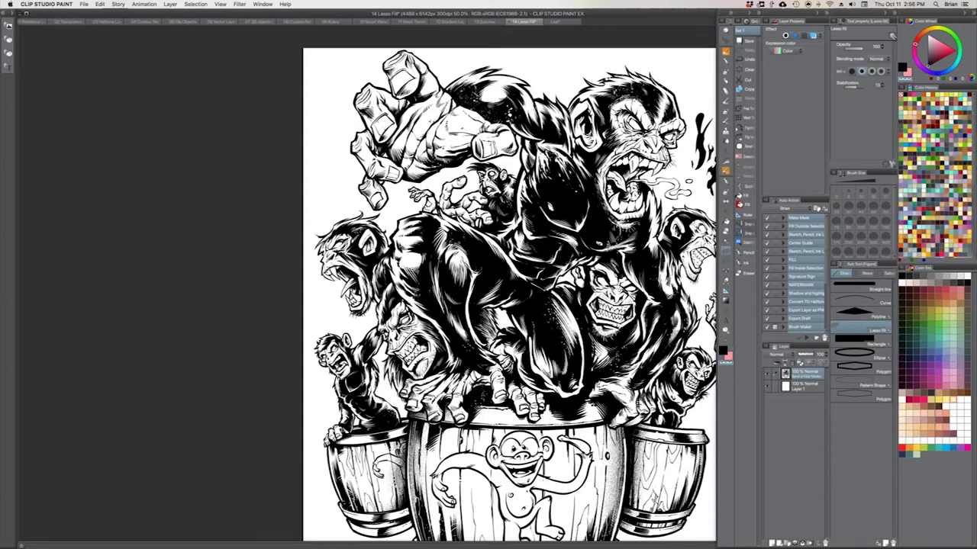
drag(931, 267, 933, 247)
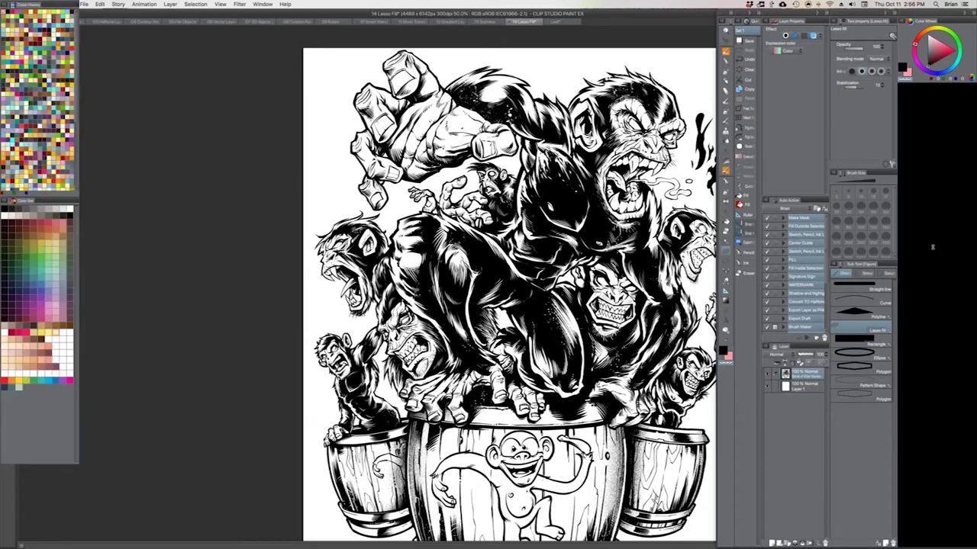
drag(932, 246, 936, 130)
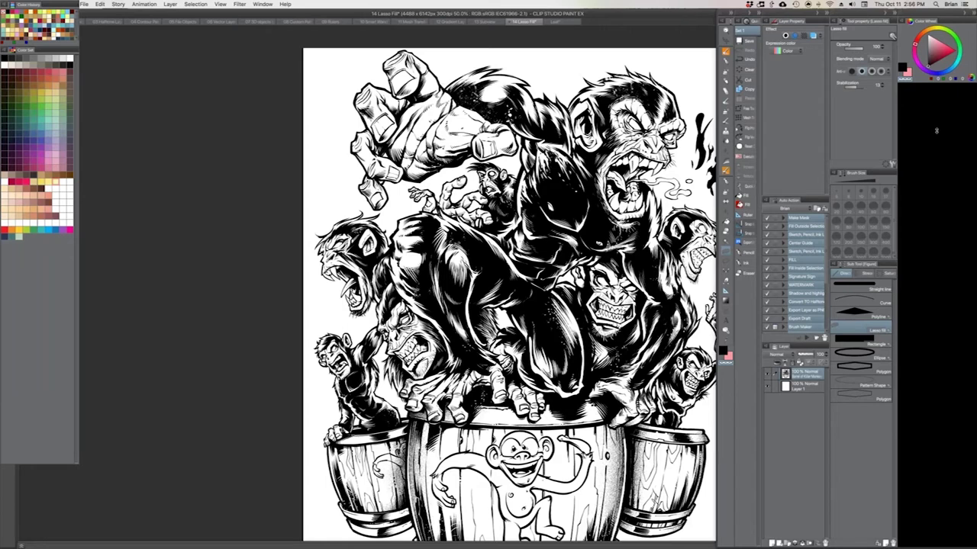
drag(936, 131, 936, 131)
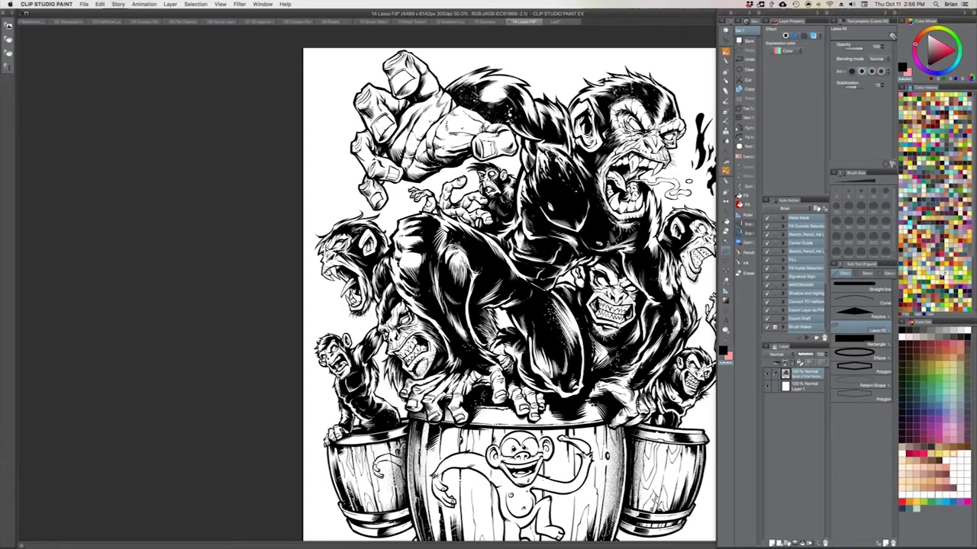
mouse_move(947, 322)
mouse_down()
mouse_move(947, 377)
mouse_move(954, 194)
mouse_move(955, 305)
mouse_move(936, 329)
mouse_up()
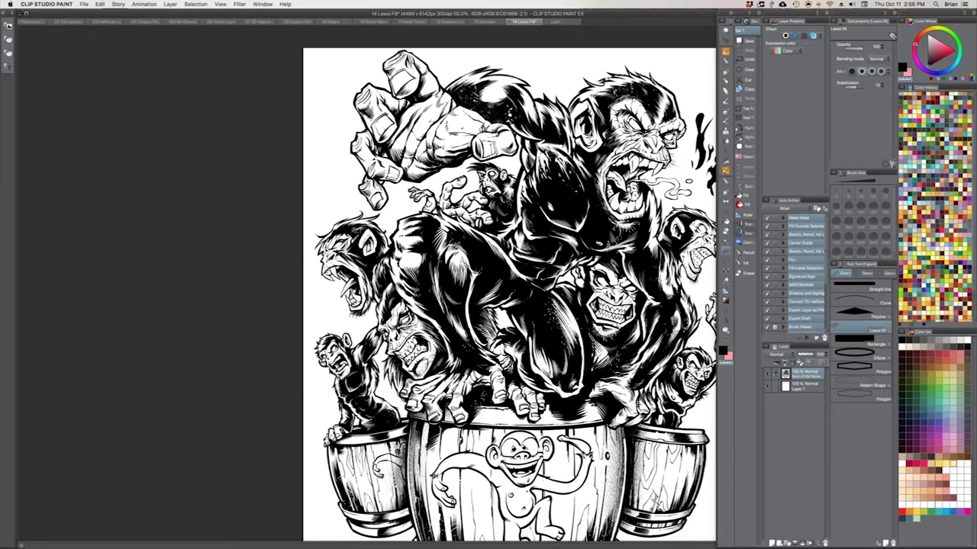
scroll(934, 207, up, 5)
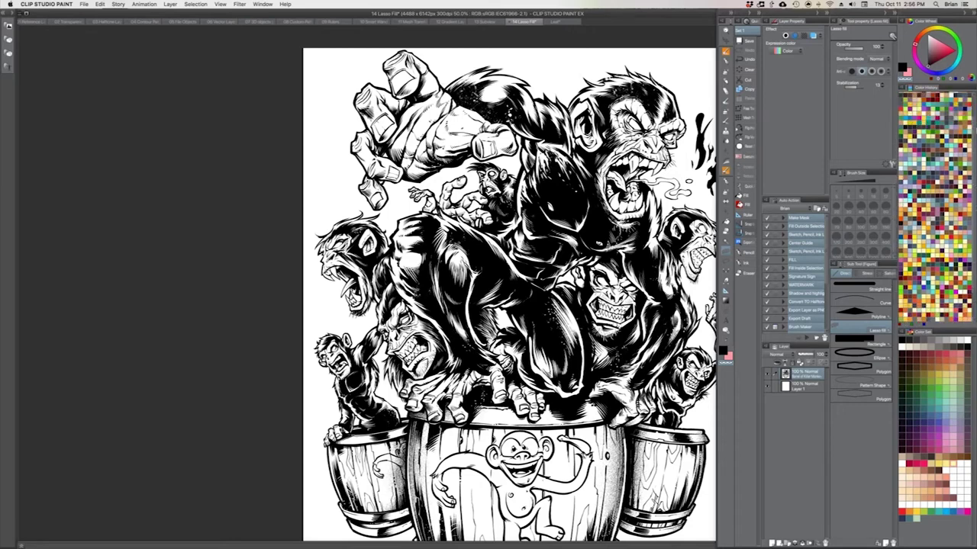
drag(975, 131, 975, 118)
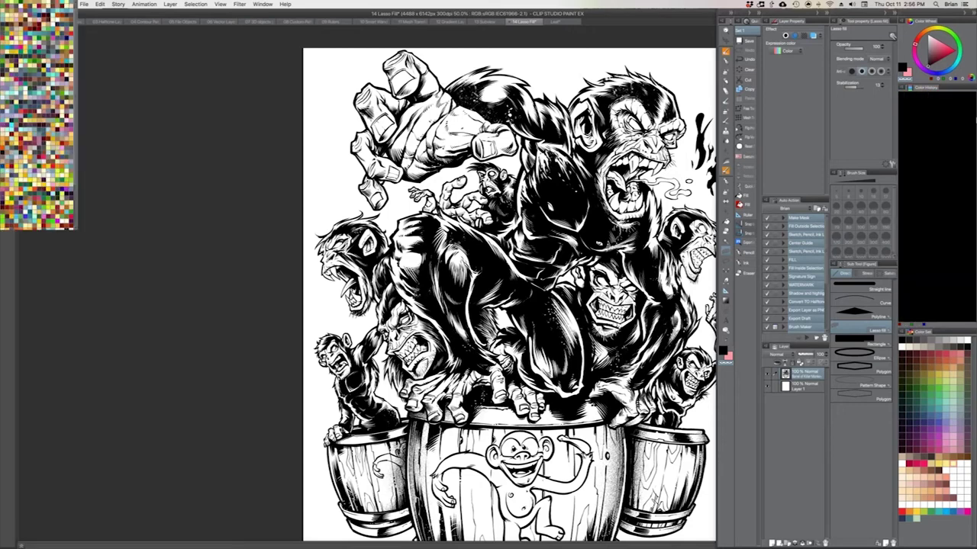
drag(963, 329, 935, 126)
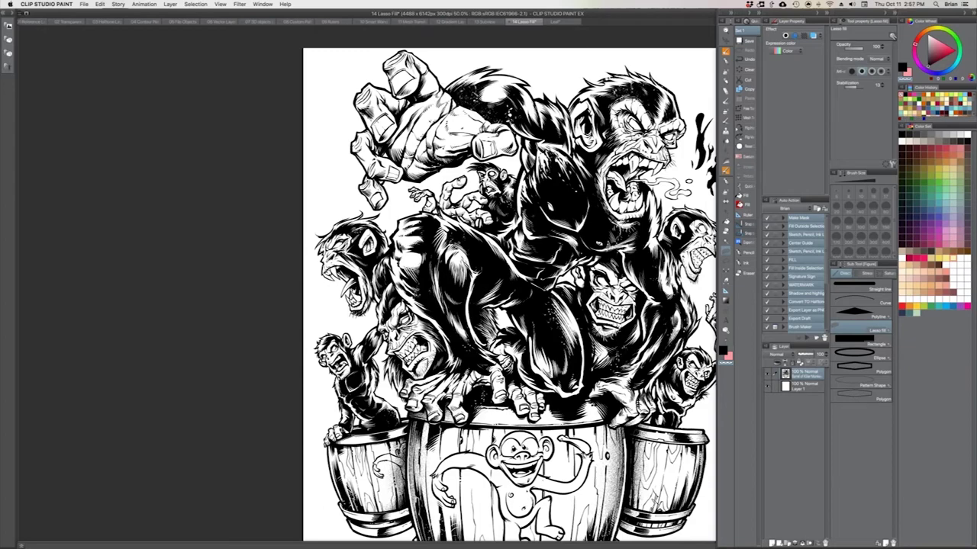
Switch to the 01 Reference Layers document and show the Full Color layer to view the finished coloring, hiding it again after viewing.
click(35, 22)
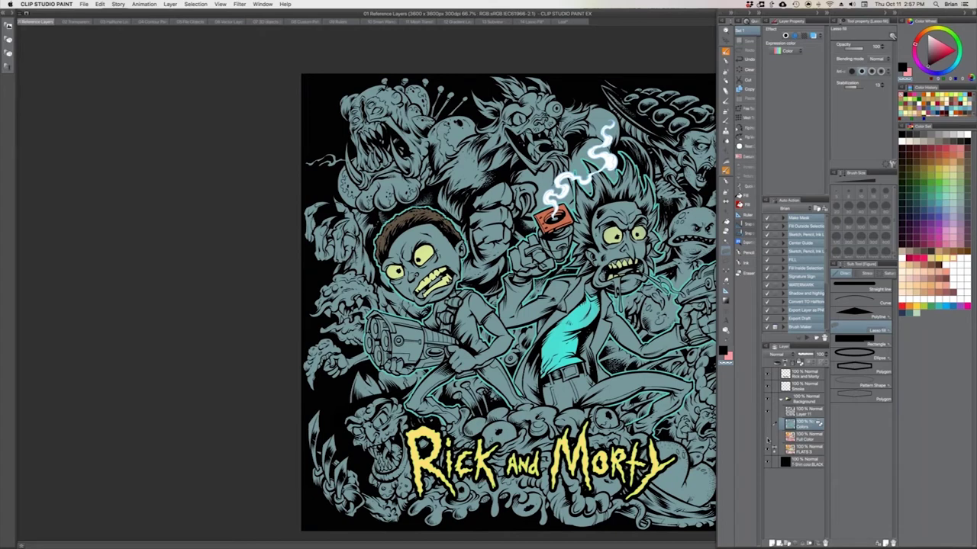
click(767, 439)
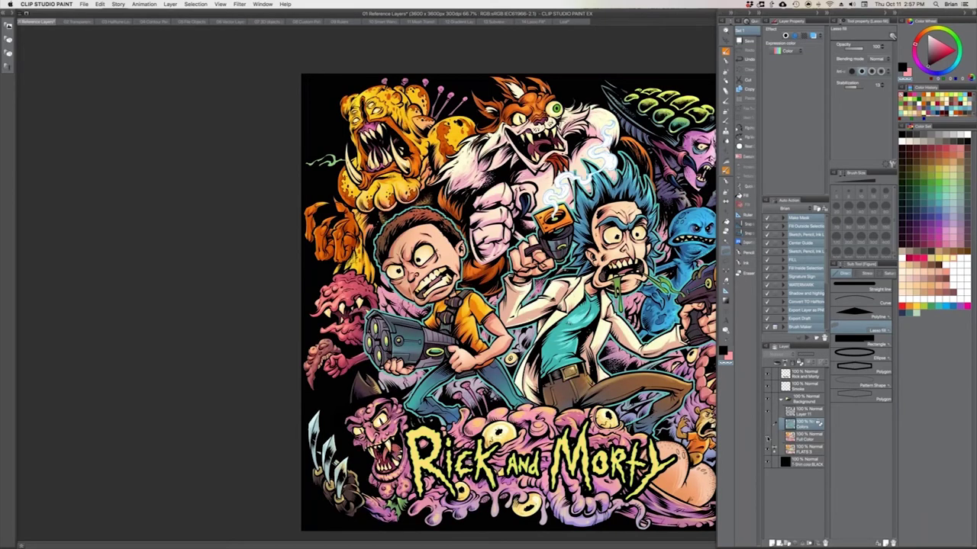
drag(610, 95, 553, 75)
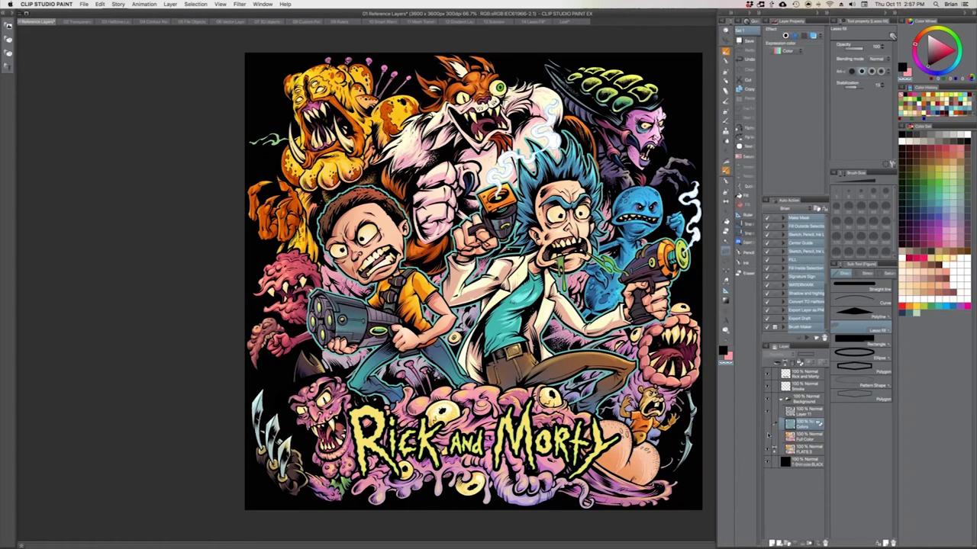
click(767, 436)
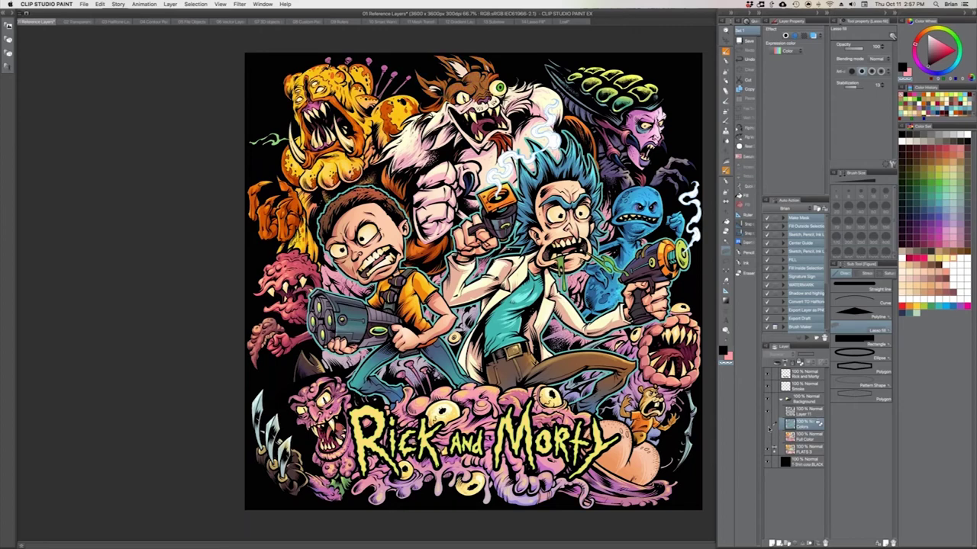
click(768, 436)
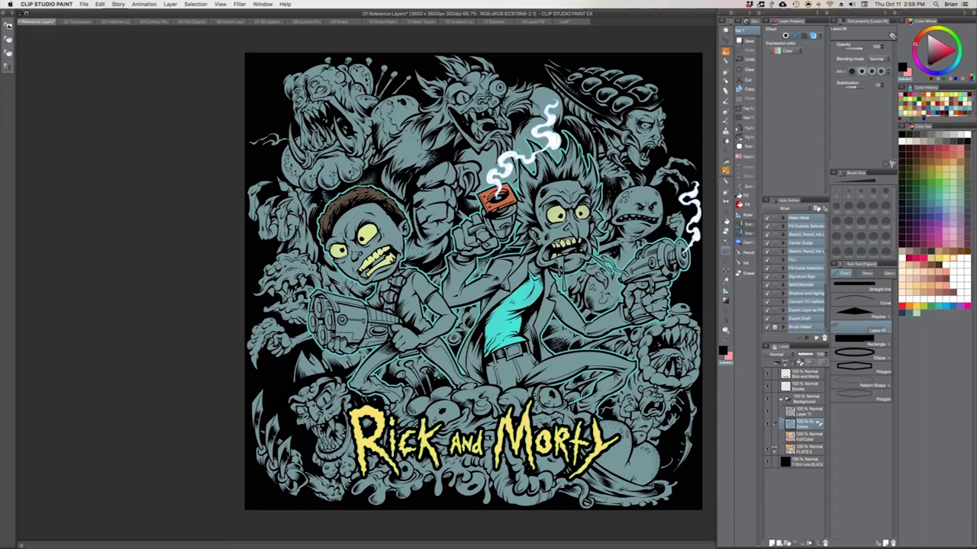
Sample the turquoise of Rick's shirt as the drawing color with the Eyedropper.
key(i)
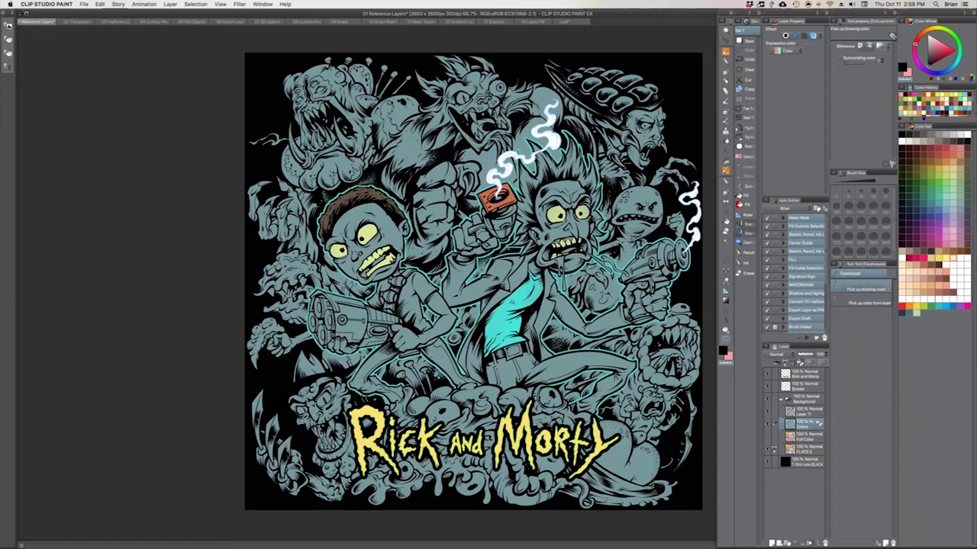
click(513, 317)
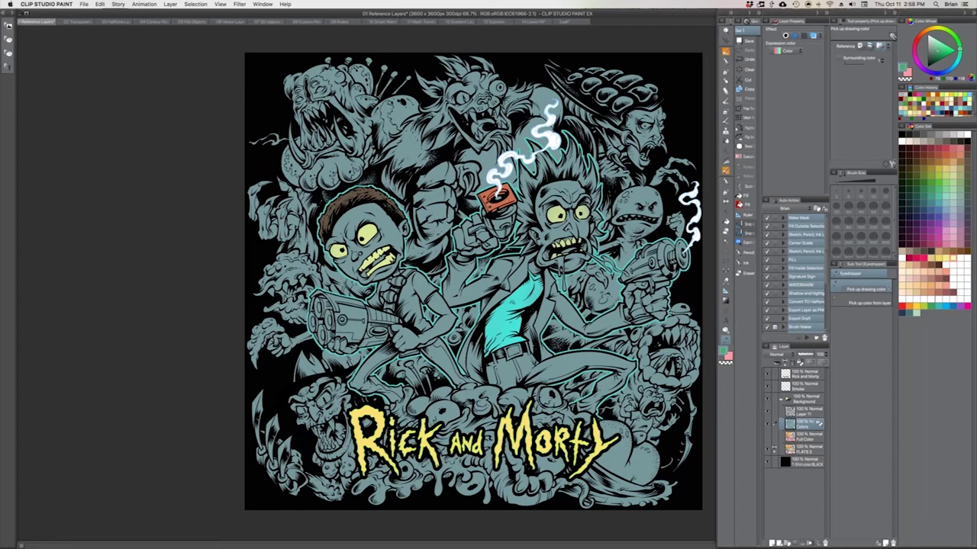
key(b)
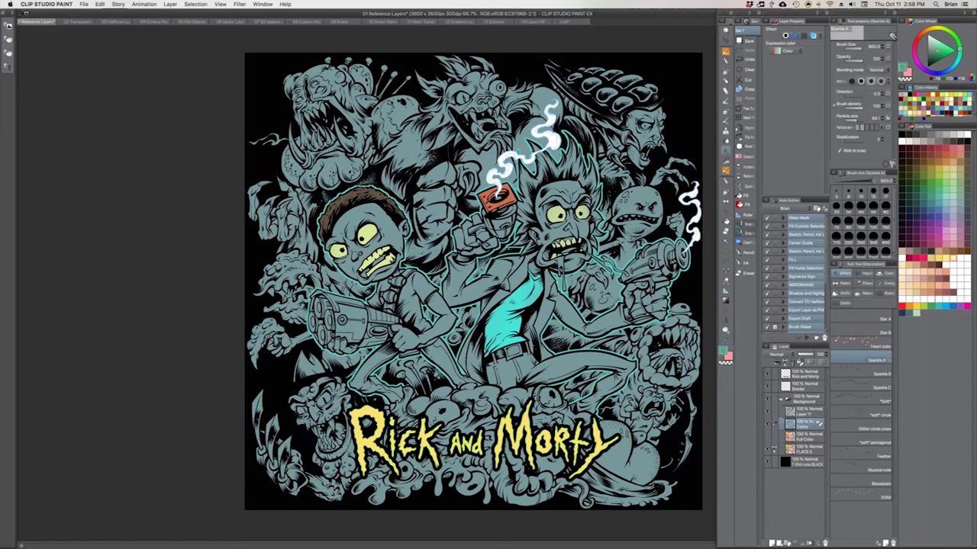
Choose a pink skin swatch from the Color Set, fill Morty's face with it, and undo the fill.
key(w)
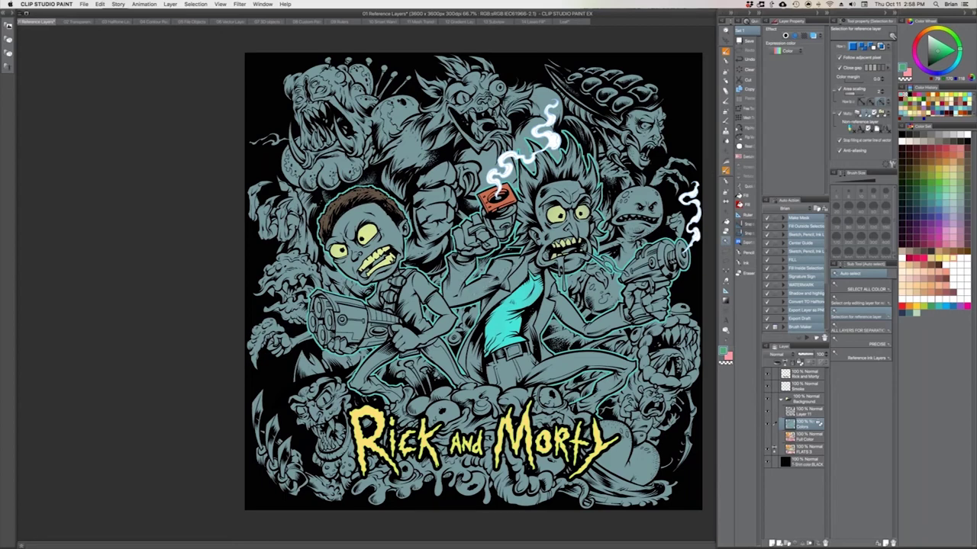
key(i)
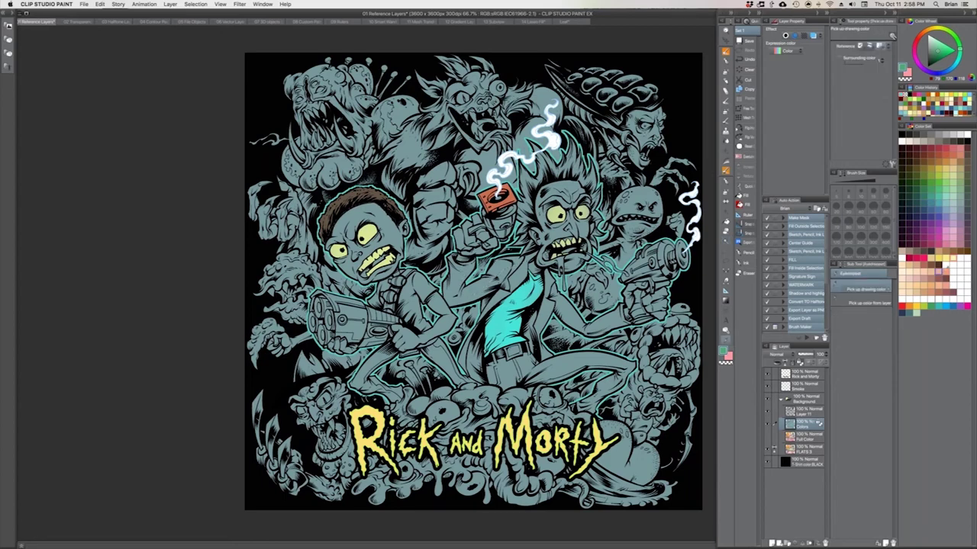
click(939, 272)
key(alt+BackSpace)
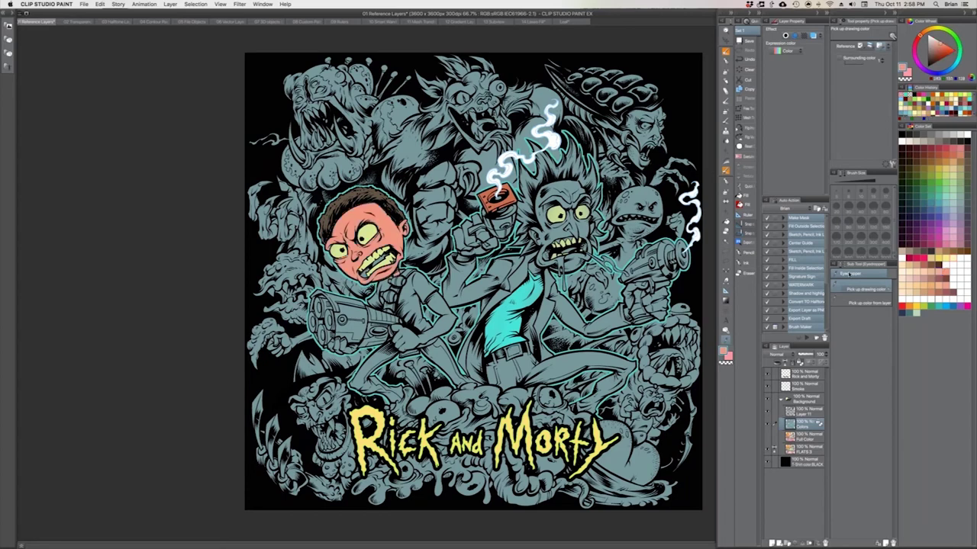
key(super+z)
Select the SOFT - Airbrush (FlyLand) brush from the Paint group and increase its brush size.
key(b)
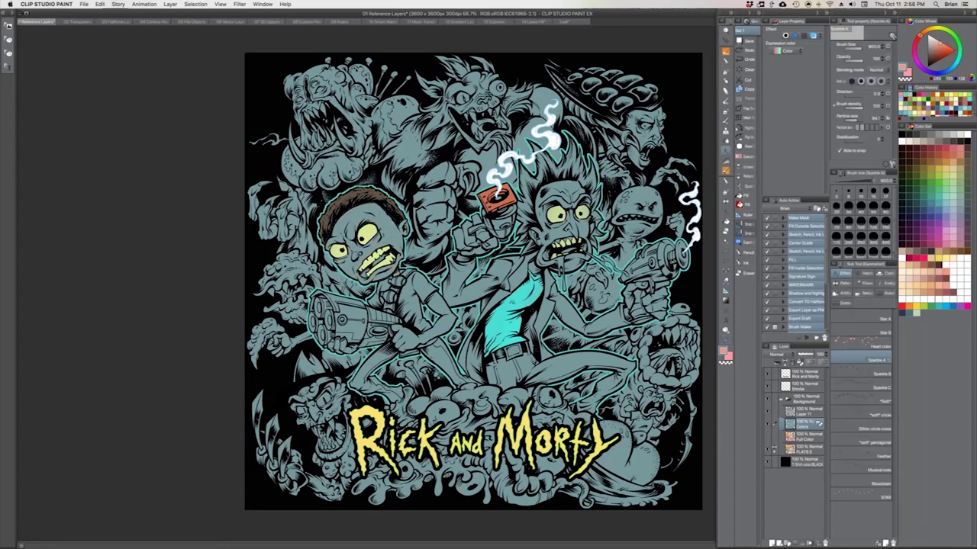
key(p)
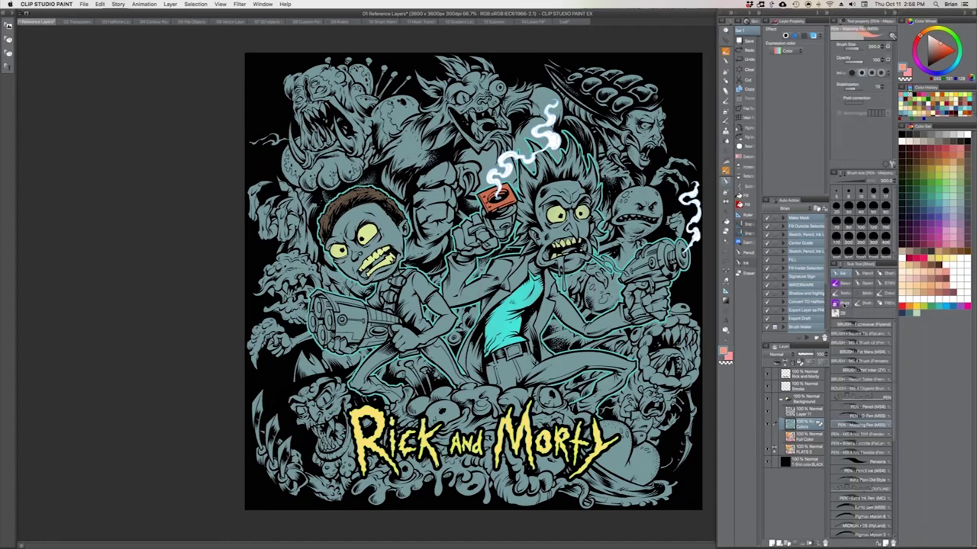
click(844, 303)
key(bracketright)
key(bracketright)
key(bracketright)
key(bracketright)
key(bracketright)
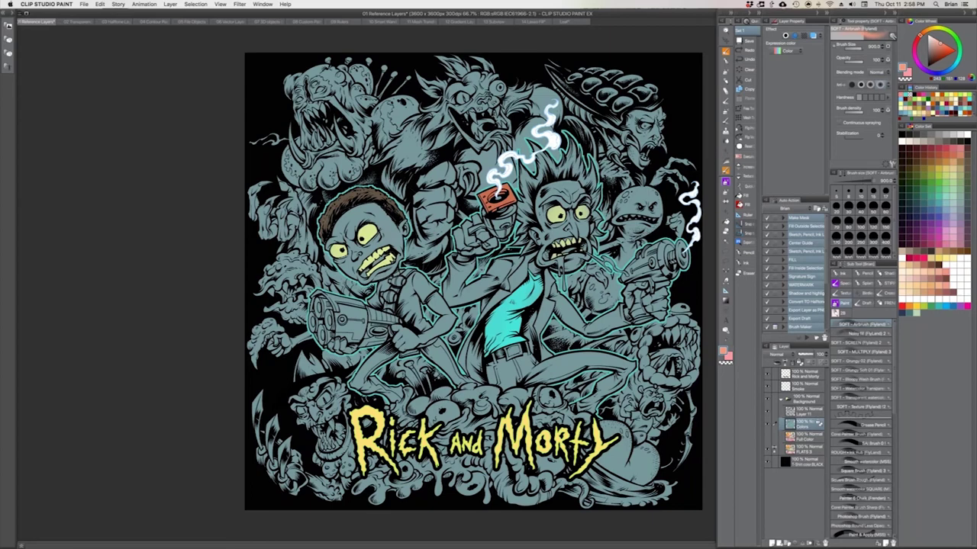
Airbrush Morty's face with the skin color, shifting the hue from pink toward orange on the Color Wheel between passes.
click(363, 238)
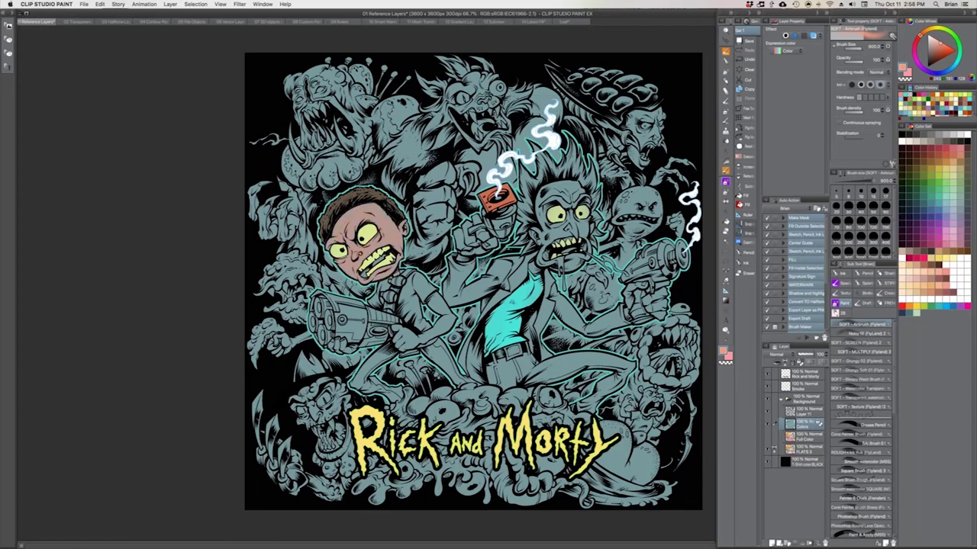
click(925, 30)
click(368, 241)
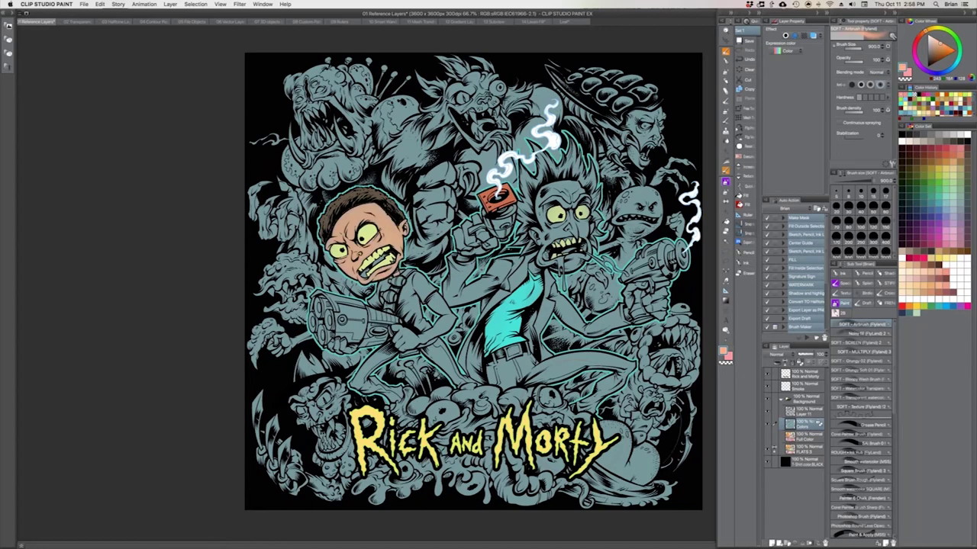
click(927, 30)
Return to the Ink brush group and set the drawing color to black.
click(842, 274)
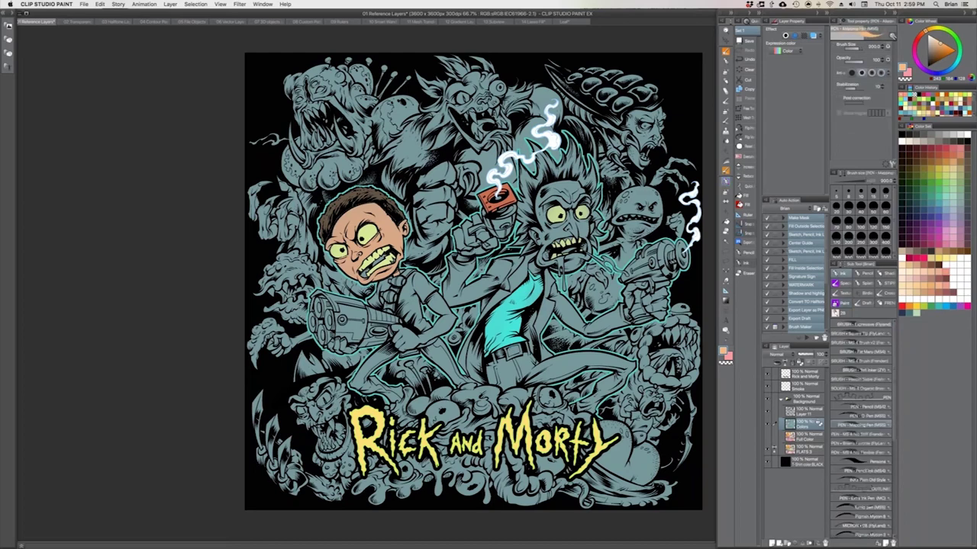
click(928, 65)
key(super+plus)
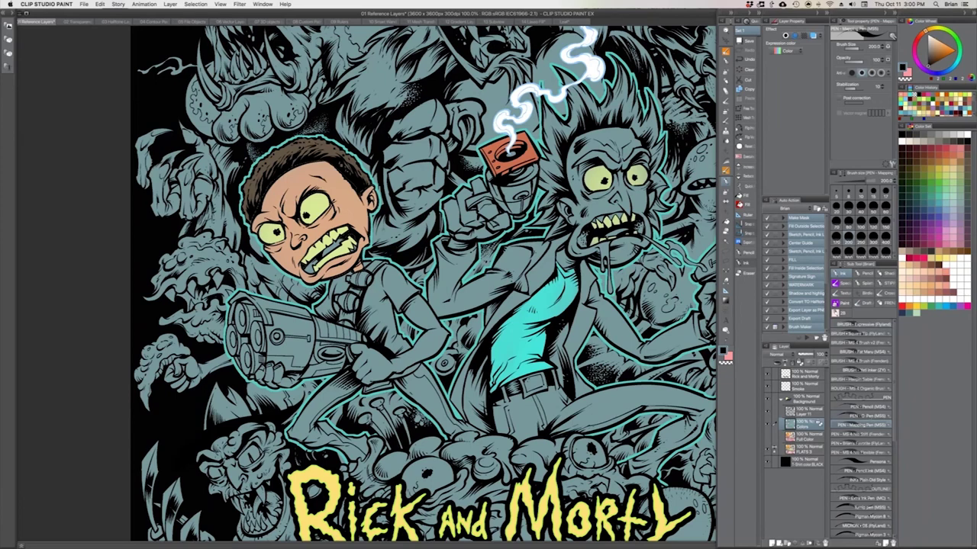
drag(485, 261, 381, 269)
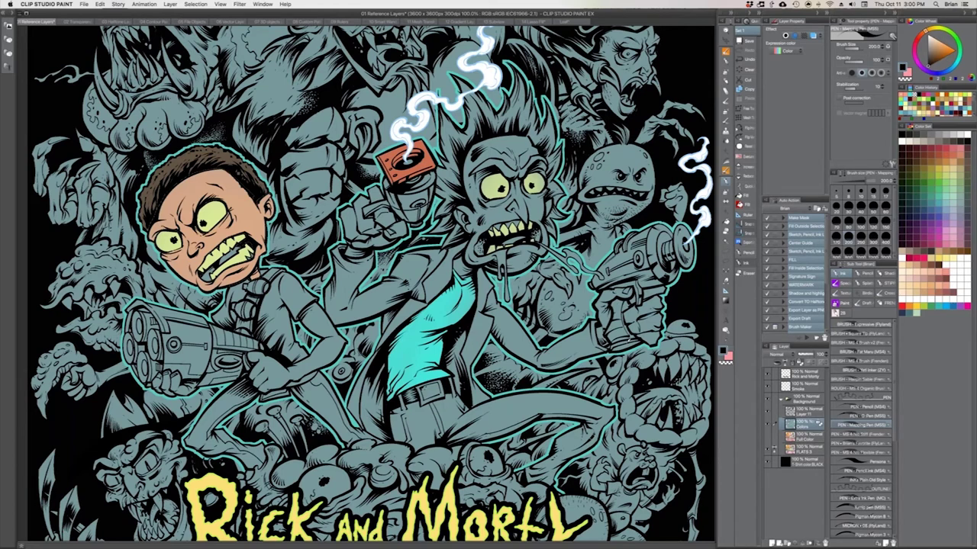
Browse the Ink brushes, trying the PEN - Pencil, and select the BRUSH - Square Tip (FlyLand) brush.
click(869, 408)
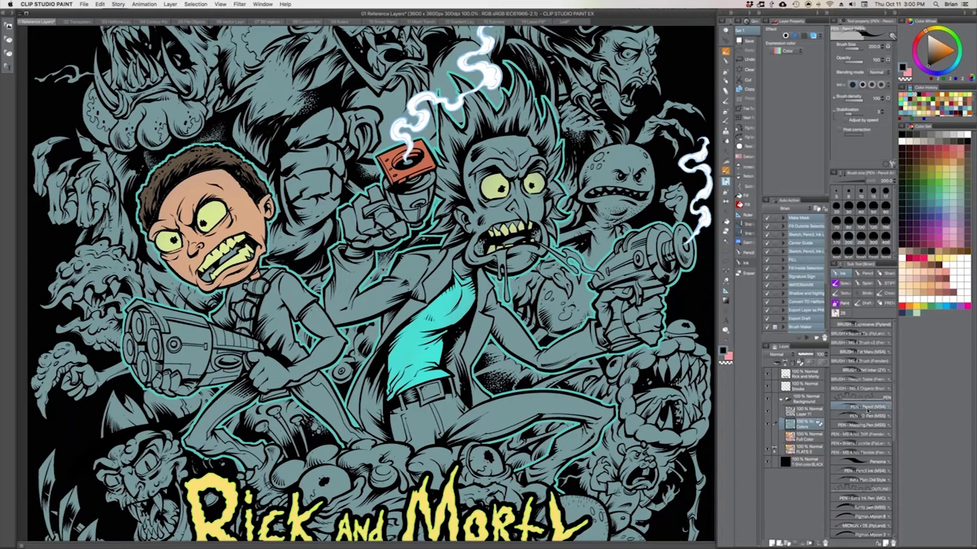
scroll(896, 392, down, 1)
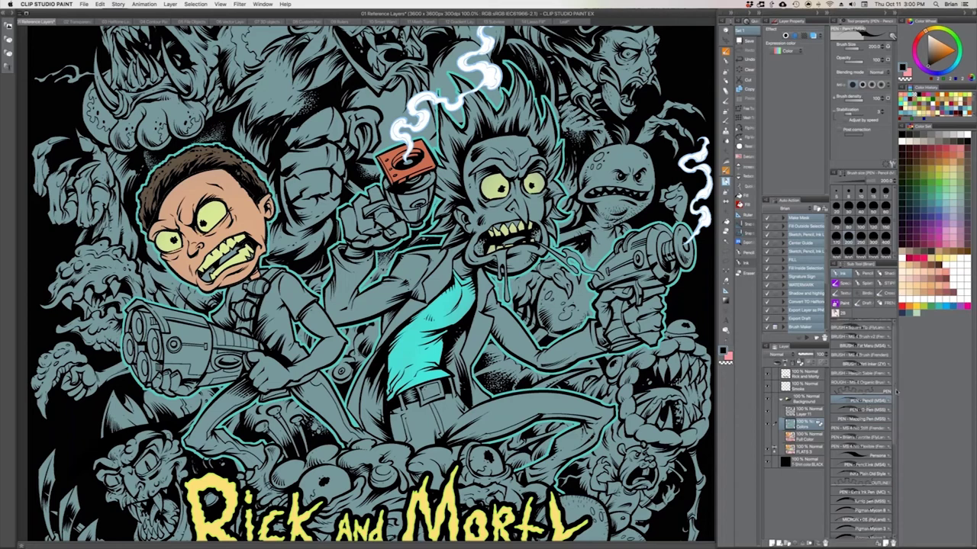
scroll(889, 394, up, 1)
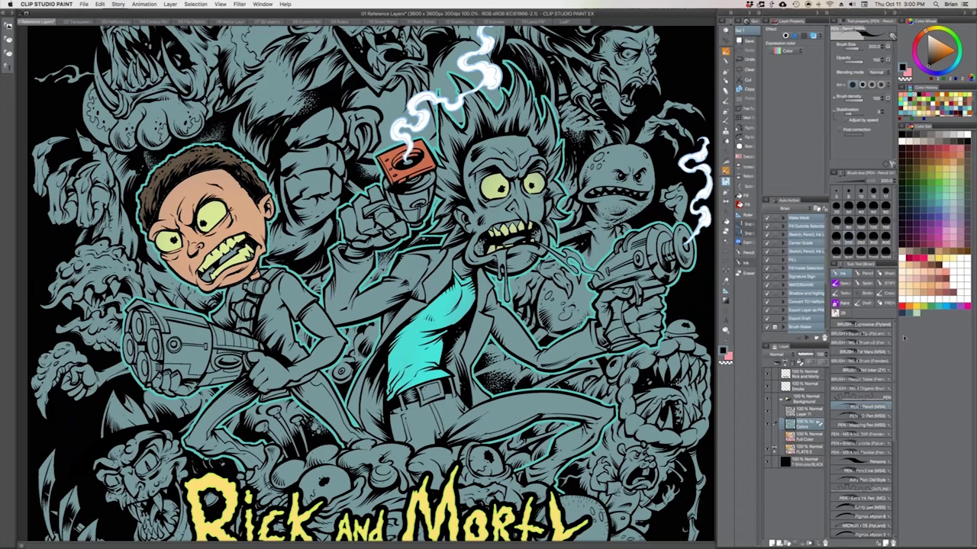
click(890, 345)
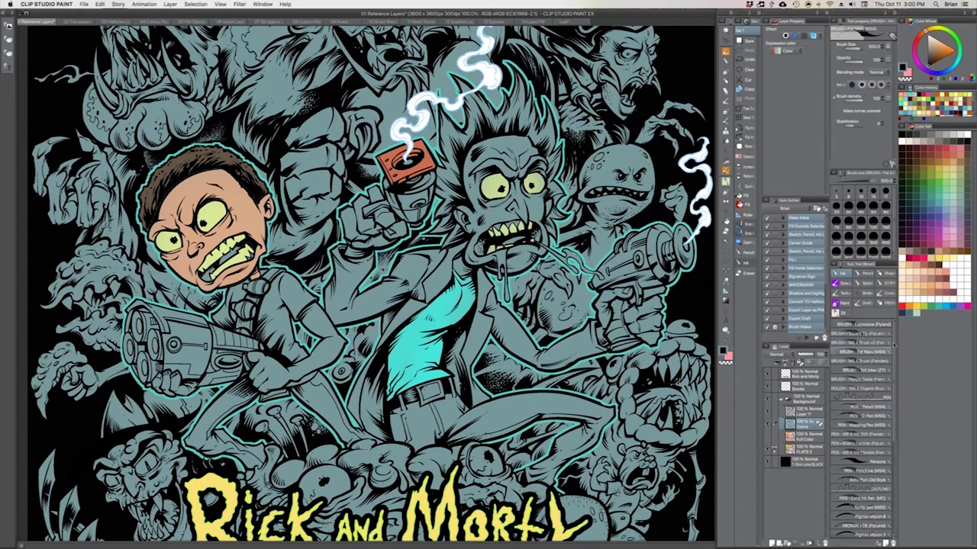
click(885, 334)
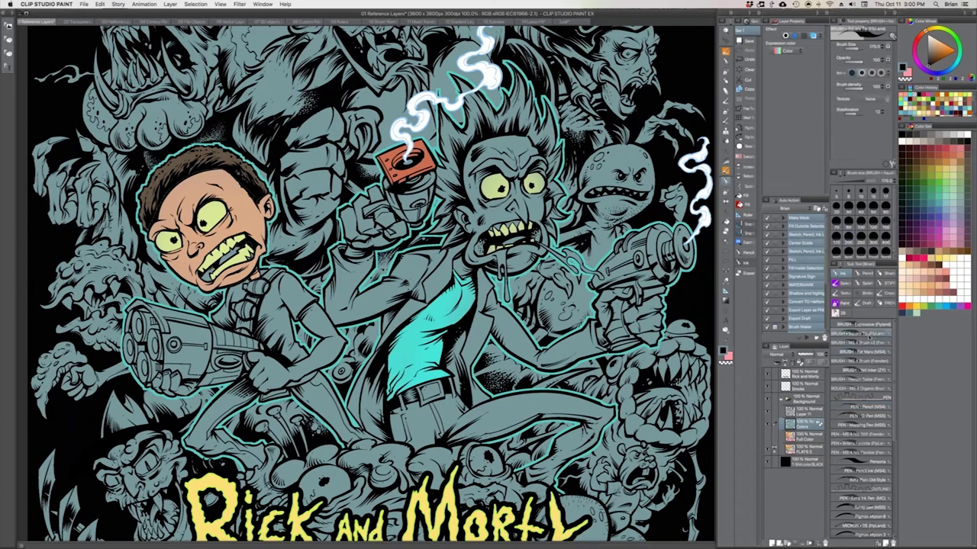
Open the Sub Tool Detail settings for the Square Tip brush.
drag(607, 359, 662, 394)
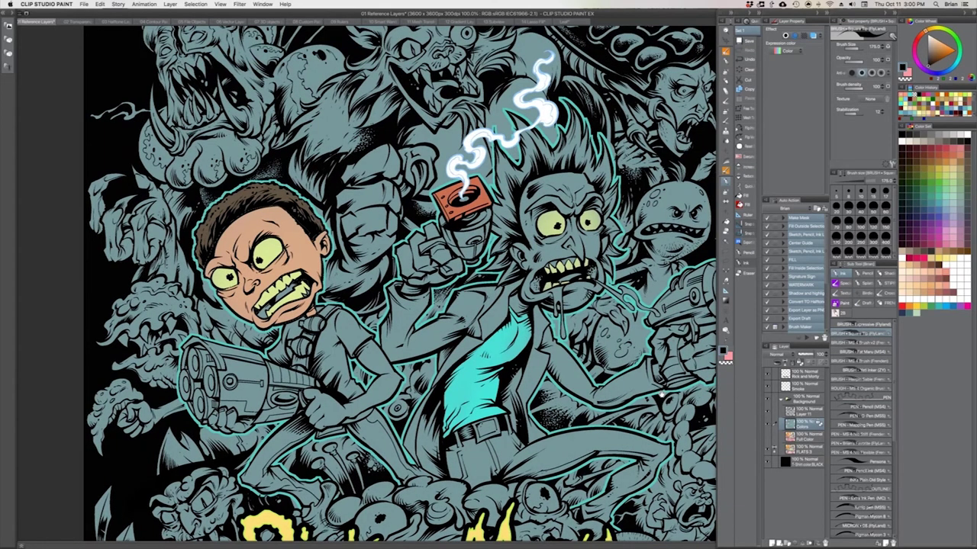
scroll(395, 283, up, 1)
scroll(396, 283, right, 1)
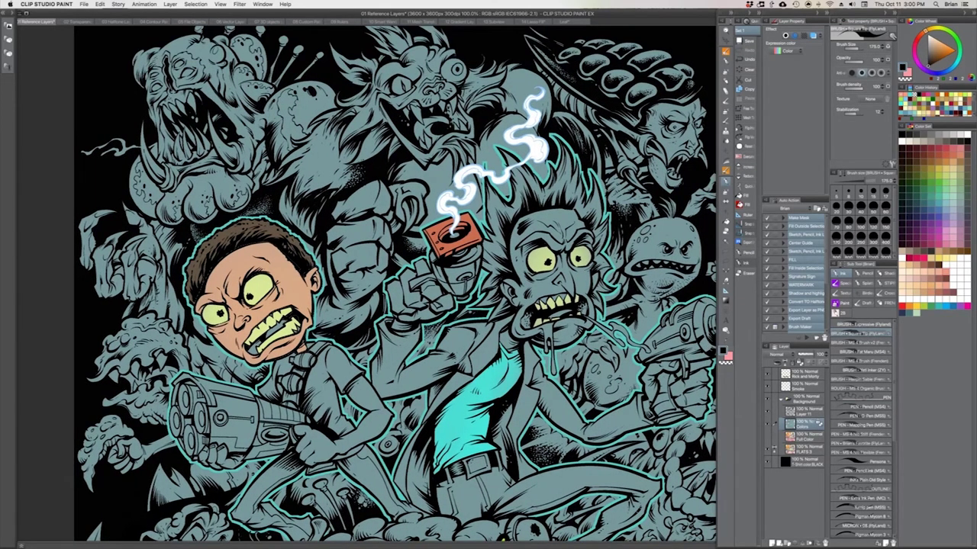
click(892, 164)
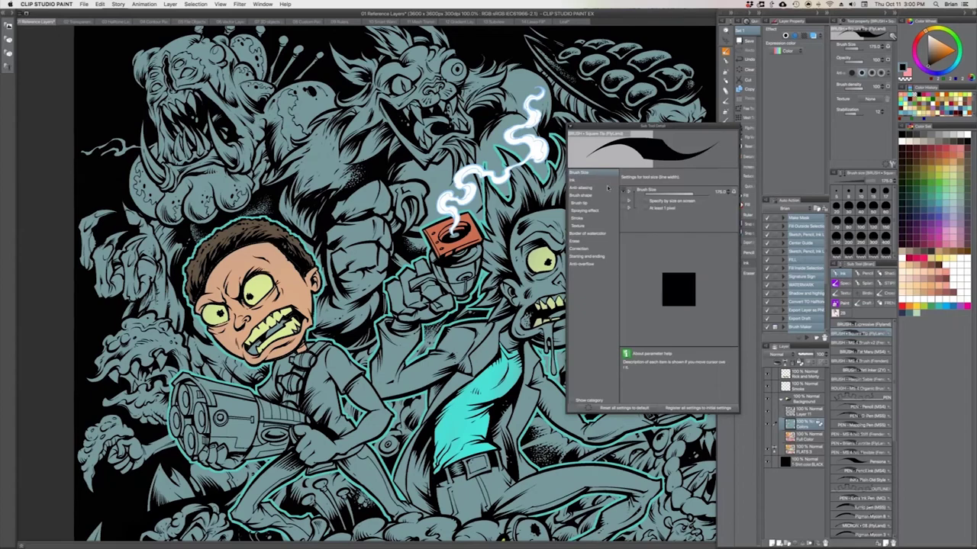
Review the Square Tip brush's Ink and Brush Size settings and its pen-pressure curve, and close the Sub Tool Detail window.
click(598, 179)
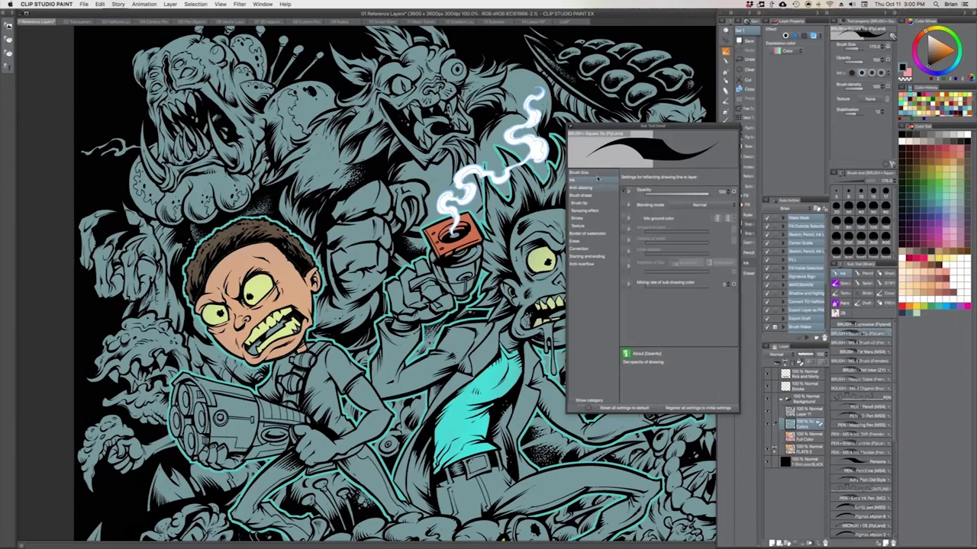
click(587, 173)
click(733, 192)
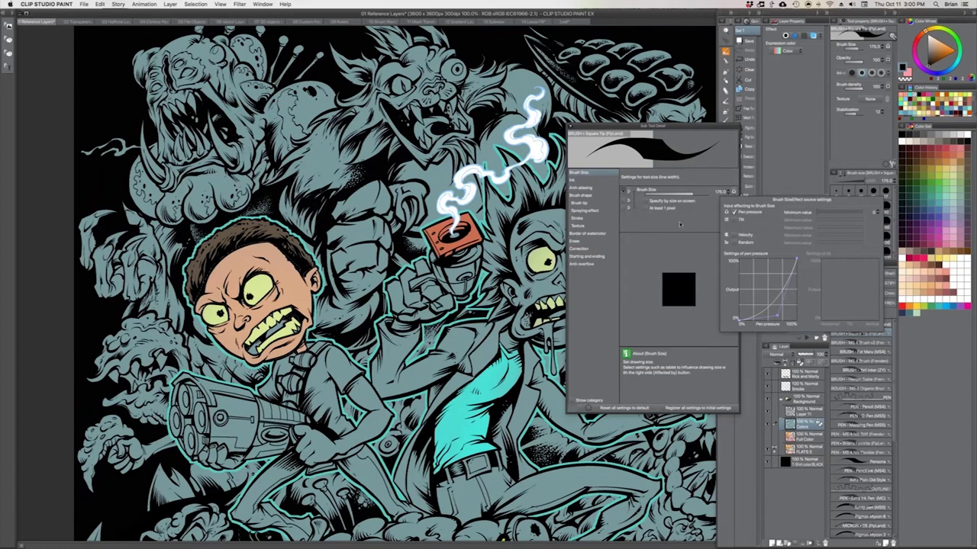
click(570, 126)
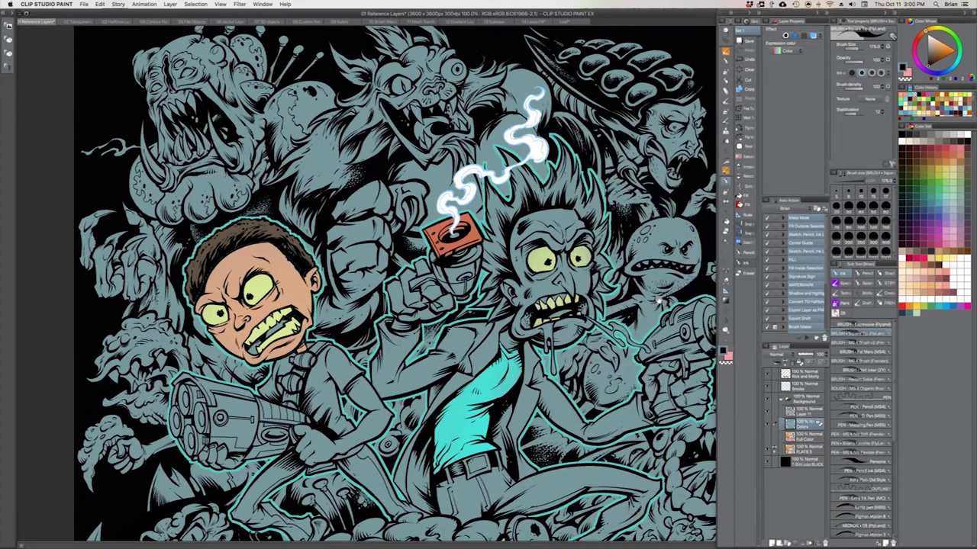
Ink short black strokes into the monster's fur above Morty's head on Layer 11, reducing the brush size to 100.
key(super+plus)
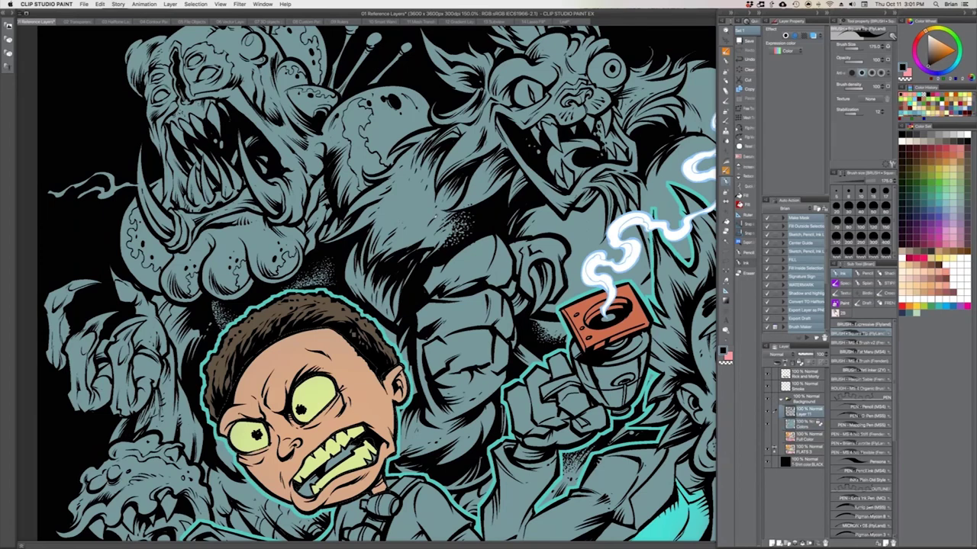
key(])
drag(396, 215, 403, 183)
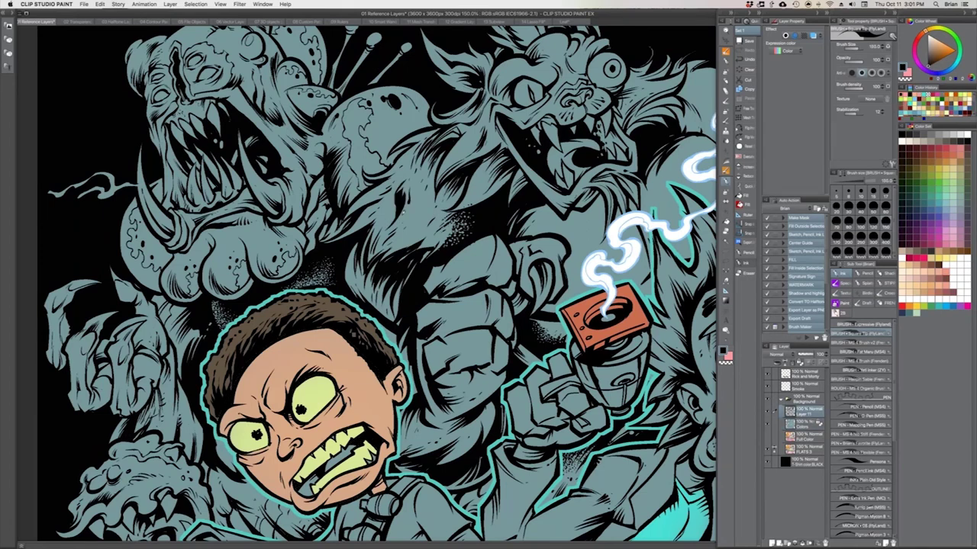
mouse_move(405, 221)
mouse_down()
mouse_move(418, 192)
mouse_move(388, 216)
mouse_move(417, 223)
mouse_move(414, 234)
mouse_up()
key([)
key([)
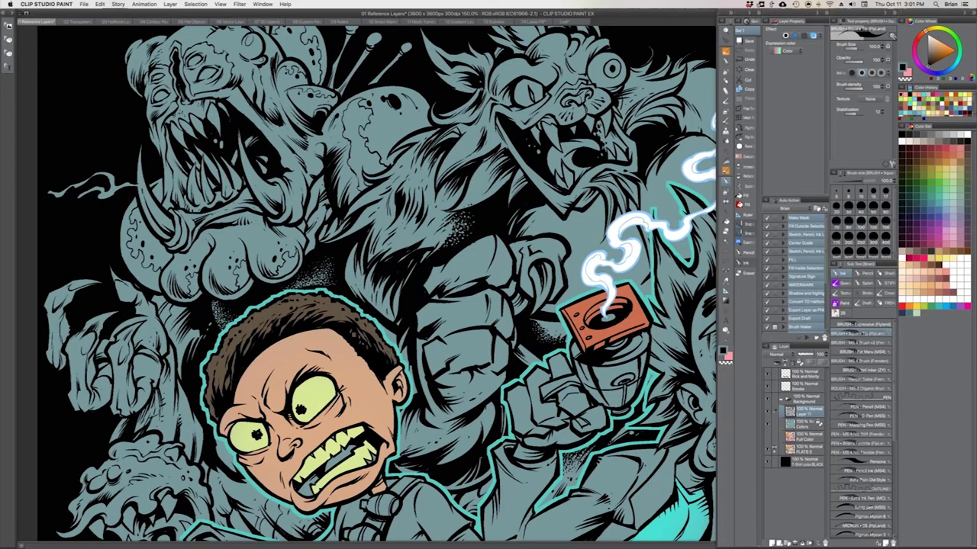
Look further down the list of Ink brushes.
key(super+minus)
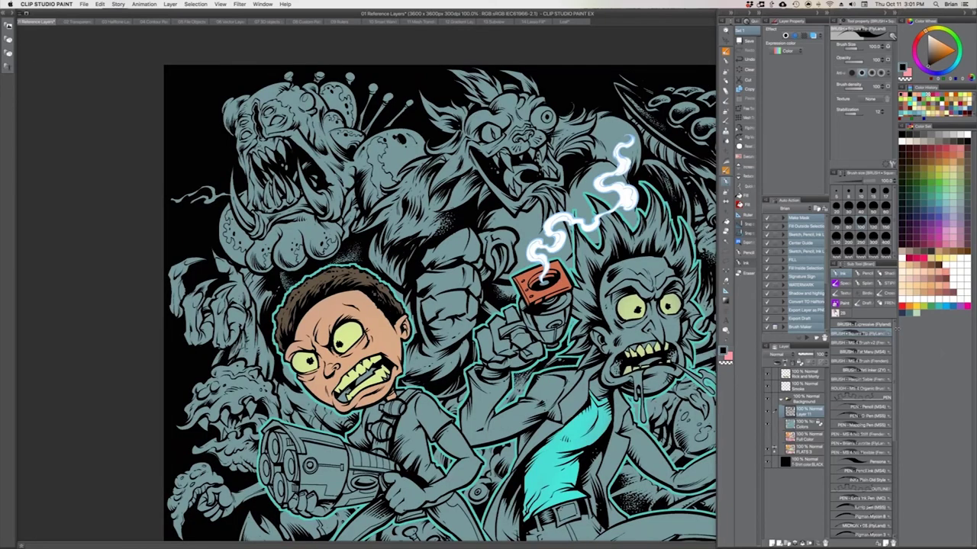
scroll(897, 334, down, 2)
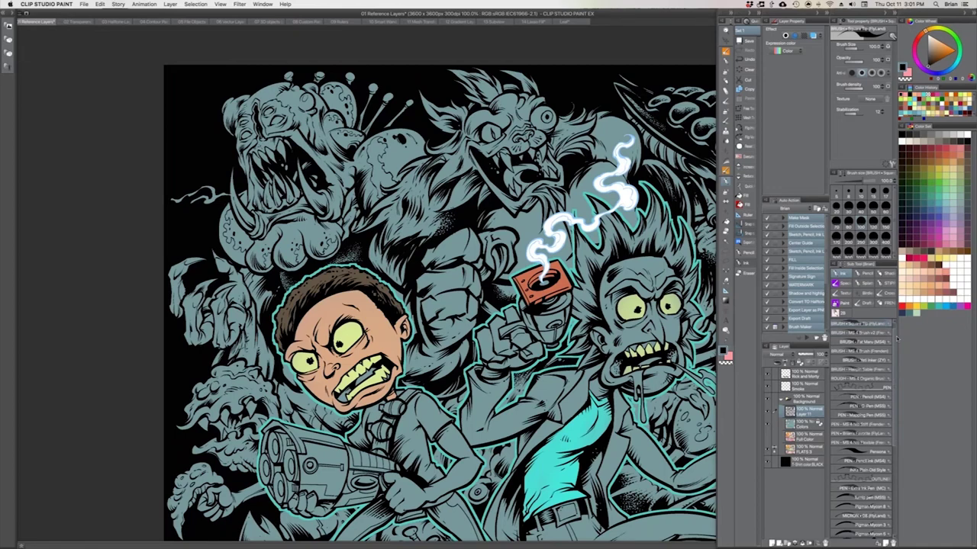
drag(896, 338, 895, 339)
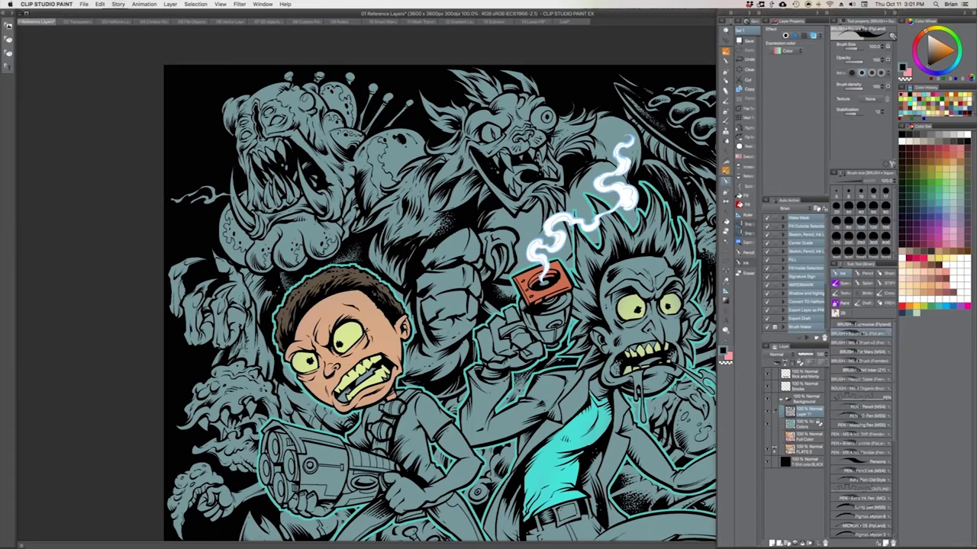